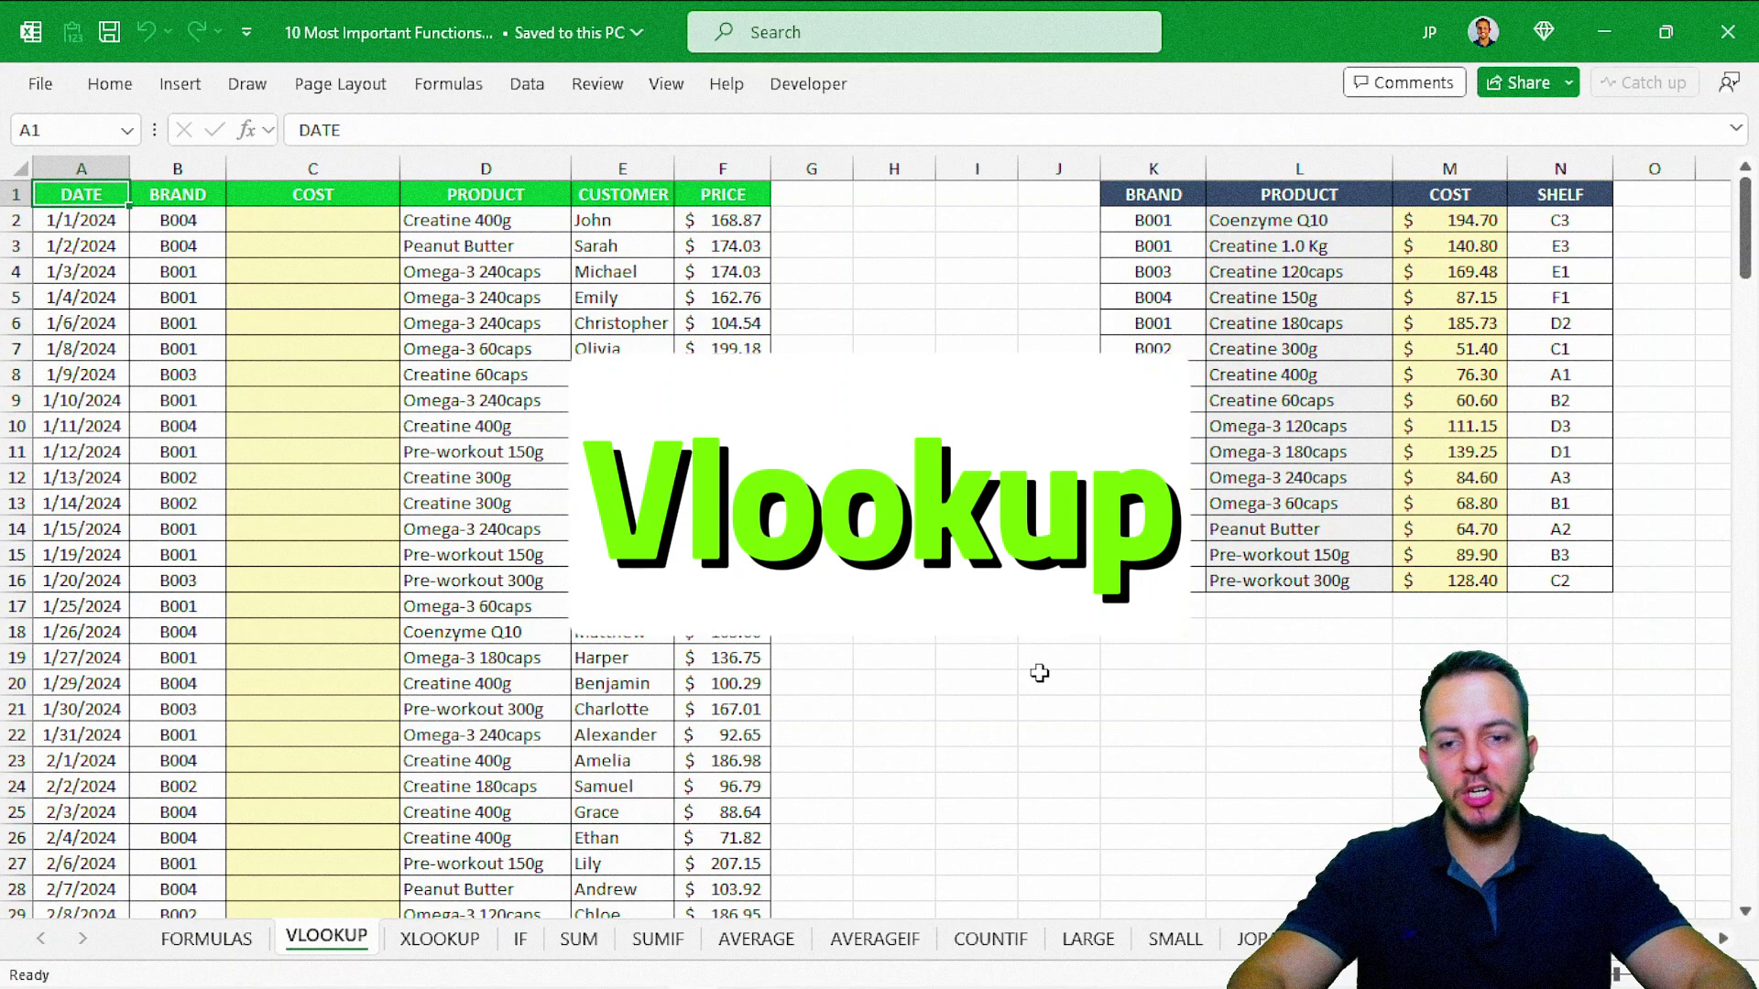
Cycle through the sheet tabs from XLOOKUP to COUNTIF, then return to the SUM sheet
key("ctrl+Page_Down")
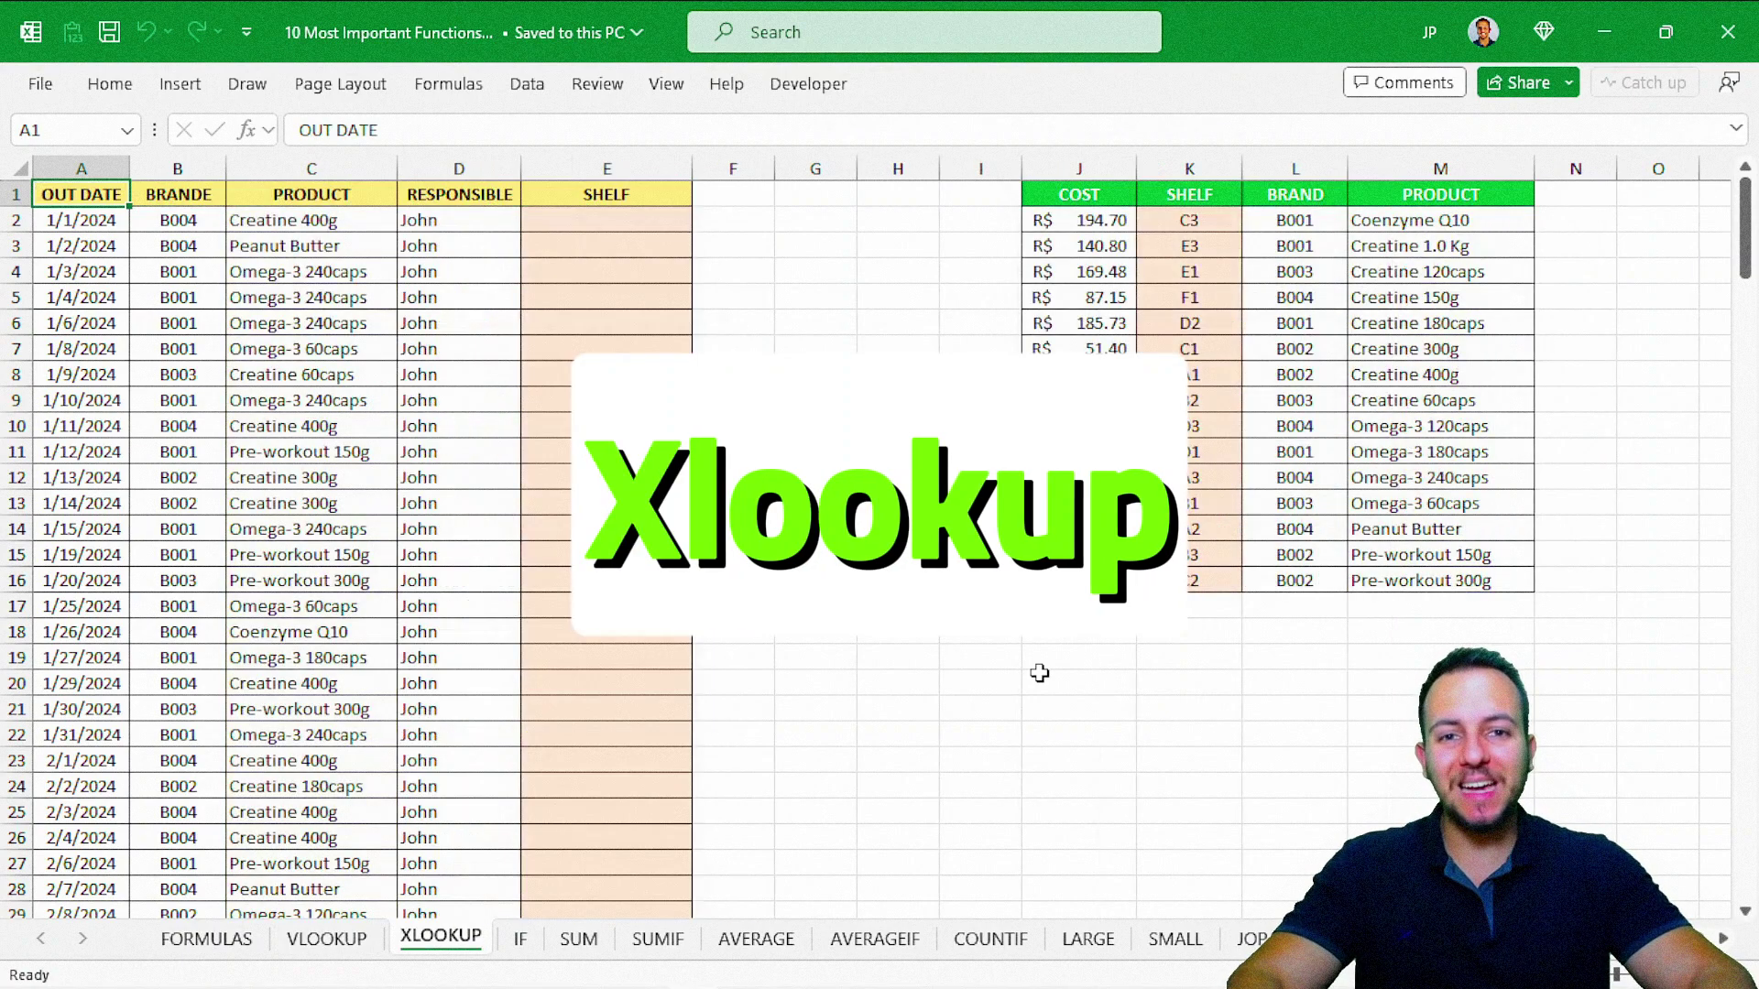
key("ctrl+Page_Down")
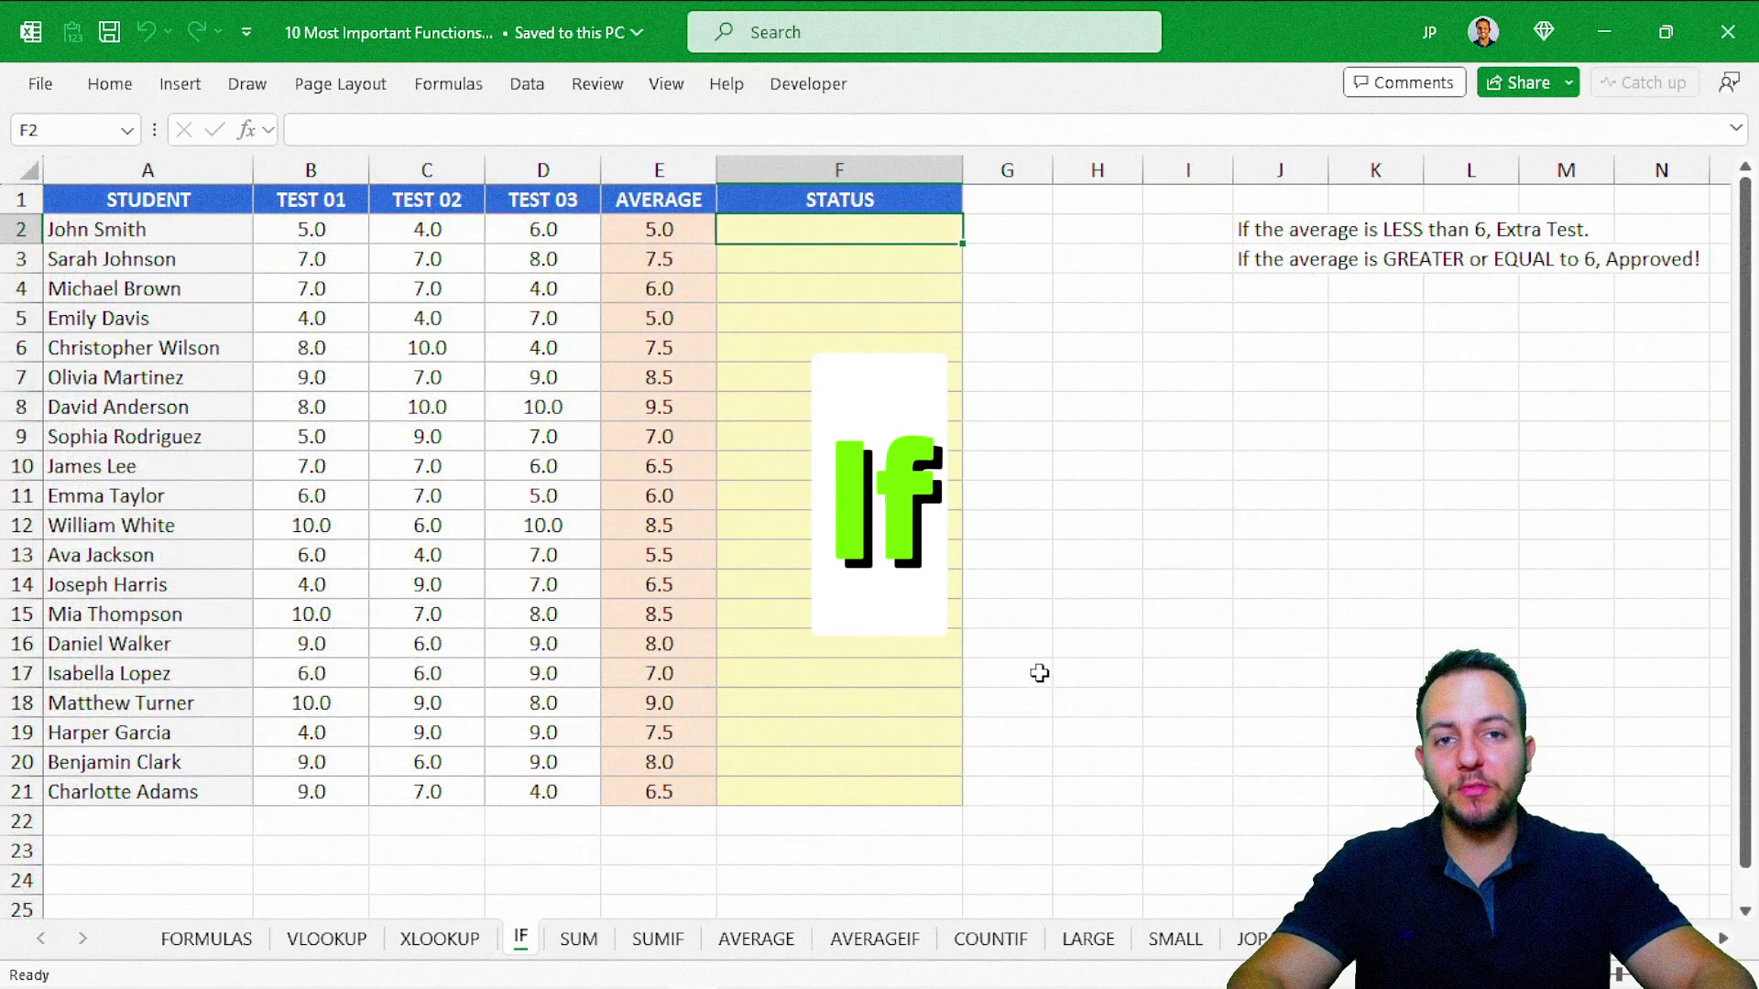
key("ctrl+Page_Down")
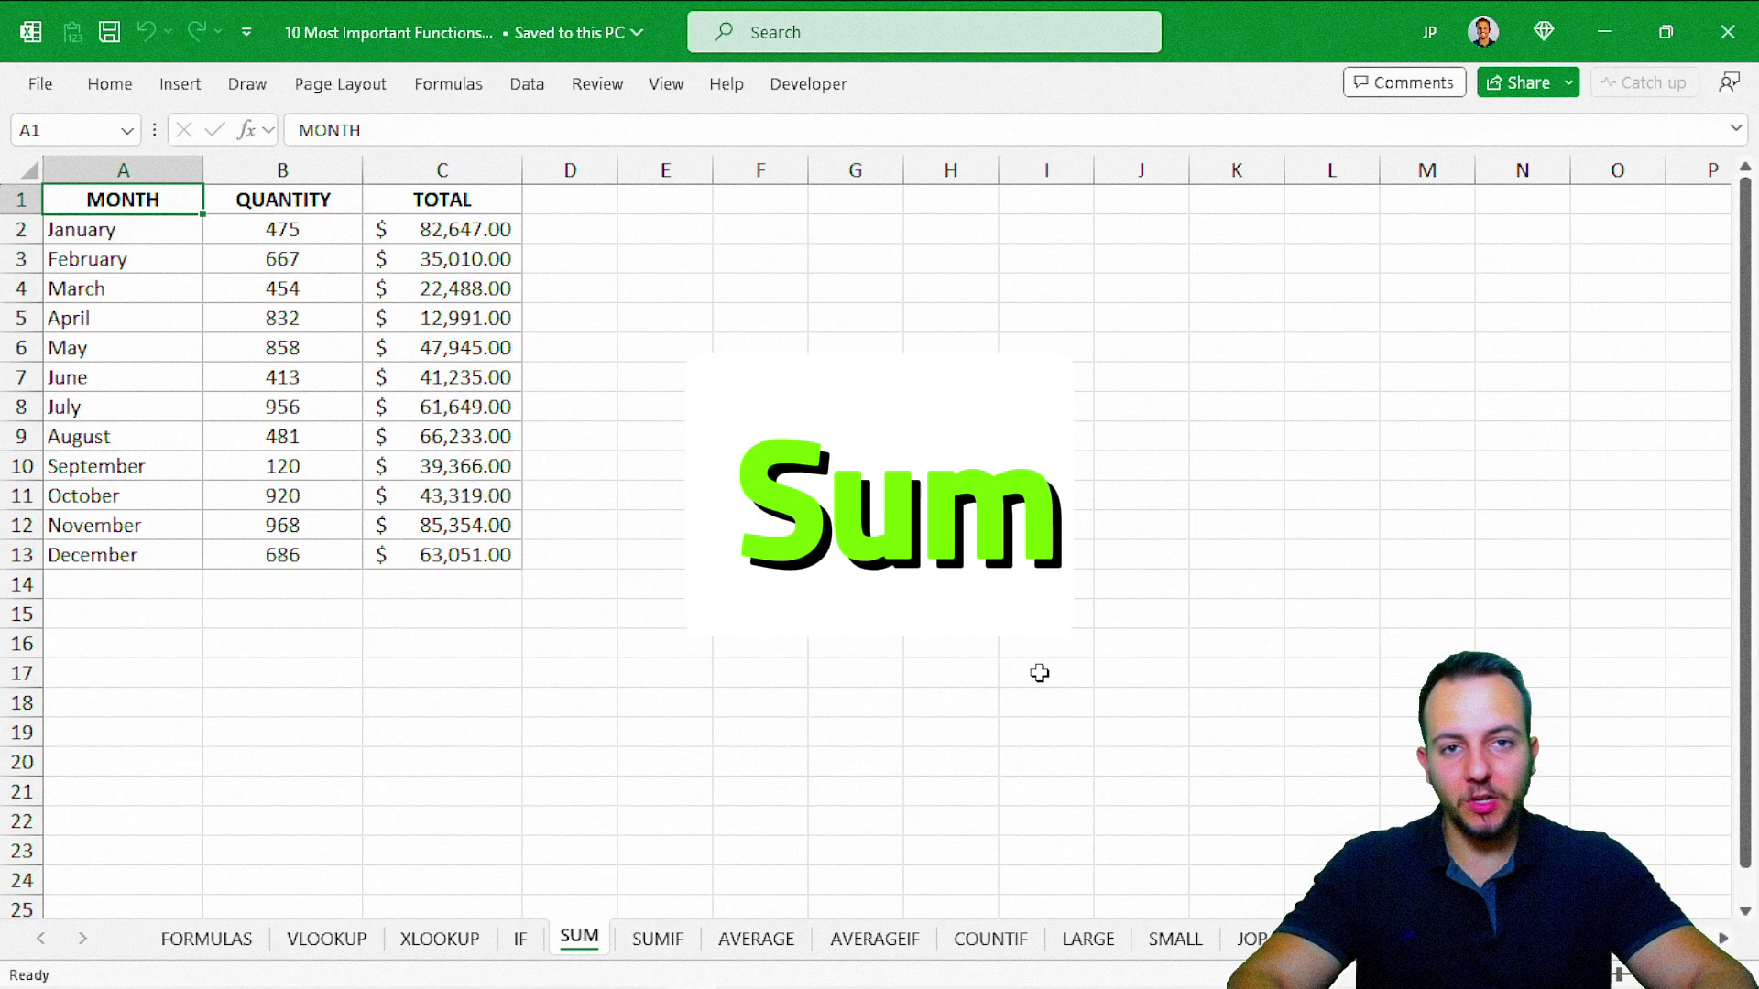
key("ctrl+Page_Down")
key("ctrl+Page_Down")
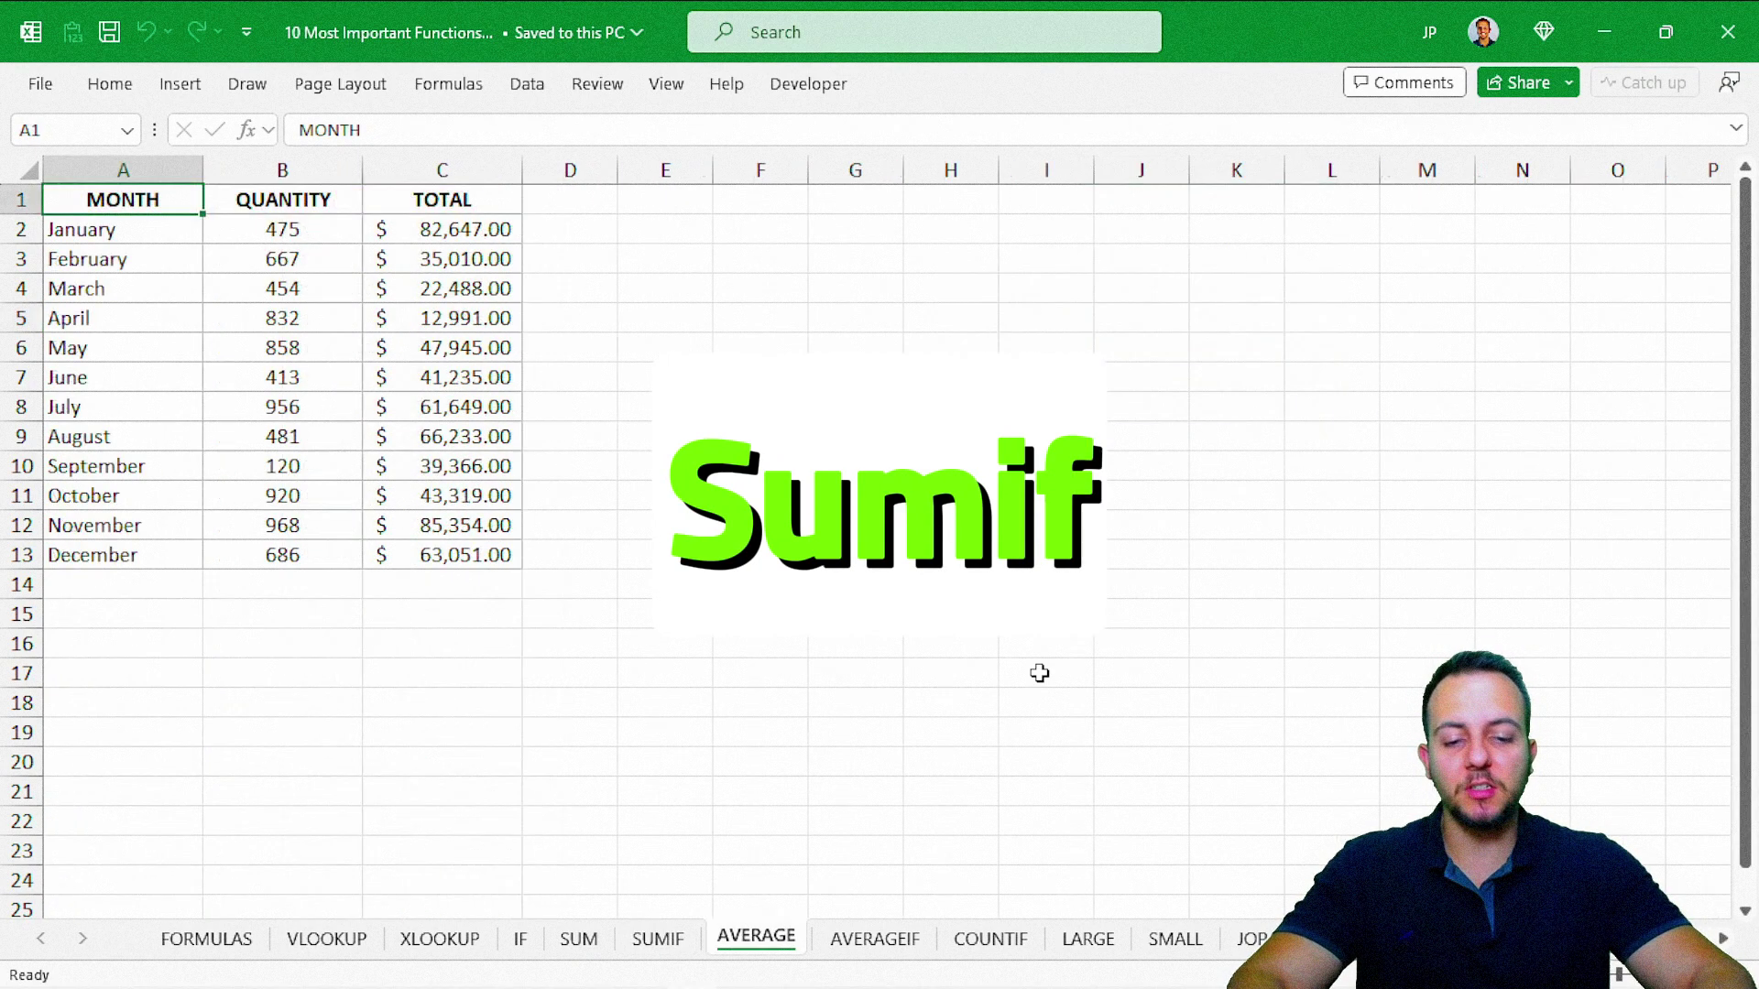
key("ctrl+Page_Down")
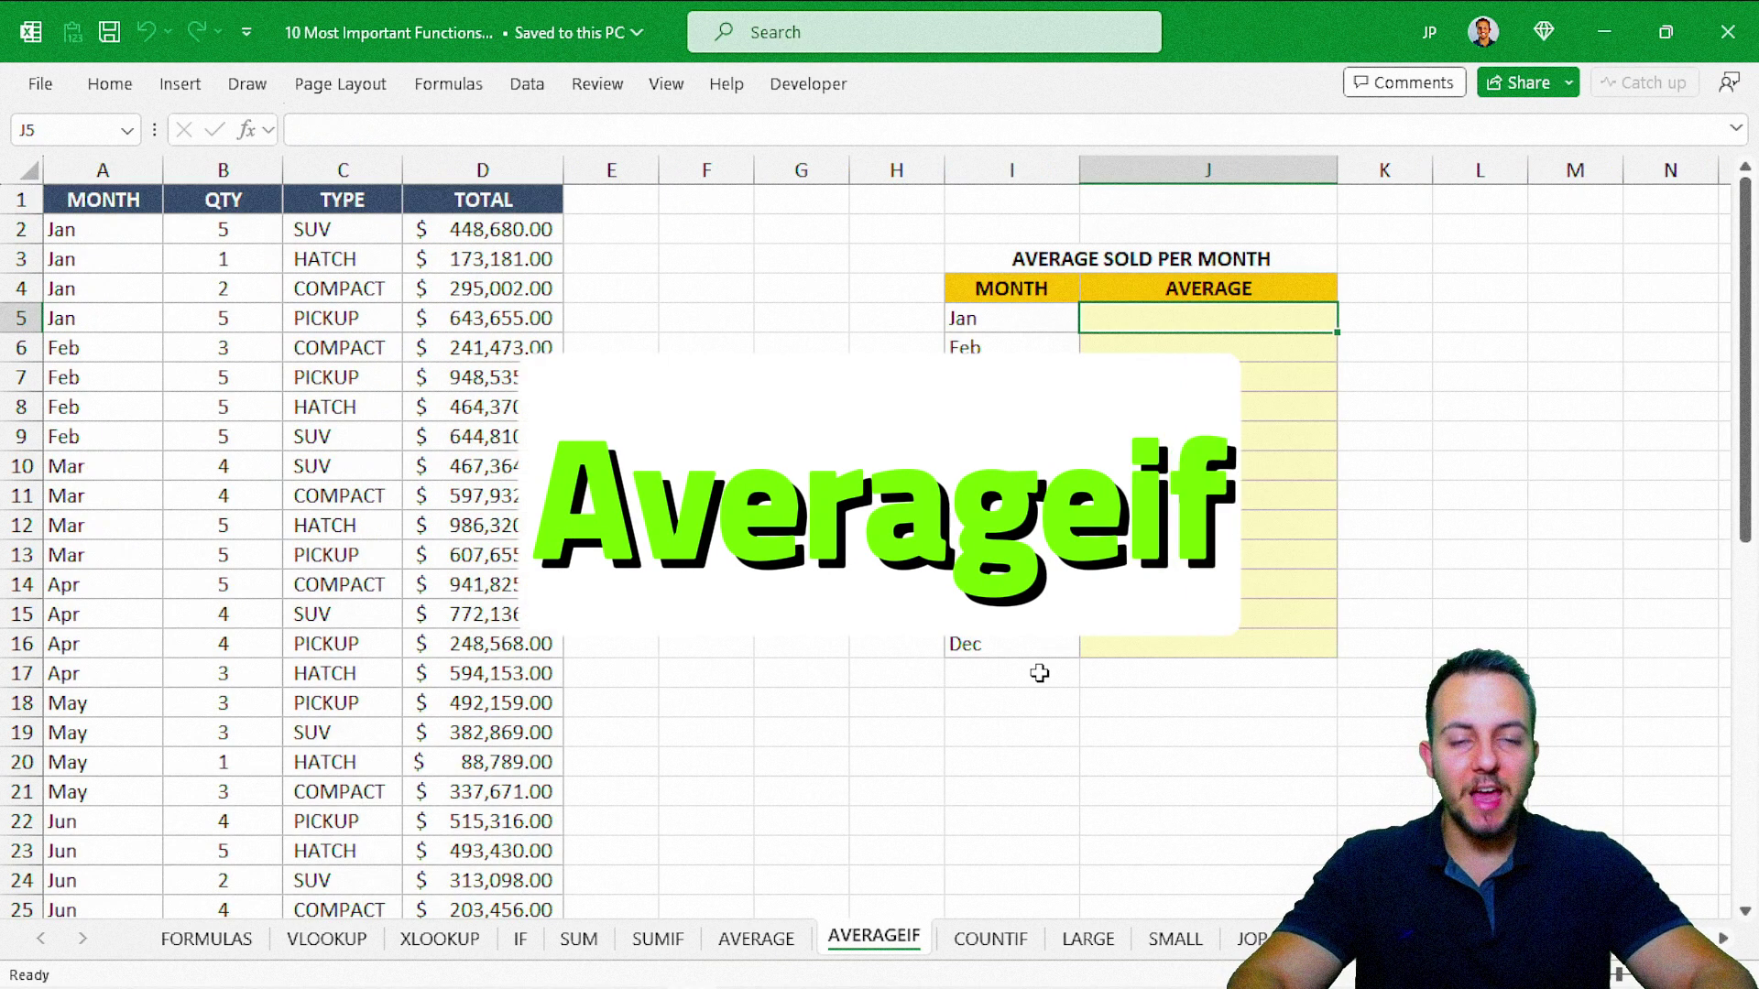
key("ctrl+Page_Down")
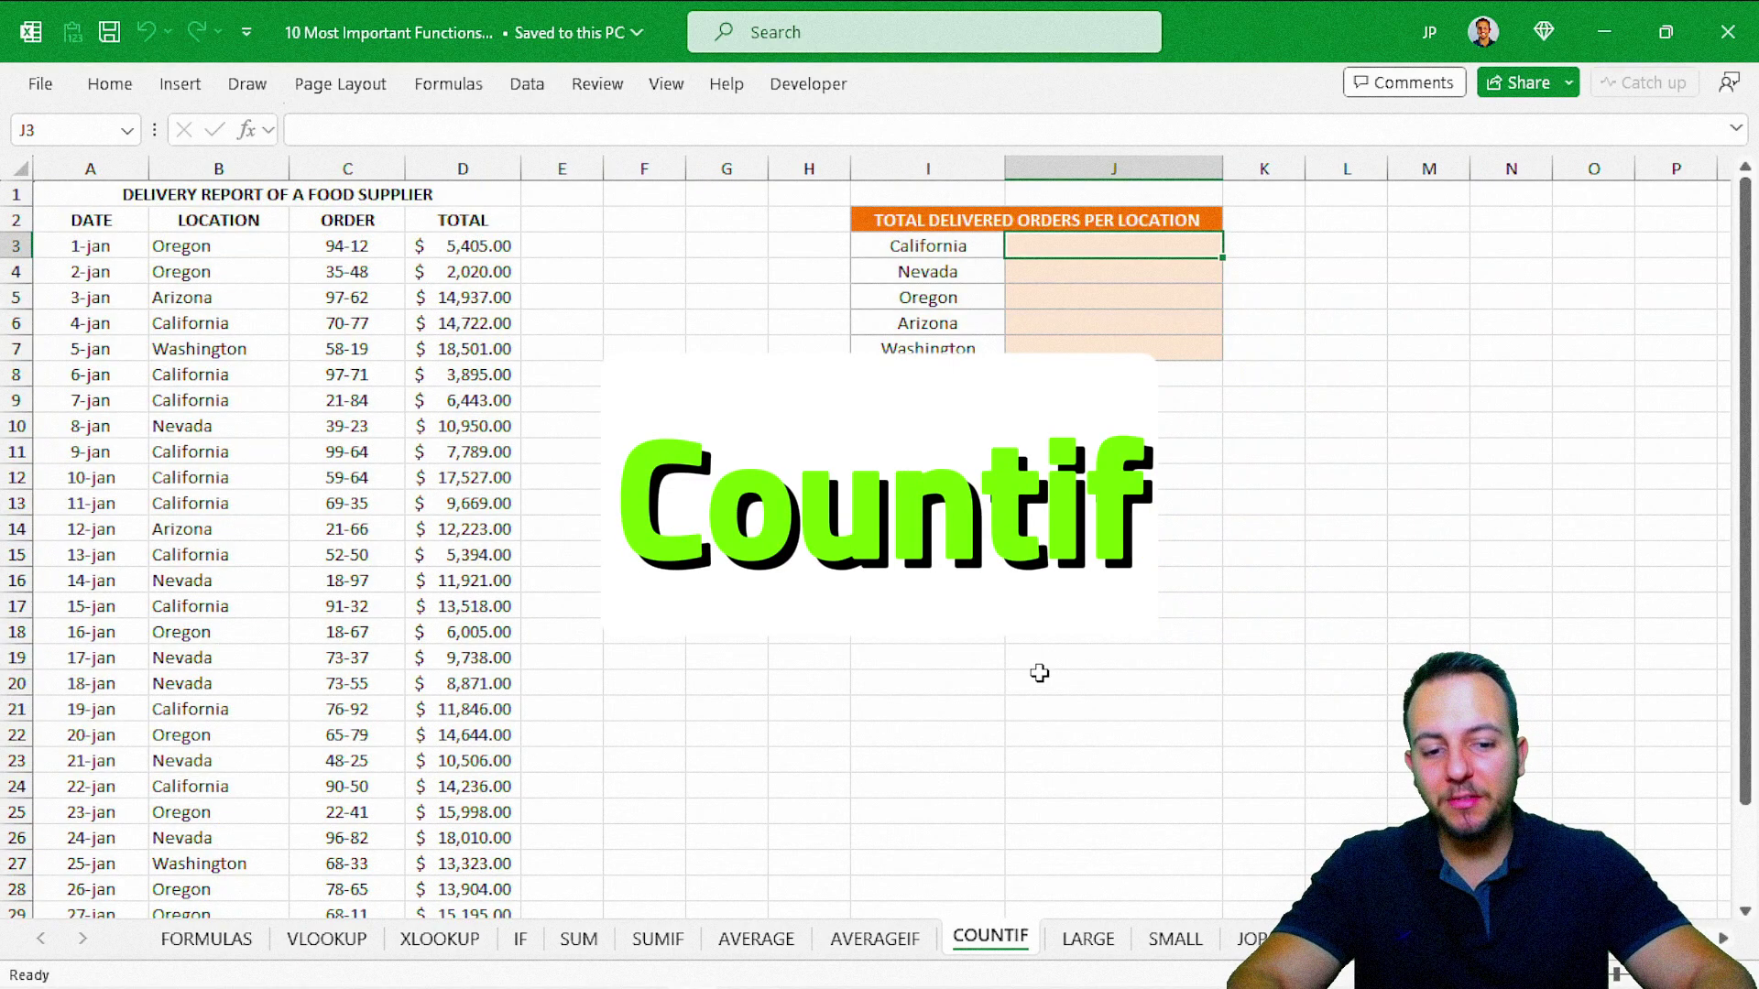
key("ctrl+Page_Down")
key("ctrl+Page_Down")
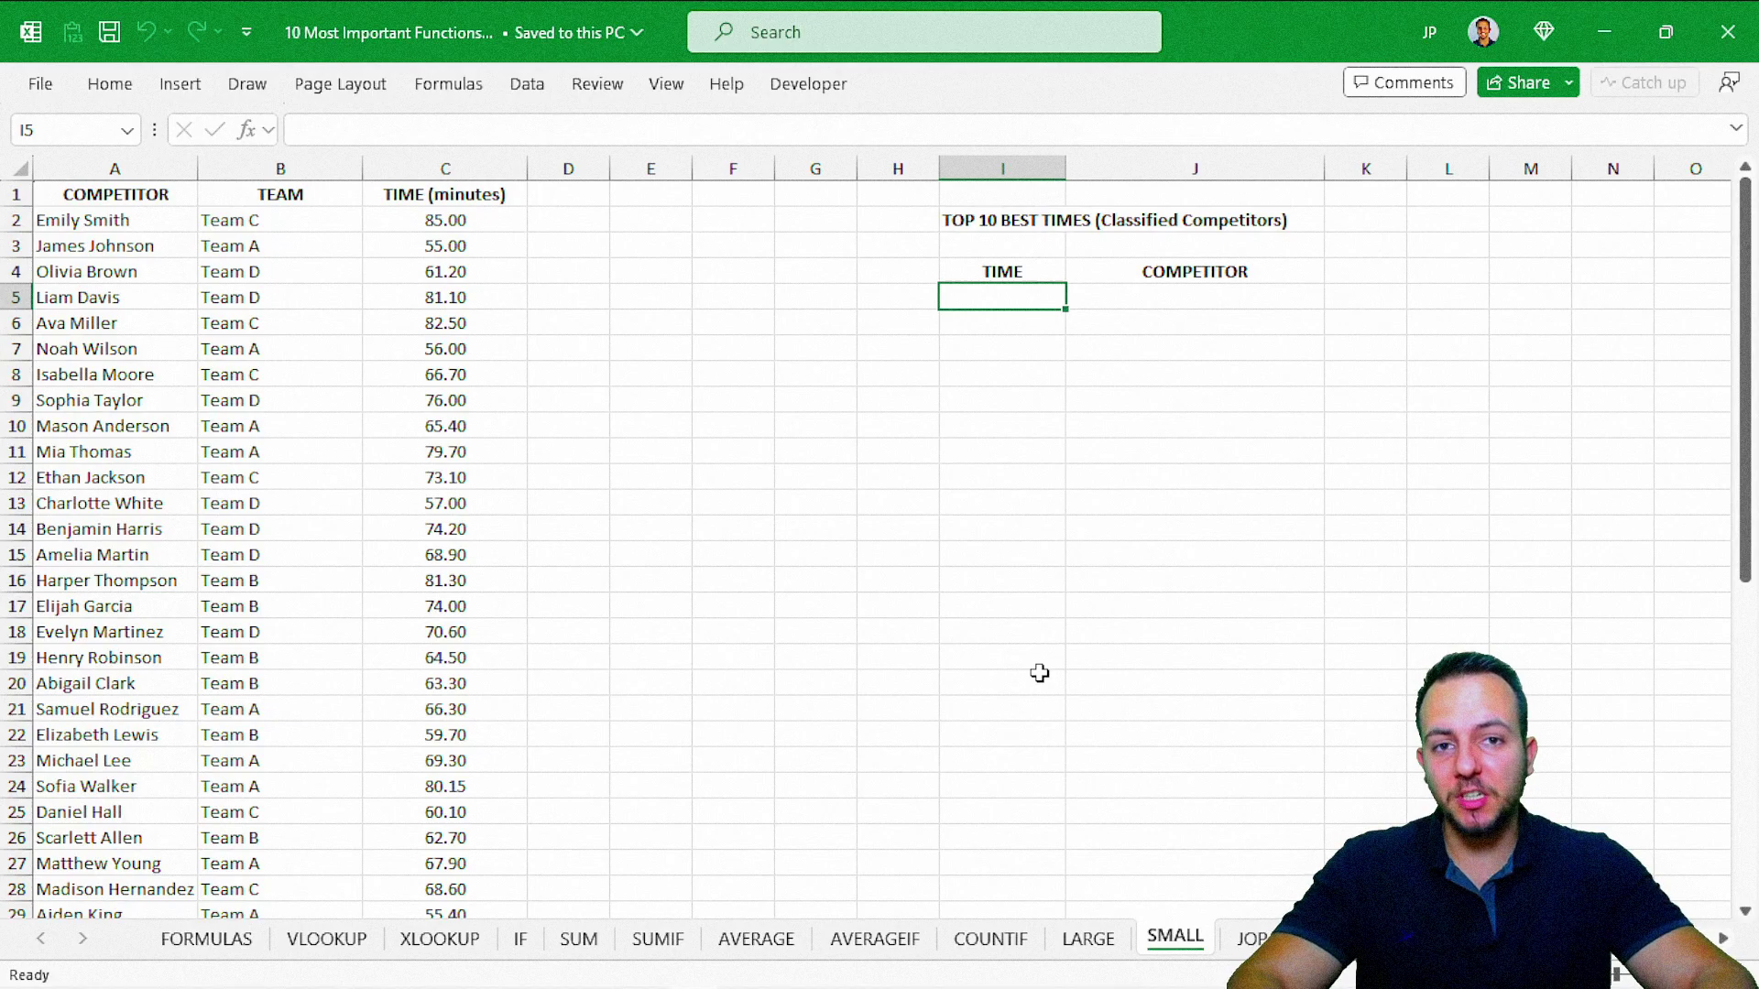
key("ctrl+Page_Up")
key("ctrl+Page_Up")
key("ctrl+Page_Up")
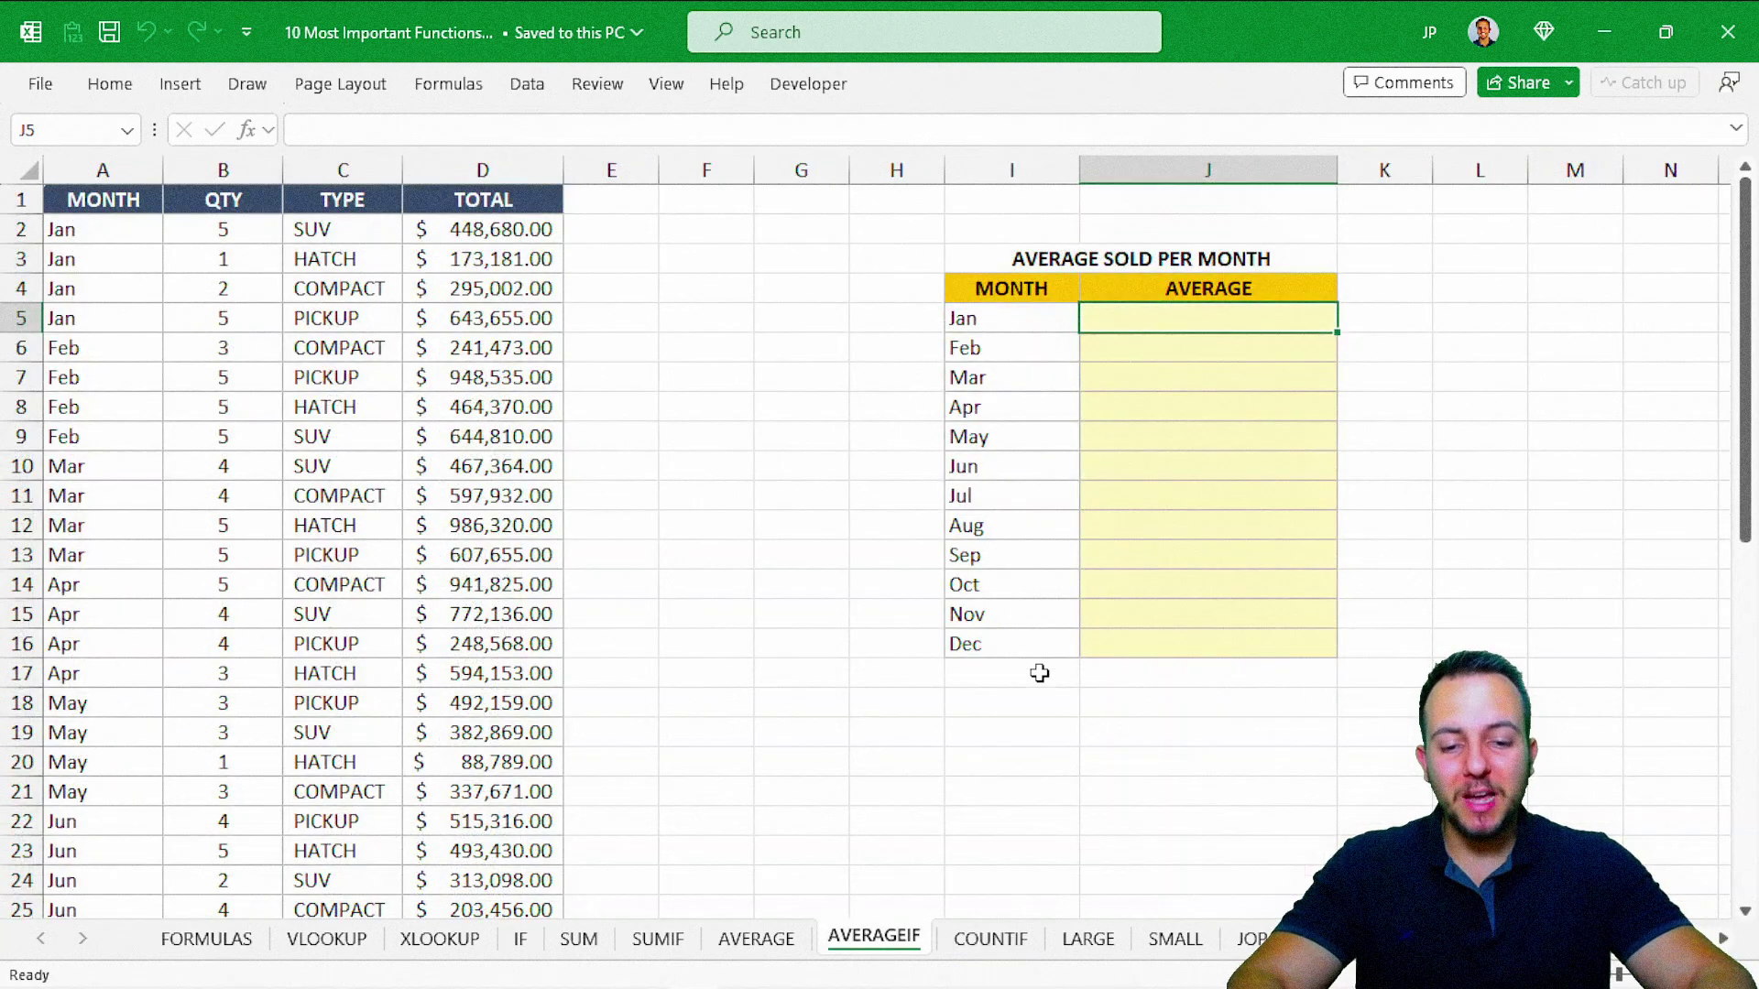
key("ctrl+Page_Up")
key("ctrl+Page_Up")
key("ctrl+Page_Up")
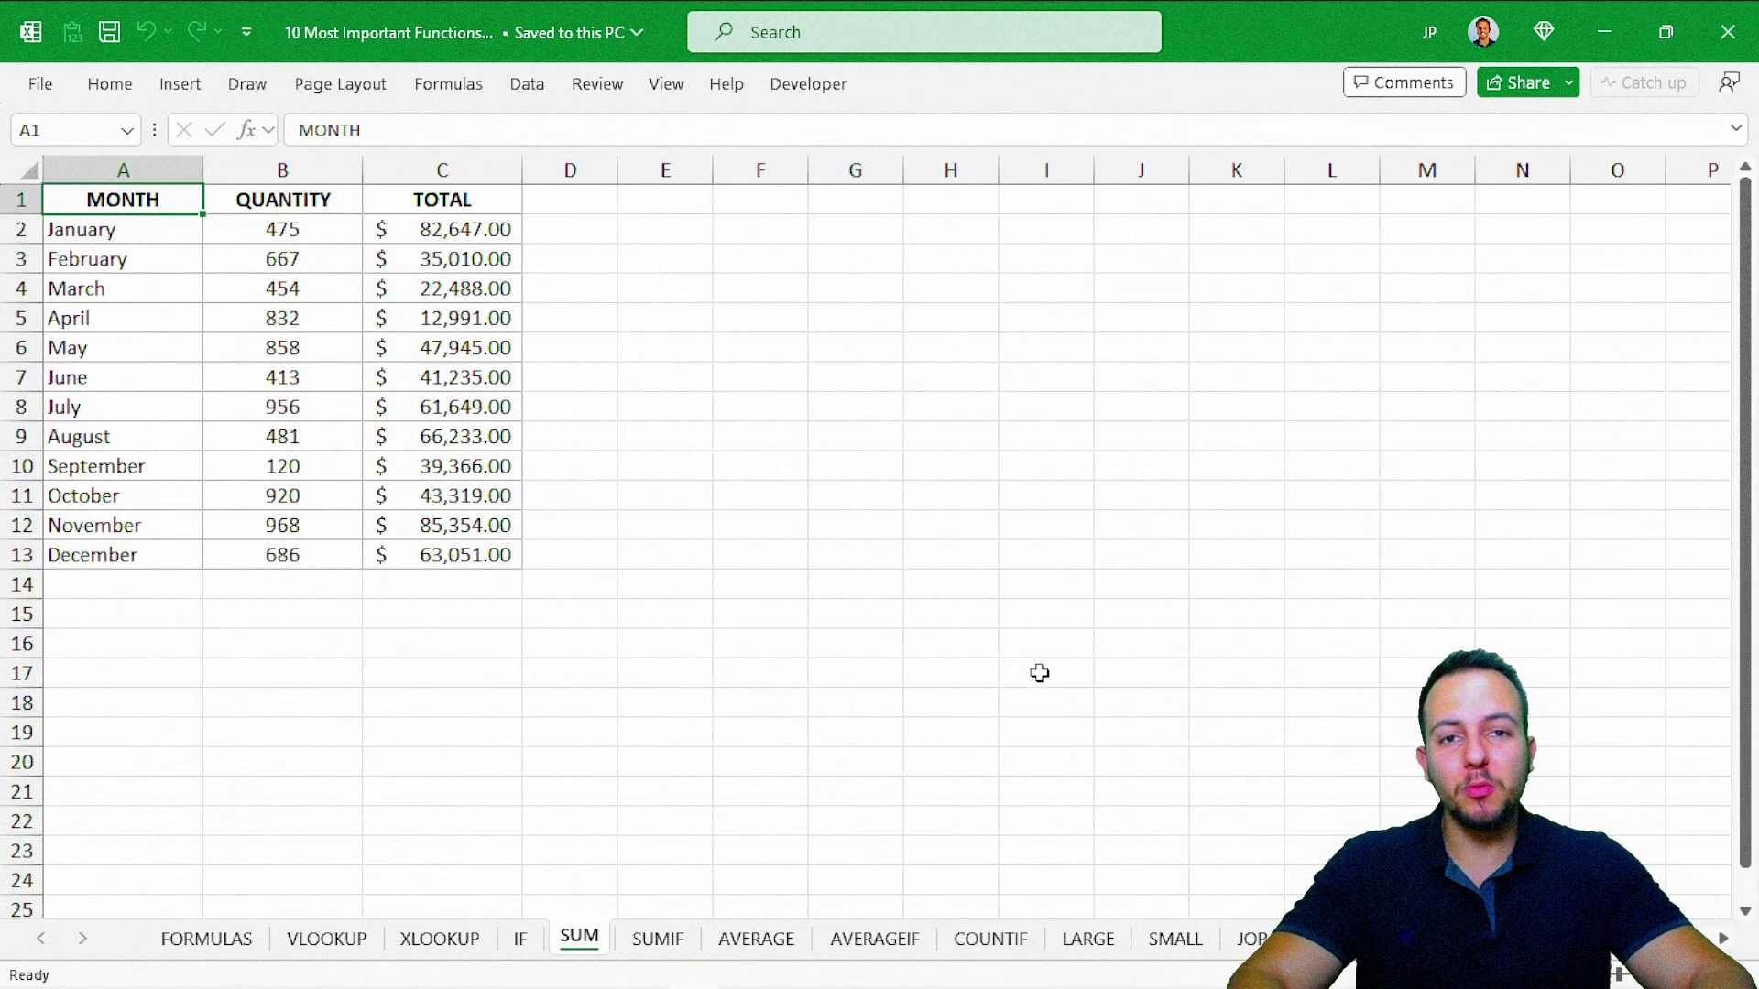
key("ctrl+Page_Up")
key("ctrl+Page_Up")
key("ctrl+Page_Up")
key("ctrl+Page_Up")
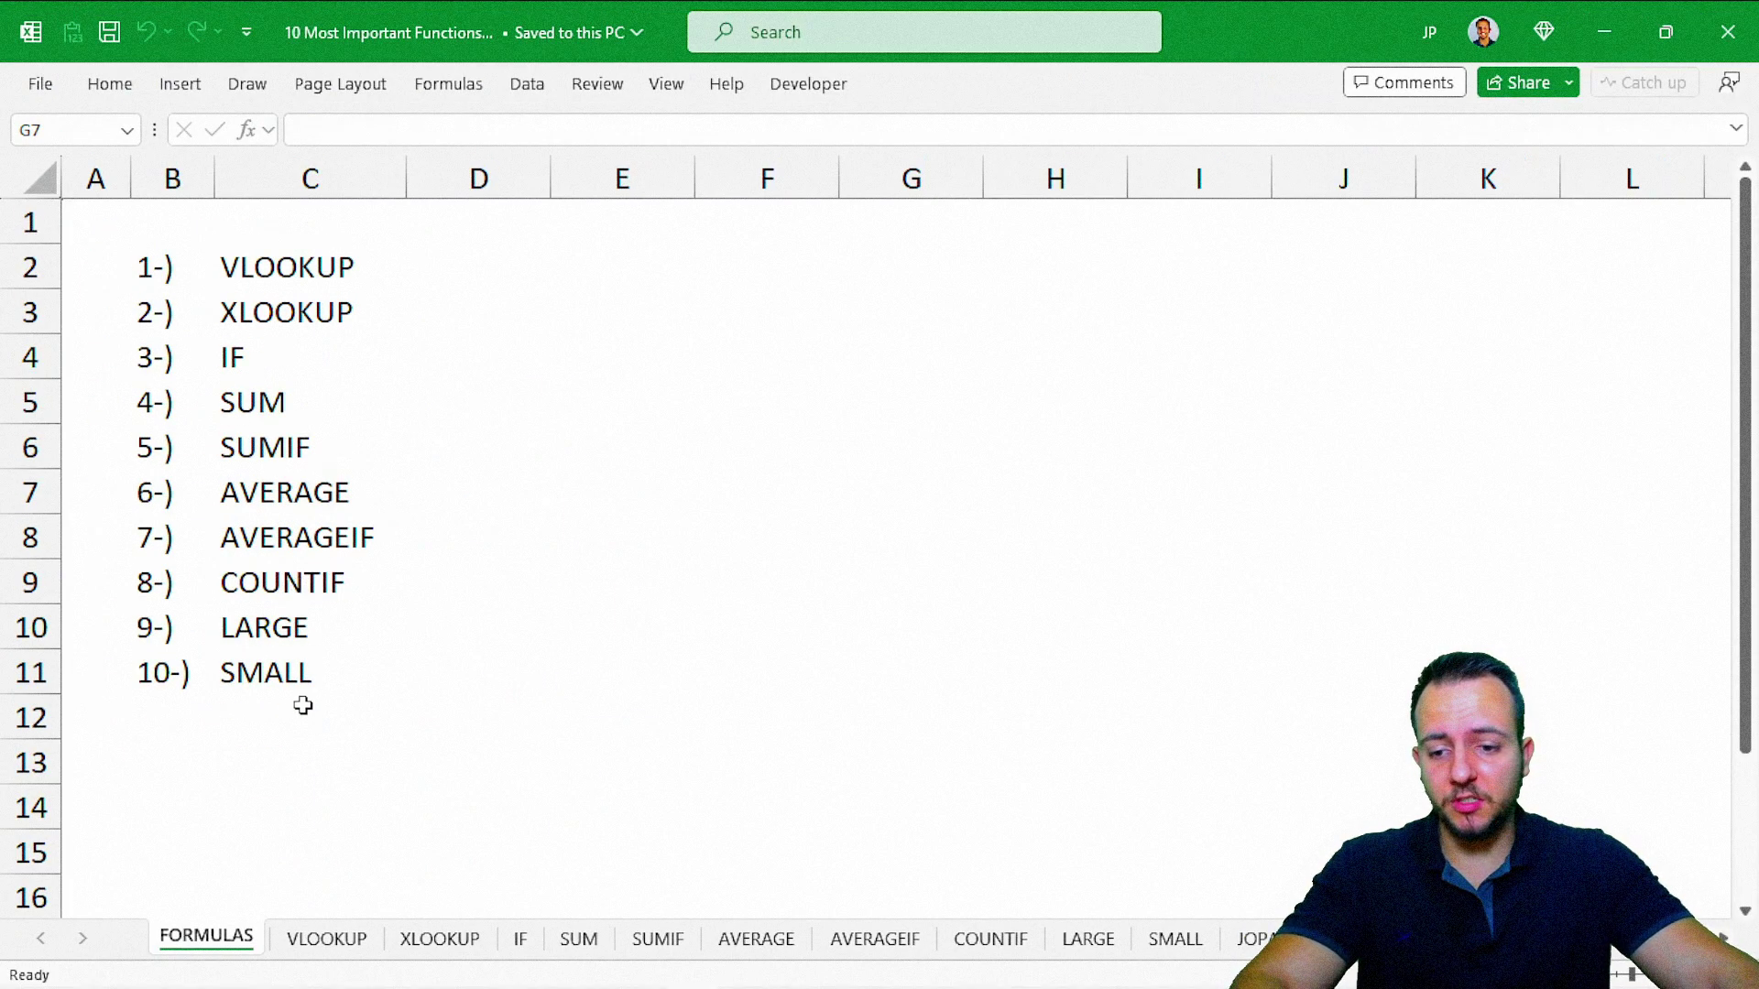
Switch to the VLOOKUP sheet with its sales table and empty COST column
key("ctrl+Page_Down")
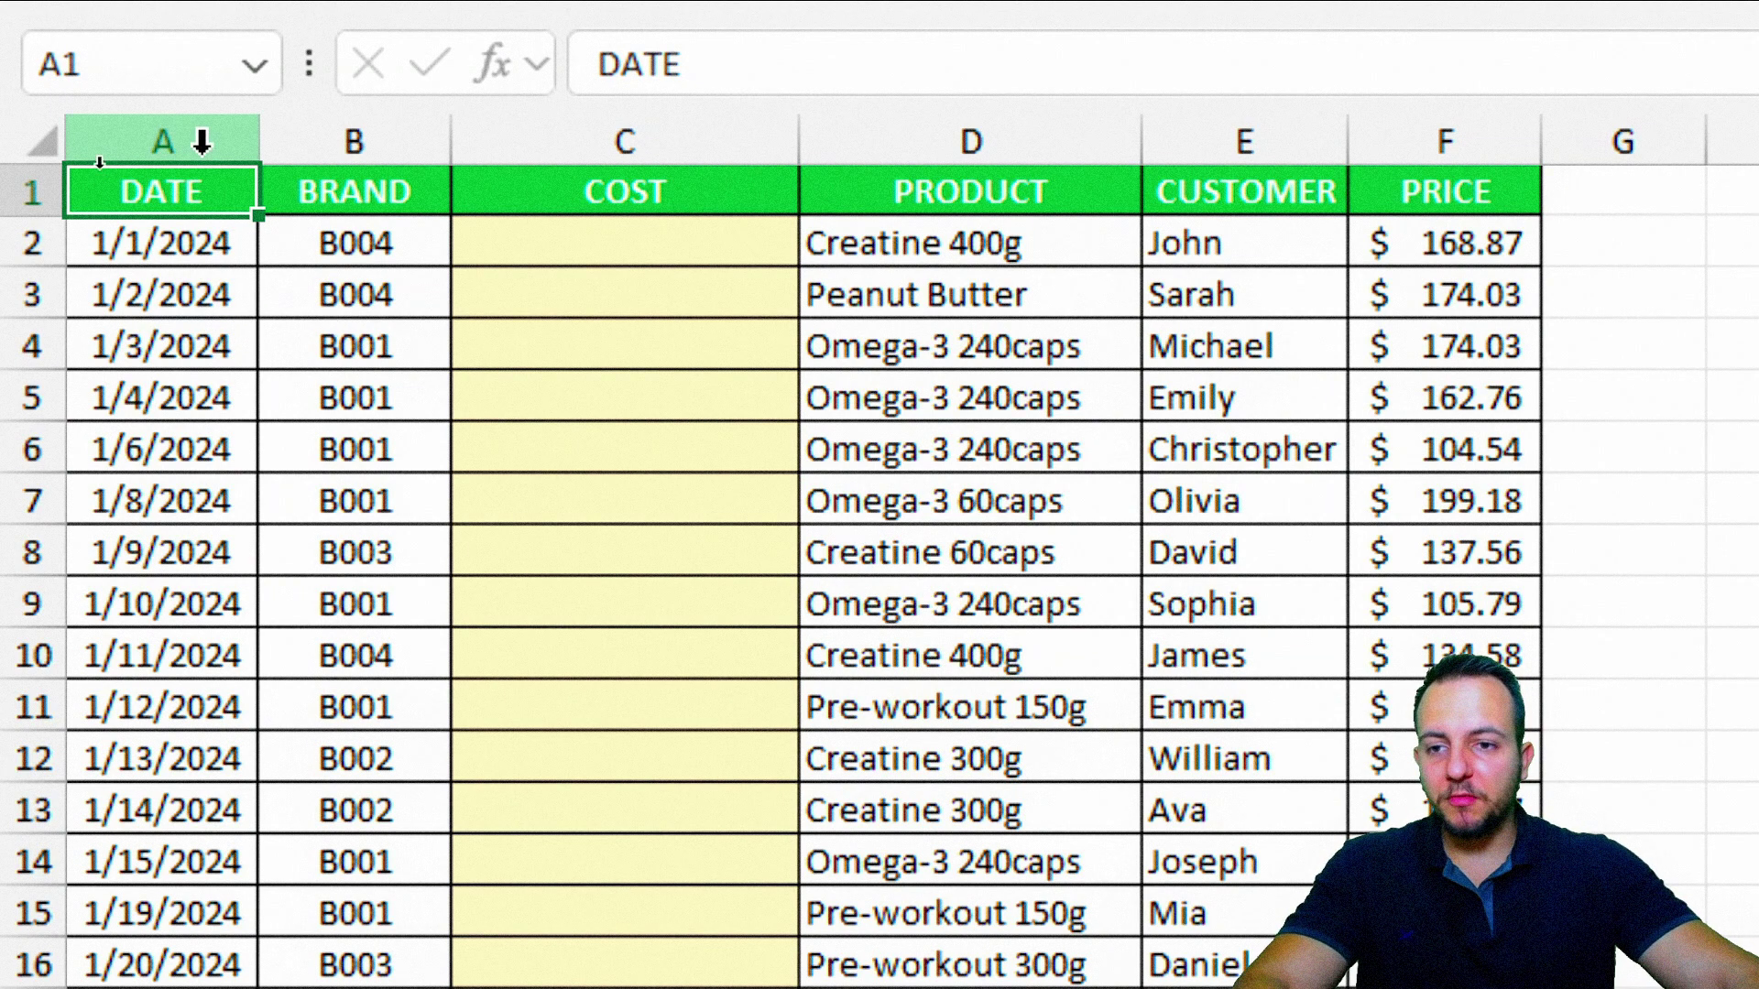
left_click(194, 123)
left_click_drag(193, 119, 1531, 126)
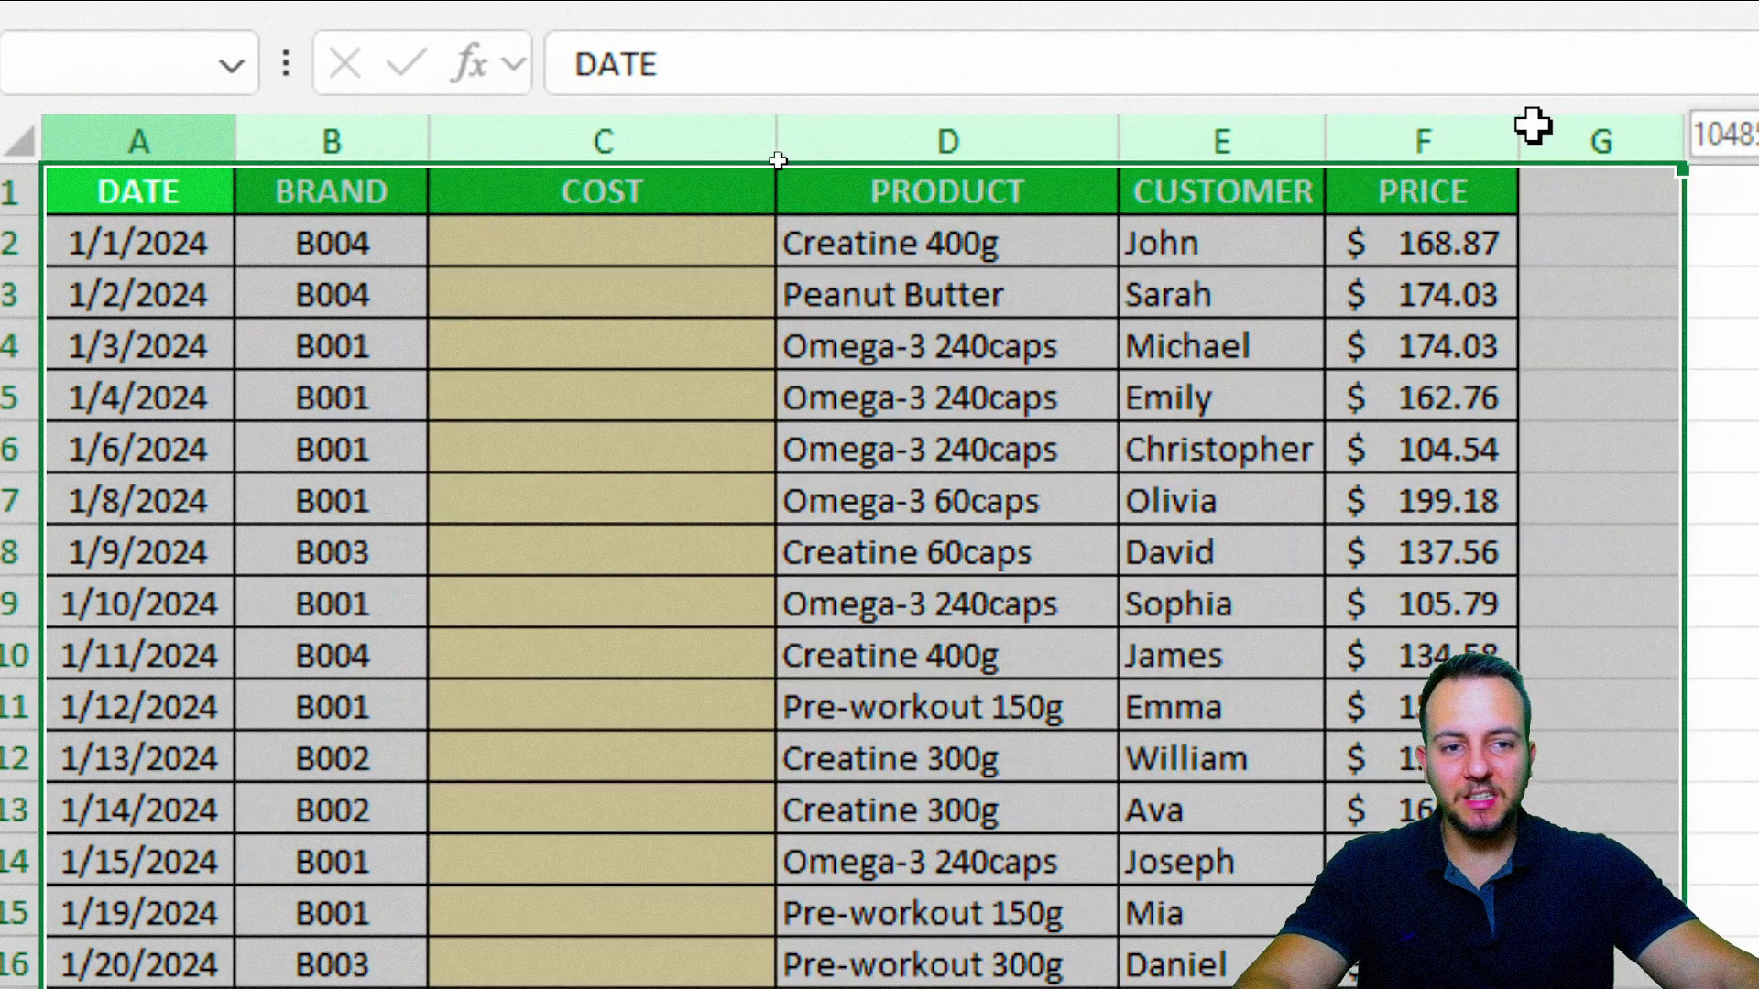
key("ctrl+a")
left_click(87, 192)
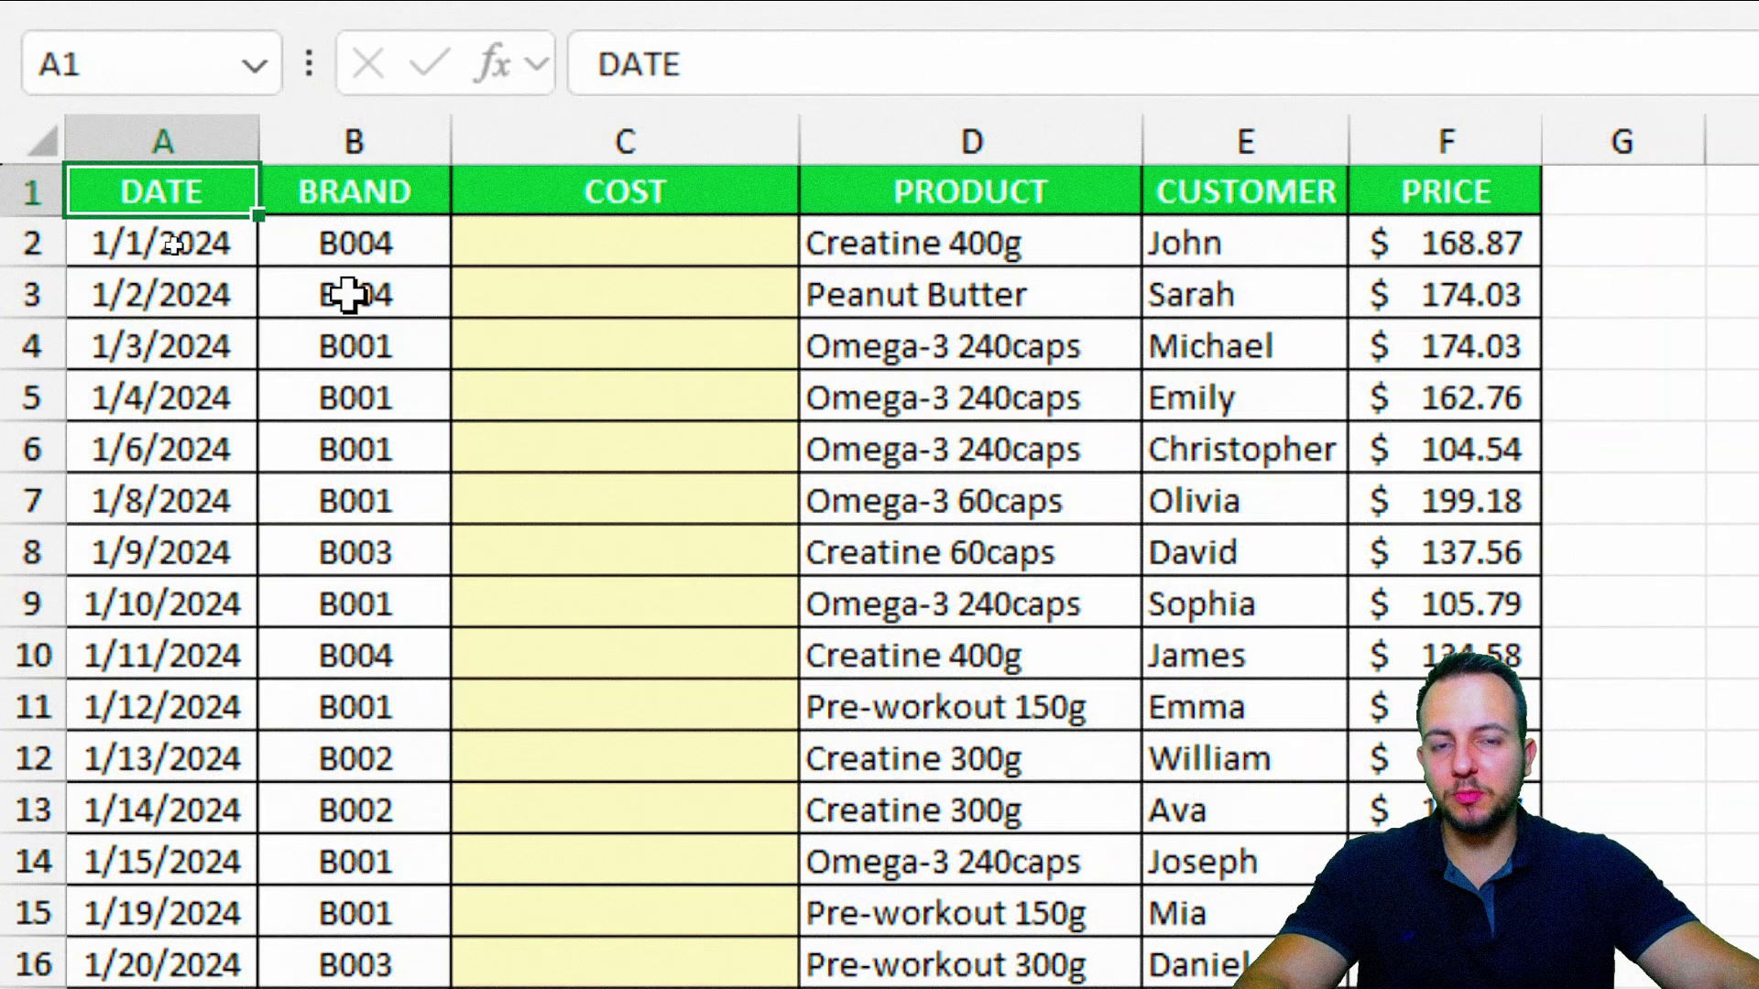
left_click(179, 137)
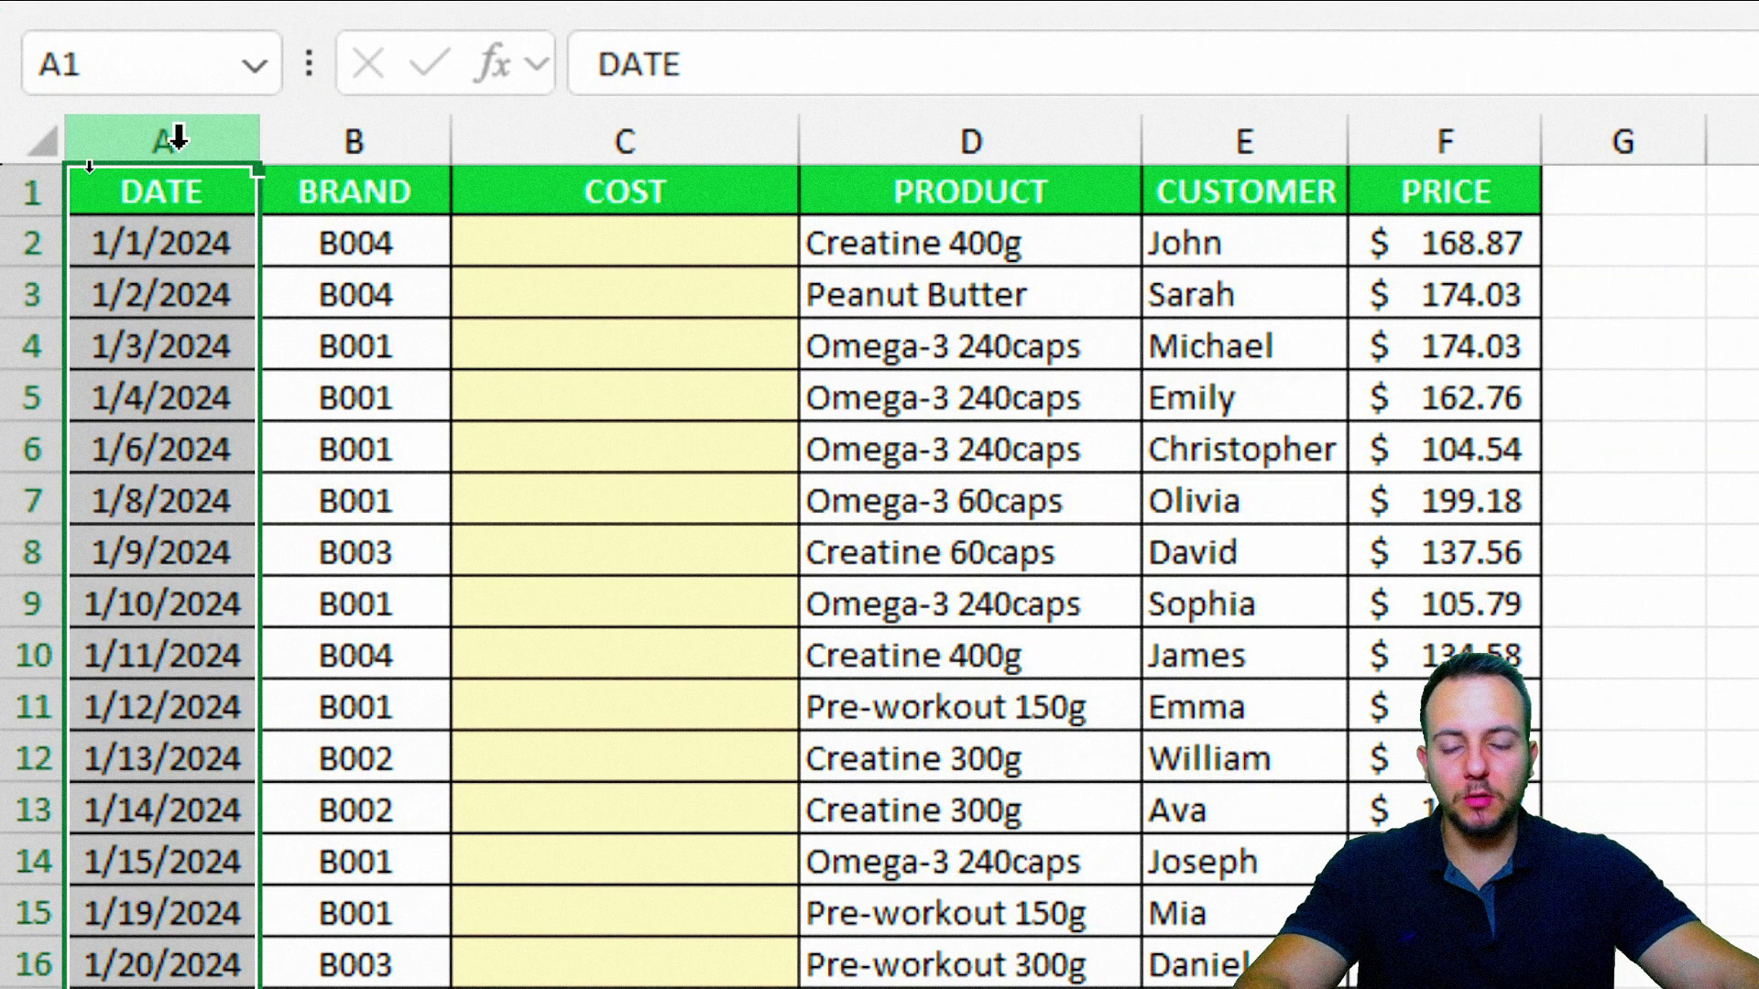
left_click(325, 137)
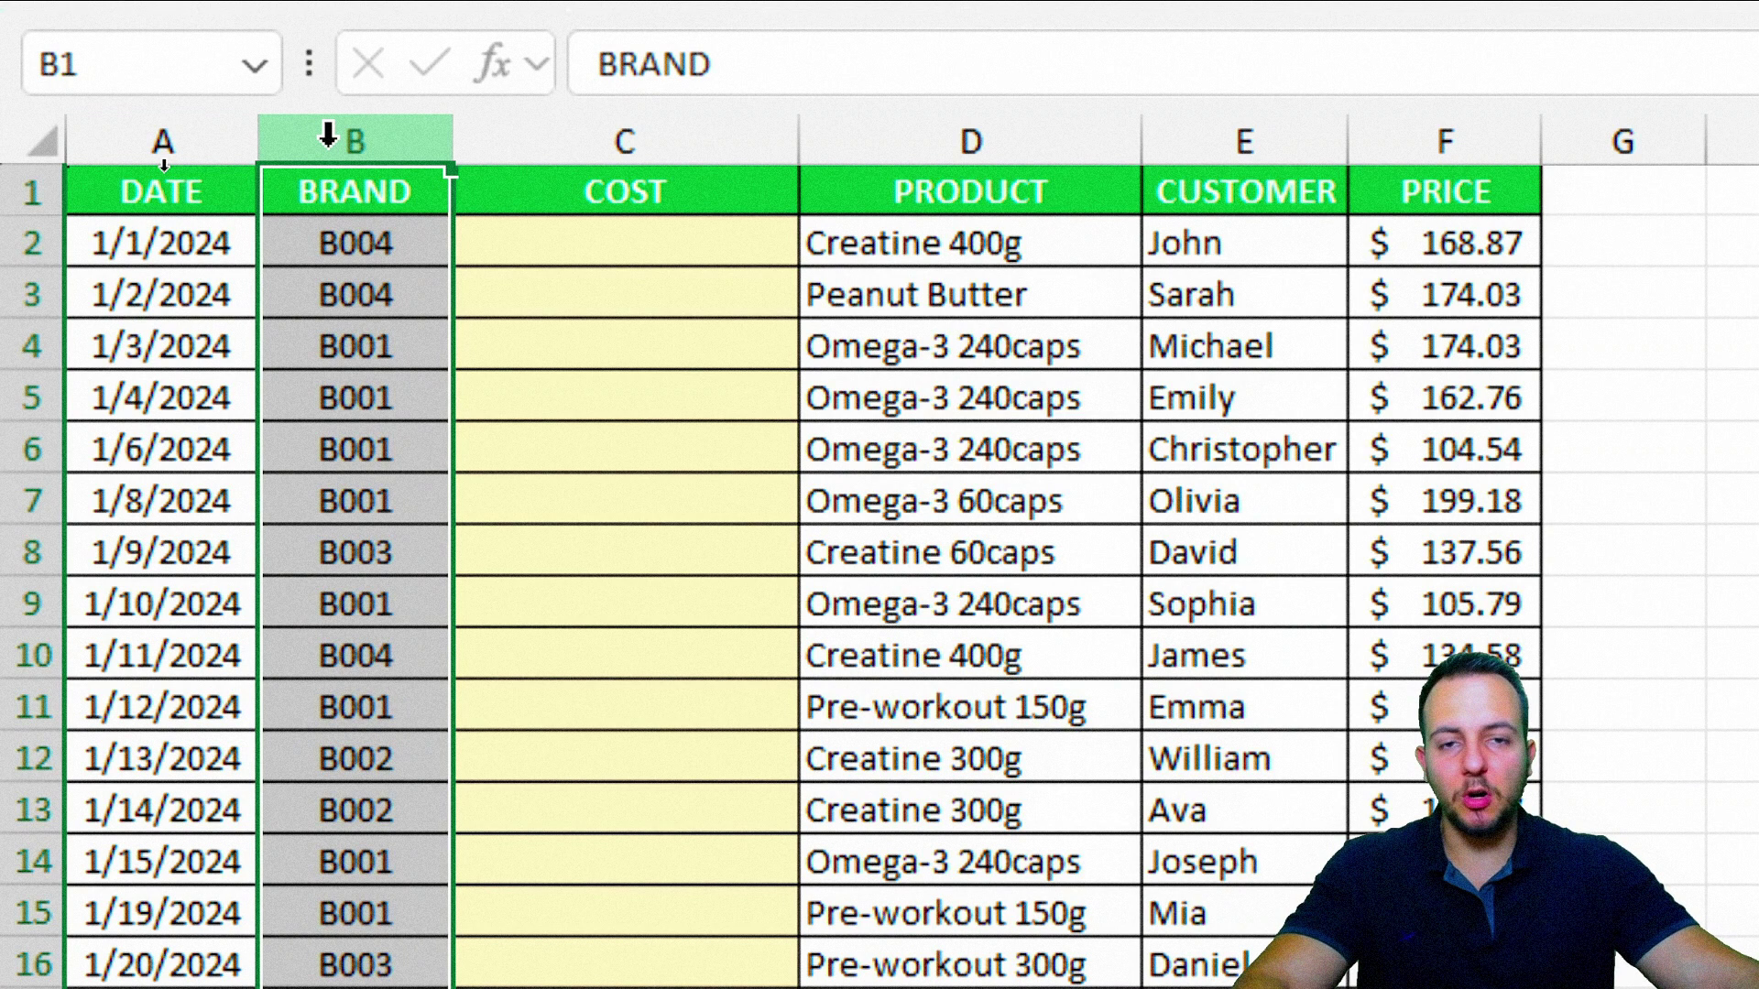
left_click(746, 125)
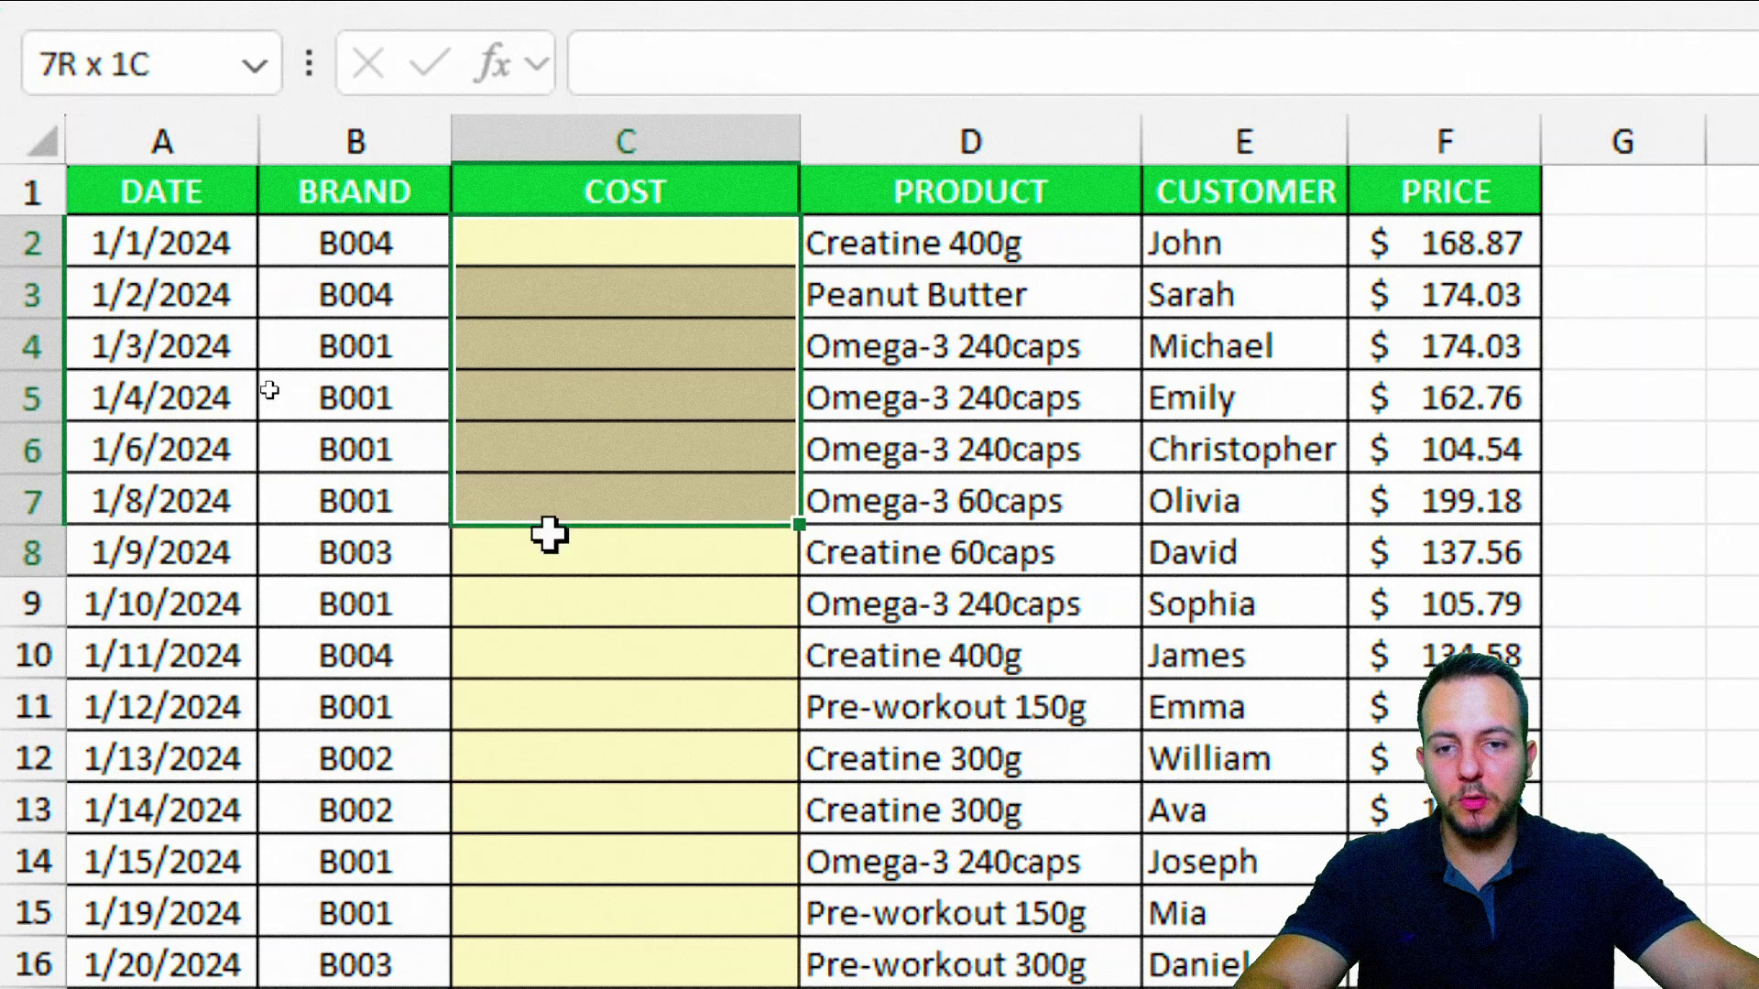
left_click_drag(632, 228, 633, 706)
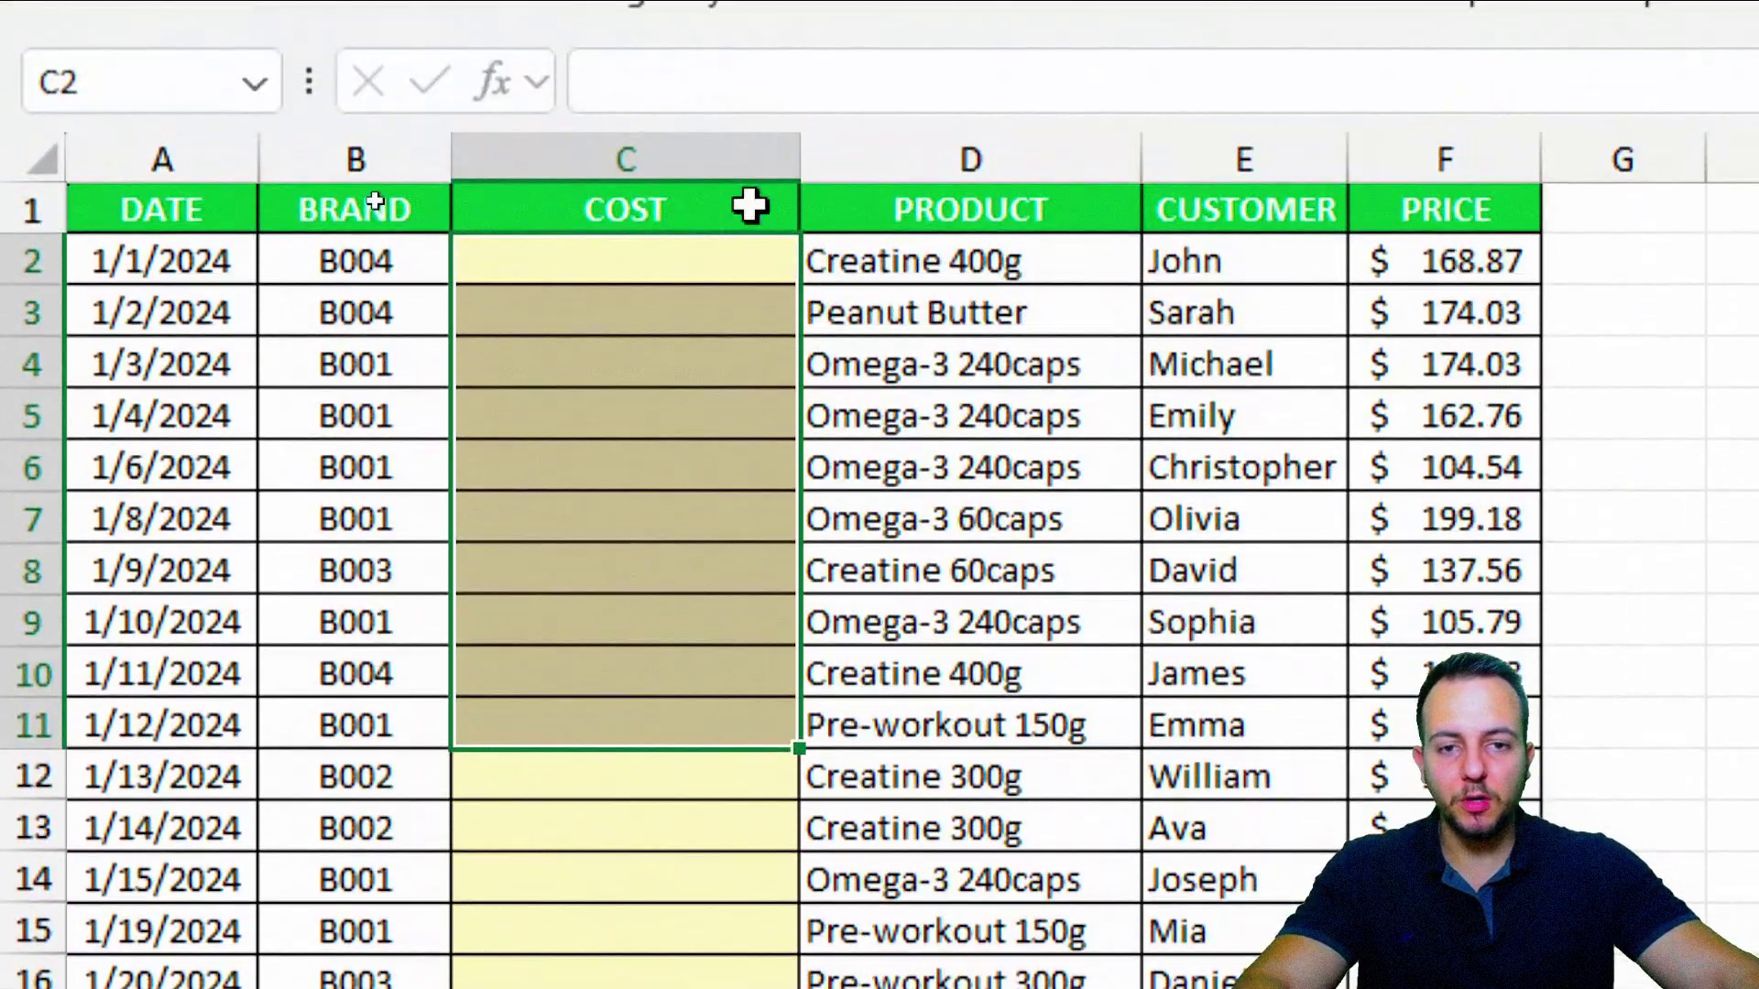
left_click(907, 261)
left_click(974, 315)
key("shift+space")
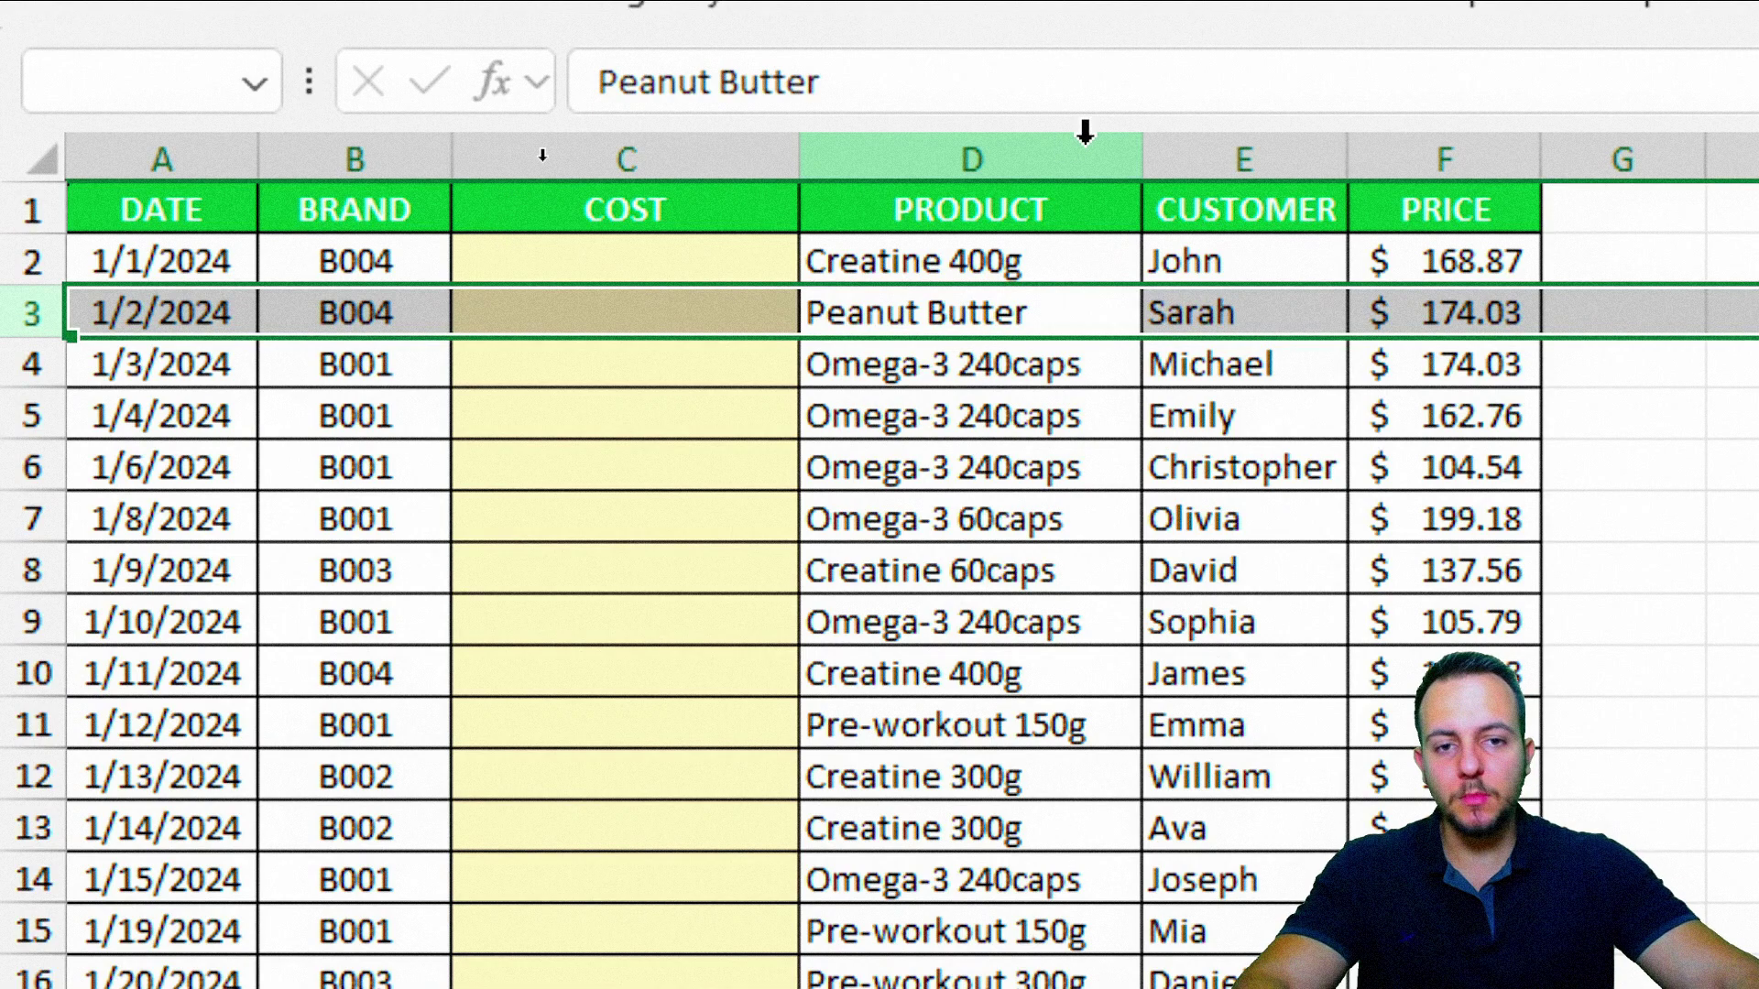
left_click(1085, 137)
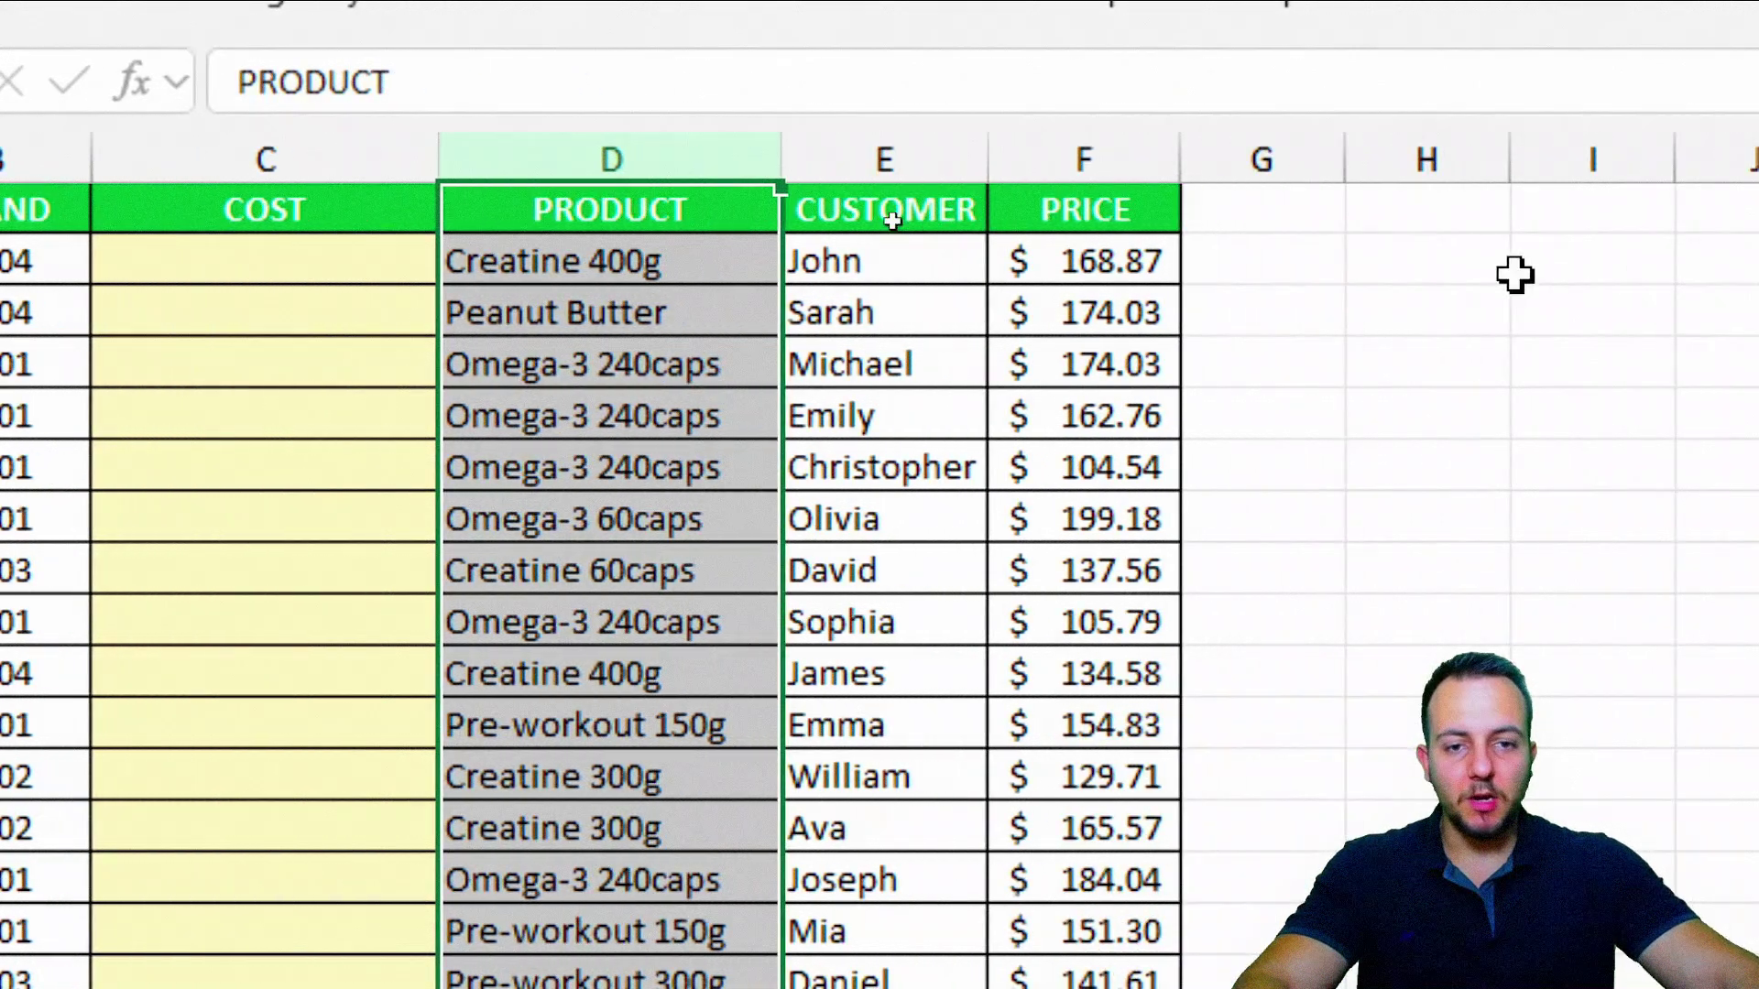
left_click(1275, 151)
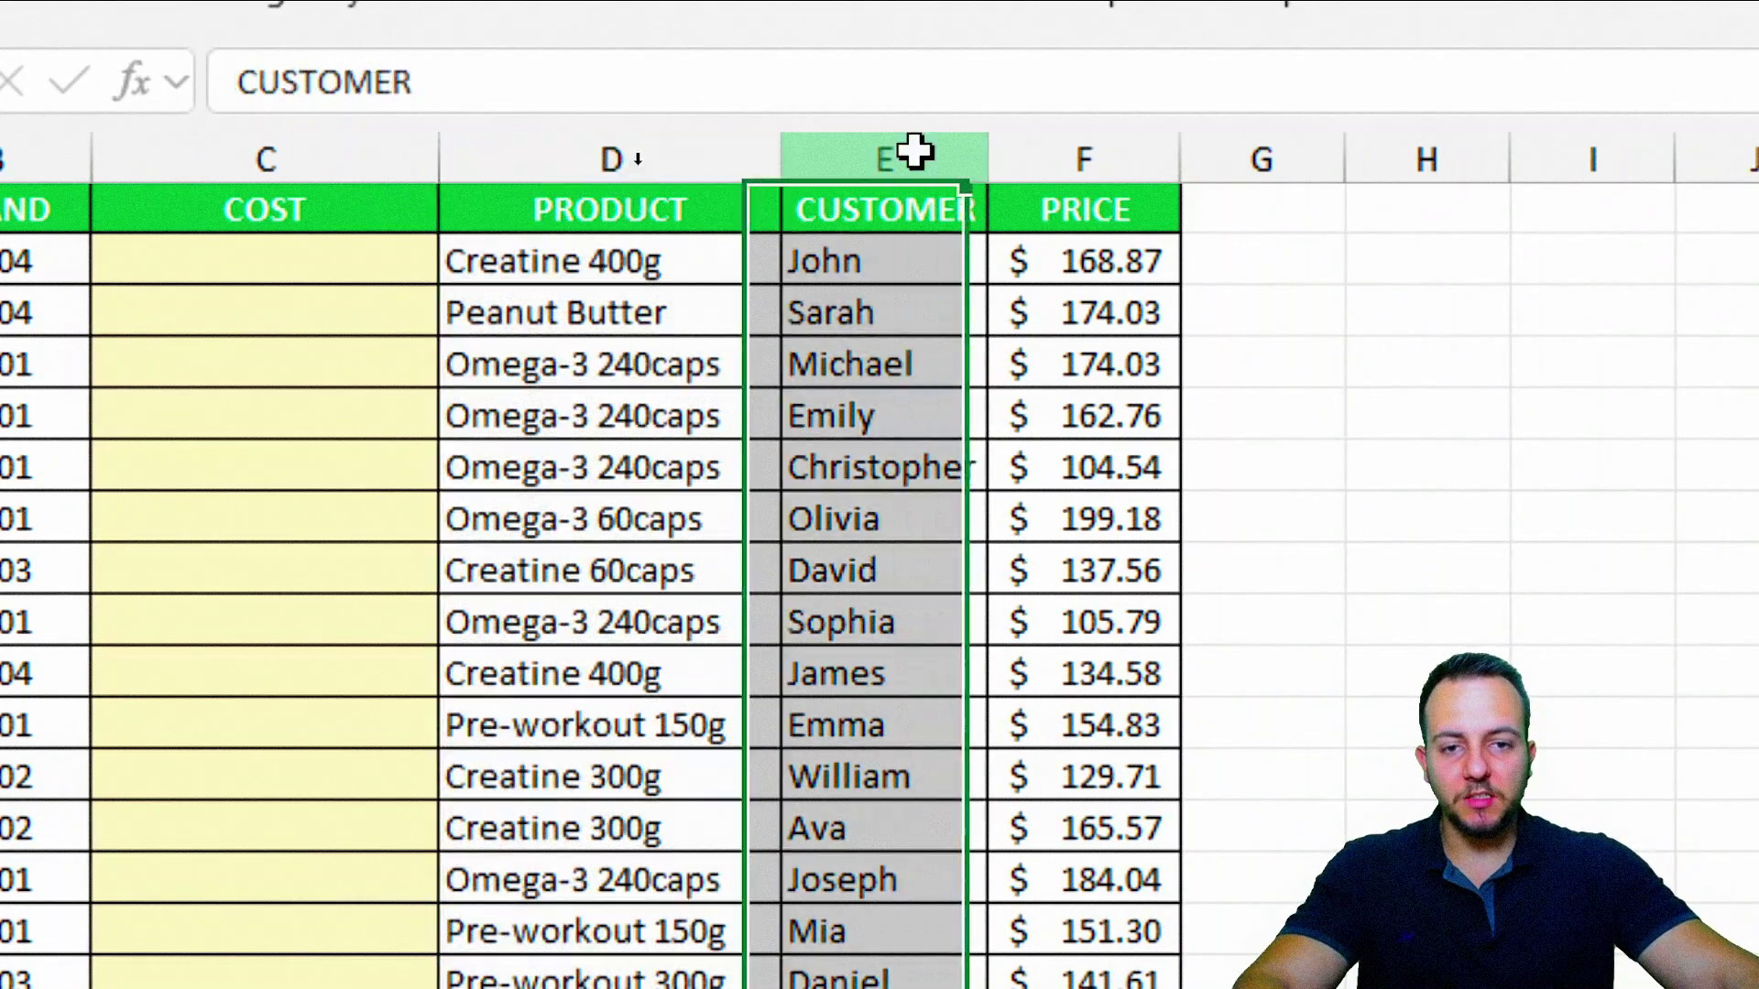
left_click(1391, 142)
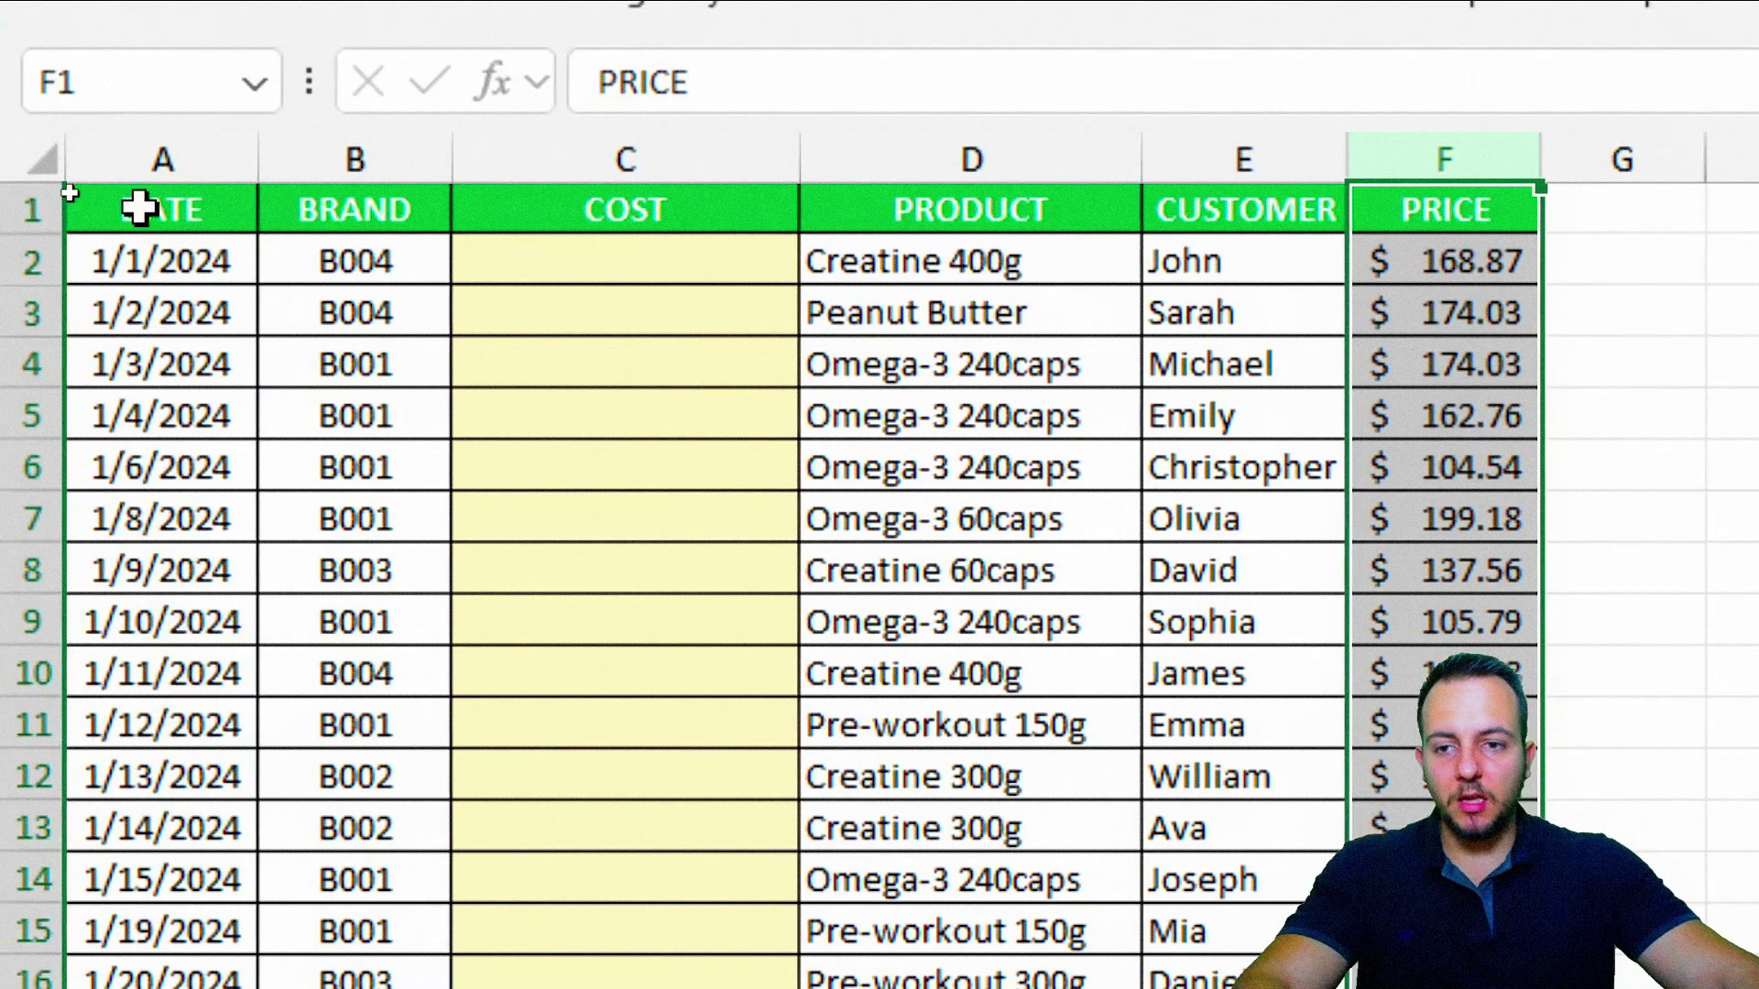
left_click(646, 163)
left_click_drag(642, 243, 558, 619)
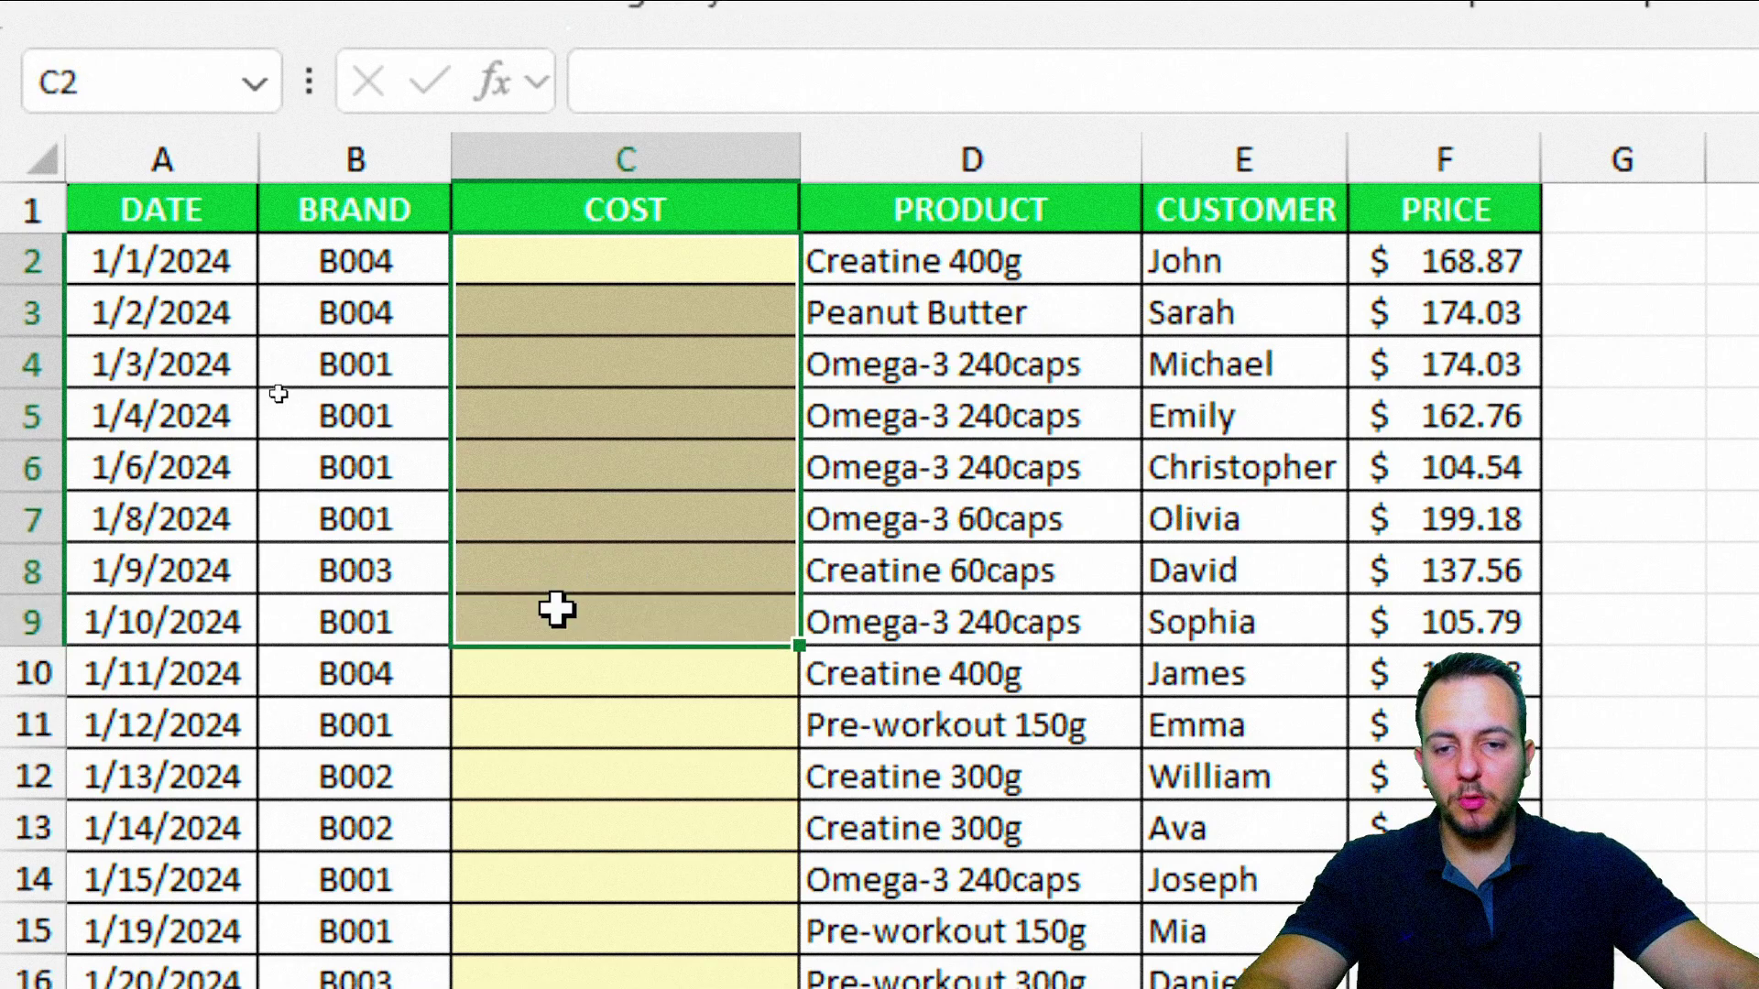
left_click_drag(912, 263, 887, 595)
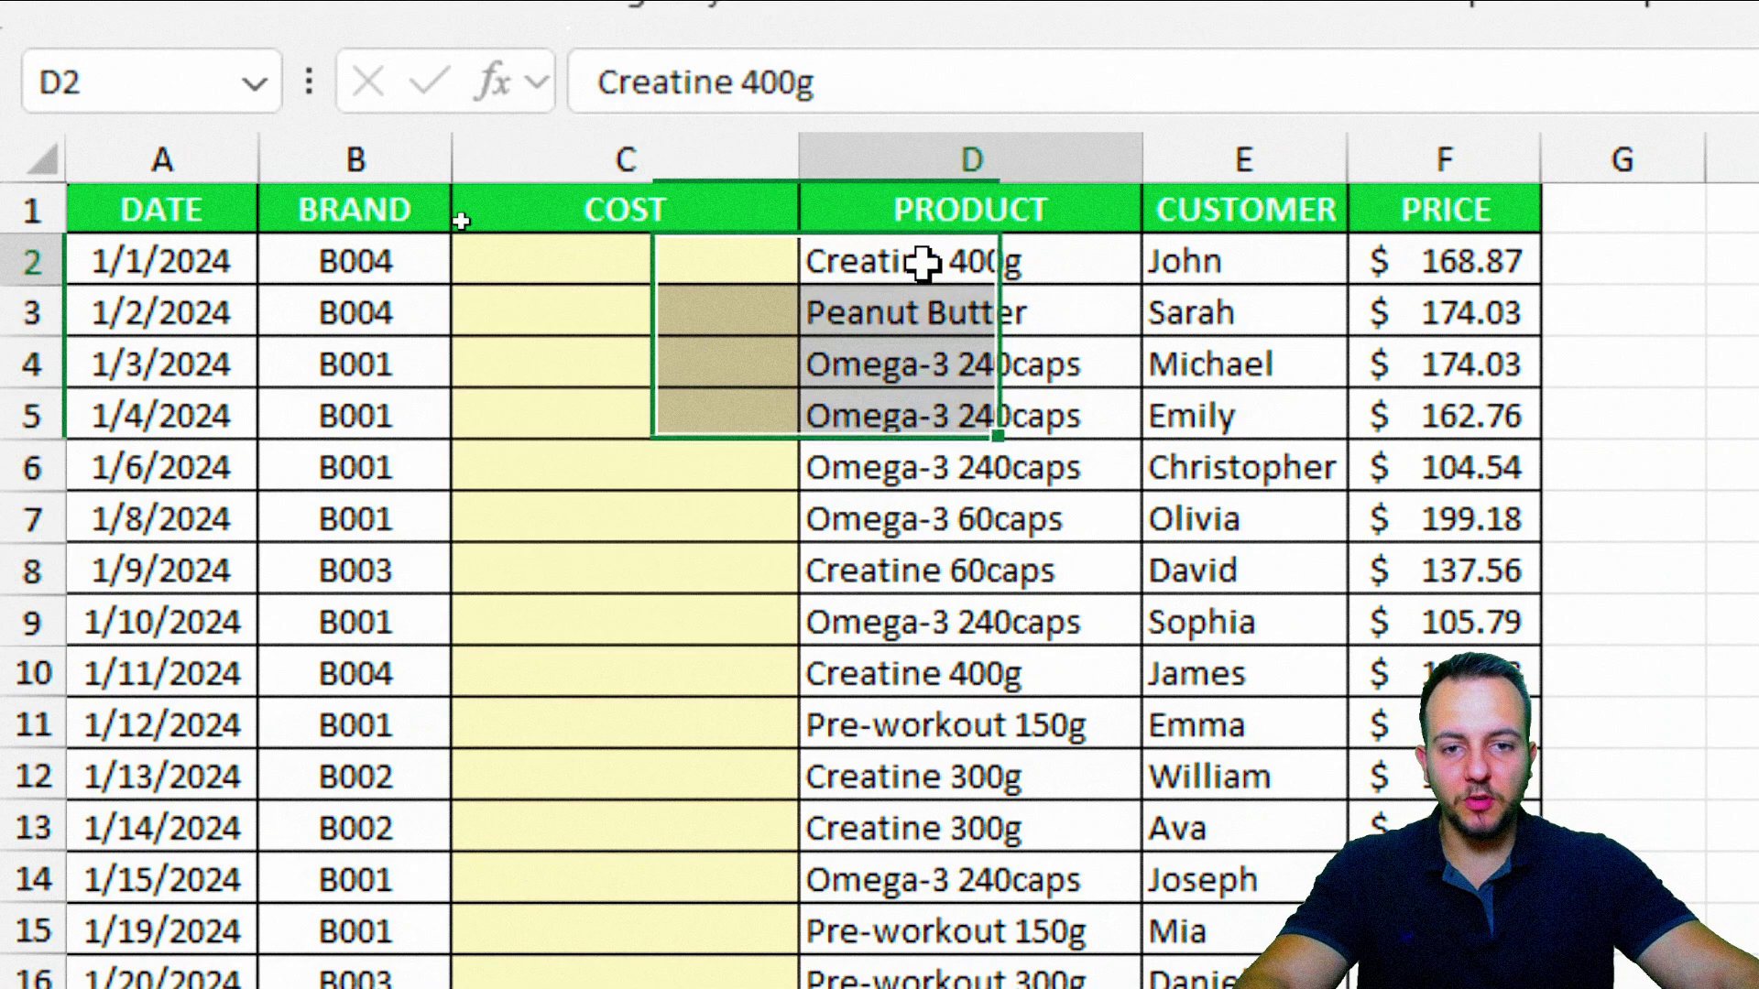
left_click(174, 203)
scroll(298, 408, "down", 7)
scroll(297, 407, "down", 6)
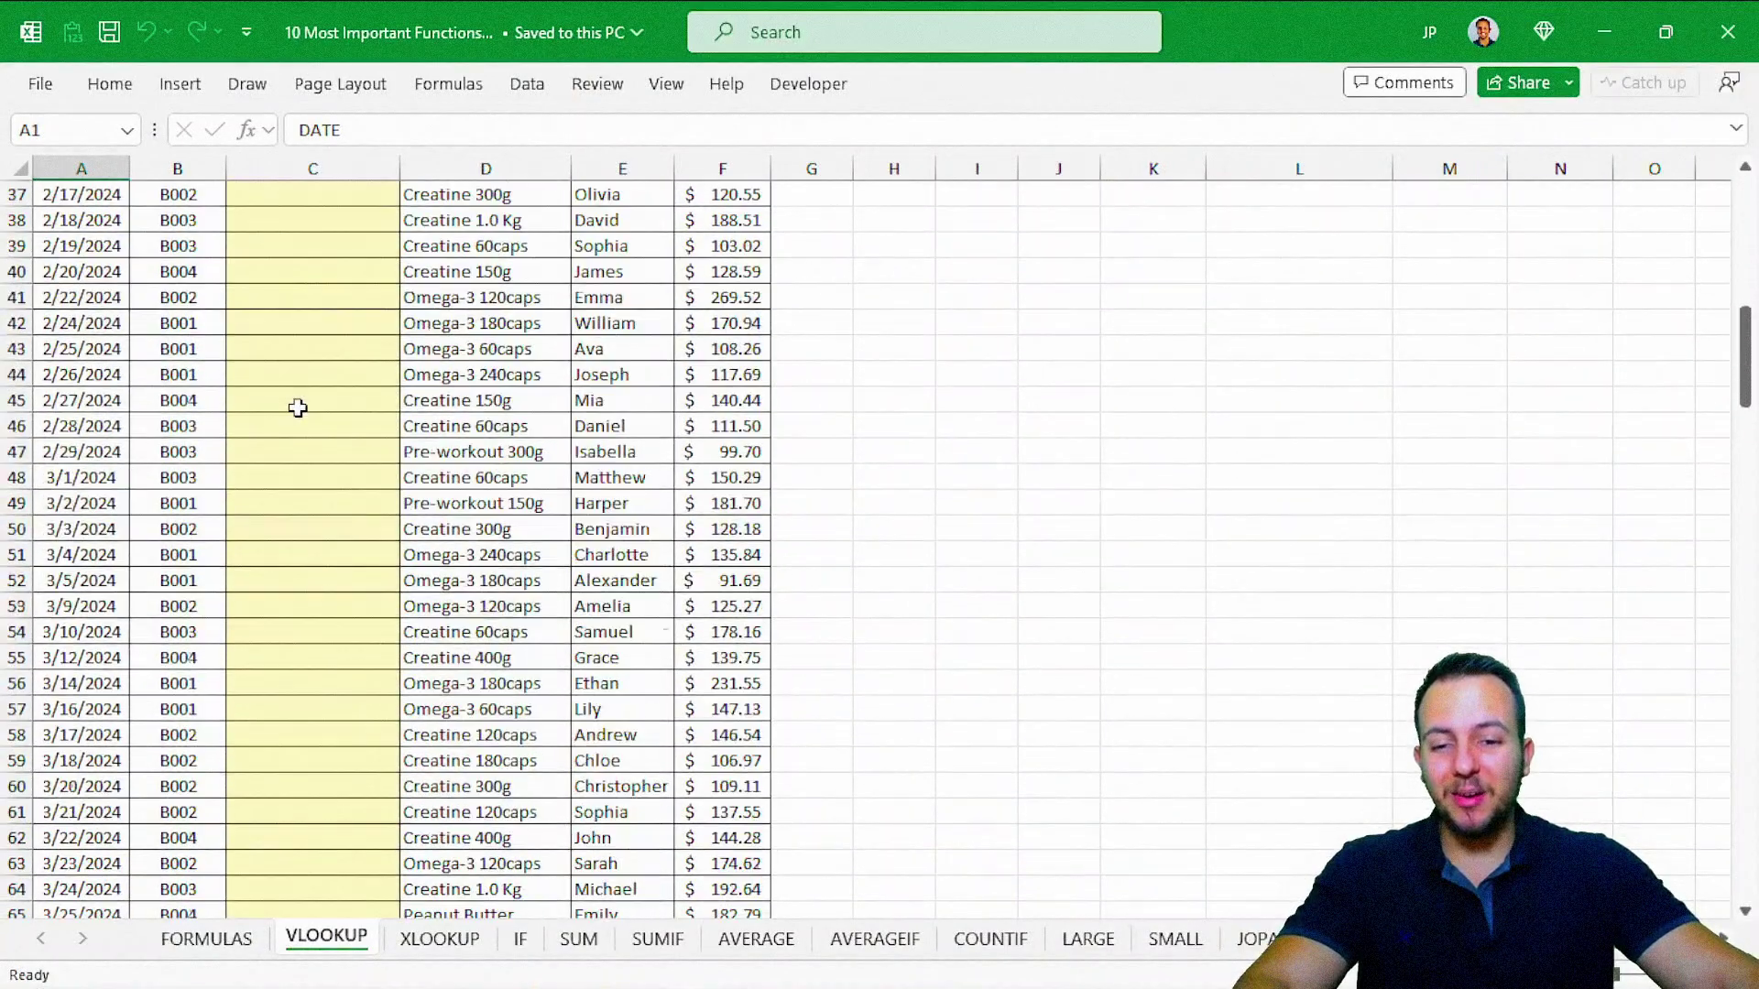
scroll(297, 407, "down", 9)
scroll(298, 407, "down", 10)
scroll(298, 408, "down", 2)
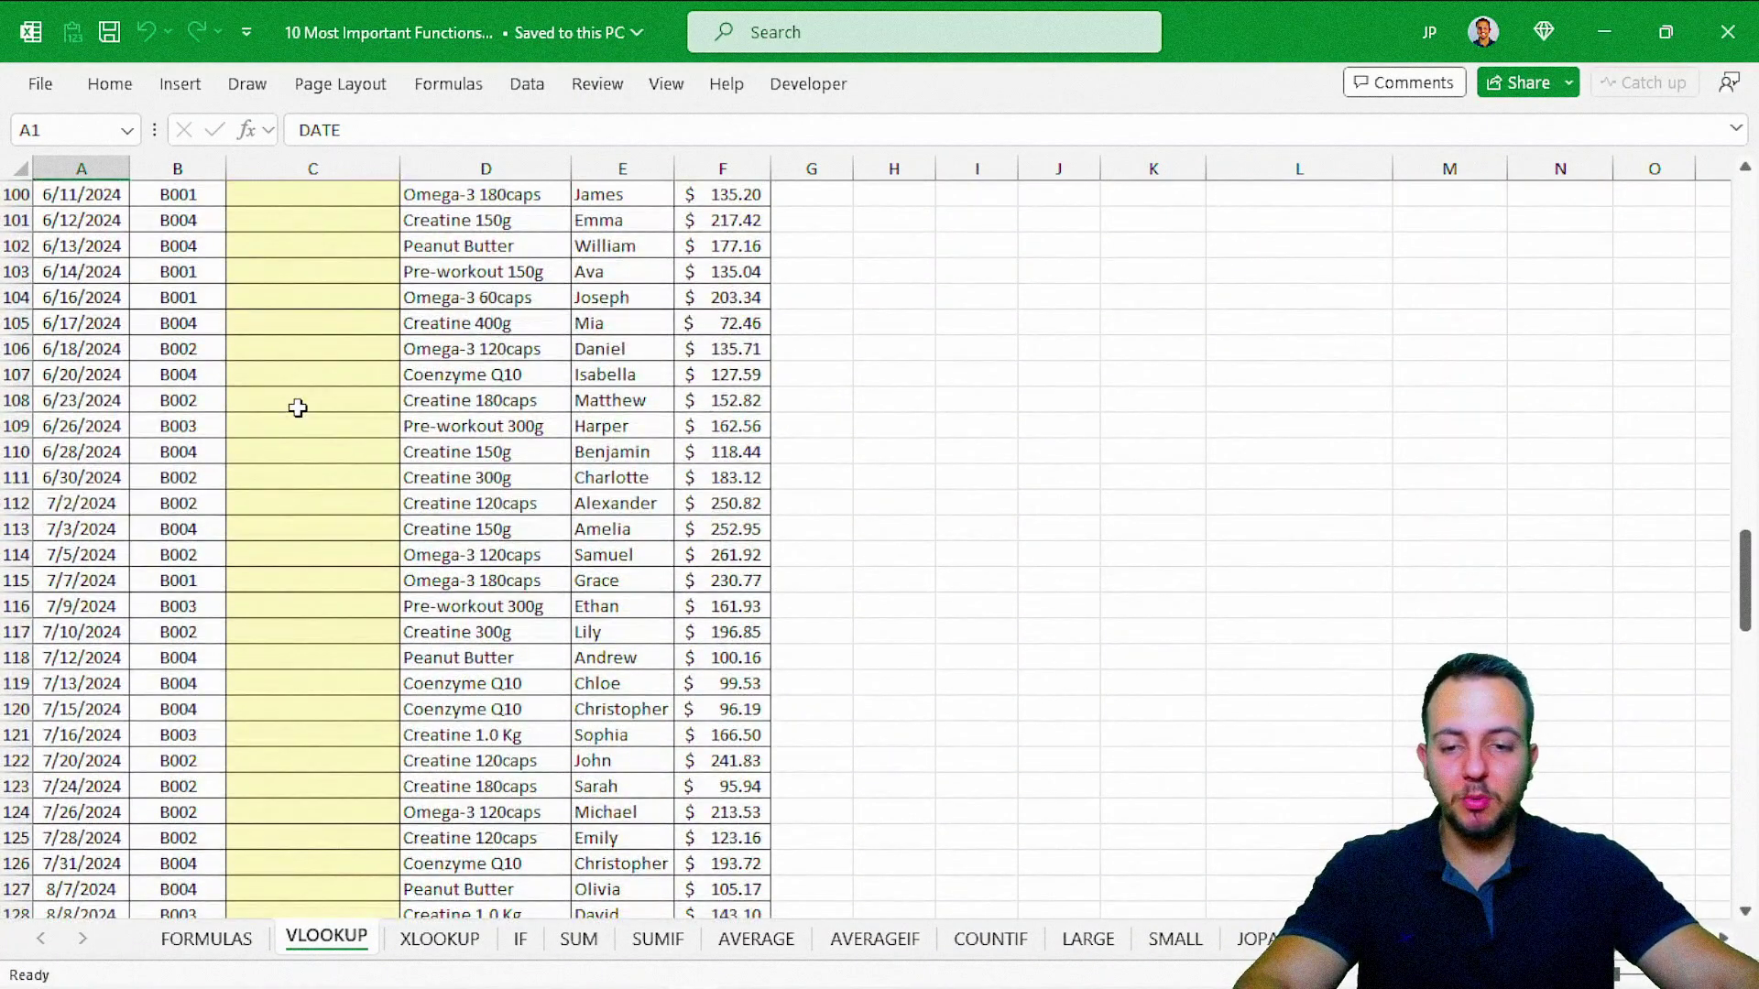
scroll(298, 408, "down", 3)
scroll(298, 408, "up", 14)
scroll(298, 408, "up", 8)
scroll(298, 407, "up", 7)
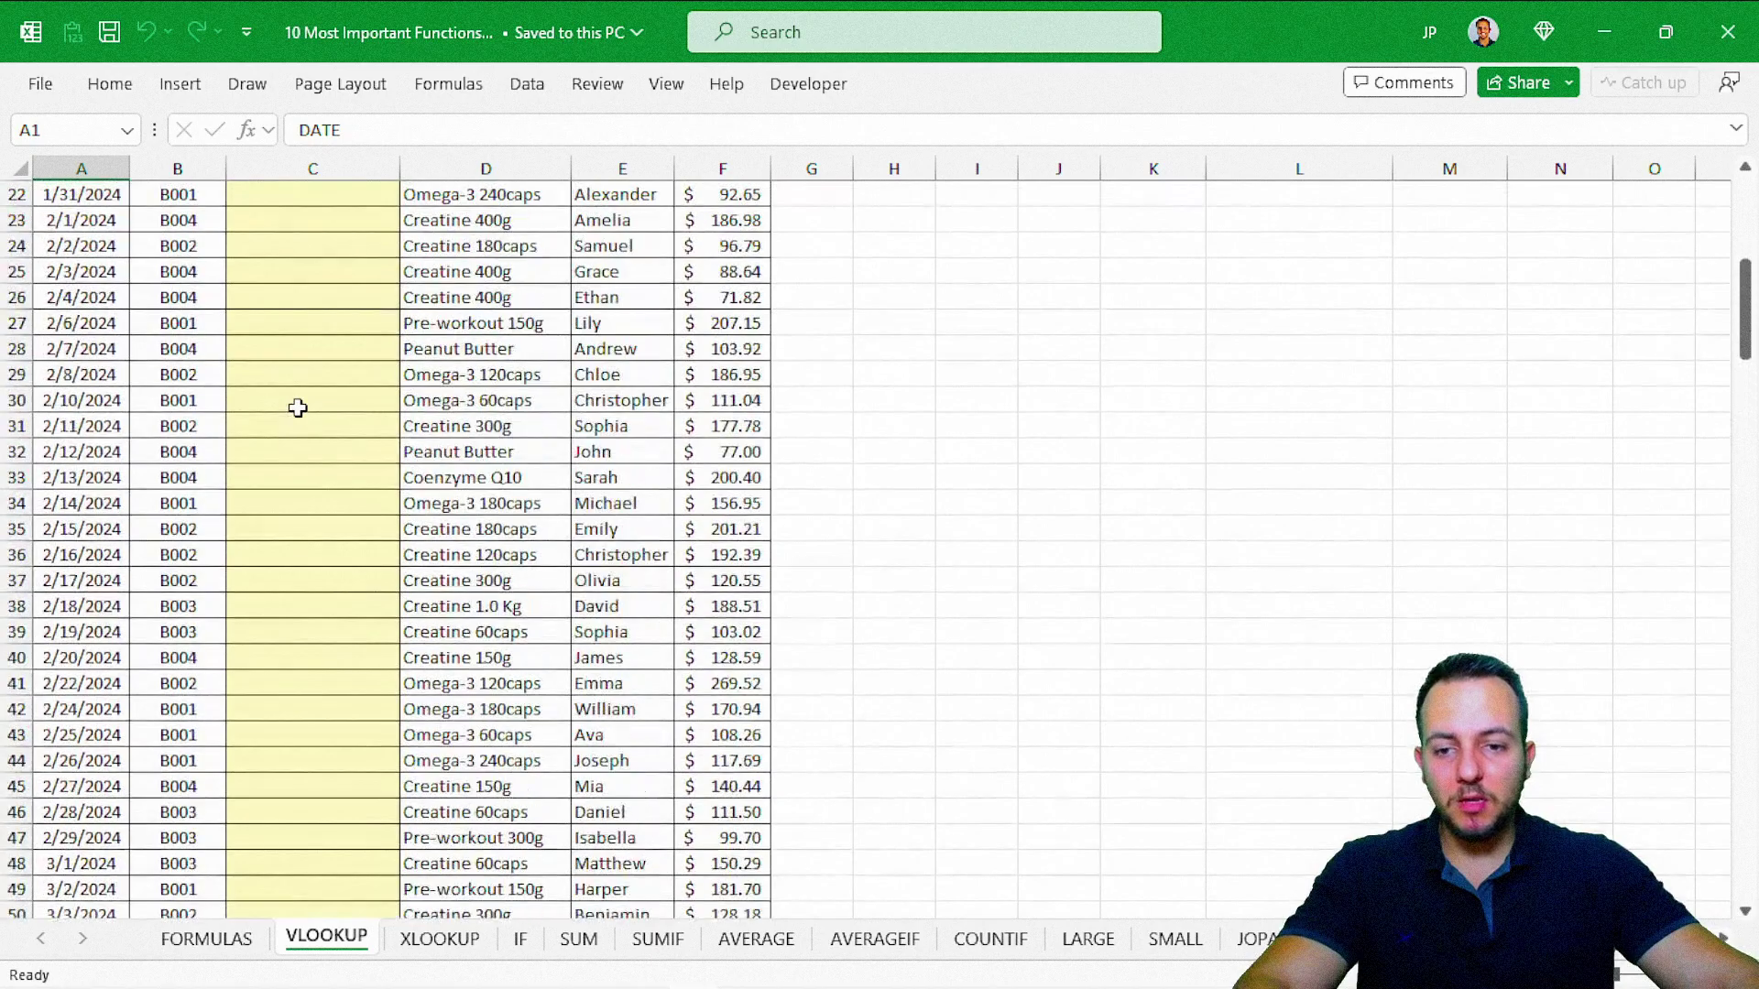
scroll(298, 407, "up", 7)
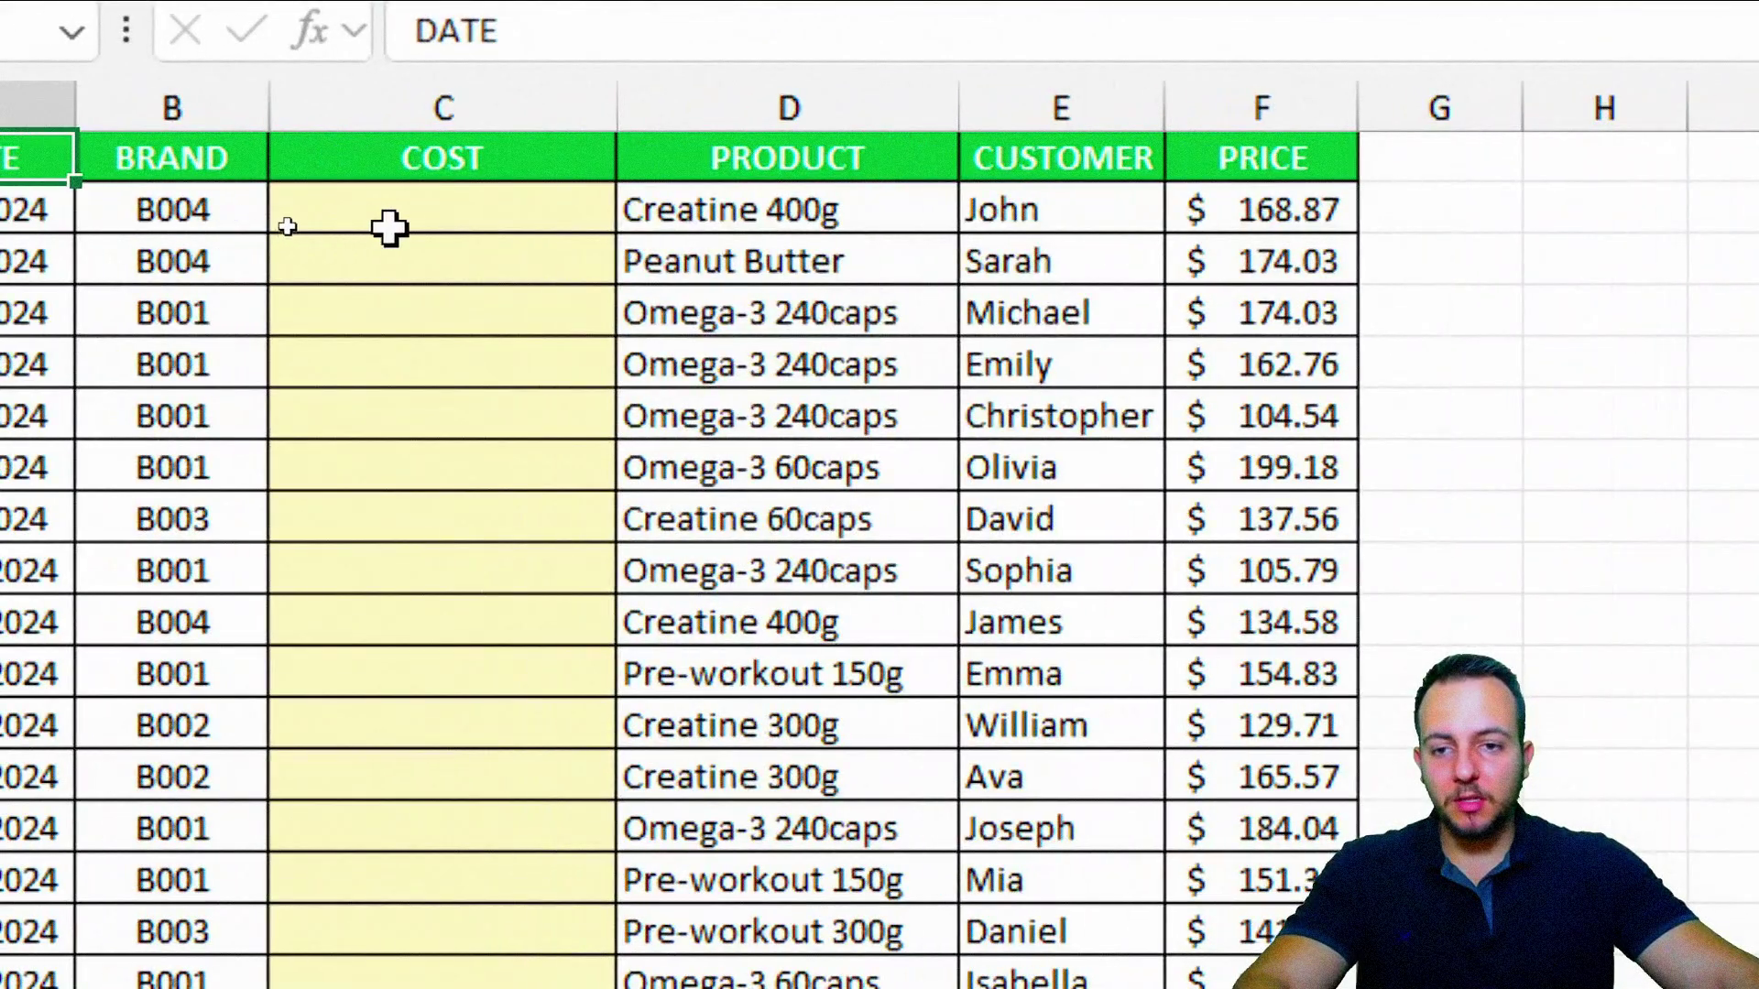
left_click(291, 242)
key("shift+space")
key("Down")
key("shift+space")
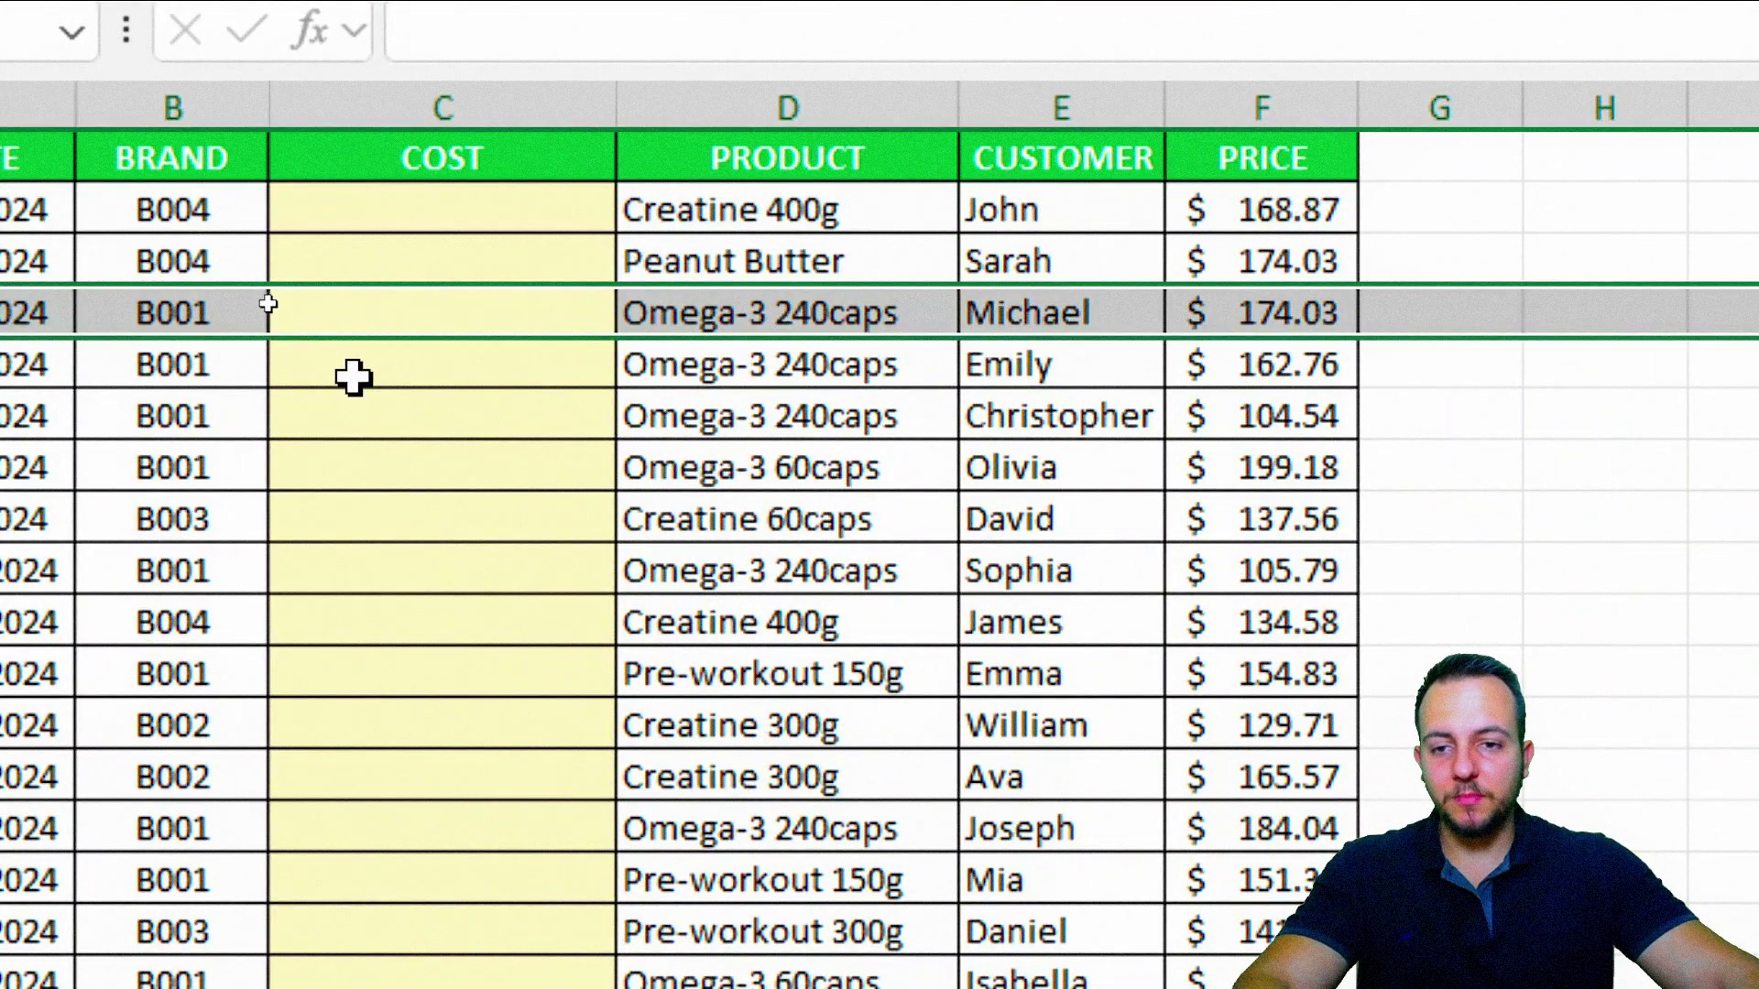
key("Down")
key("Down")
key("shift+space")
left_click(367, 463)
left_click(355, 531)
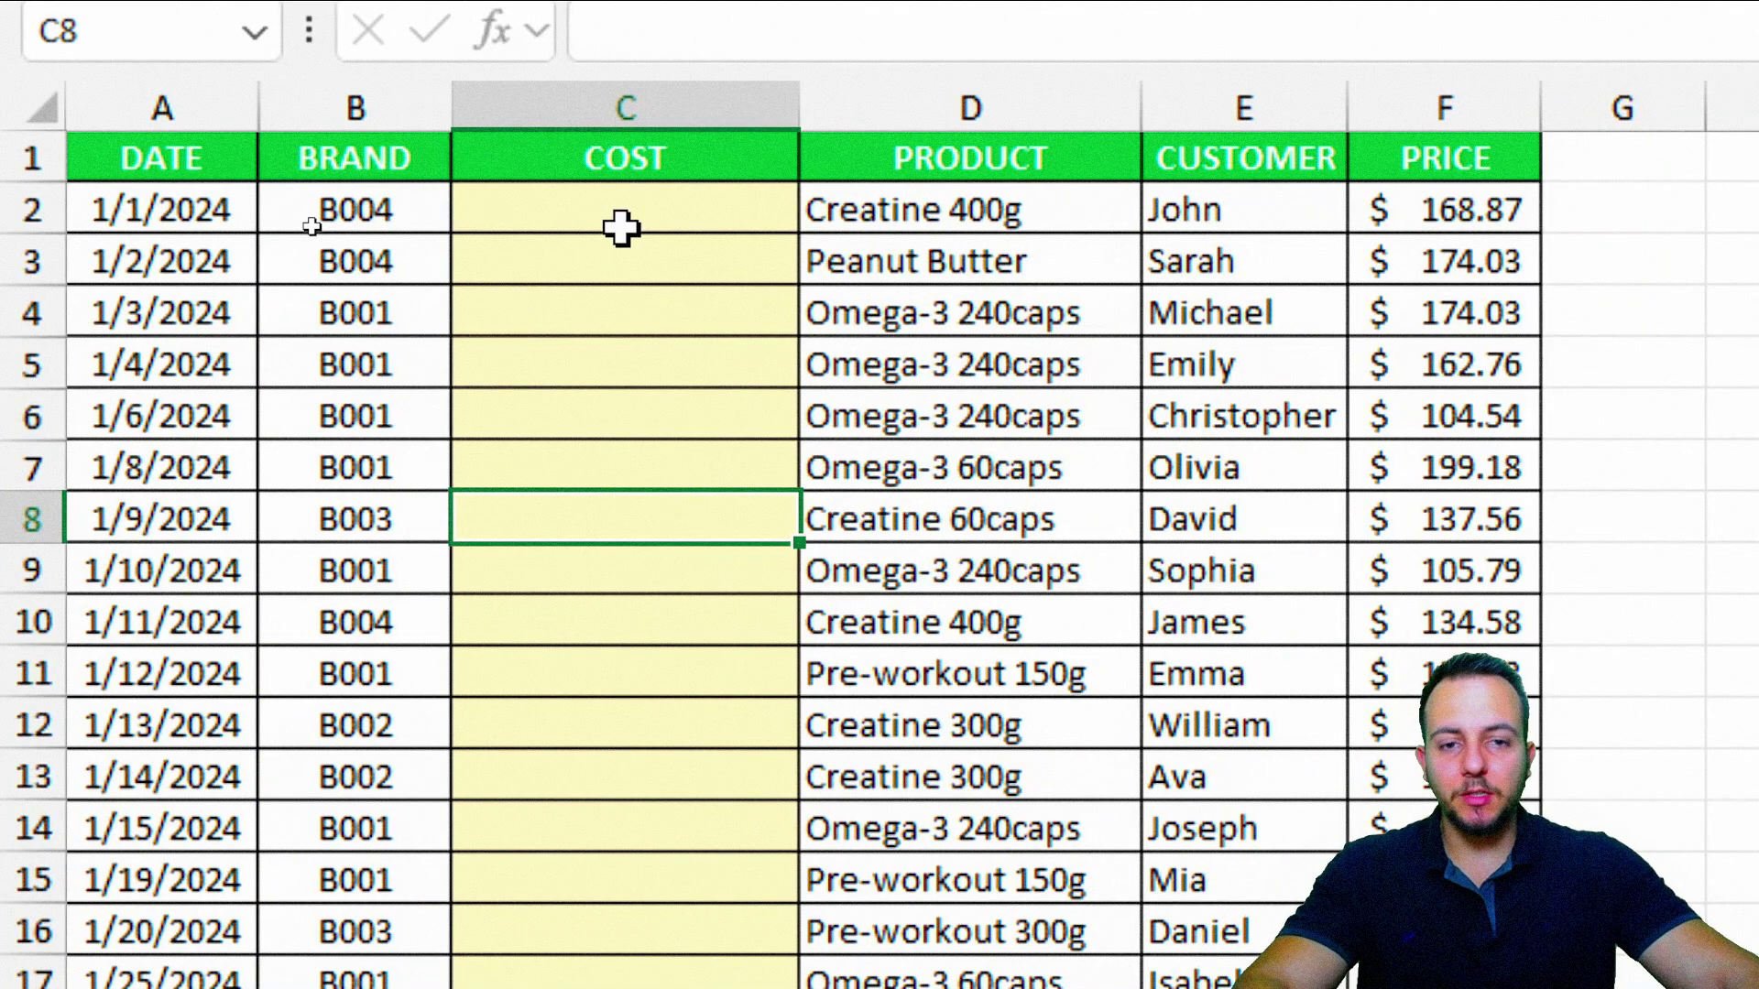
left_click(768, 117)
left_click(916, 110)
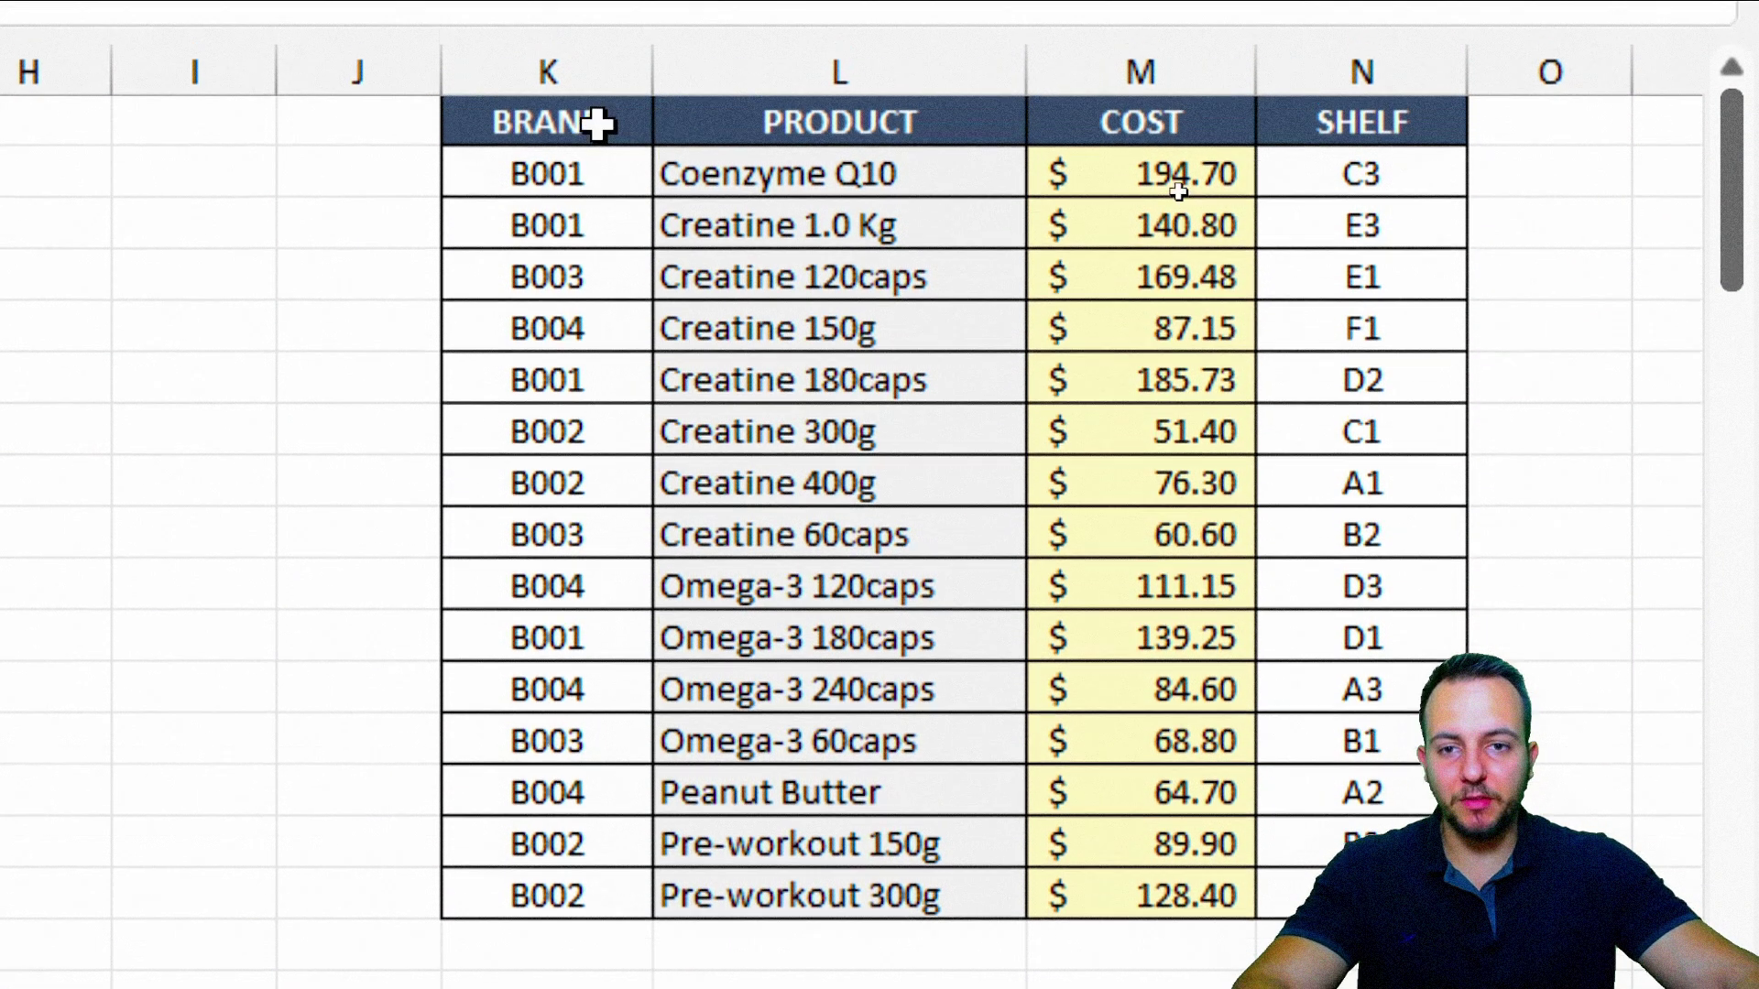
left_click(714, 112)
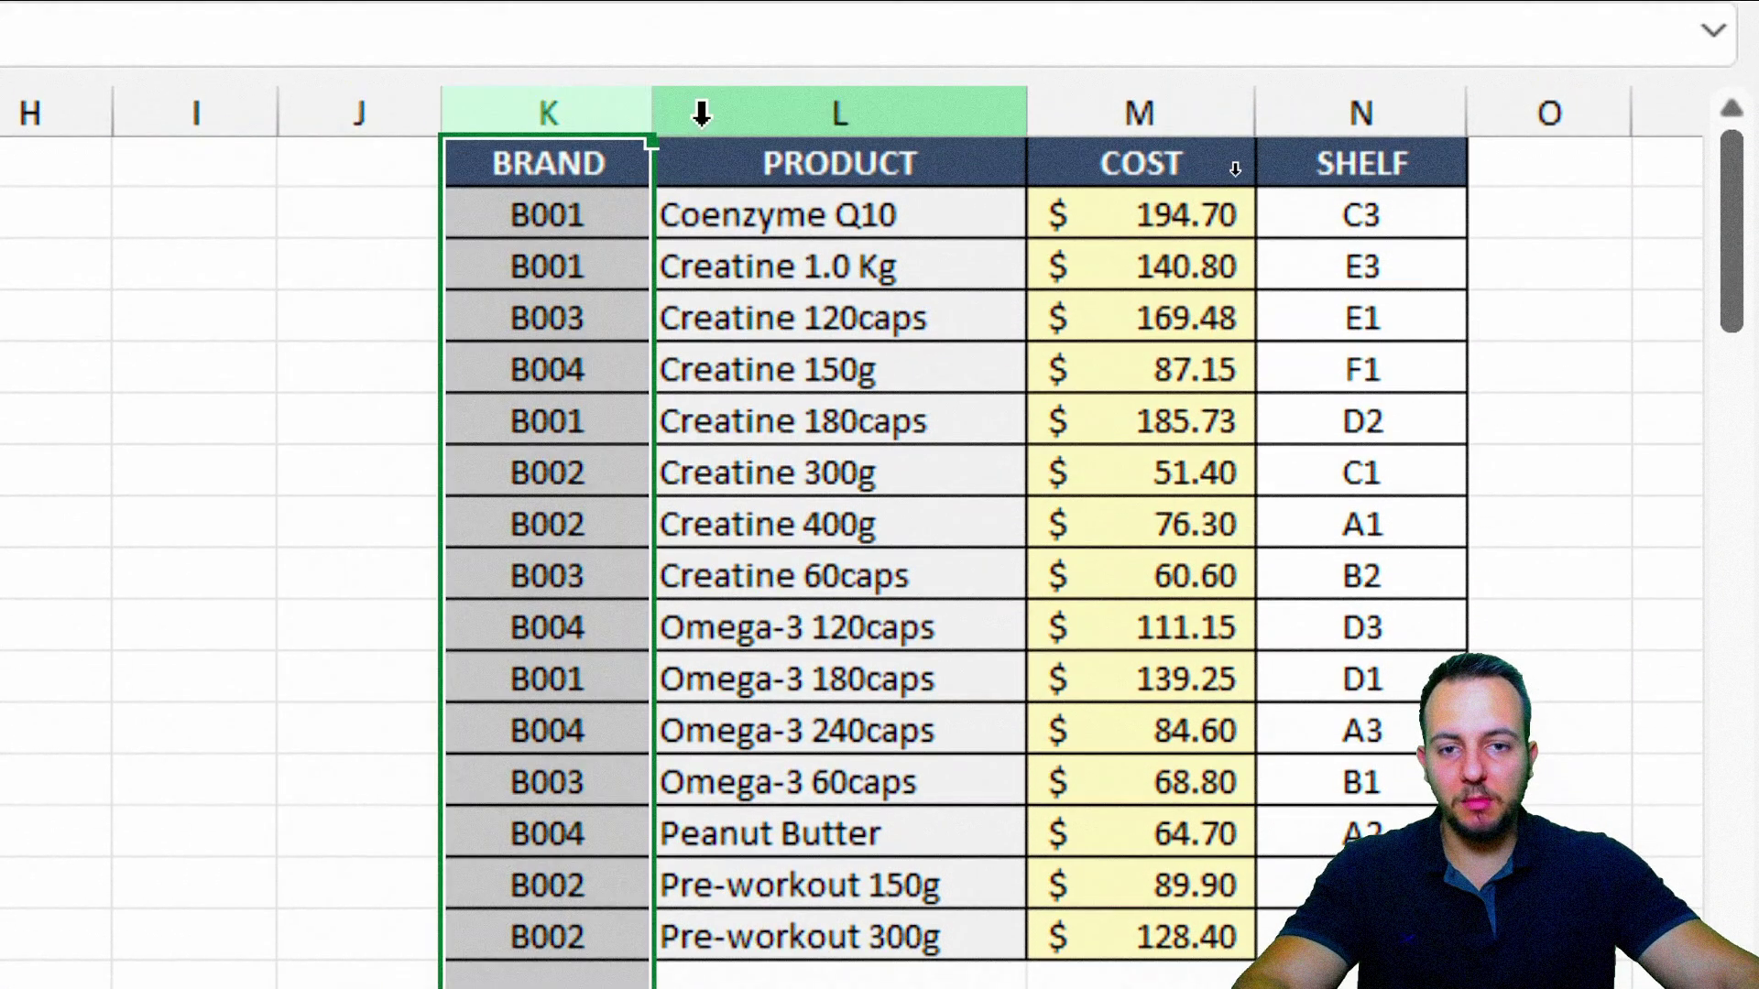
left_click(1127, 113)
left_click(1296, 114)
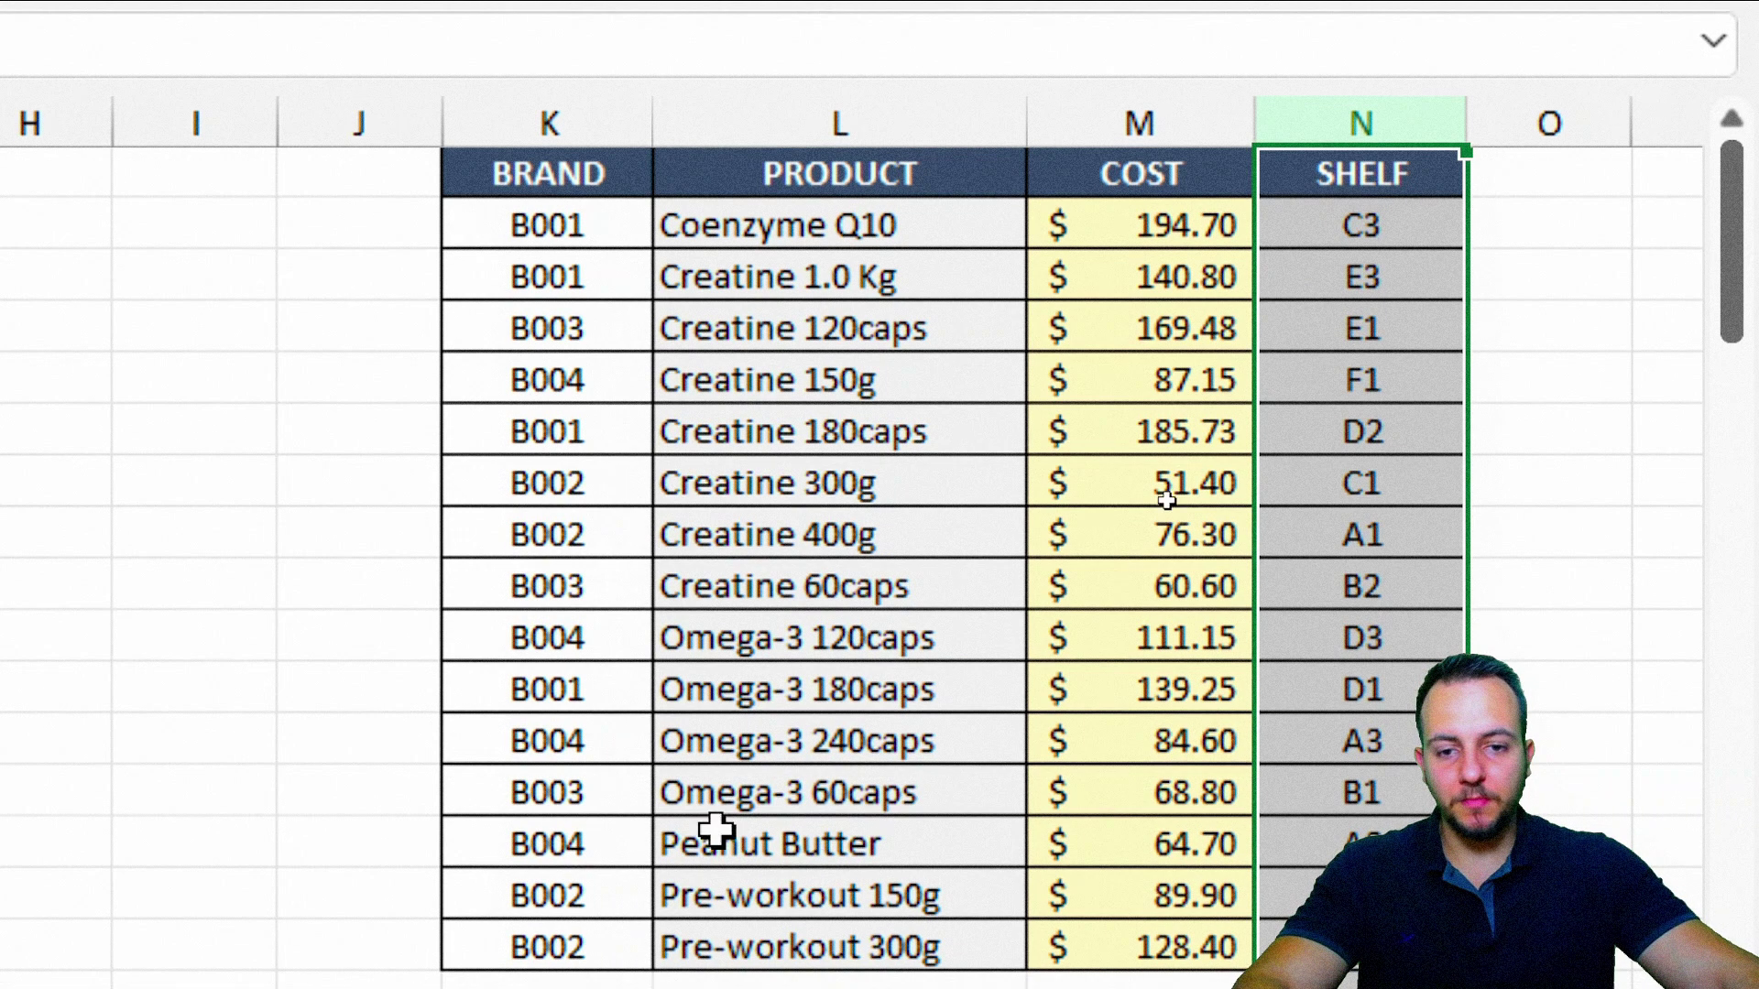
scroll(1167, 500, "left", 5)
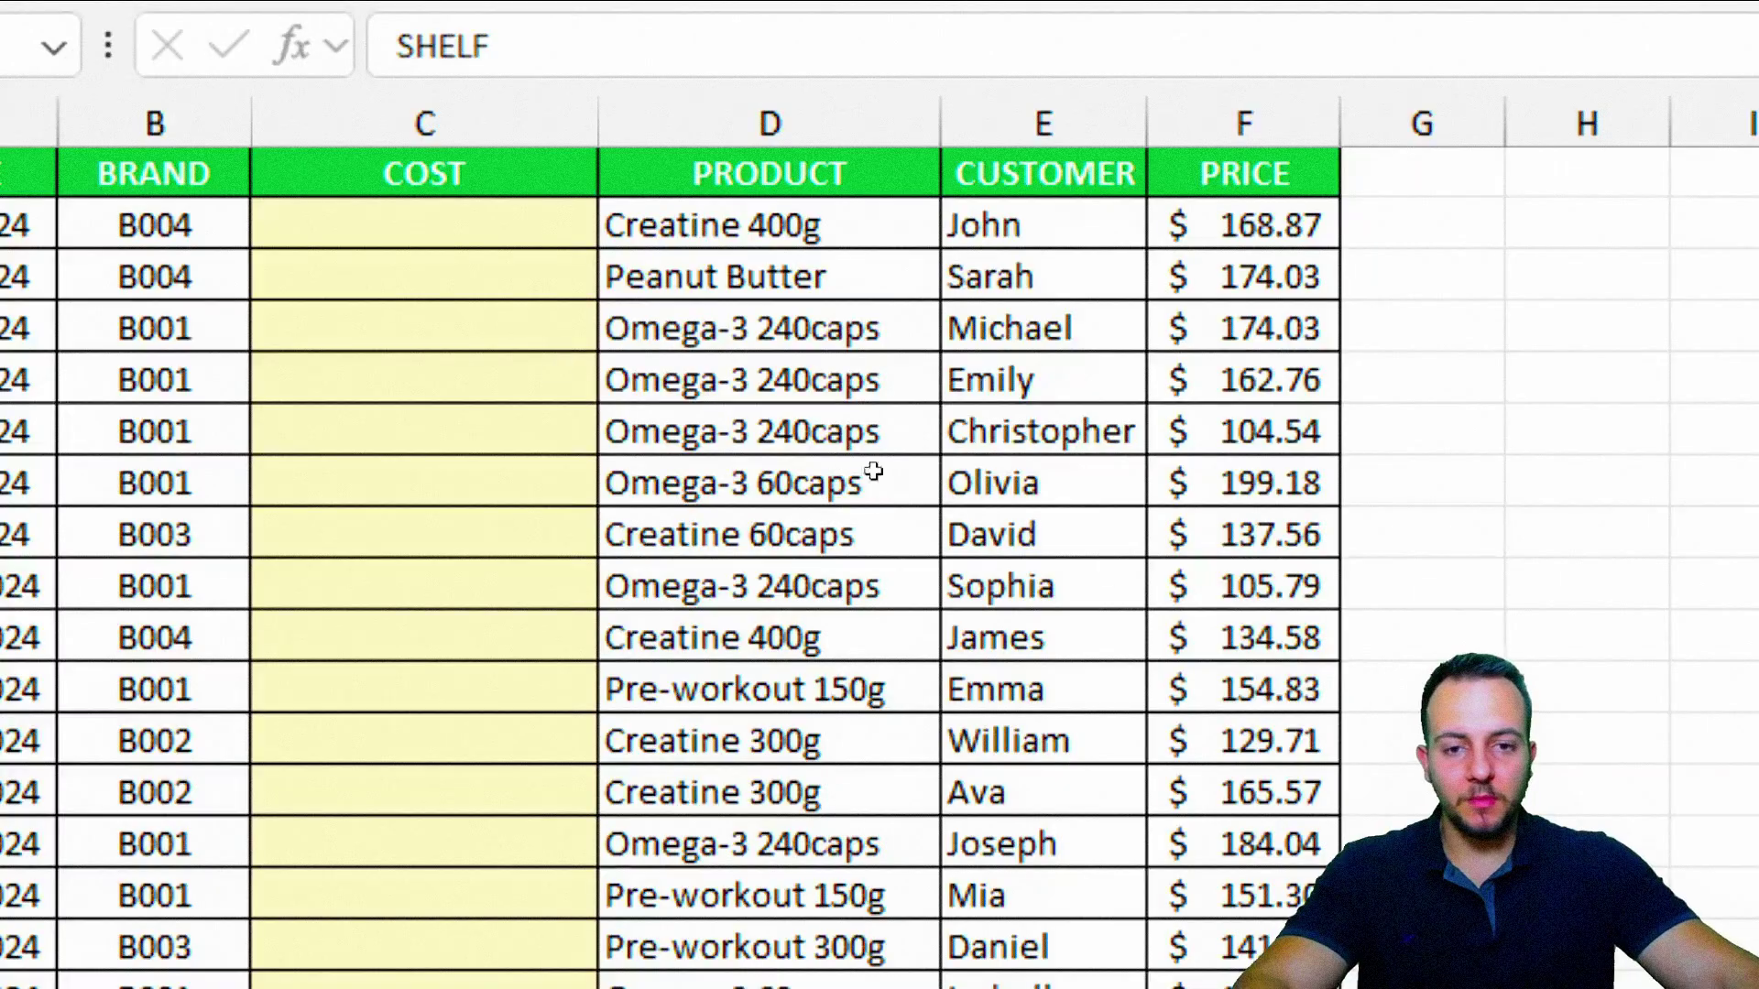
scroll(873, 471, "right", 5)
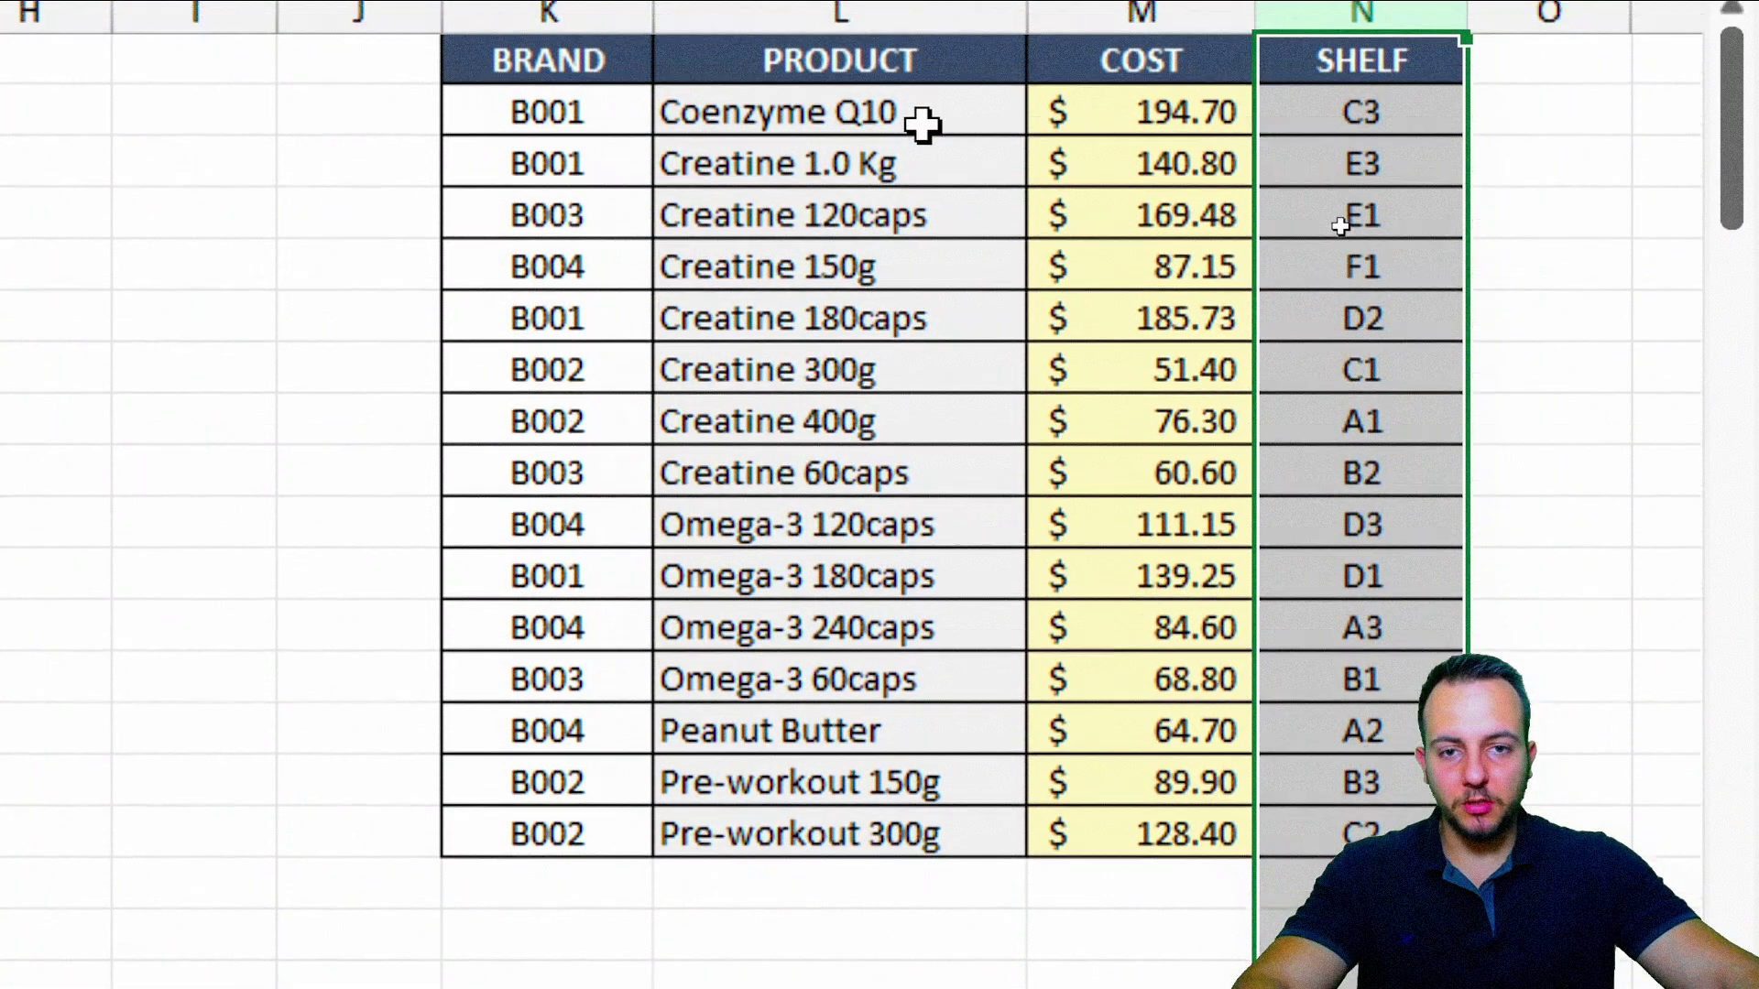
left_click_drag(921, 124, 848, 367)
left_click(783, 417)
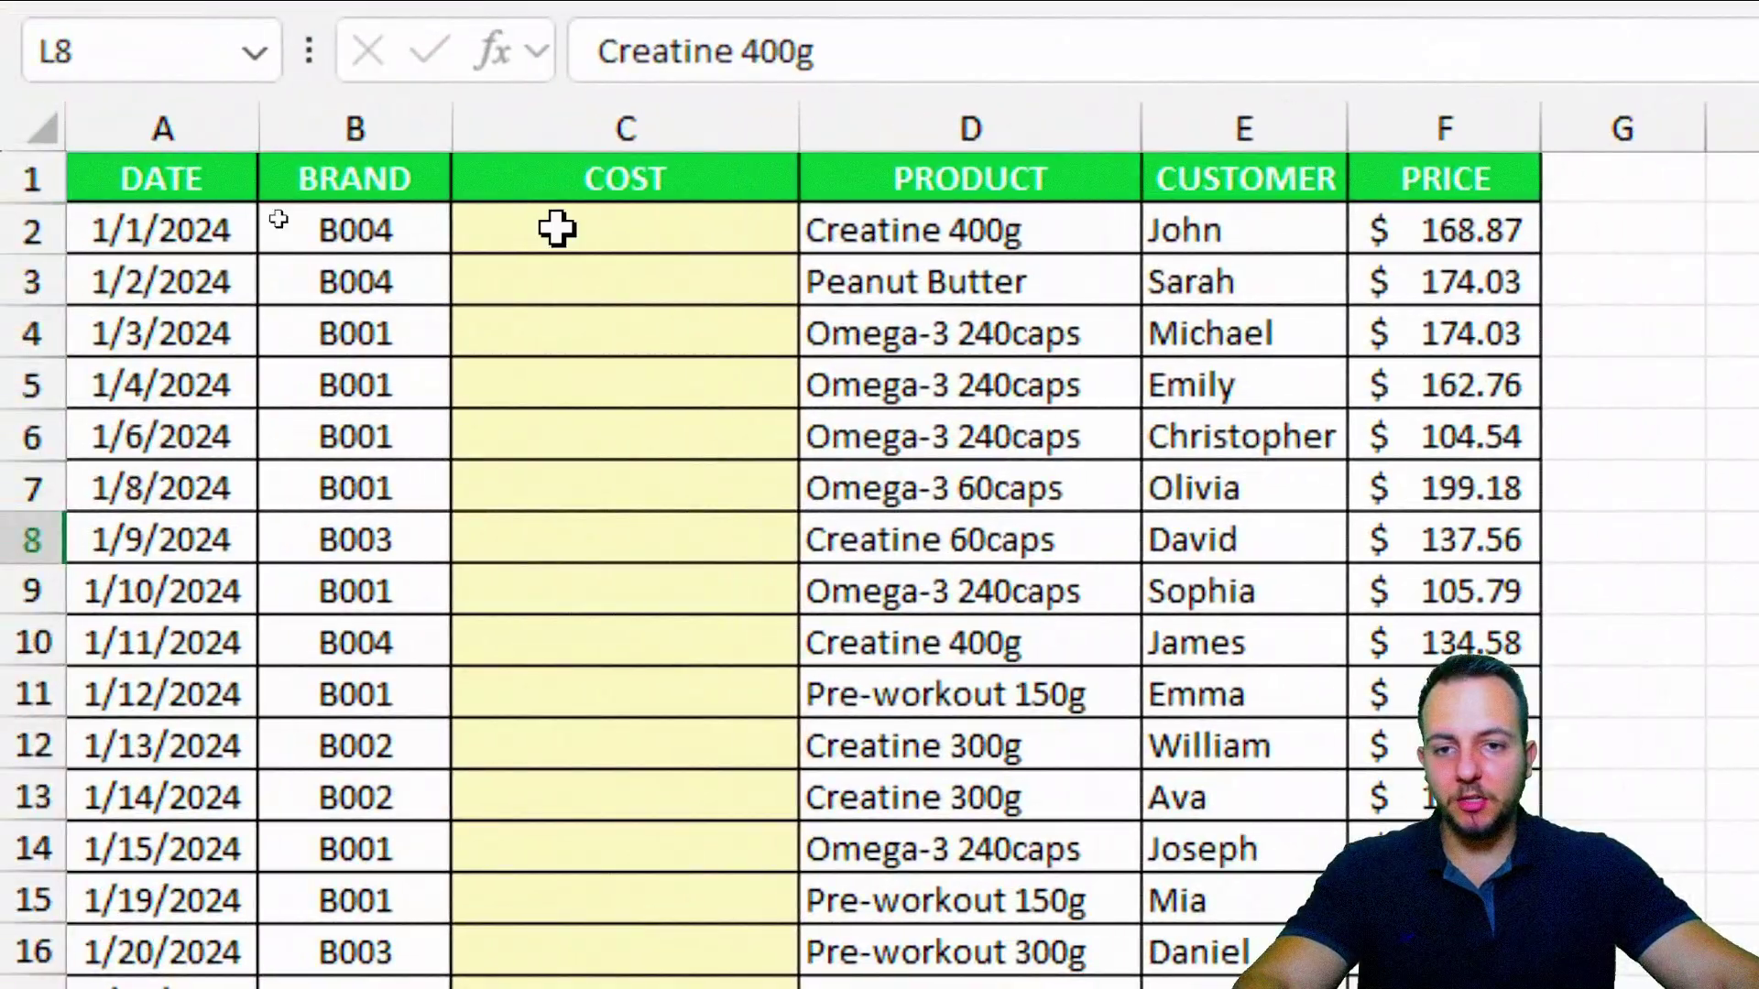
left_click(557, 229)
type("76")
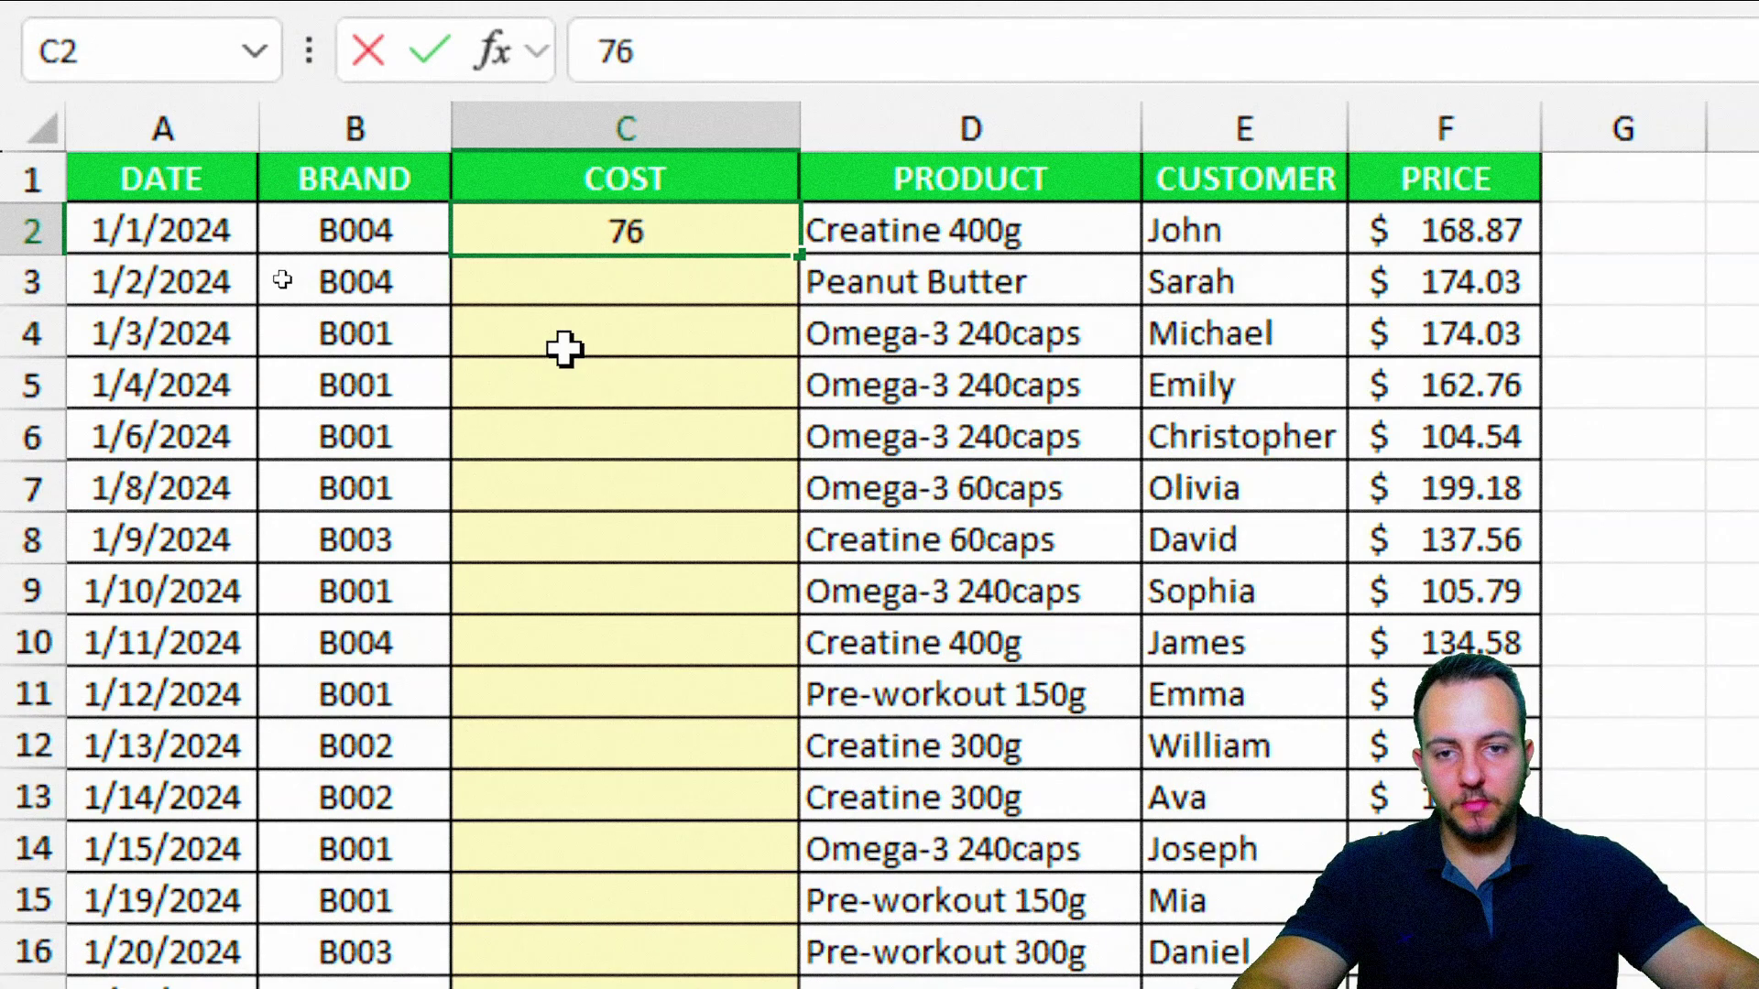
type(".30")
key("Return")
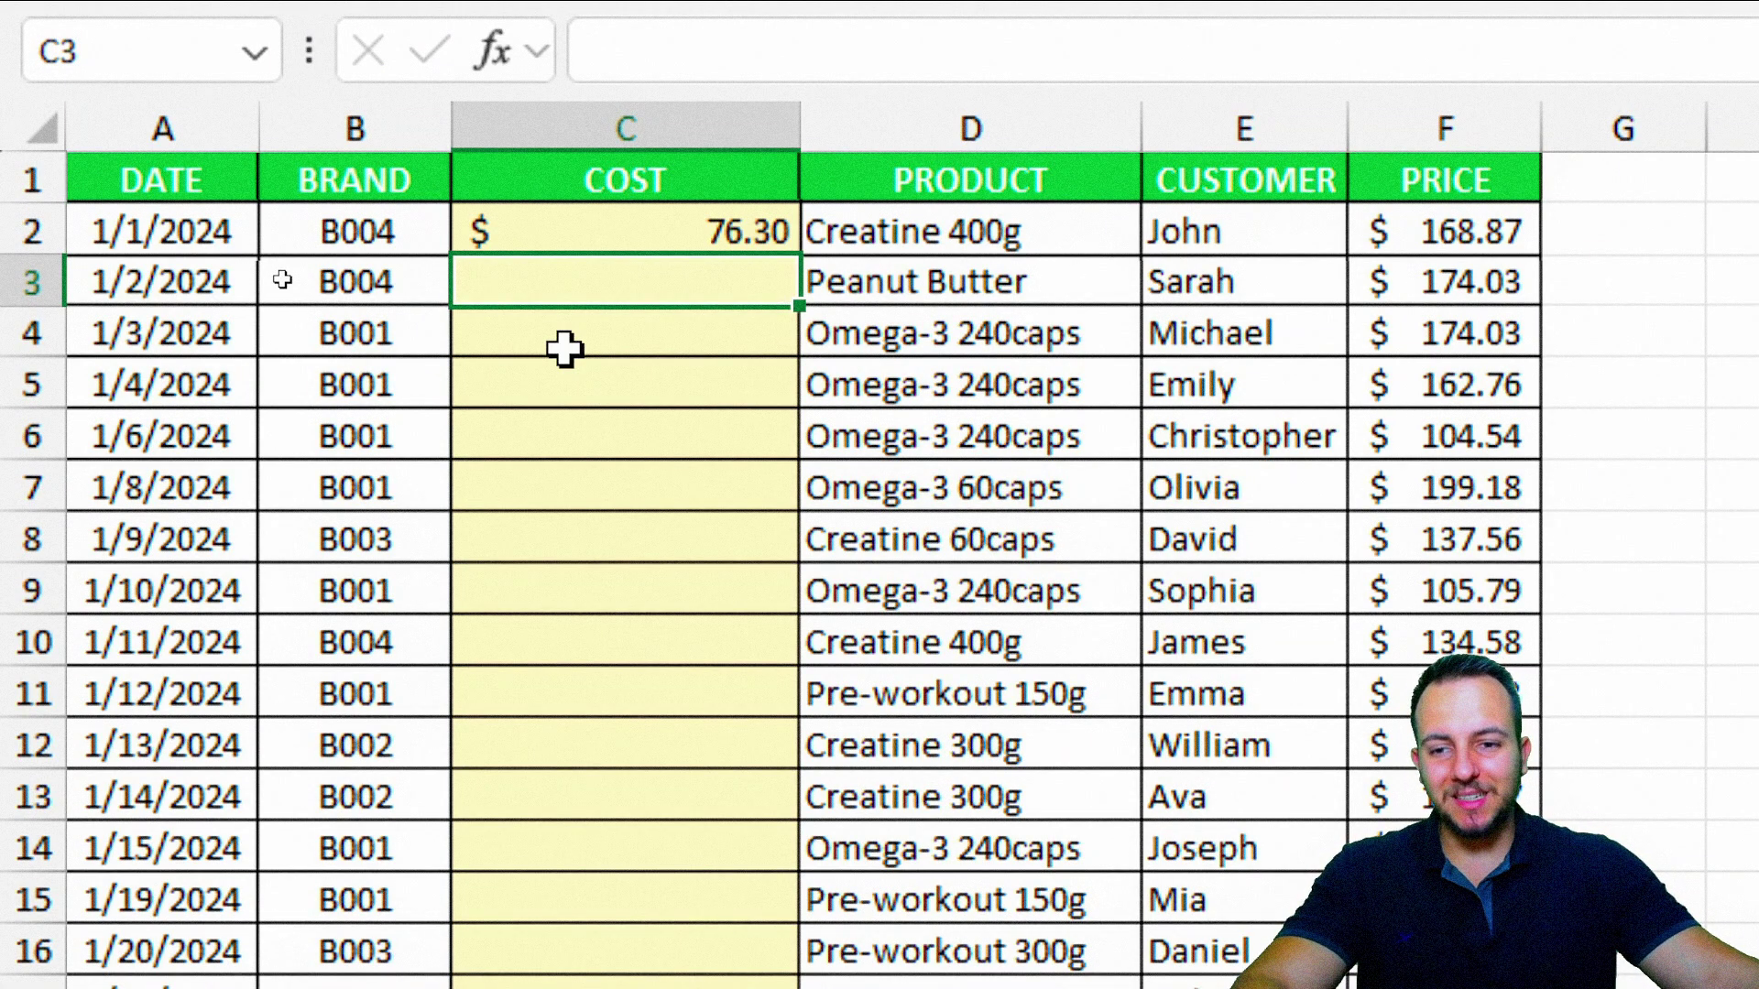
key("shift+space")
key("Down")
key("Down")
key("shift+space")
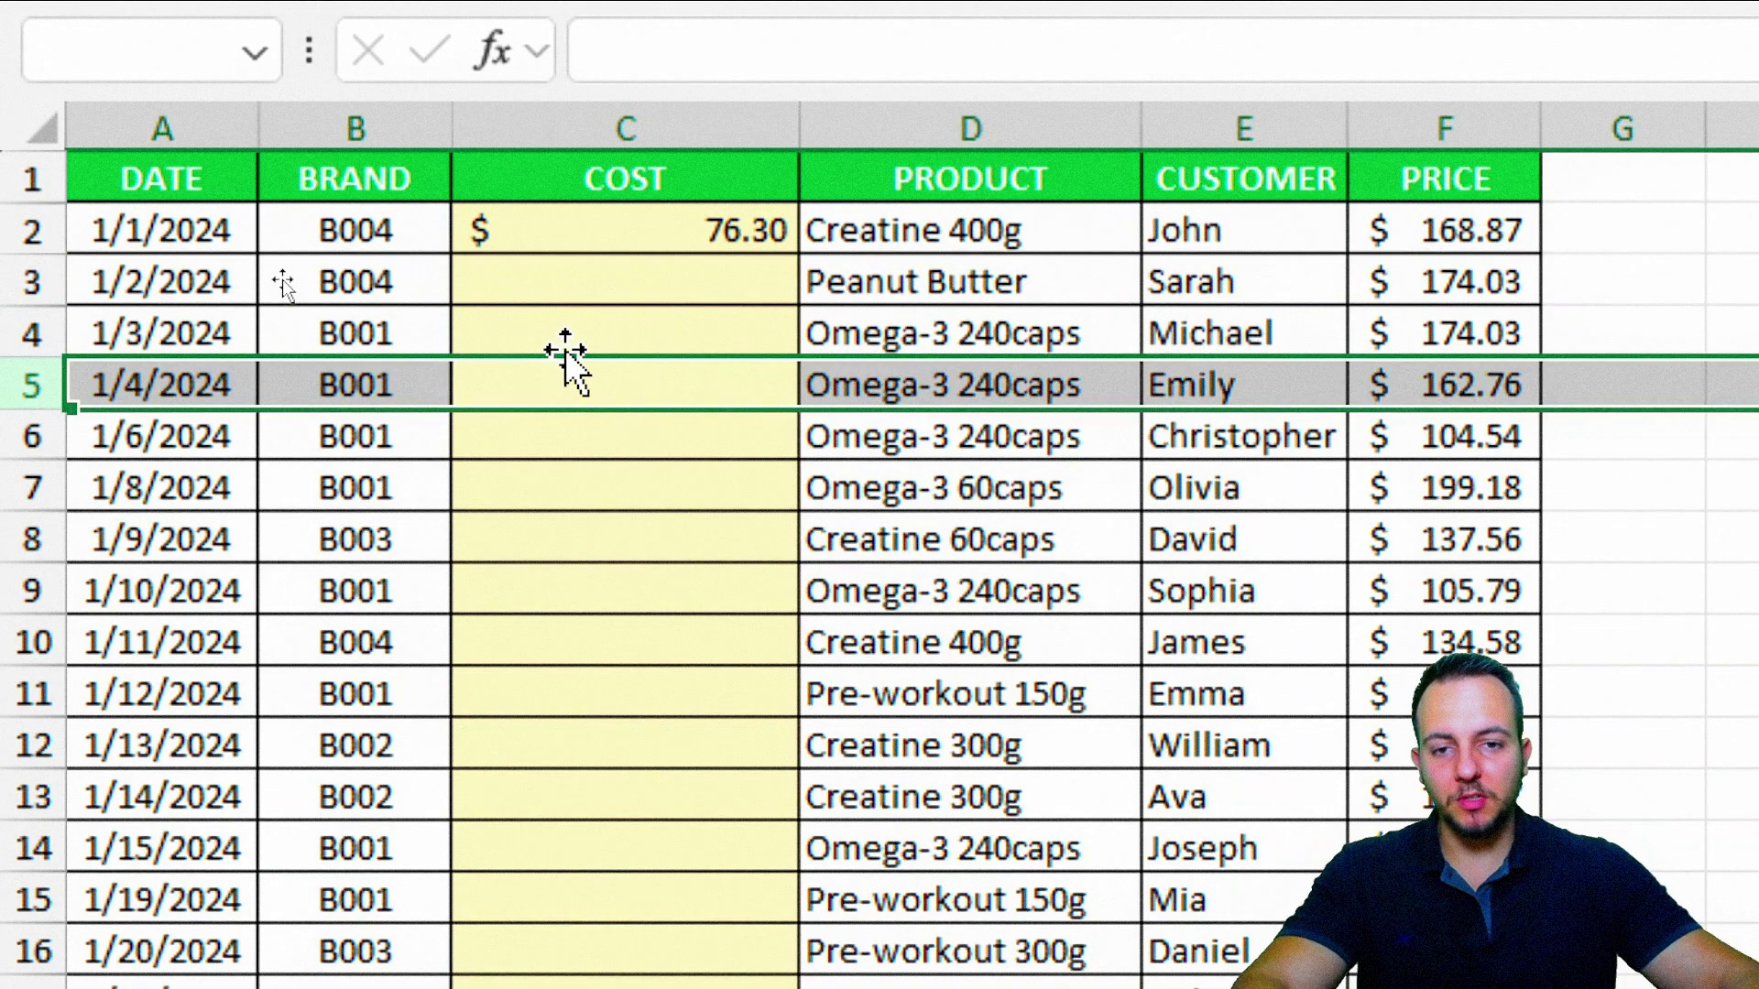
left_click(680, 240)
key("Delete")
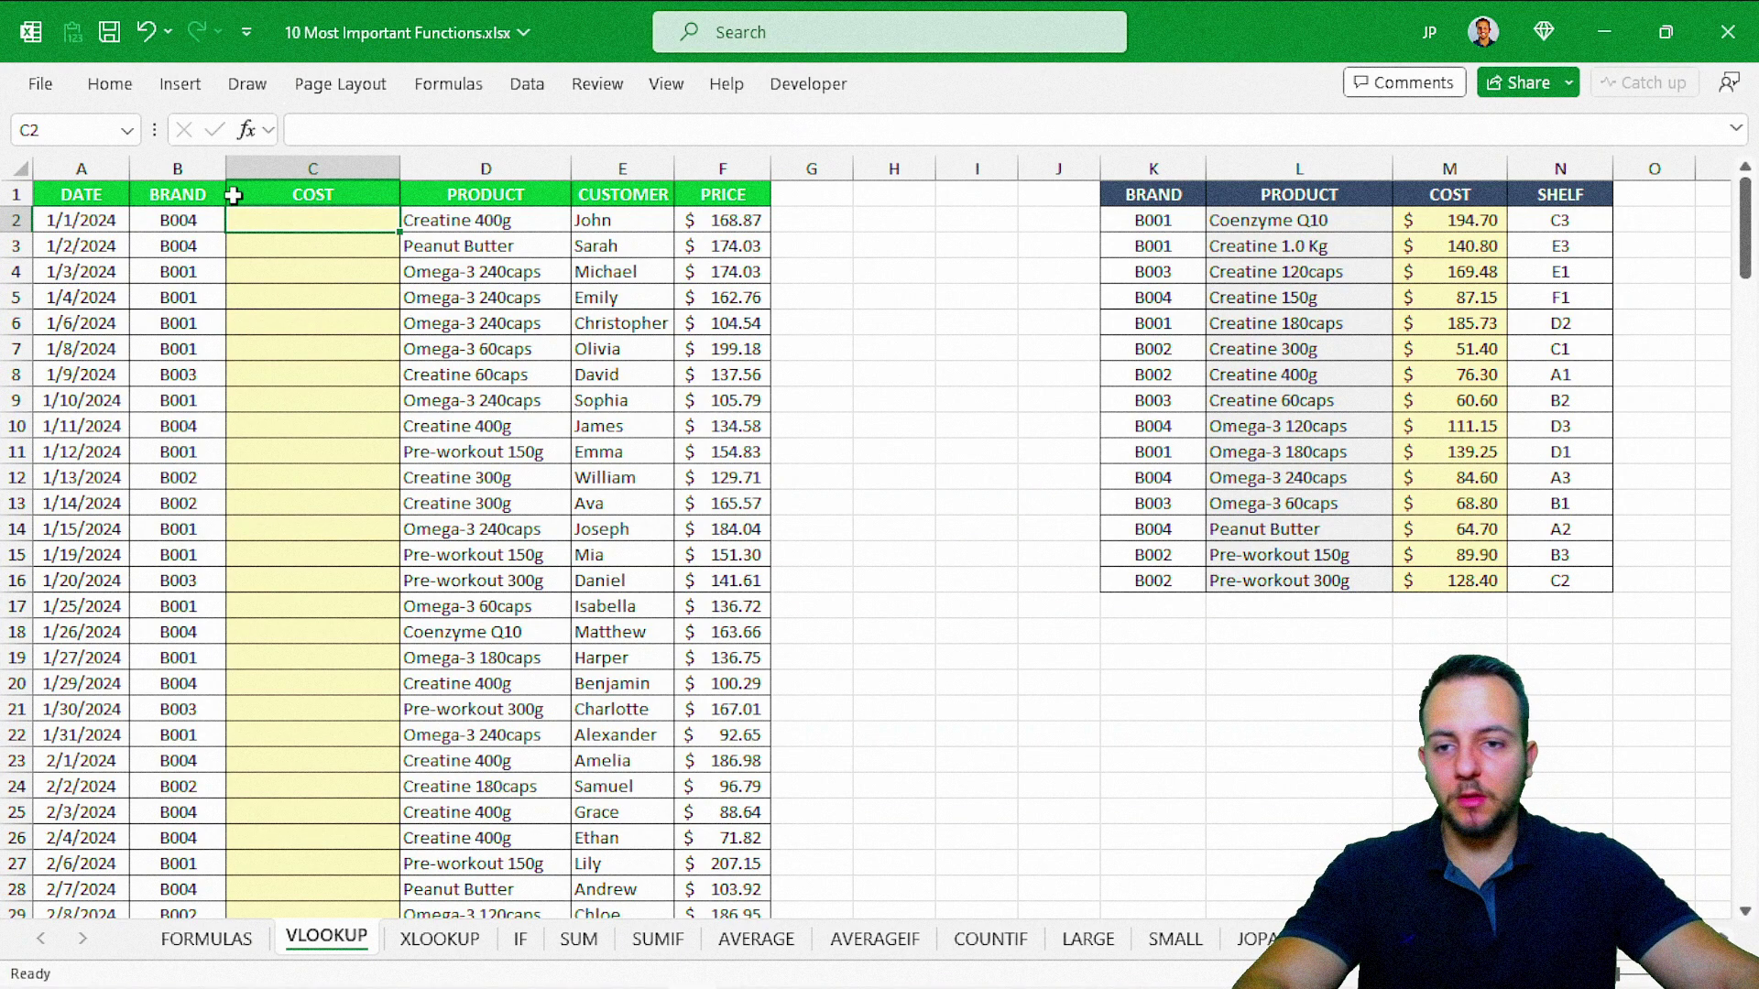
Start =VLOOKUP(D2,L1:N16, in C2, using D2's product and the price table
type("=")
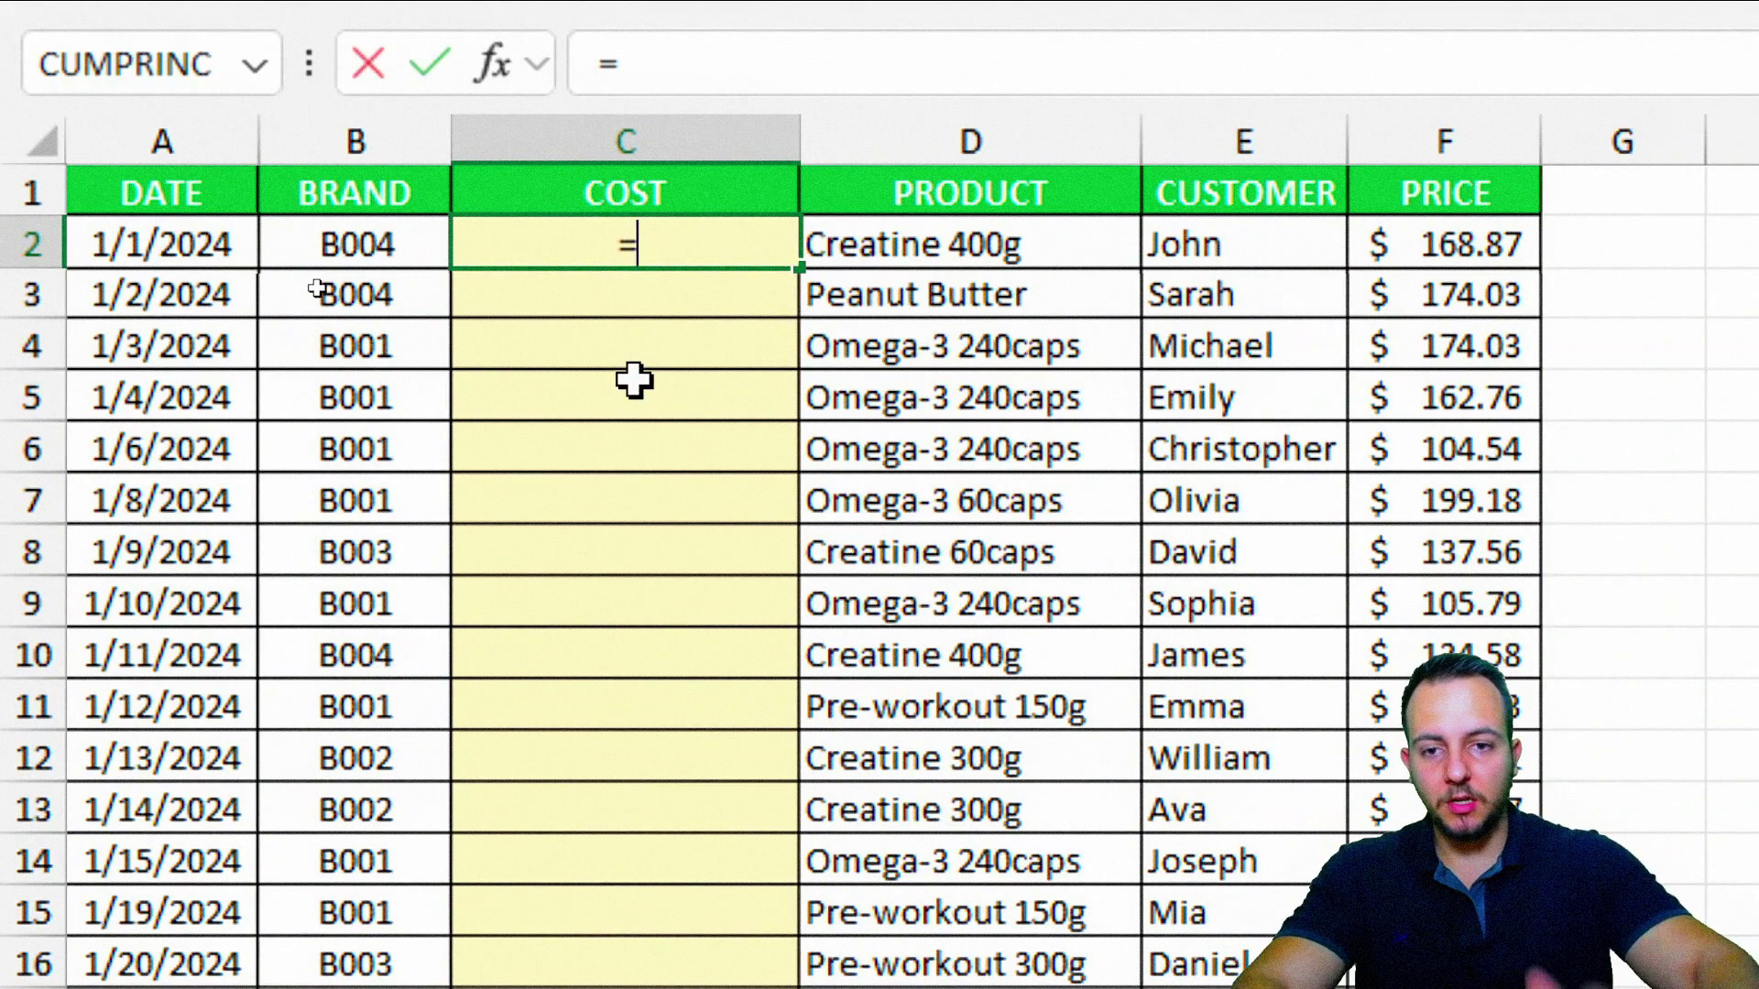
type("vlook")
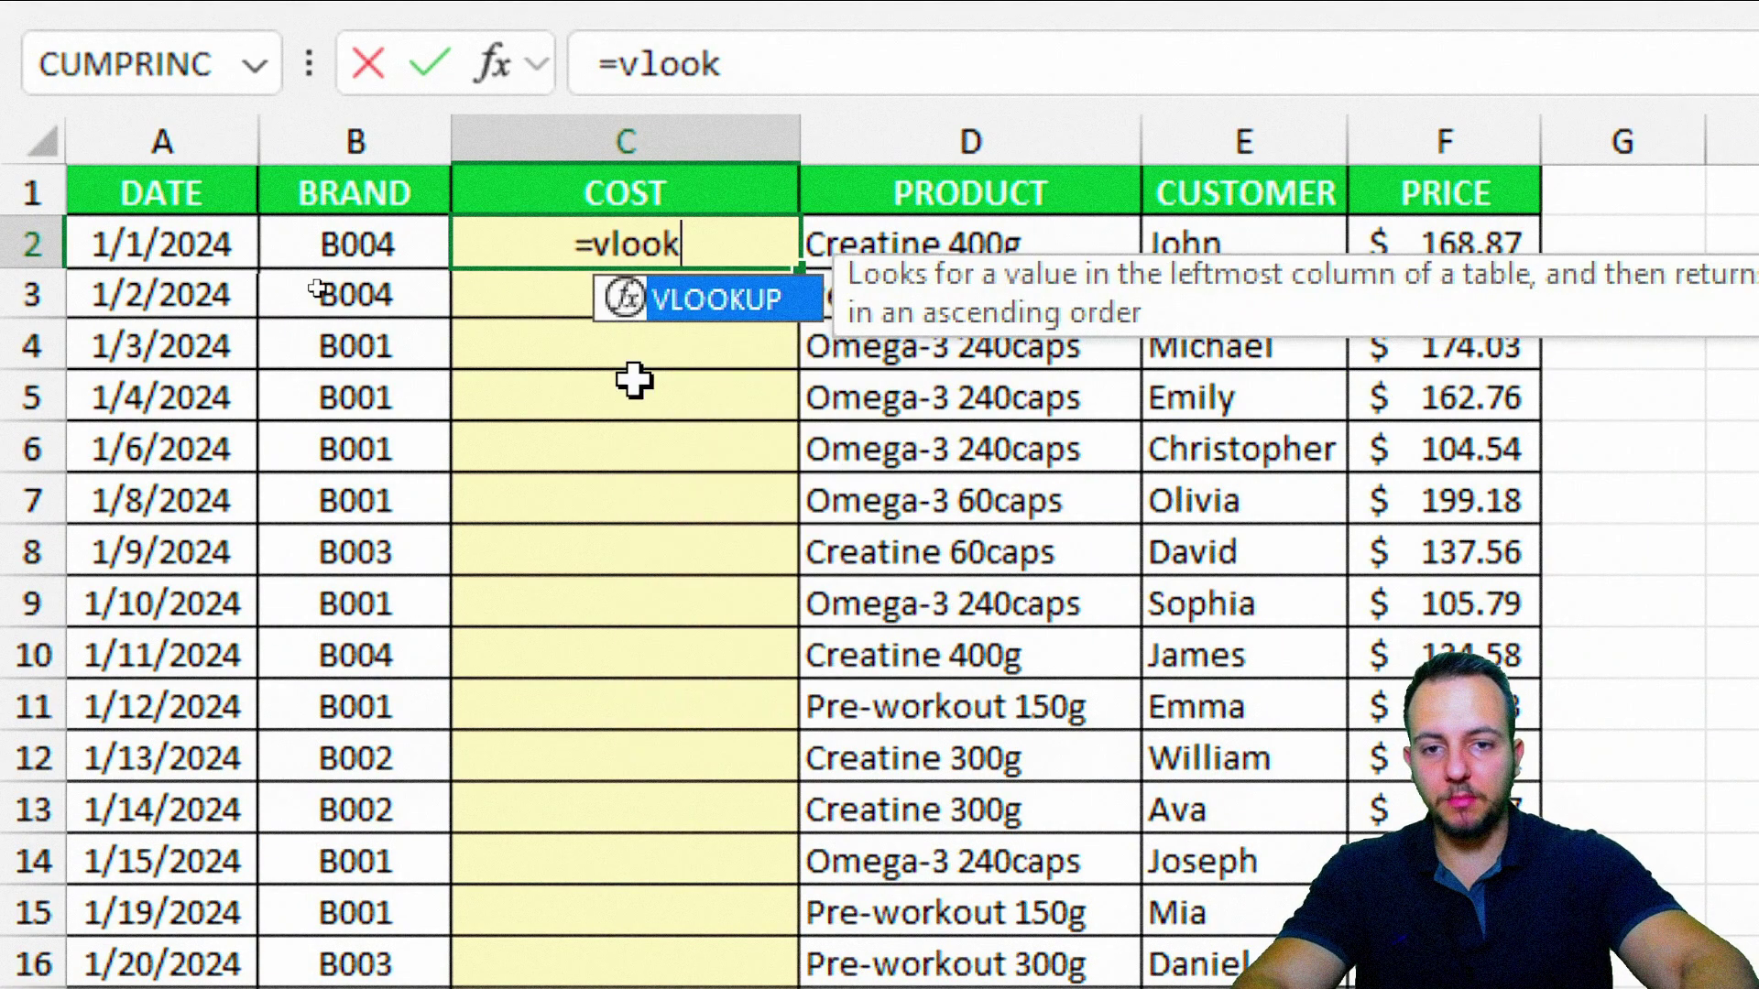
type("up")
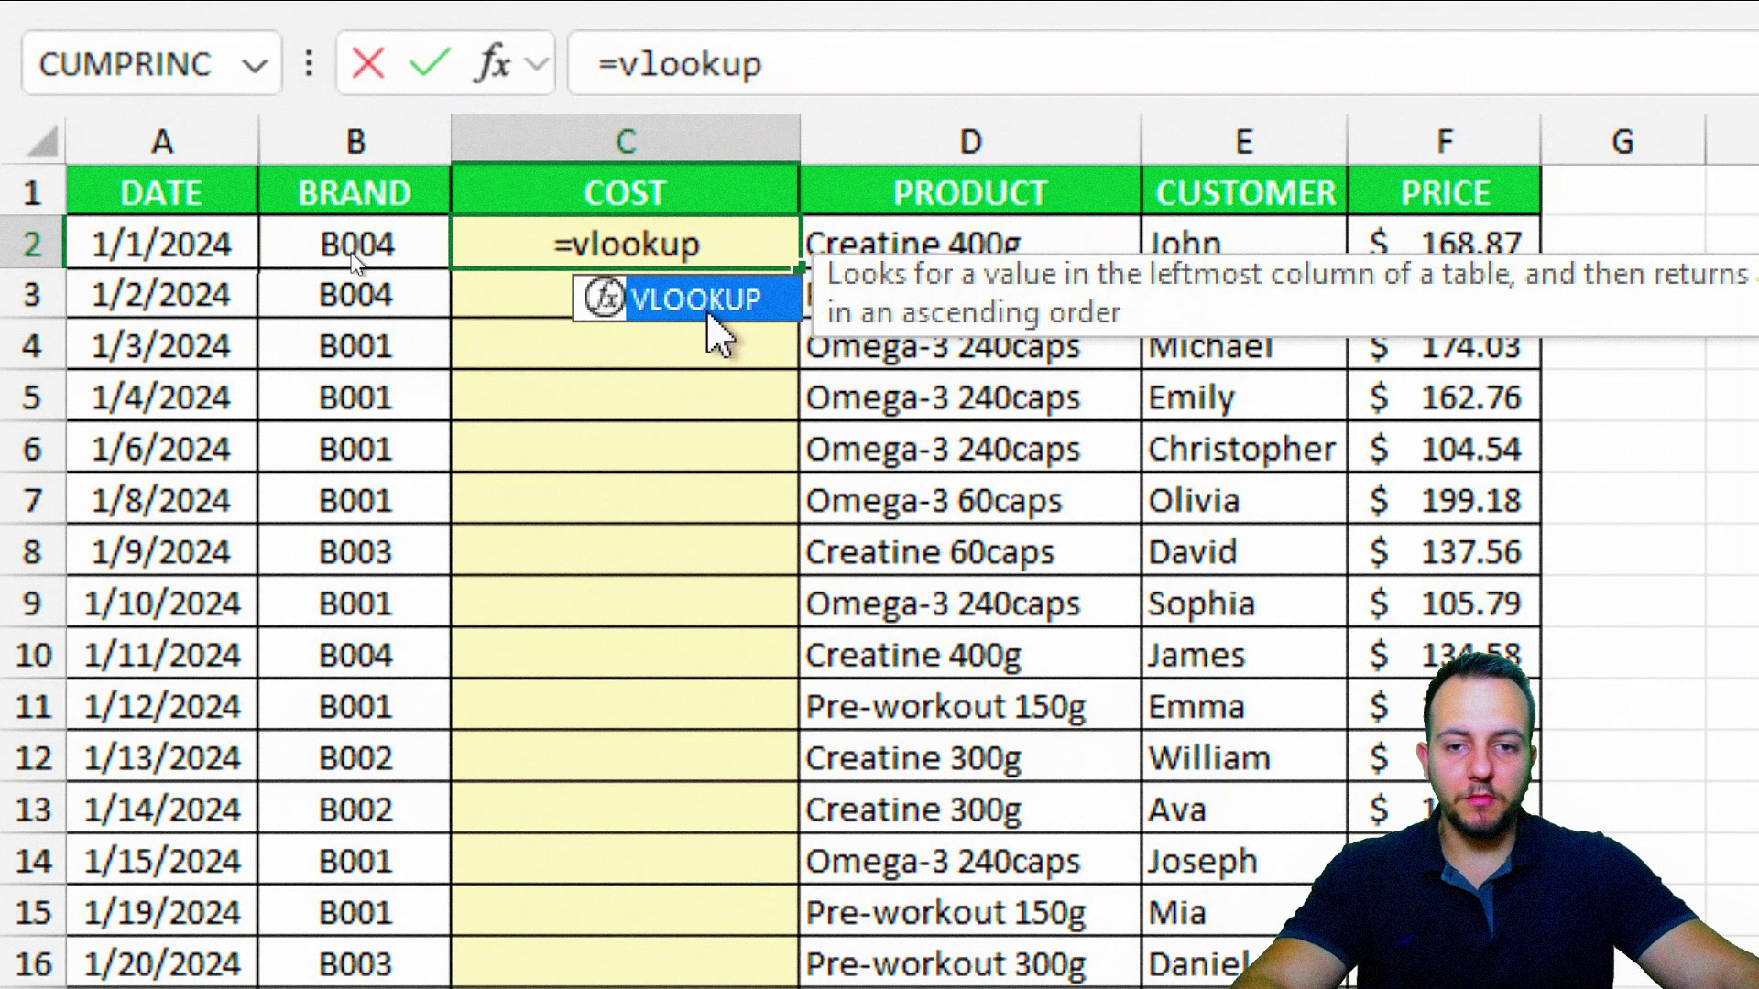
double_click(701, 312)
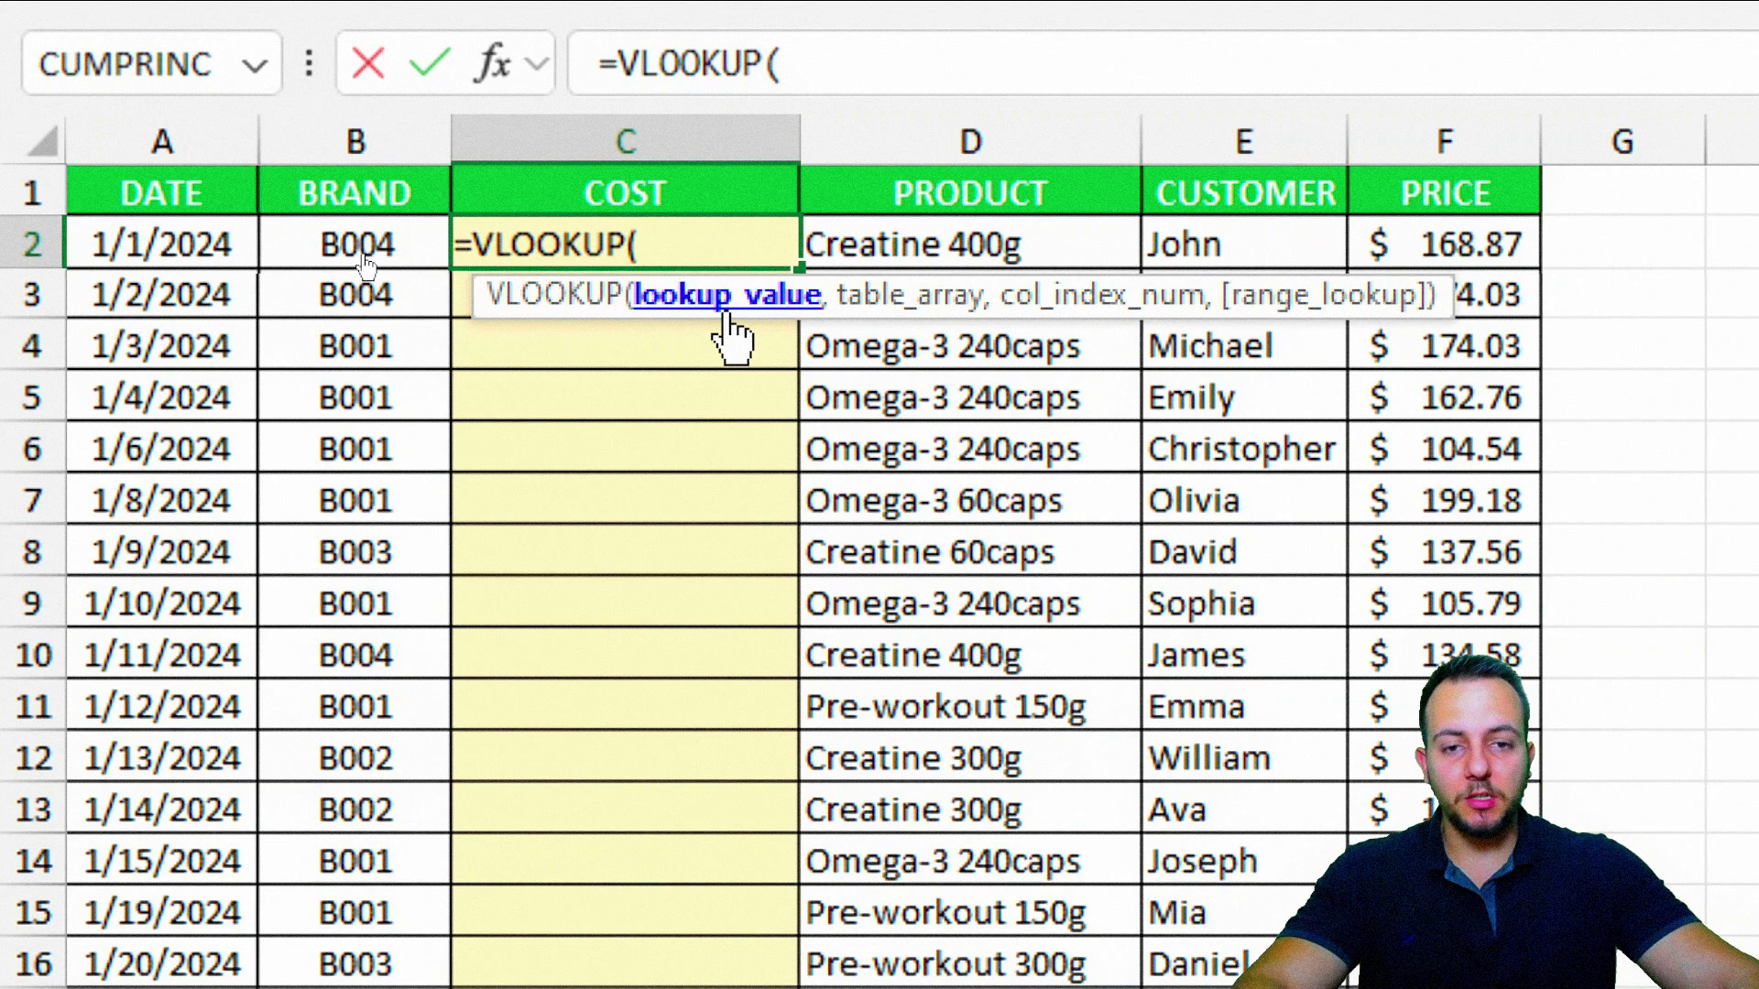
left_click(935, 241)
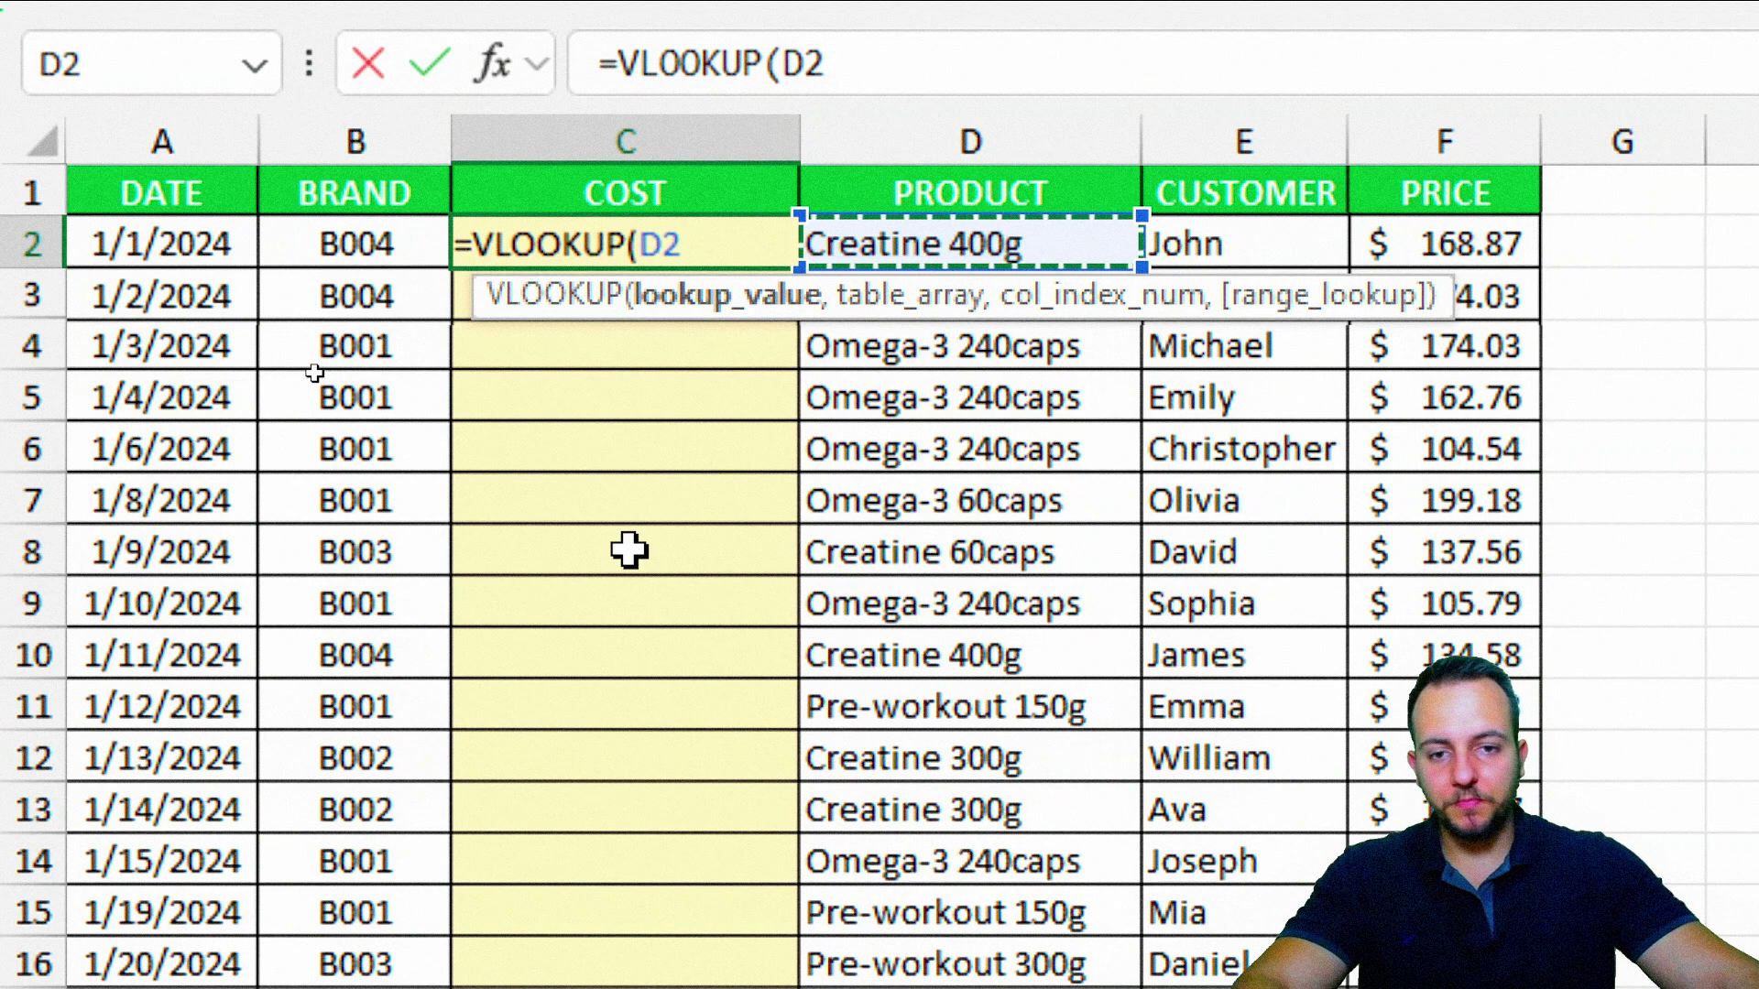
type(",")
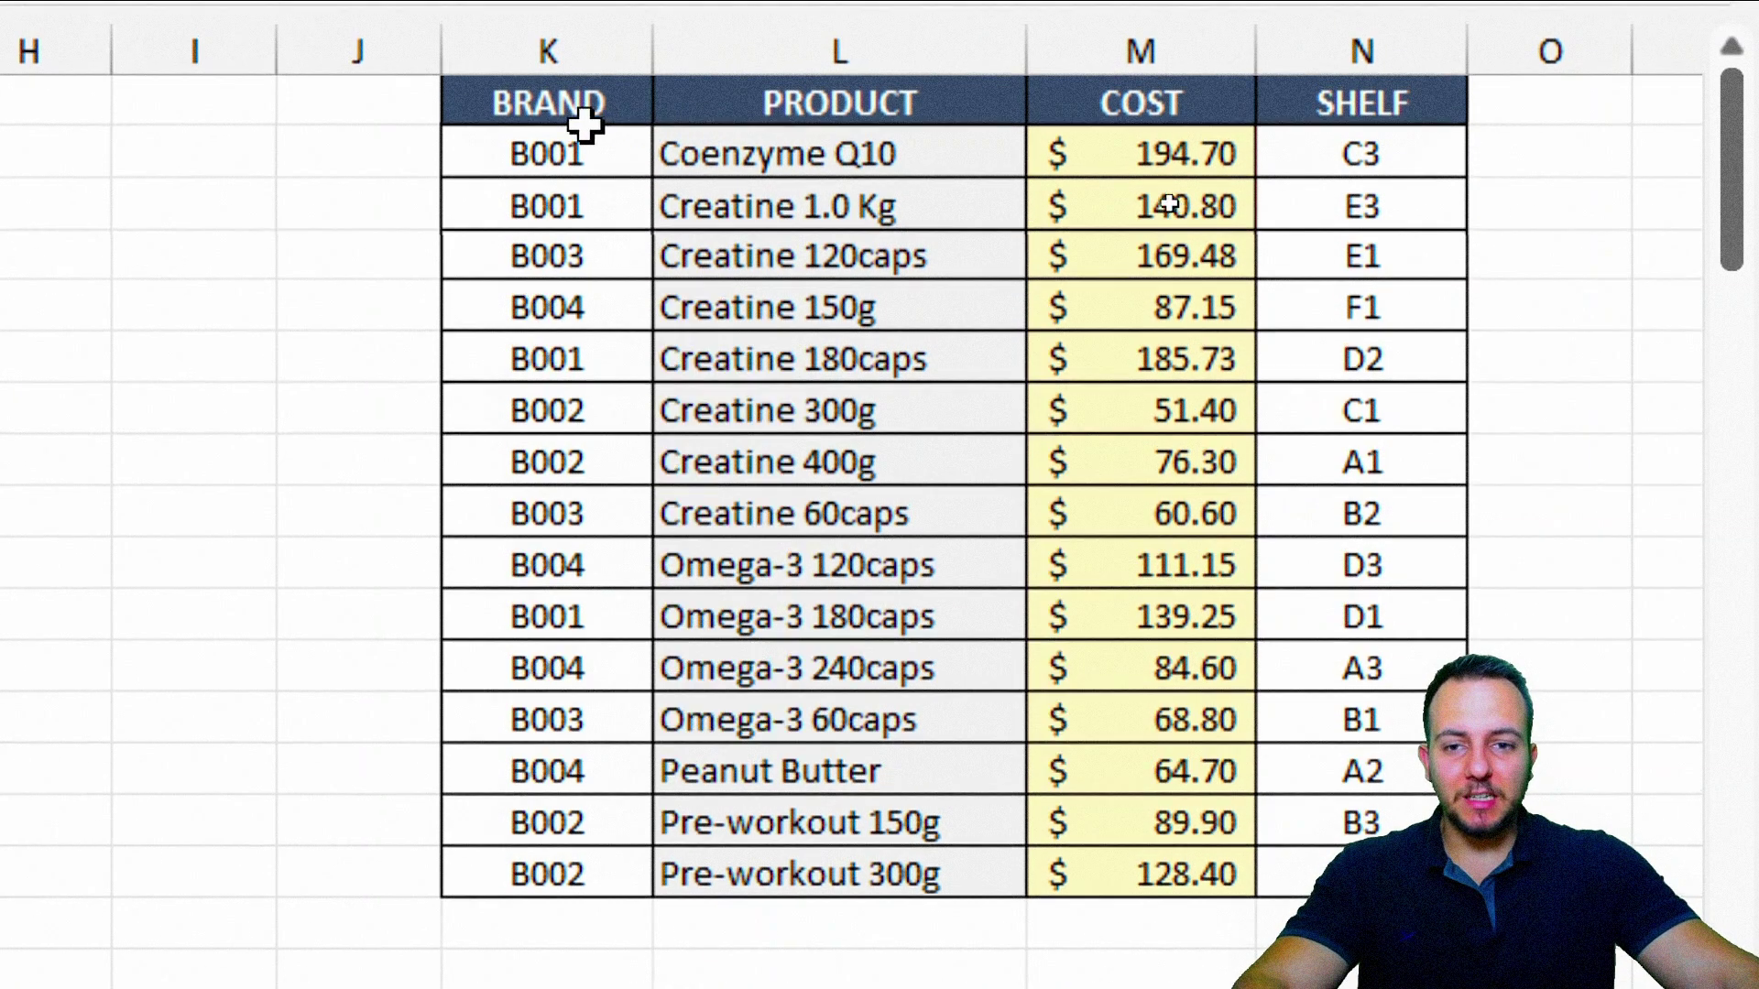
left_click_drag(579, 110, 1270, 866)
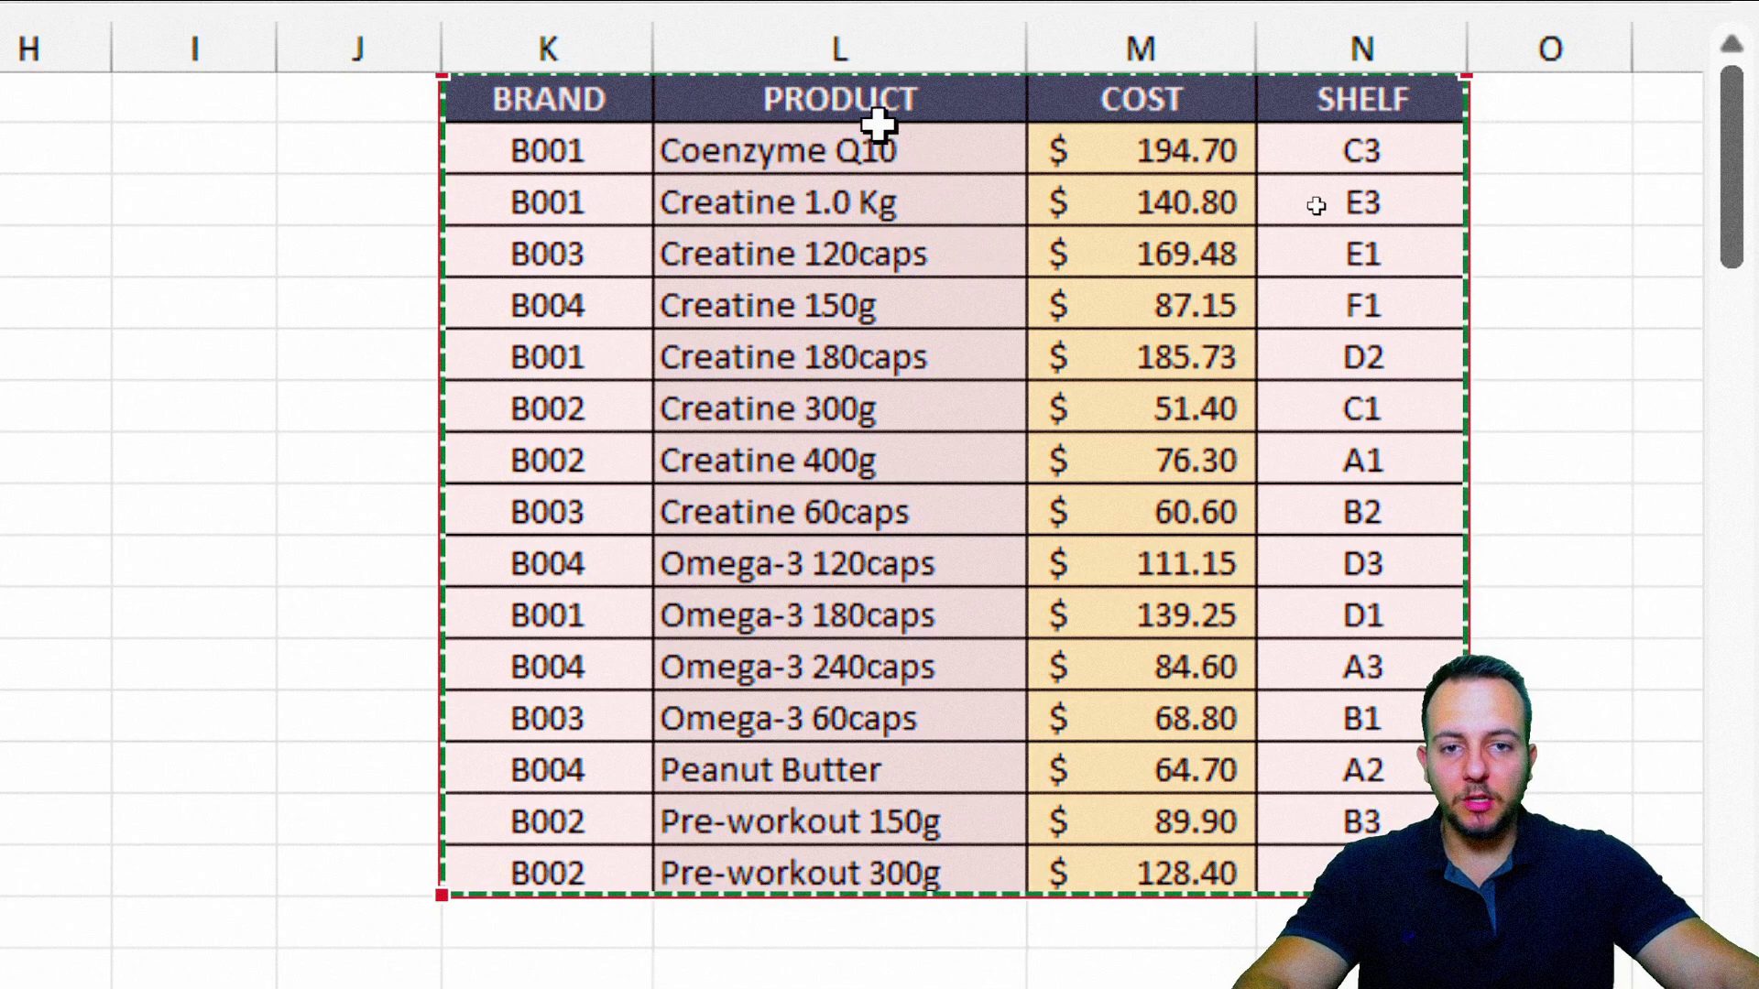
mouse_move(880, 117)
left_mouse_down()
mouse_move(836, 641)
mouse_move(797, 866)
left_mouse_up()
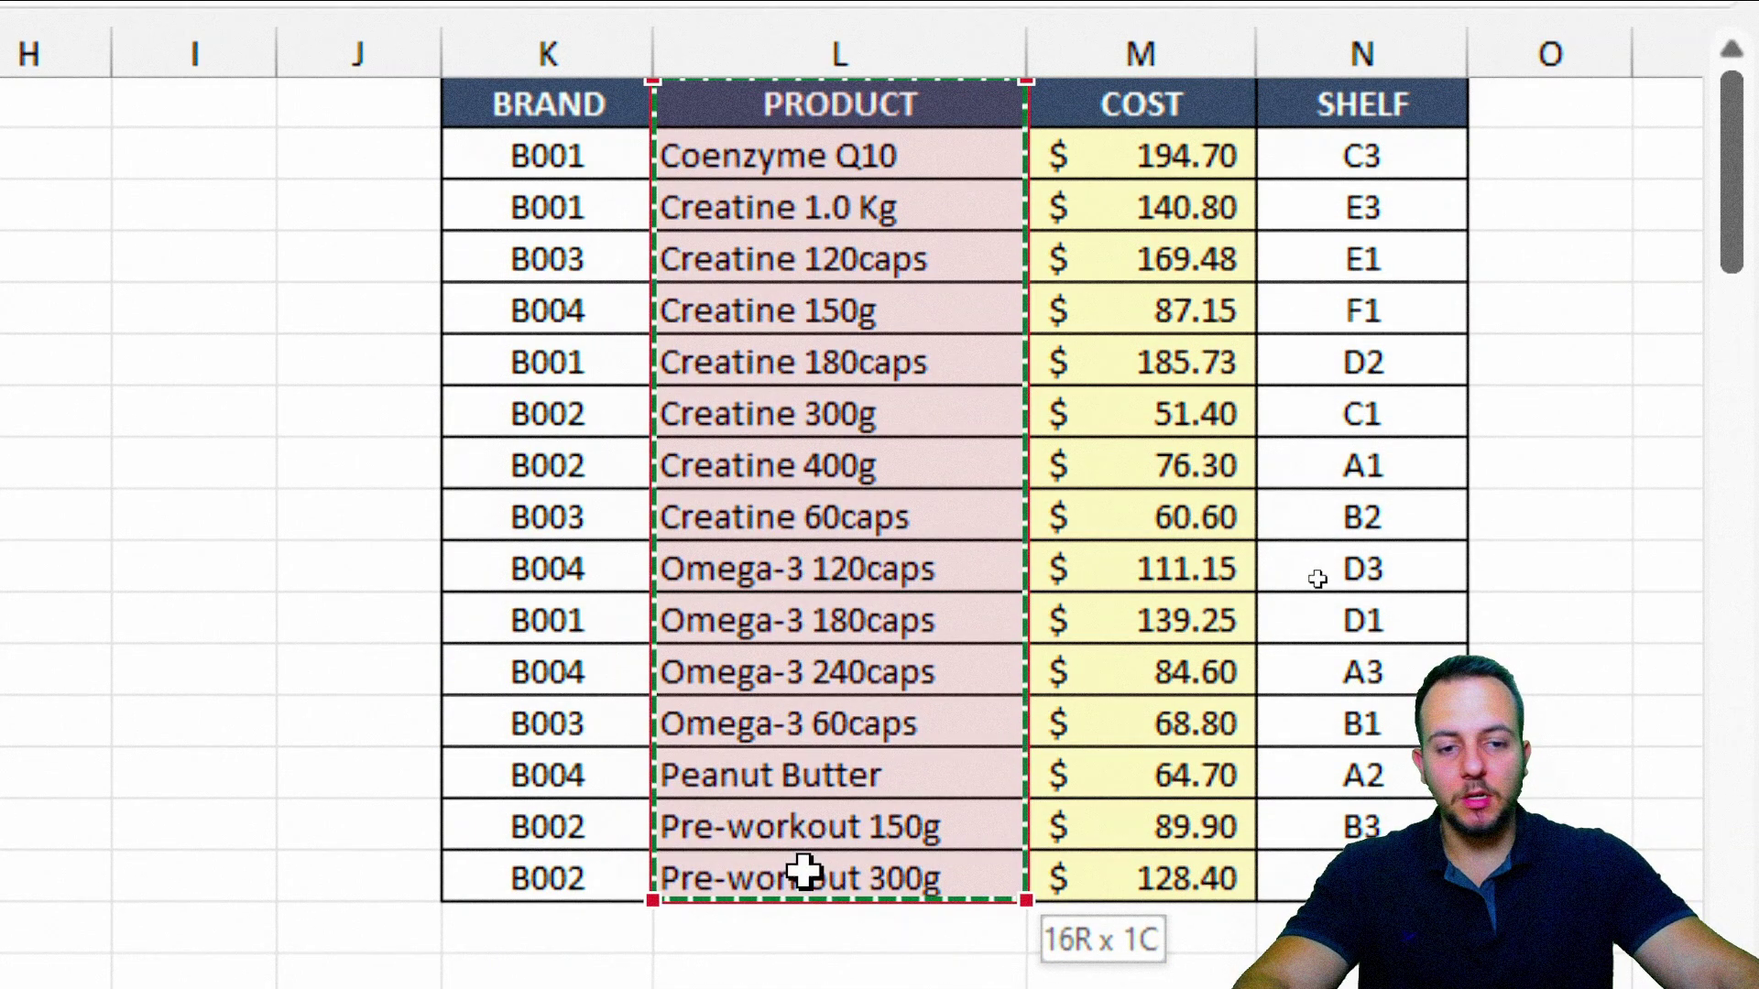
mouse_move(797, 865)
left_mouse_down()
mouse_move(1627, 834)
mouse_move(1613, 857)
mouse_move(1296, 852)
left_mouse_up()
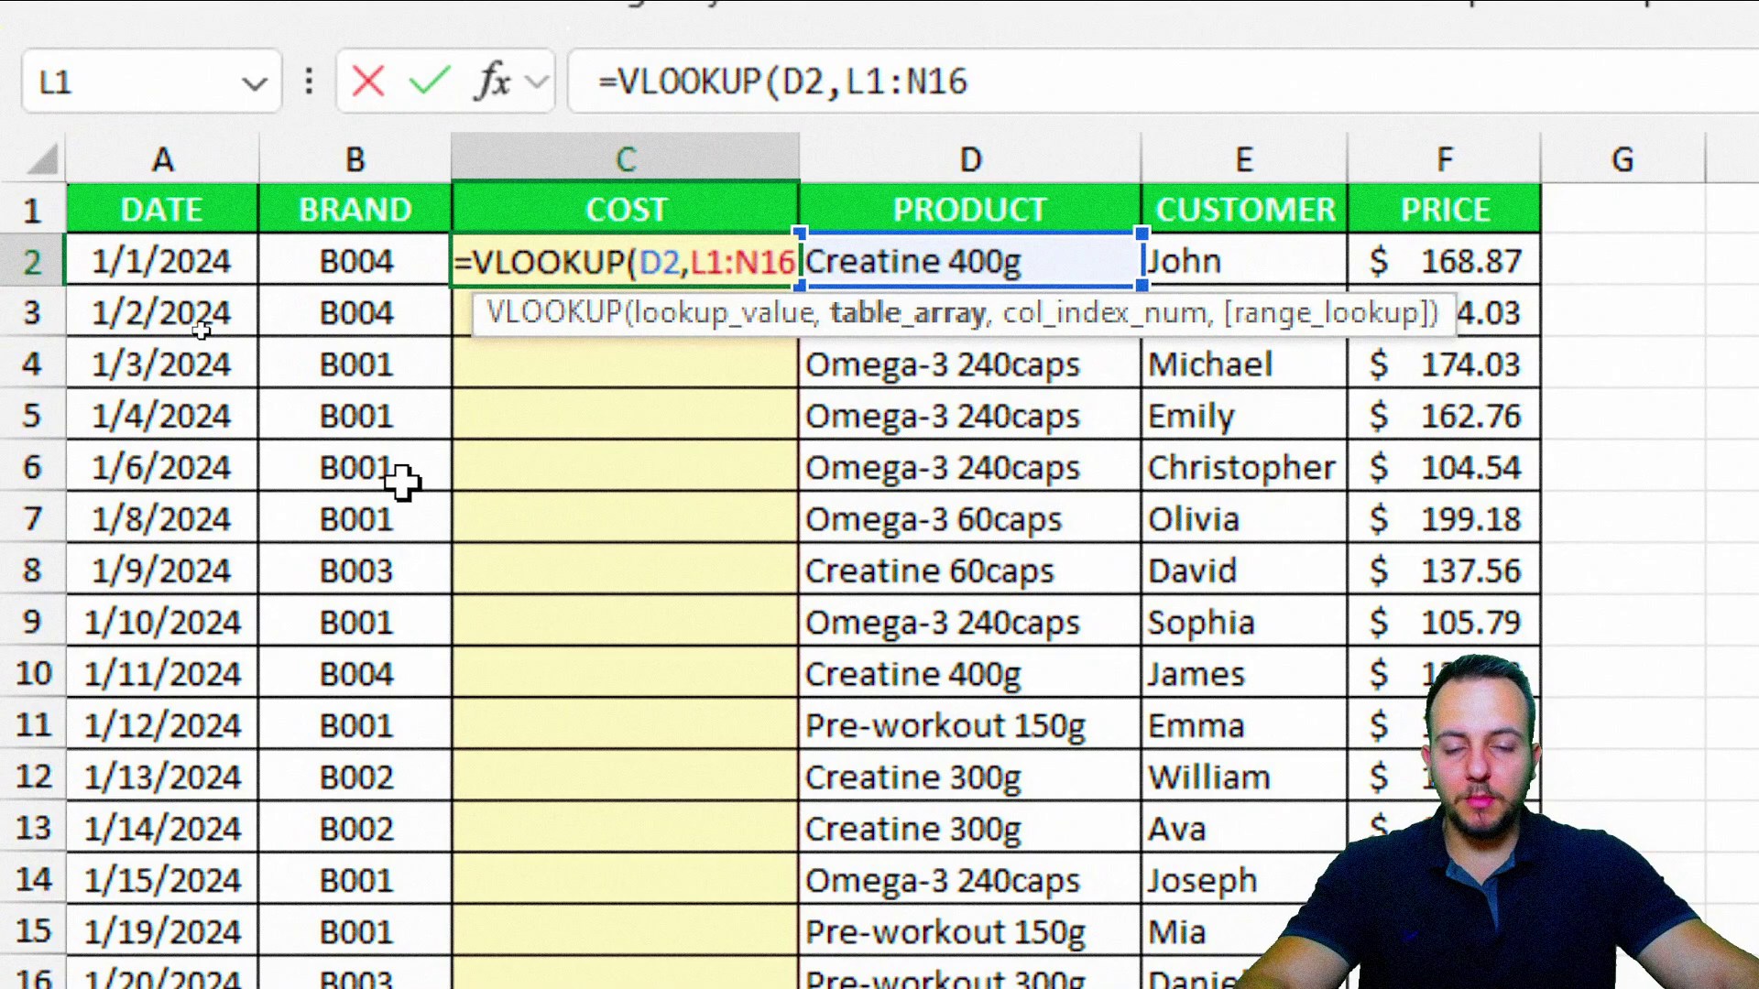
Add column index 2 to the C2 VLOOKUP so it returns the COST column
type(",")
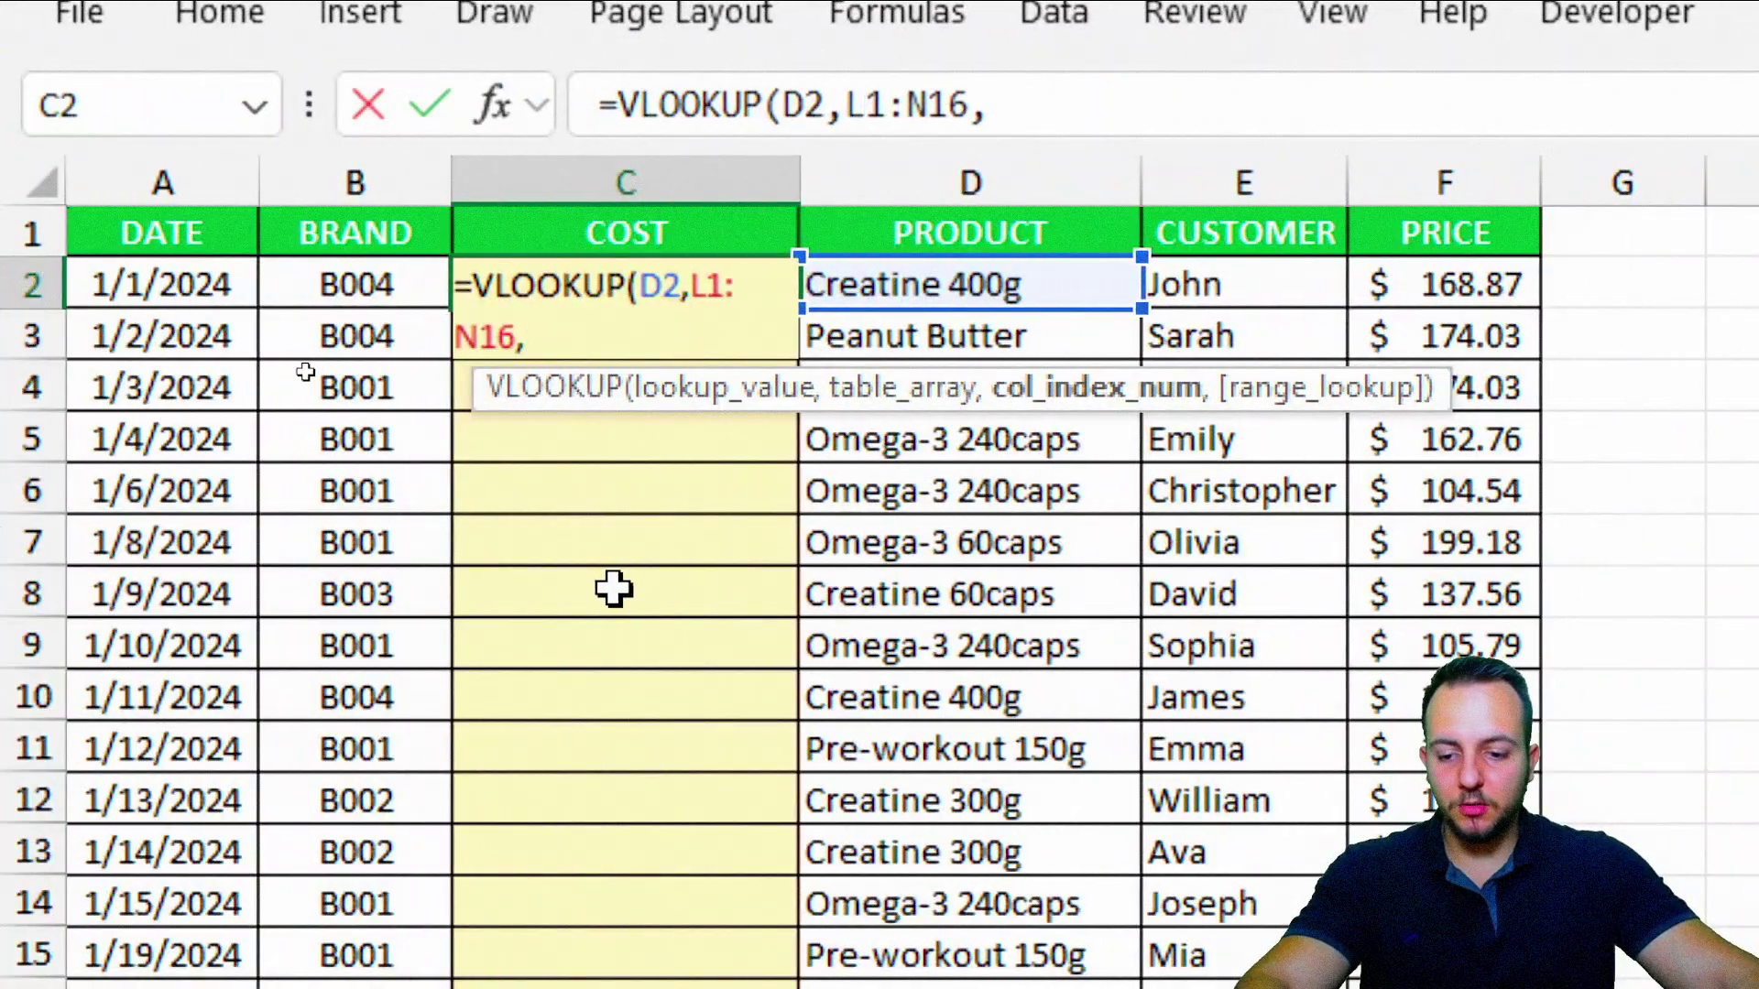
type("2")
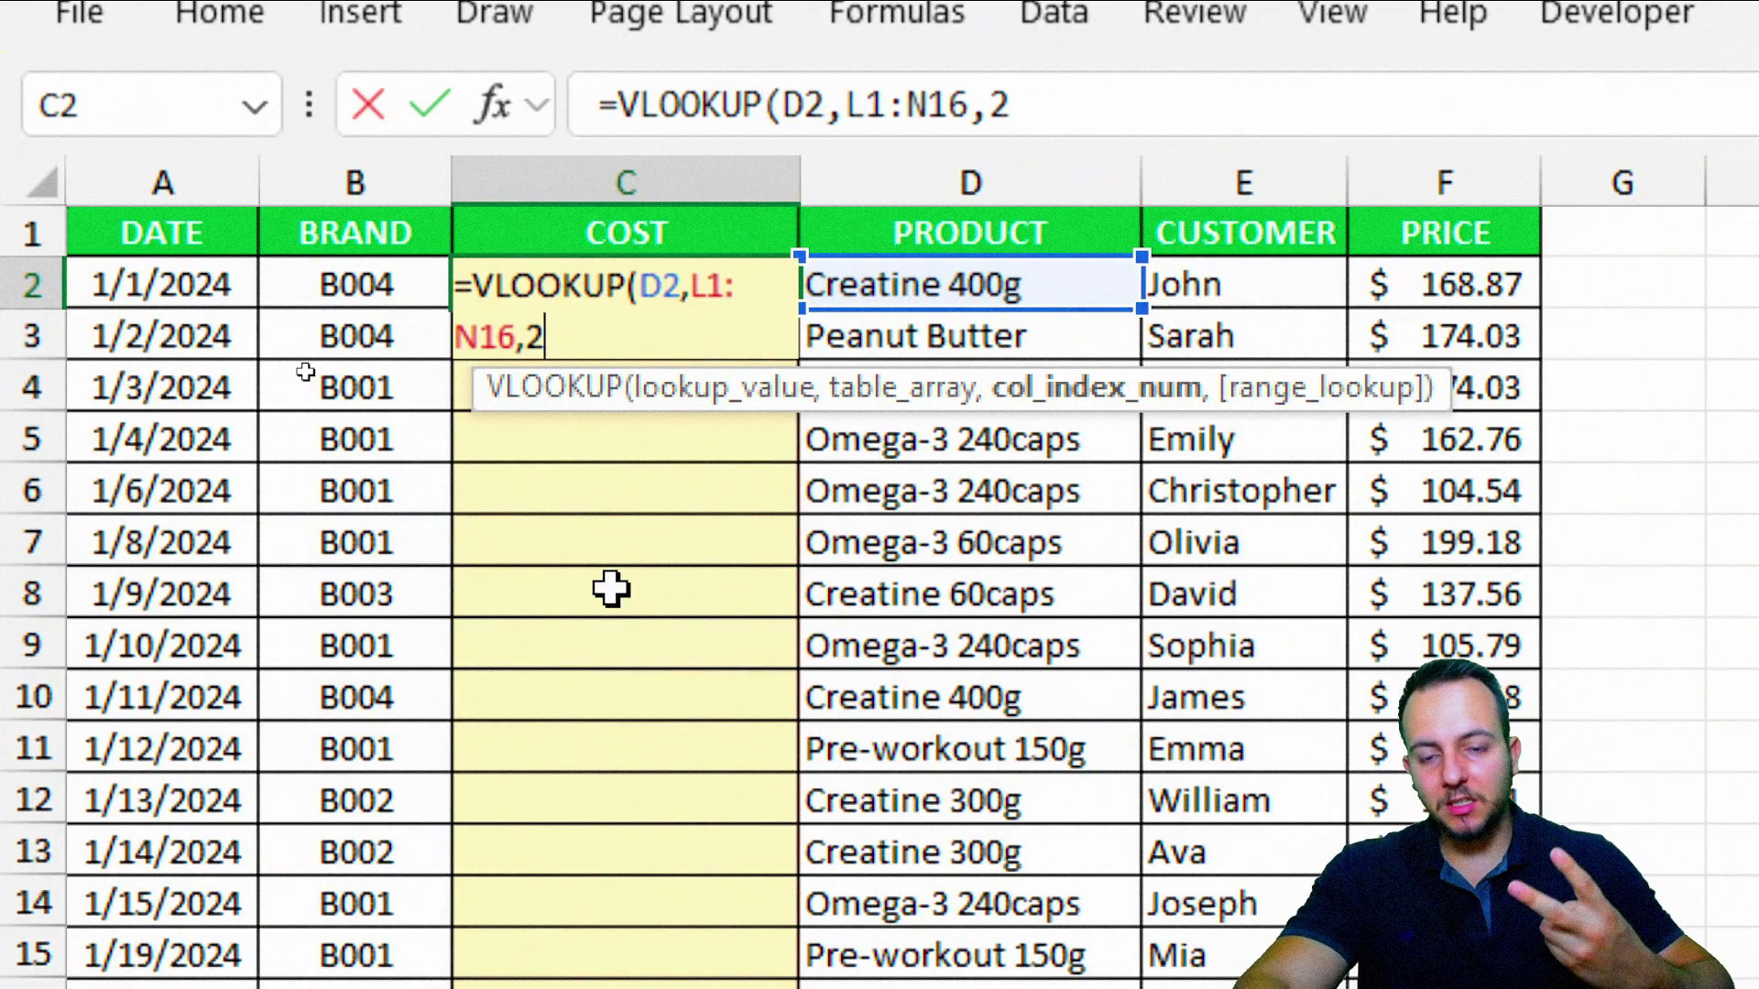
type(",")
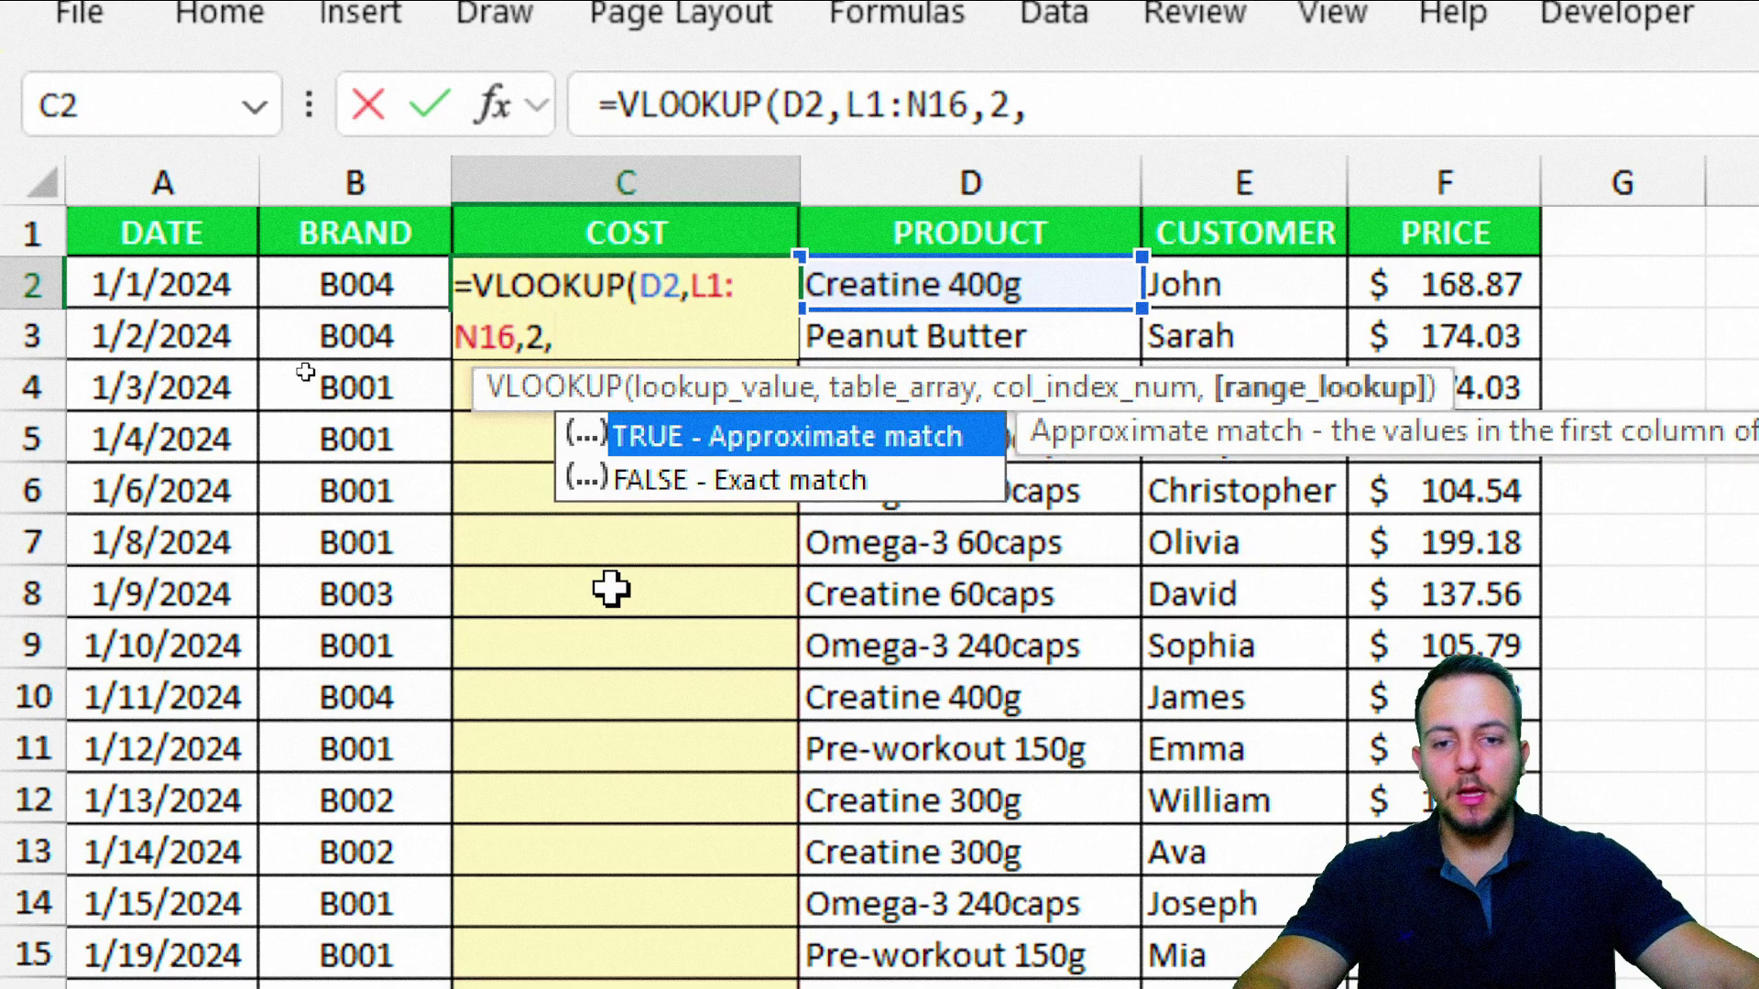
left_click(736, 483)
left_click(738, 440)
left_click(669, 488)
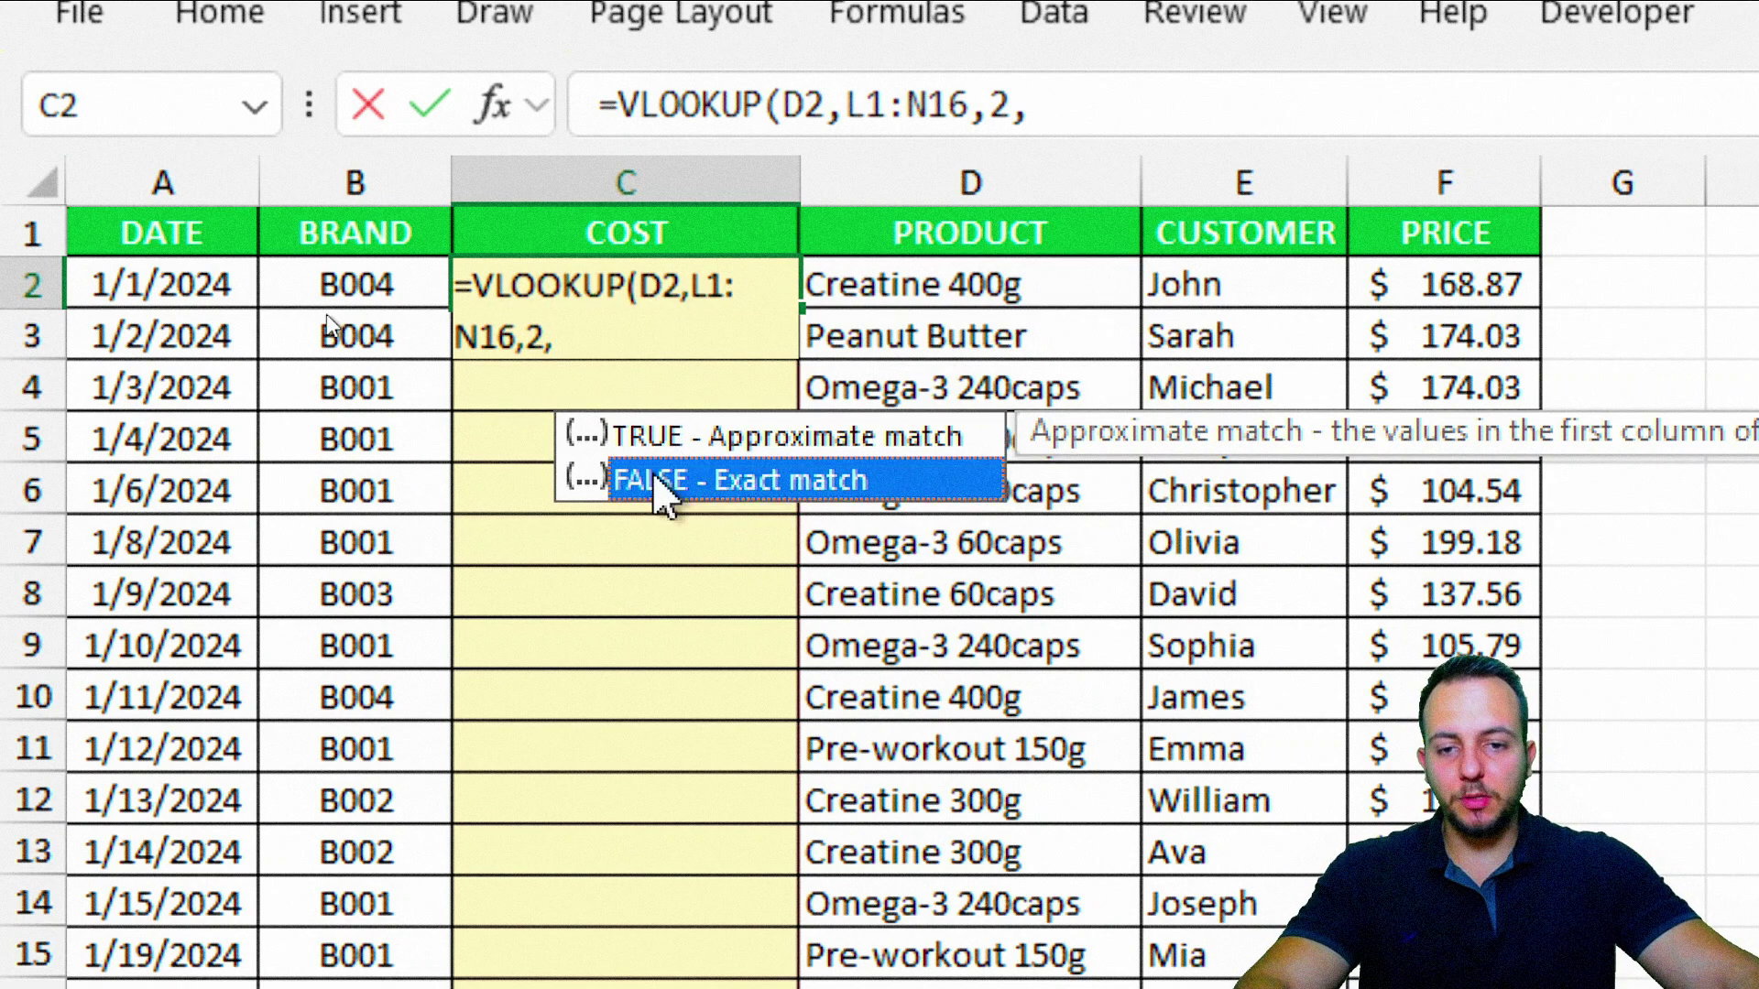
left_click(740, 449)
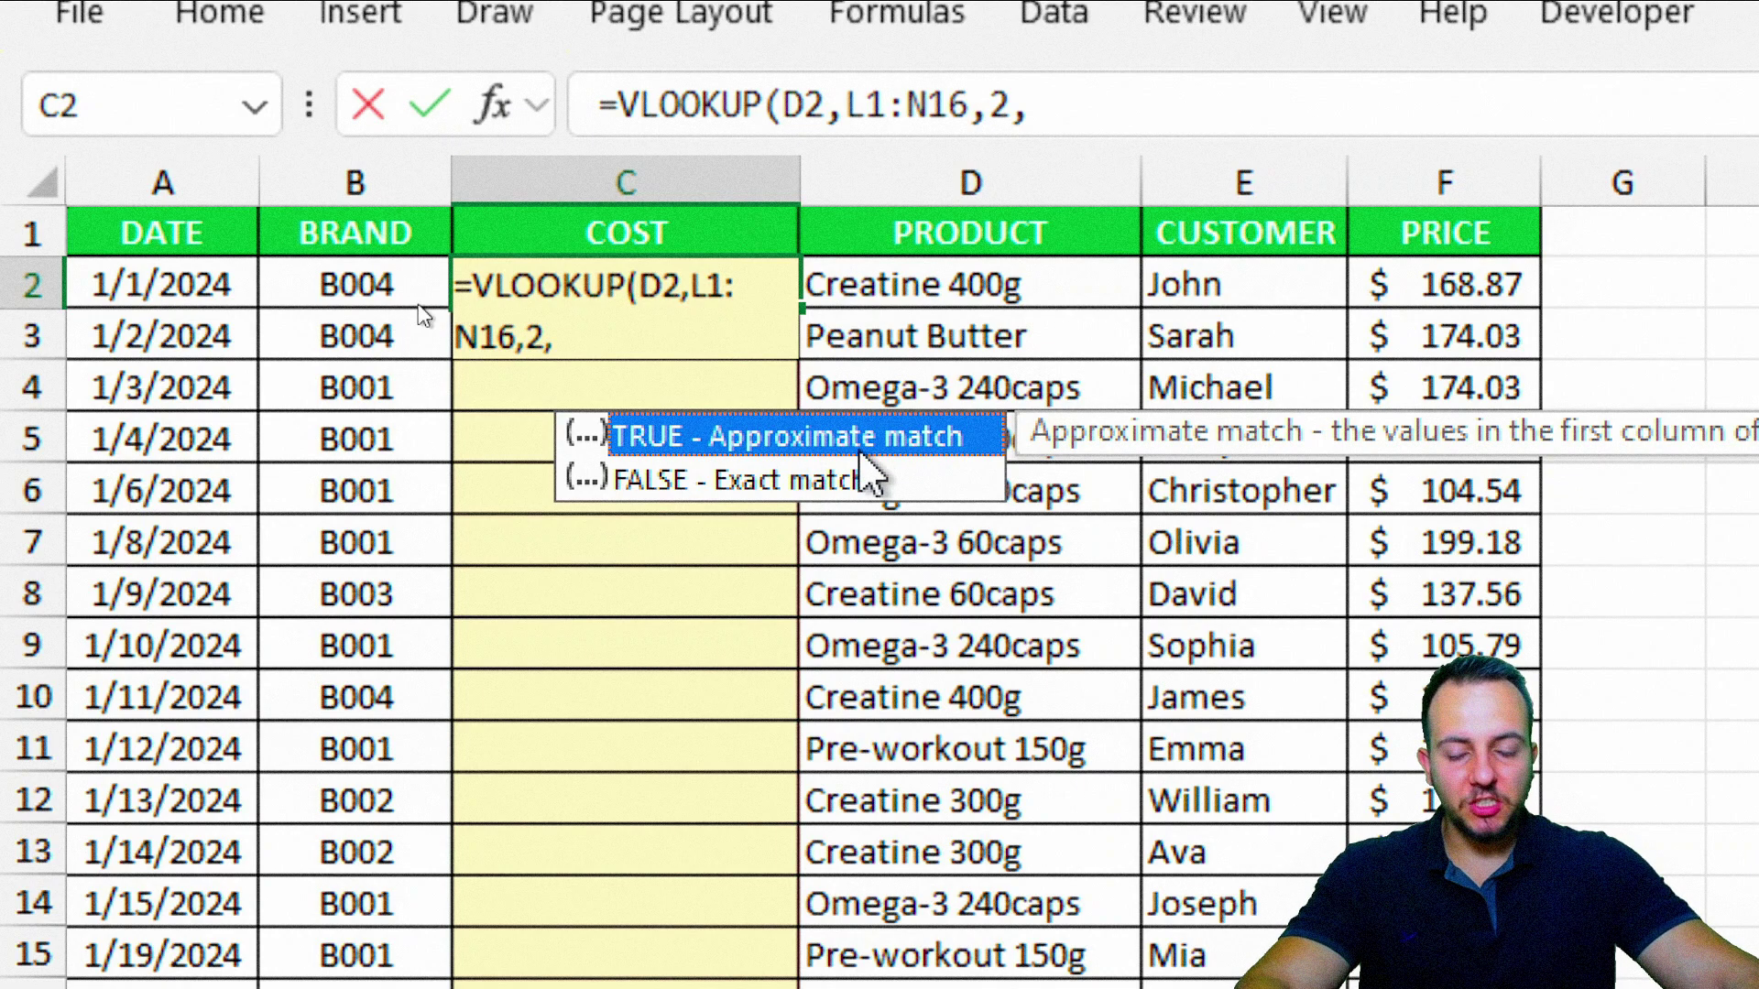
Finish the C2 VLOOKUP with FALSE for exact match, returning $76.30 for Creatine 400g
left_click(774, 490)
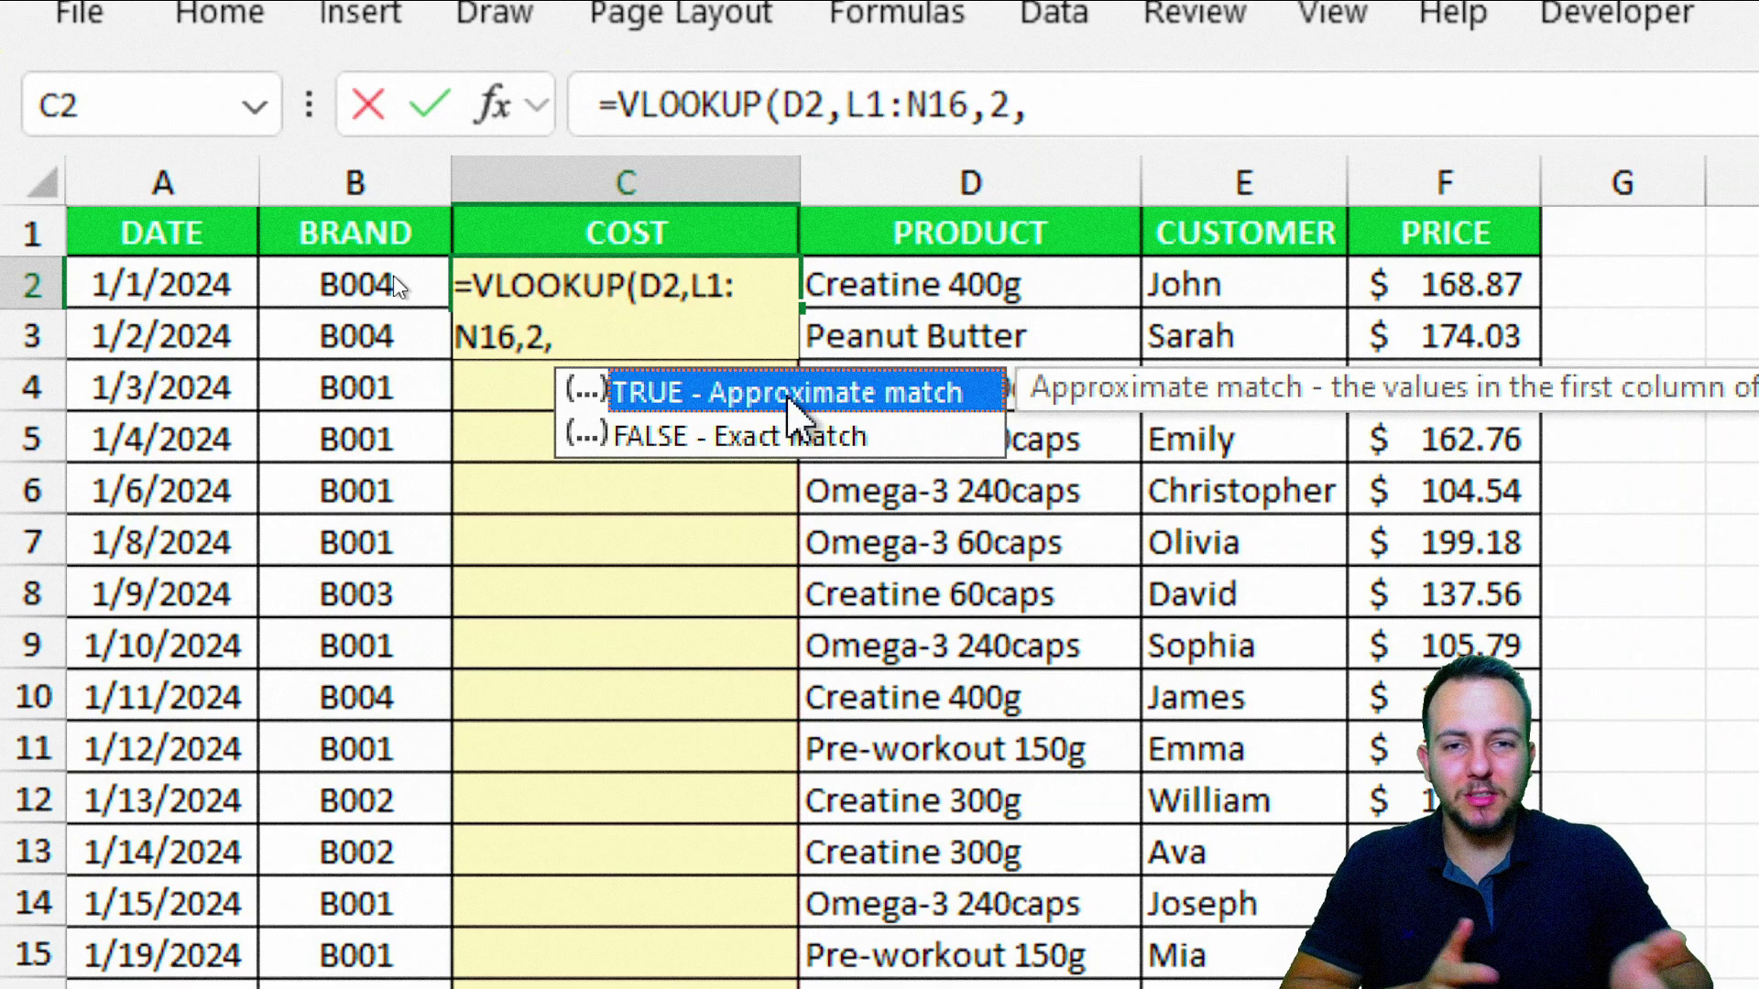
left_click(746, 438)
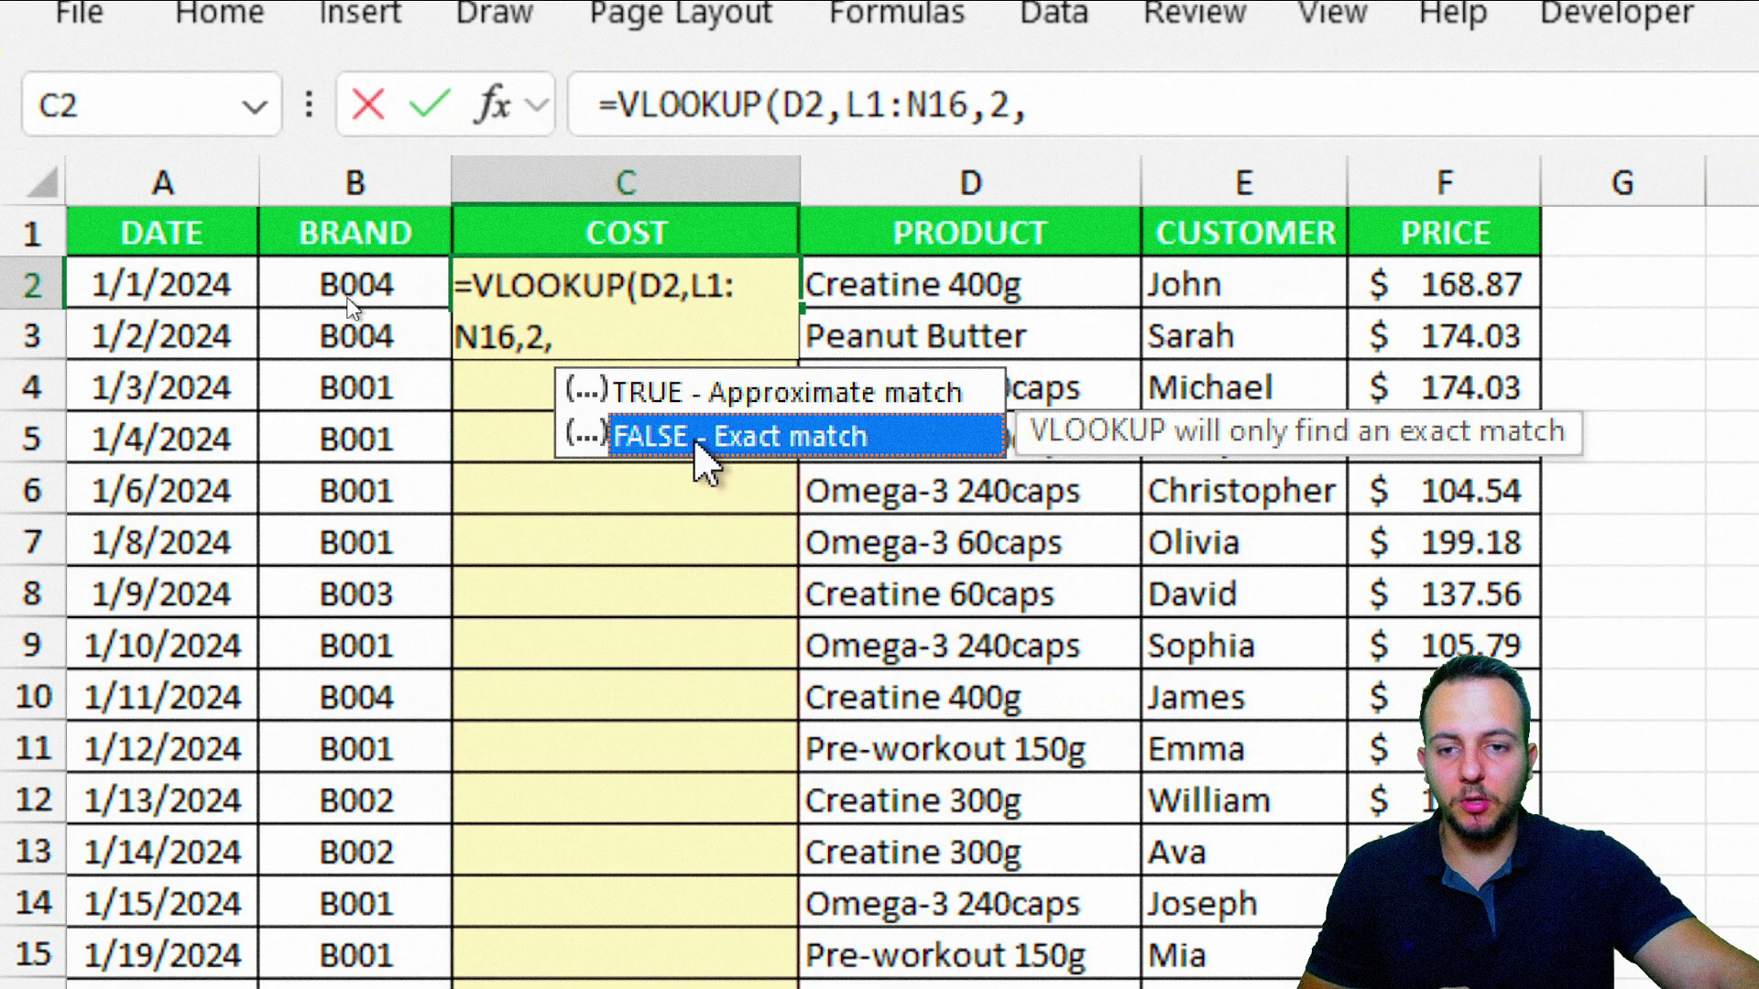
double_click(705, 458)
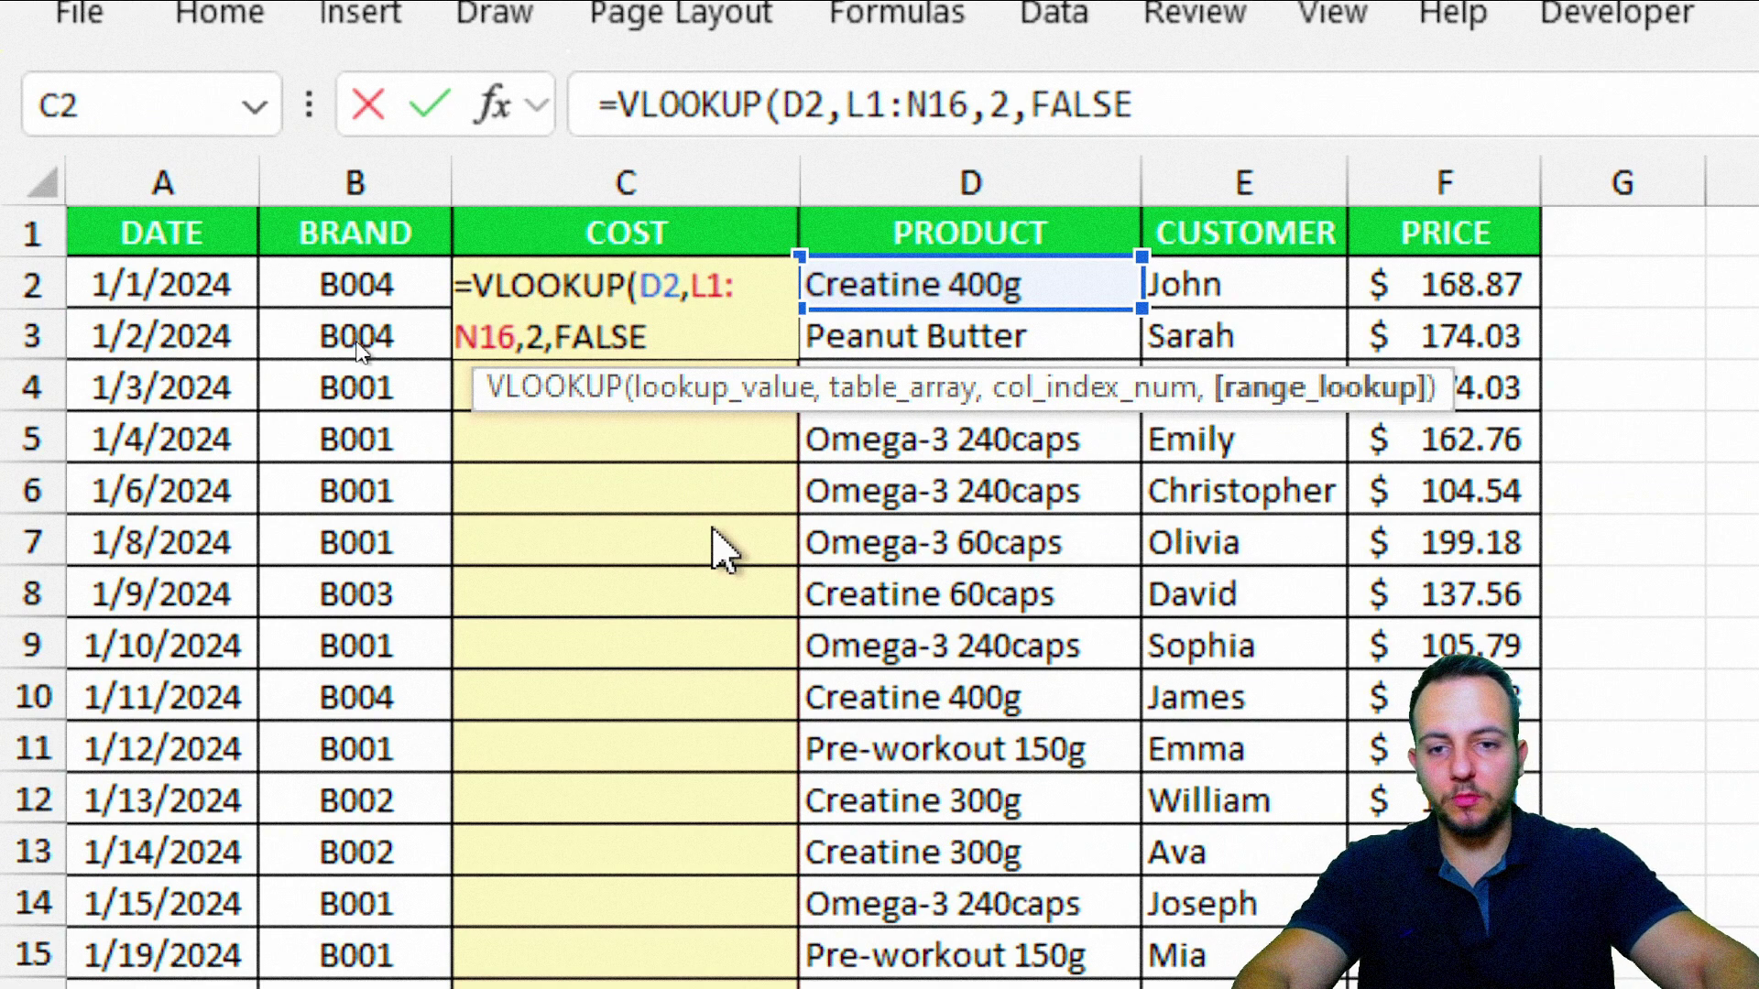
type(")")
key("Return")
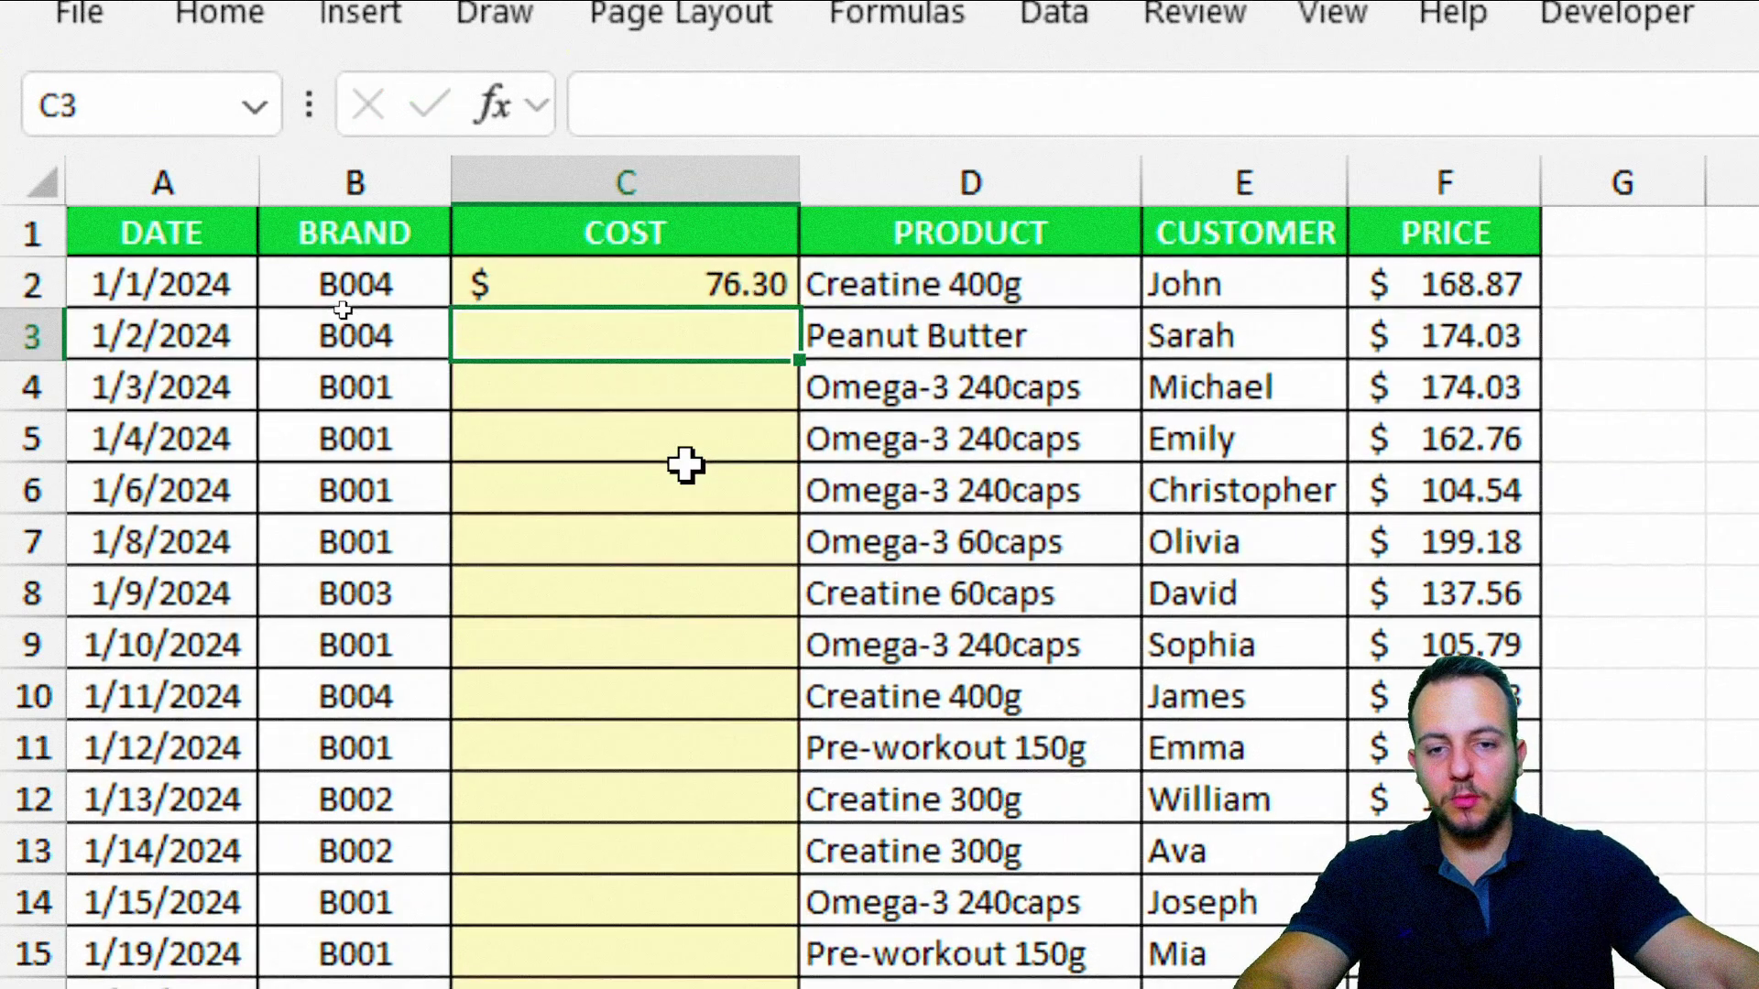
key("ctrl+2")
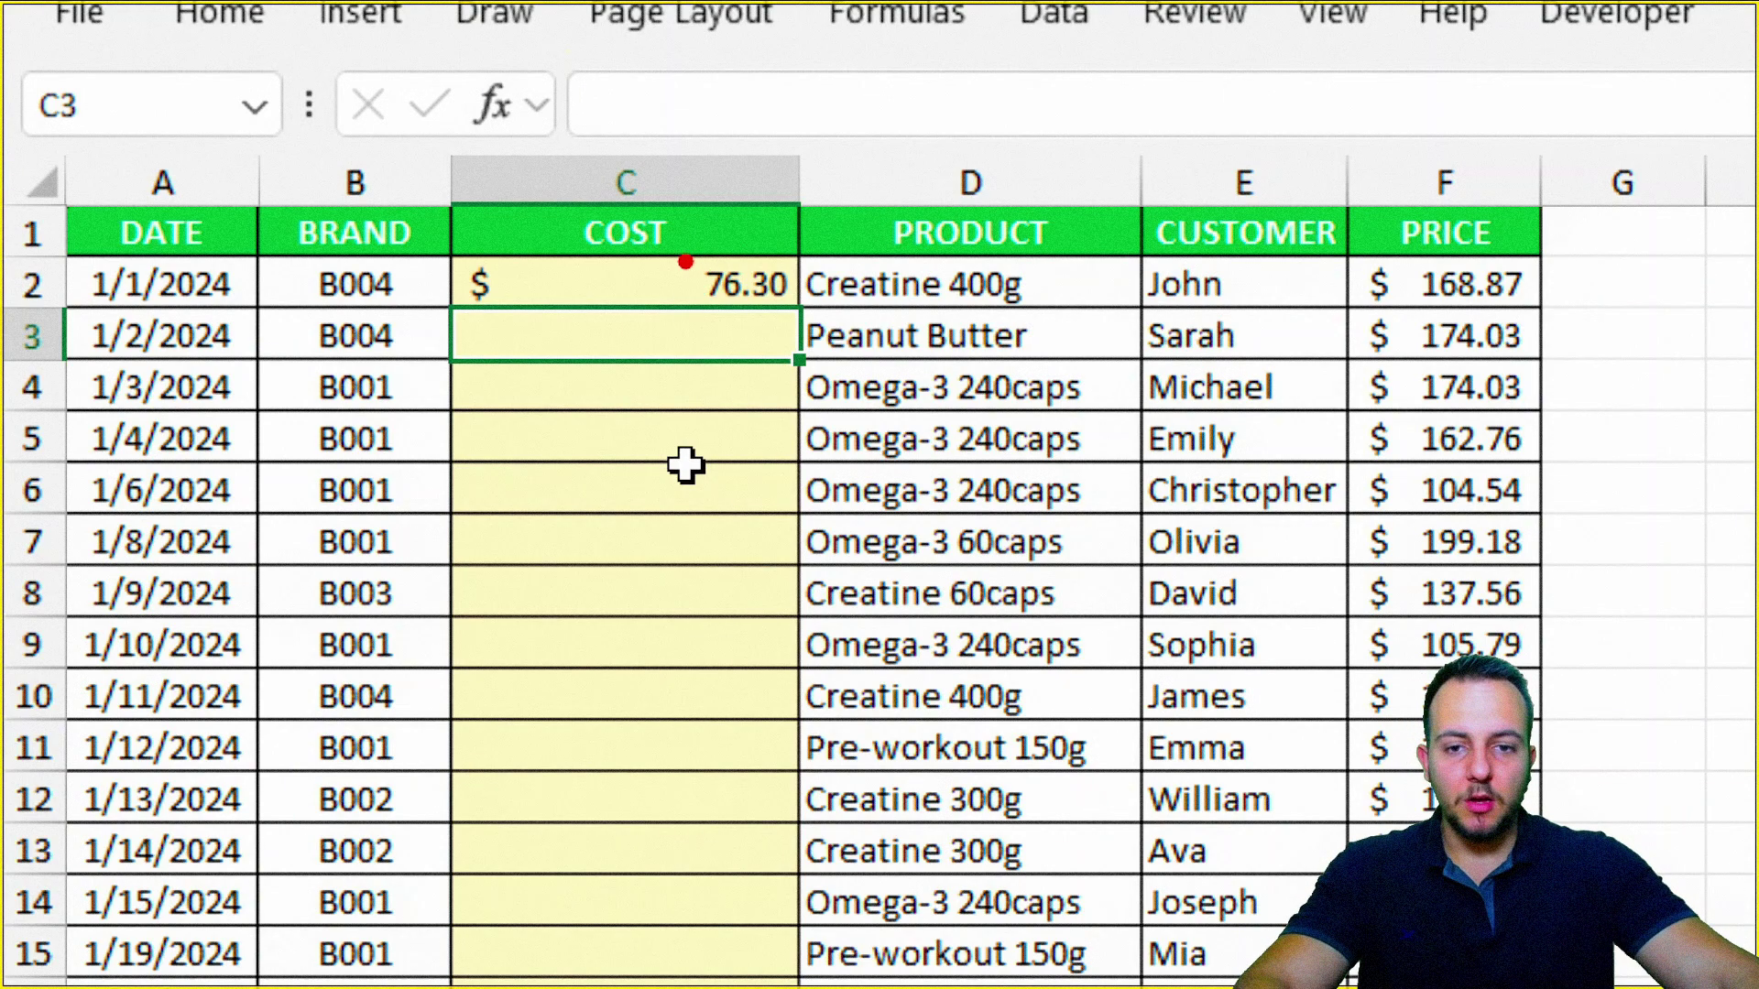
left_click_drag(676, 242, 799, 316)
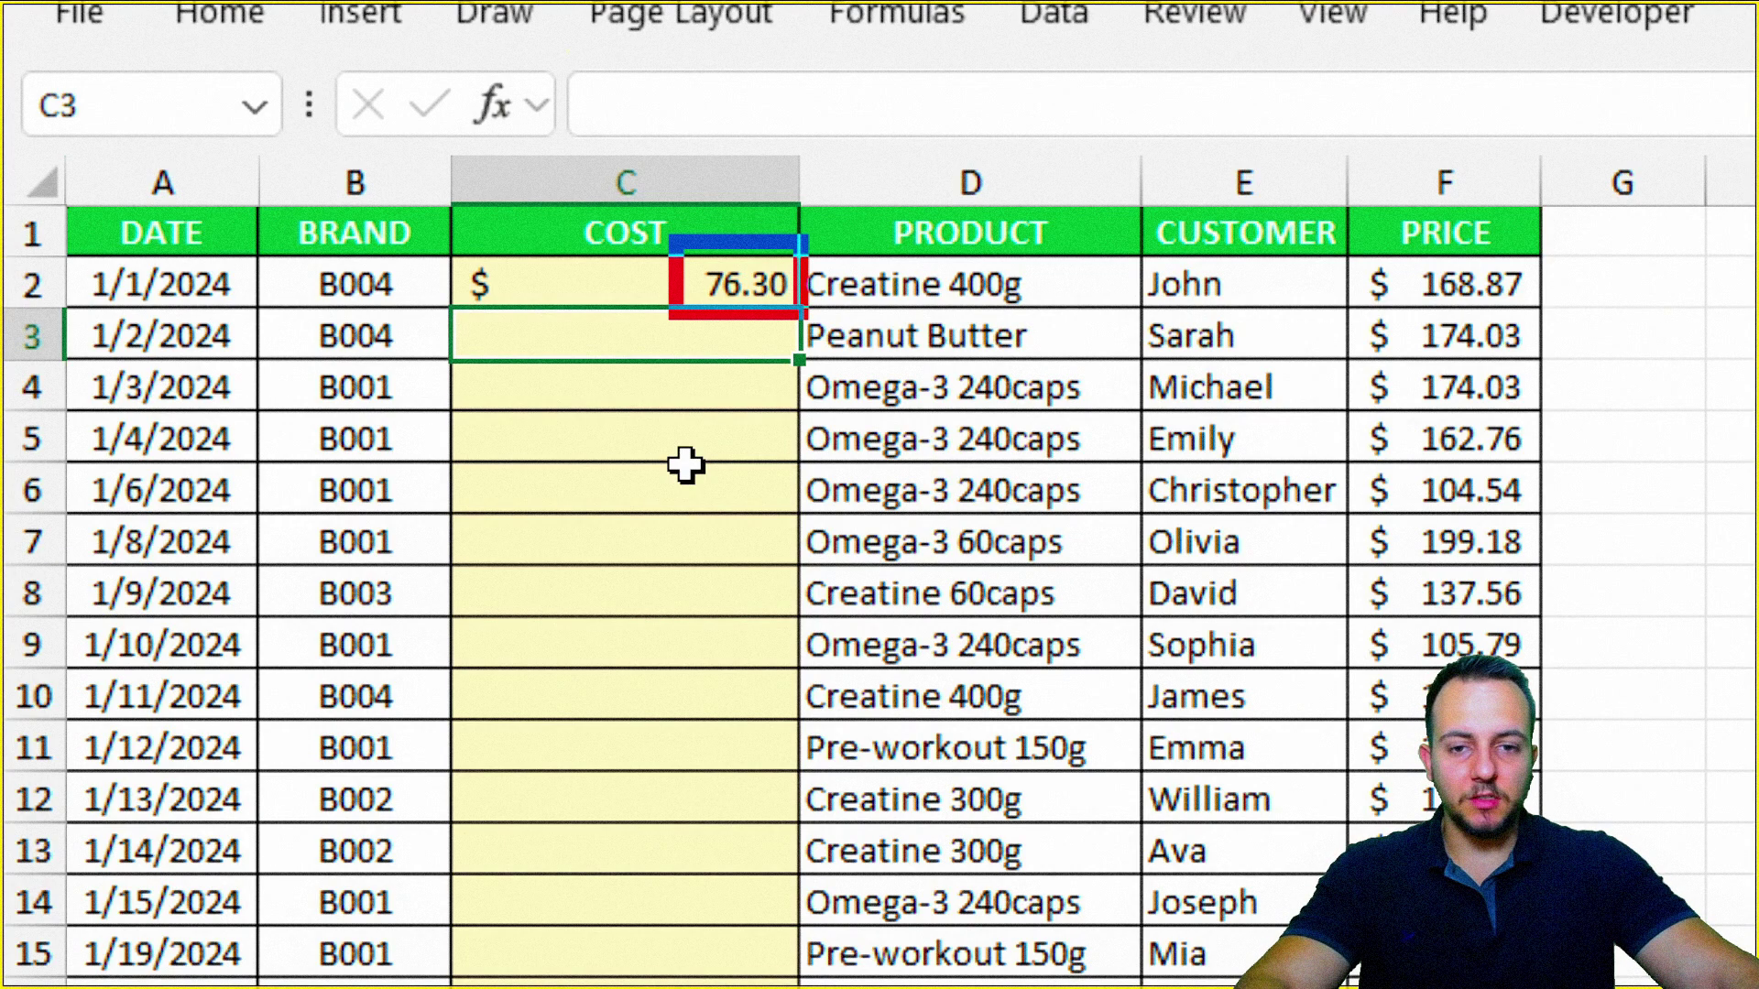
mouse_move(799, 316)
left_mouse_down()
mouse_move(1044, 316)
mouse_move(1352, 245)
left_mouse_up()
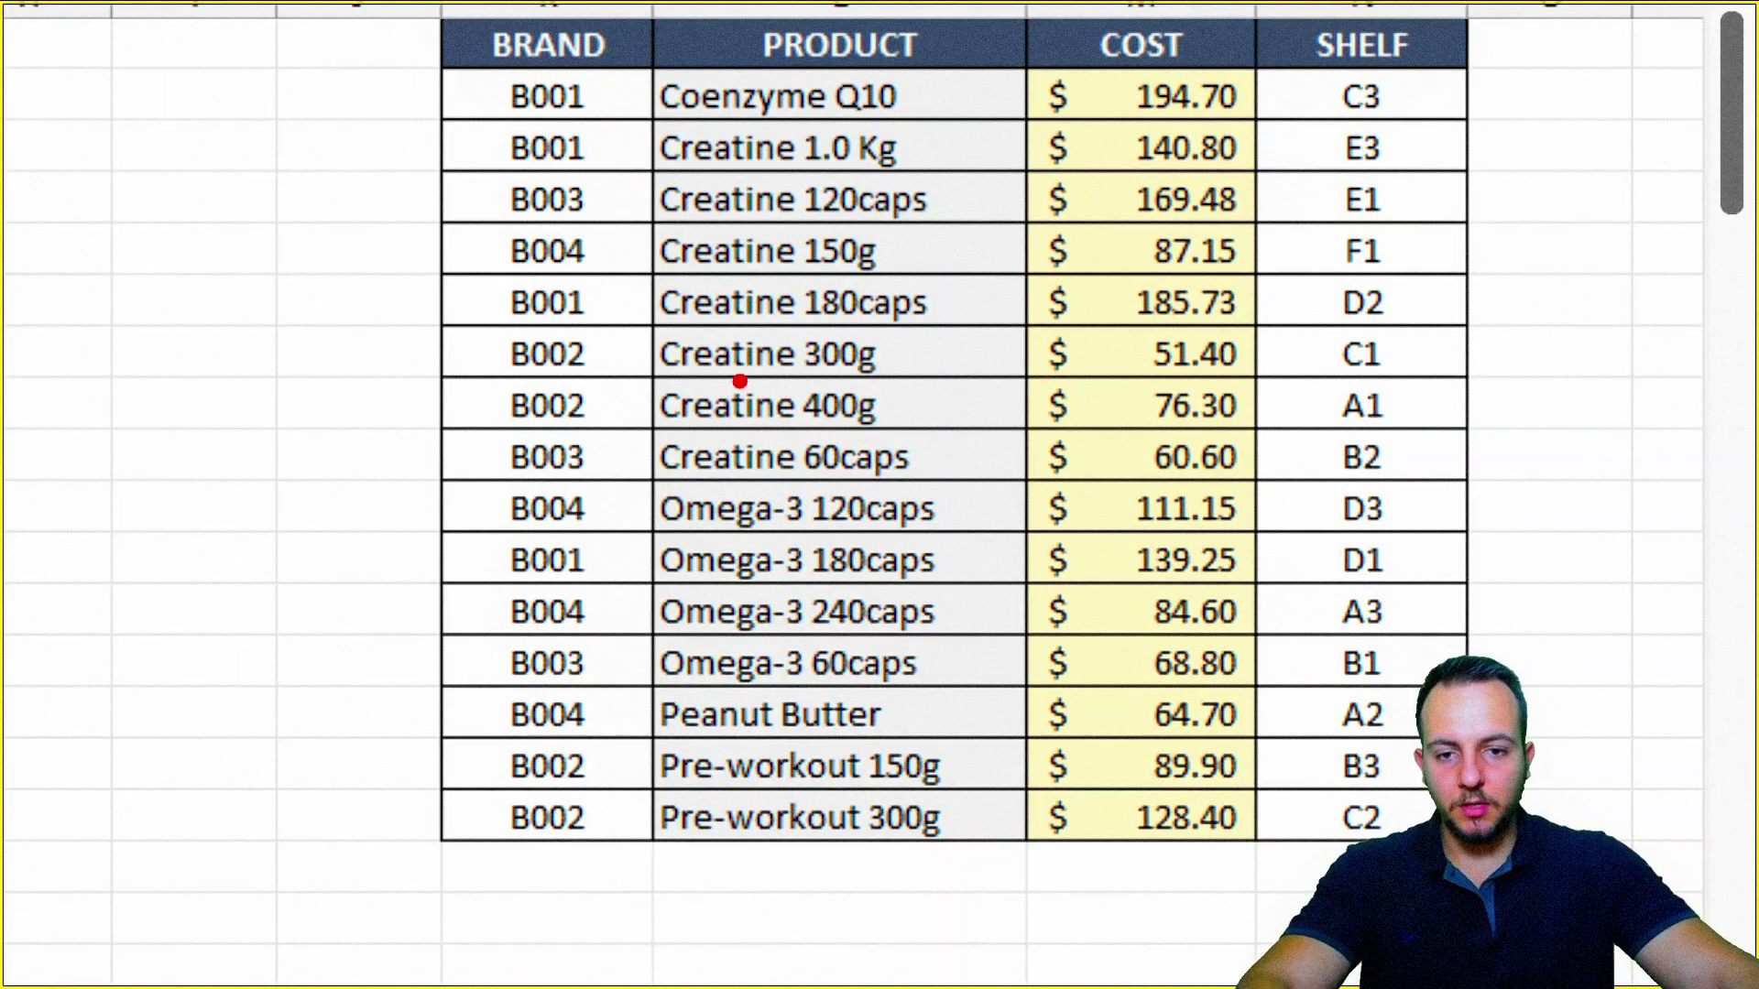
left_click_drag(619, 375, 1277, 438)
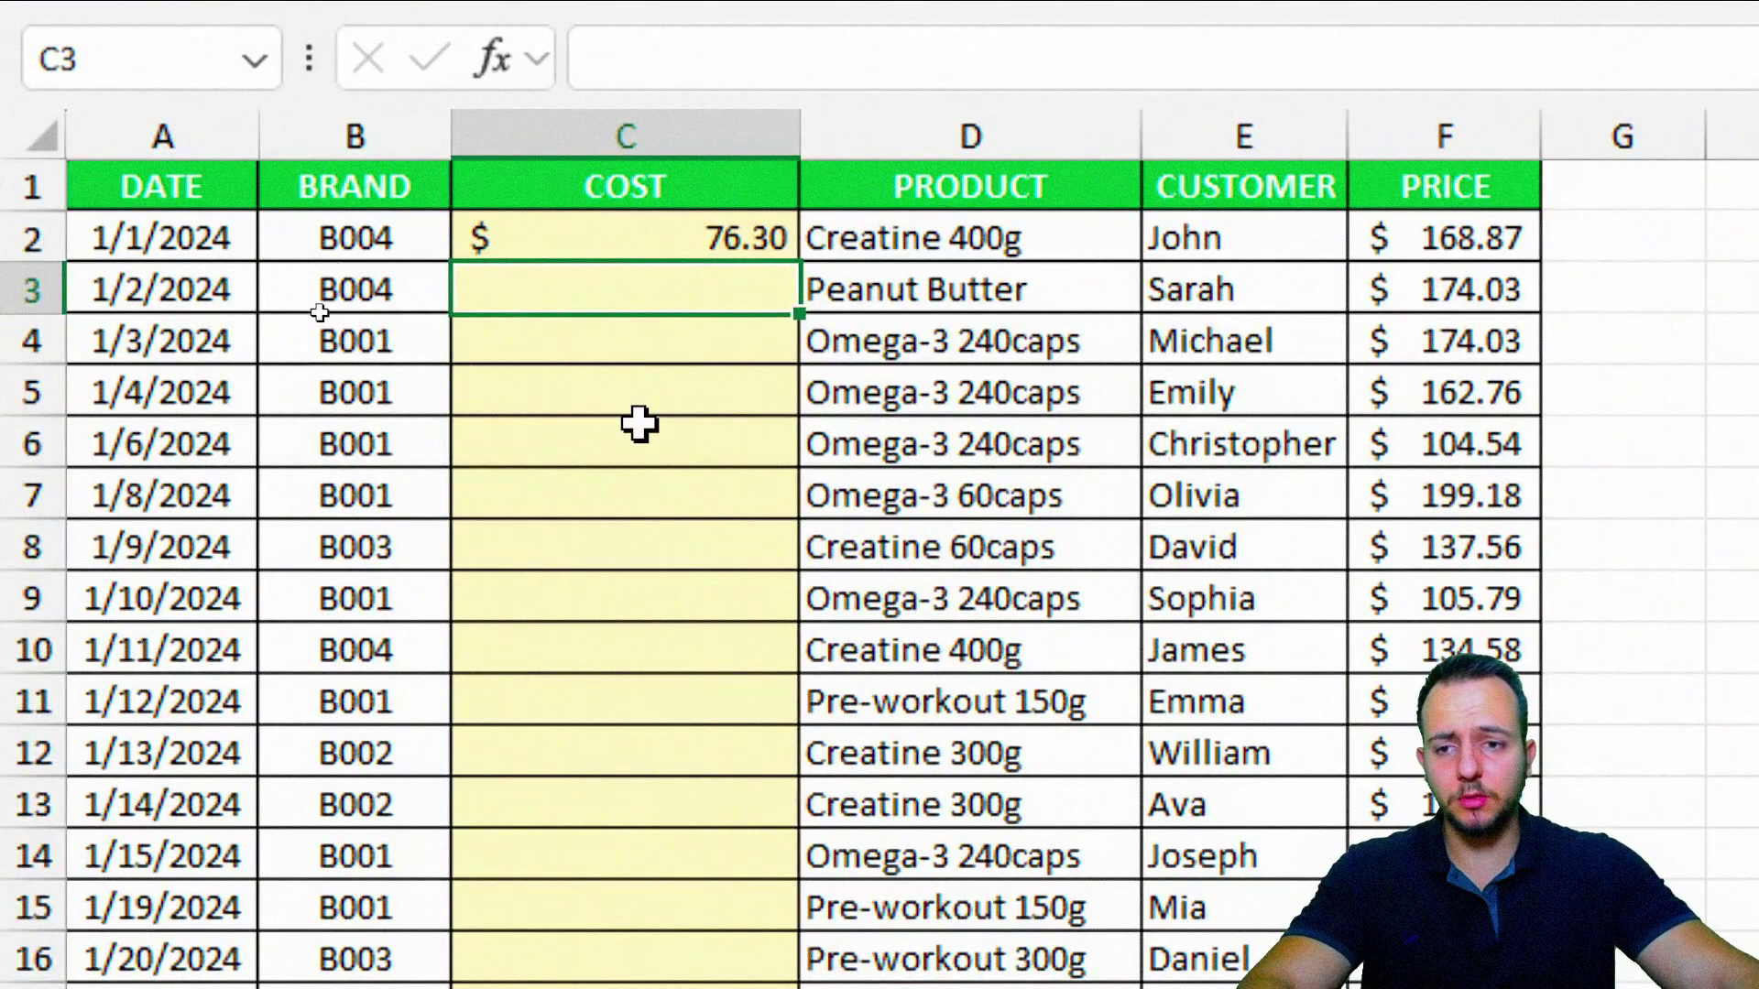
left_click(638, 413)
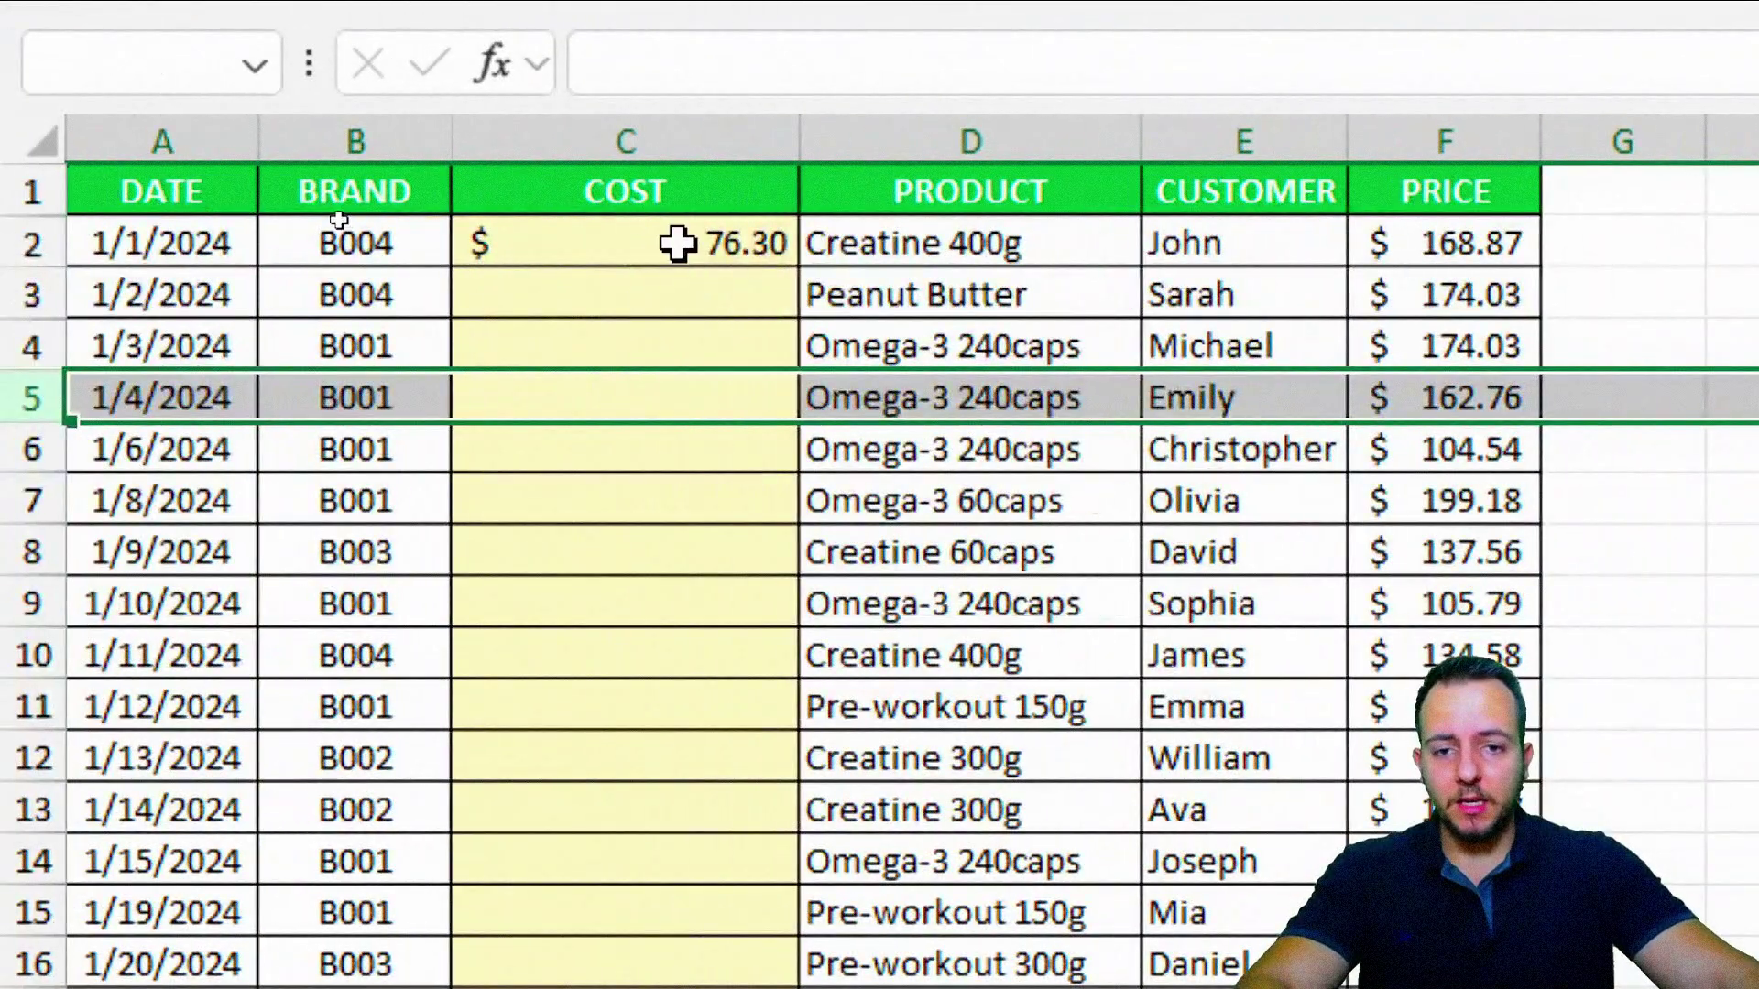
left_click(679, 244)
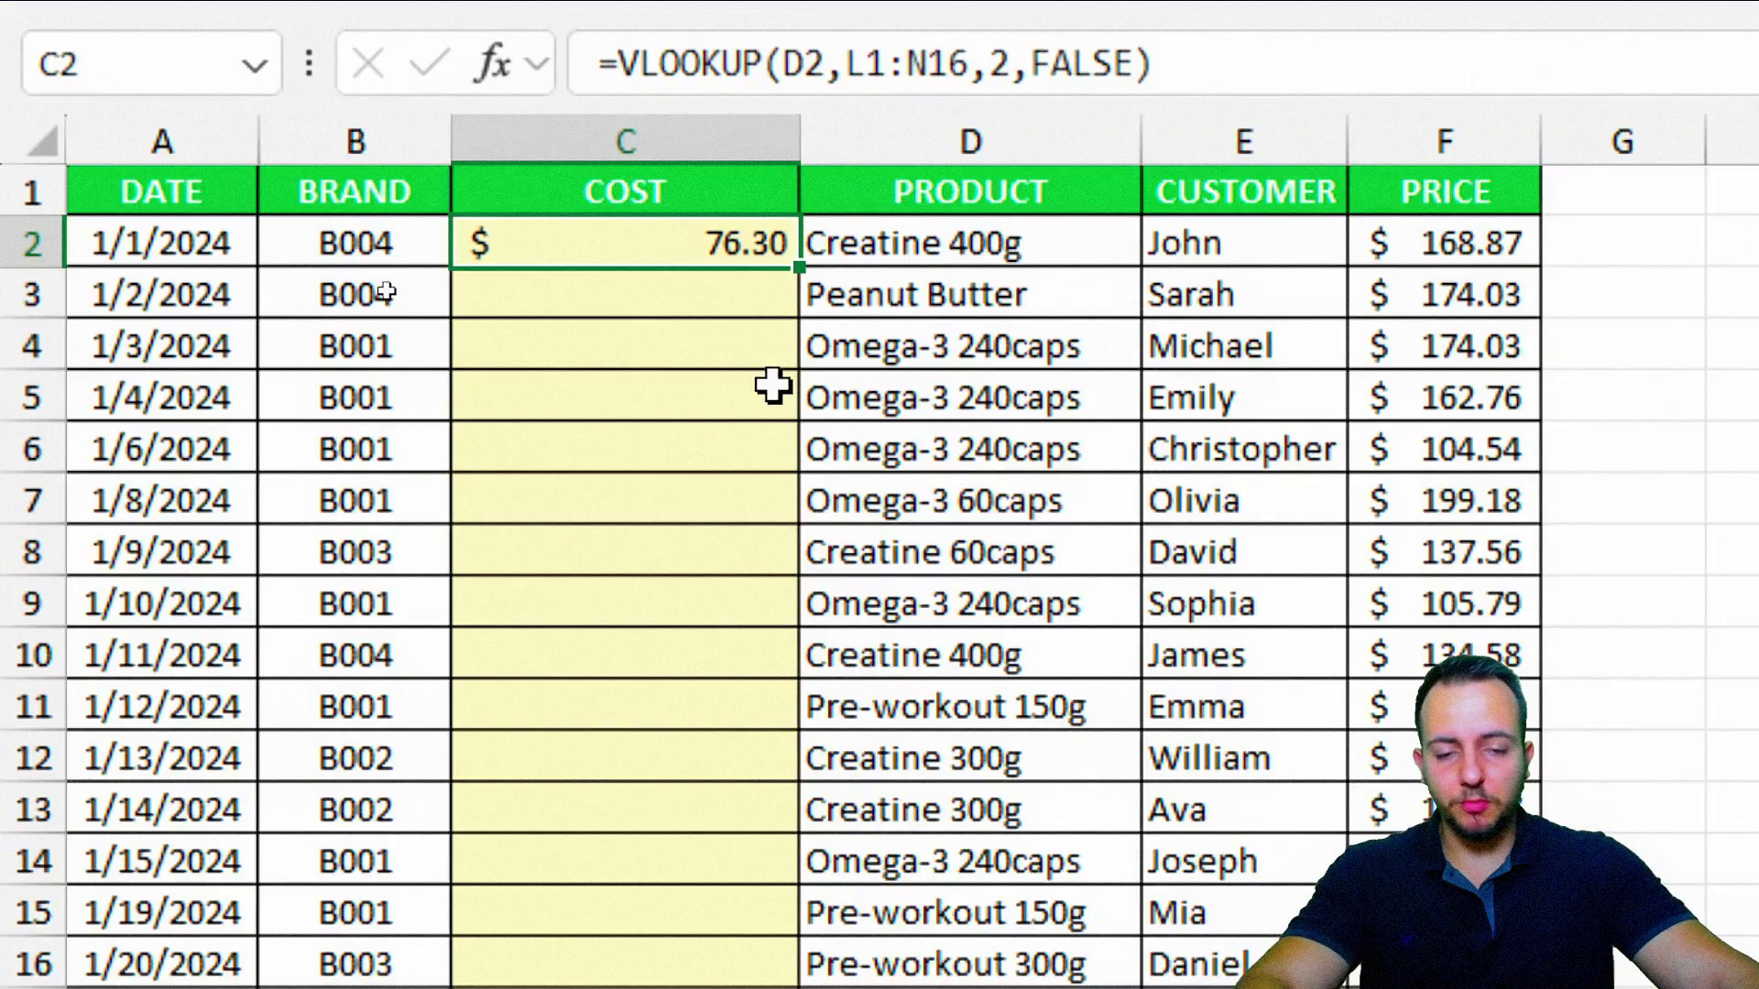
Fill the C2 VLOOKUP down the COST column and review the costs and #N/A results
mouse_move(799, 267)
left_mouse_down()
mouse_move(800, 428)
mouse_move(800, 262)
left_mouse_up()
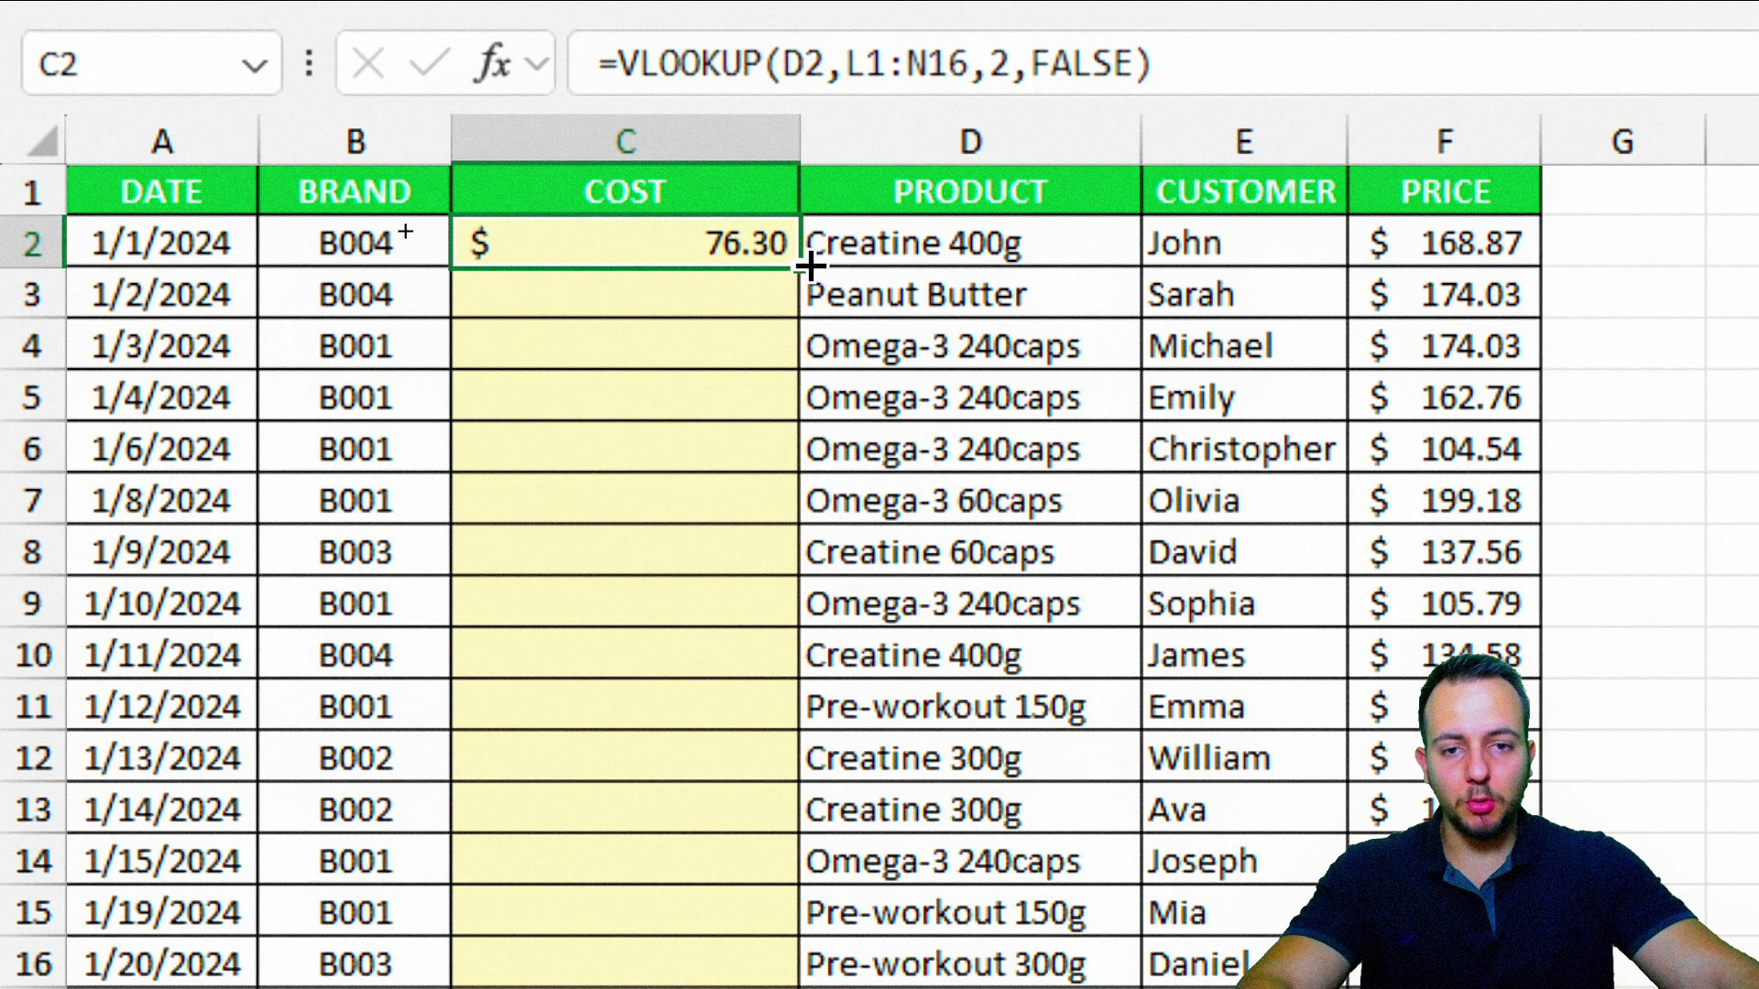
double_click(793, 266)
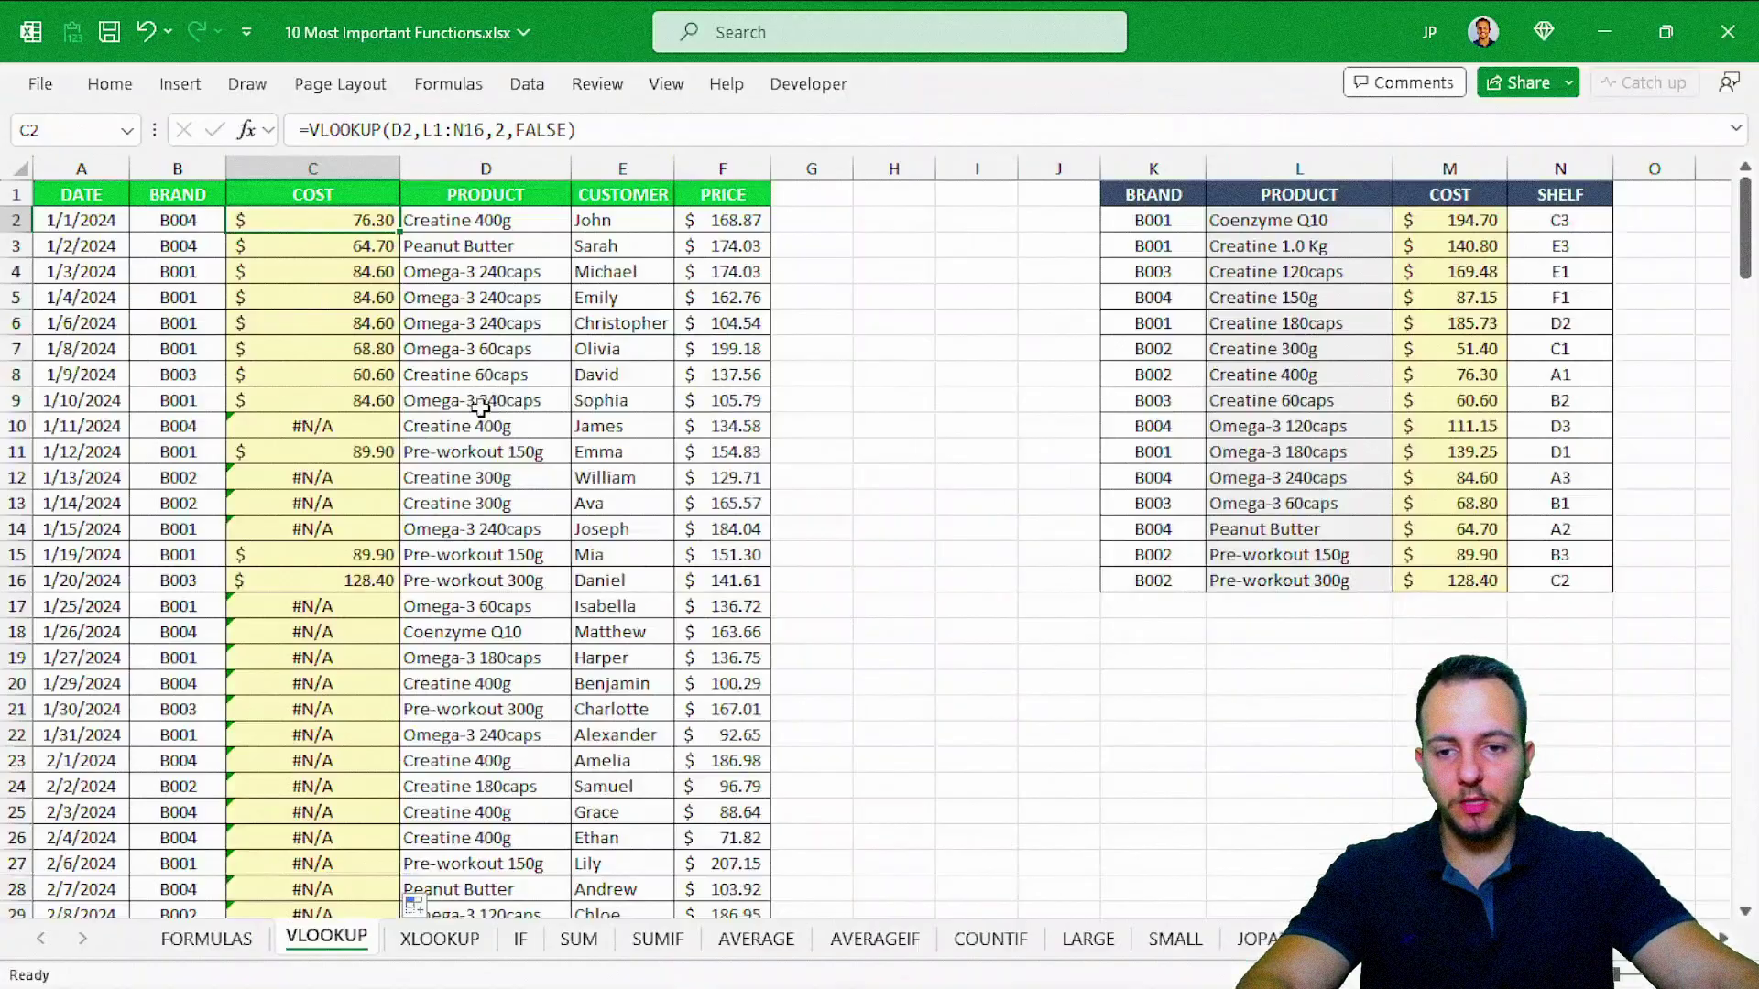
scroll(496, 470, "down", 10)
scroll(495, 470, "down", 6)
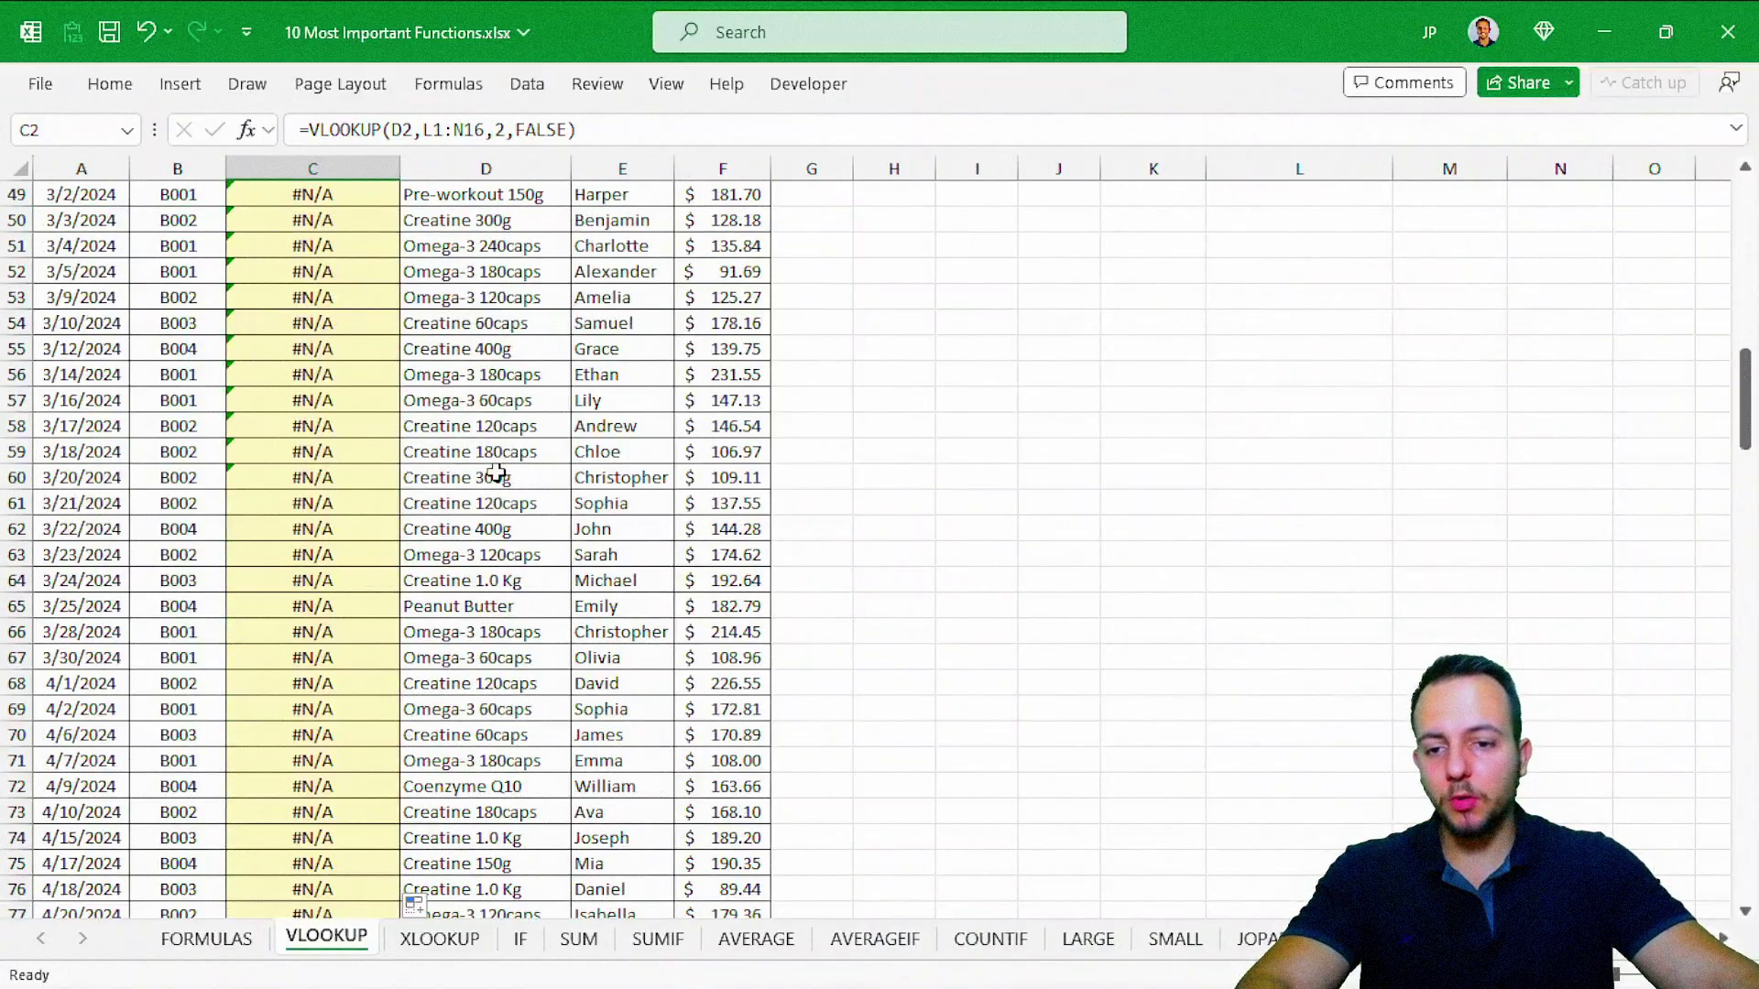
scroll(496, 470, "down", 6)
scroll(496, 470, "down", 9)
scroll(495, 470, "down", 9)
scroll(496, 470, "down", 10)
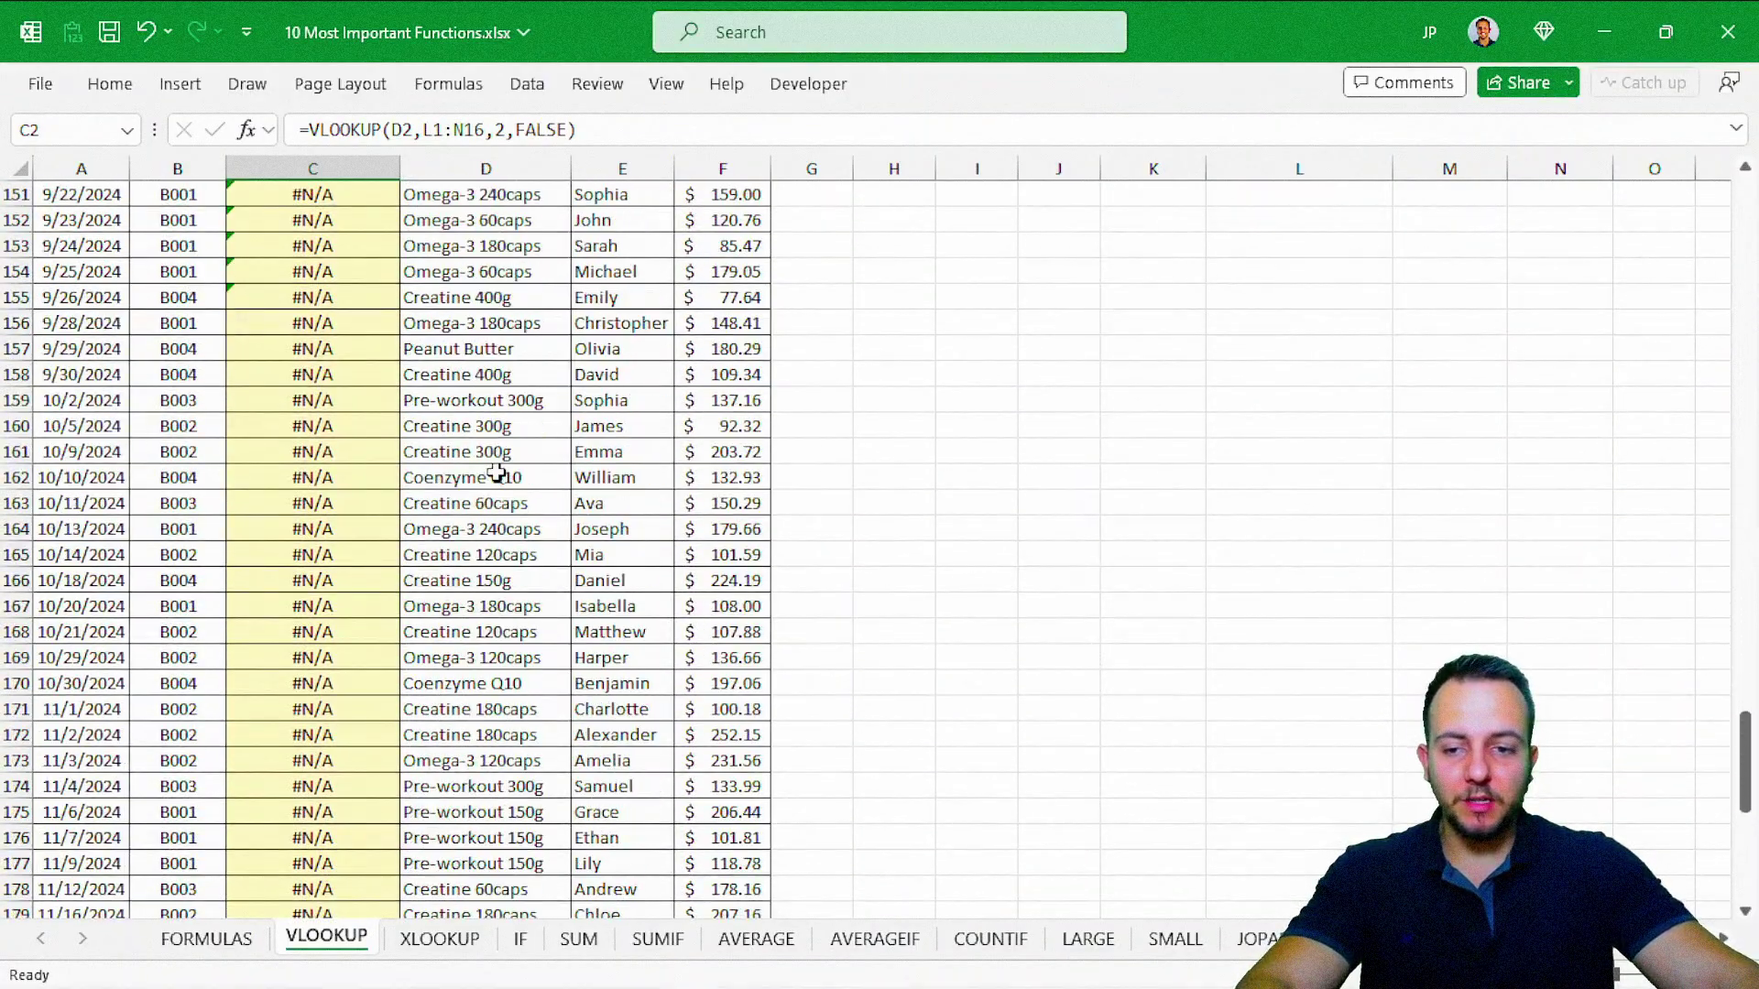
scroll(495, 470, "down", 5)
scroll(495, 470, "up", 18)
scroll(496, 470, "up", 12)
scroll(495, 470, "up", 8)
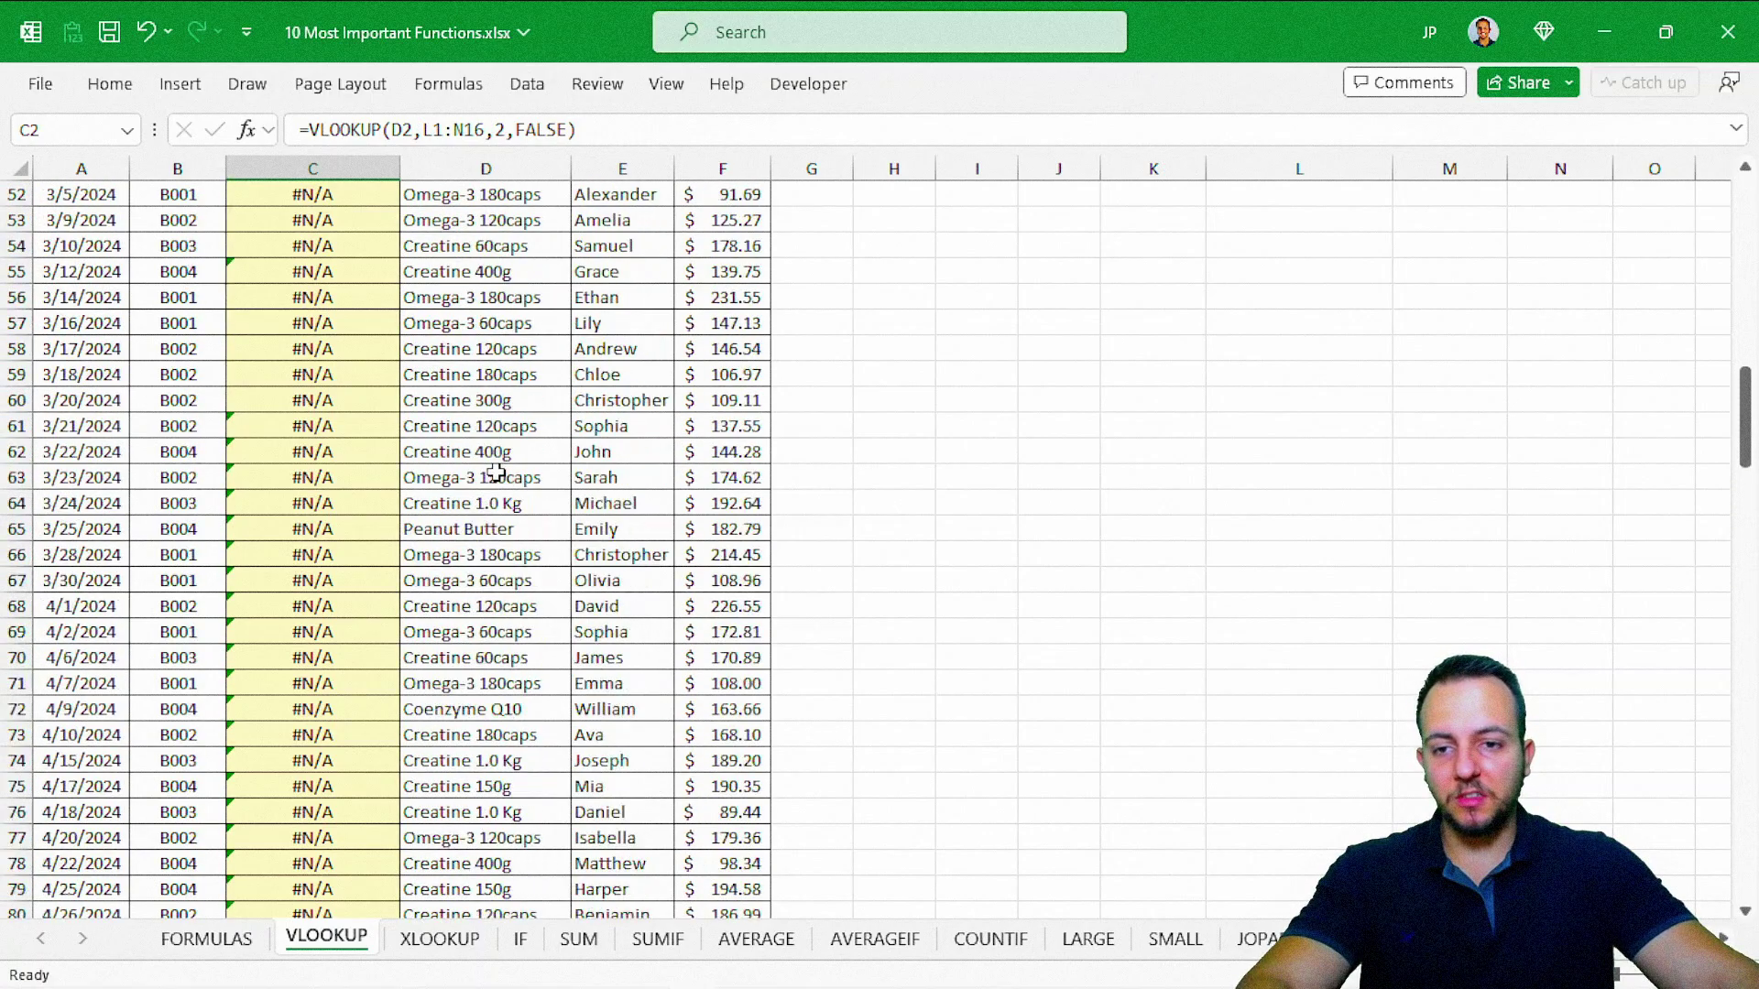
scroll(495, 470, "up", 11)
scroll(229, 285, "up", 6)
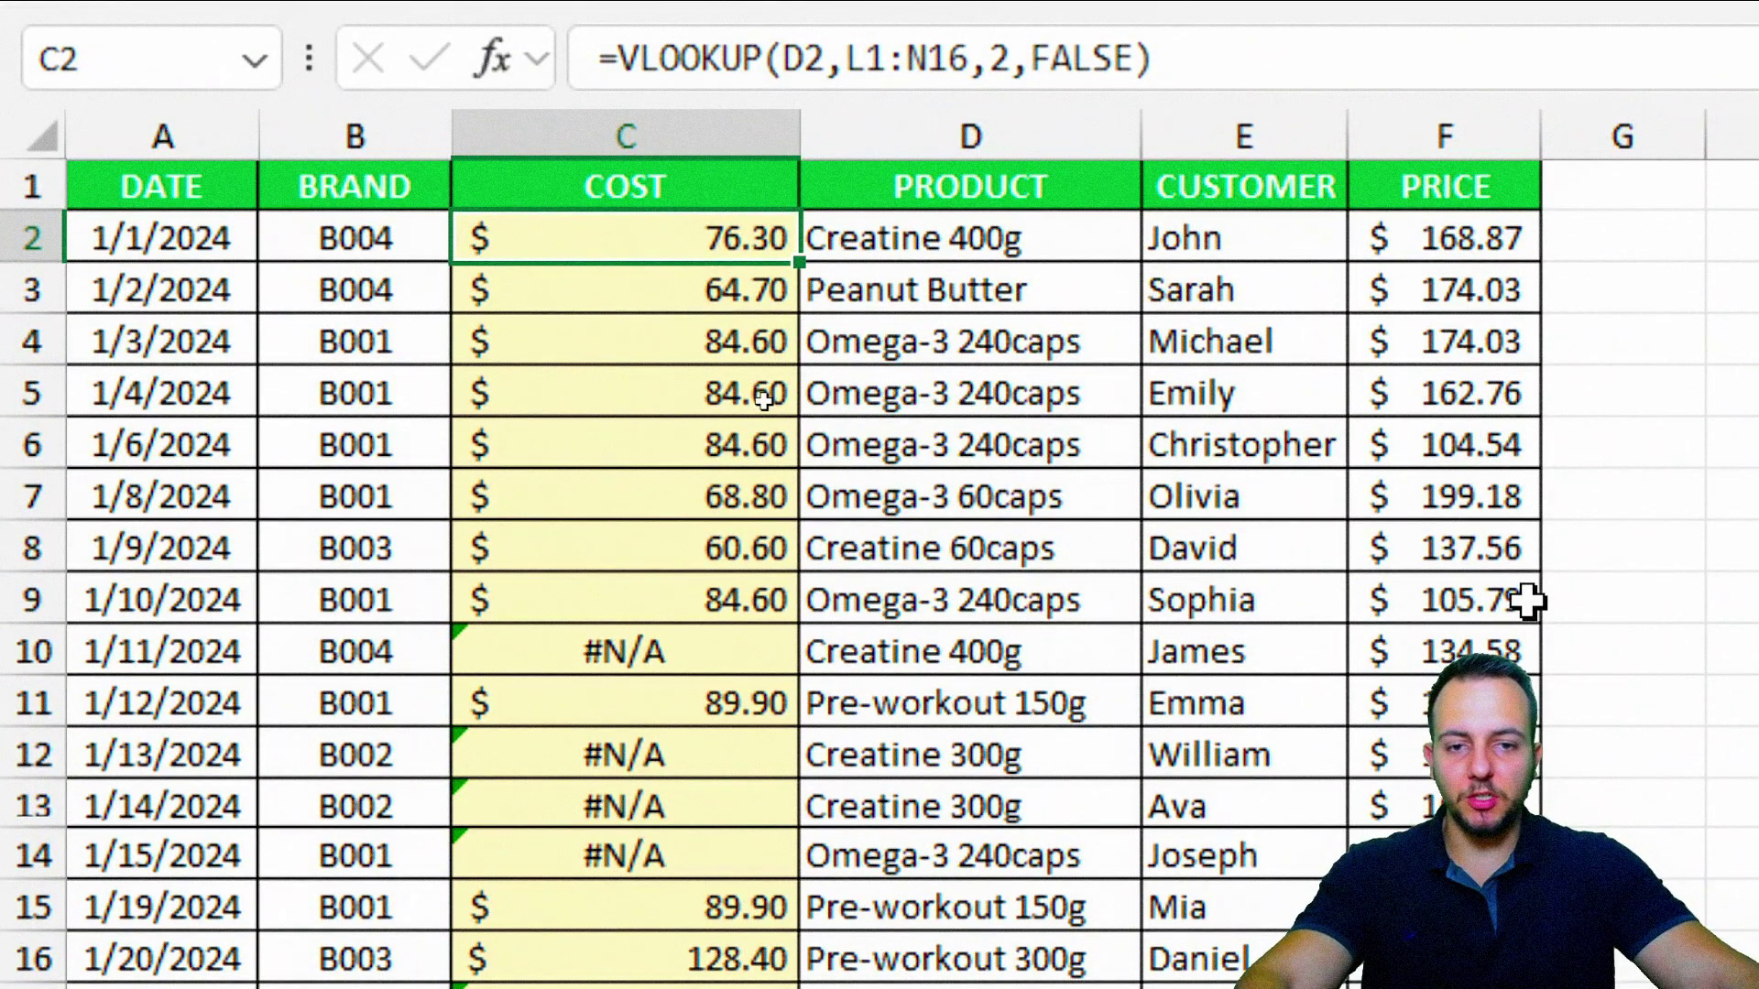
key("F2")
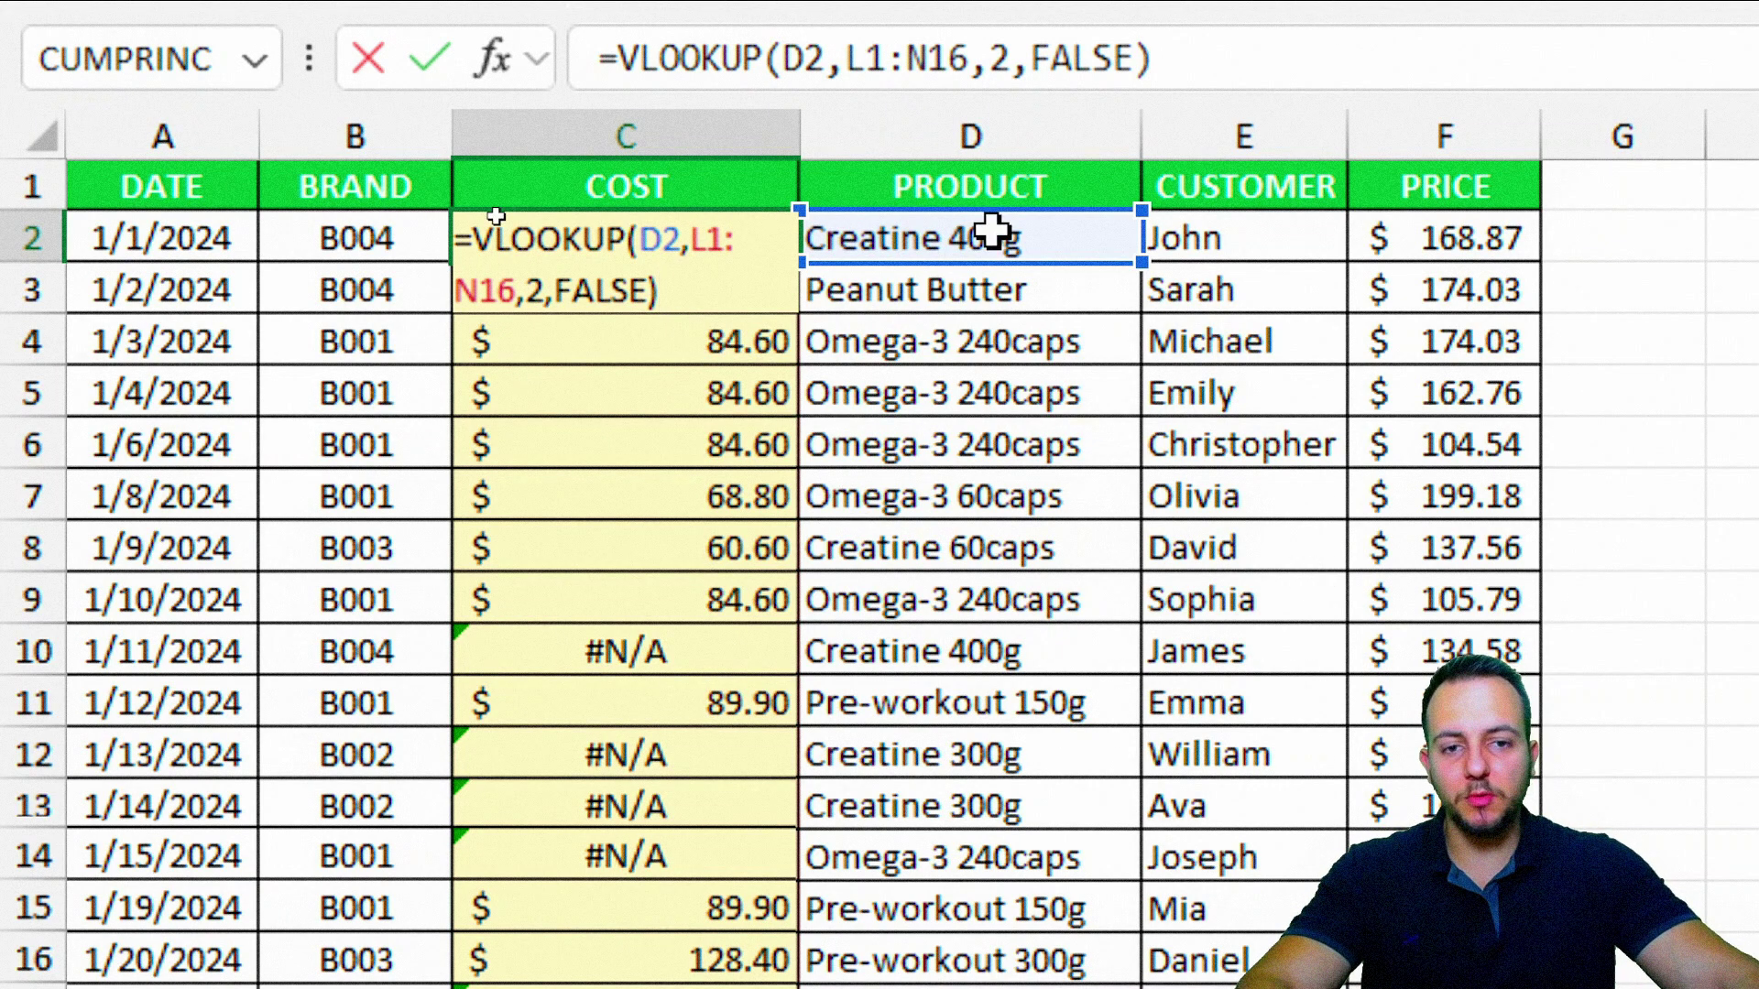
key("ctrl+Return")
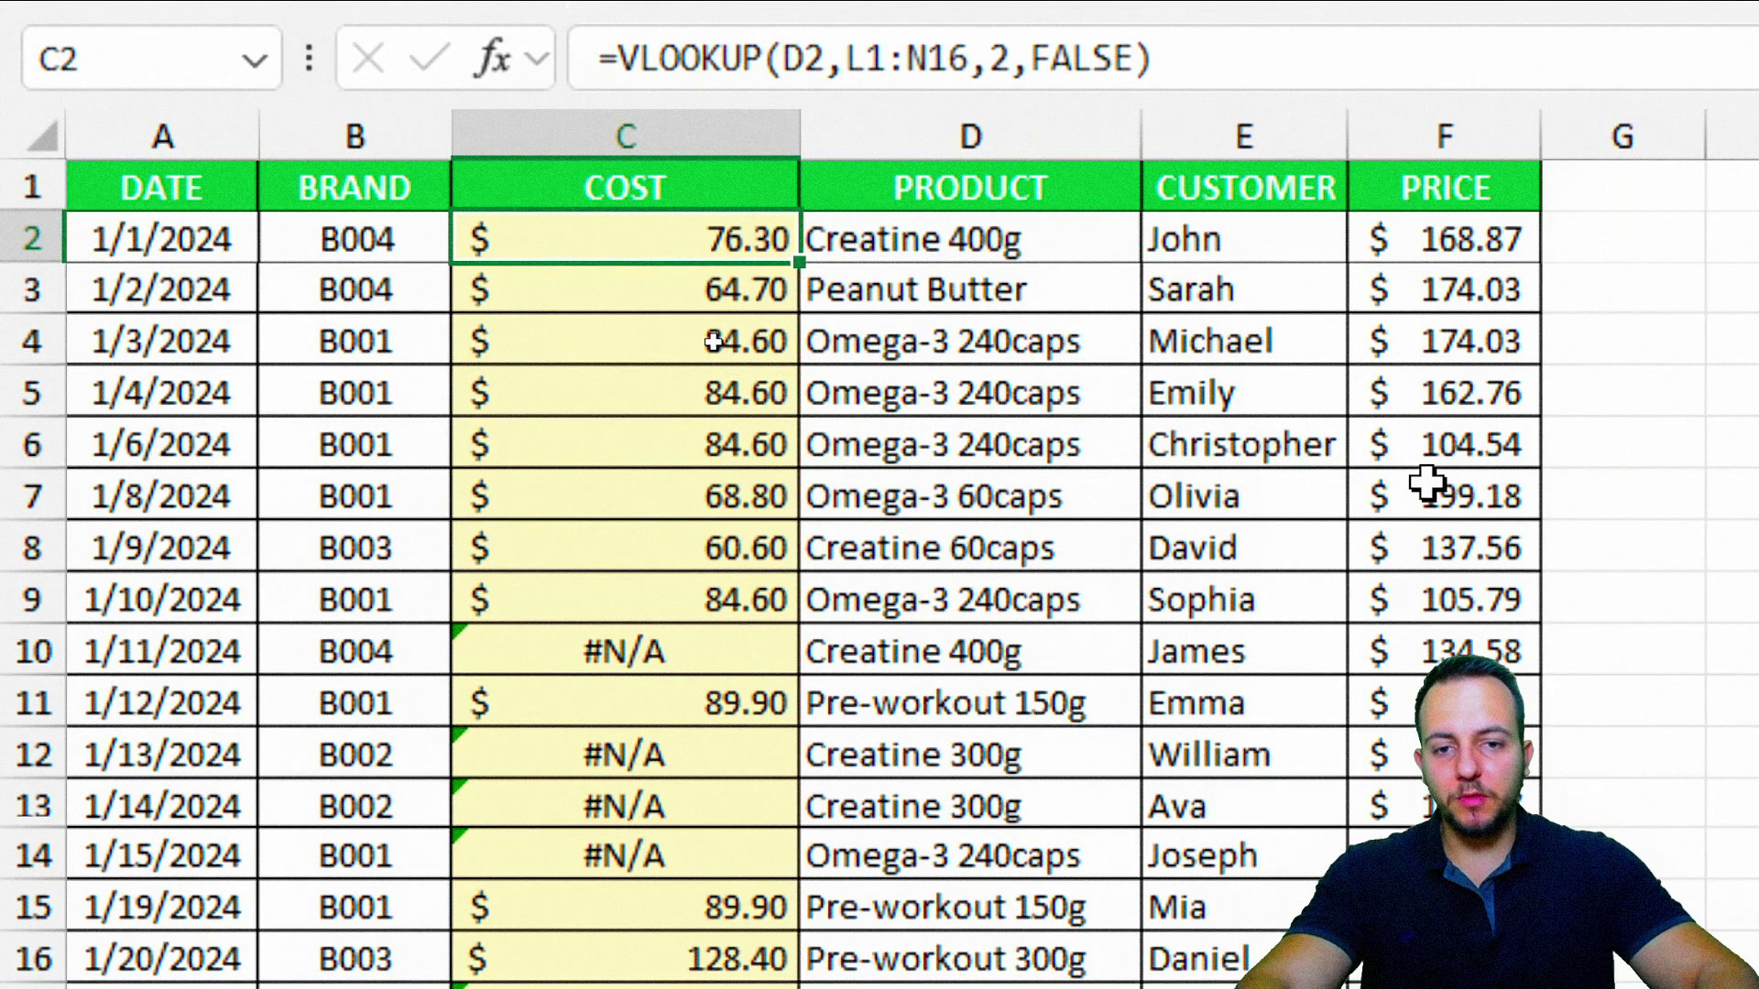
key("Down")
key("F2")
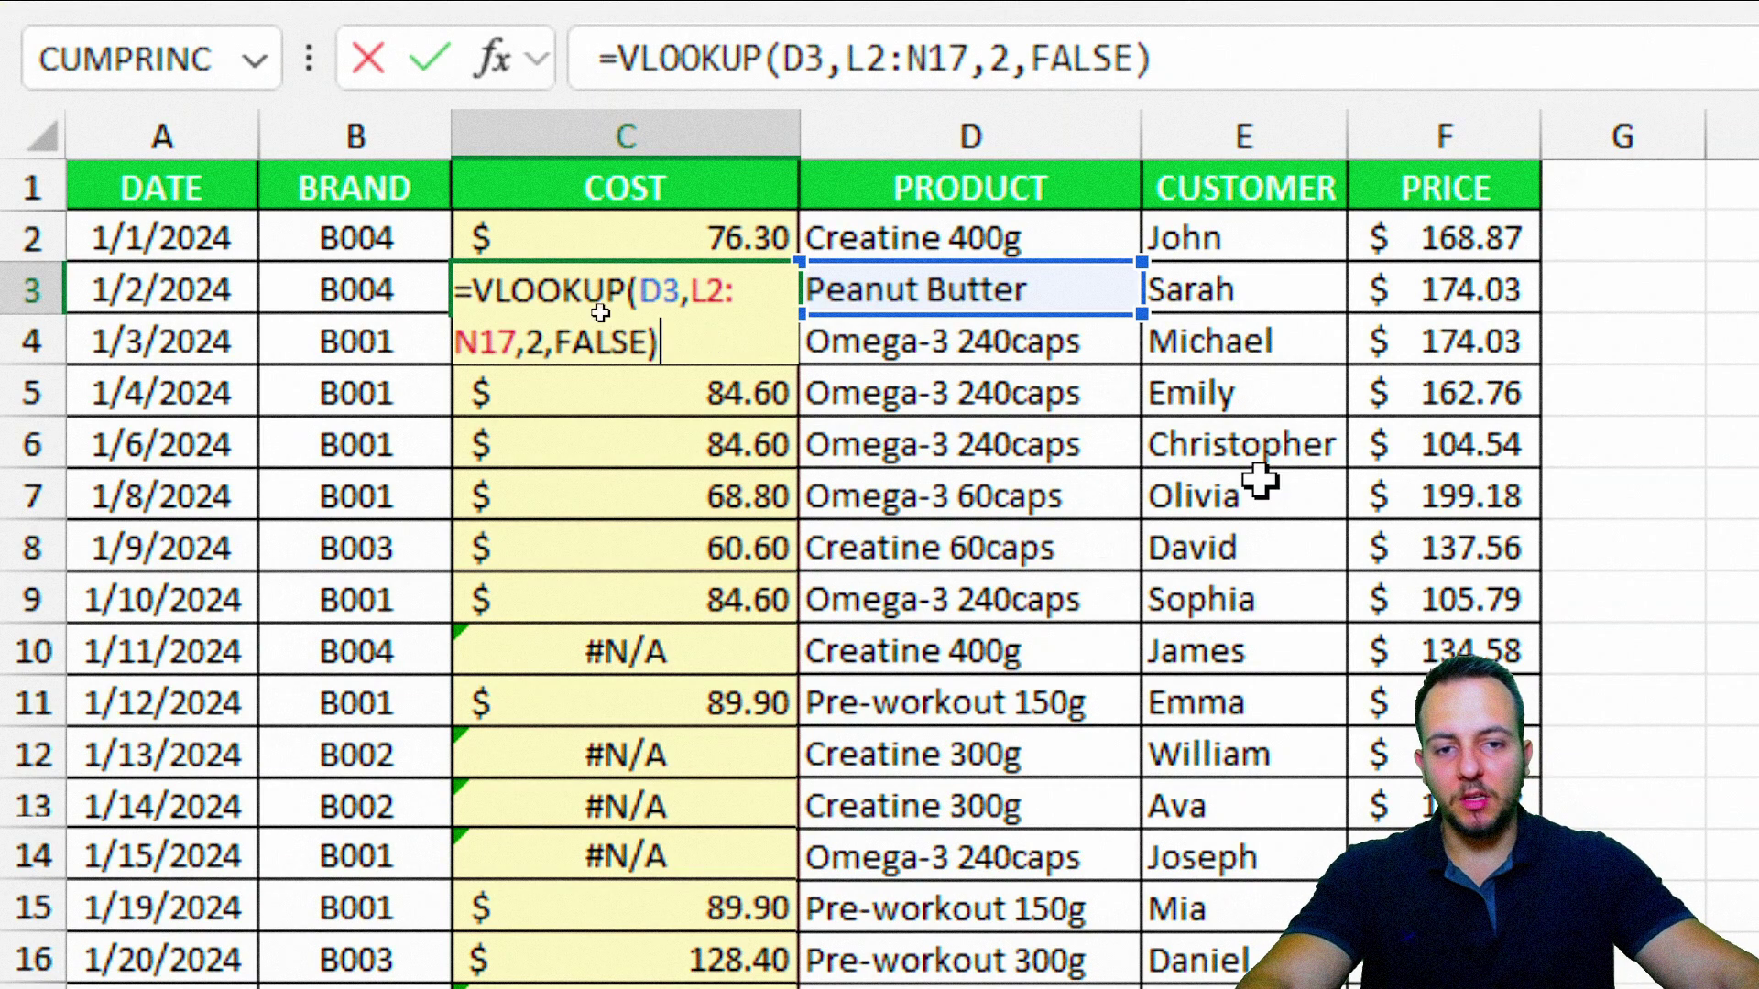
left_click_drag(1036, 280, 1034, 252)
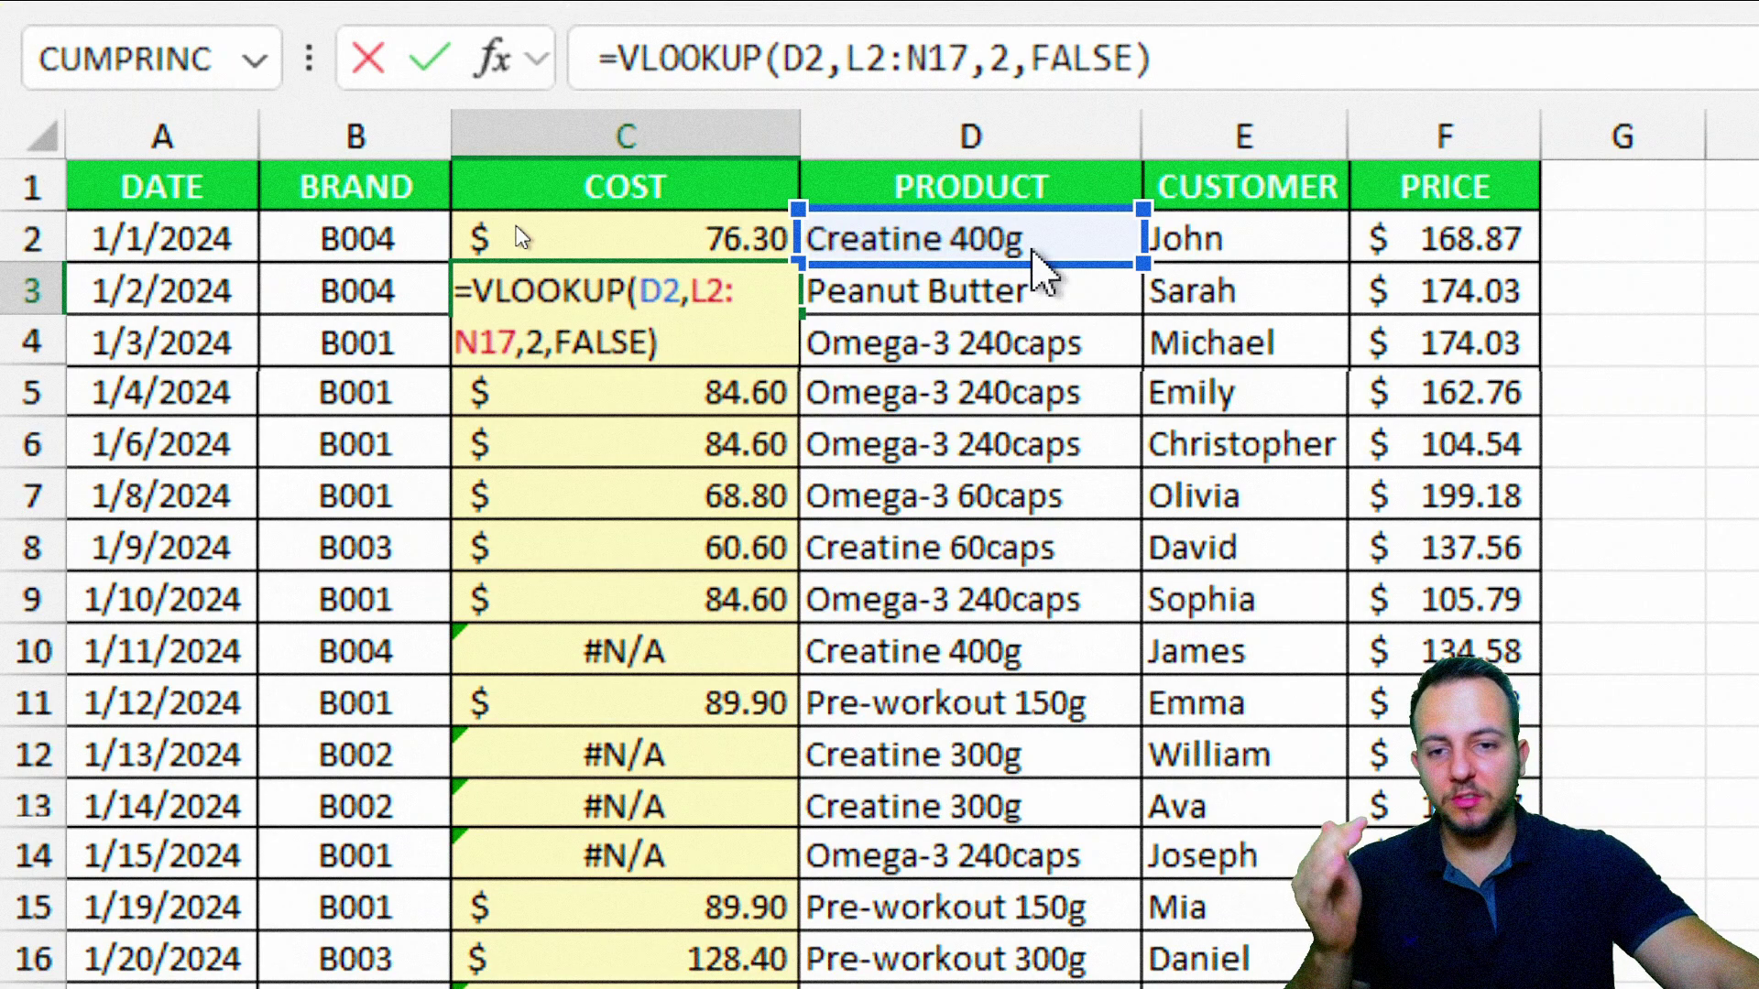
left_click(1035, 291)
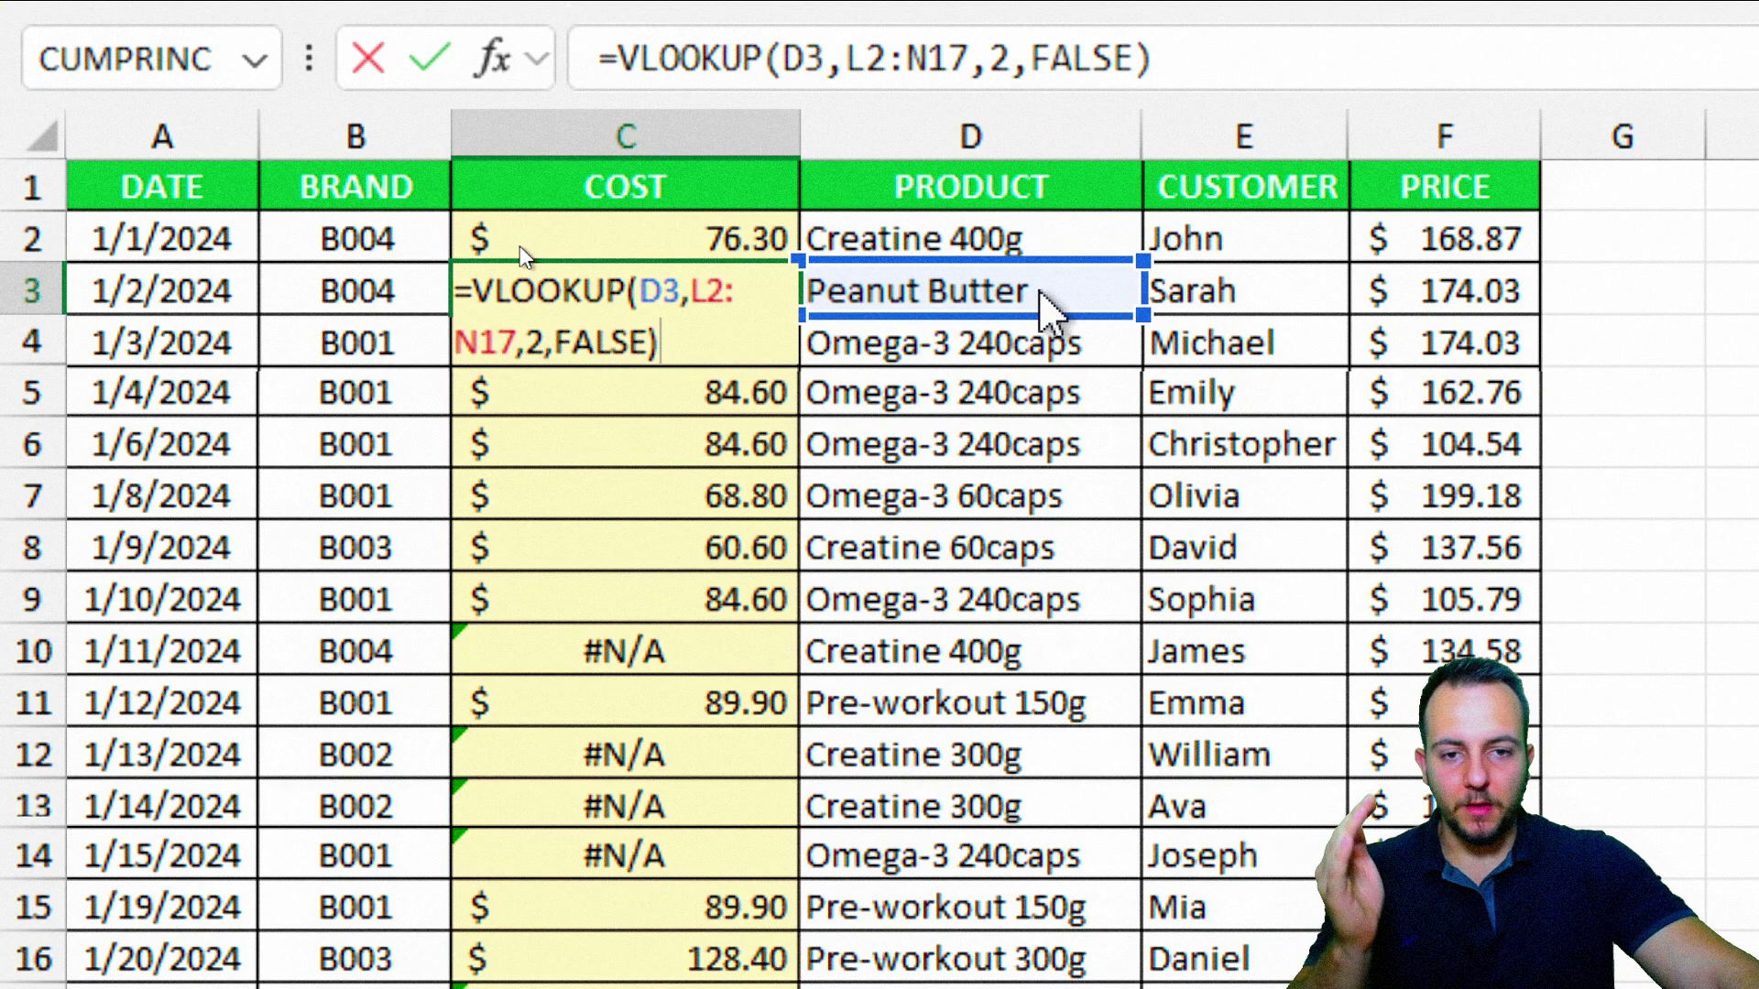
left_click(1040, 394)
left_click(1044, 604)
left_click(1003, 857)
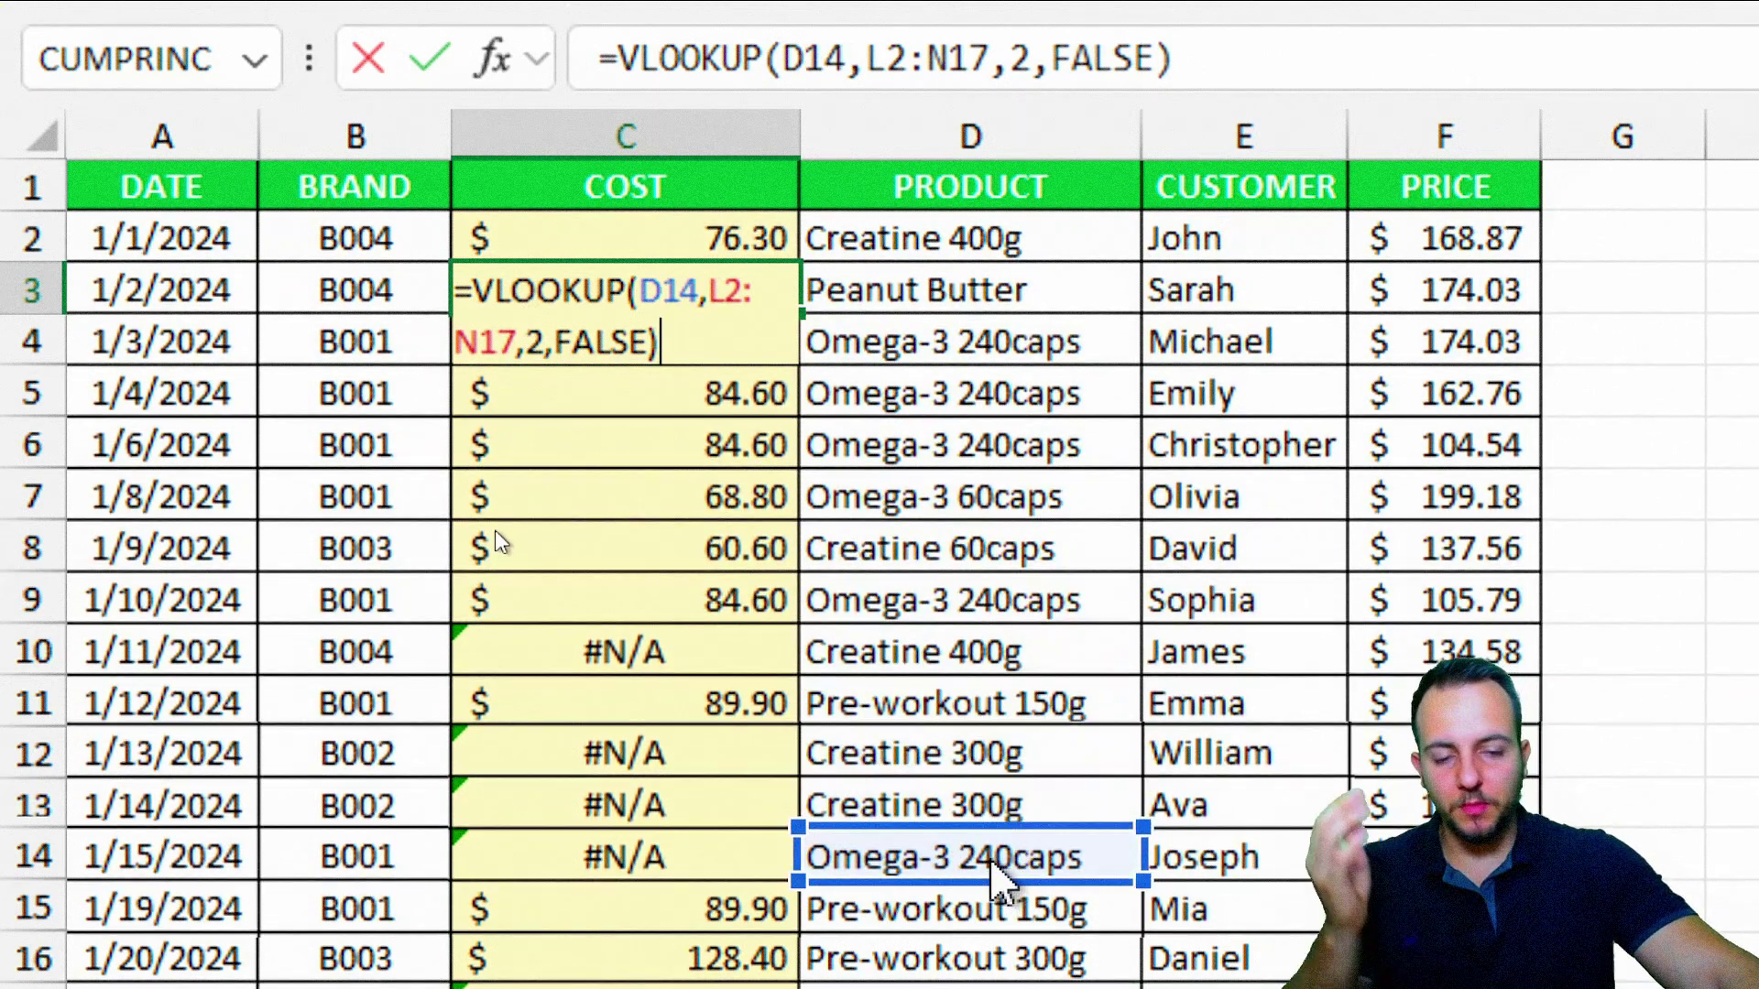
left_click(1041, 446)
left_click(1044, 292)
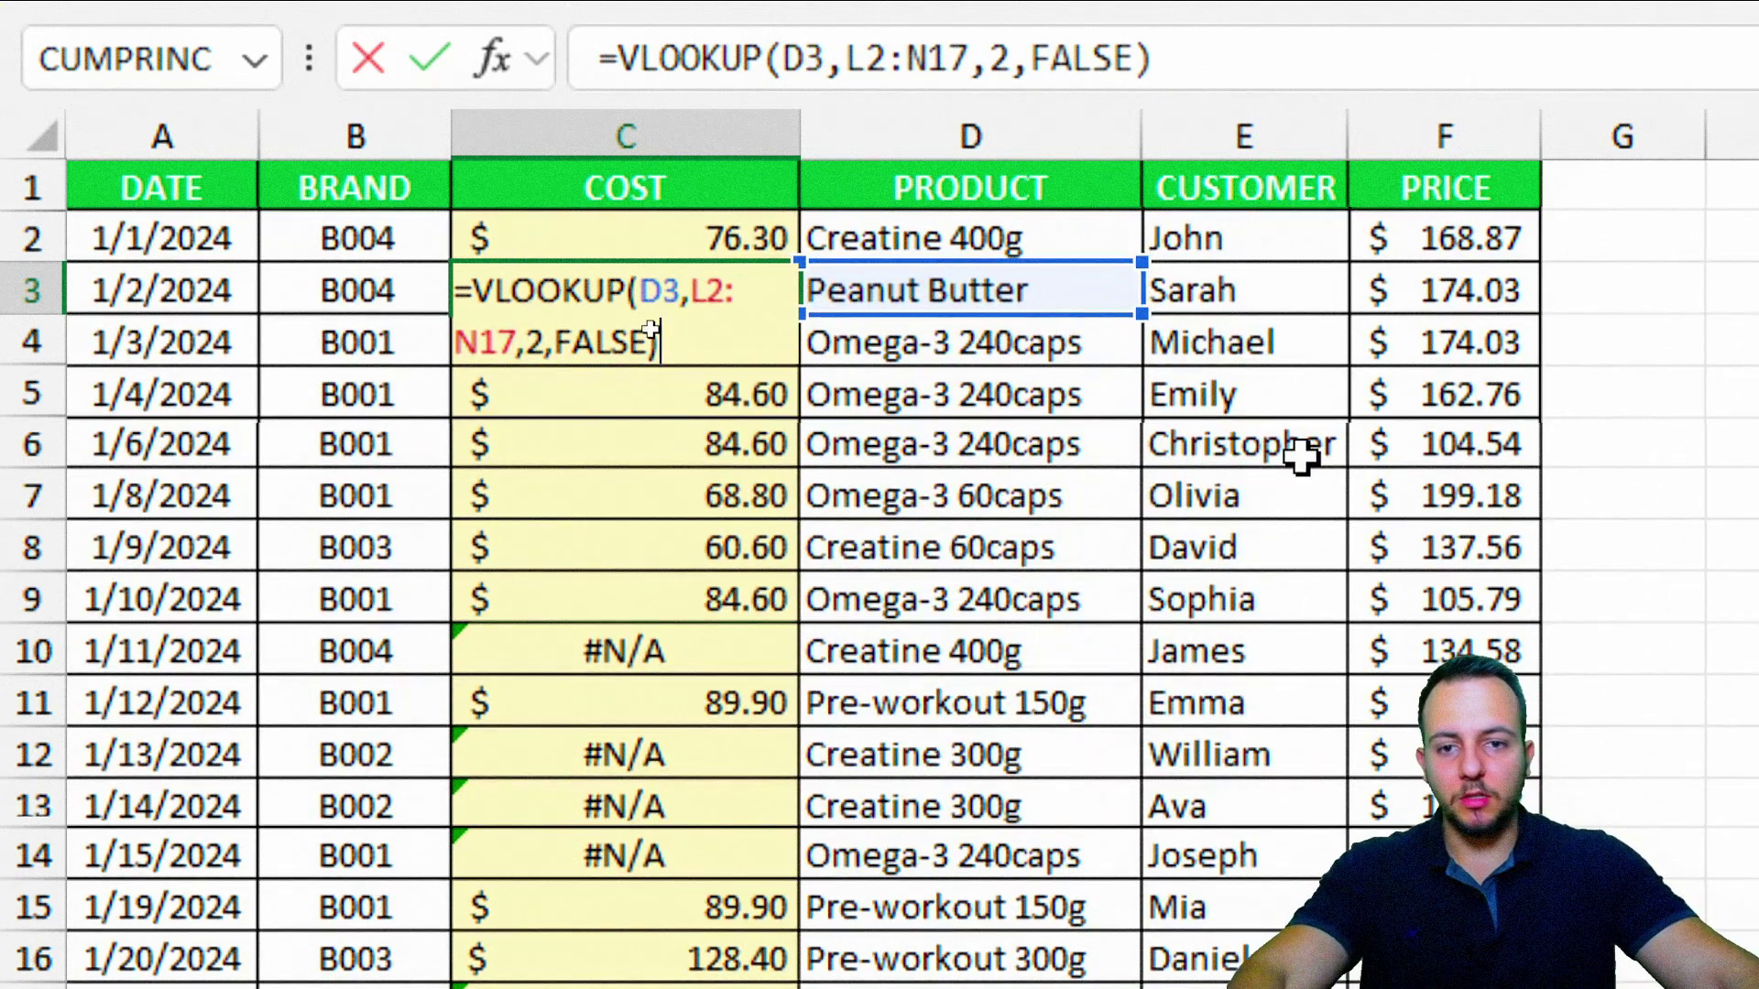
key("ctrl+Return")
key("Down")
key("F2")
key("Return")
key("Return")
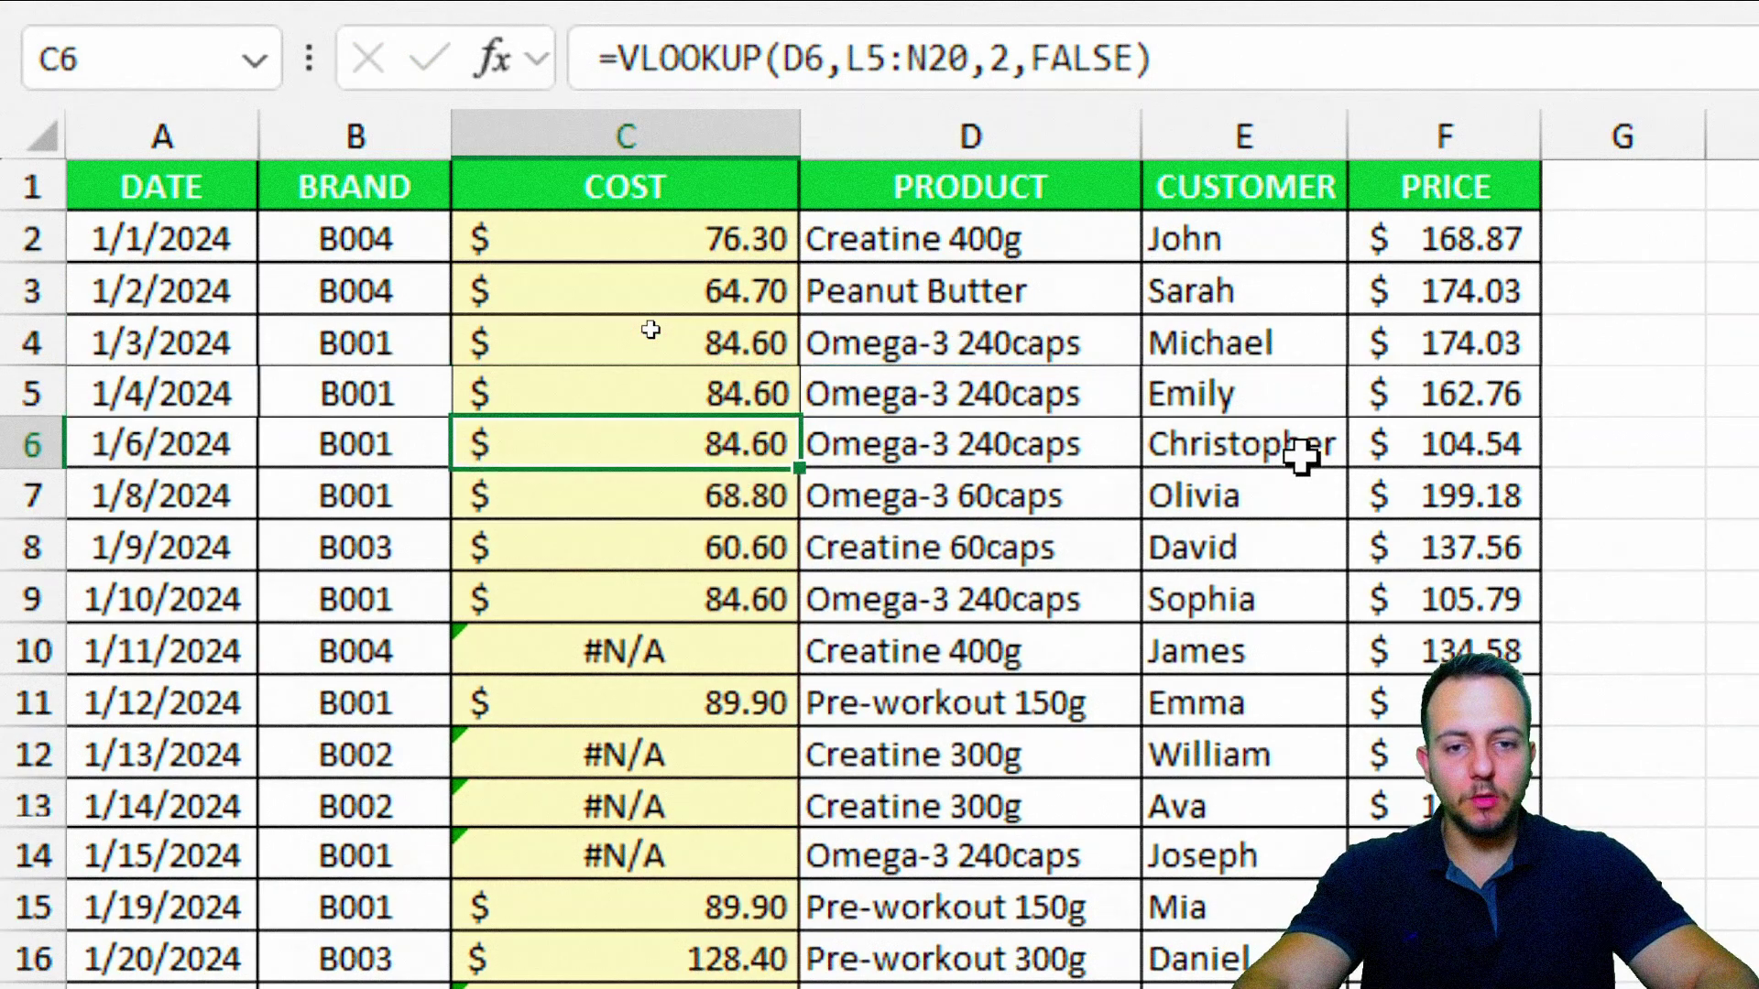
key("F2")
key("Return")
key("F2")
key("Return")
key("F2")
key("Return")
key("F2")
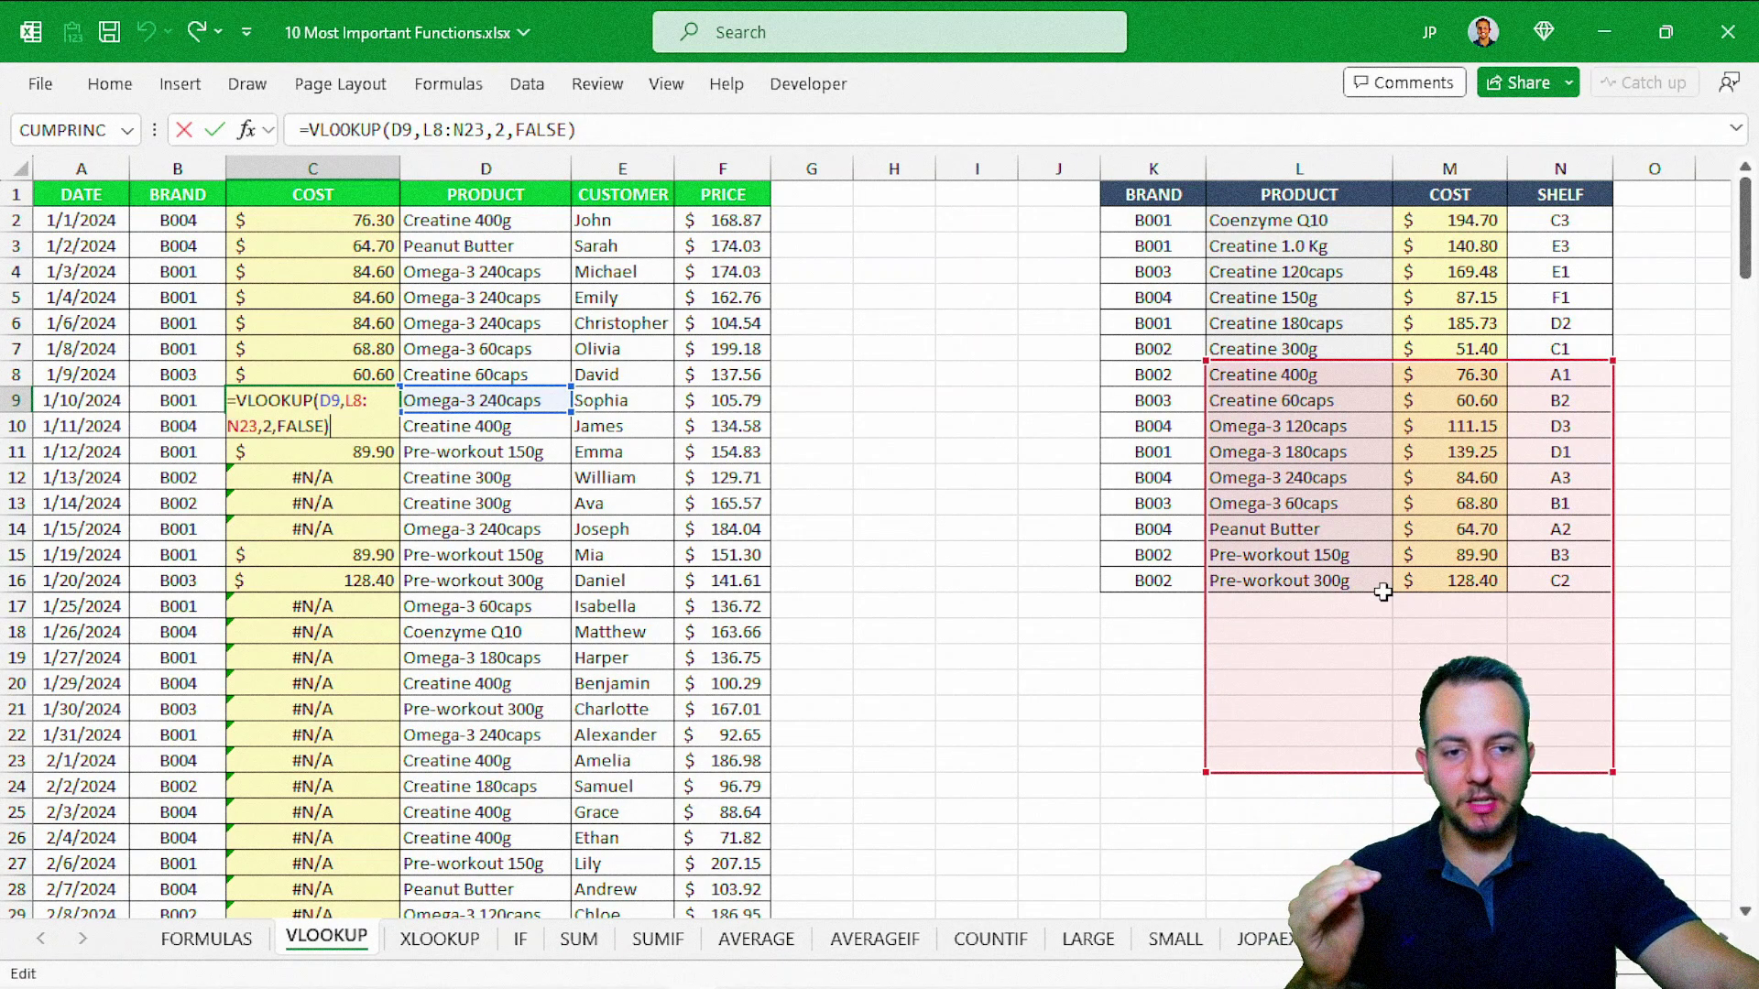
mouse_move(1352, 413)
left_mouse_down()
mouse_move(1319, 203)
mouse_move(1323, 628)
mouse_move(1355, 185)
mouse_move(1353, 561)
mouse_move(1361, 183)
mouse_move(1393, 597)
mouse_move(1331, 185)
mouse_move(1339, 531)
mouse_move(1357, 193)
left_mouse_up()
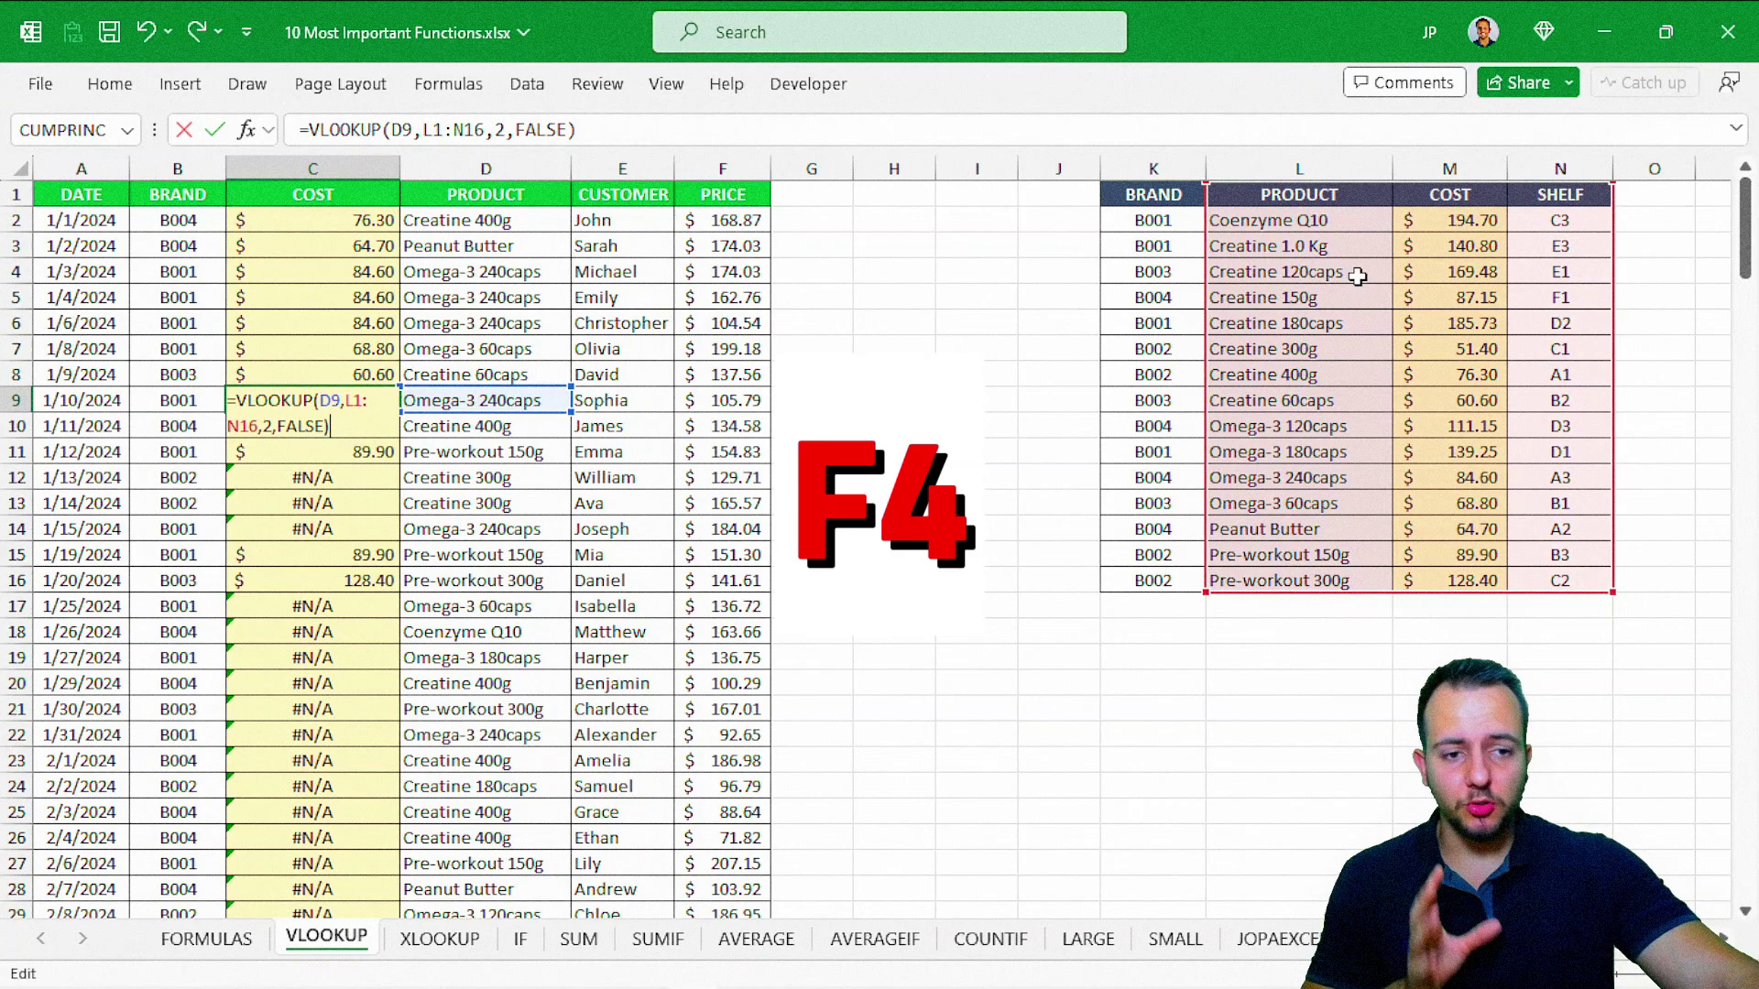
key("Escape")
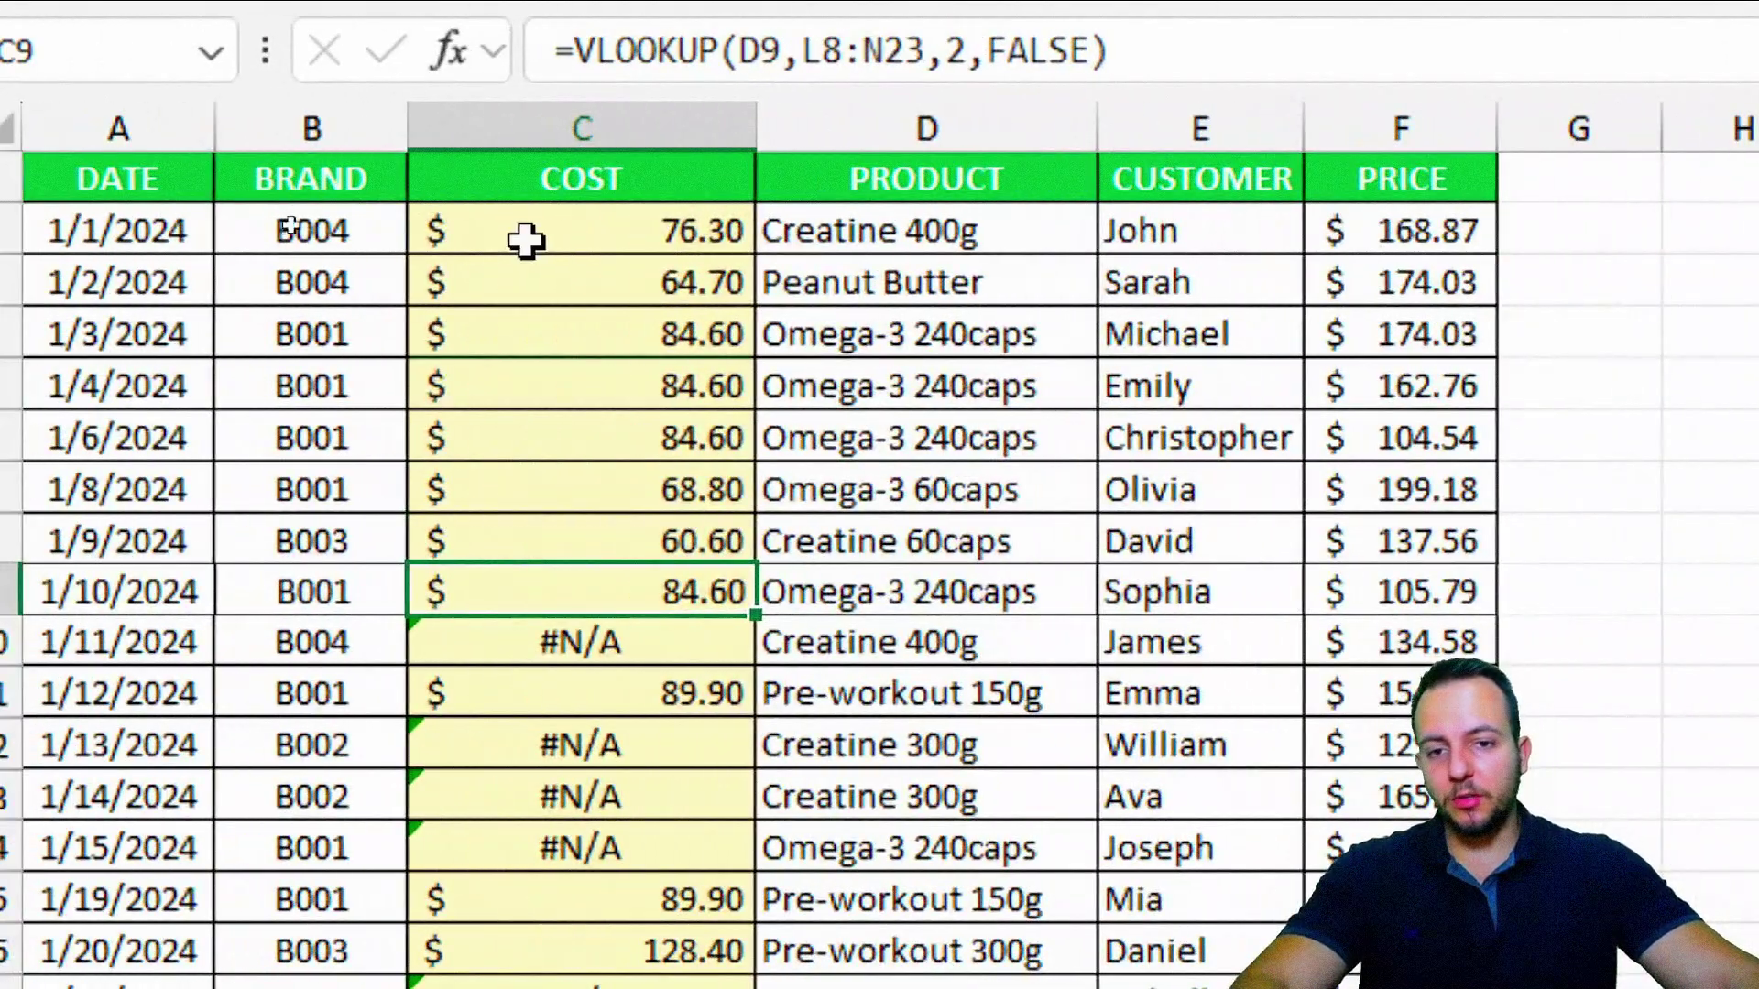
left_click(371, 237)
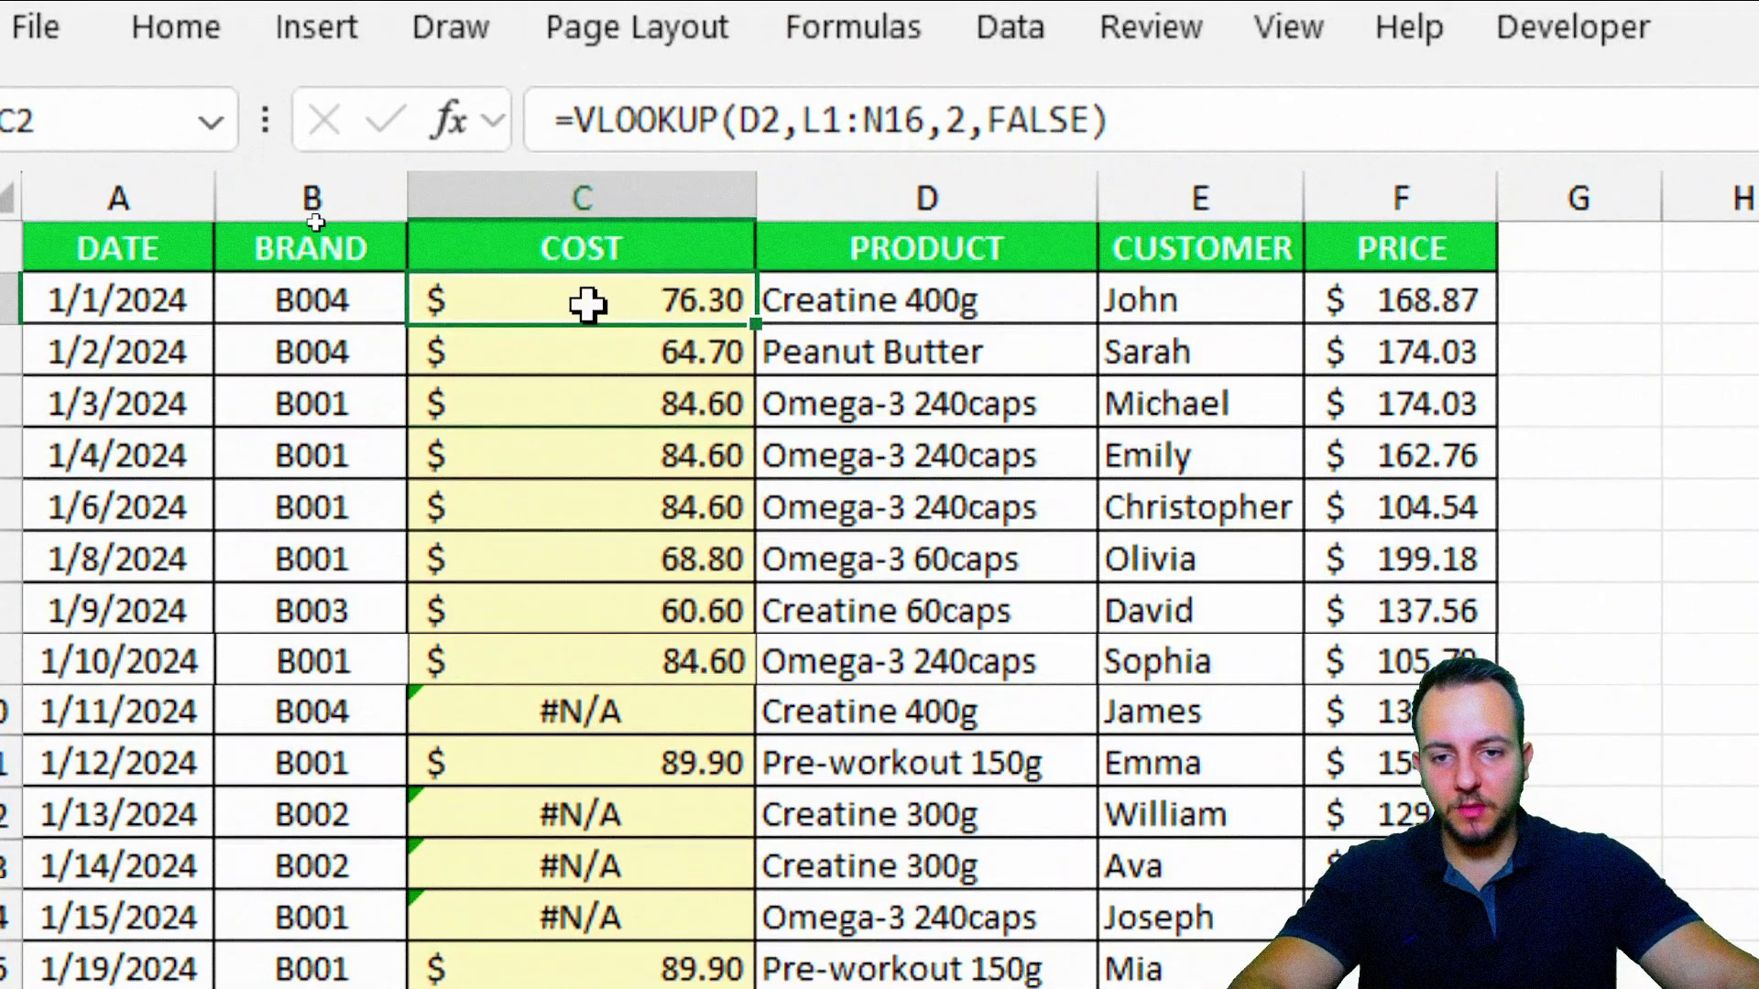
Lock C2's lookup range as $L$1:$N$16 so it still returns $76.30
double_click(586, 304)
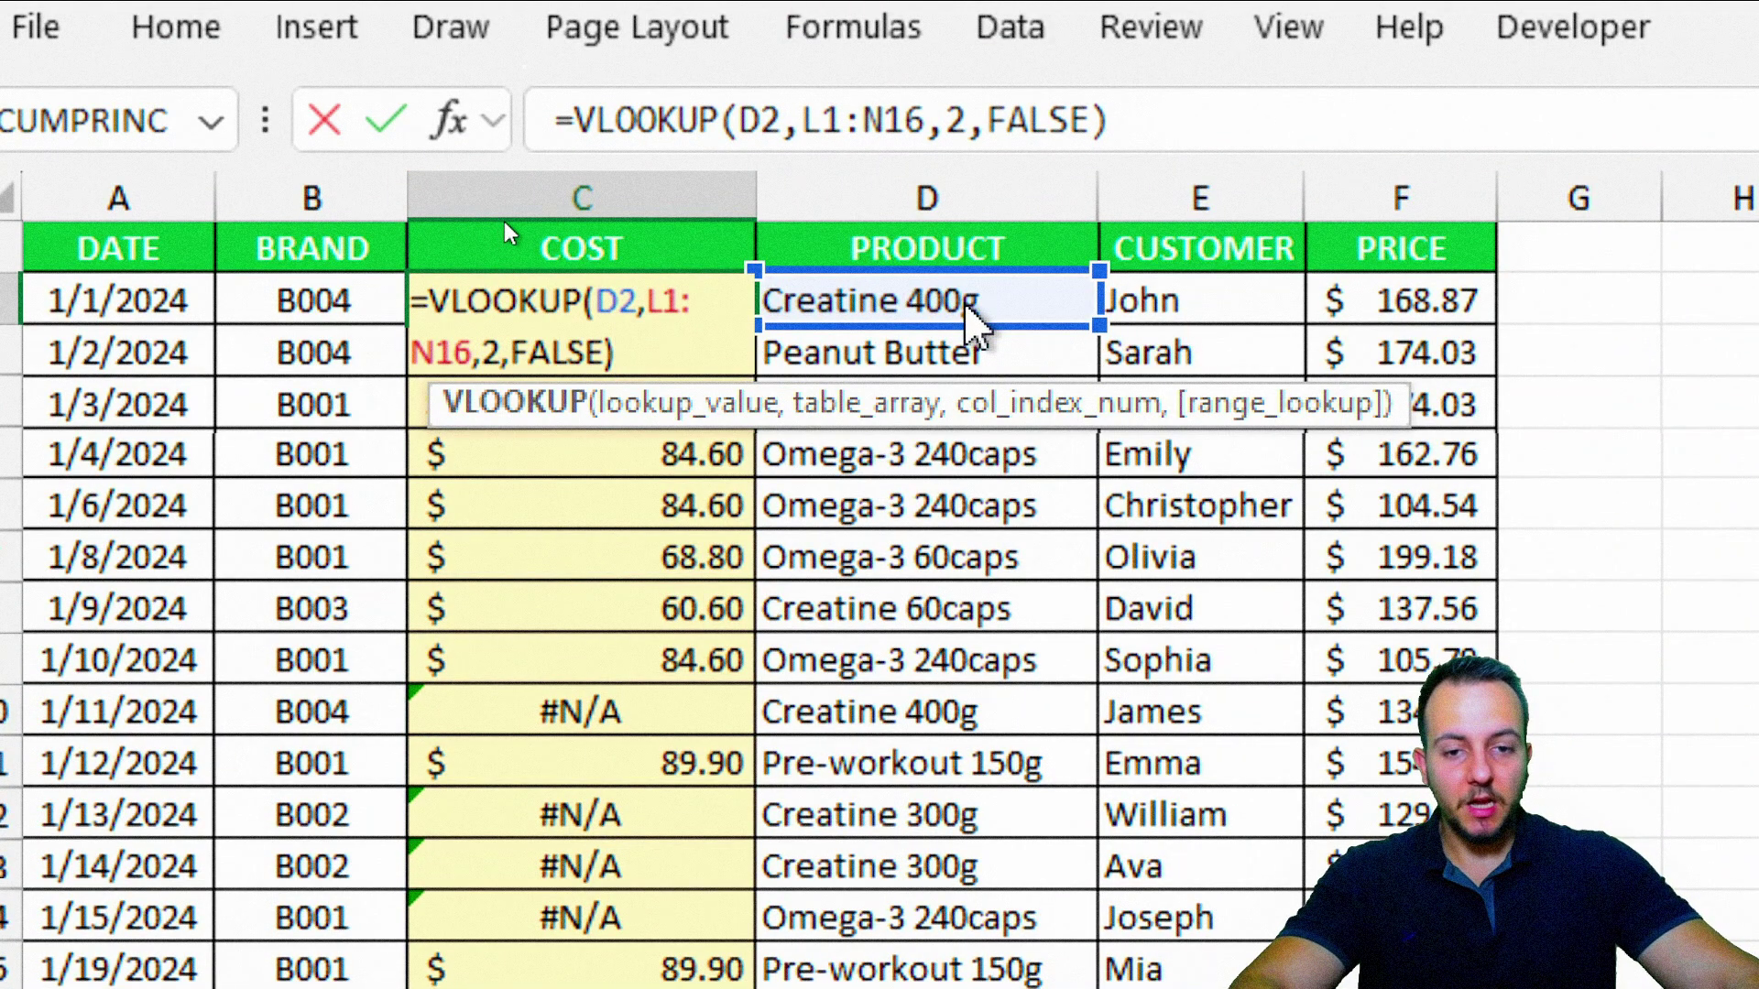
left_click_drag(964, 324, 900, 887)
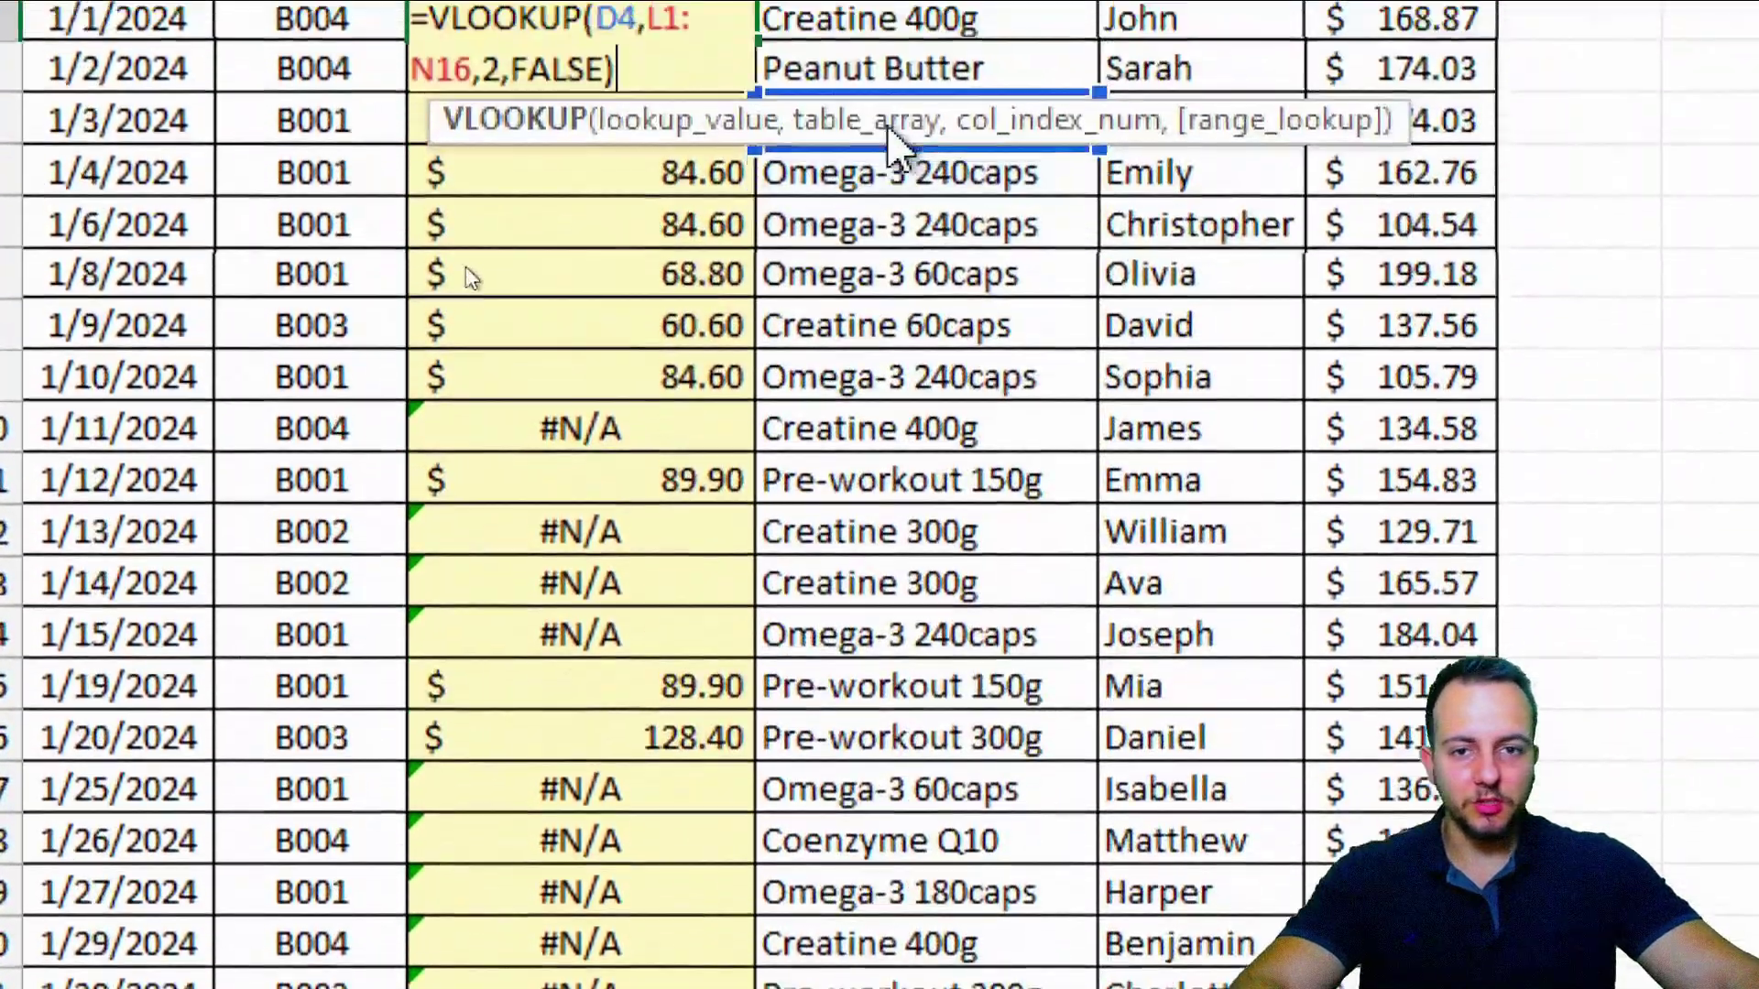
left_click_drag(901, 887, 897, 131)
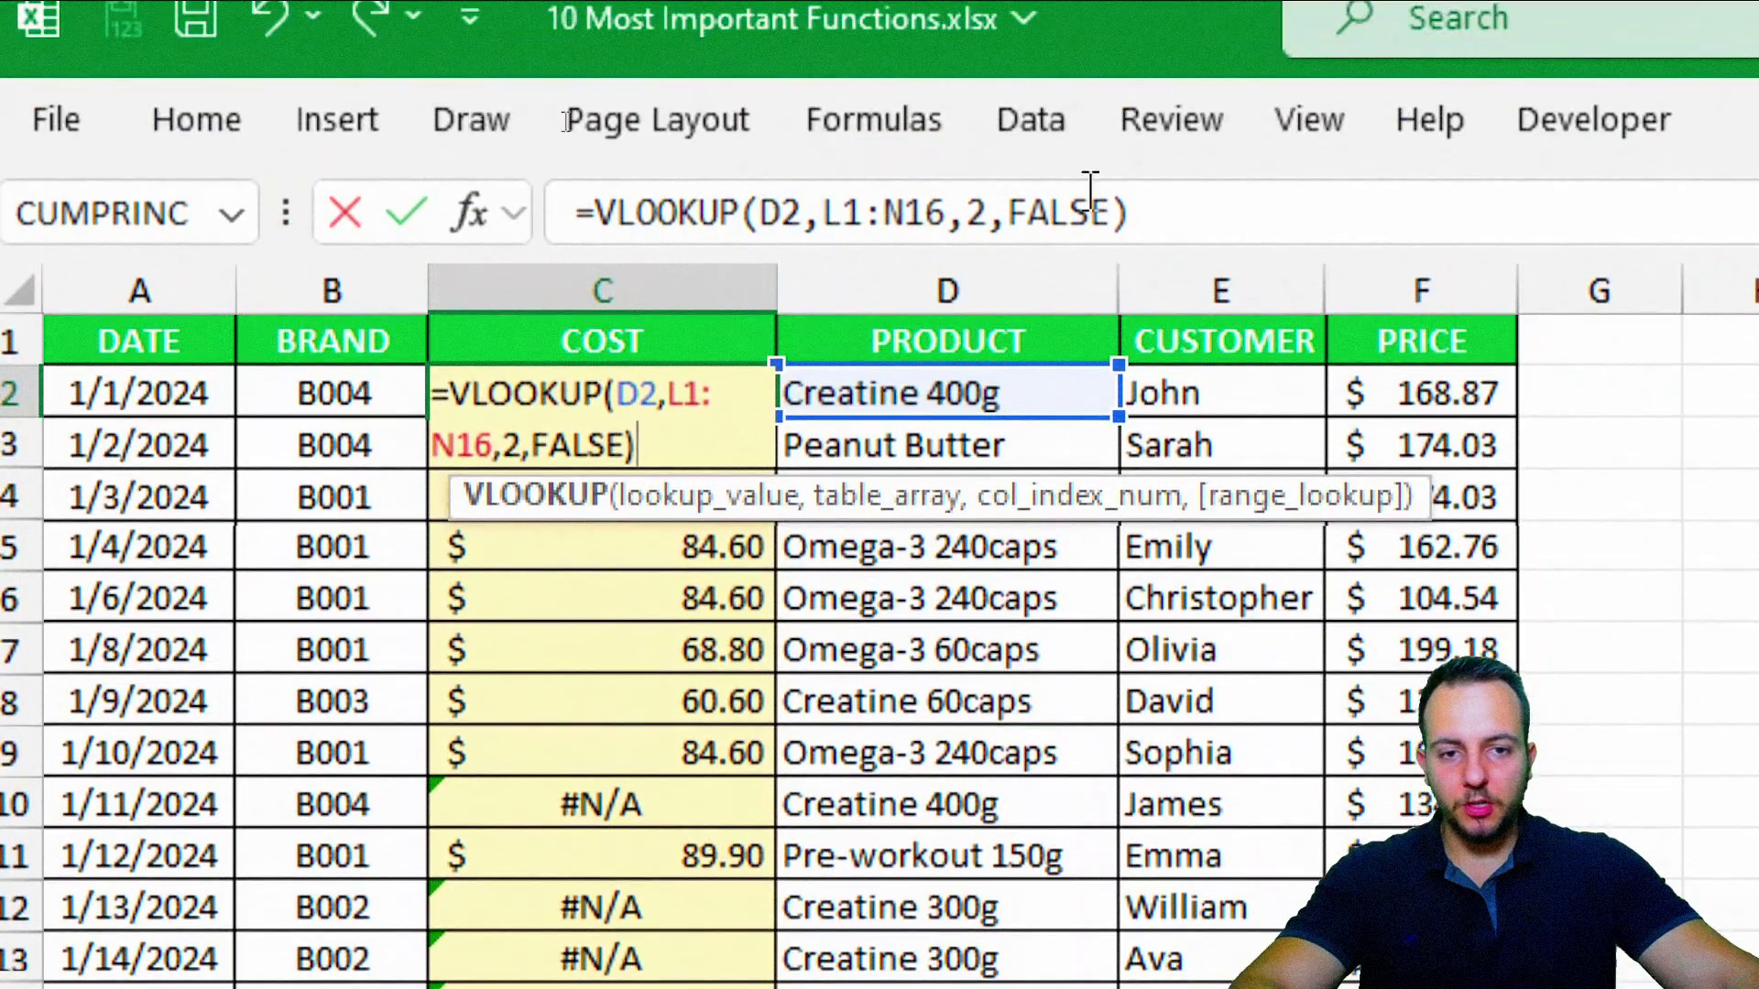
left_click(964, 195)
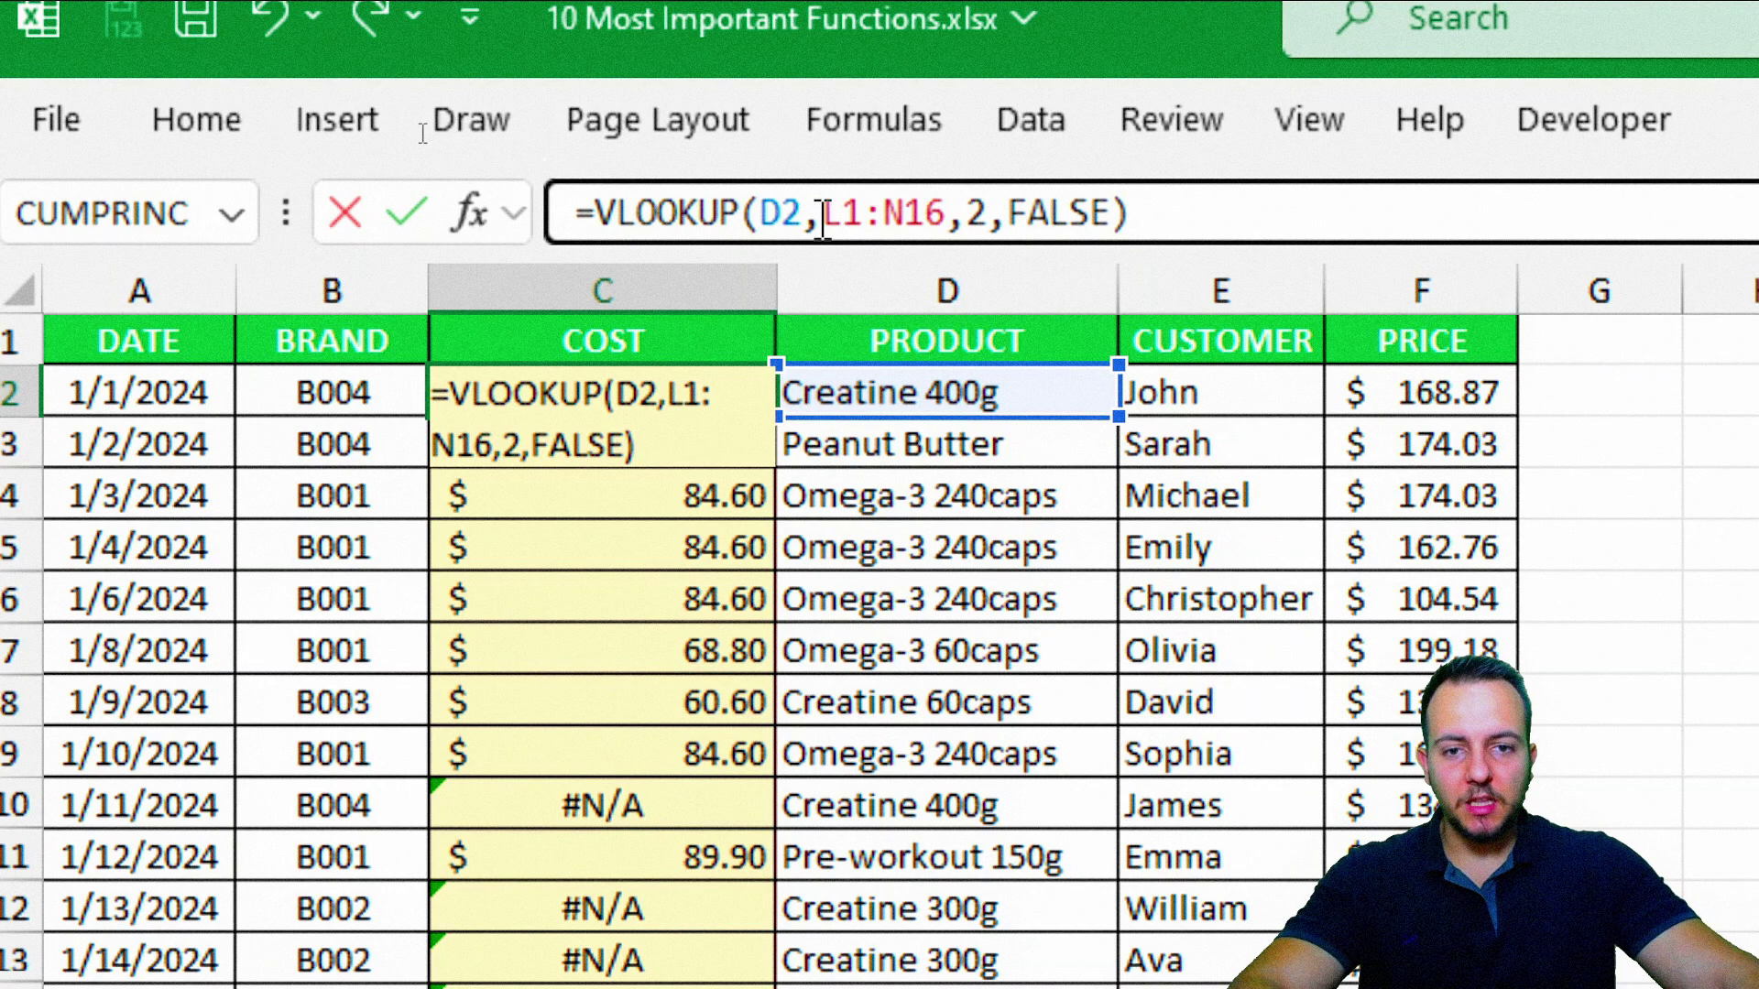
mouse_move(823, 220)
left_mouse_down()
mouse_move(862, 255)
mouse_move(966, 244)
left_mouse_up()
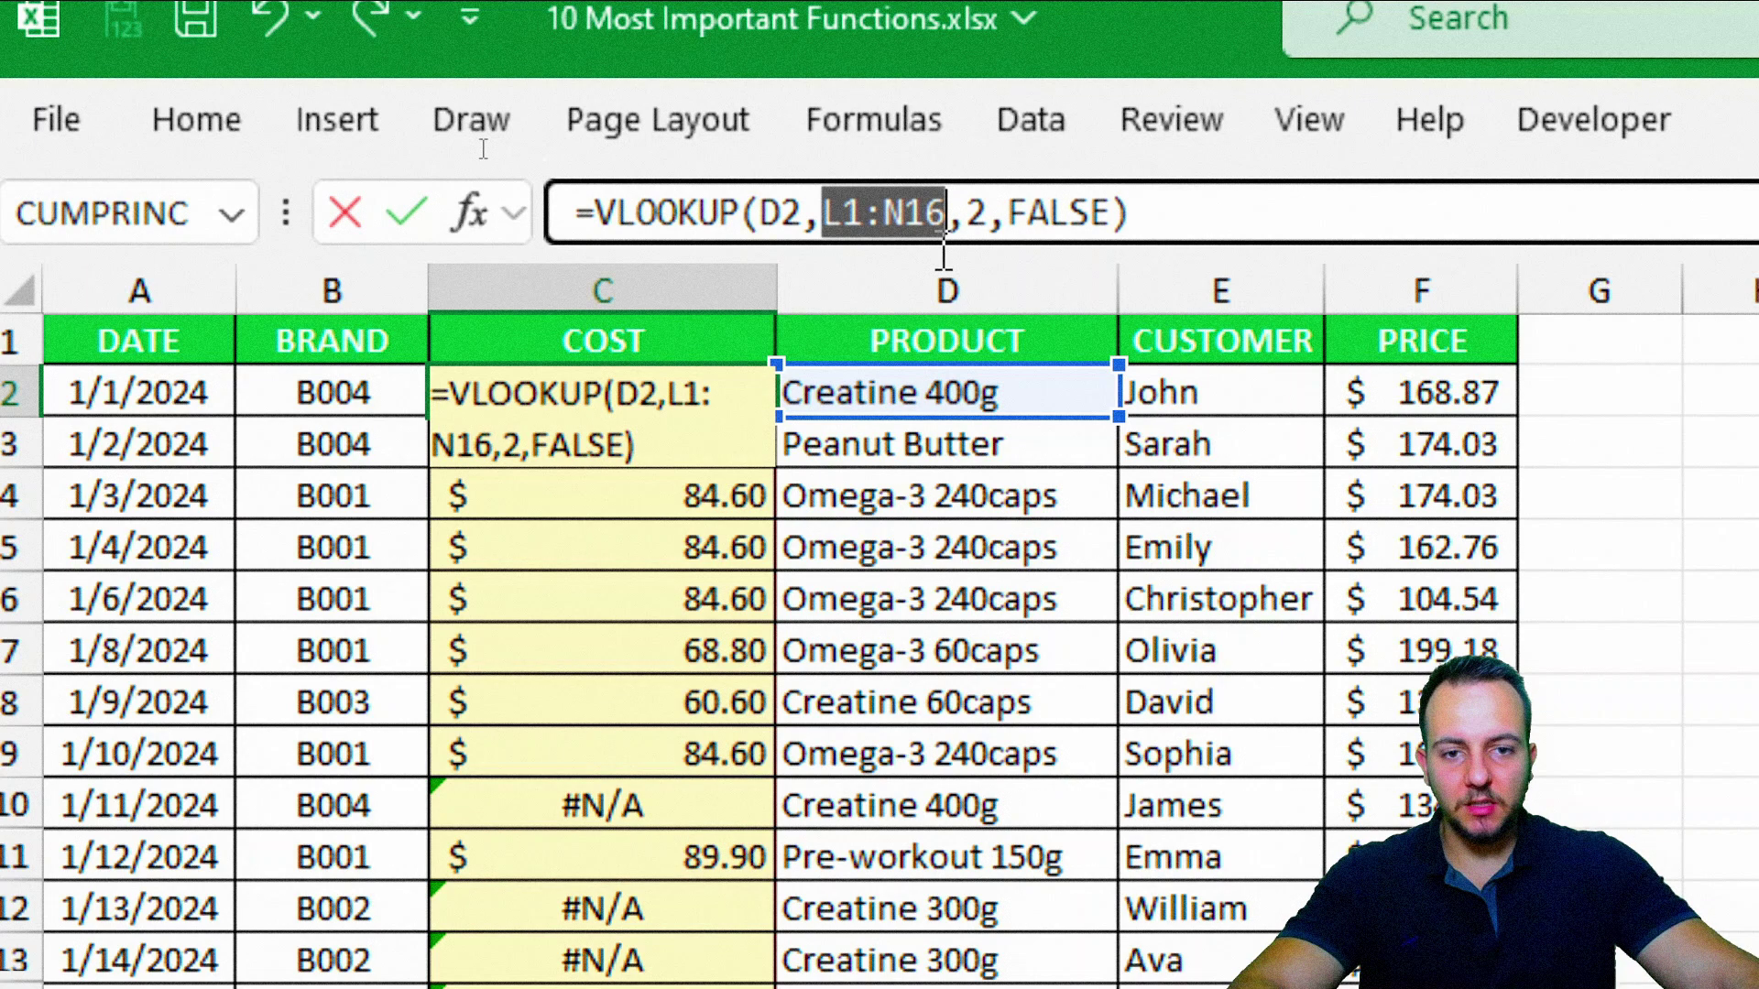
scroll(1511, 595, "right", 5)
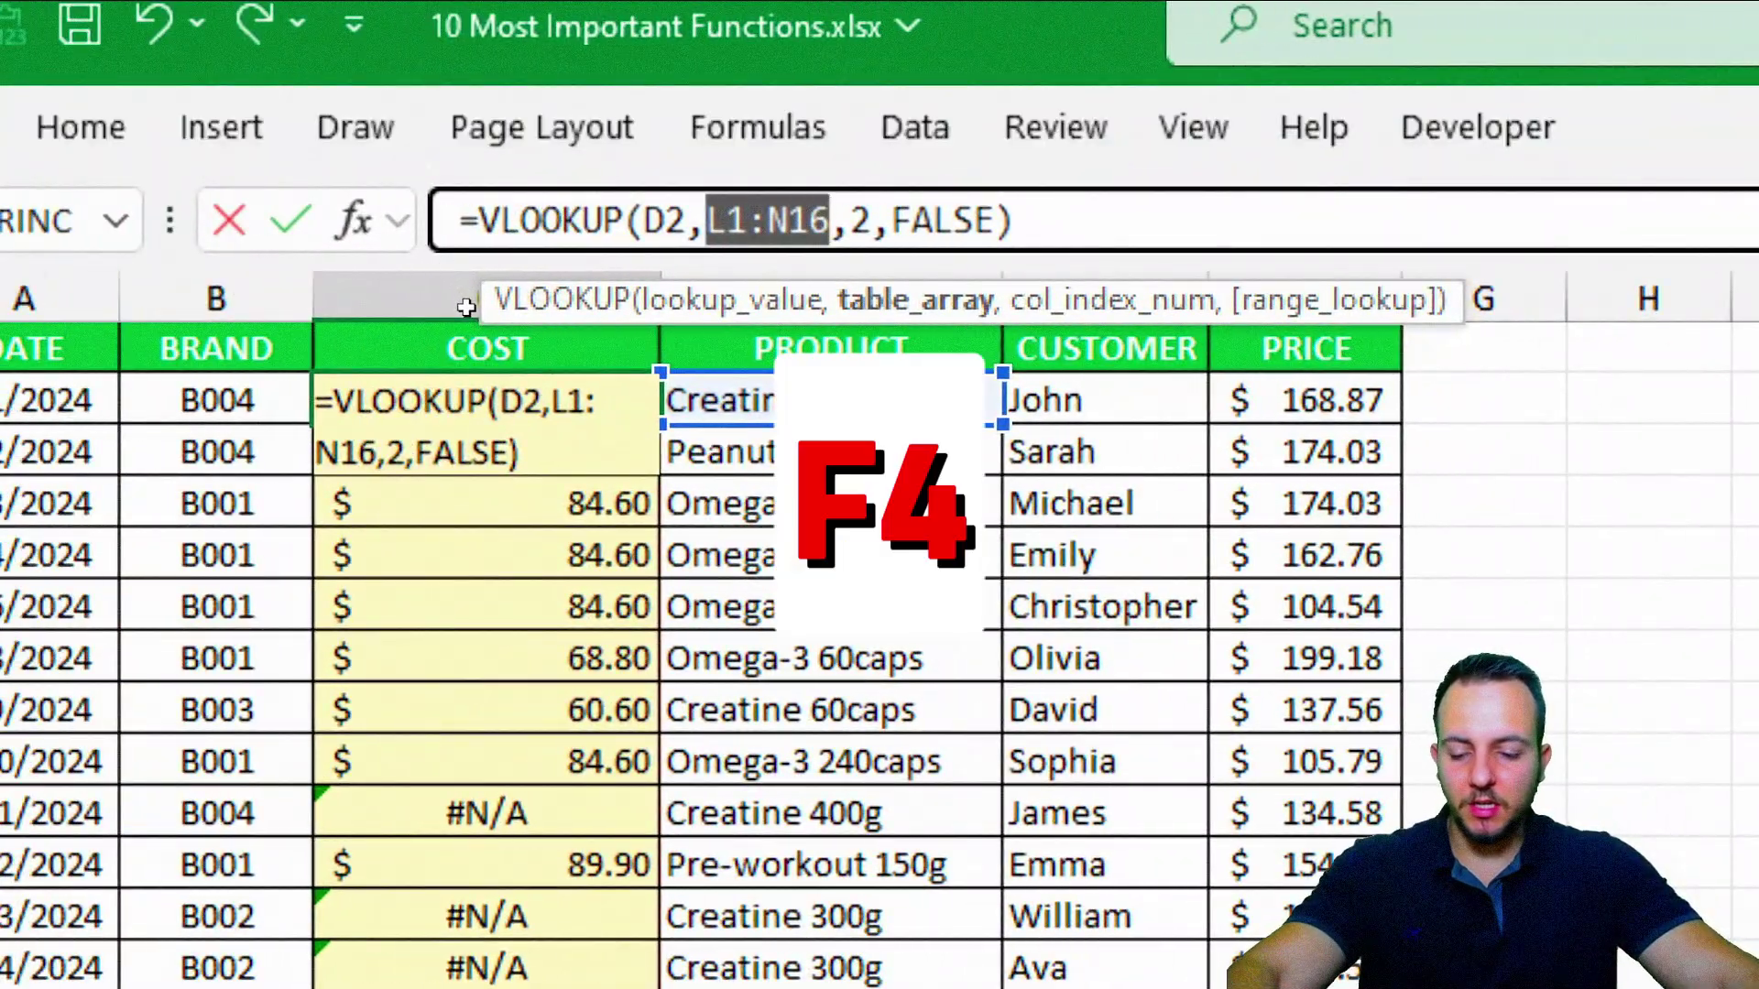
key("F4")
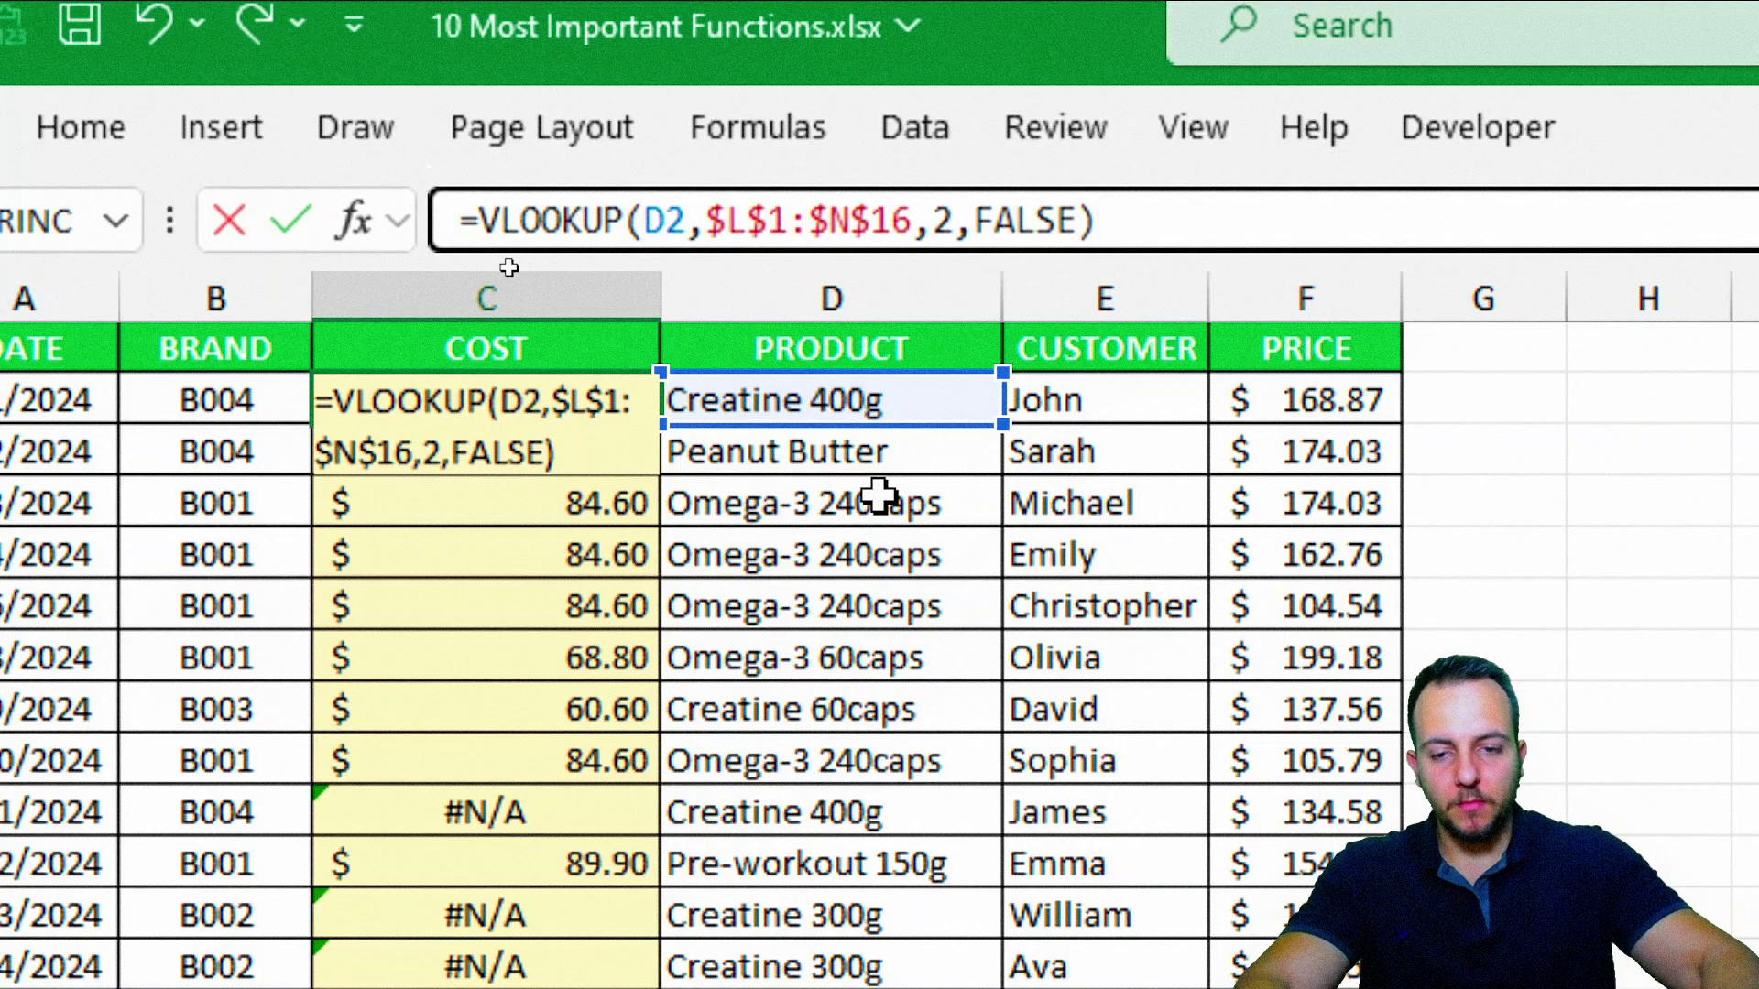
key("Return")
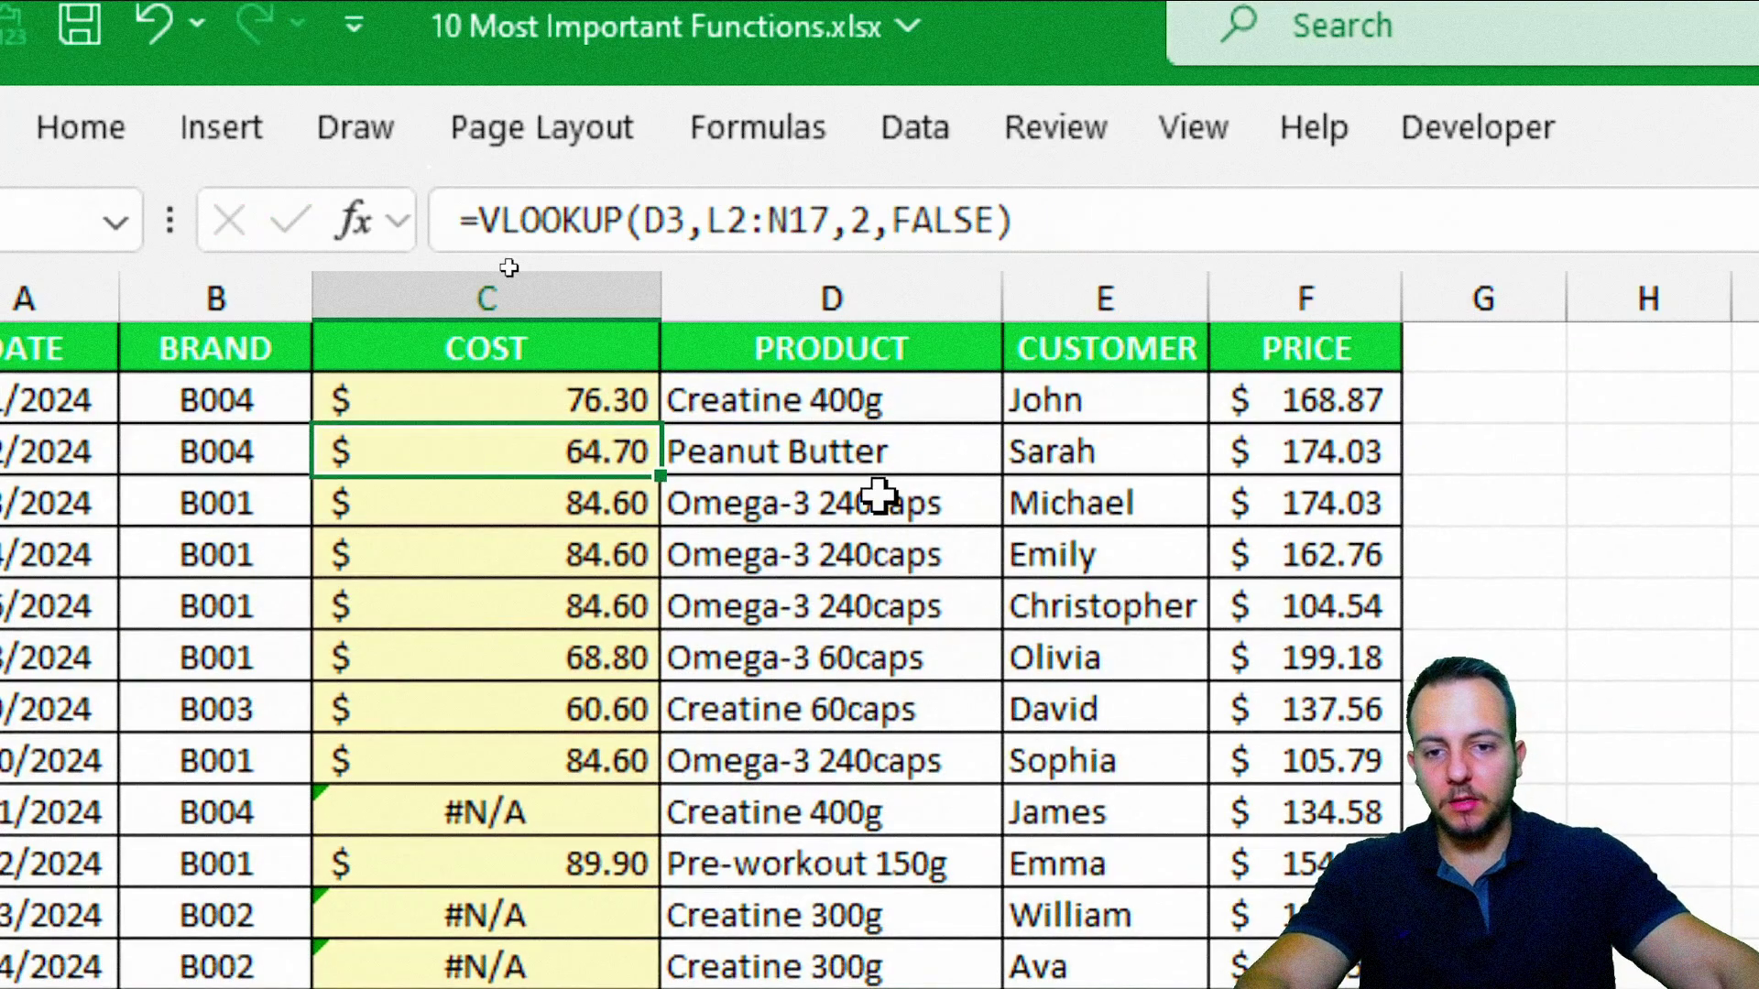
left_click(632, 403)
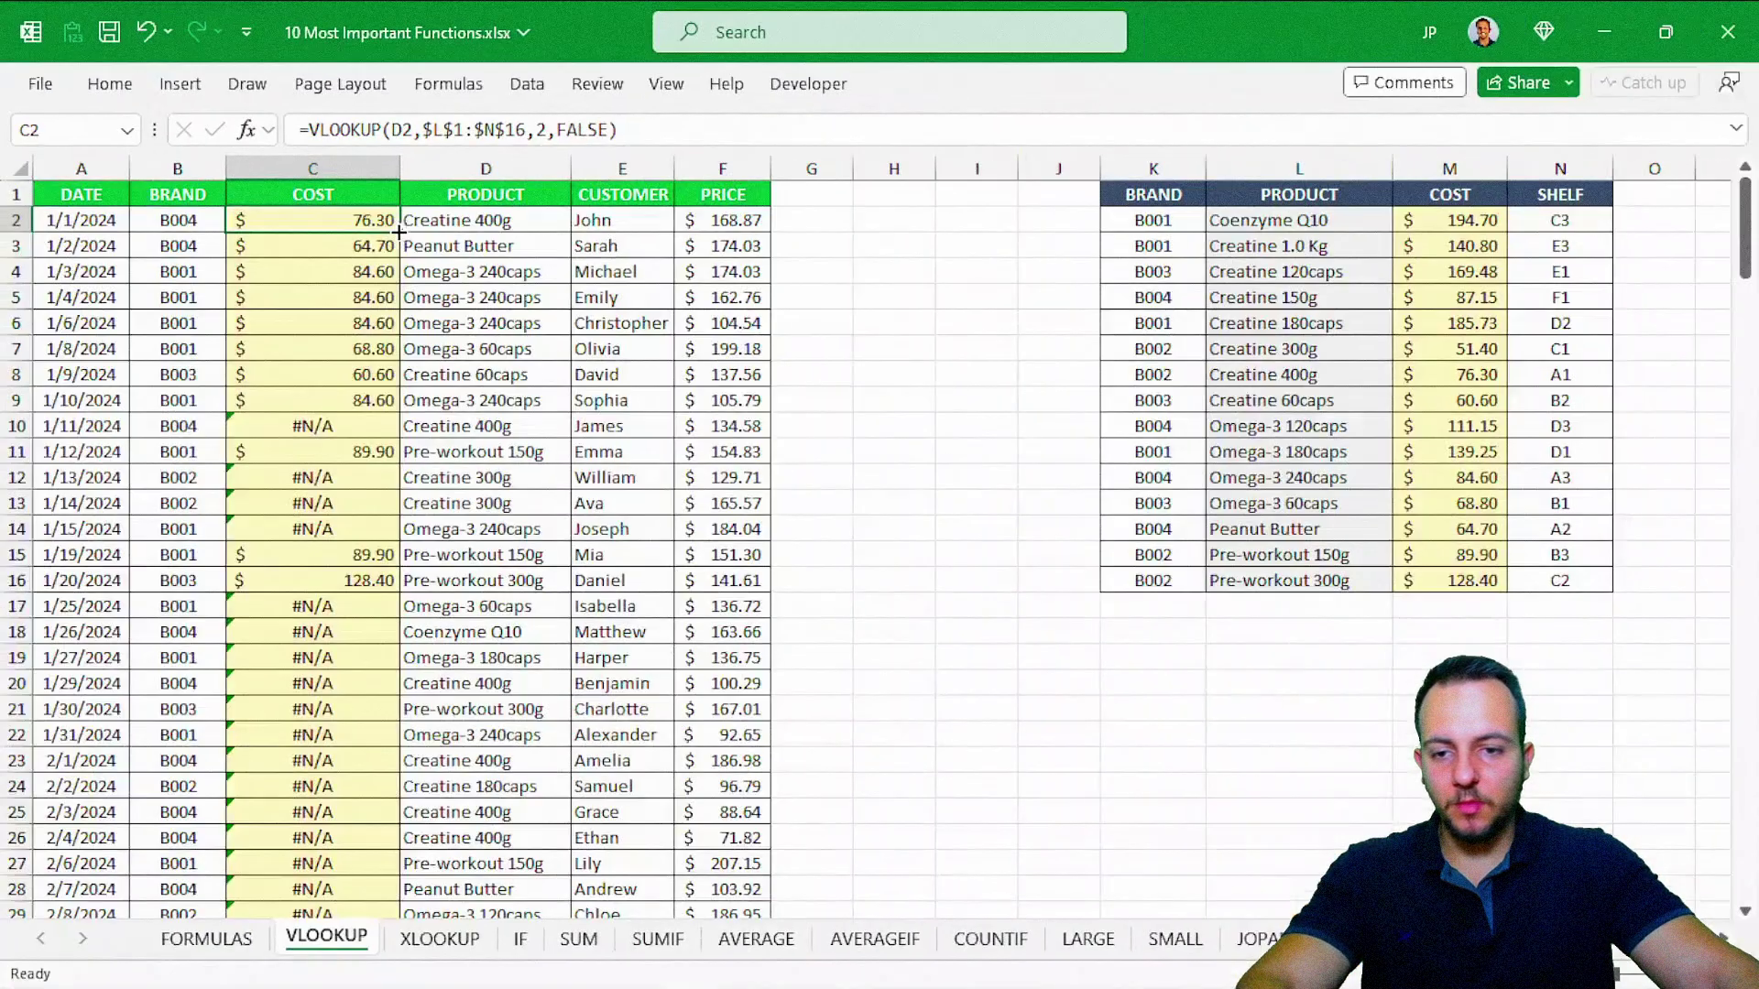
Autofill the absolute-range cost formula down column C and check that every row shows a cost
double_click(659, 424)
scroll(619, 392, "down", 2)
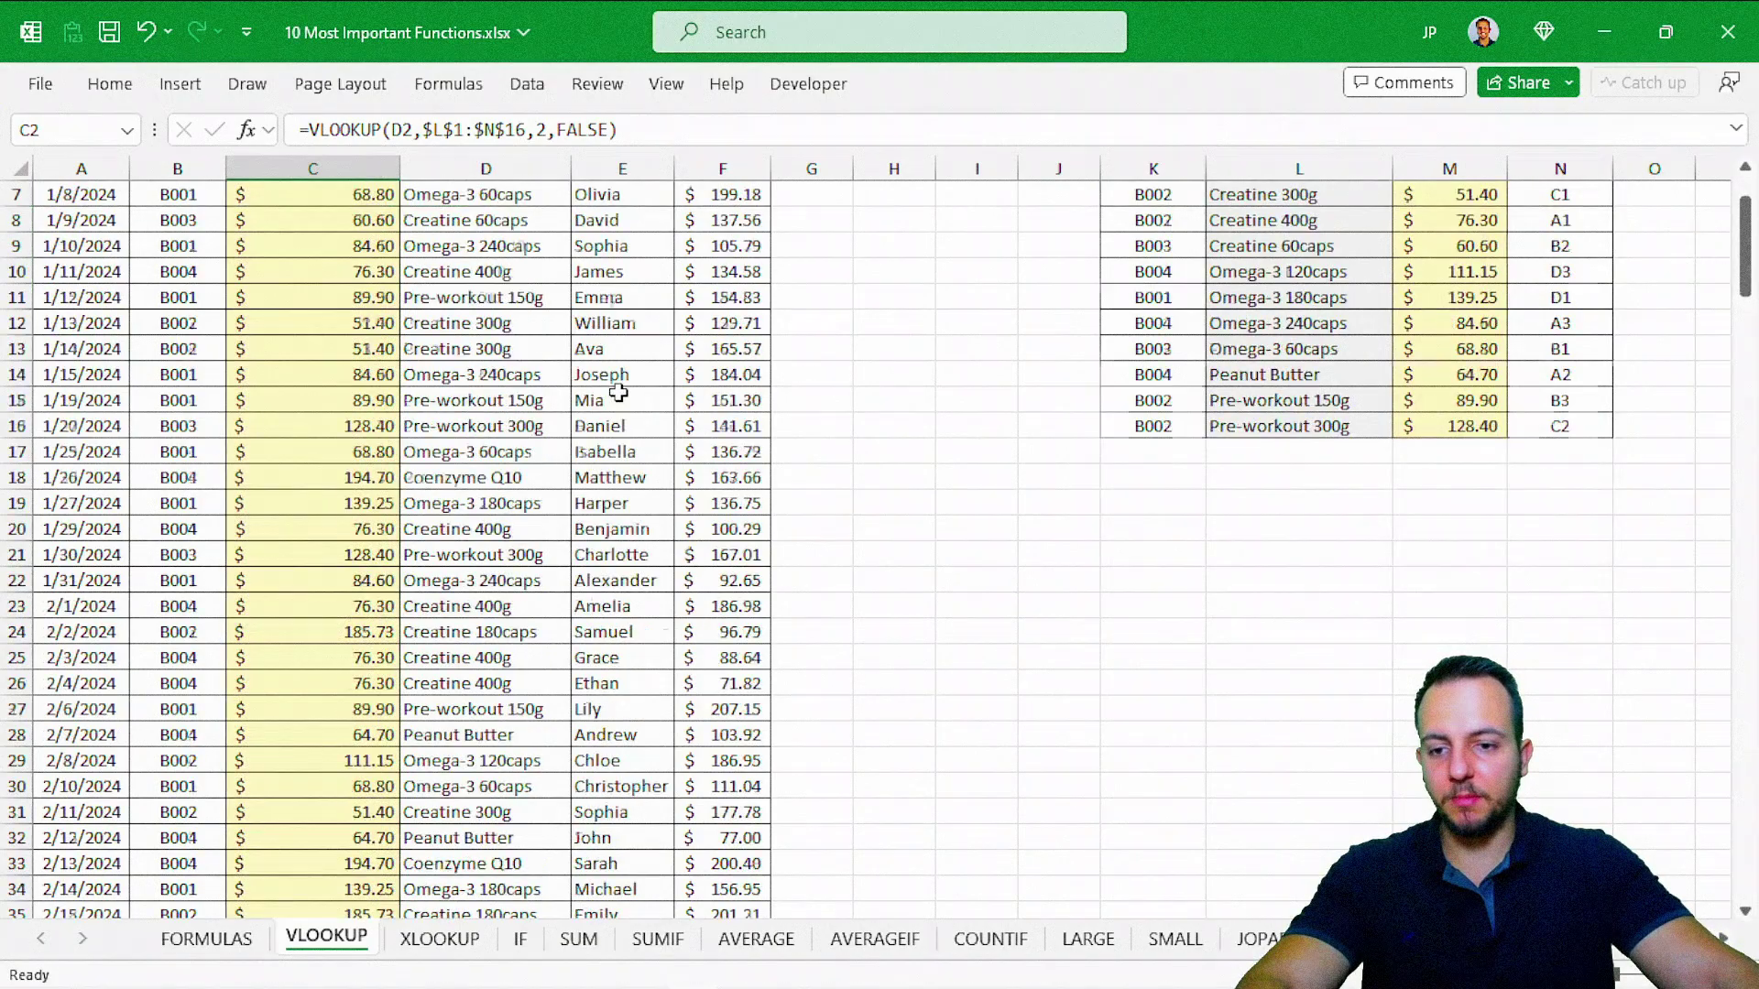
scroll(618, 392, "down", 10)
scroll(619, 399, "down", 12)
scroll(618, 403, "down", 10)
scroll(622, 406, "down", 5)
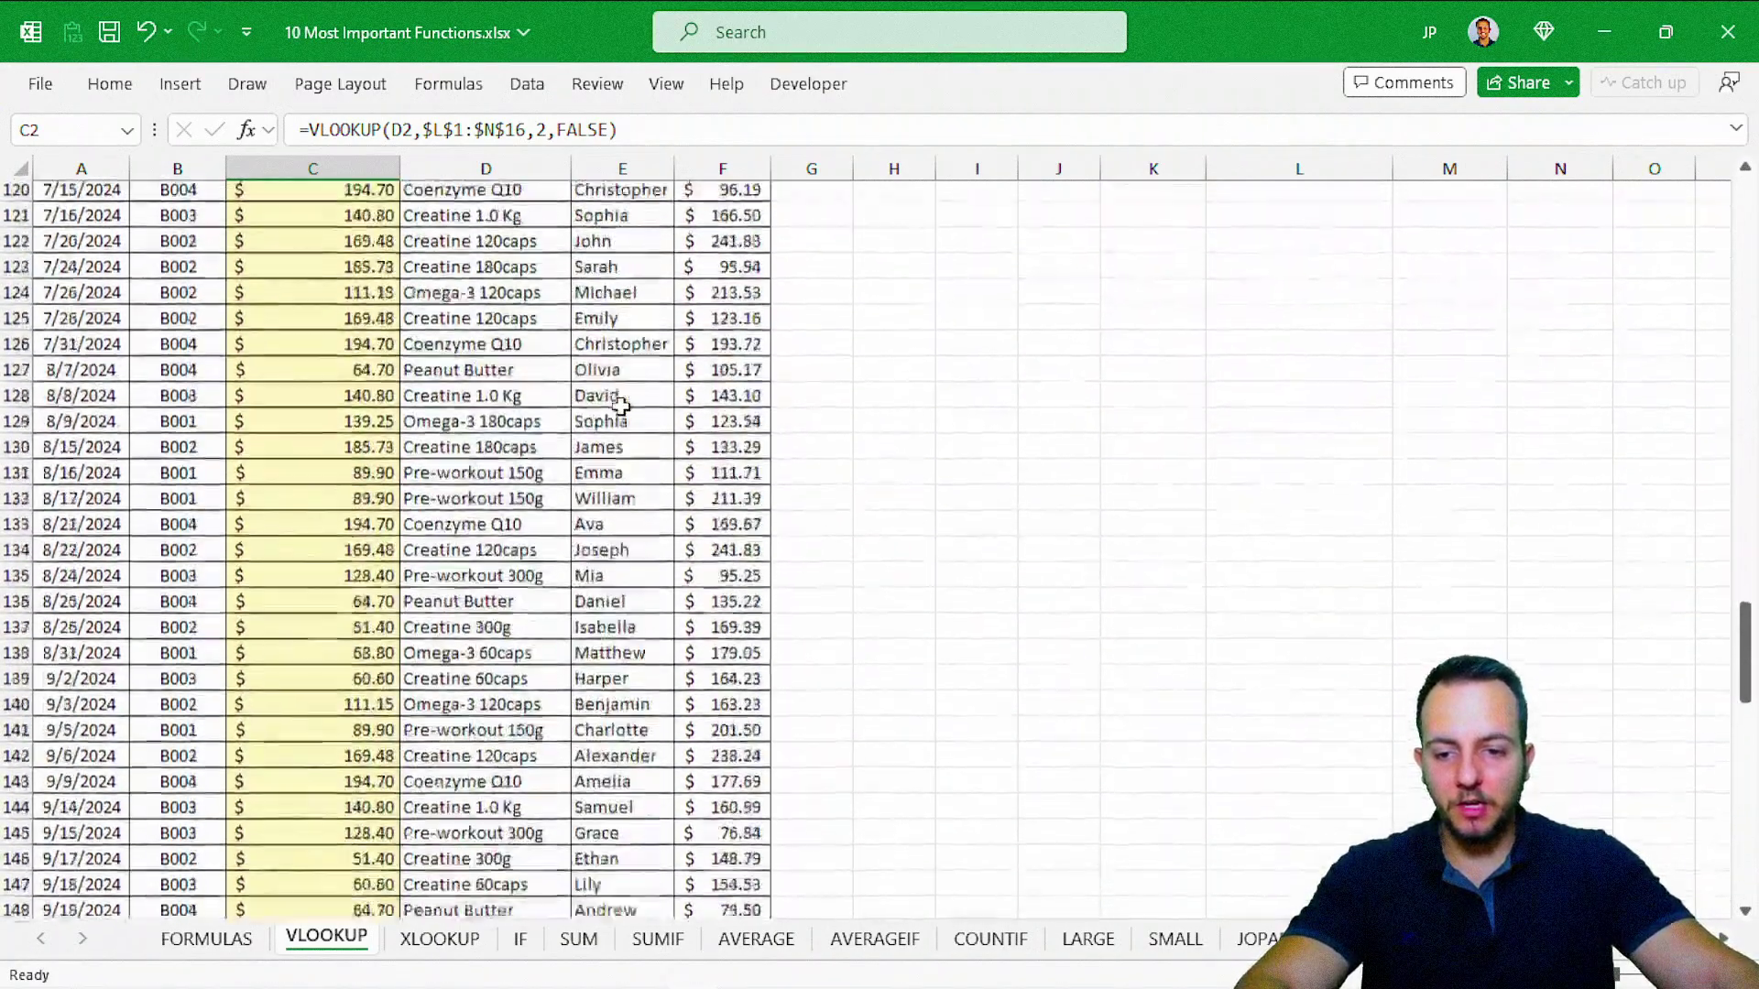
scroll(621, 406, "down", 16)
scroll(621, 406, "down", 4)
scroll(621, 406, "up", 18)
scroll(621, 405, "up", 13)
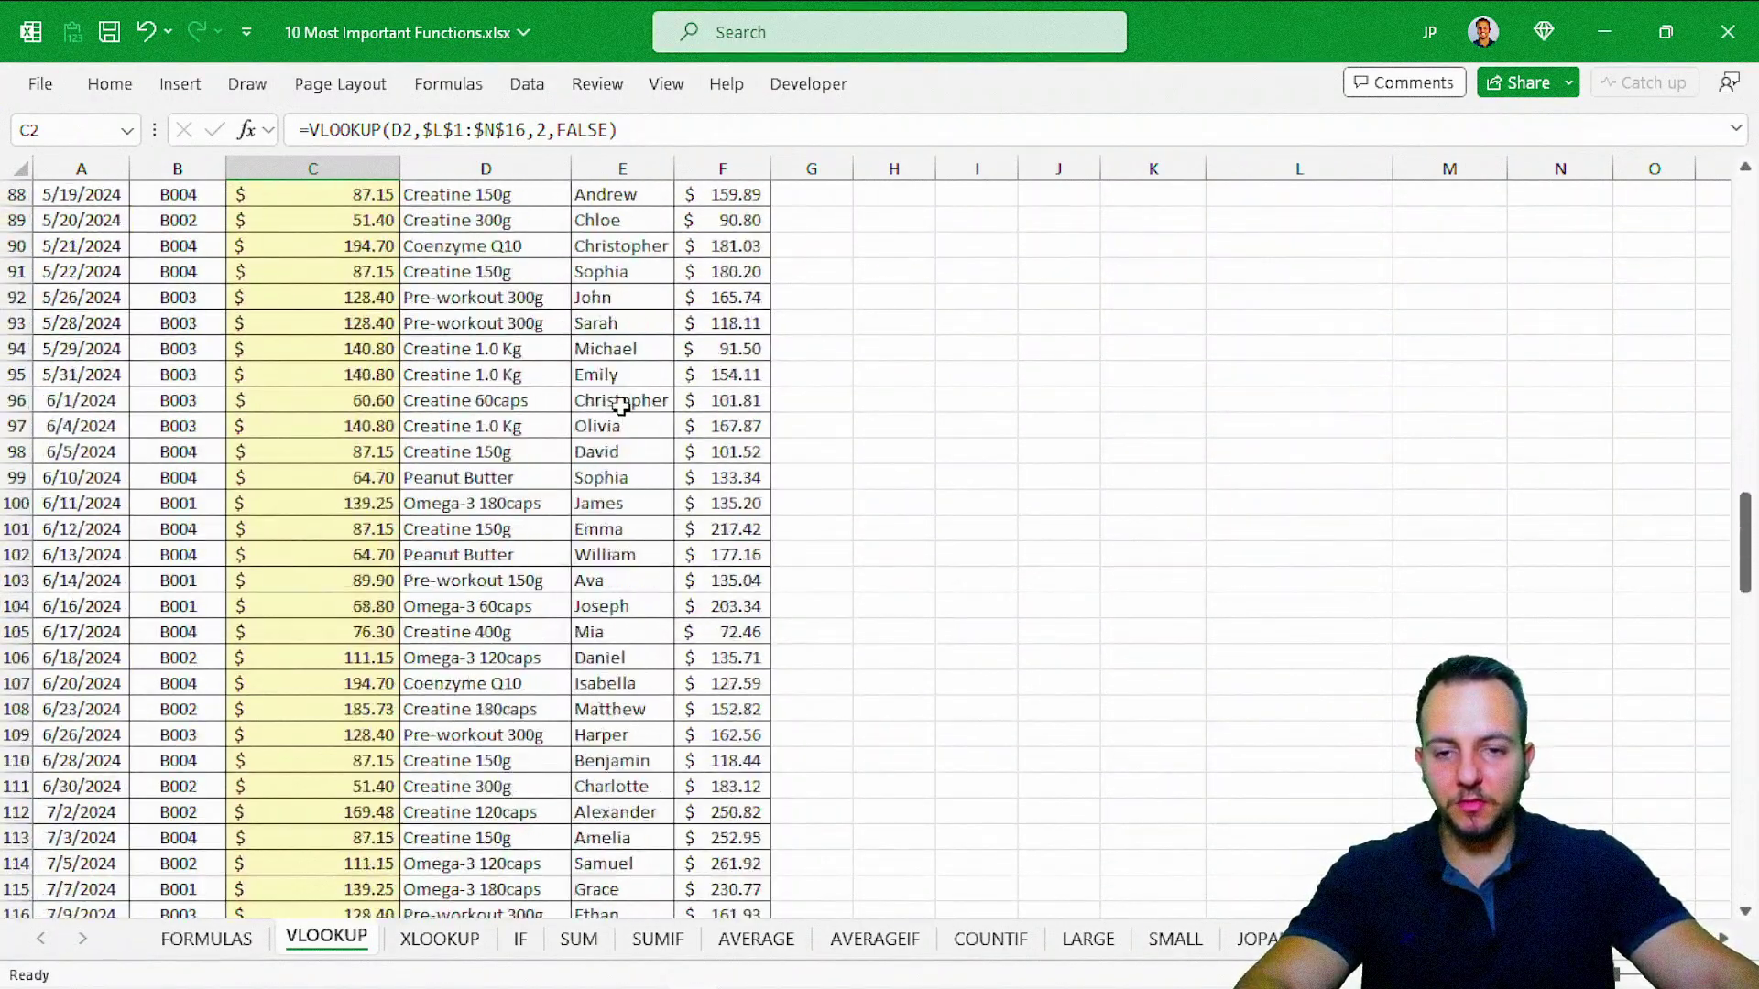
scroll(550, 398, "up", 13)
scroll(491, 393, "up", 16)
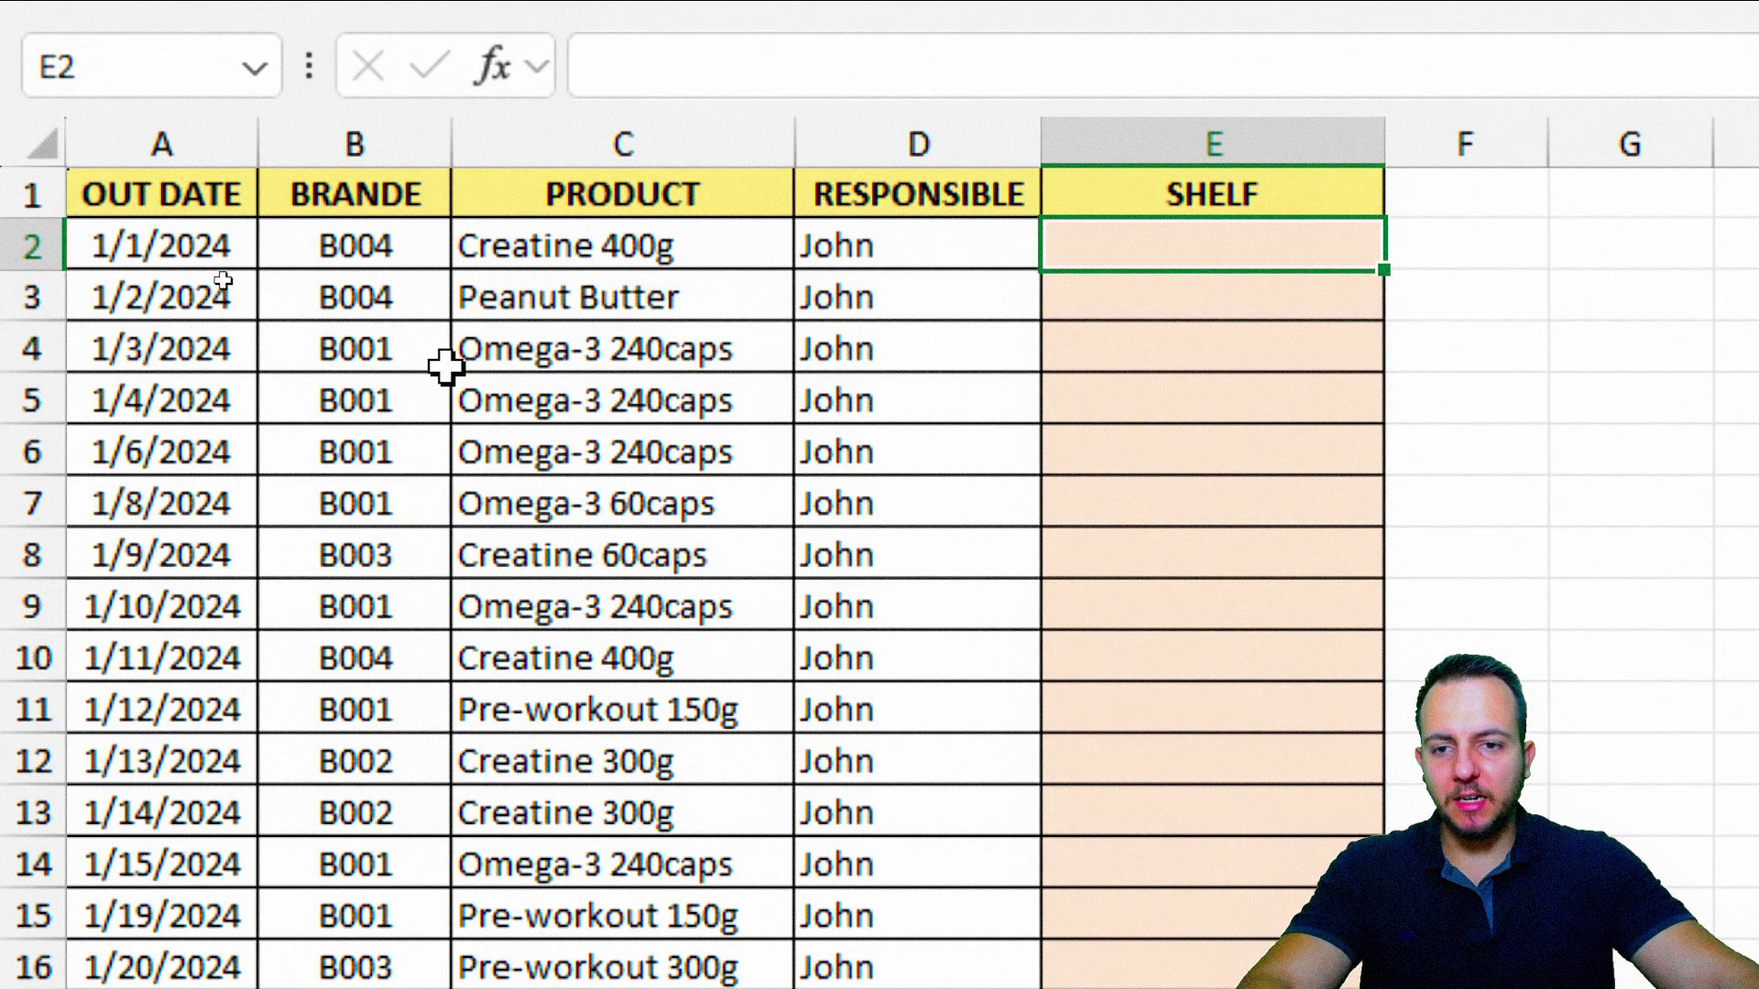
Correct the B1 header from BRANDE to BRAND
left_click(188, 140)
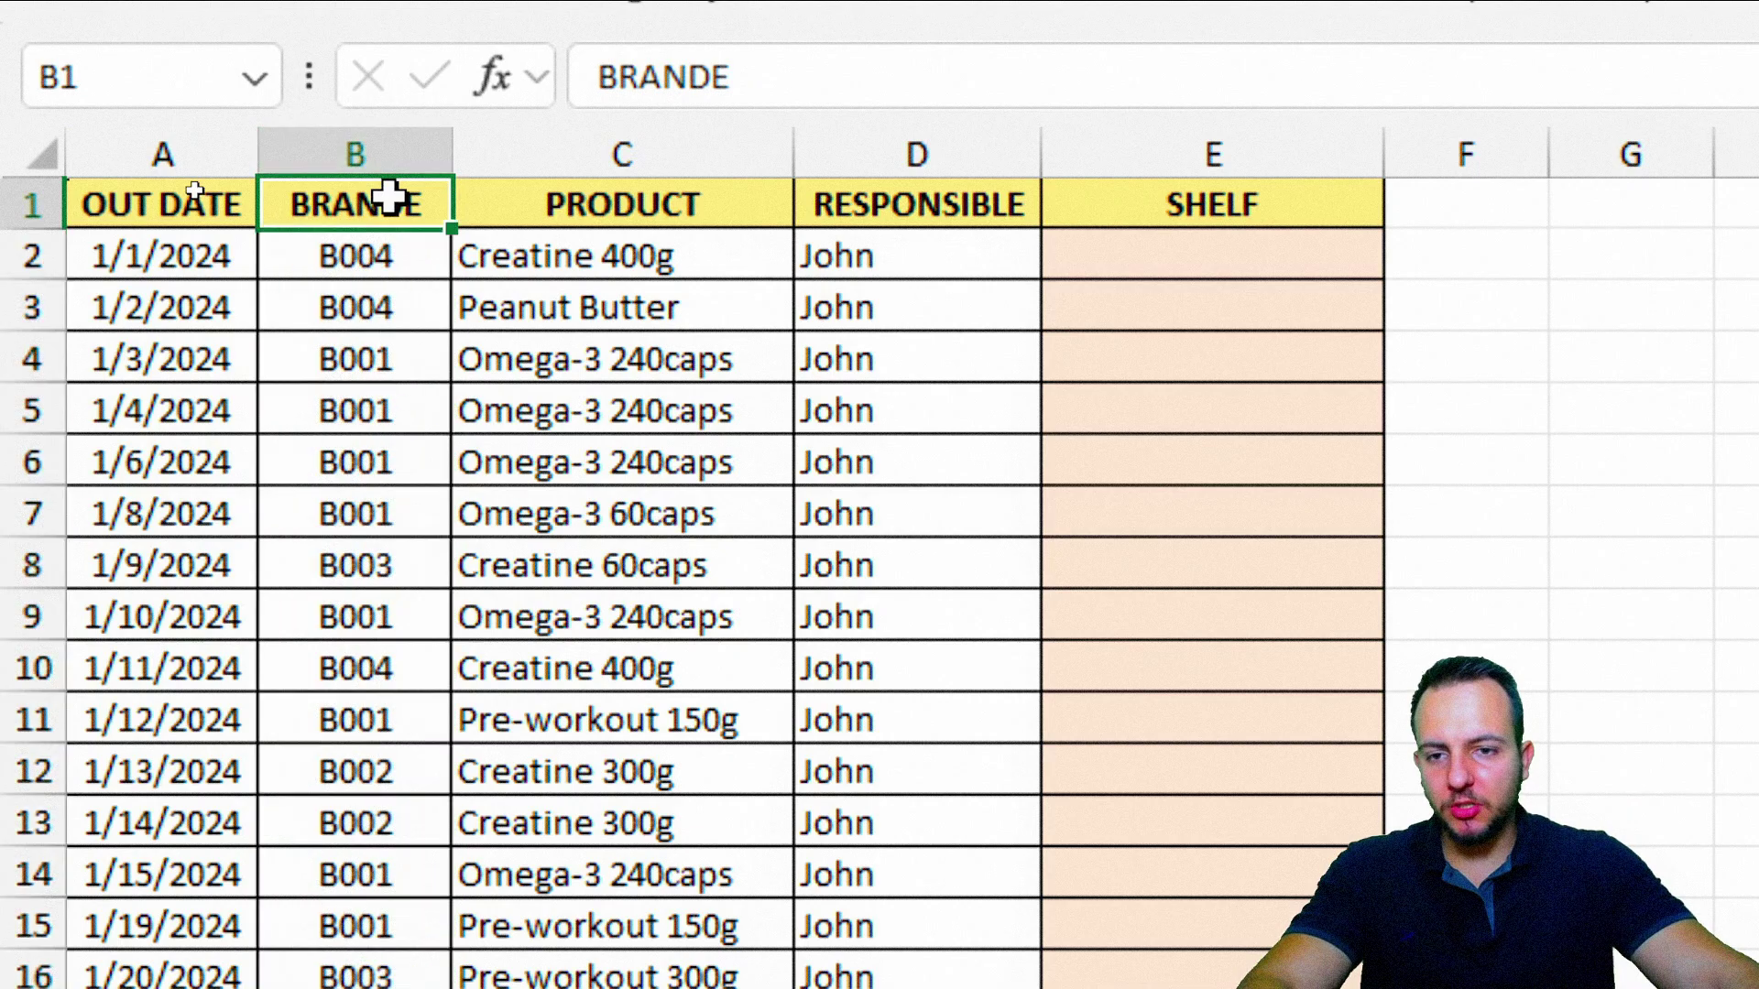
double_click(385, 206)
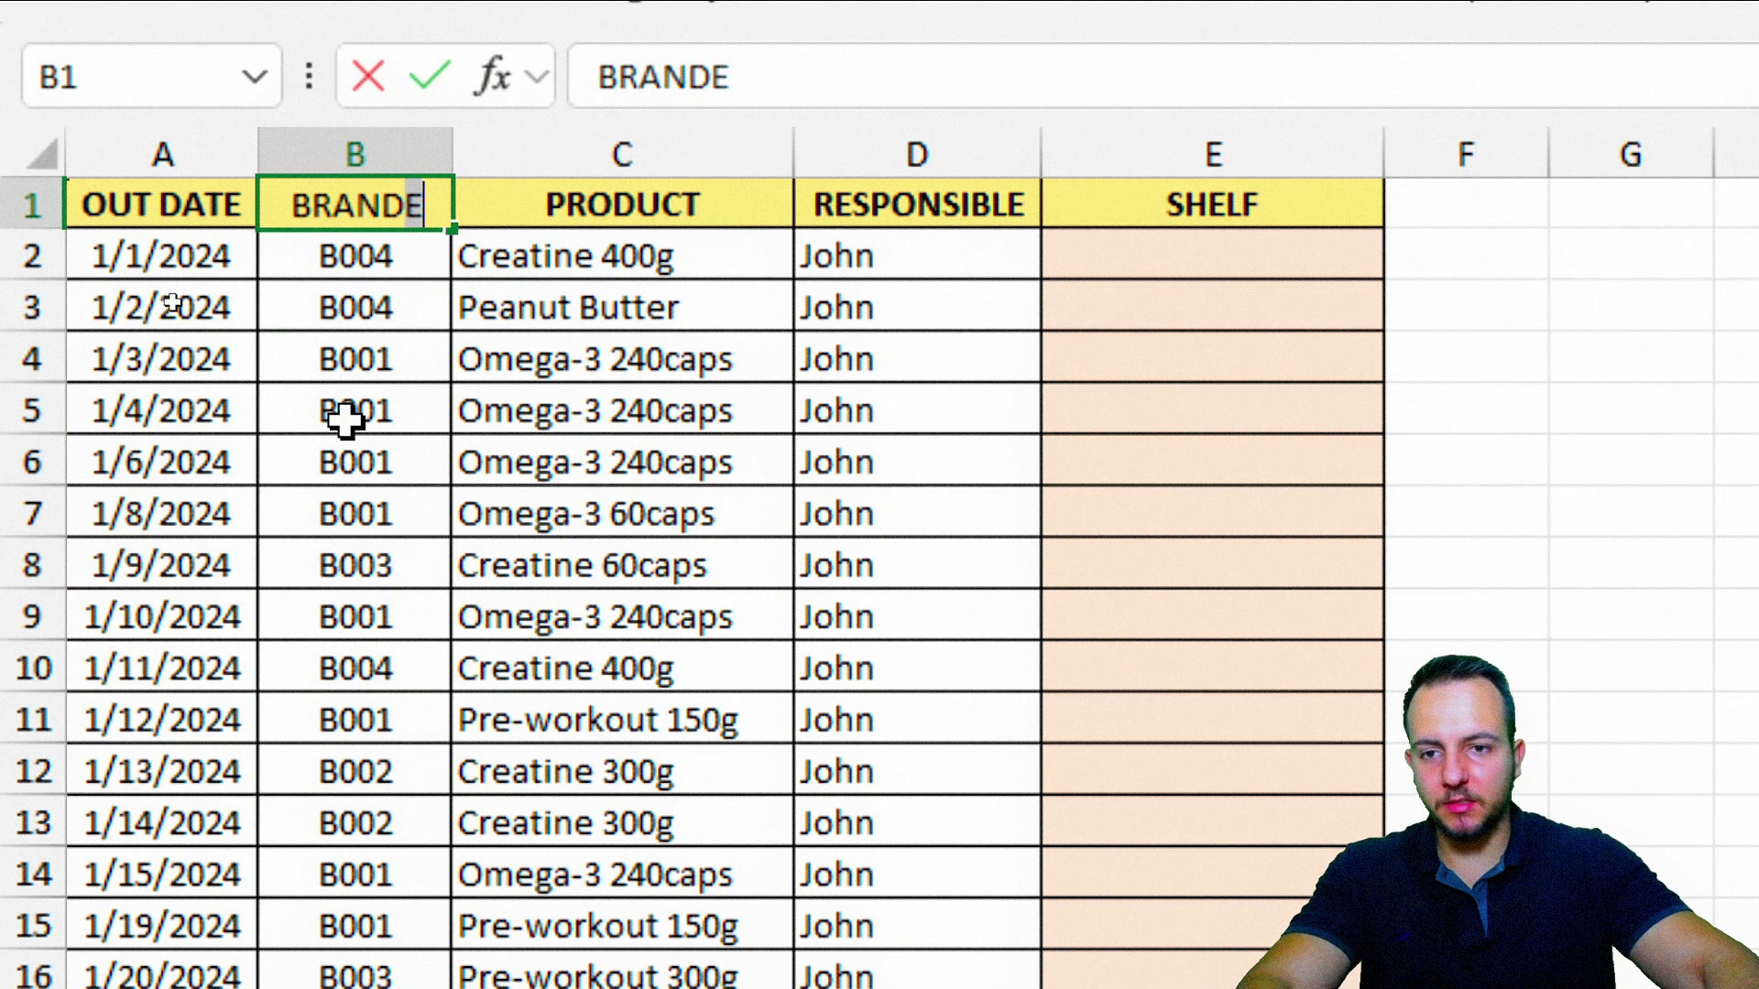
key("BackSpace")
key("Return")
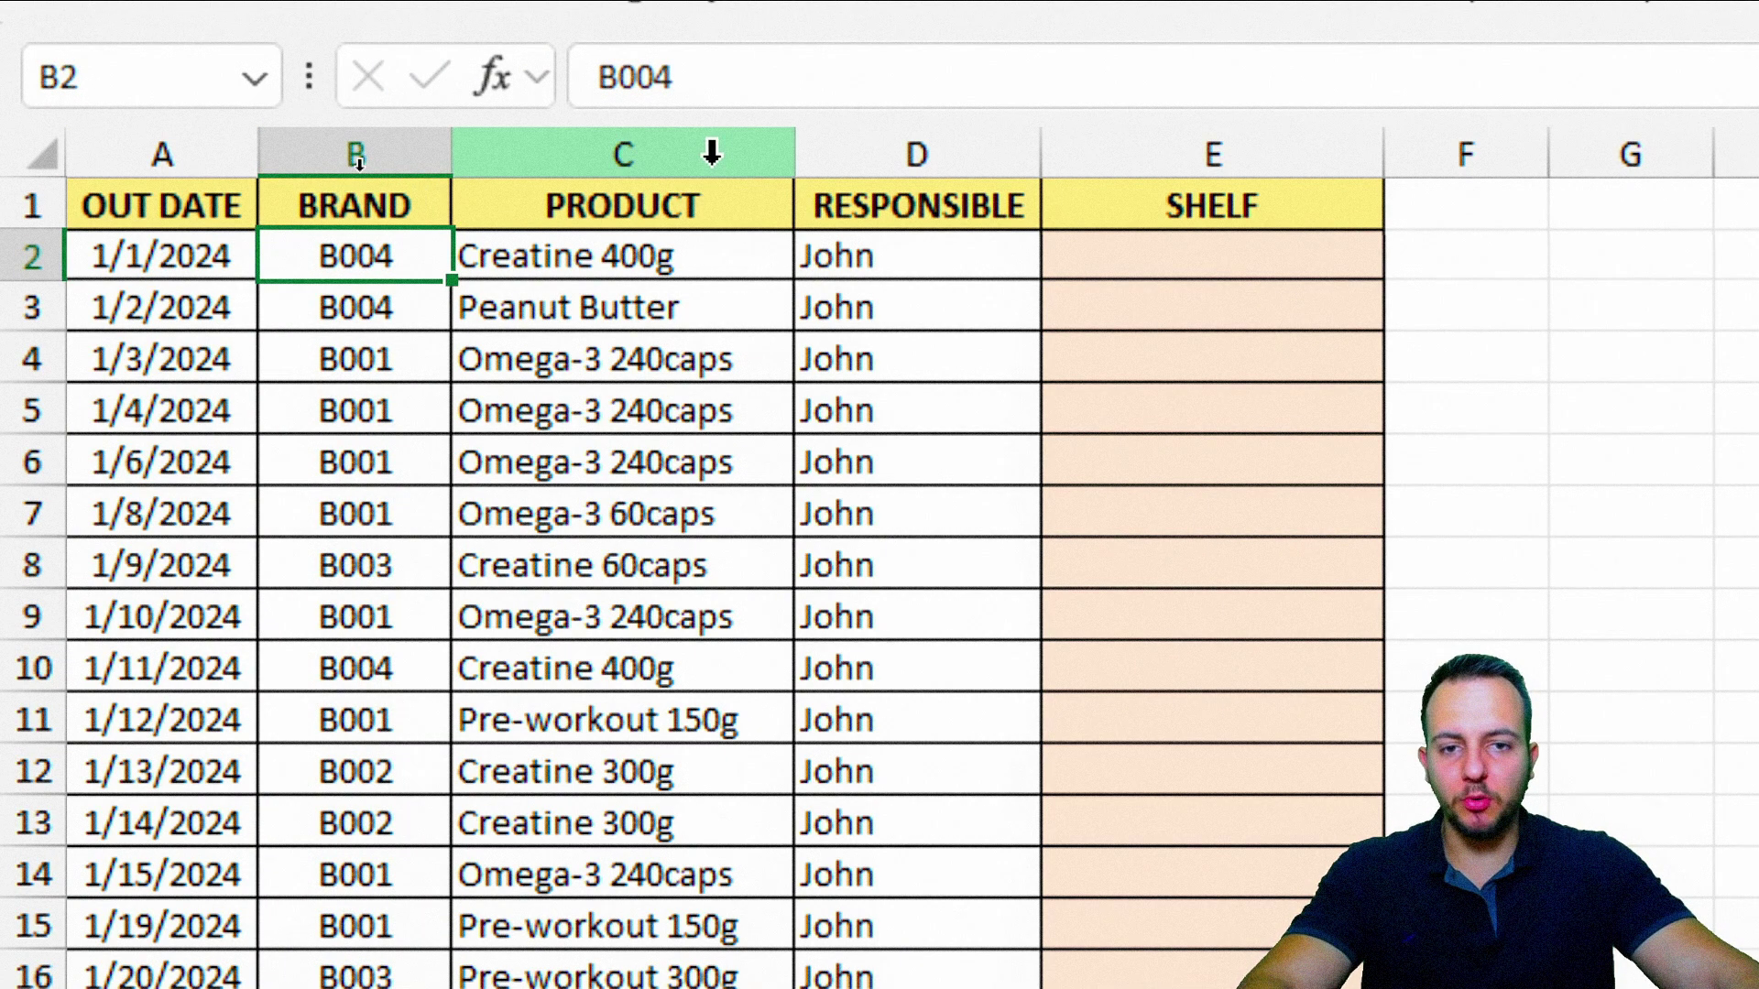
Point out the PRODUCT, RESPONSIBLE and SHELF columns, ending on cell E2 of the empty SHELF column
left_click(711, 152)
left_click(906, 152)
left_click(1170, 137)
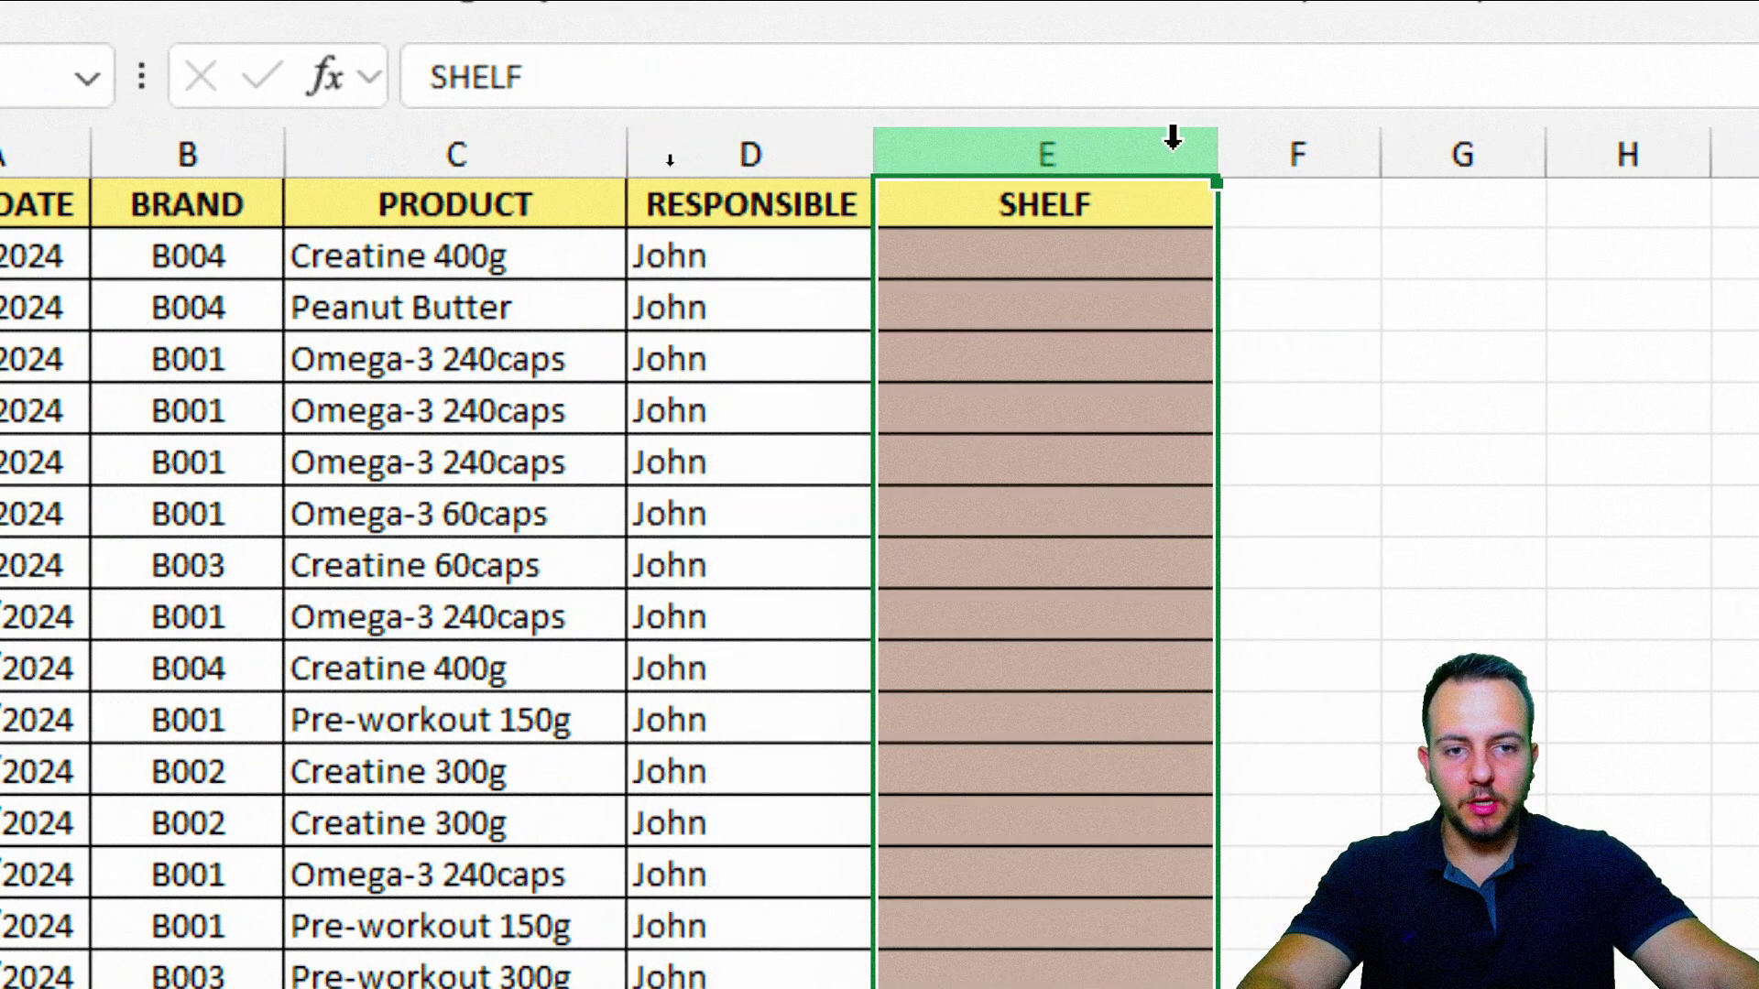
left_click(1081, 264)
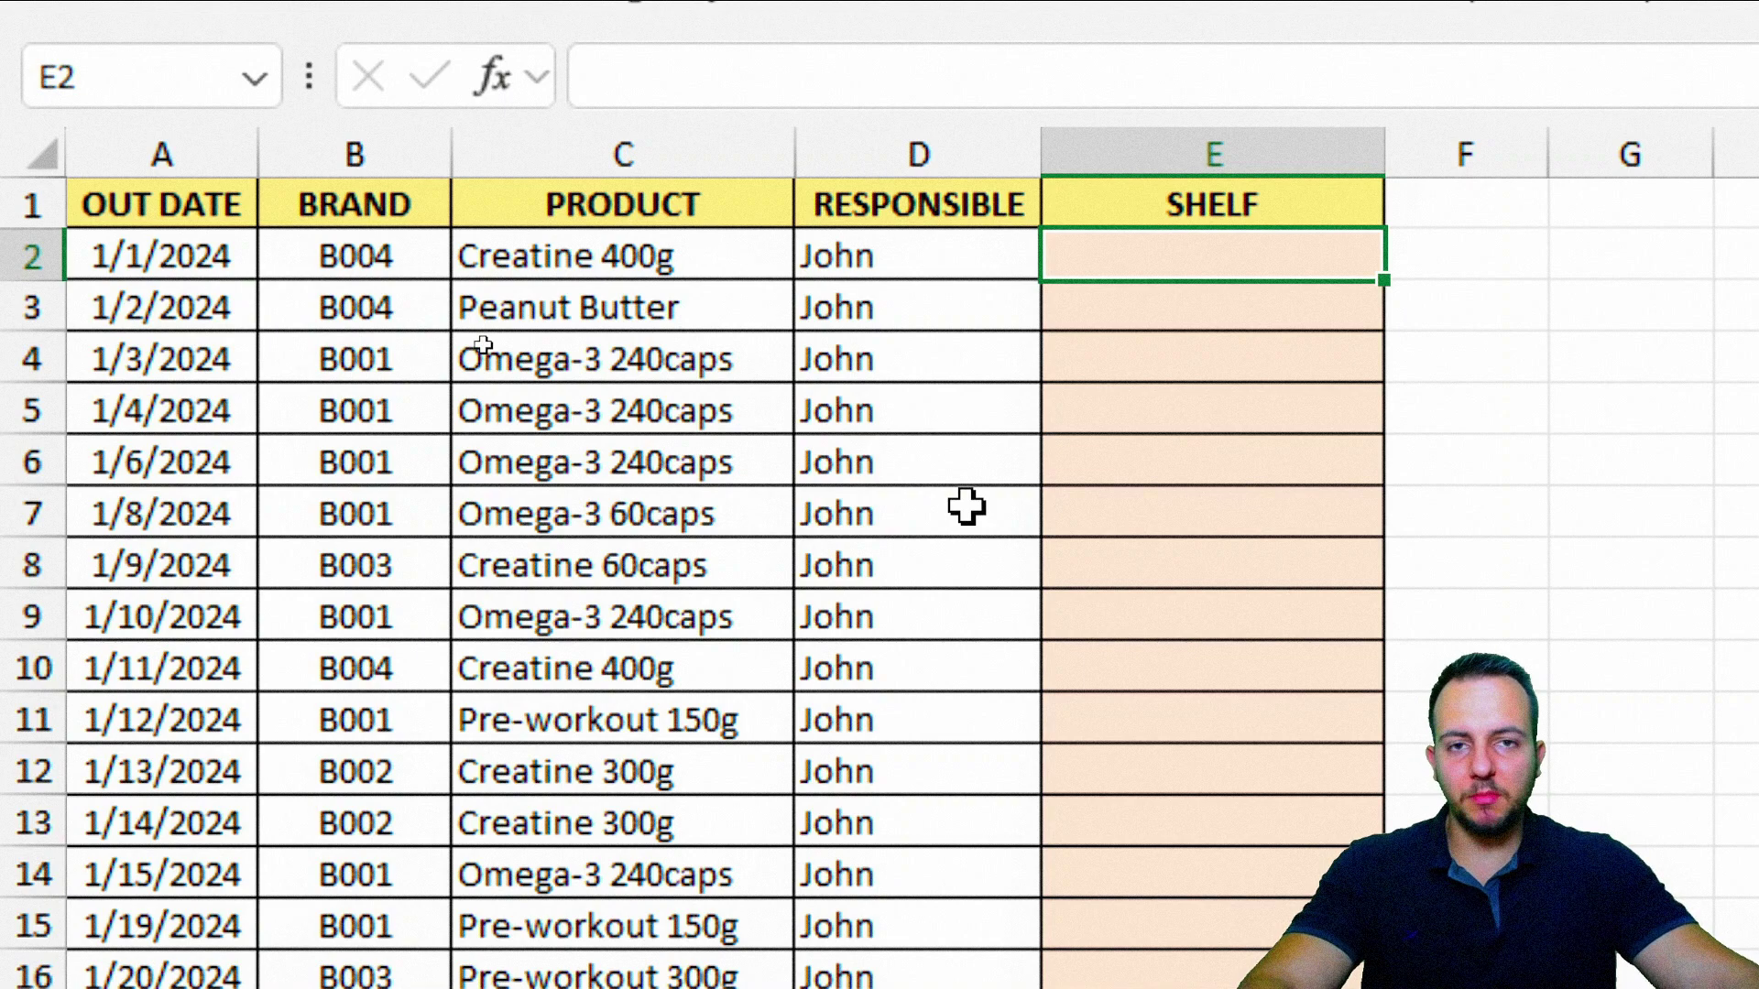
left_click(1250, 152)
left_click(1224, 252)
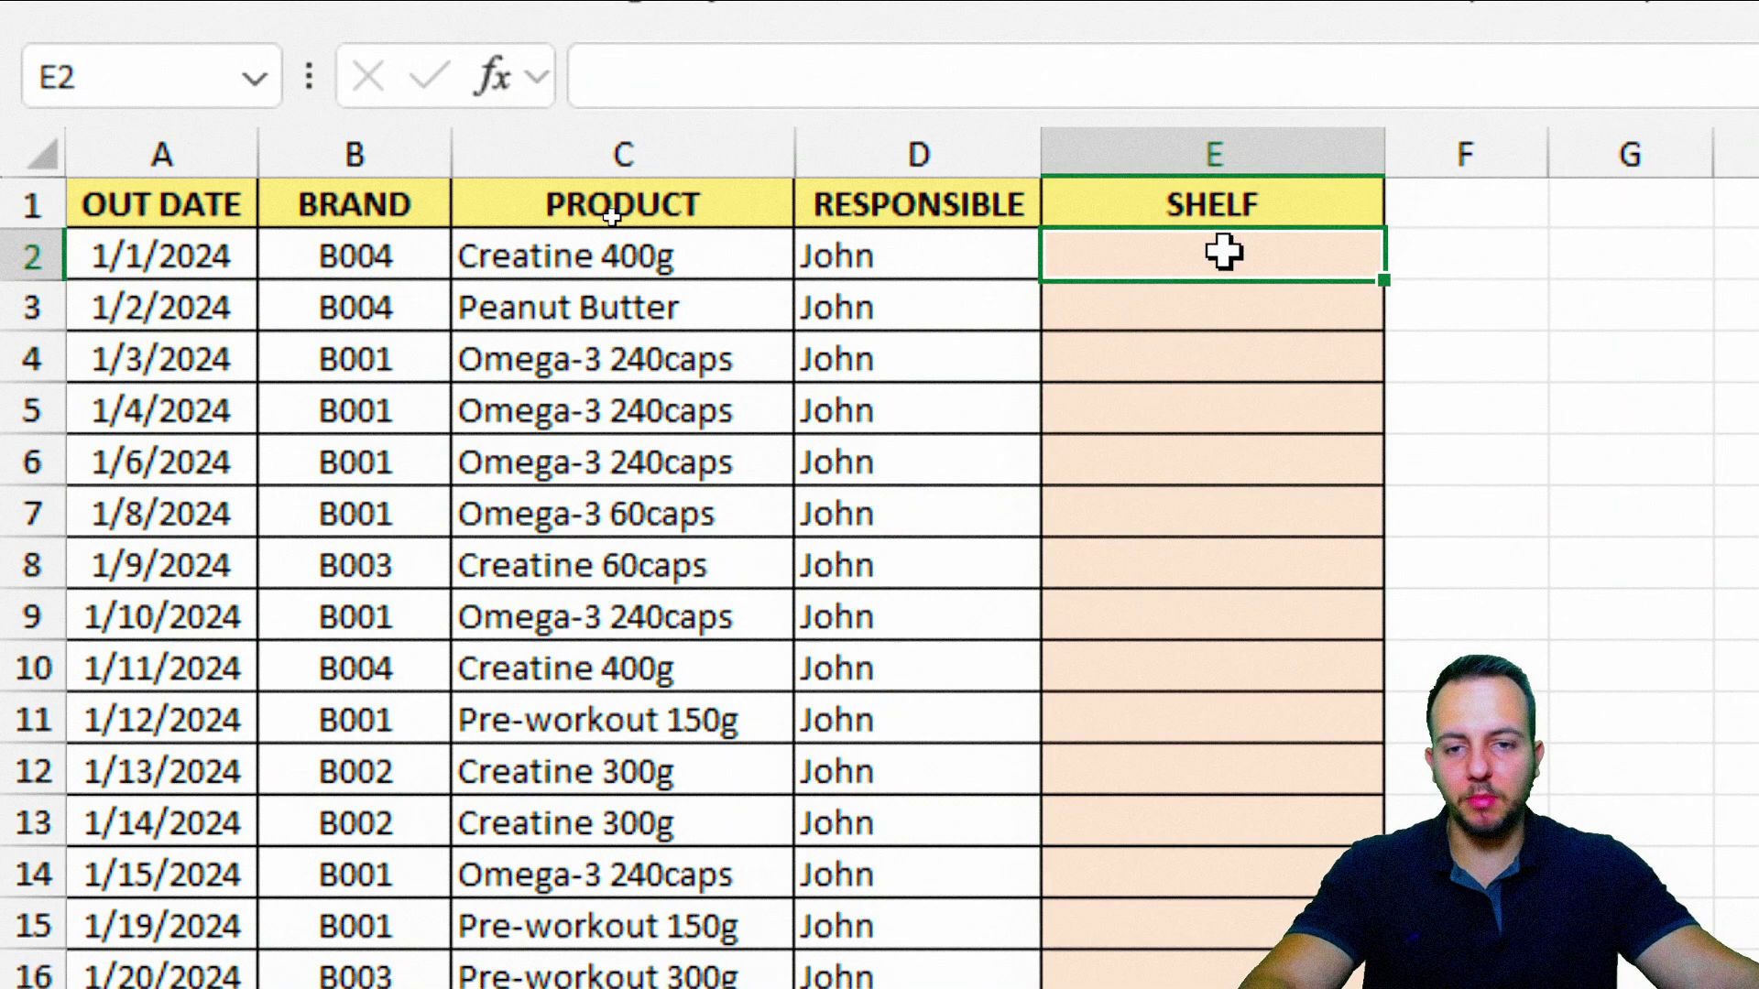
left_click_drag(1224, 252, 1201, 573)
left_click(1240, 270)
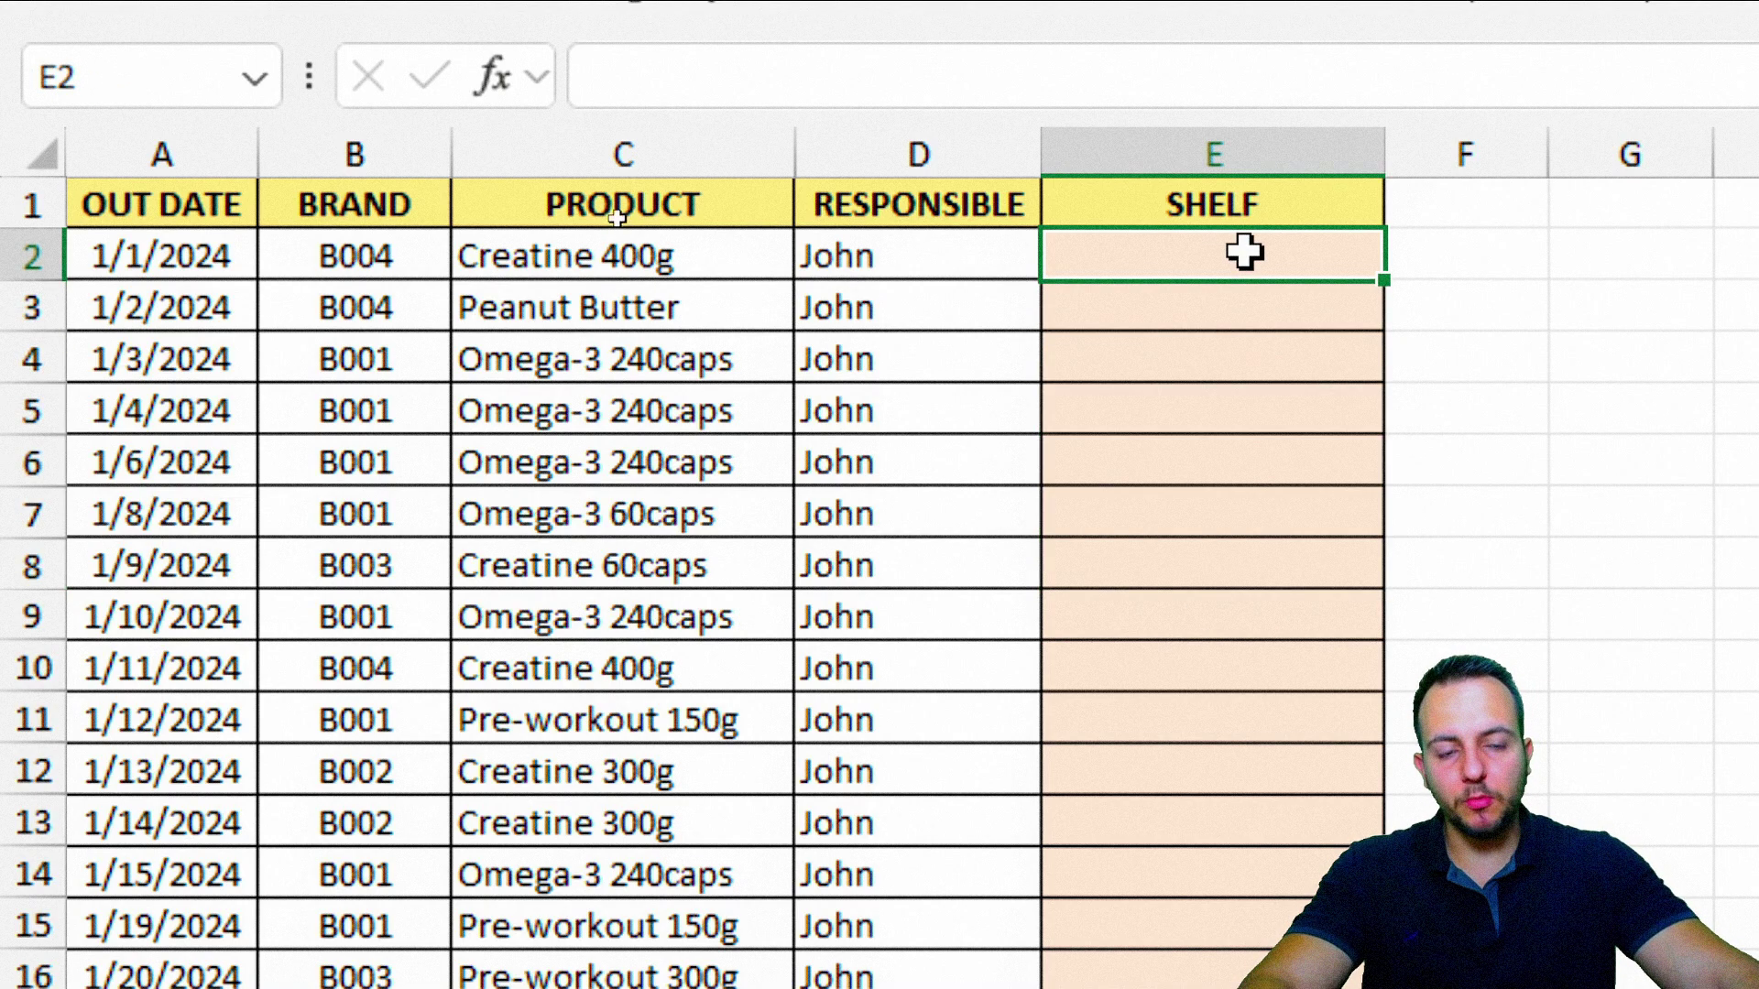
key("Down")
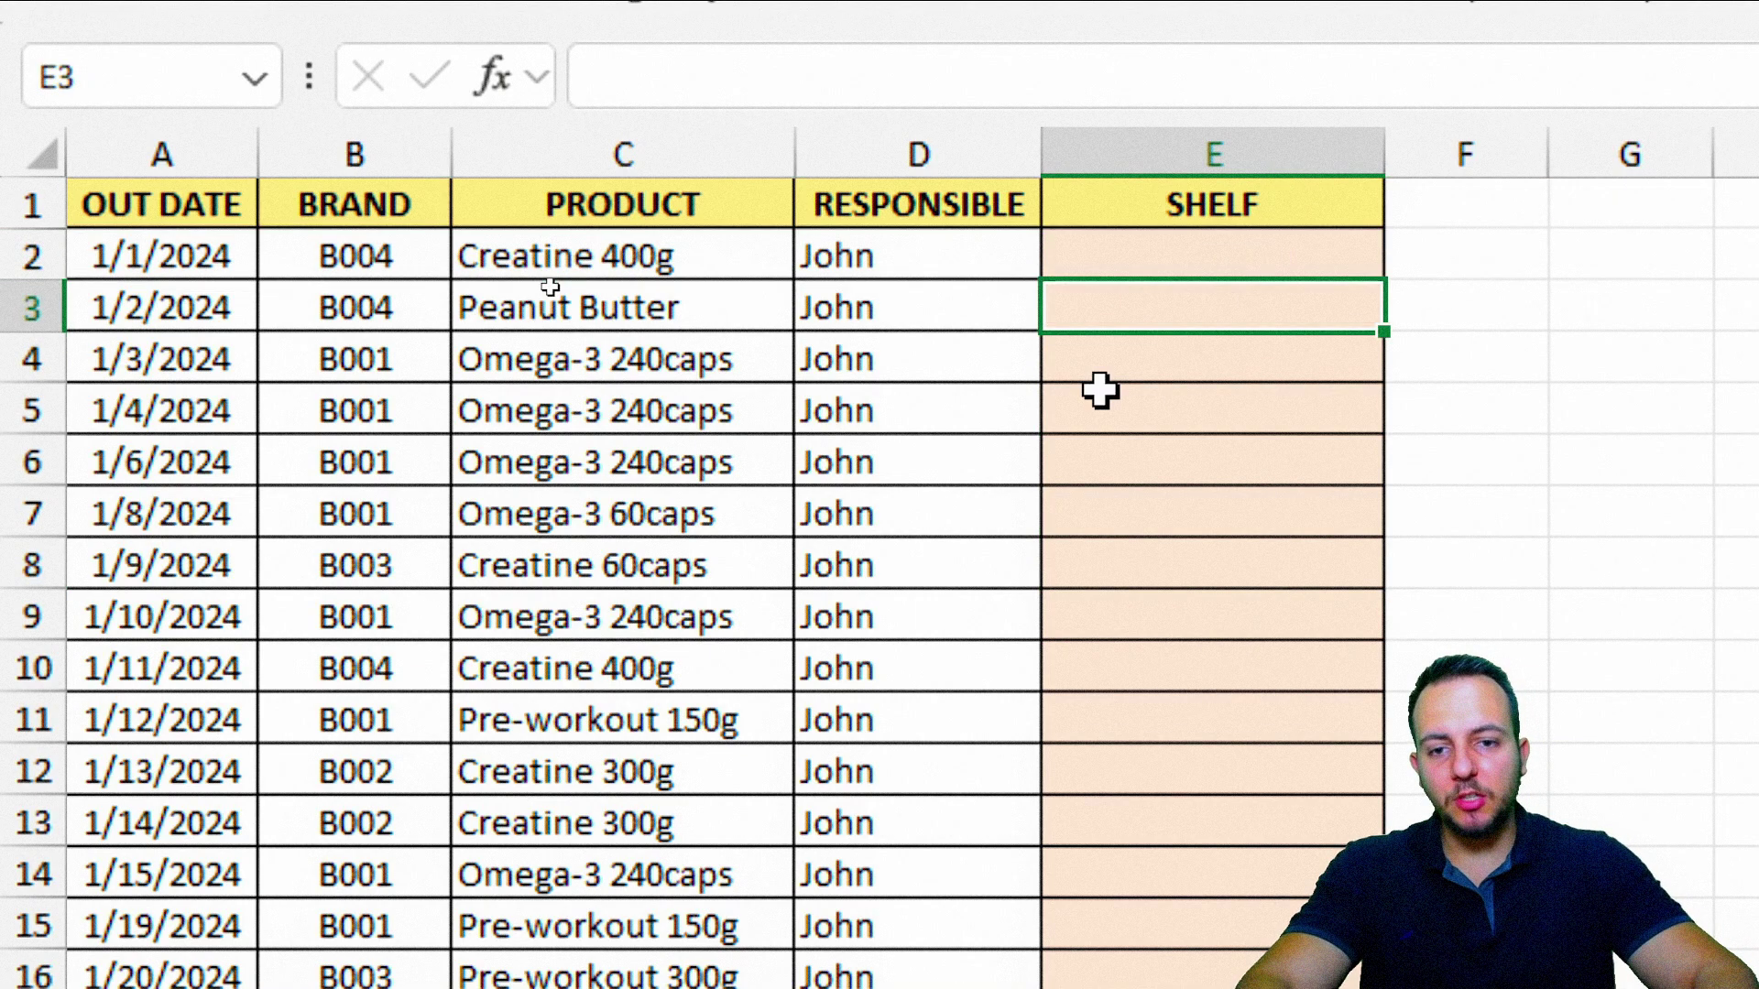
key("Down")
key("shift+space")
key("Down")
key("Down")
key("Up")
key("Up")
key("Up")
key("Up")
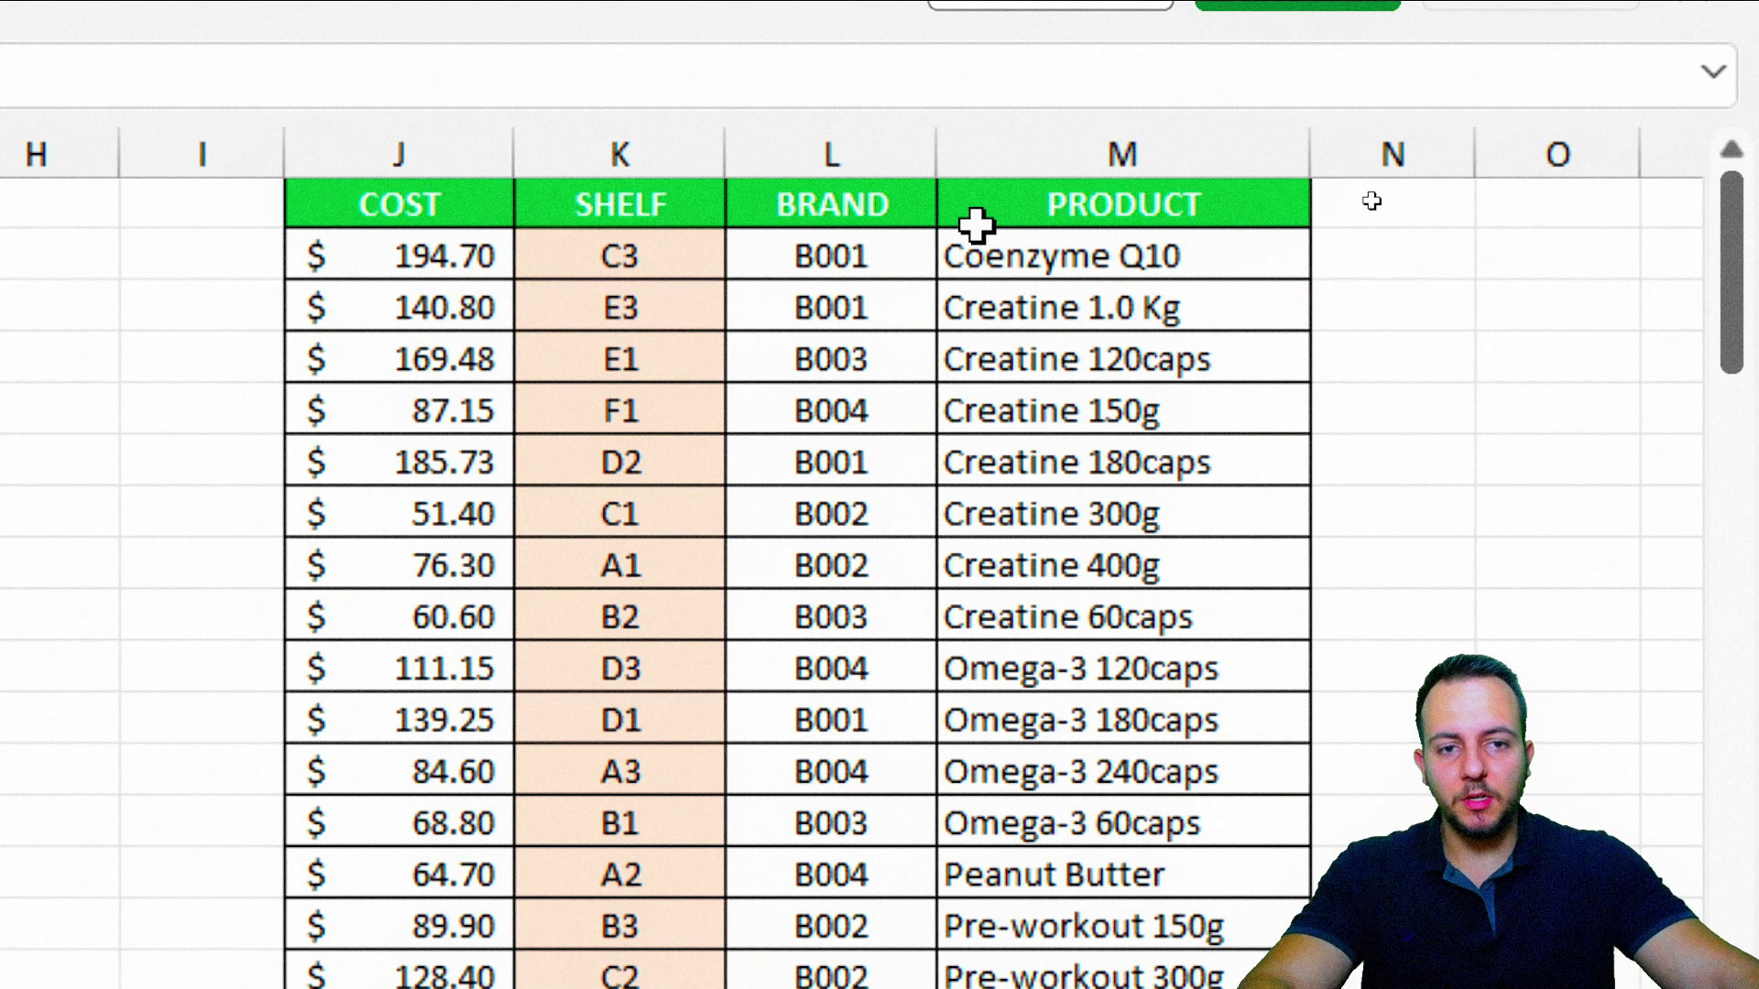
left_click(974, 154)
left_click(824, 156)
left_click(674, 133)
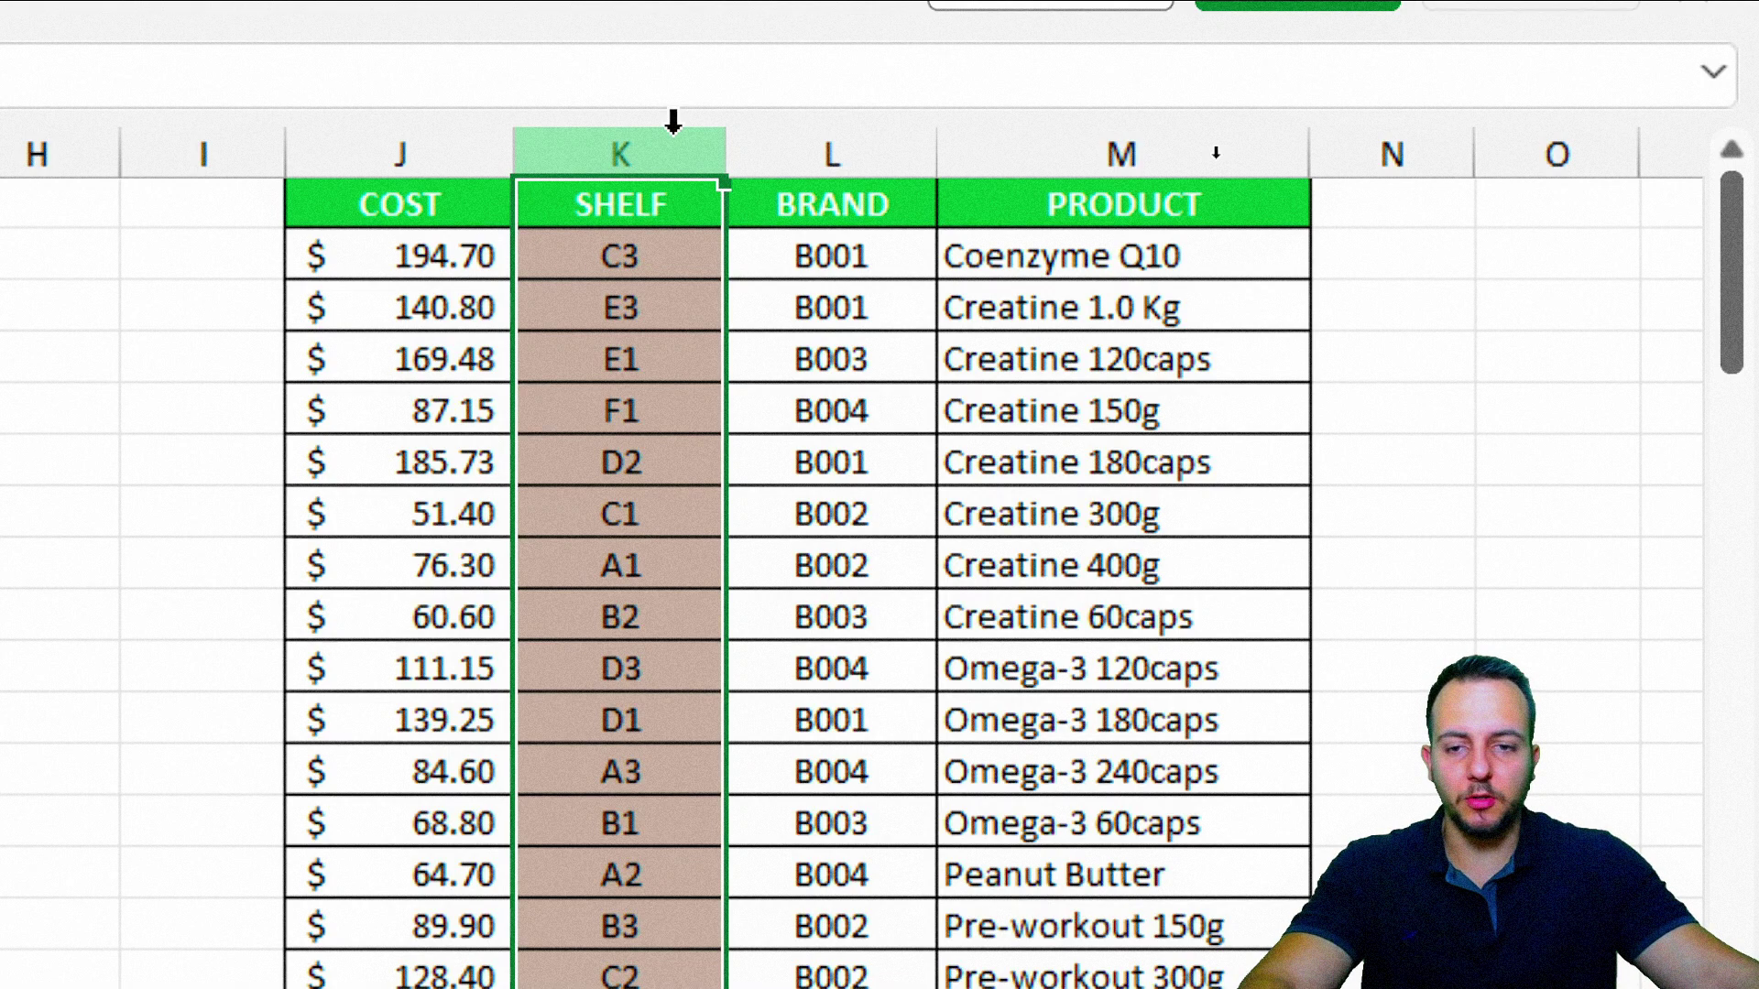
left_click(385, 128)
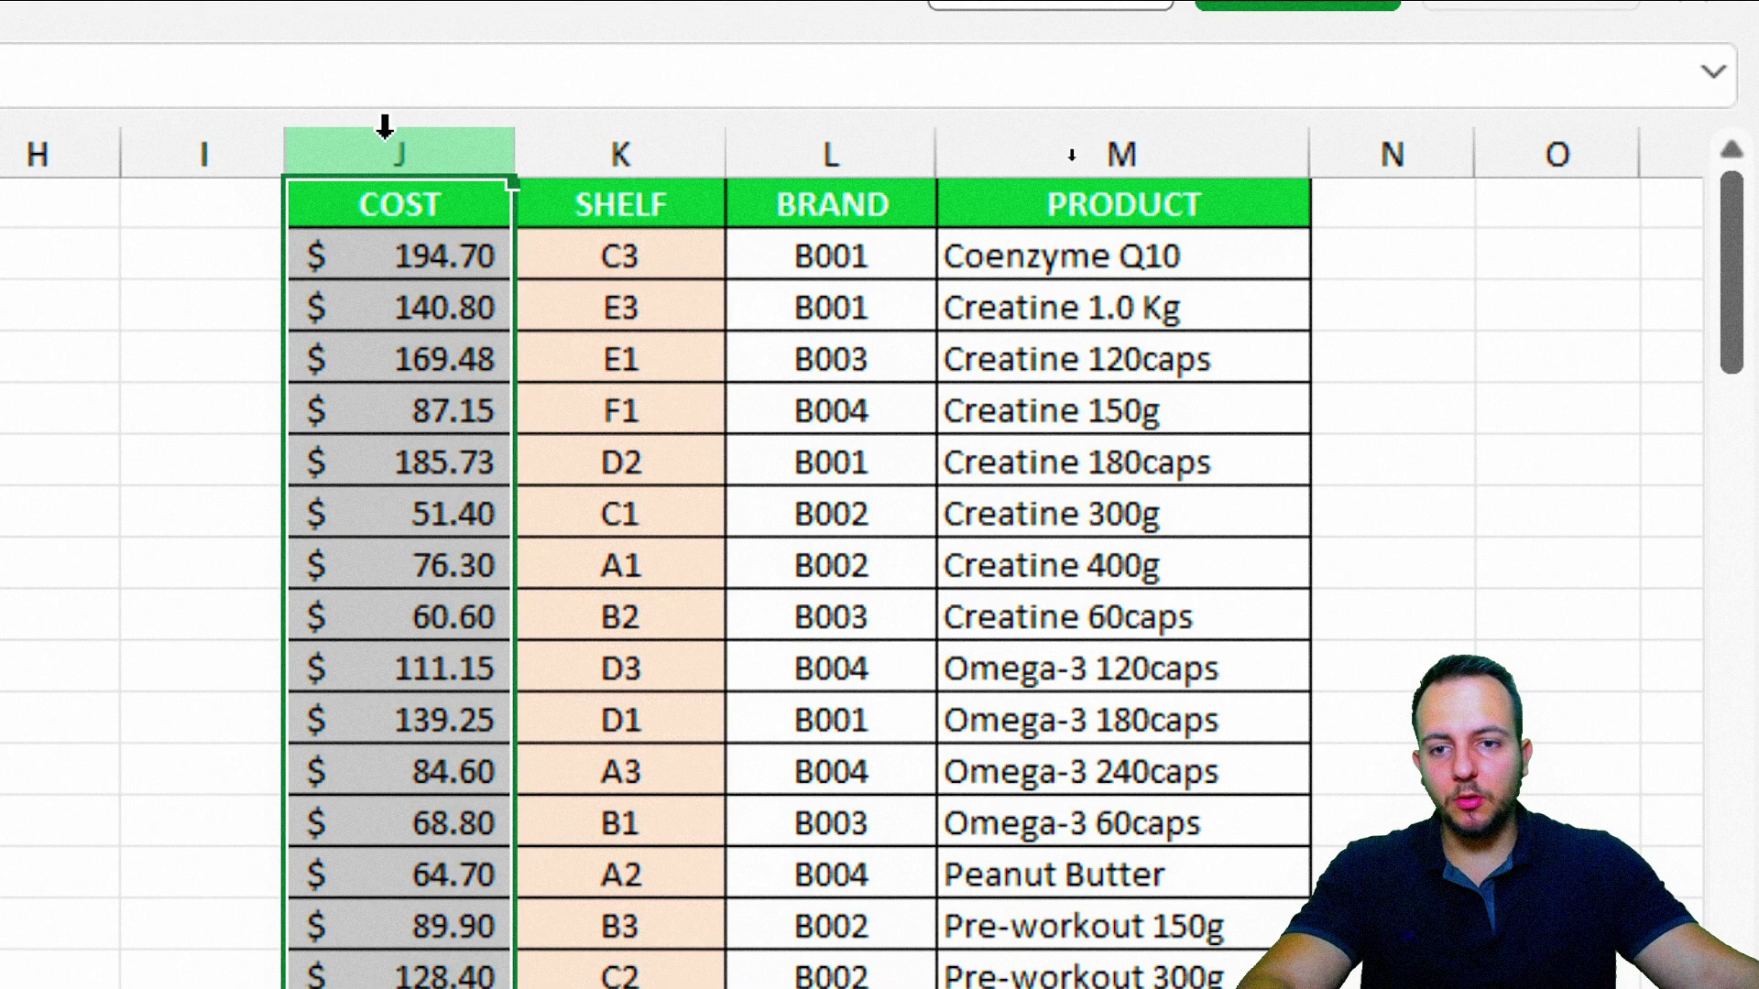
left_click(832, 137, "ctrl")
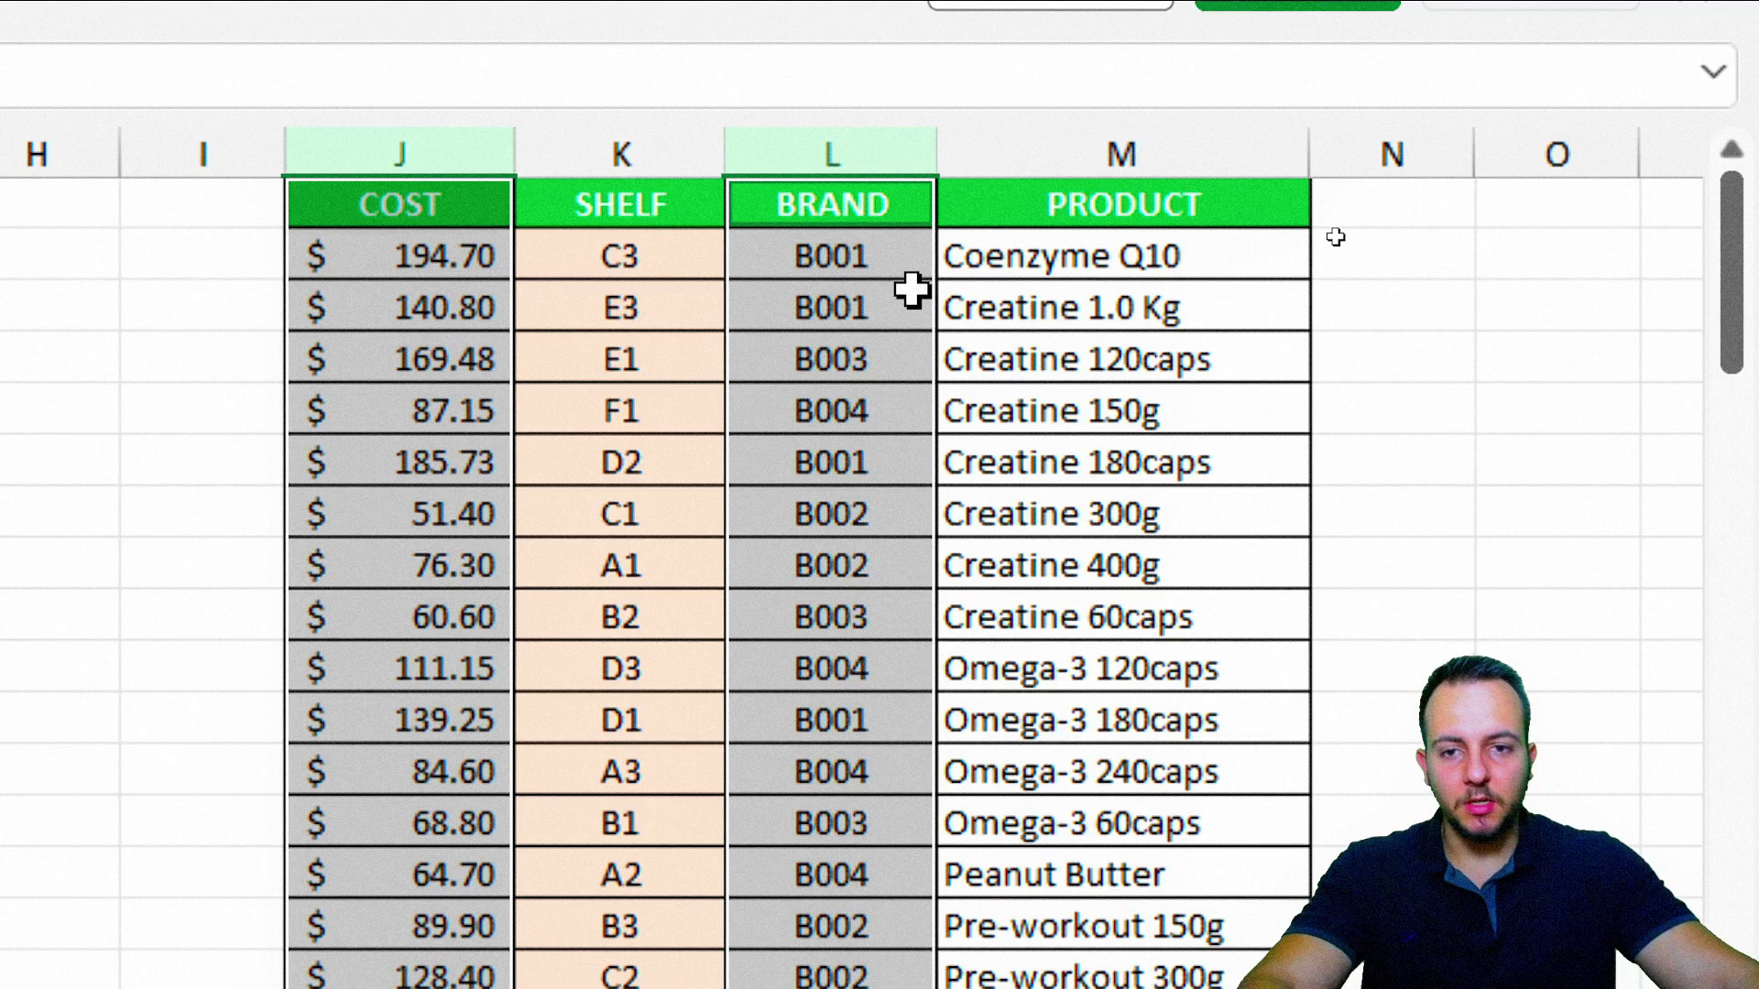
left_click(639, 132)
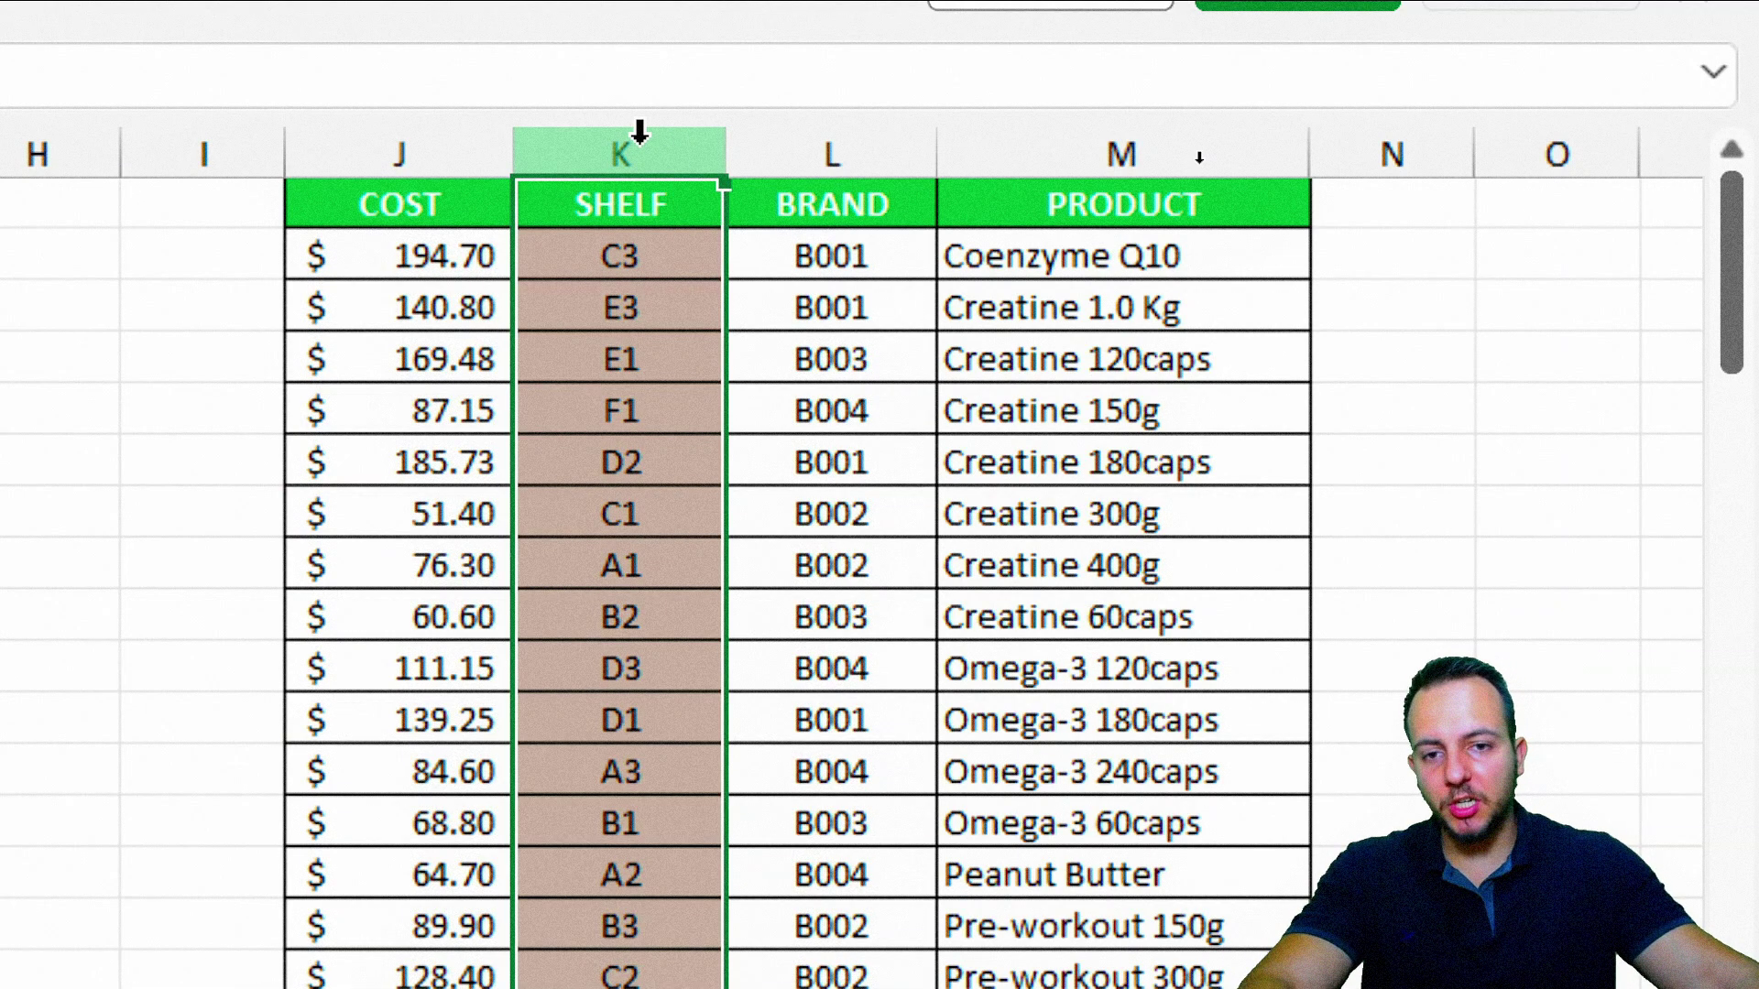
left_click(1045, 137, "ctrl")
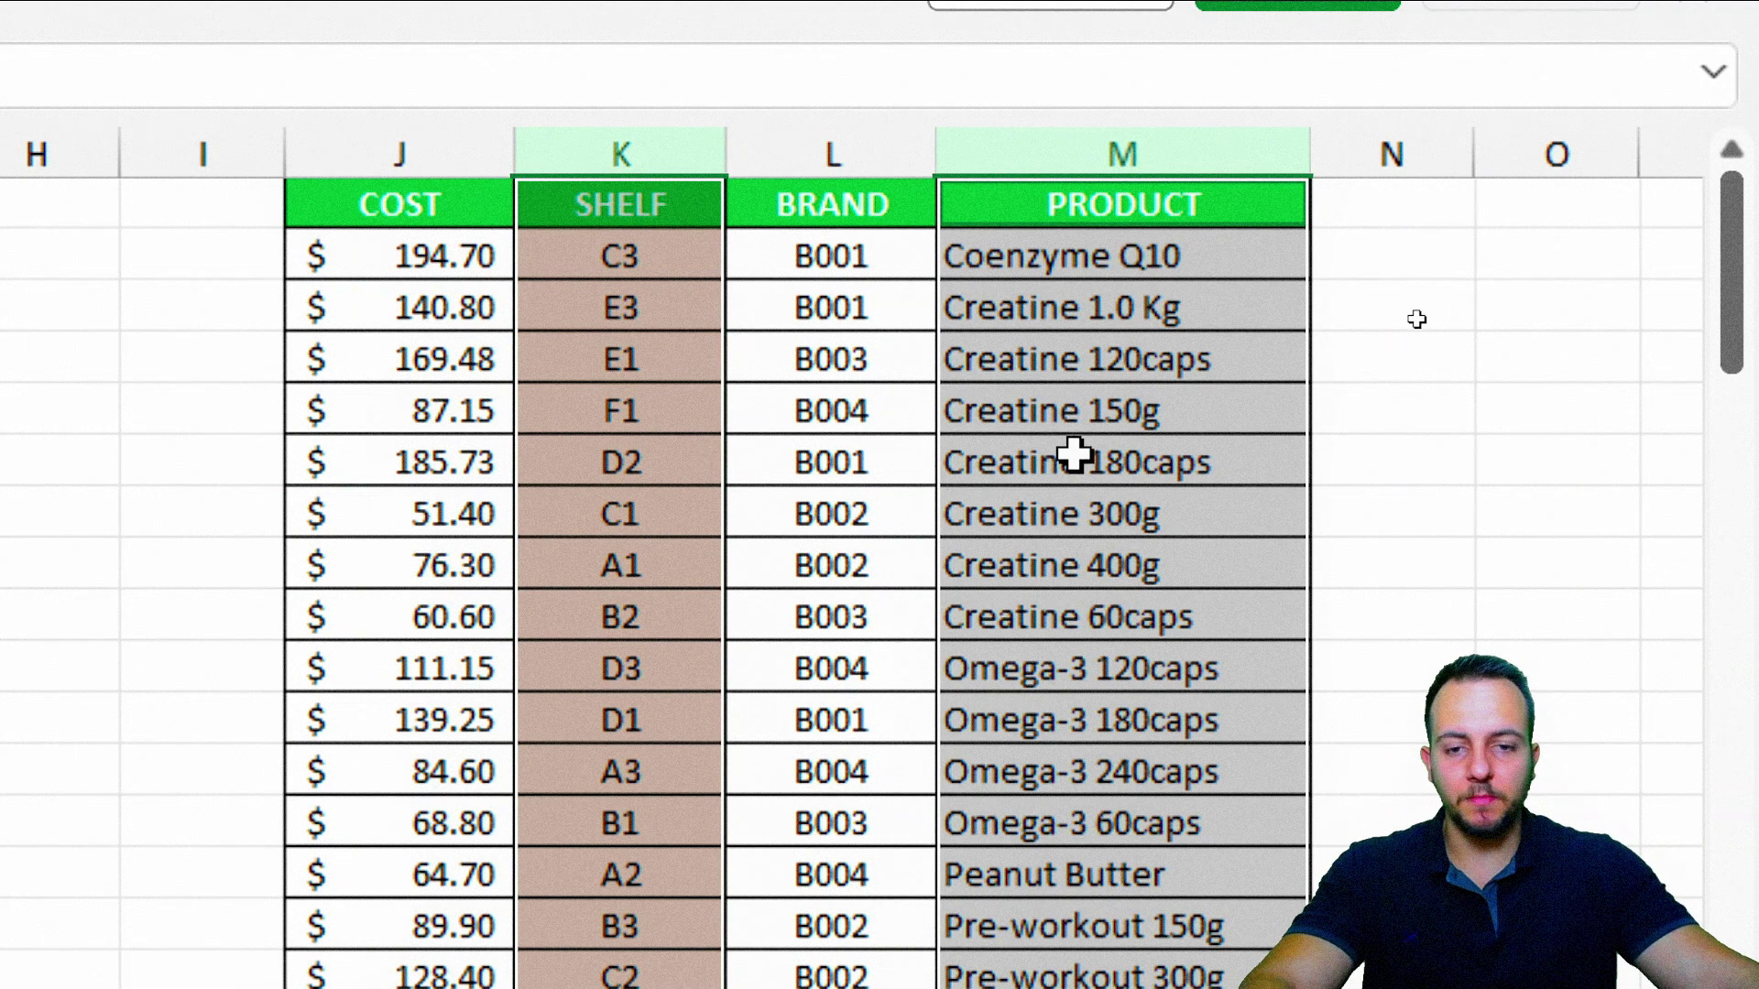
left_click(424, 210)
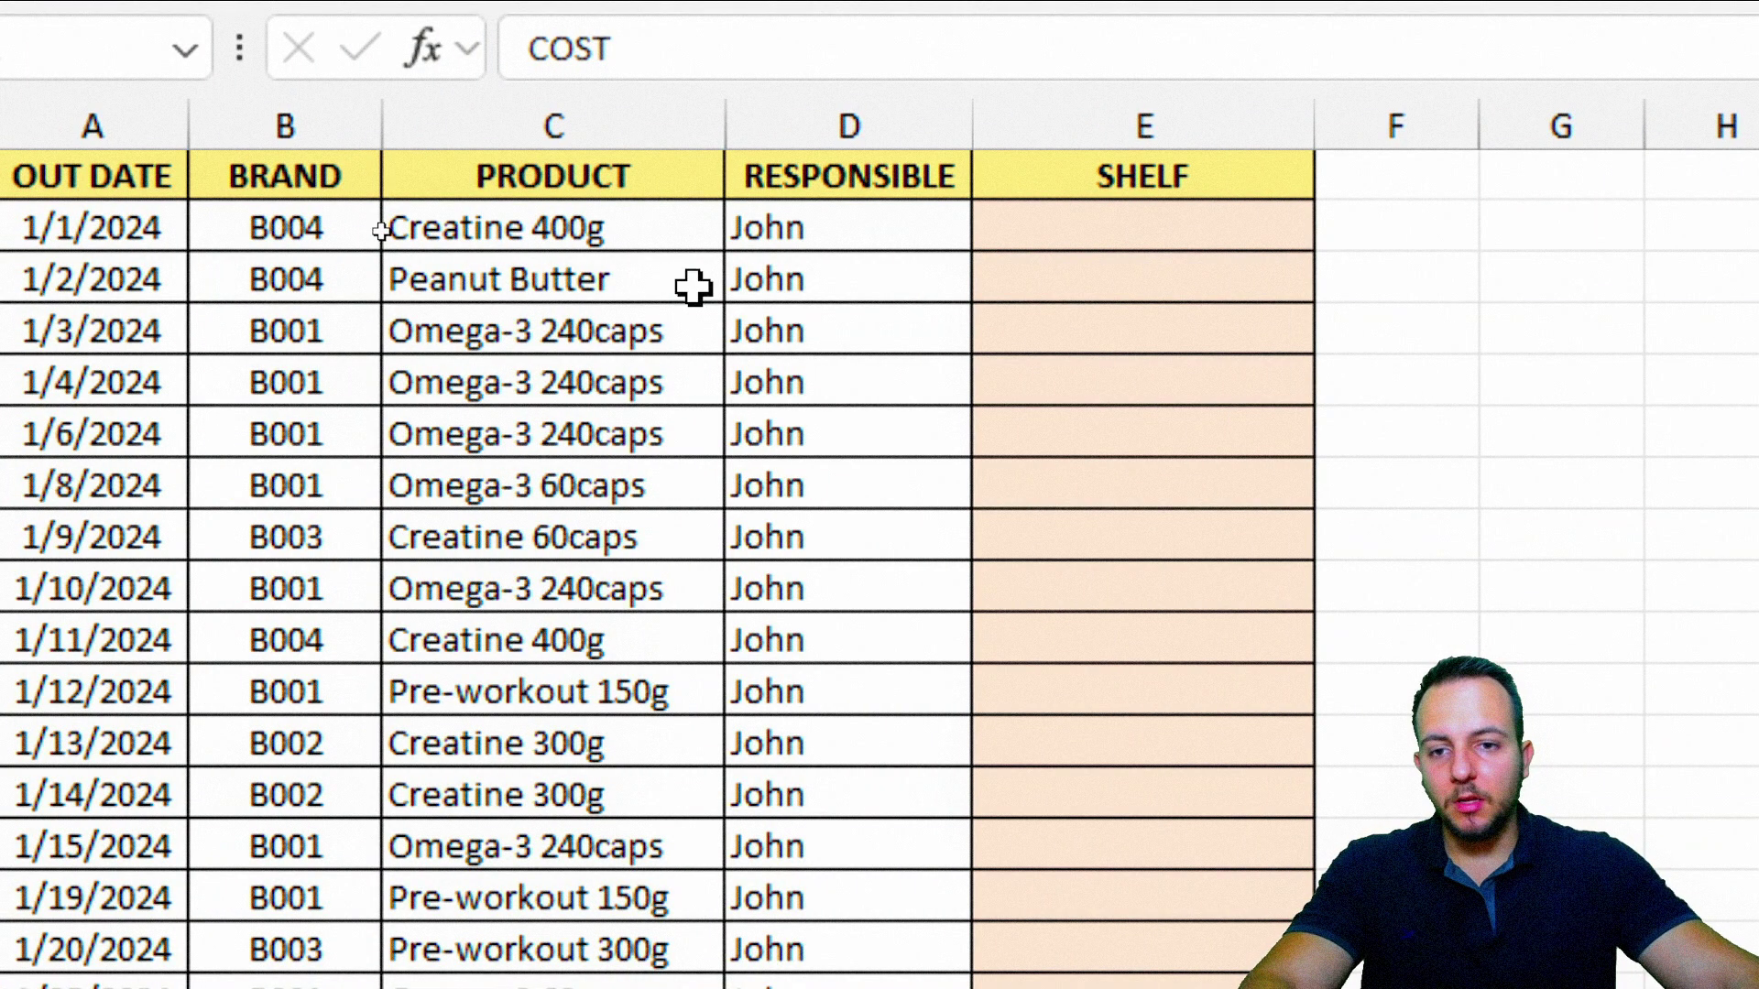
left_click(659, 242)
left_click(630, 288)
left_click(612, 347)
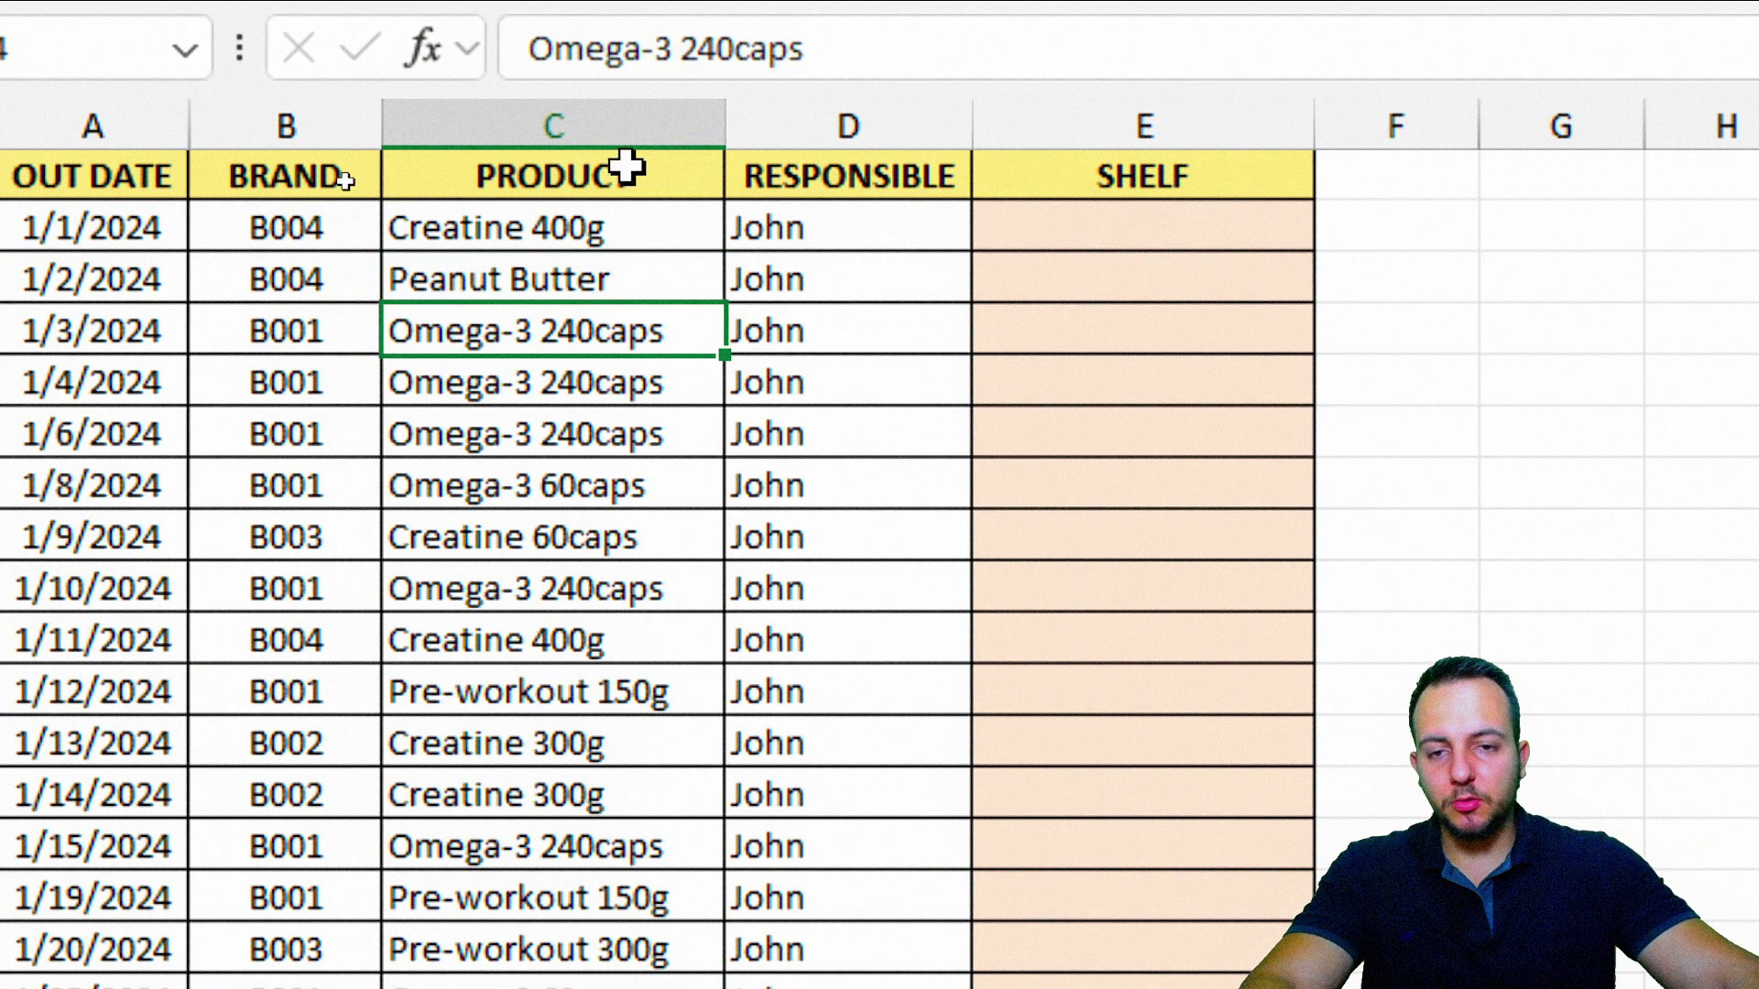
left_click(586, 129)
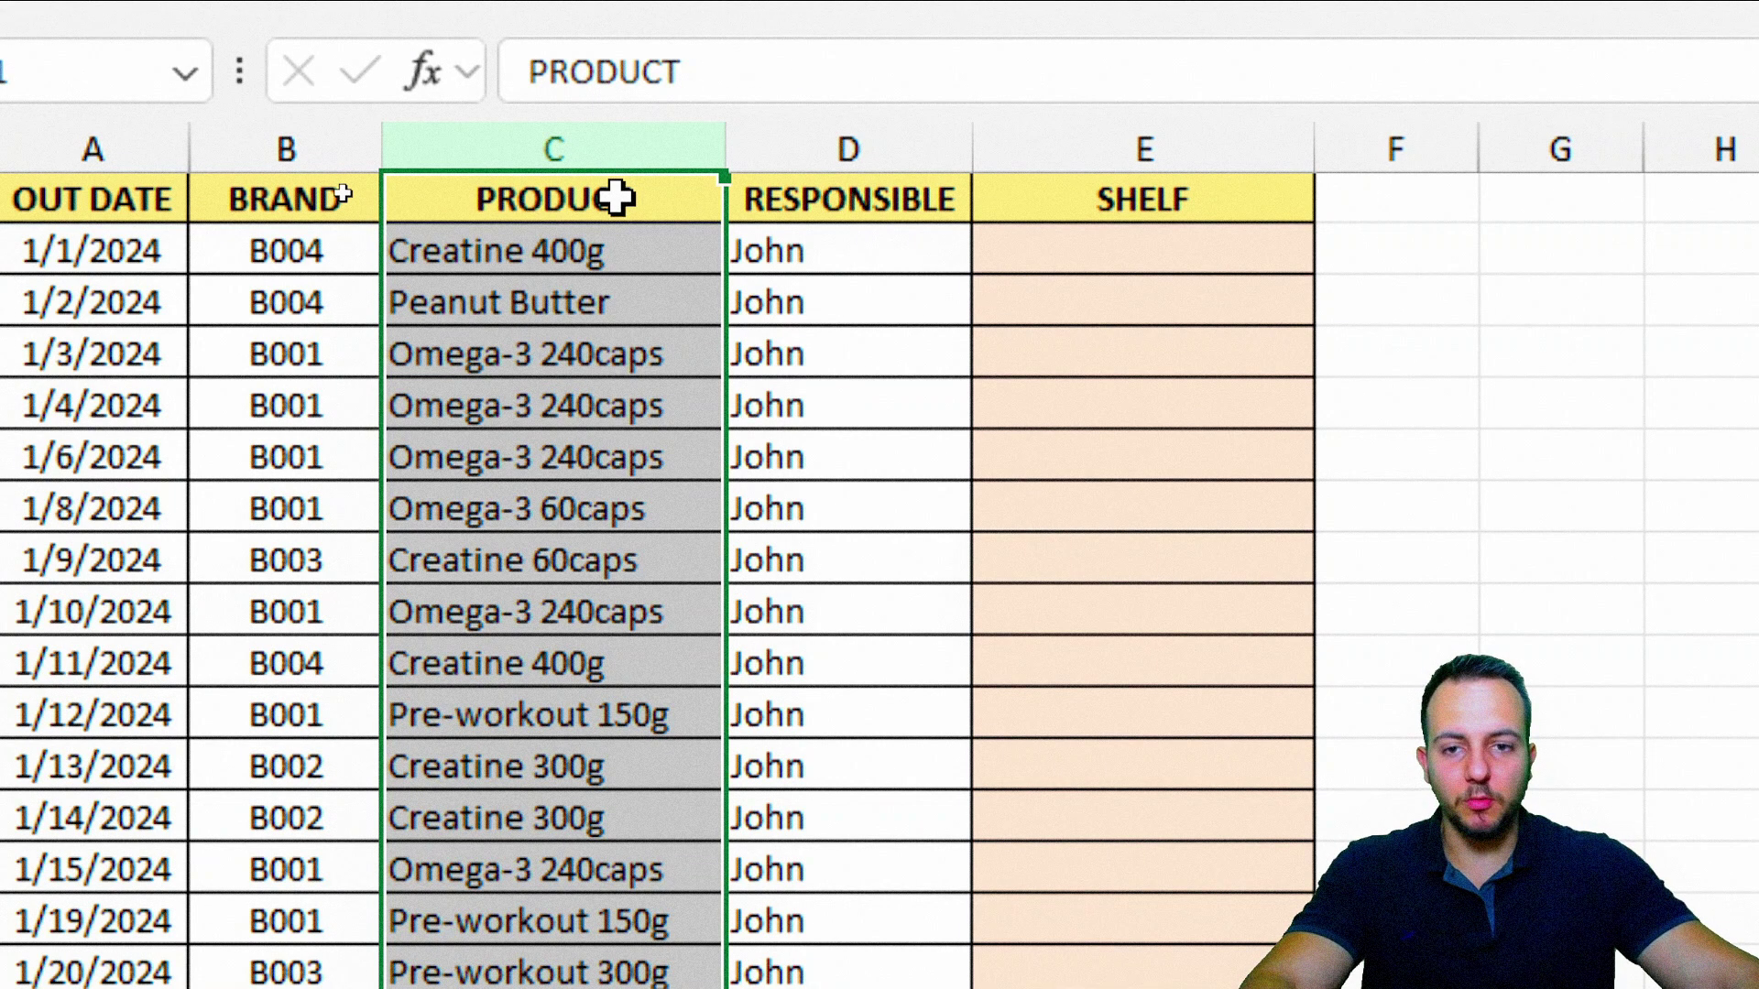
left_click(1053, 259)
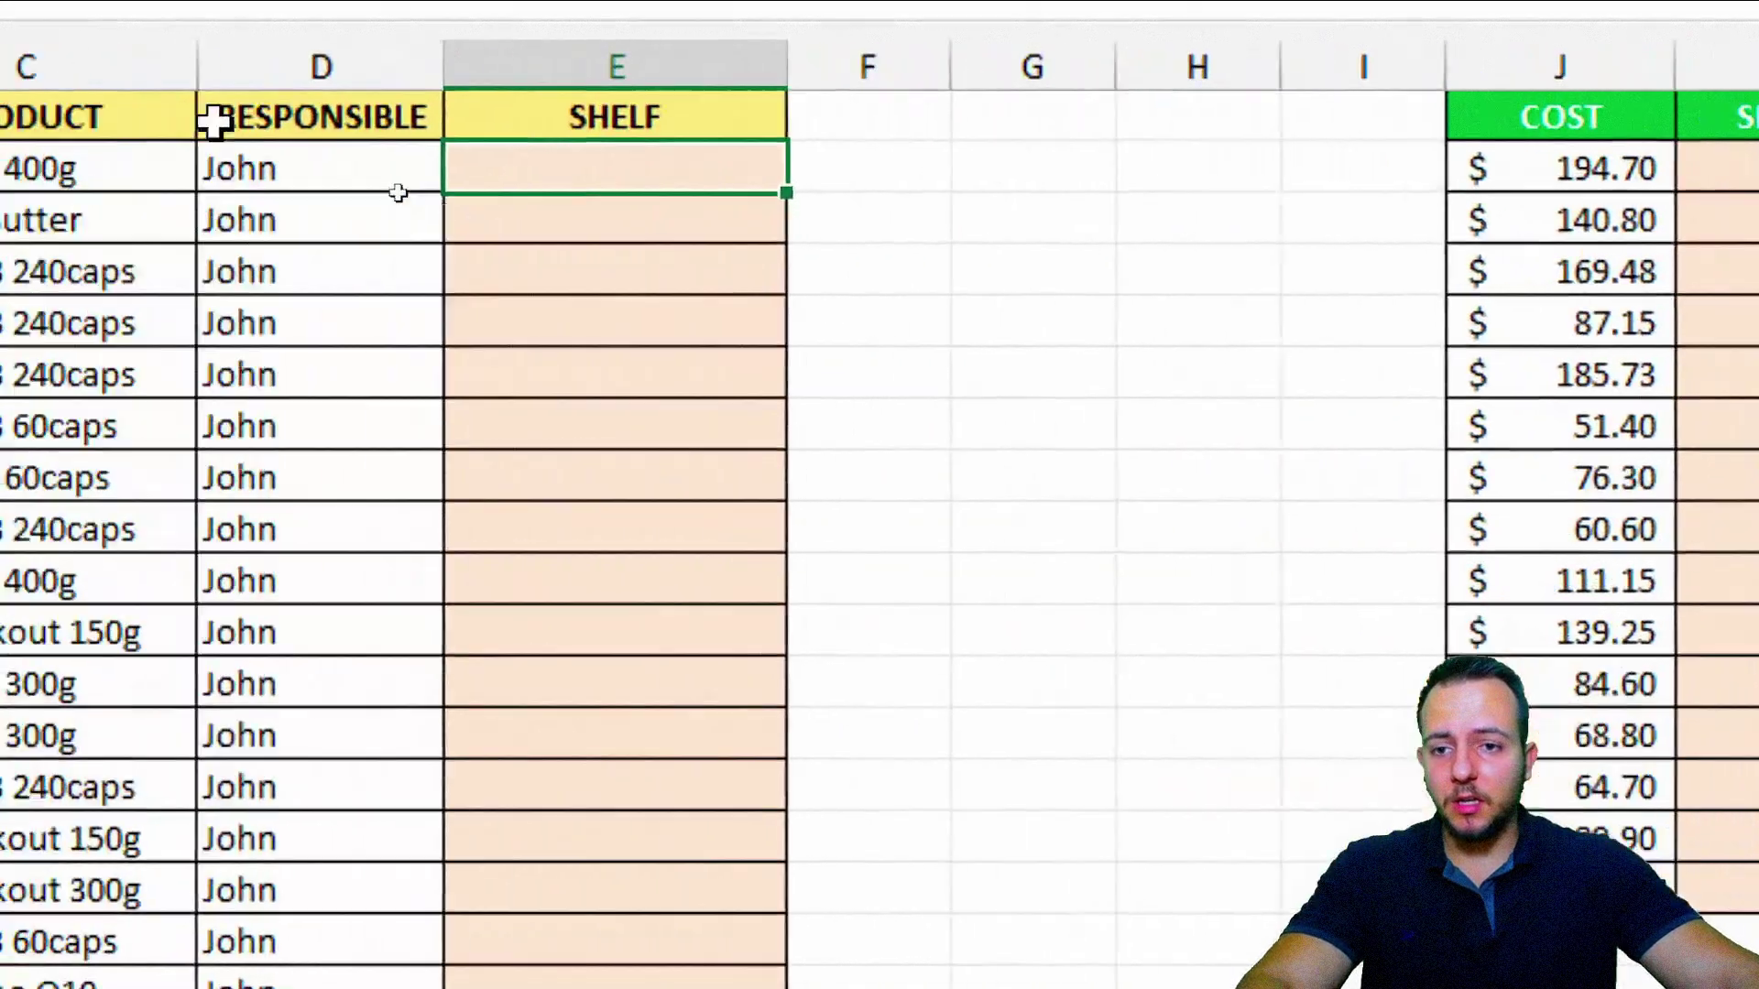
Start an XLOOKUP in E2 using C2's product as the lookup value
type("=")
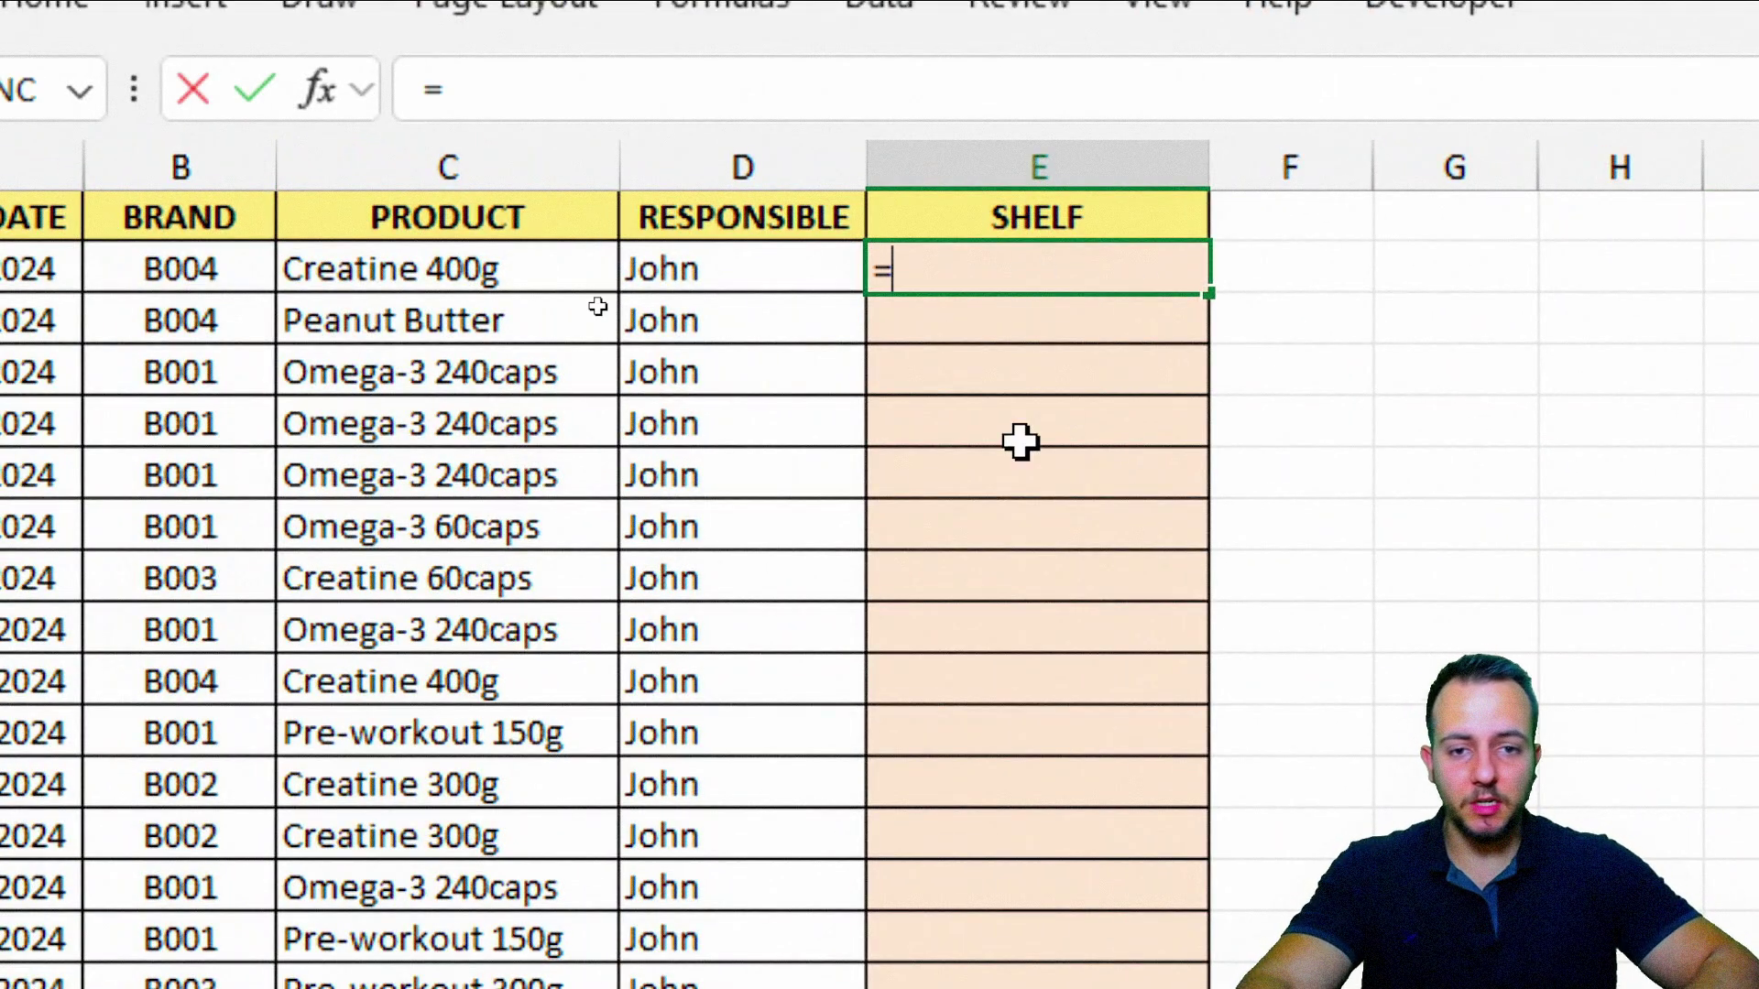
type("xloo")
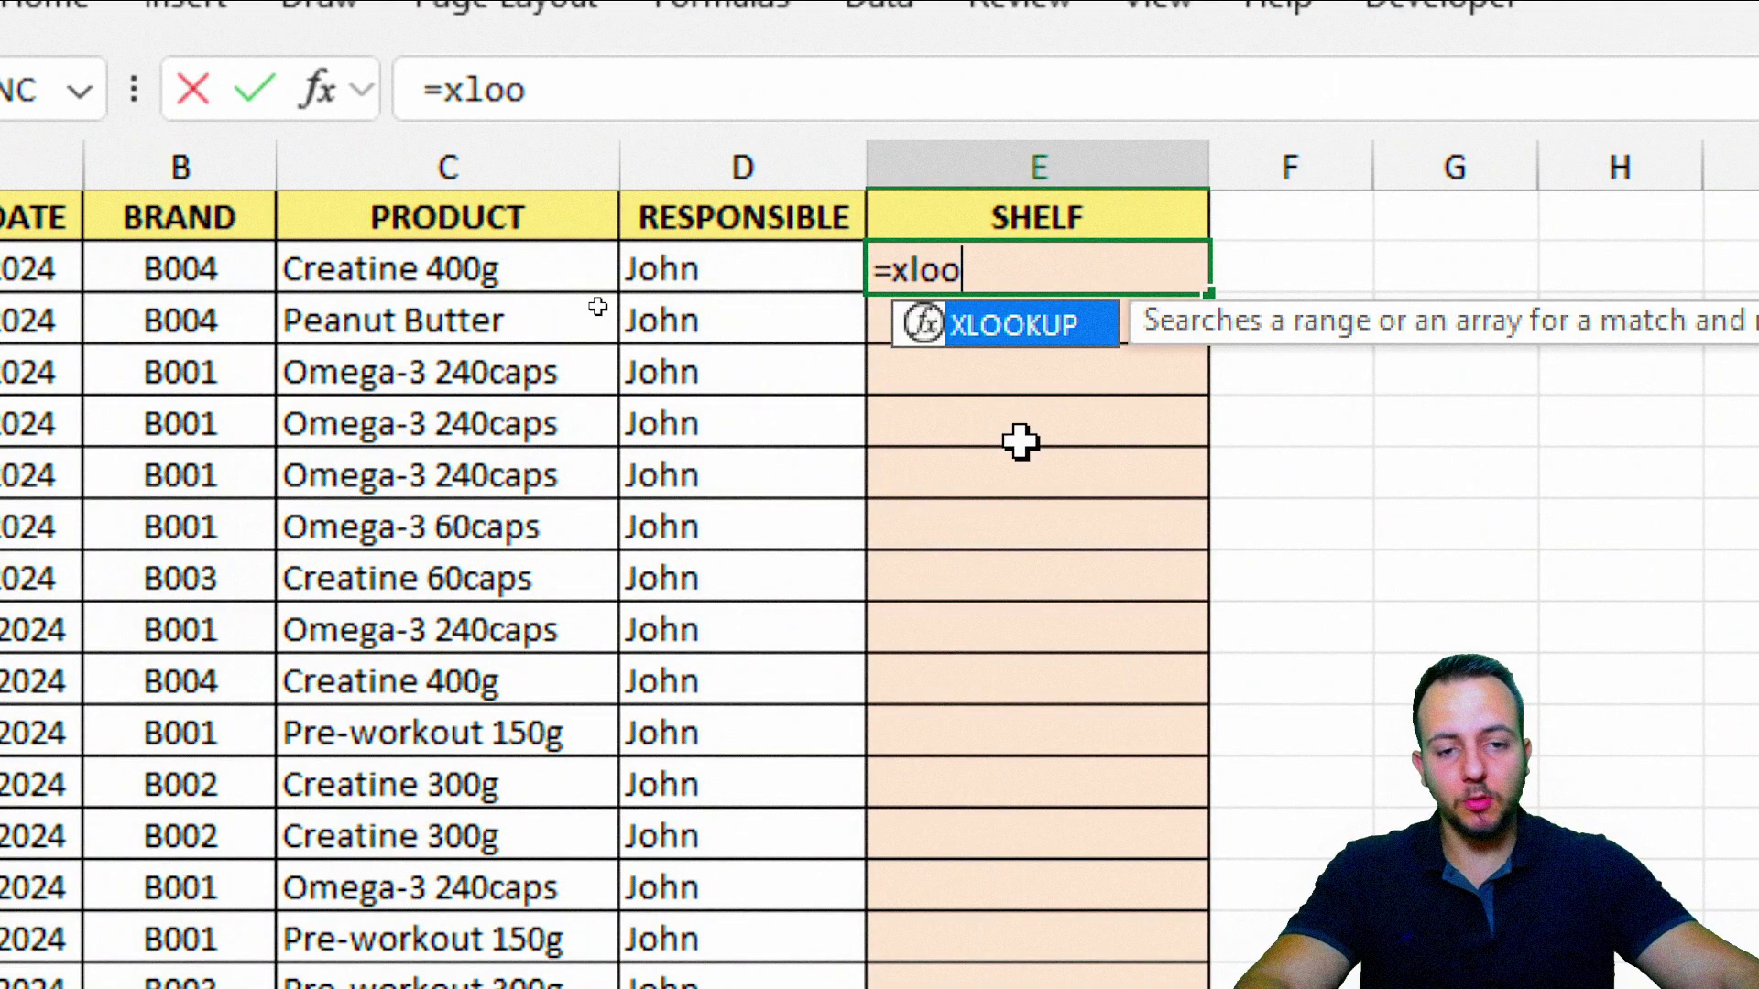
double_click(1017, 327)
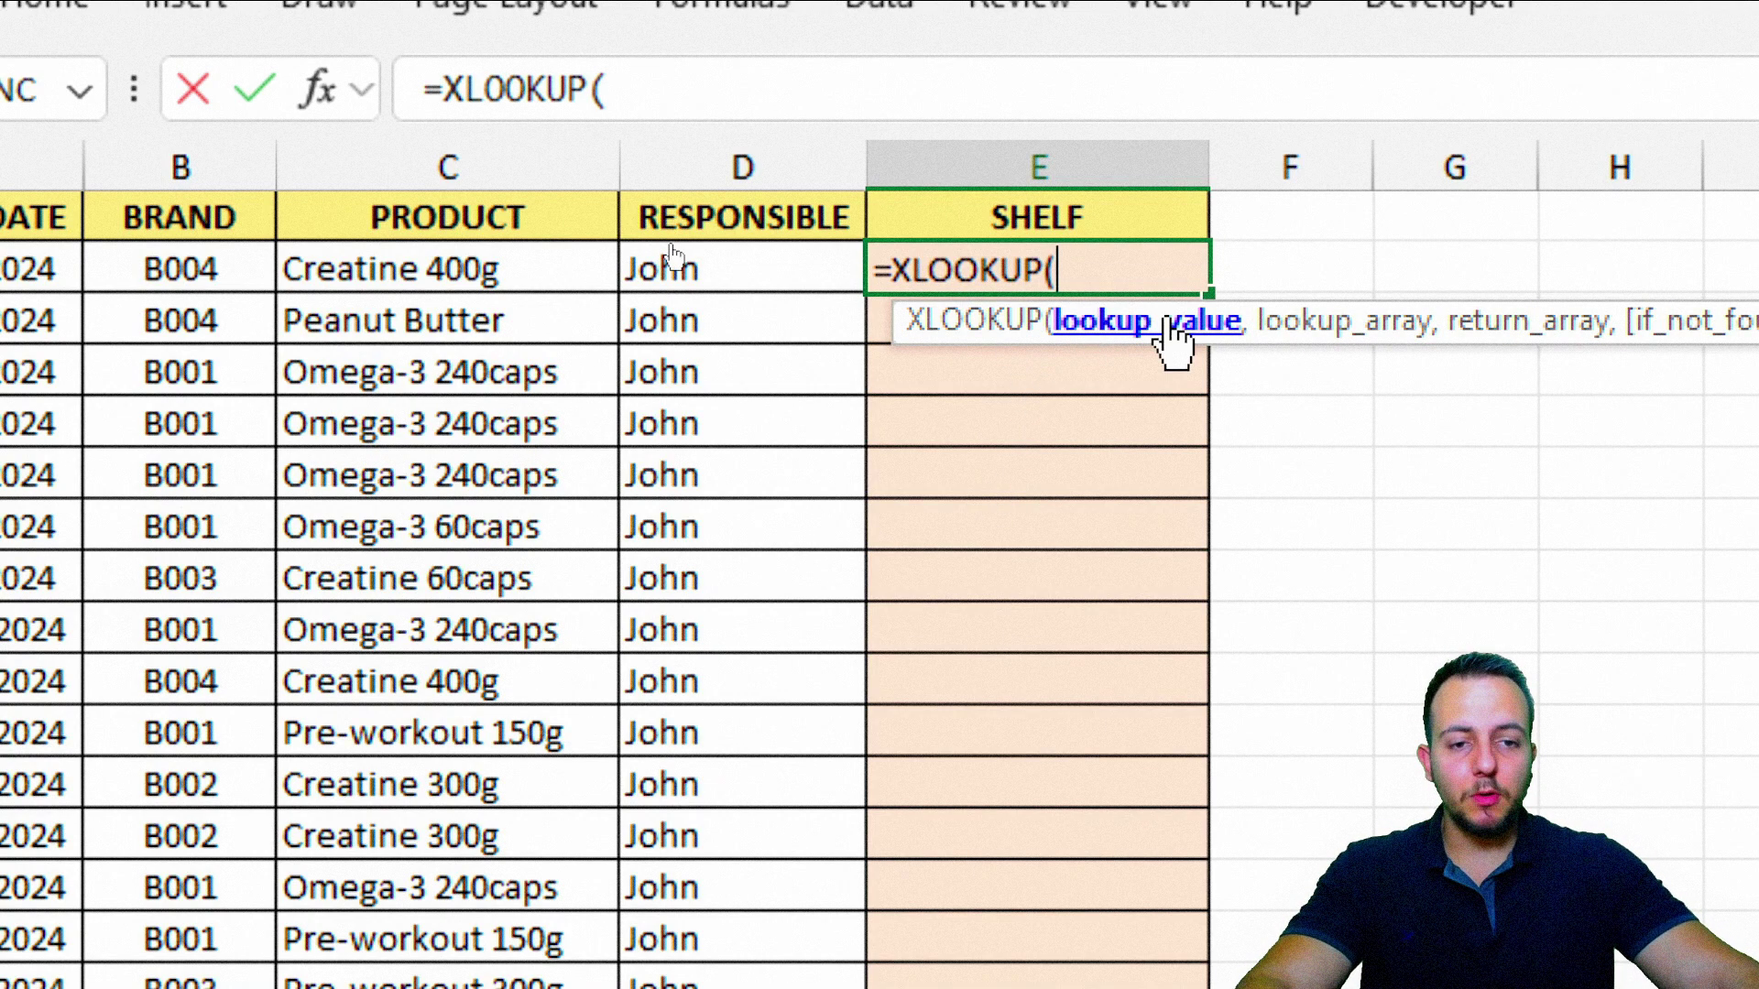
left_click(500, 266)
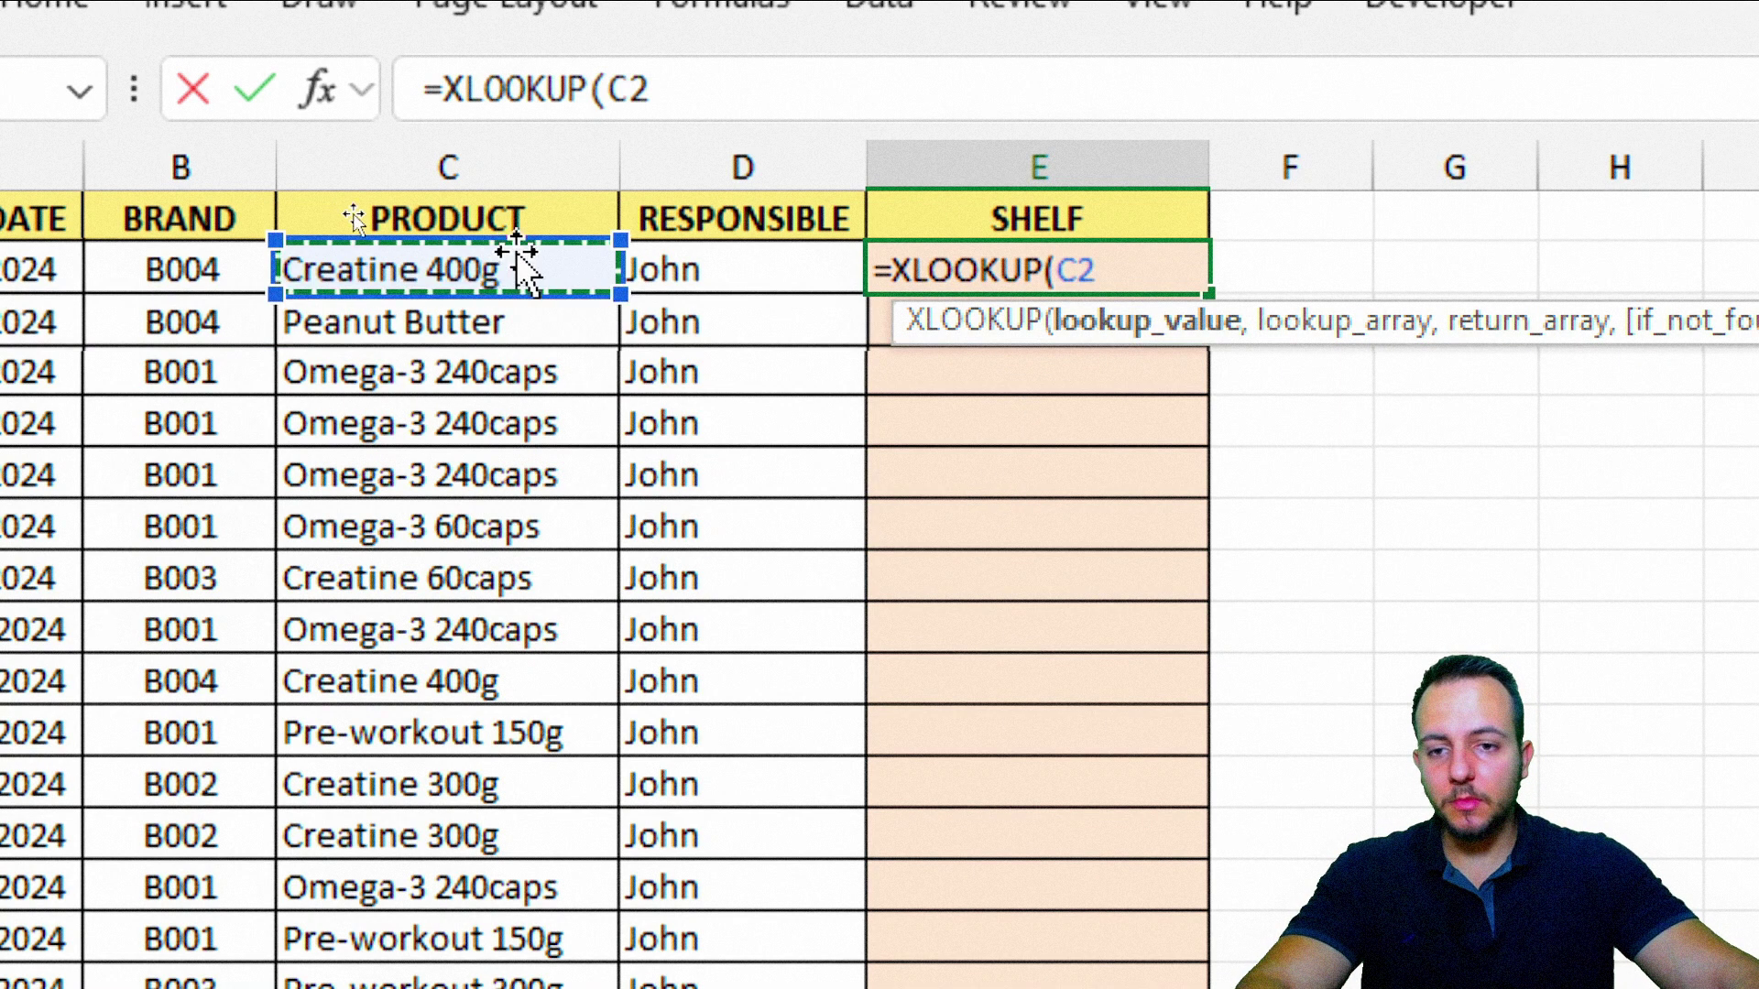
type(",")
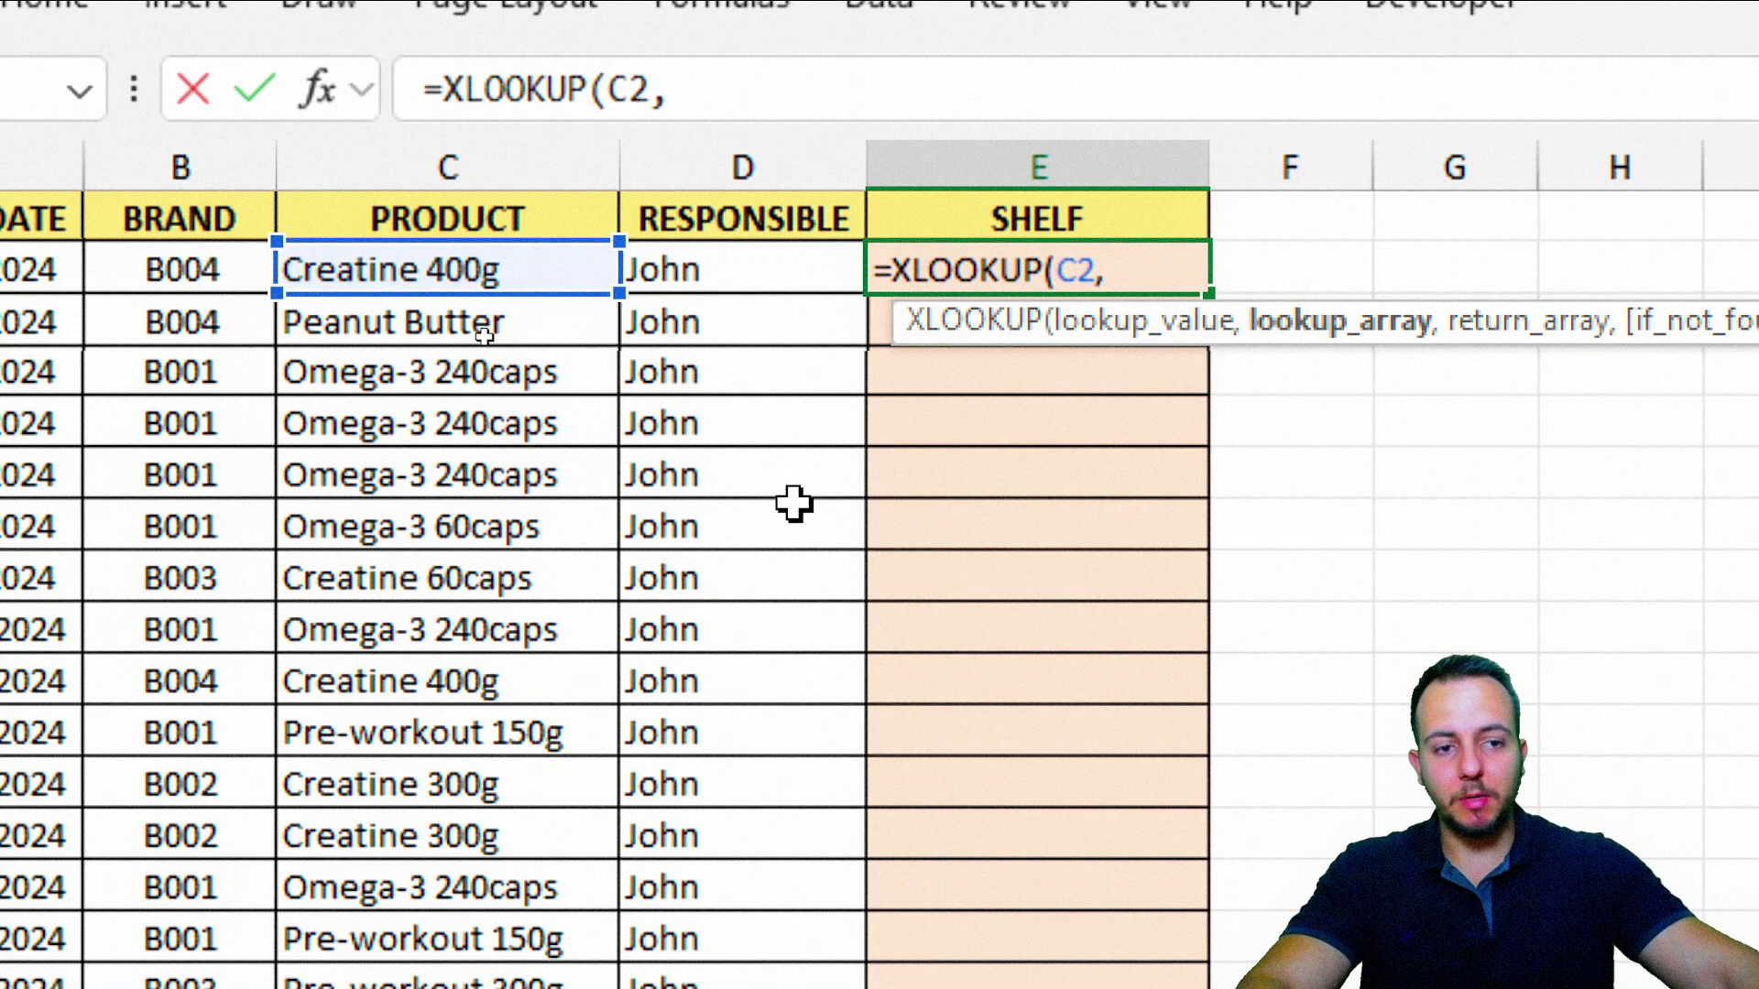
scroll(1356, 353, "right", 3)
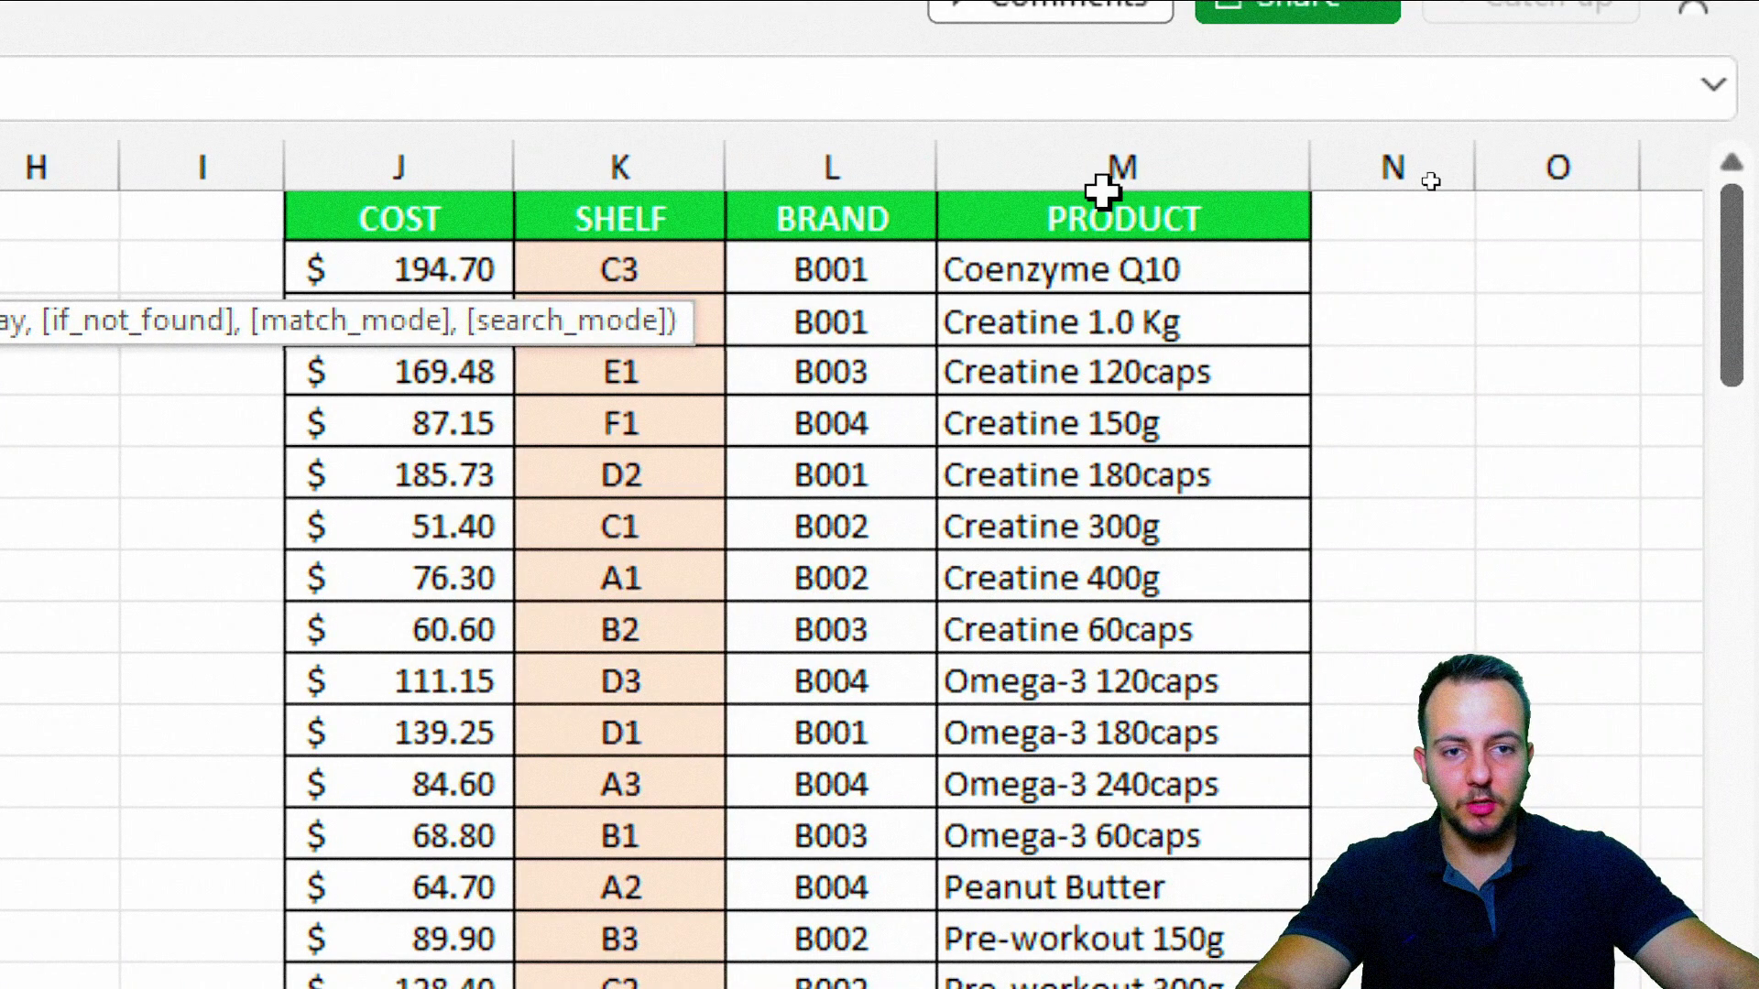
Add the absolute lookup range $M$1:$M$16 and return range $K$1:$K$16 for shelves
mouse_move(1225, 218)
left_mouse_down()
mouse_move(1091, 710)
mouse_move(1090, 982)
left_mouse_up()
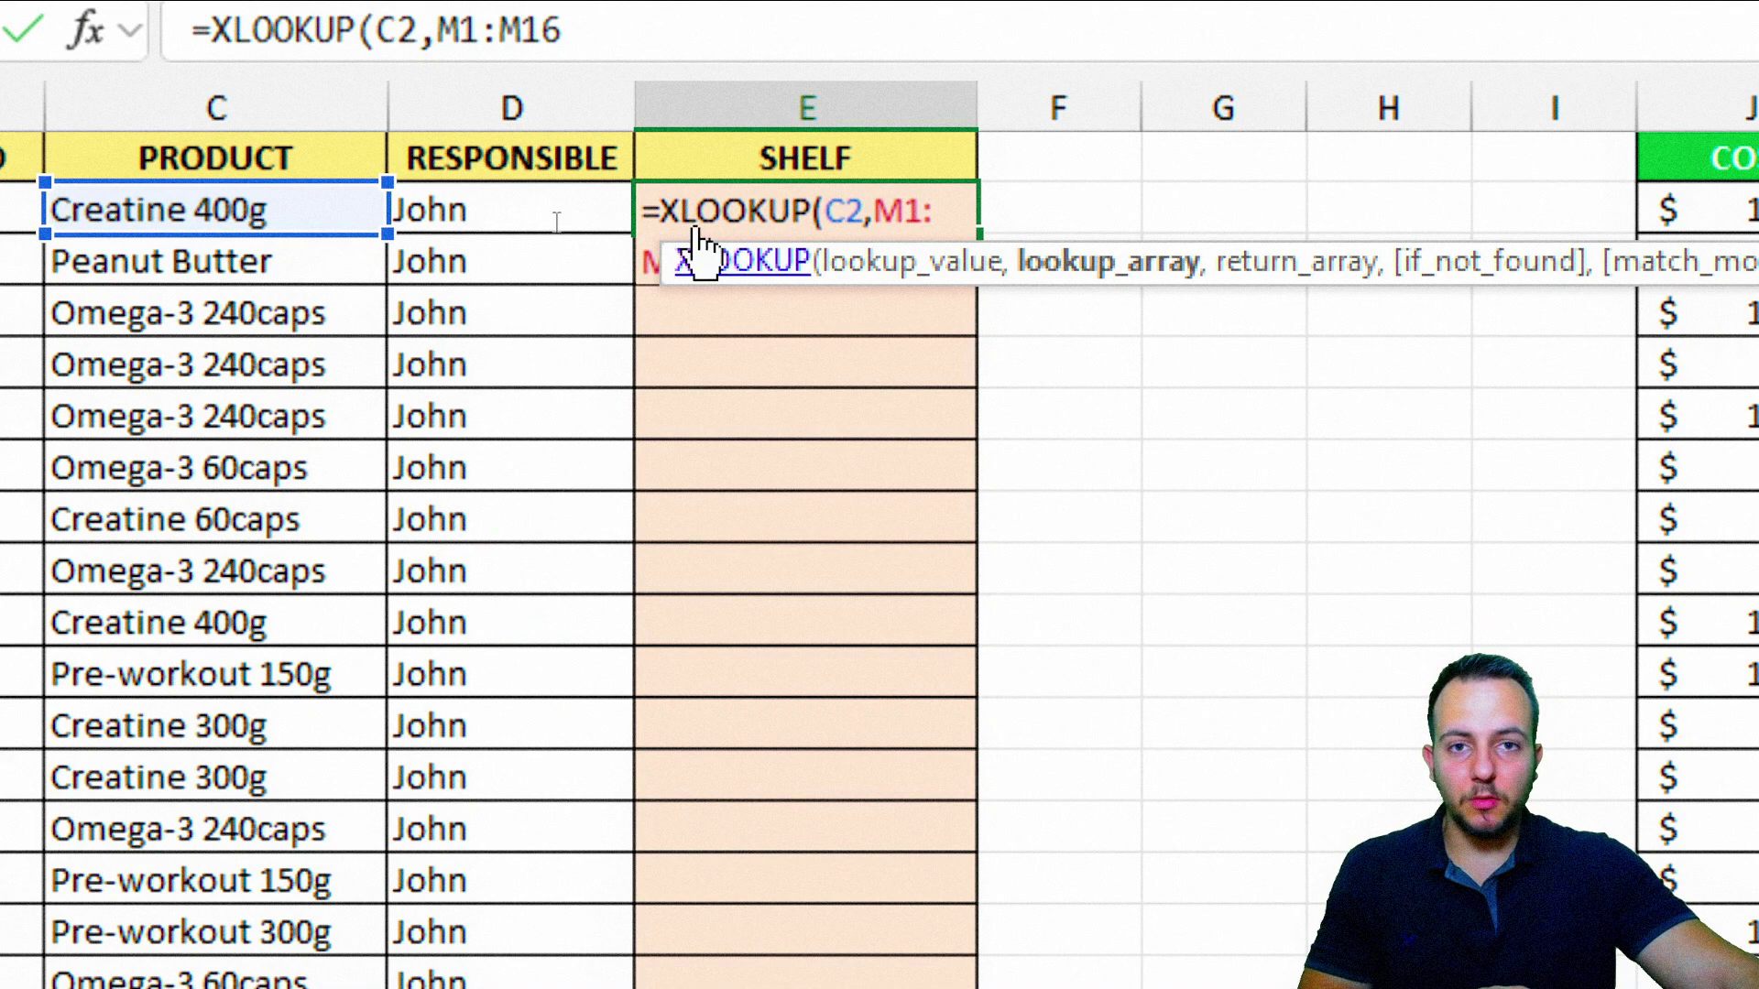
key("F4")
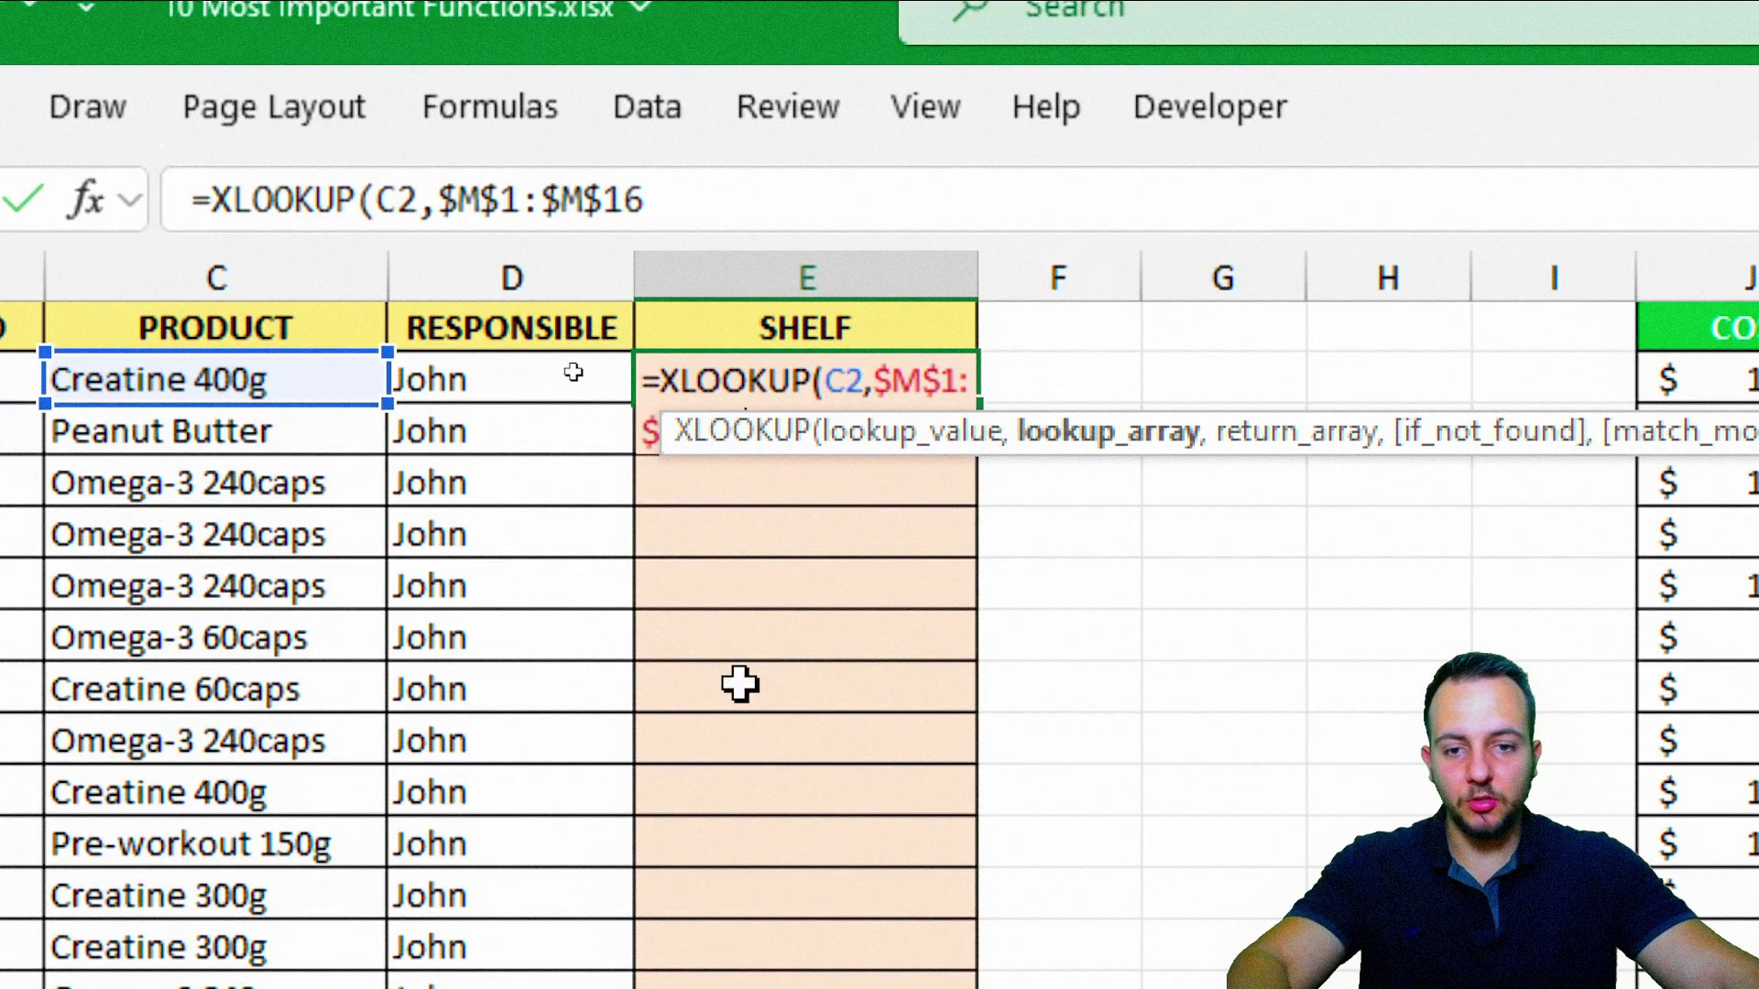
type(",")
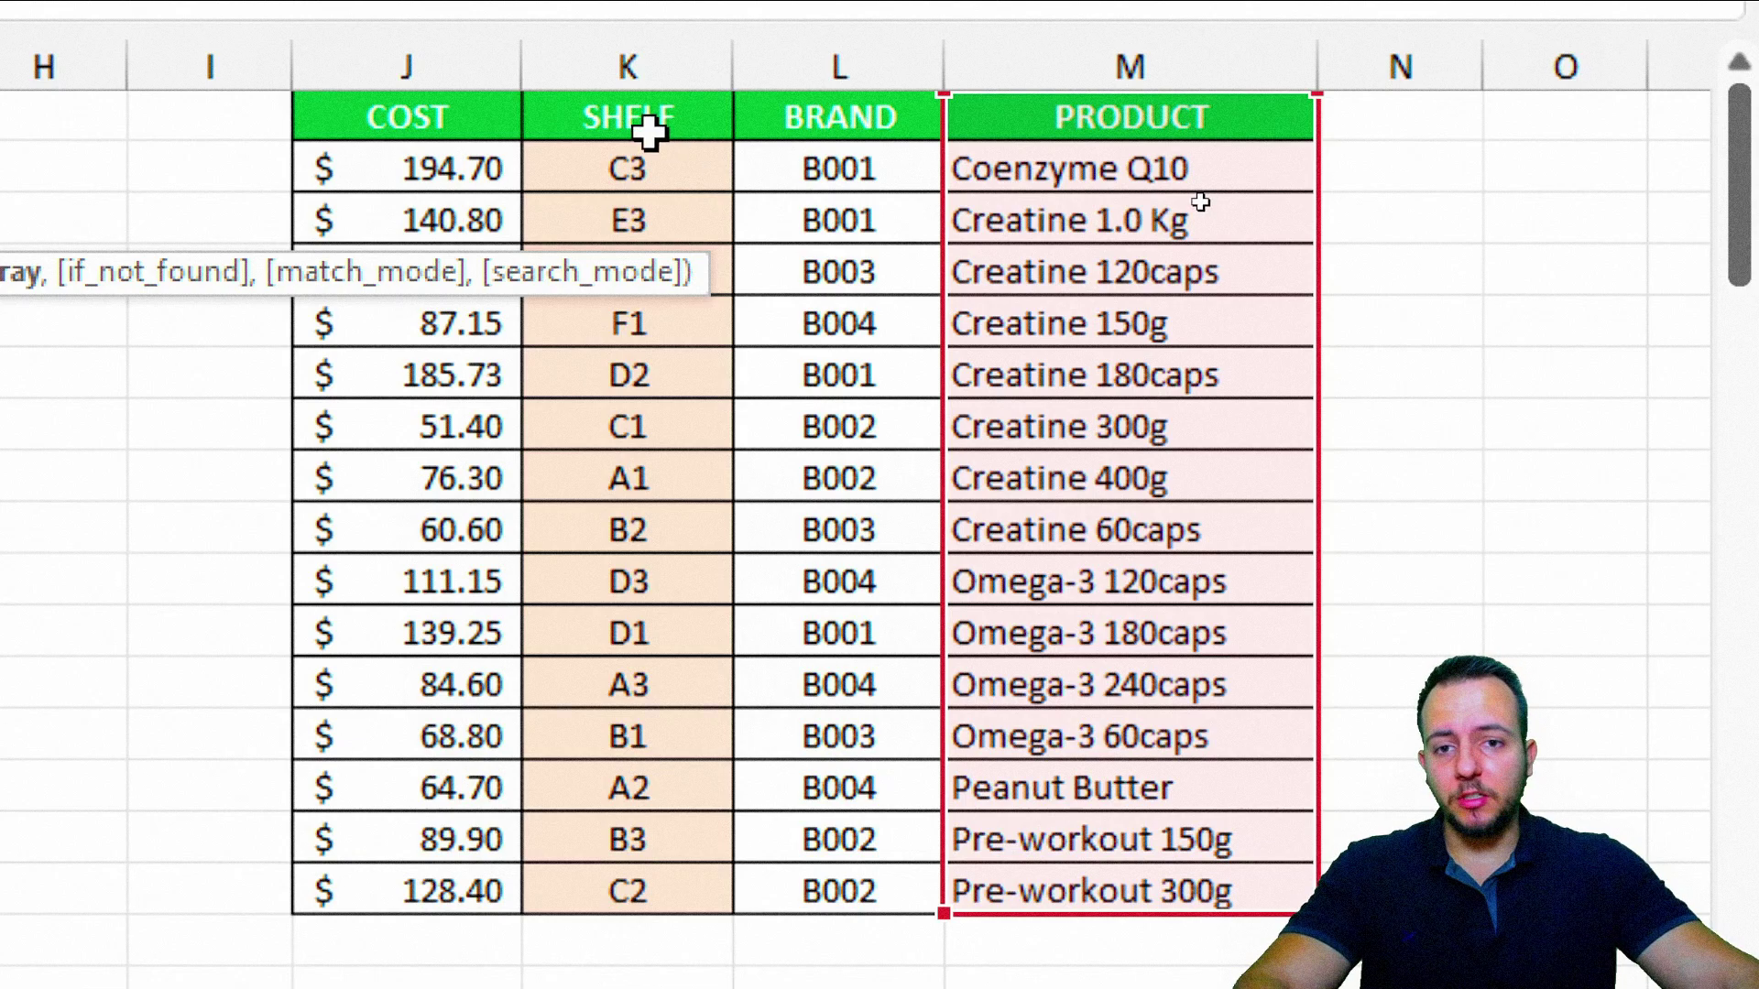
left_click_drag(632, 126, 632, 854)
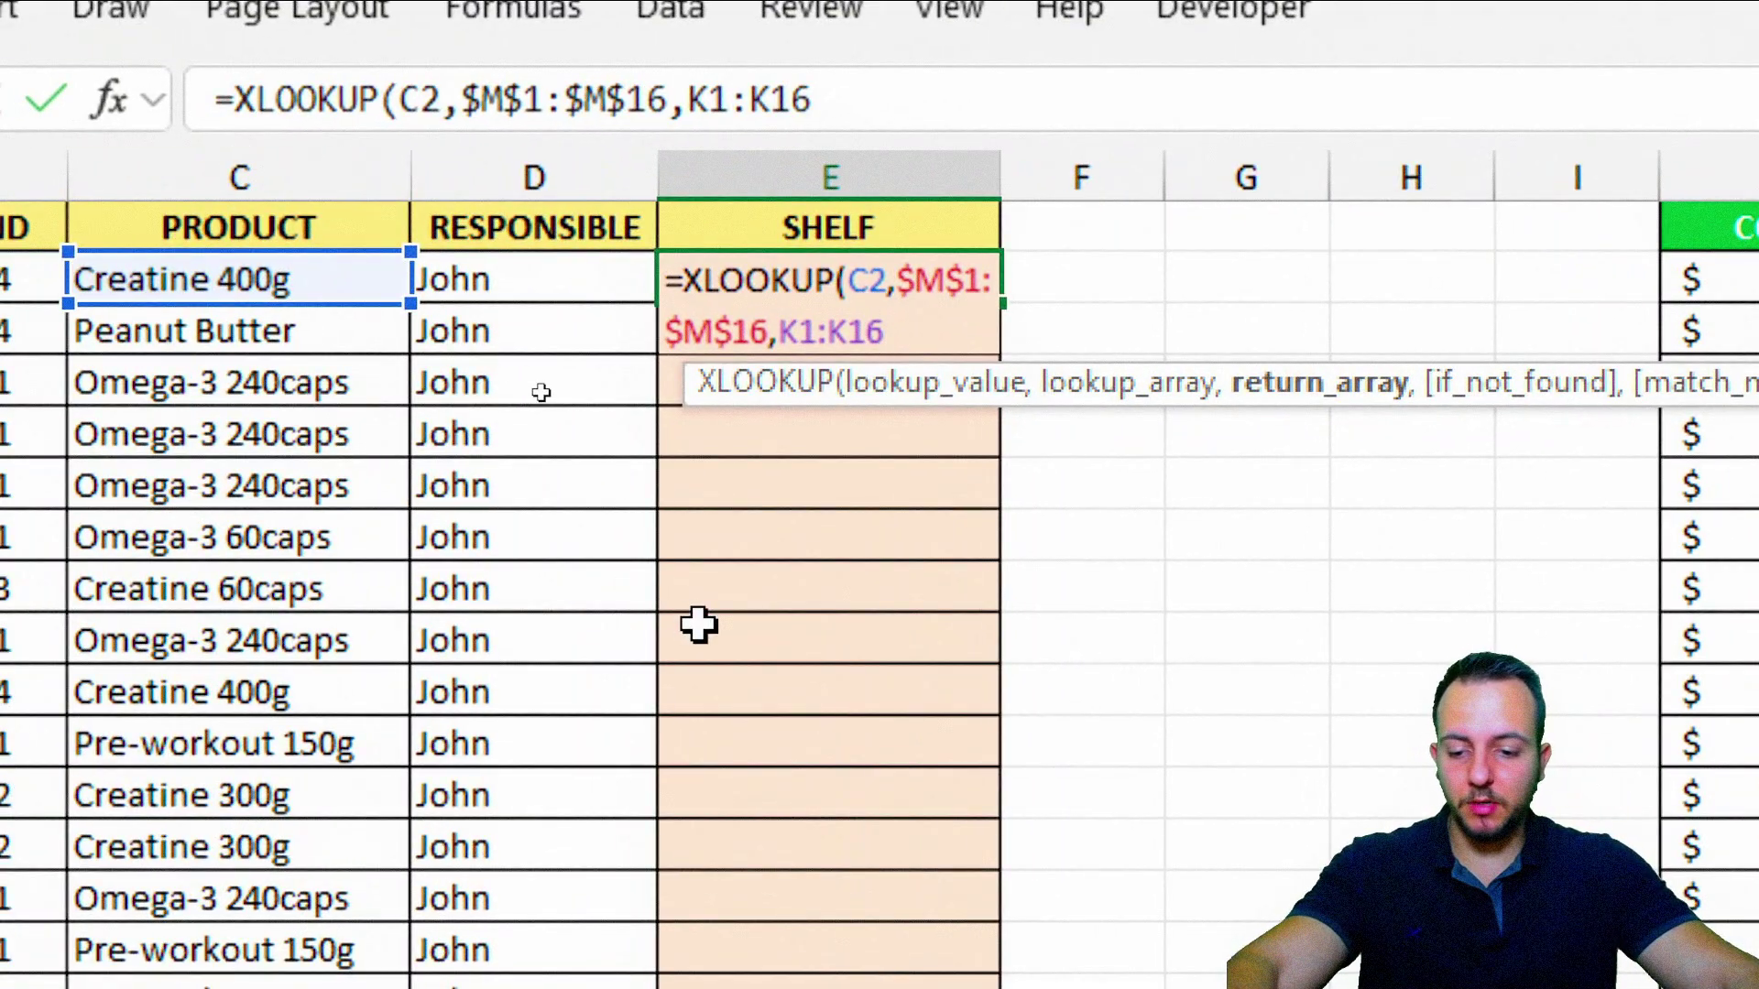
key("F4")
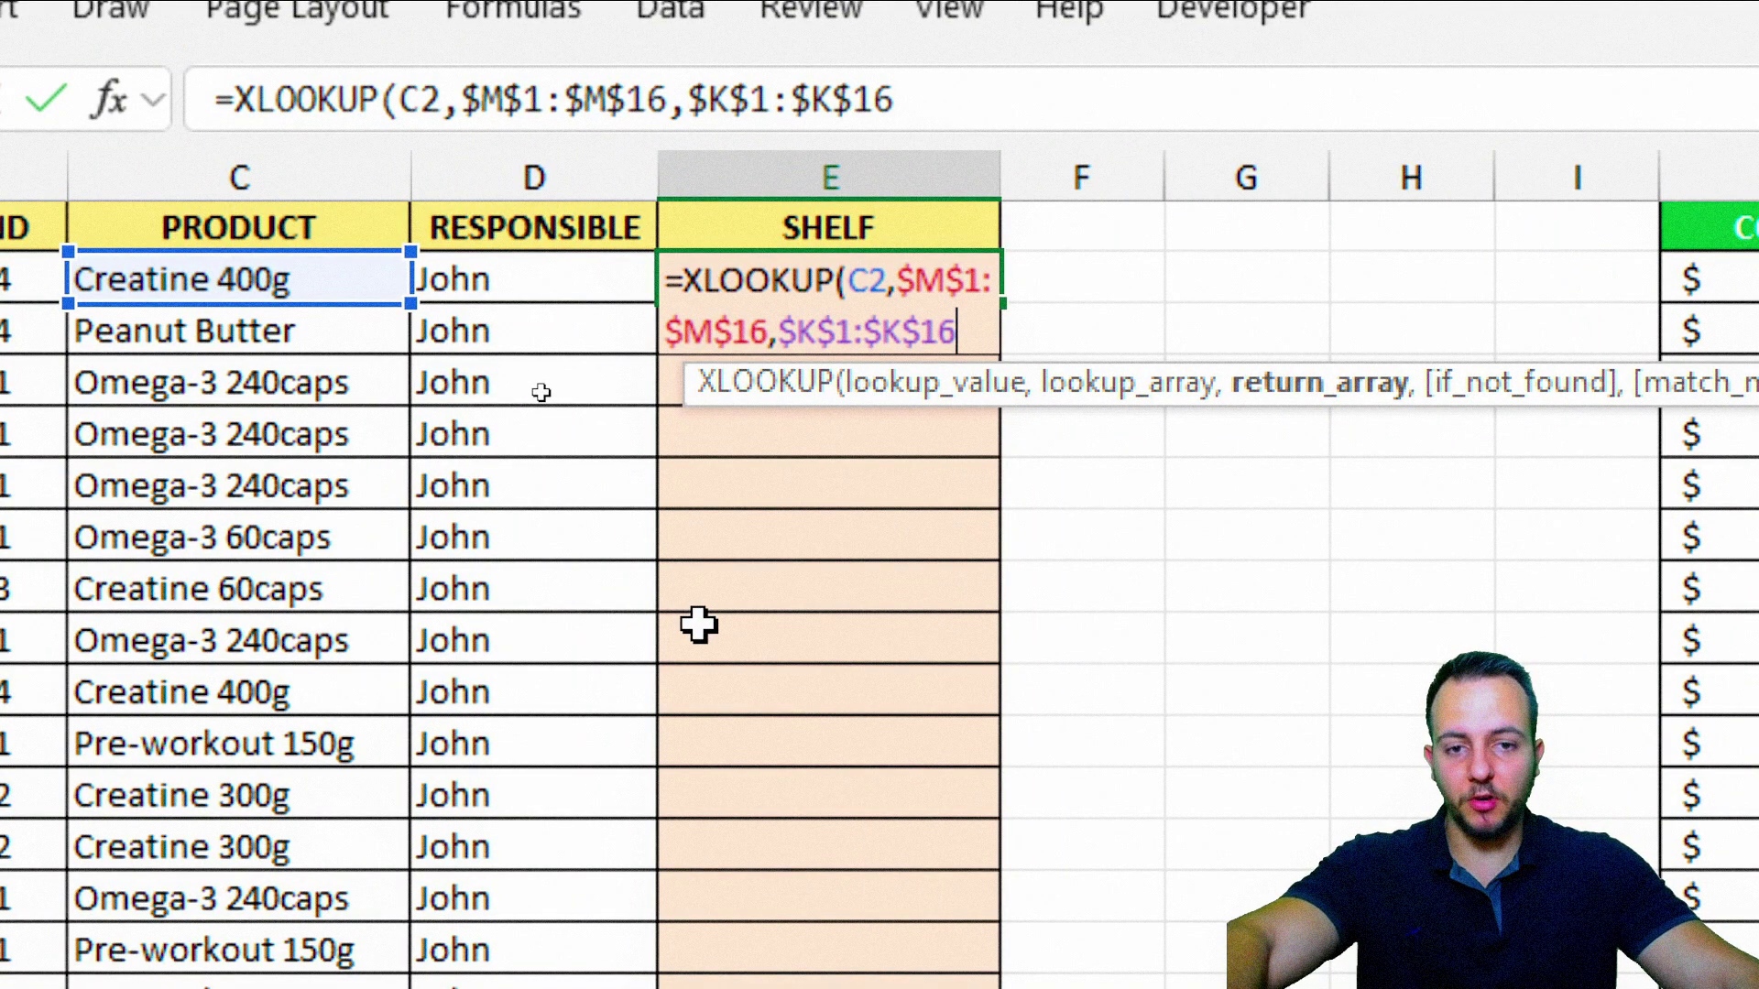
Confirm the shelf lookup formula in E2 and fill it down the SHELF column
type(")")
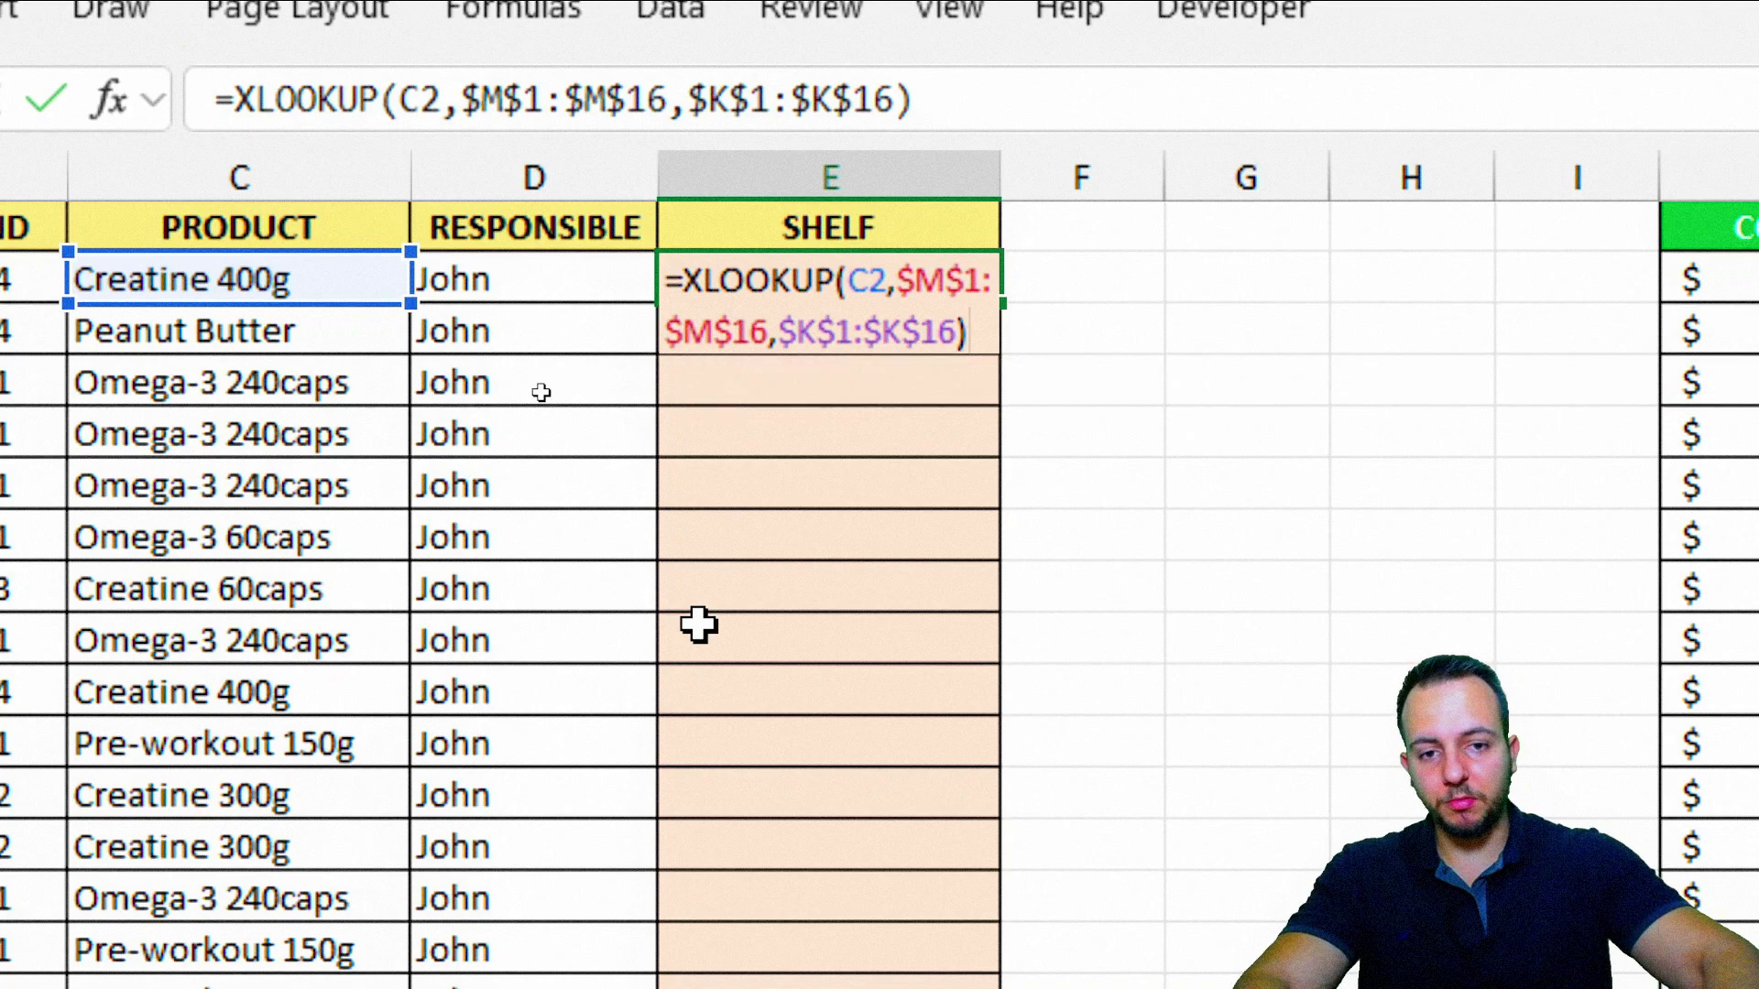
key("Return")
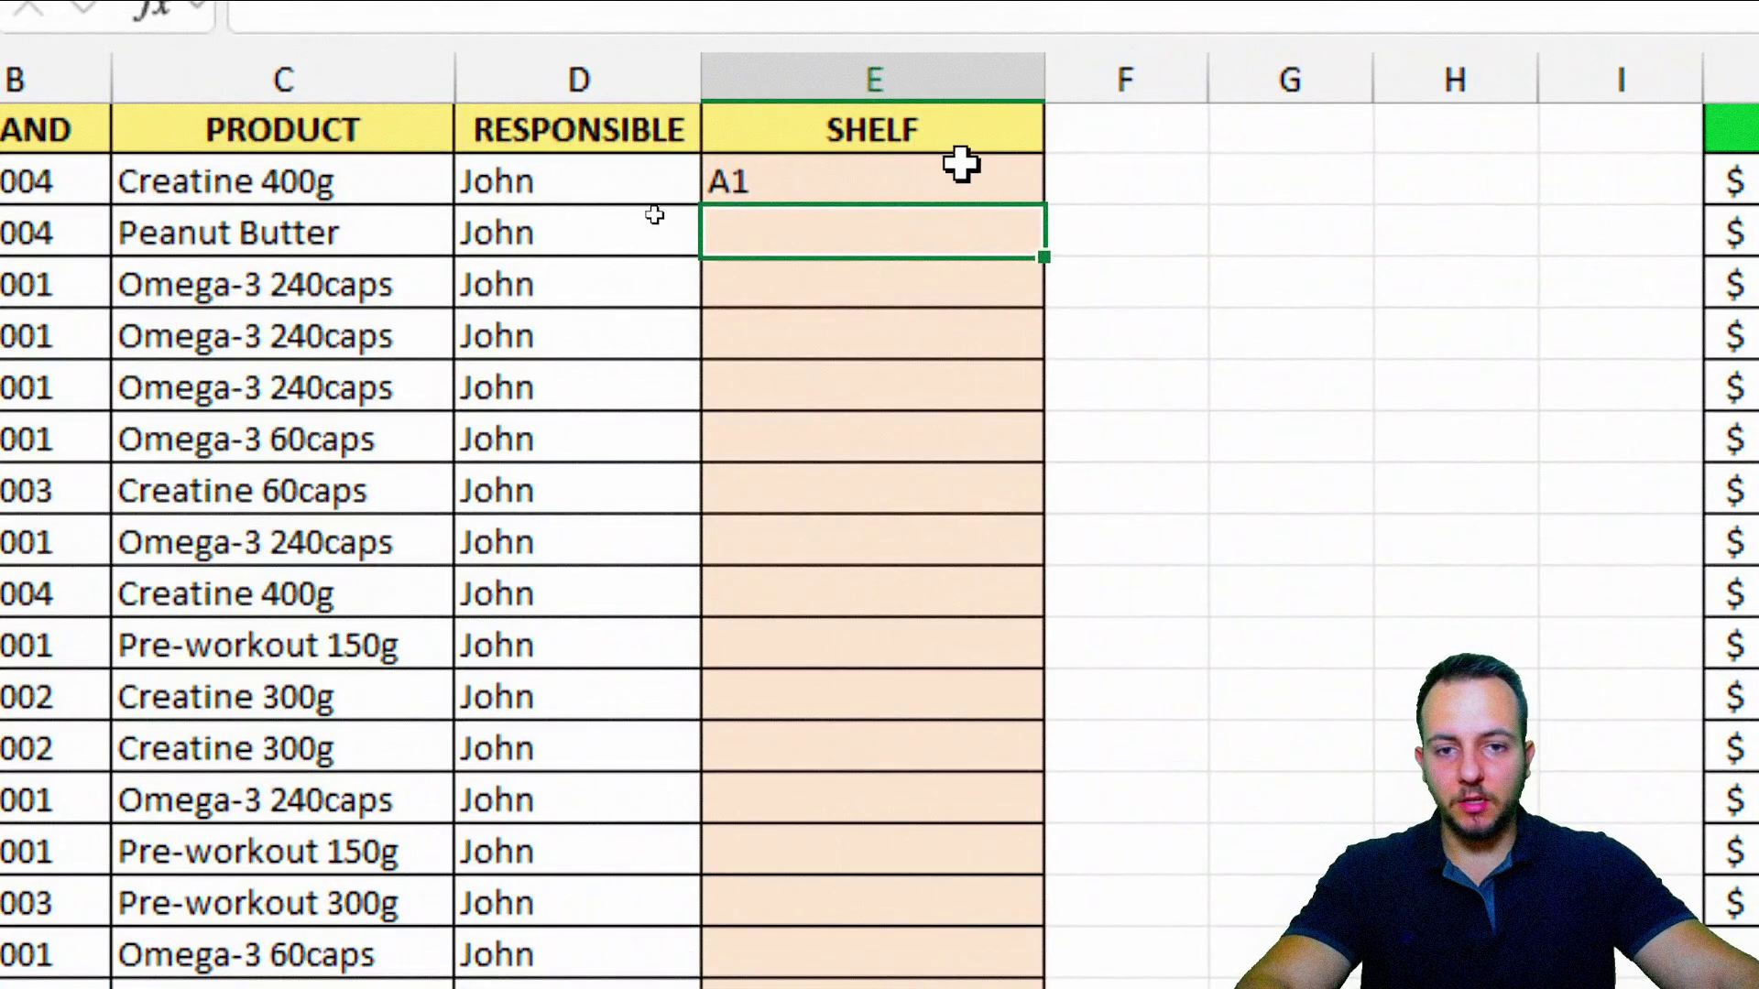
left_click(962, 174)
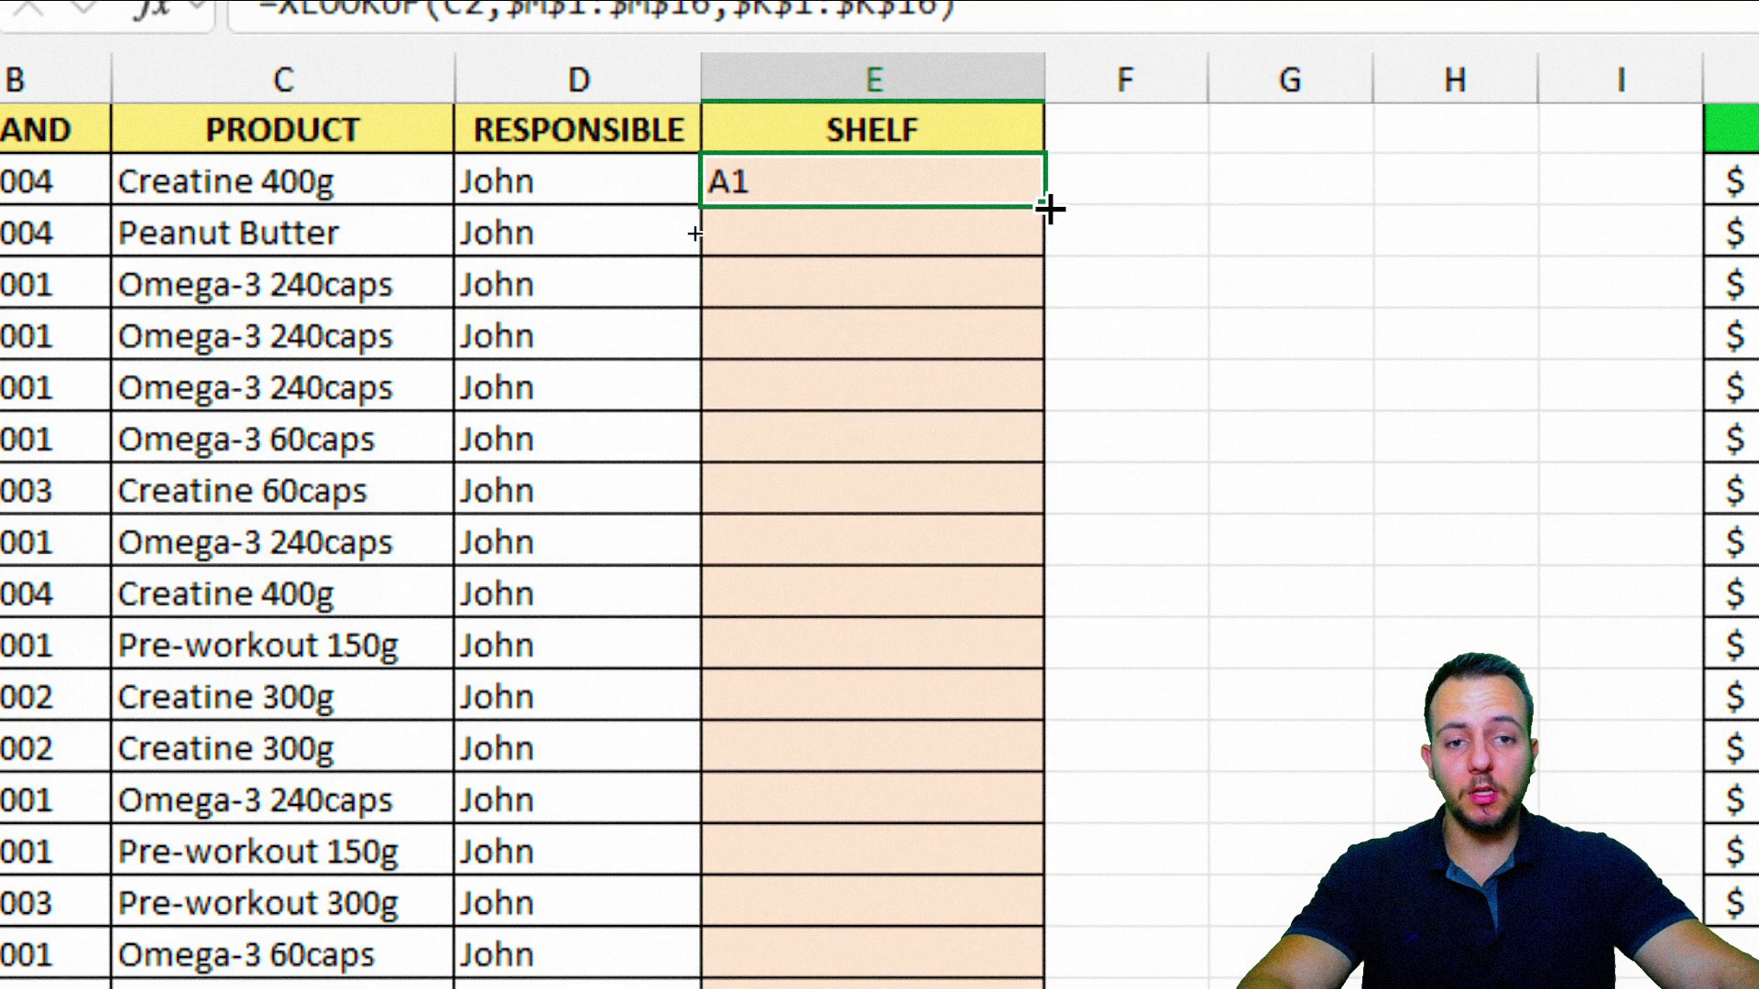
double_click(1050, 210)
Return to A1 and switch to the IF sheet with the student averages
left_click(81, 181)
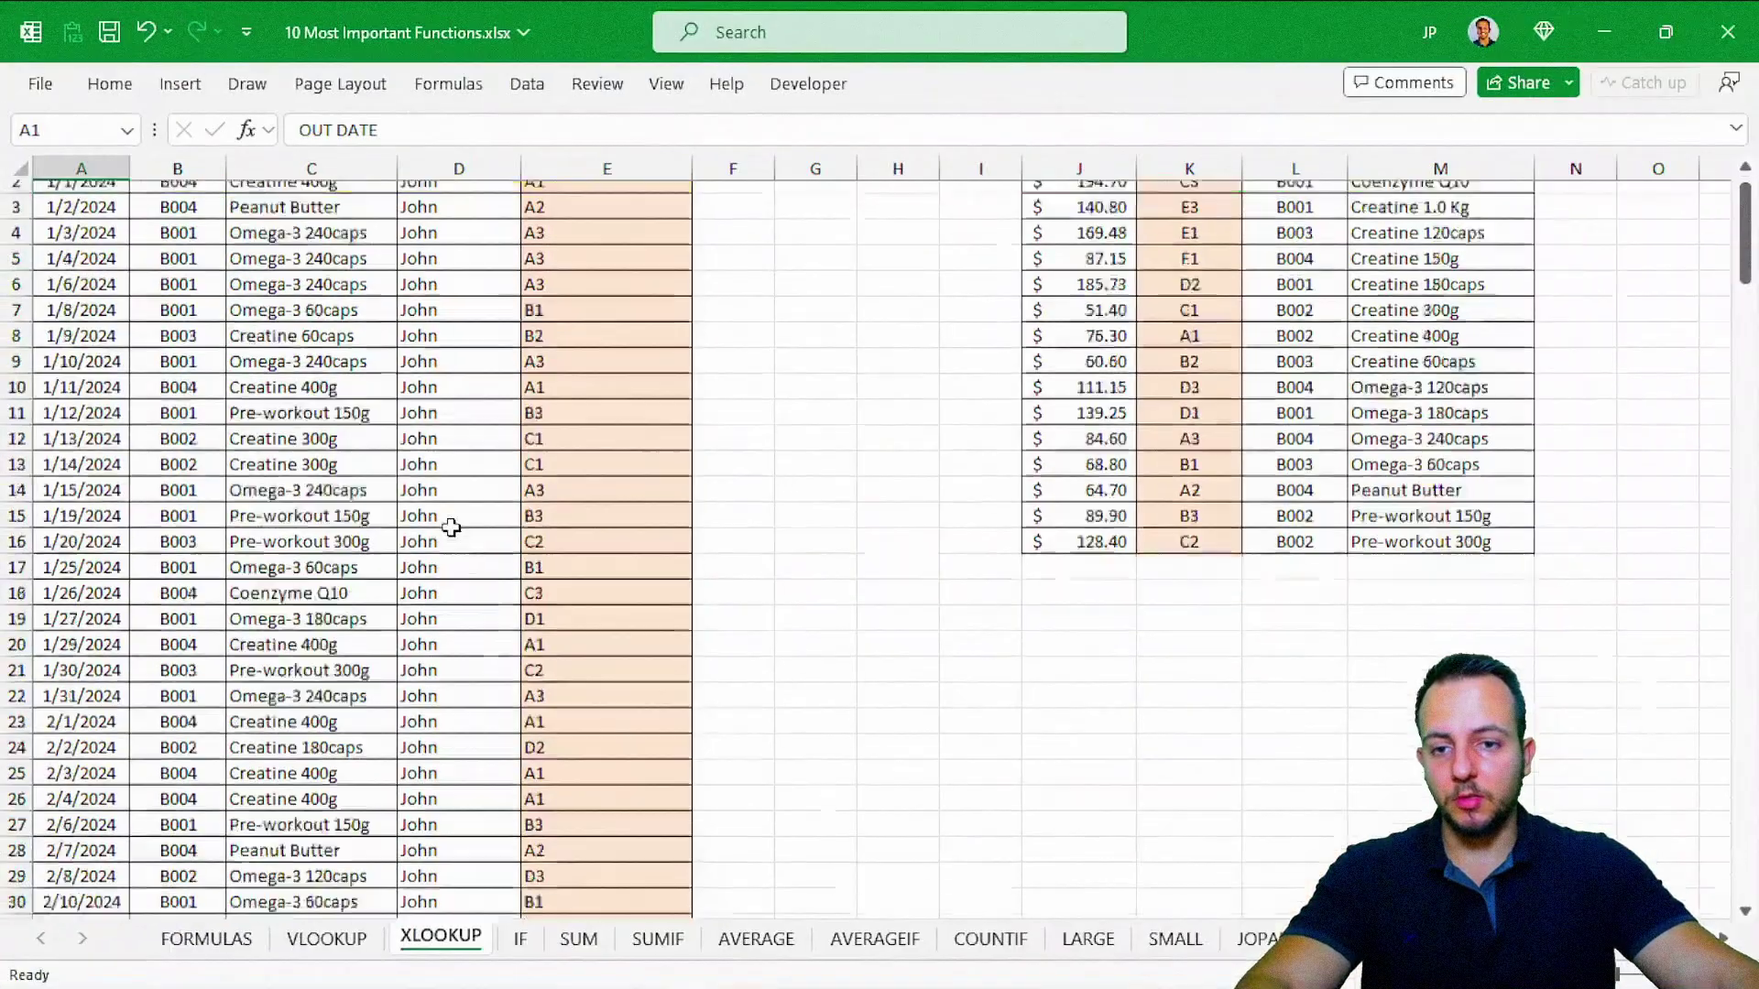
scroll(451, 528, "down", 10)
scroll(451, 535, "up", 10)
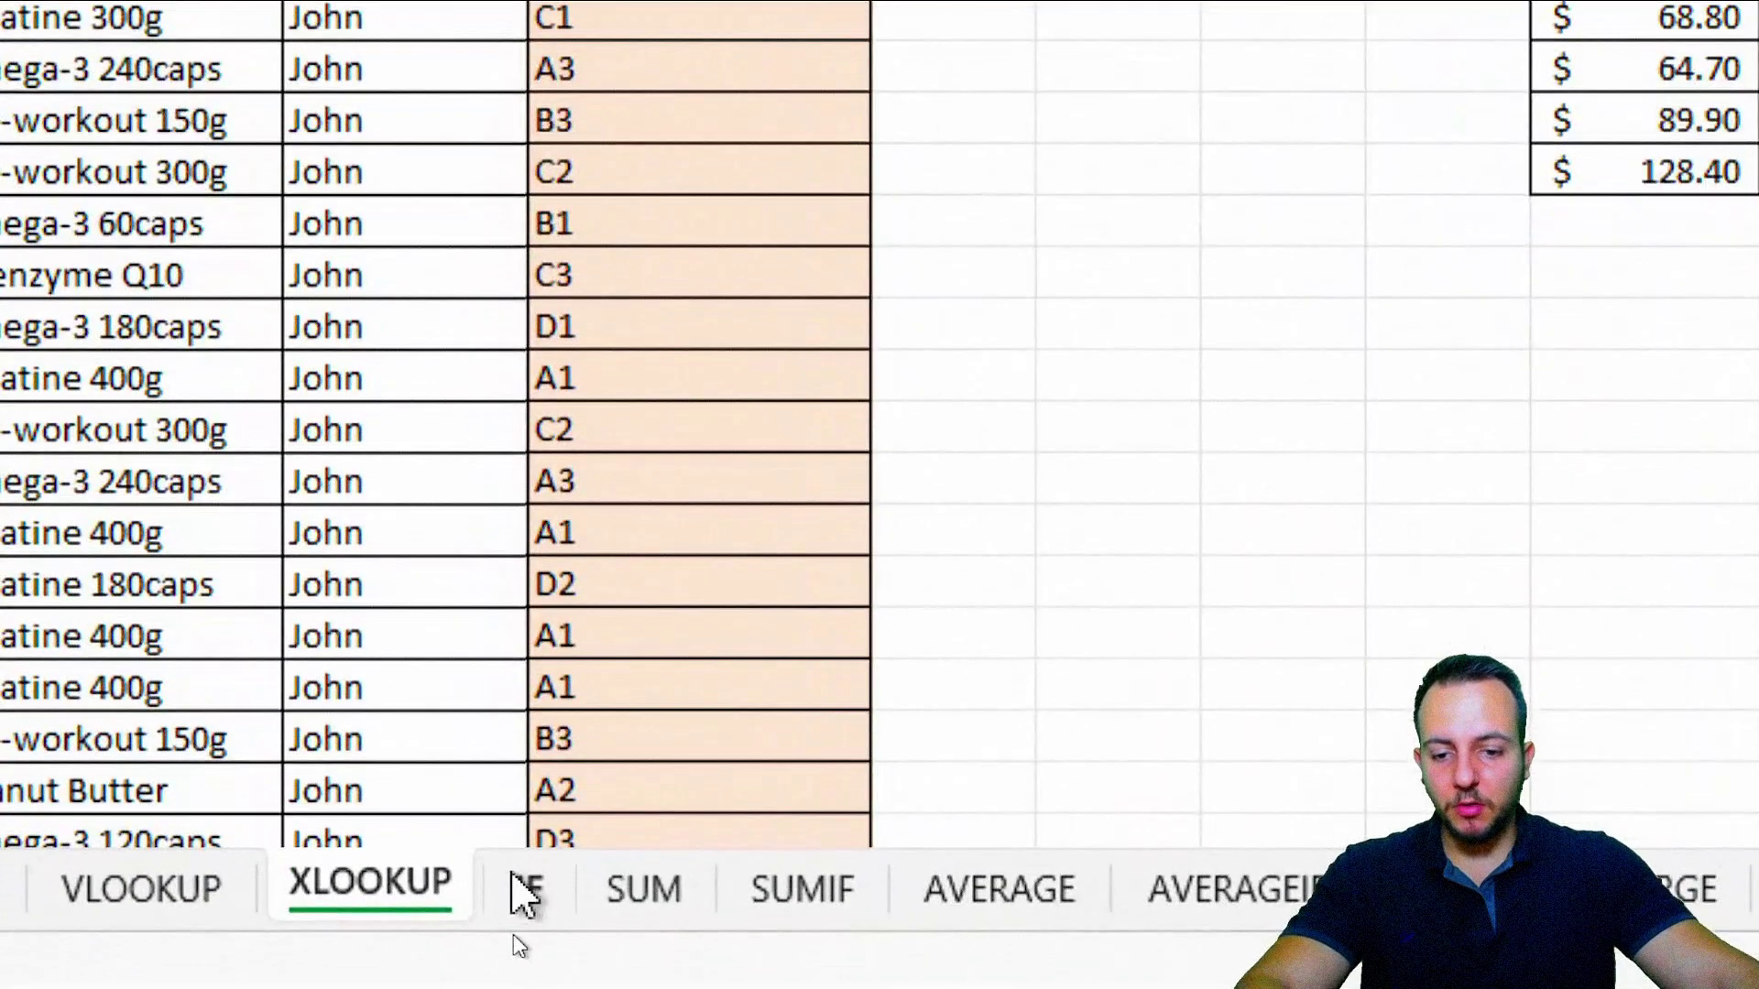
left_click(519, 938)
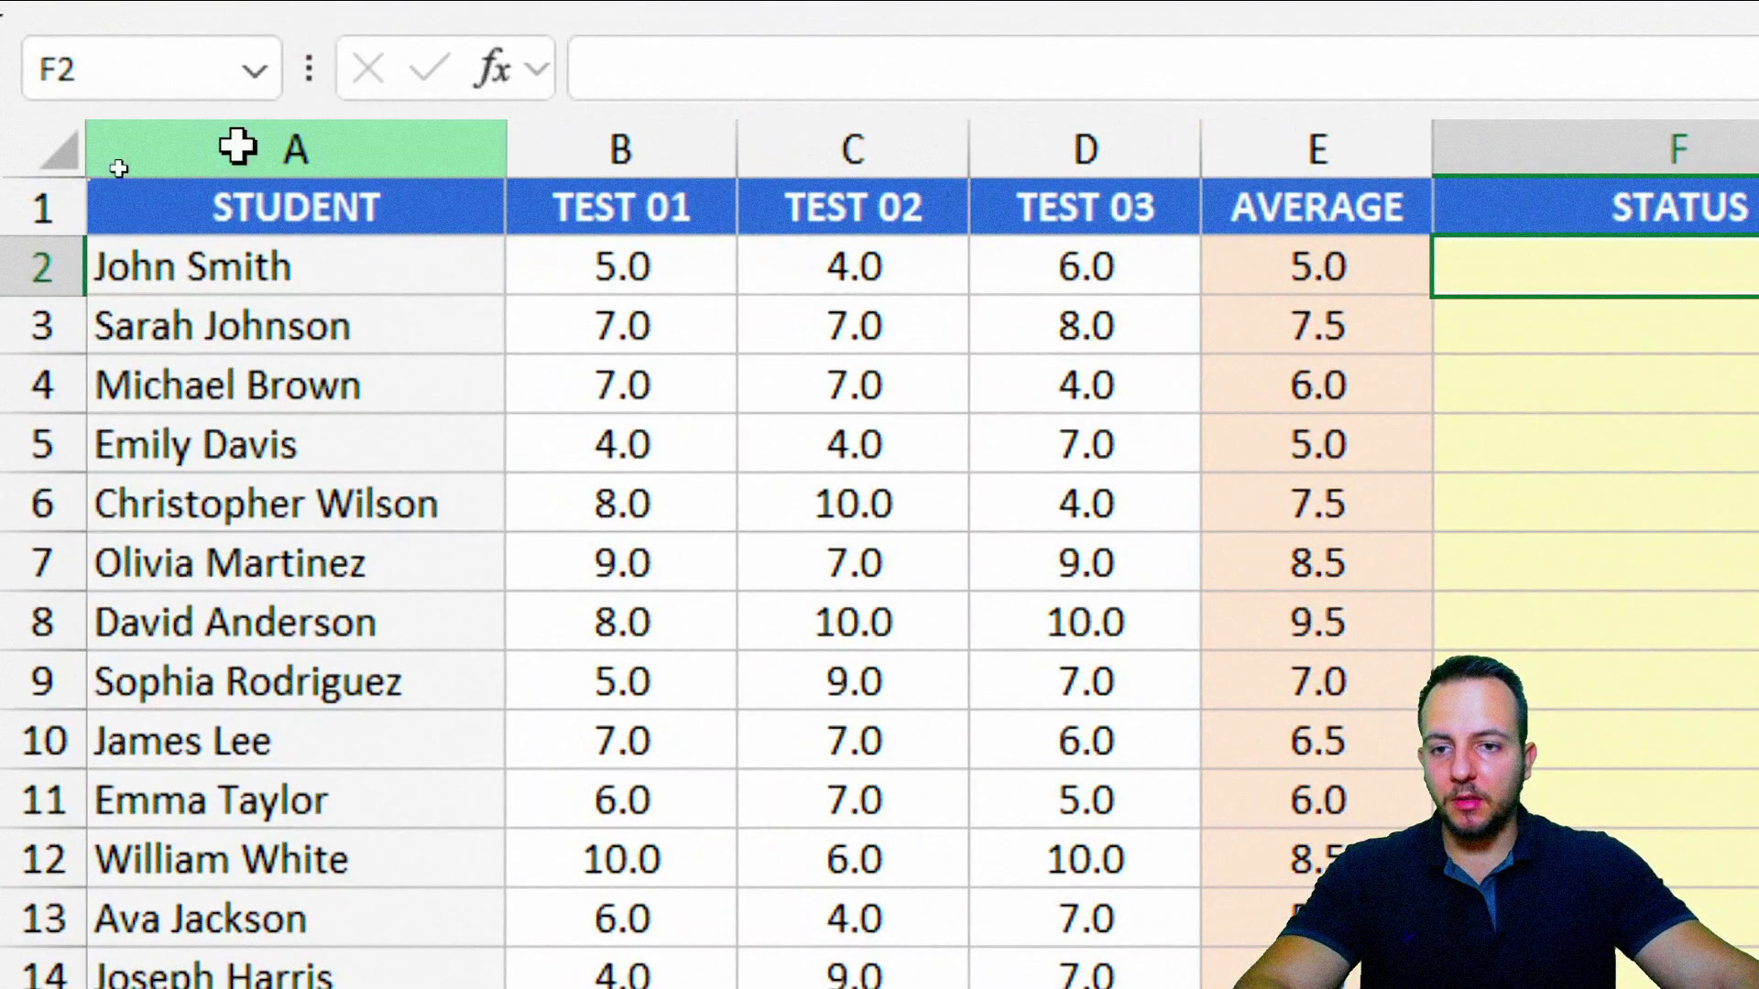
left_click(119, 169)
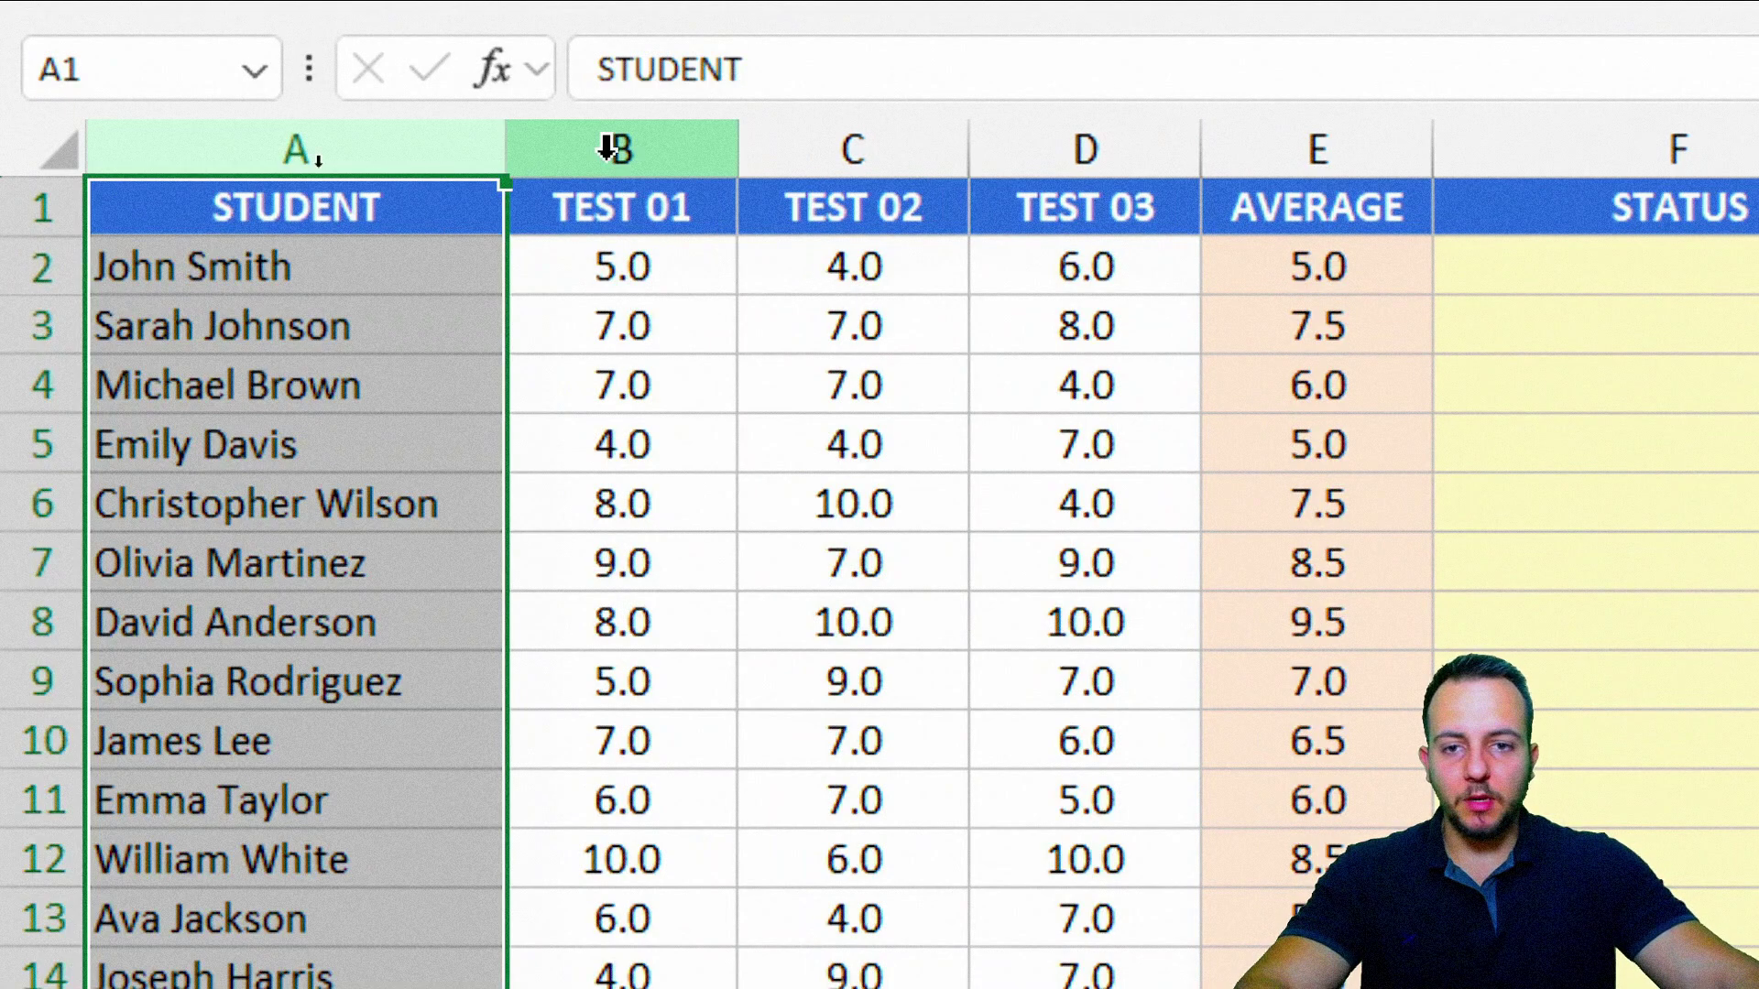
left_click(683, 124)
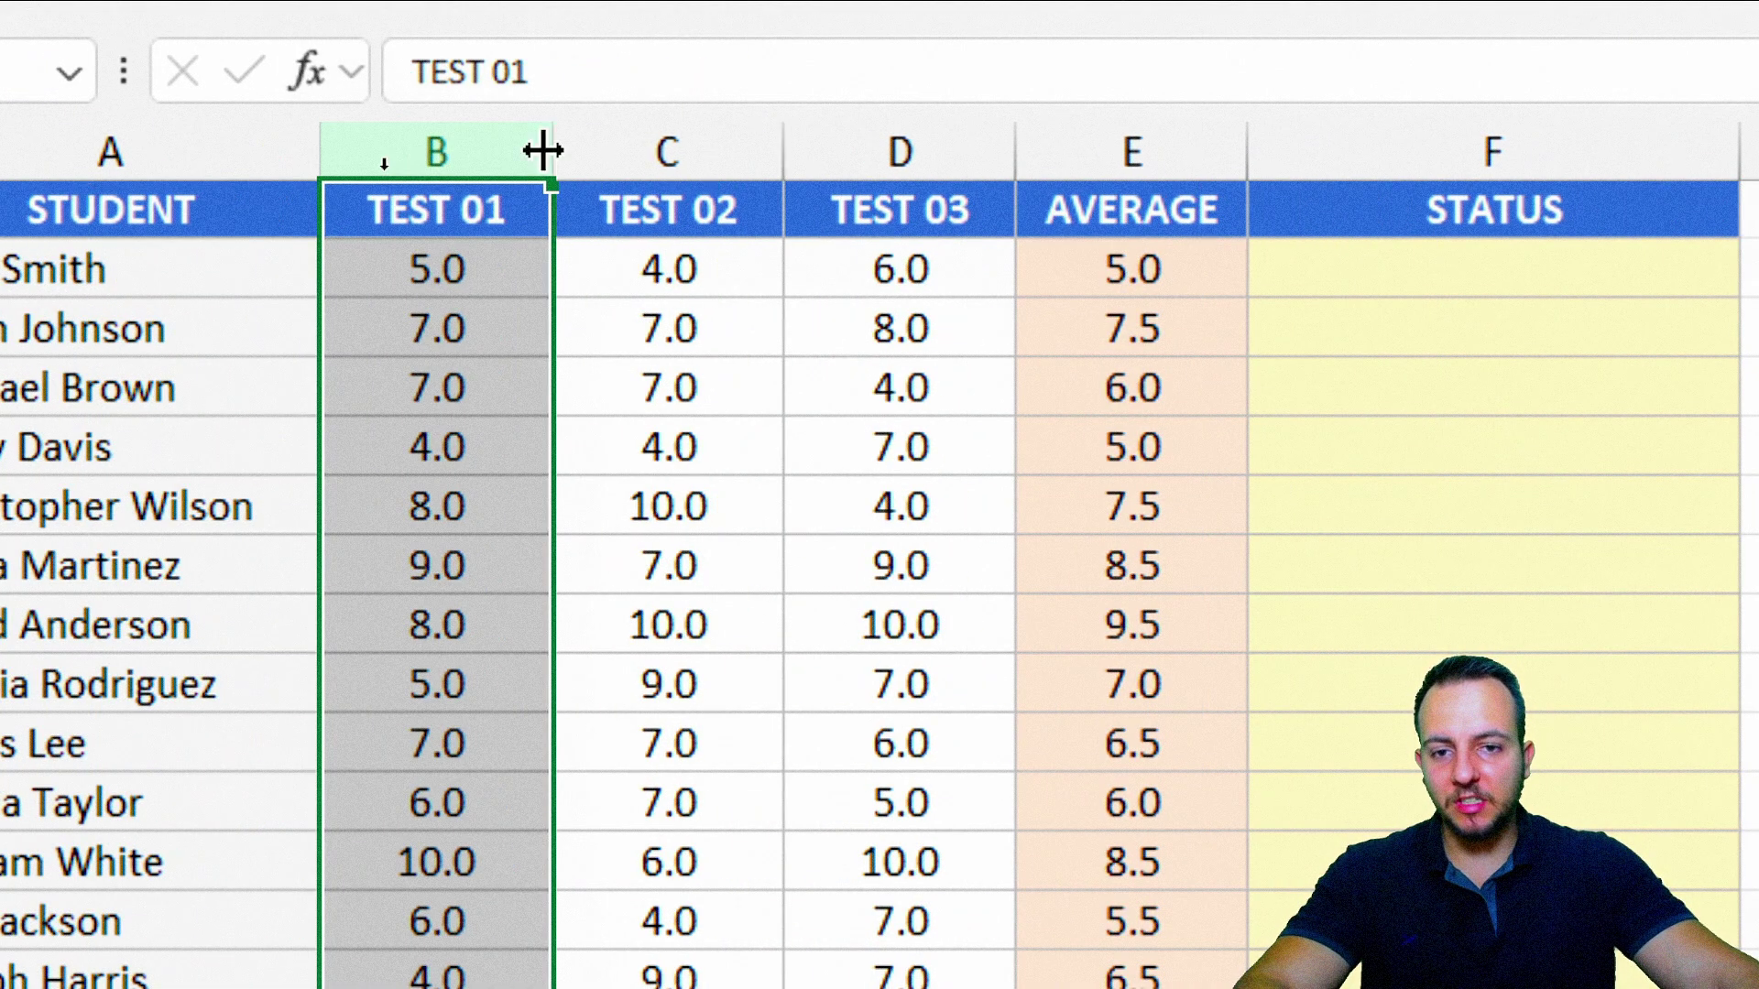
left_click(586, 151)
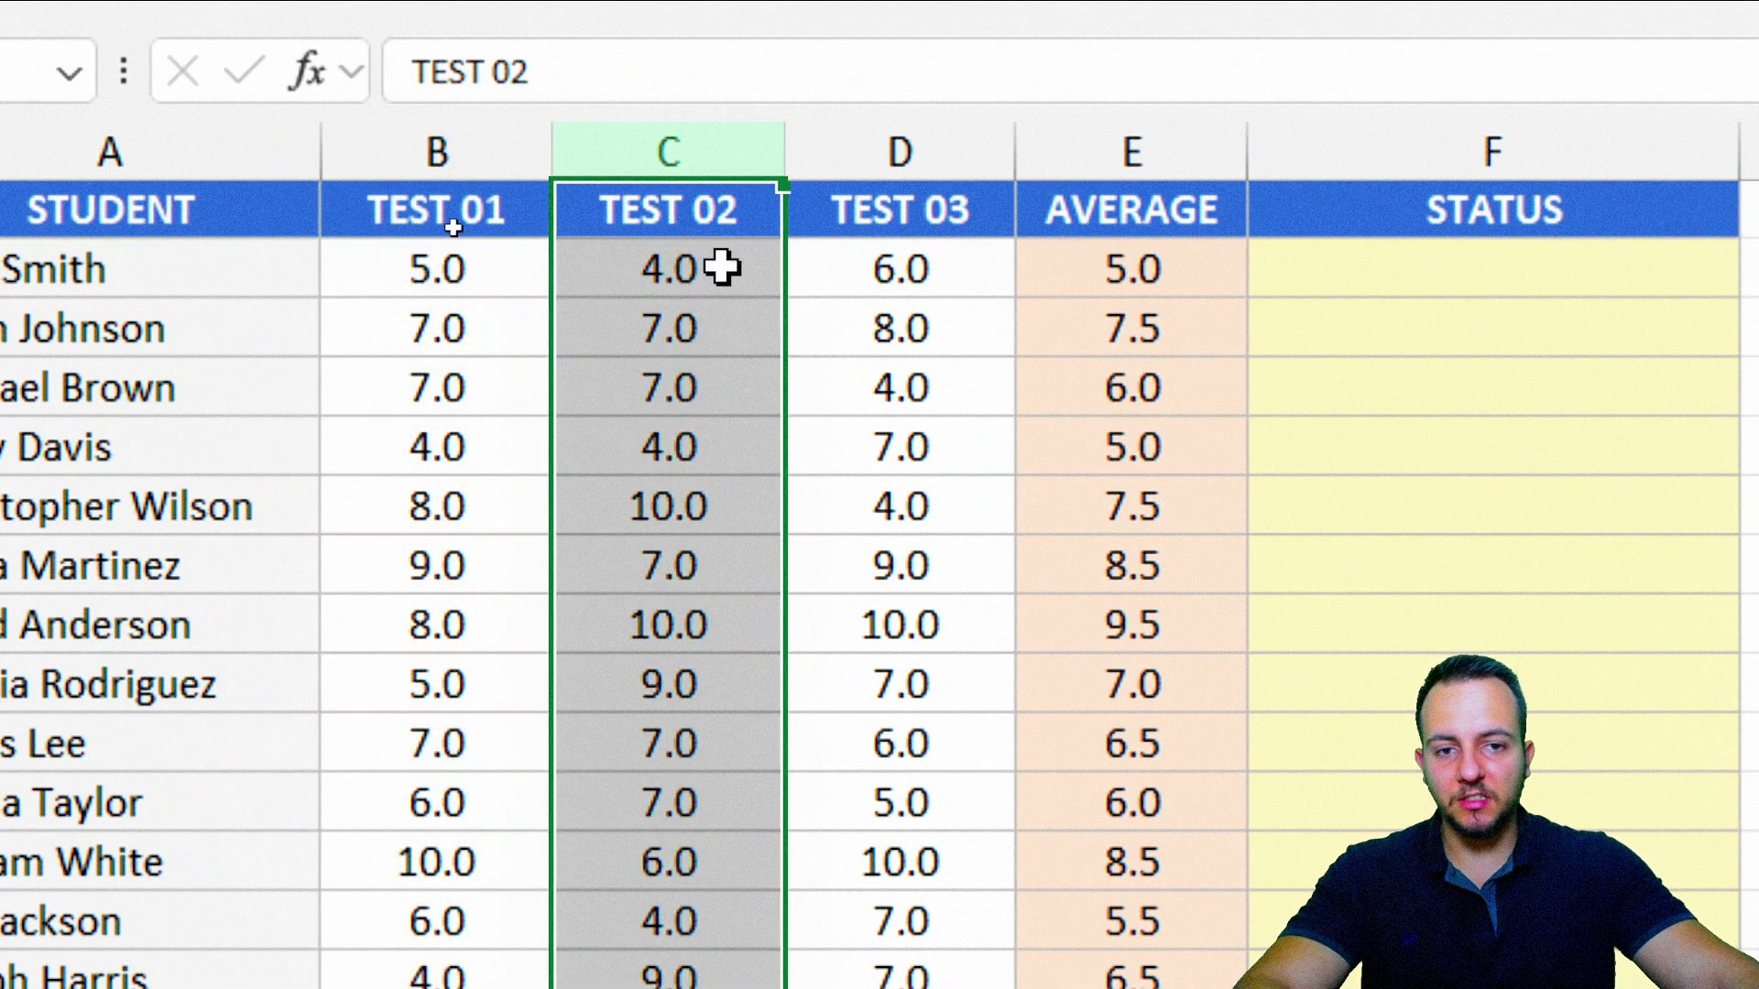
left_click(899, 147)
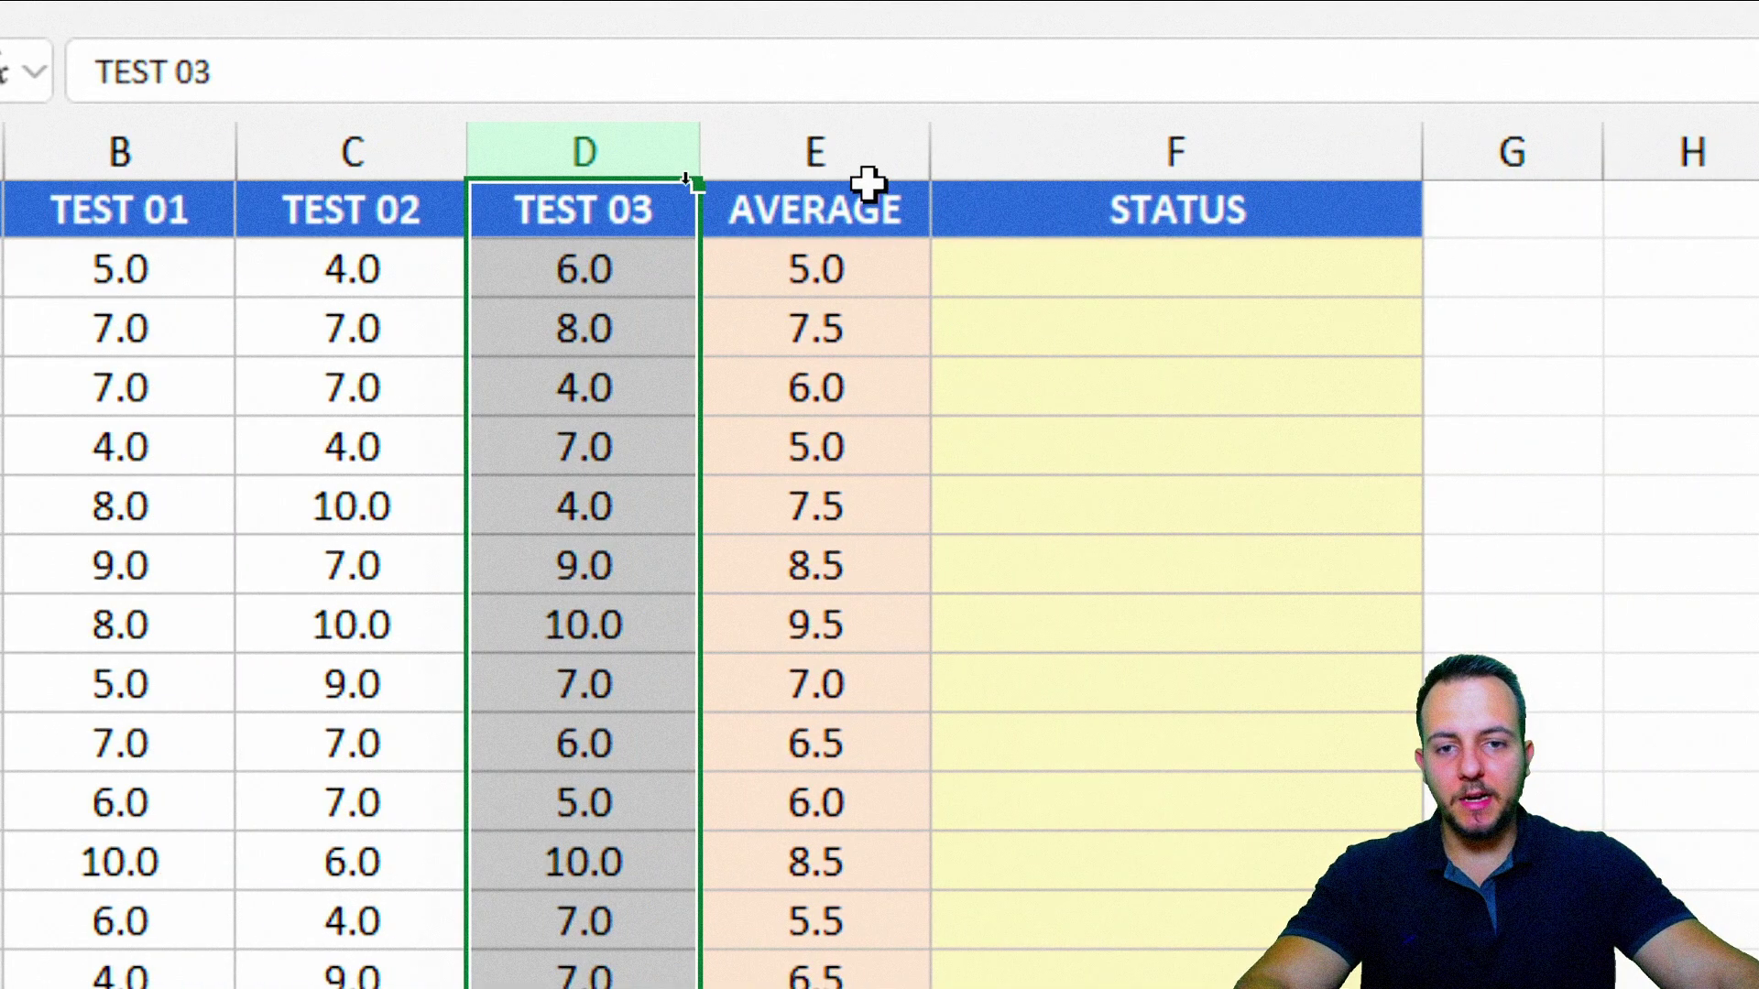
left_click(868, 149)
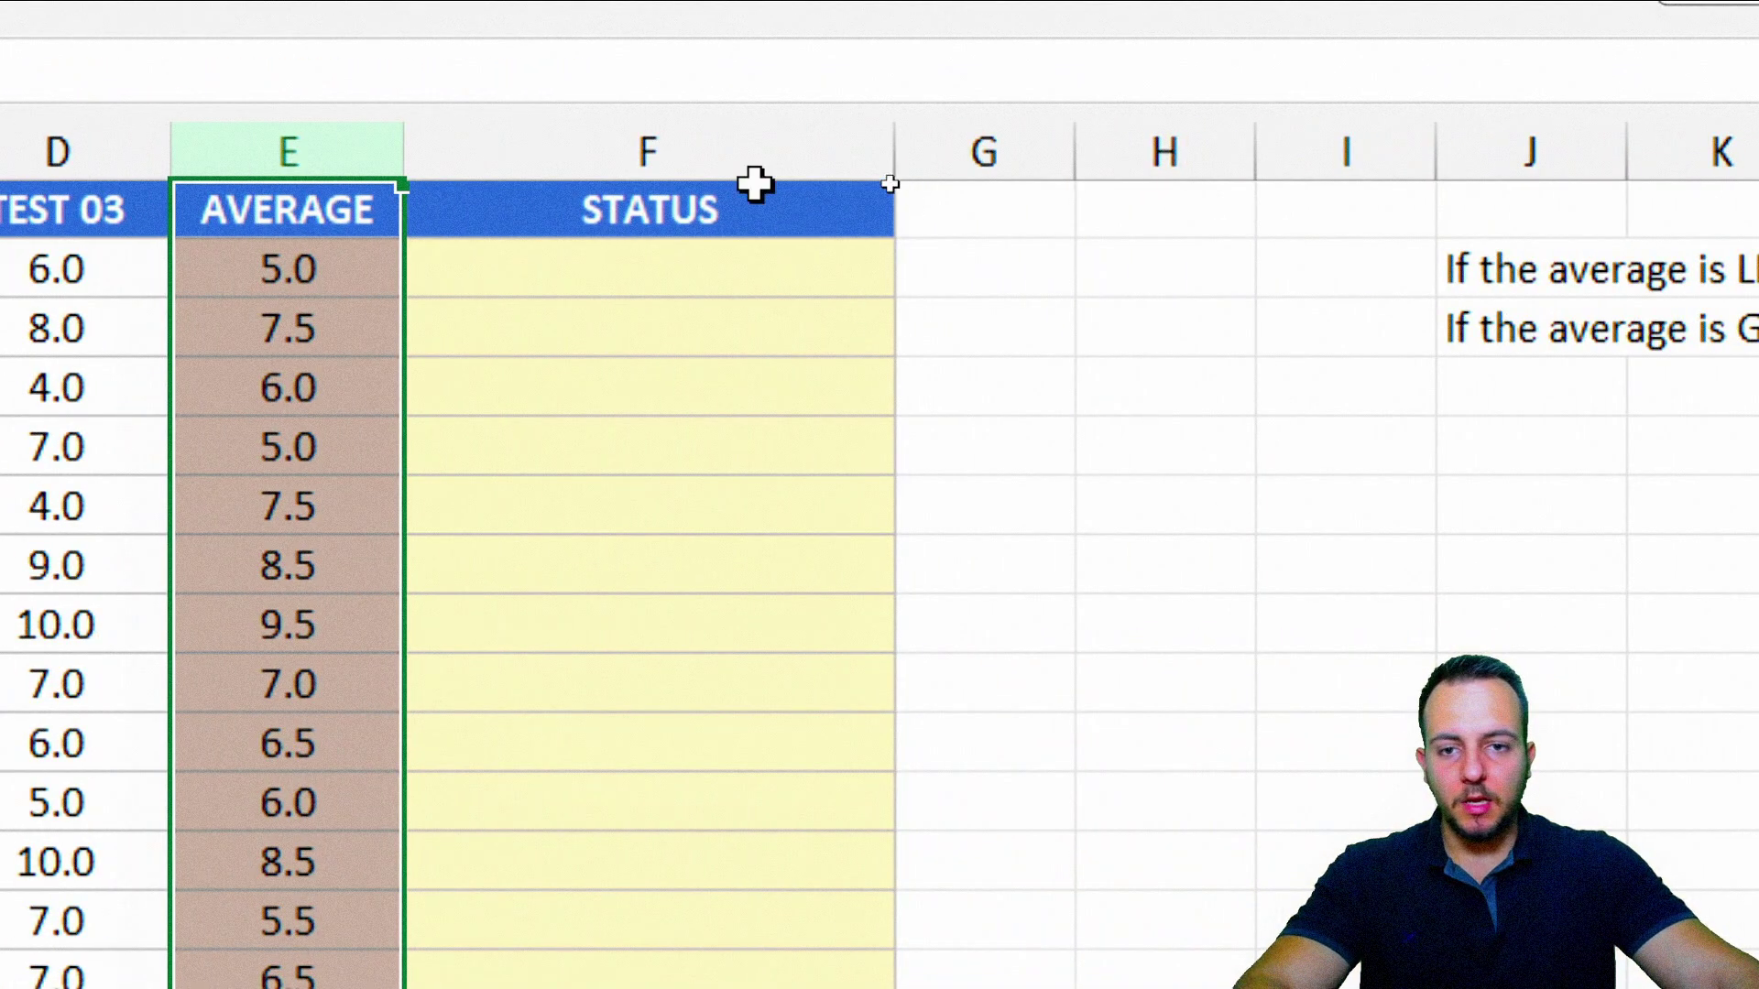
left_click(754, 174)
left_click(663, 284)
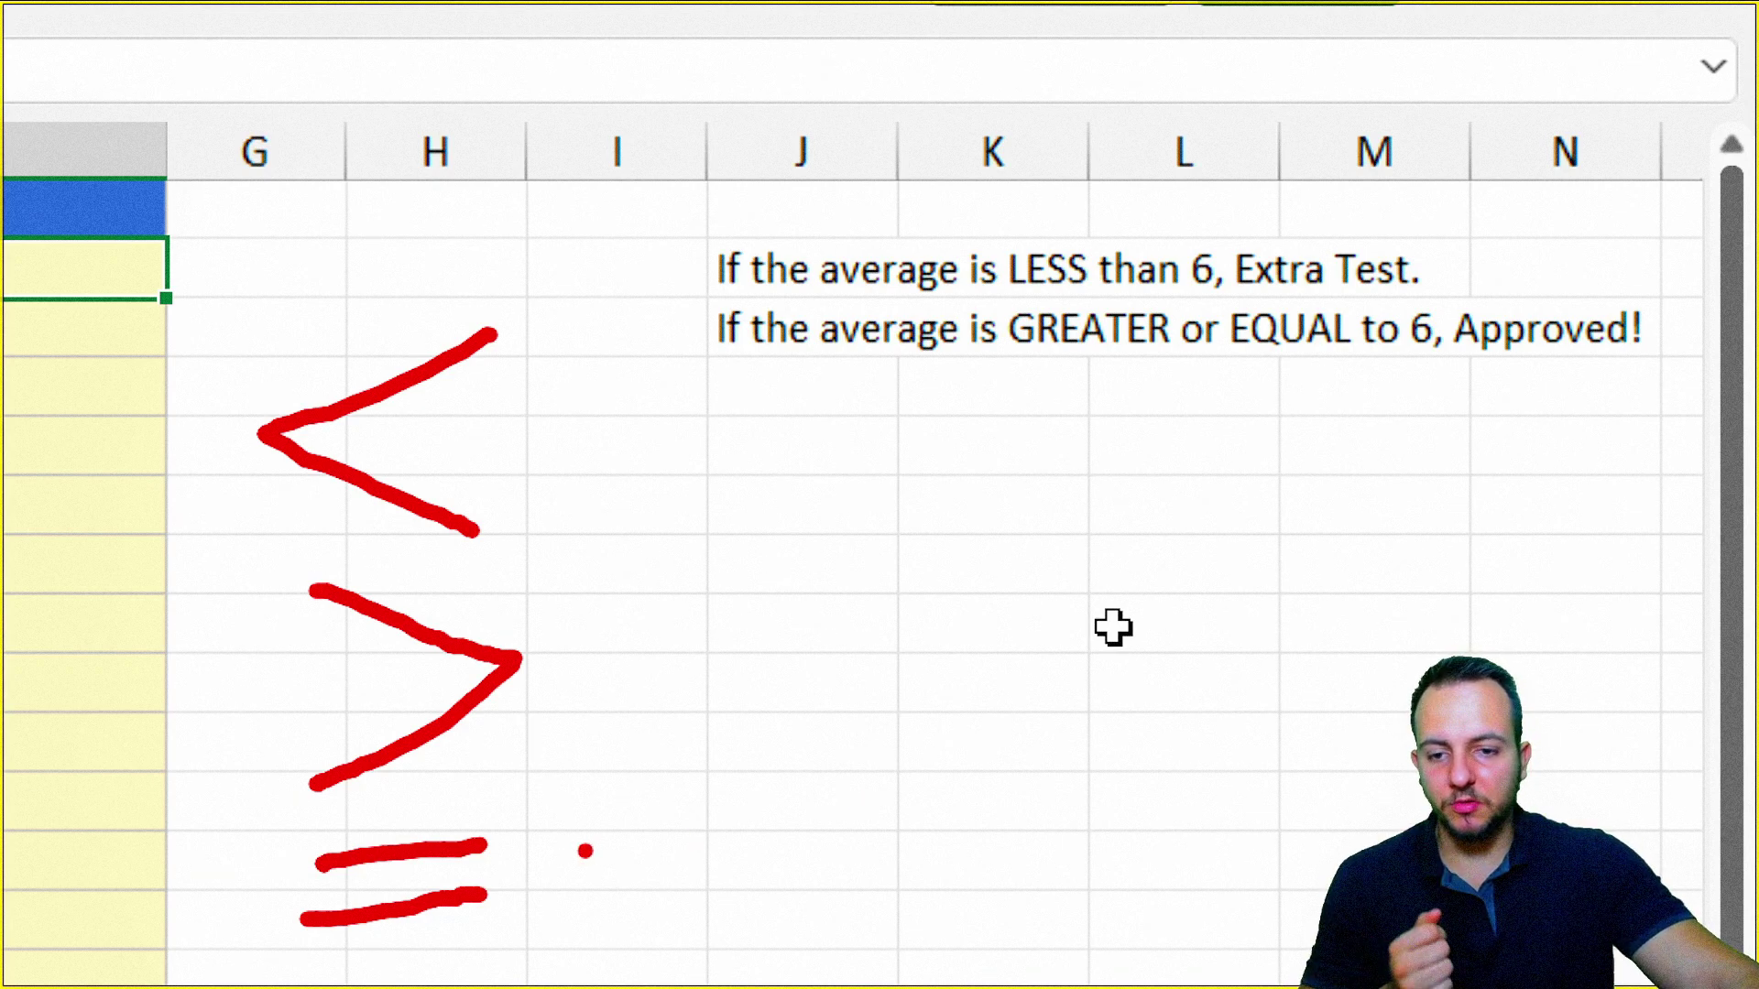
Enter =IF(E2<6,"Extra test","Approved!") in F2, which shows Extra test for the 5.0 average
type("=if")
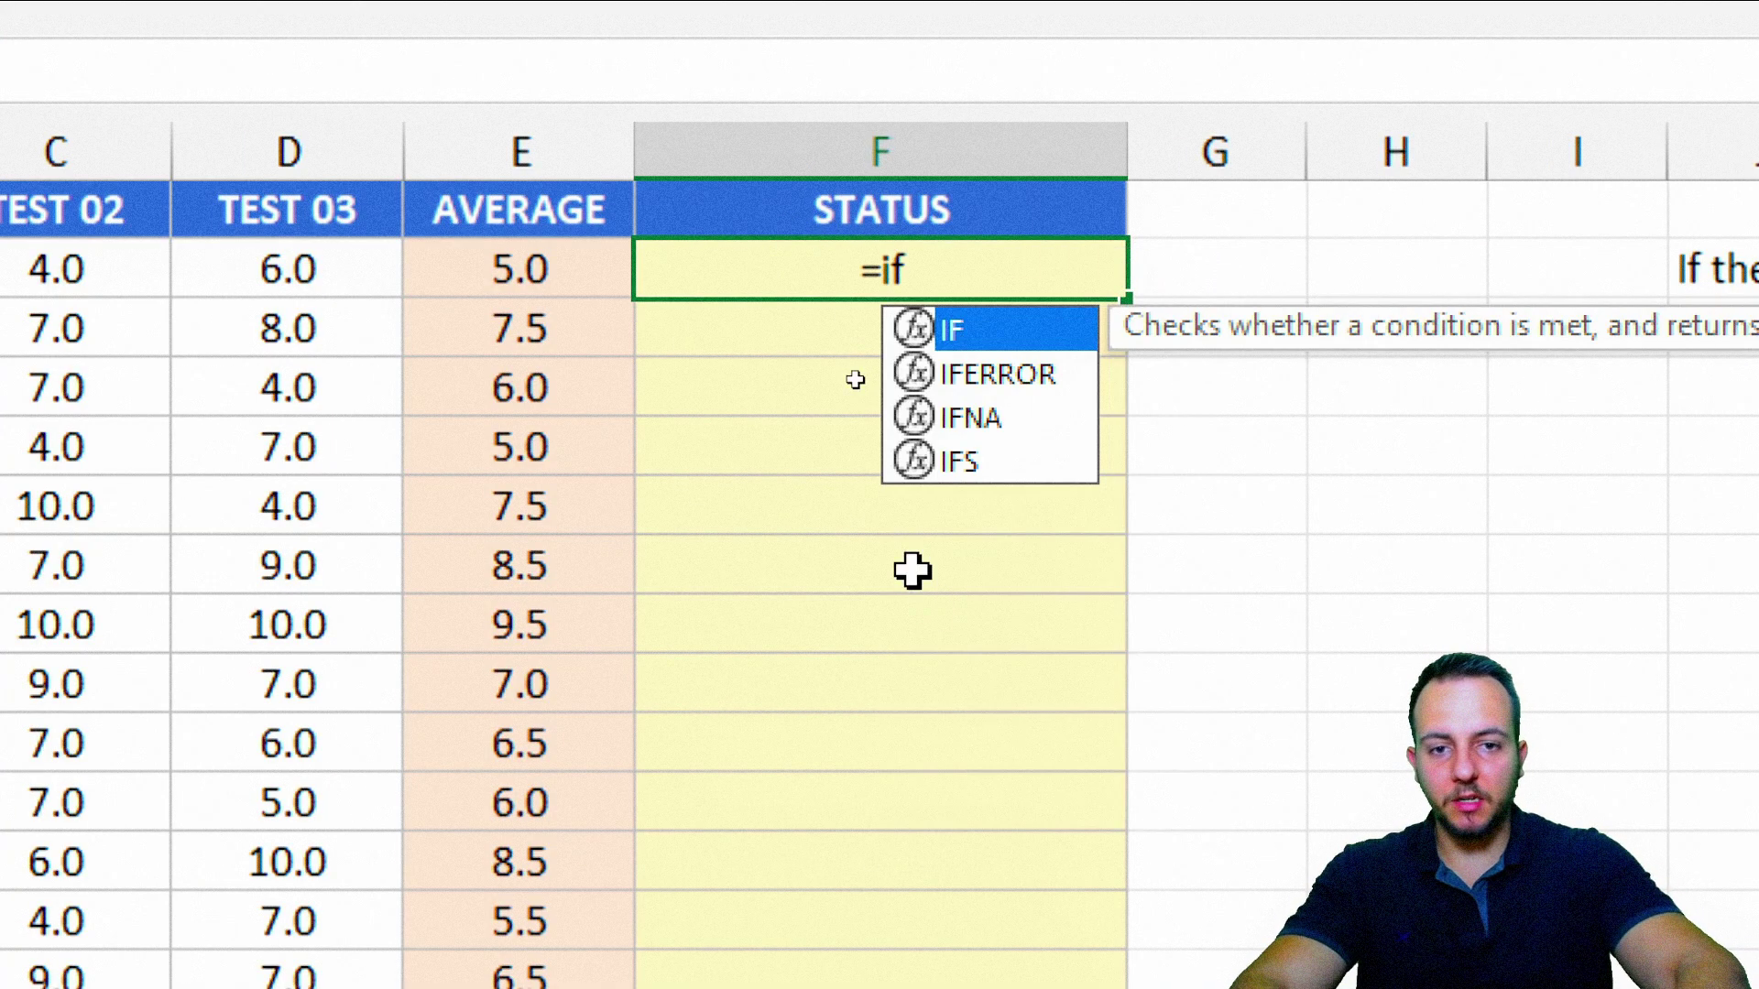
double_click(953, 329)
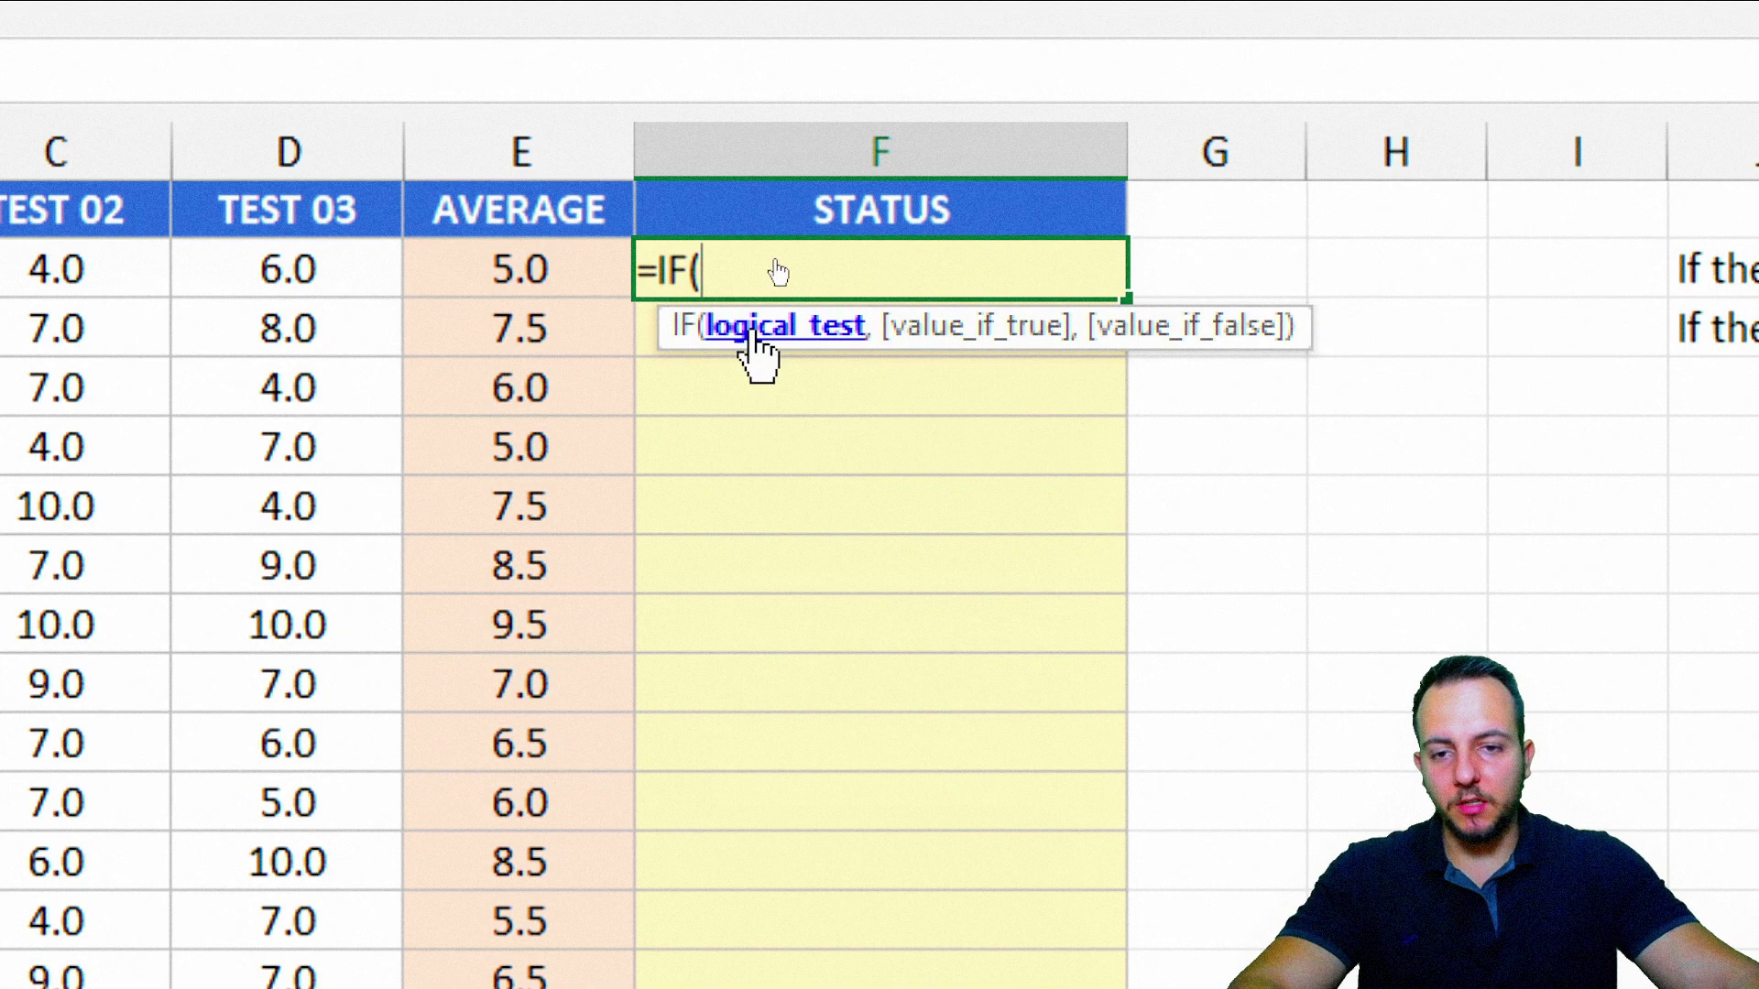
left_click(568, 261)
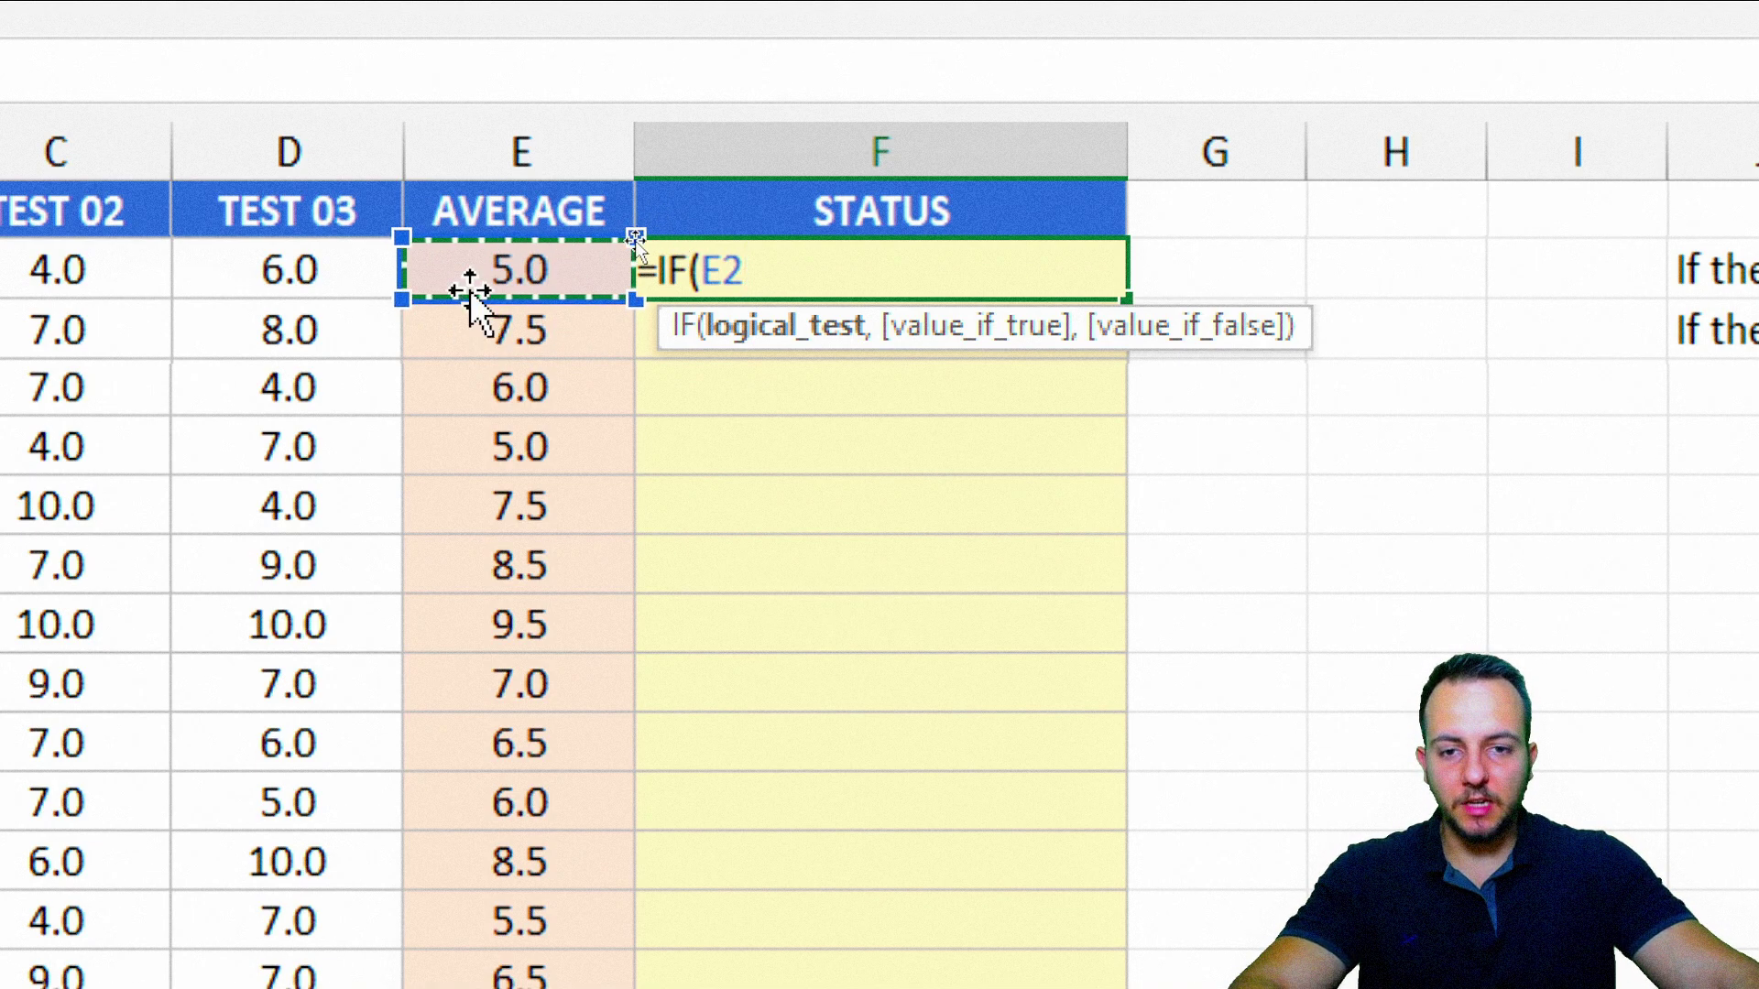
type("<")
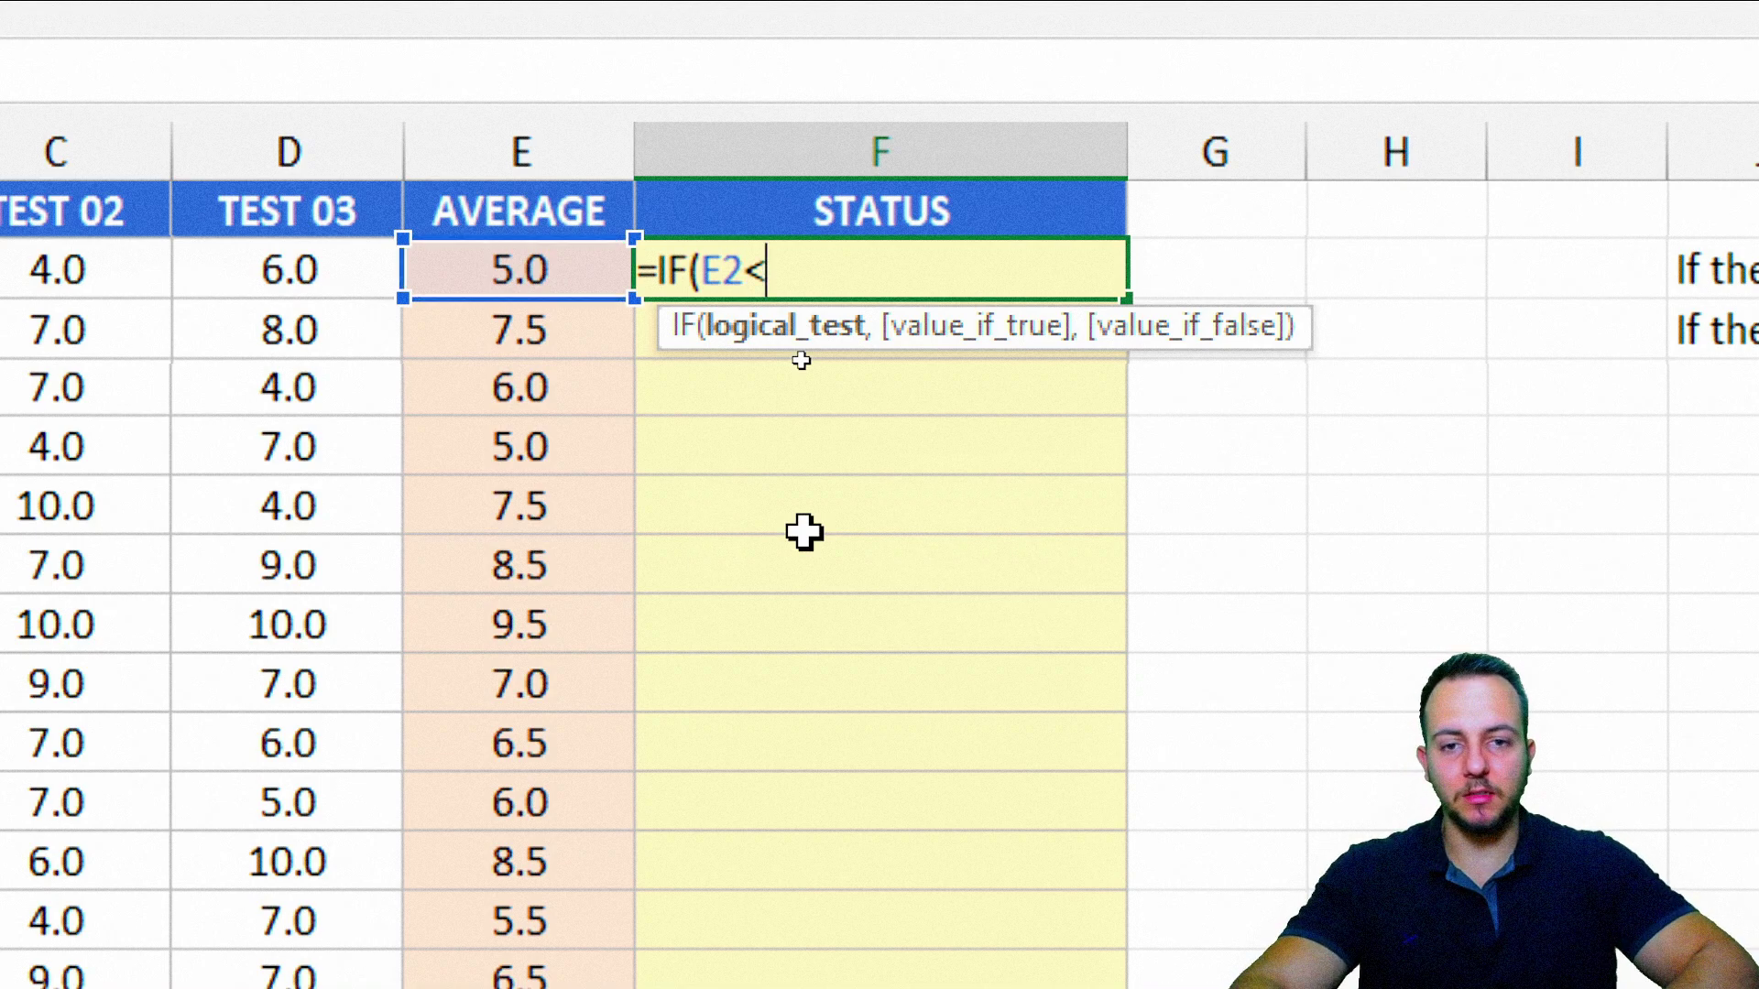
type("6,")
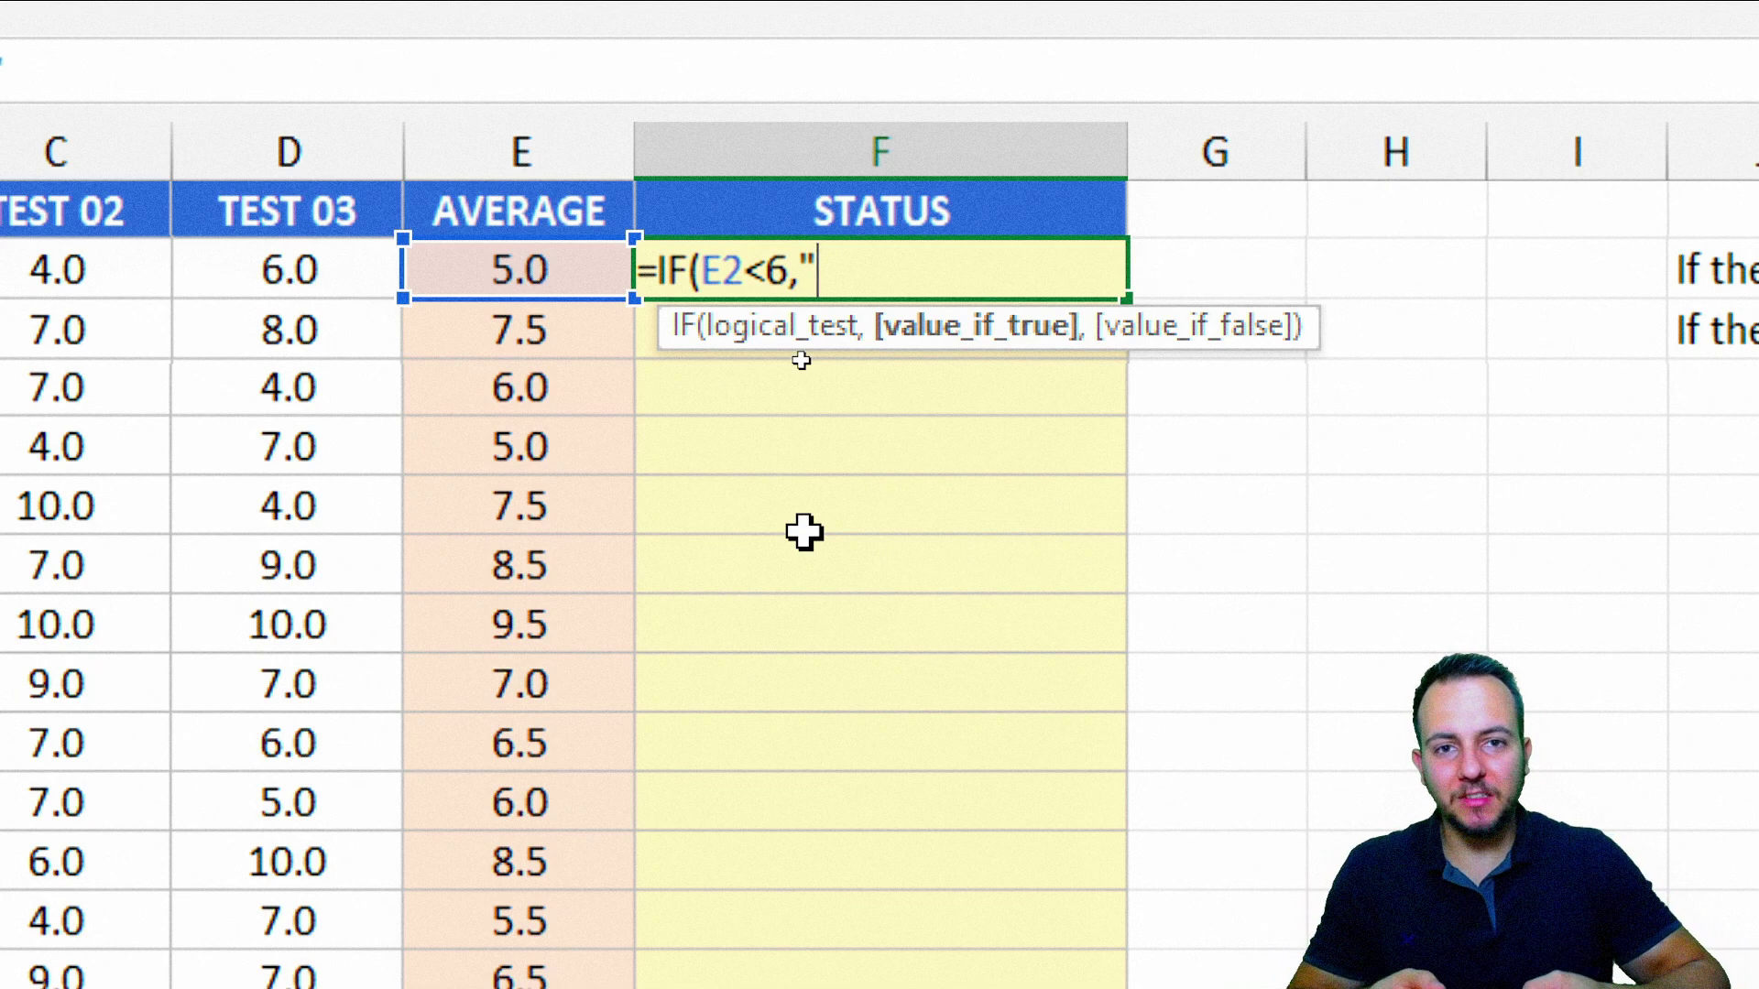
type("Extr")
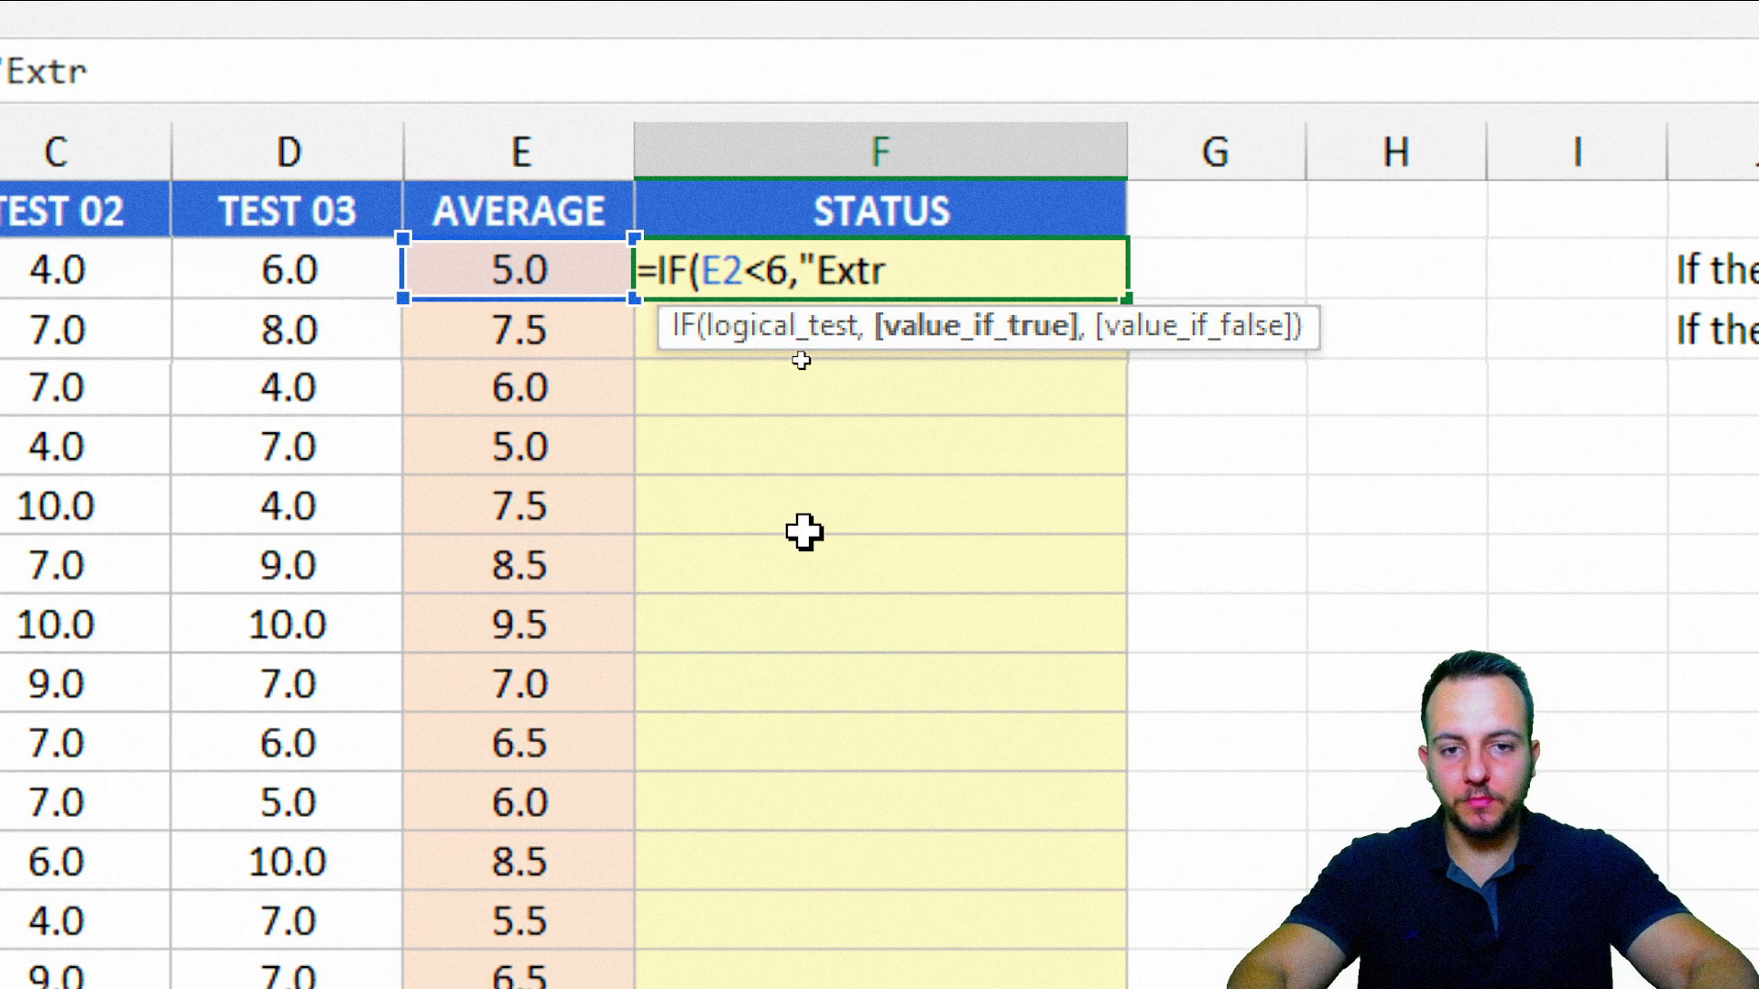
type("a test\"")
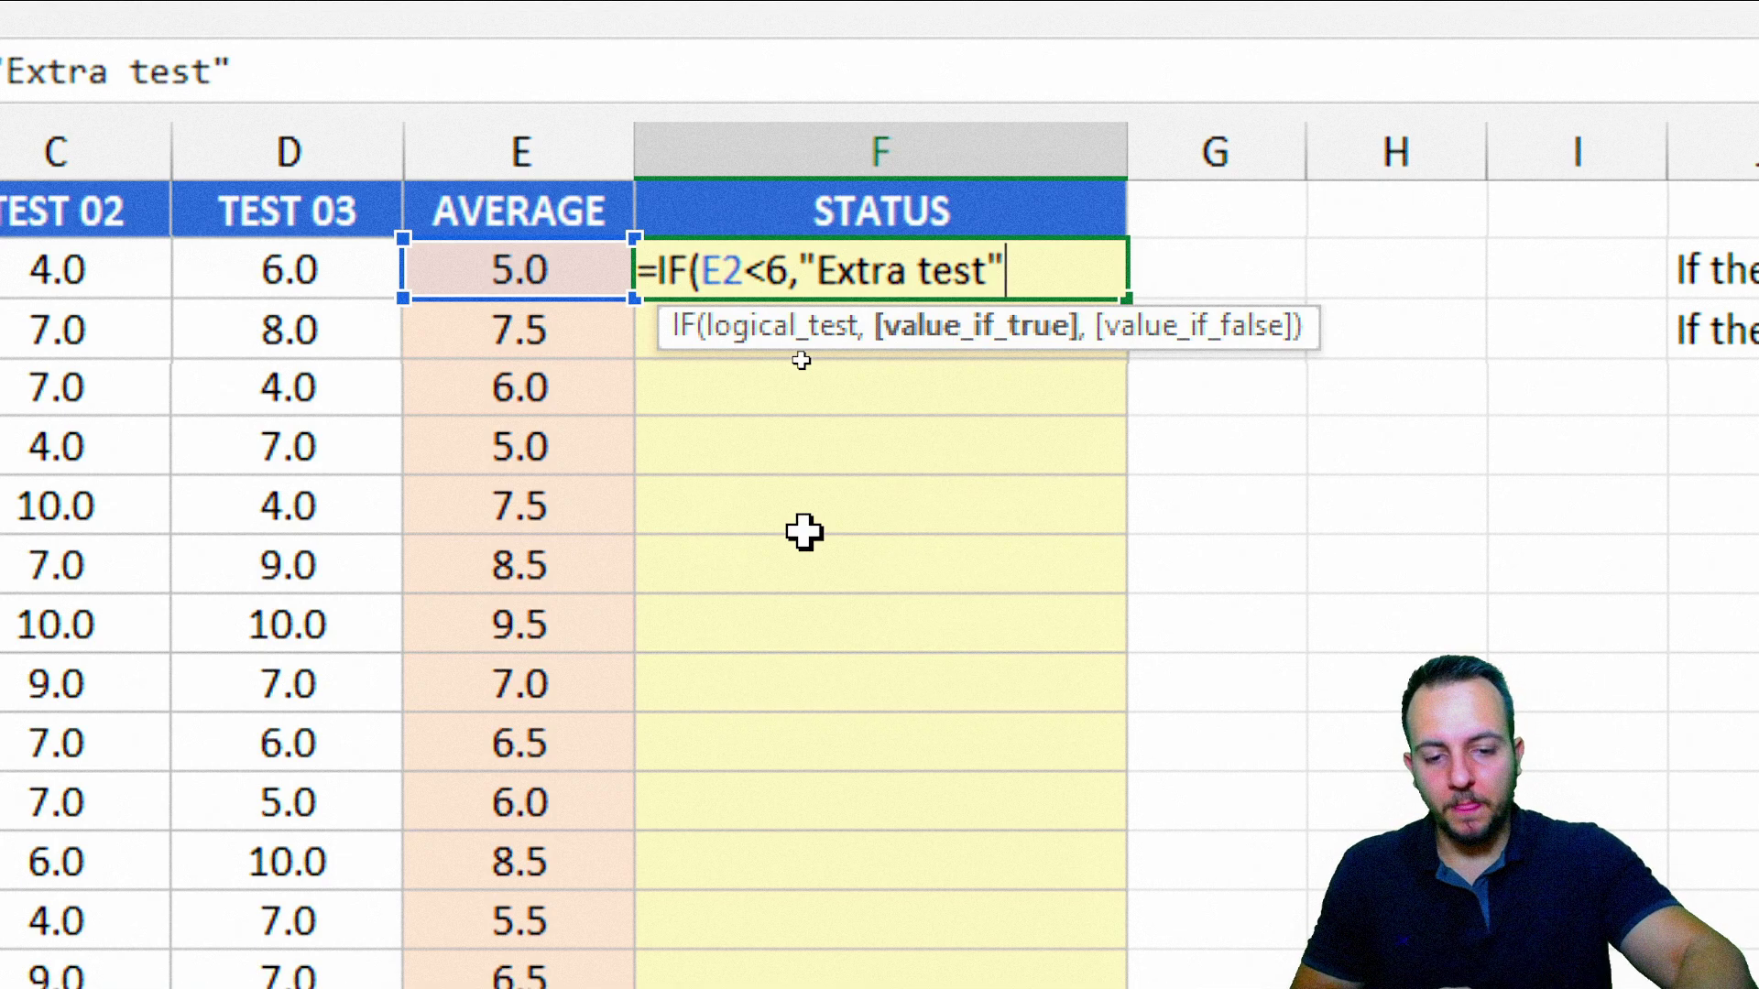
type(",")
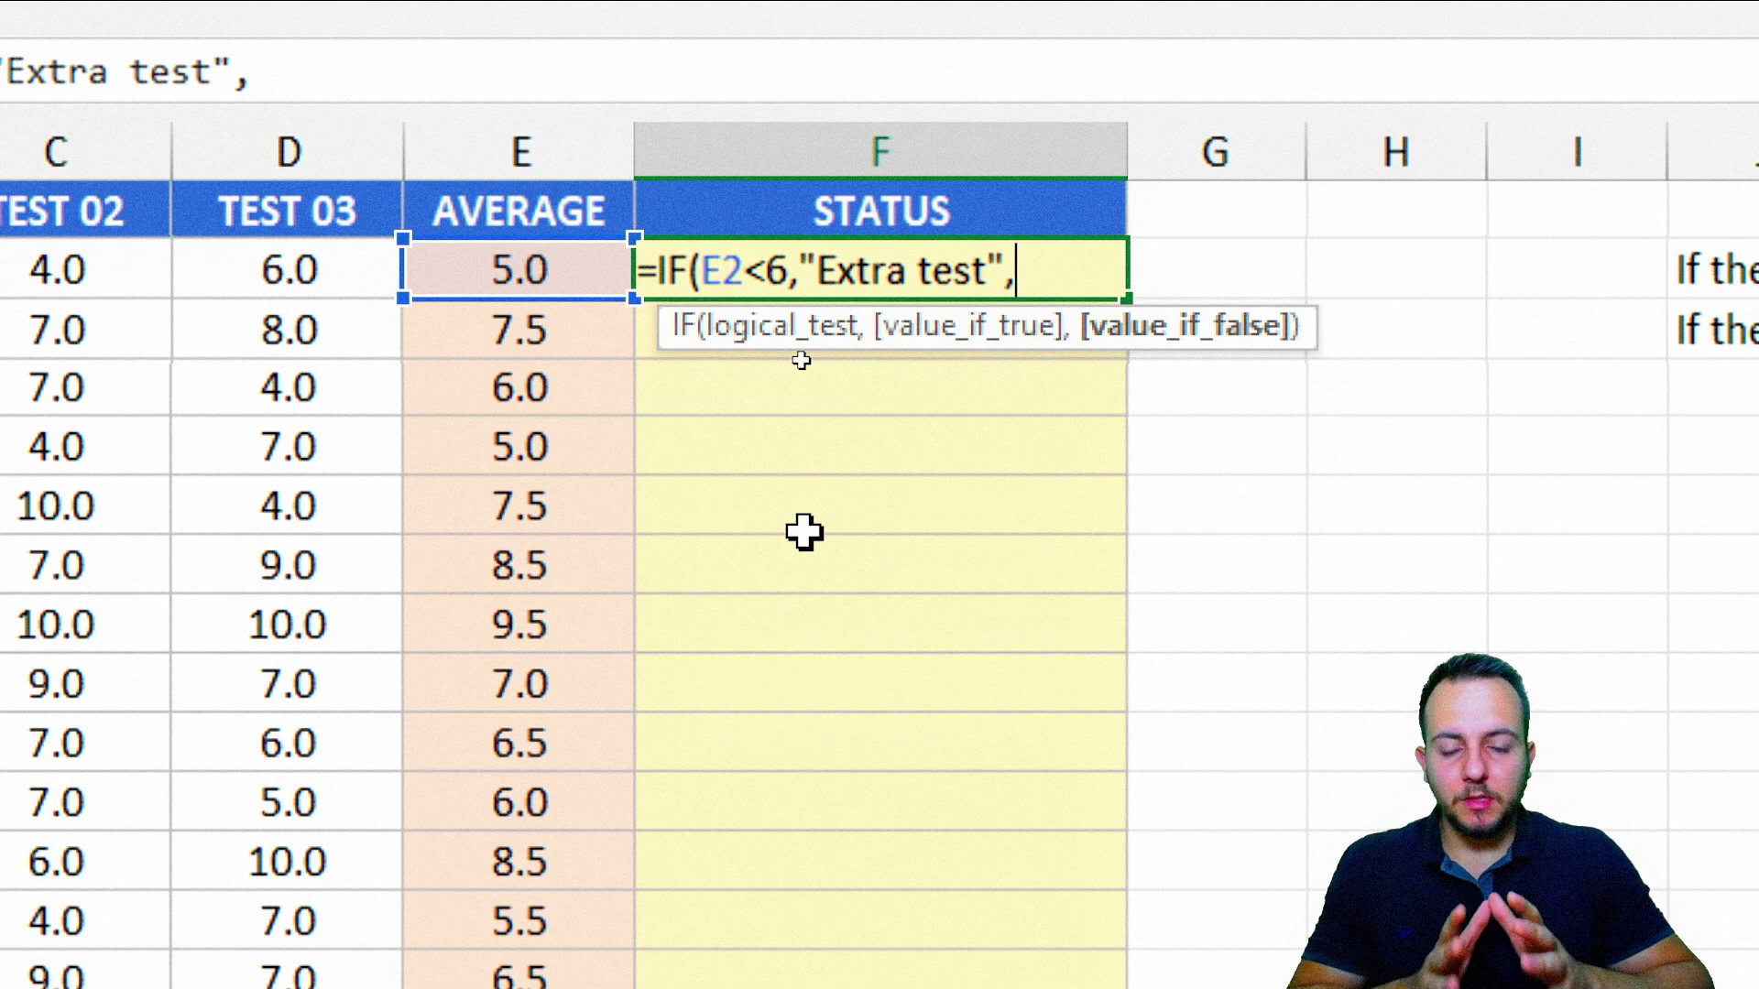
left_click(804, 531)
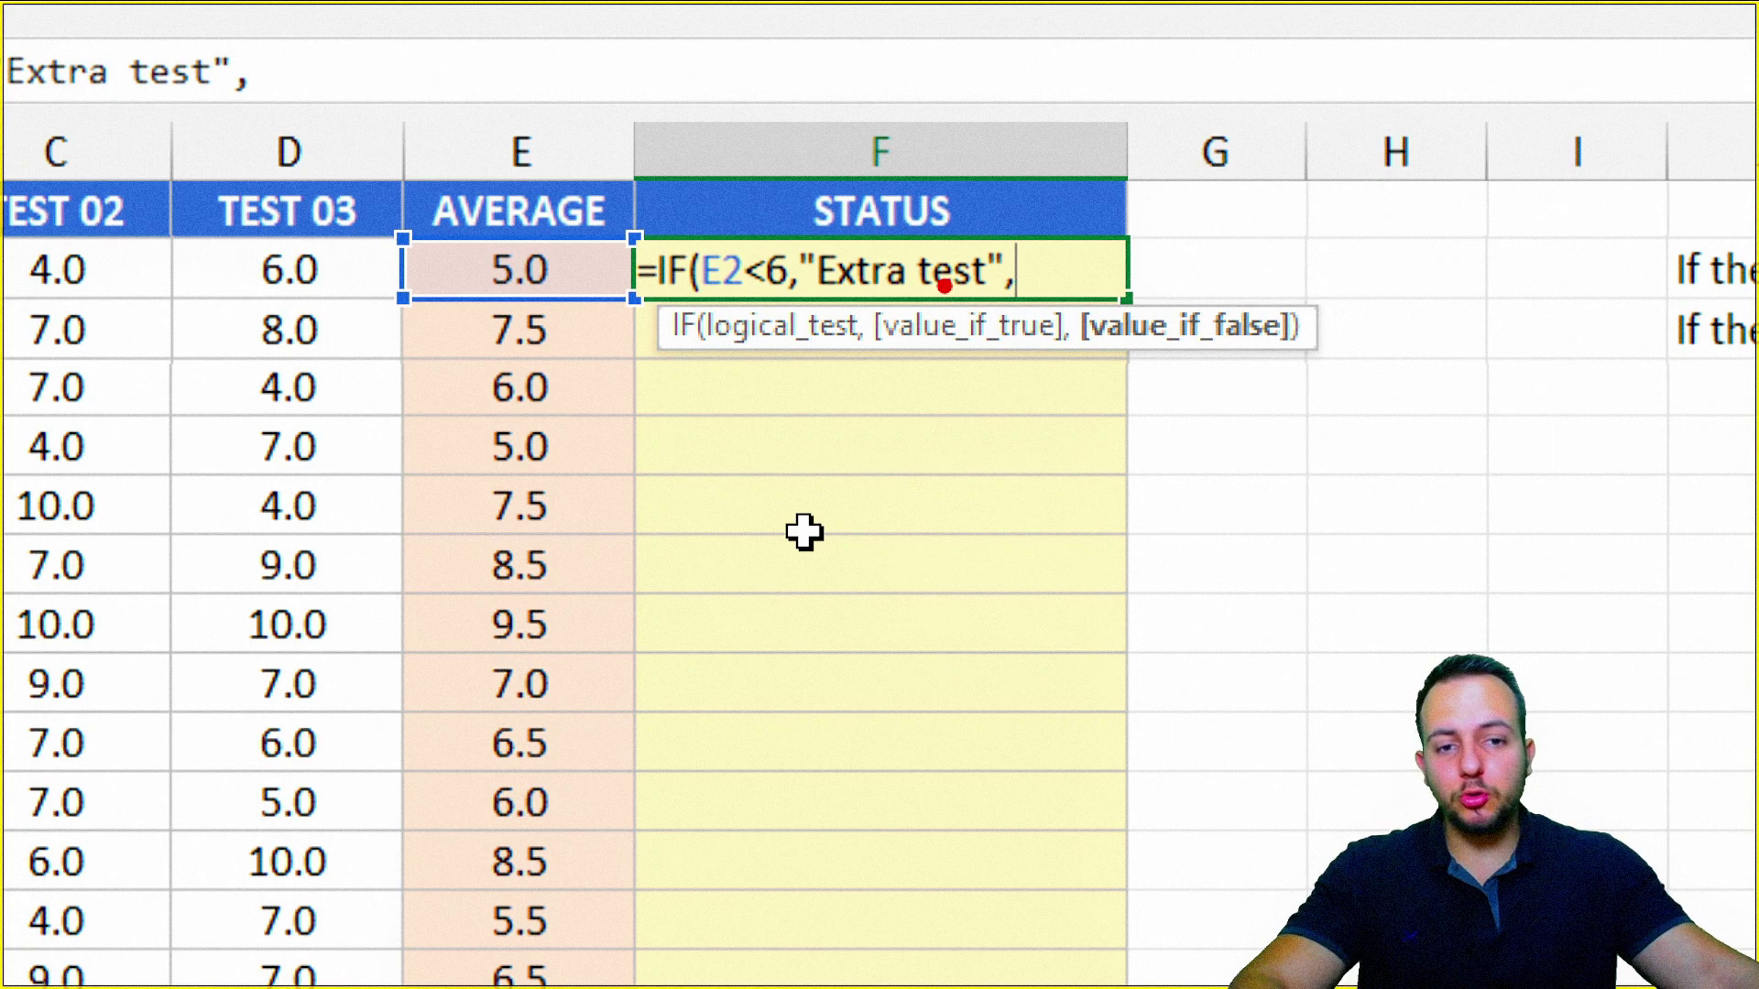
type("\"")
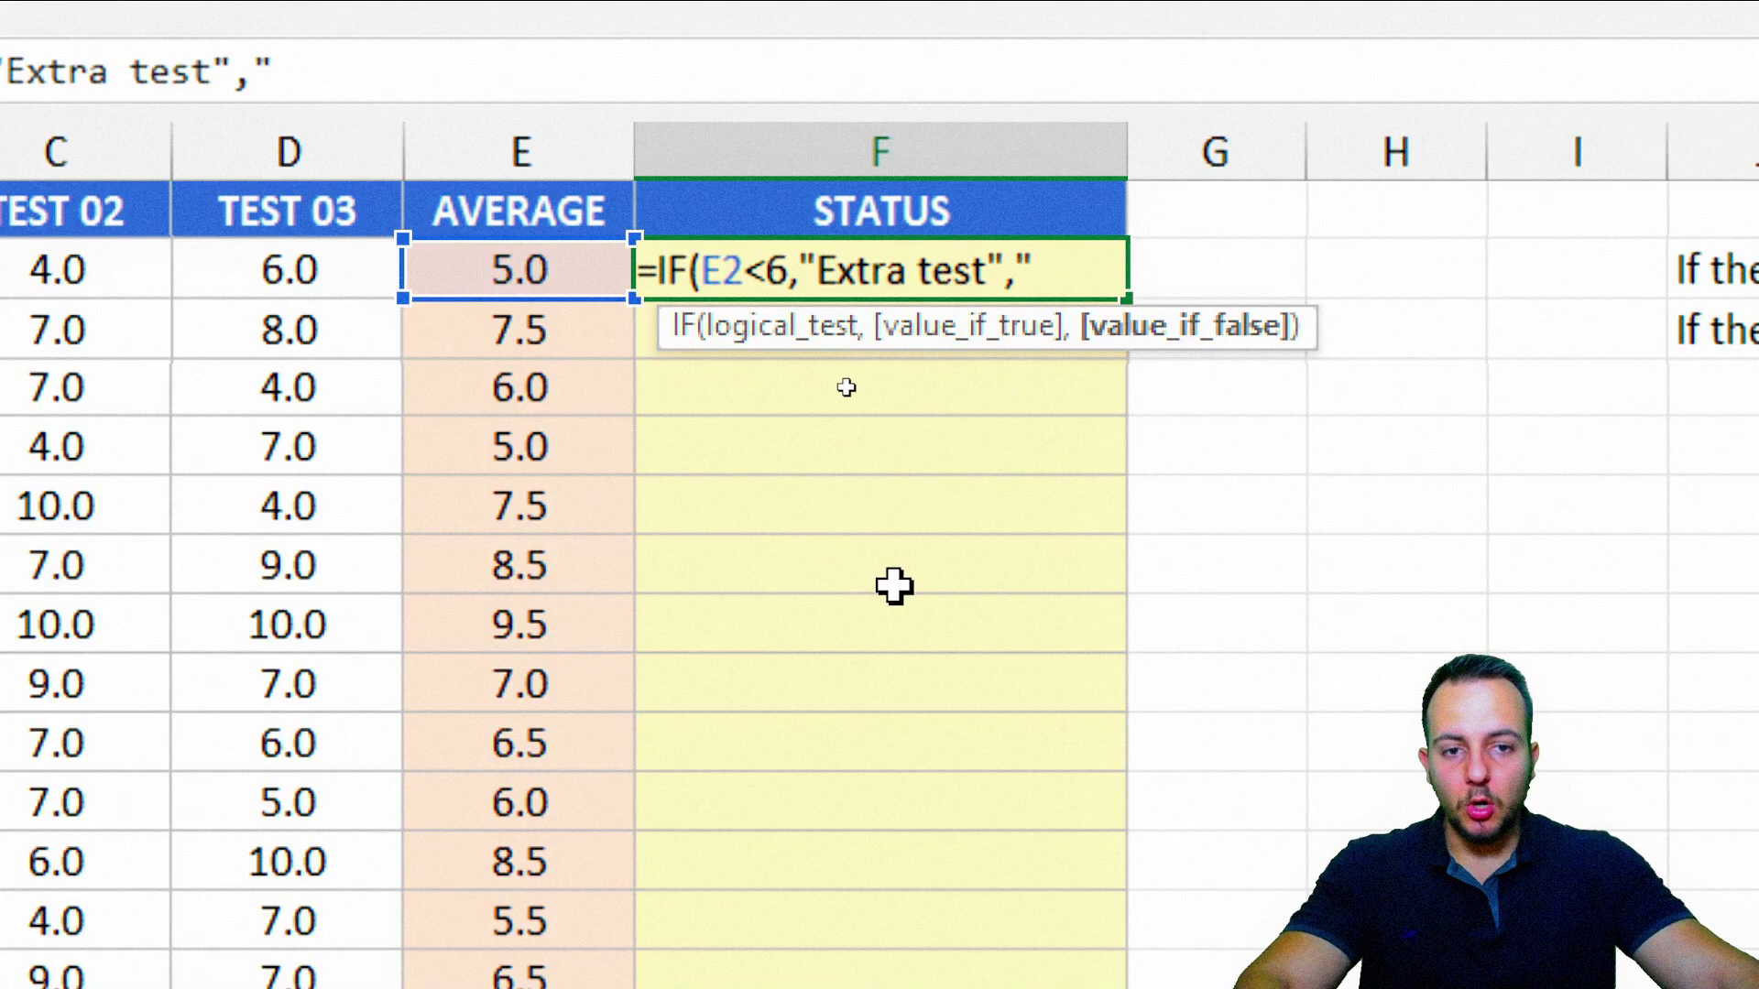
type("A")
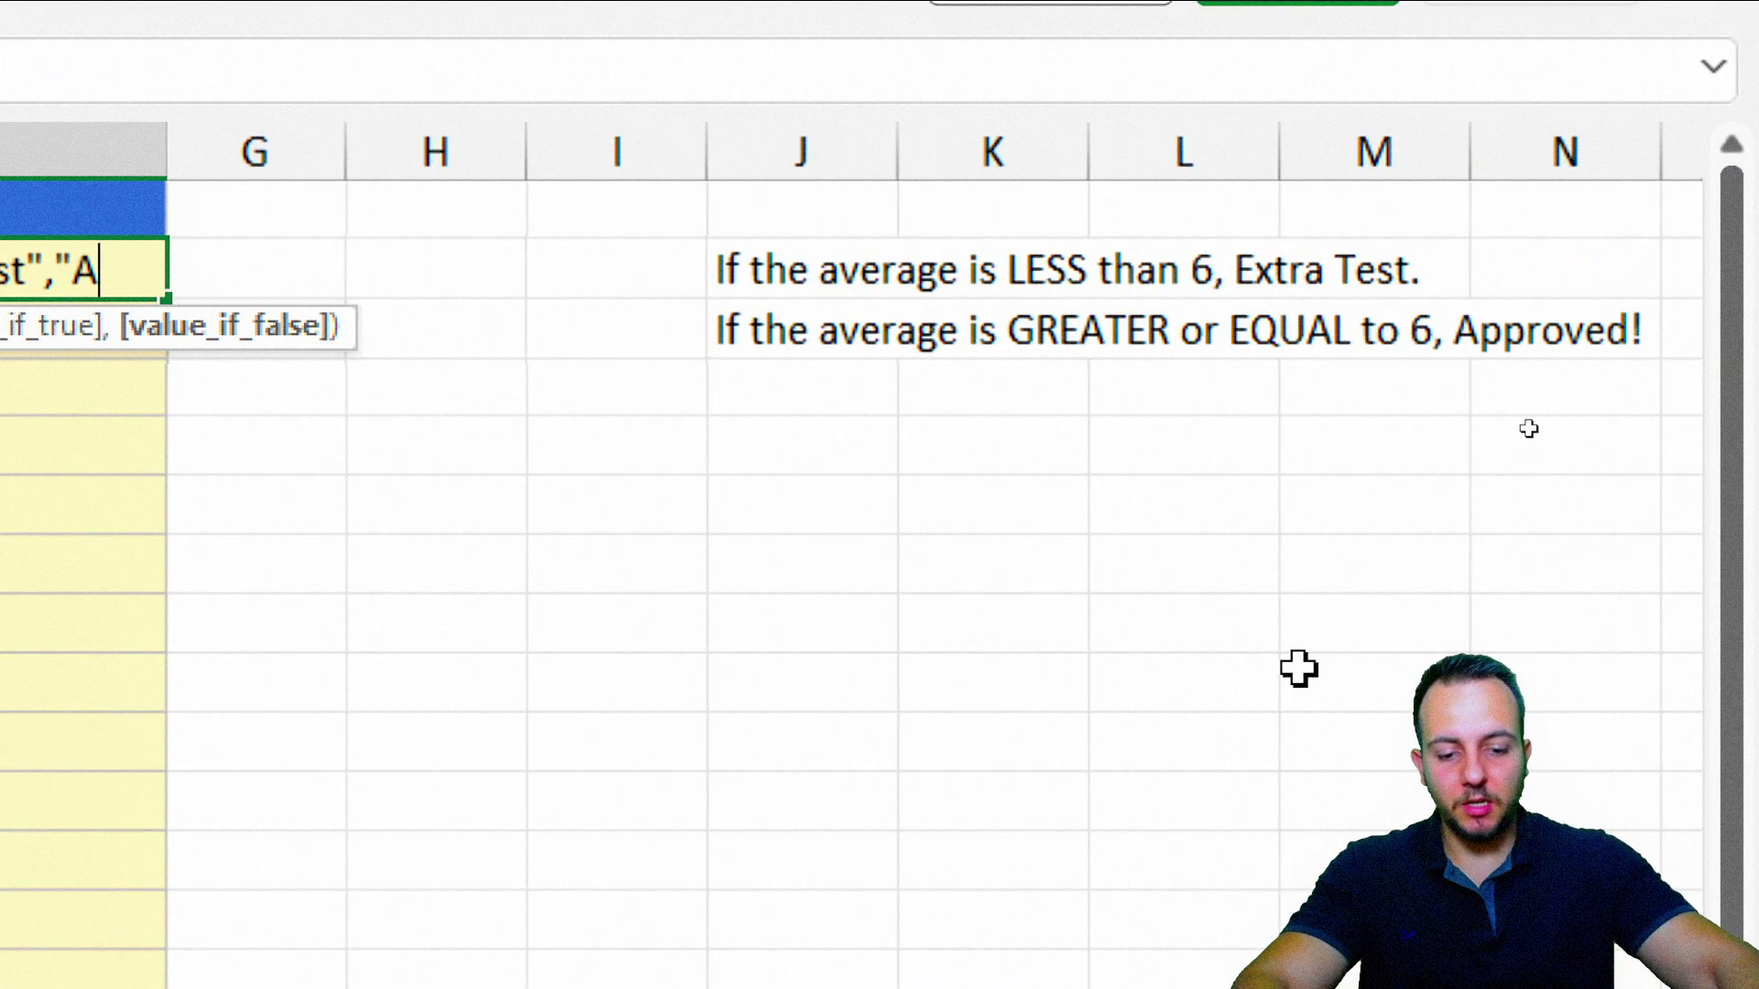
type("pproved")
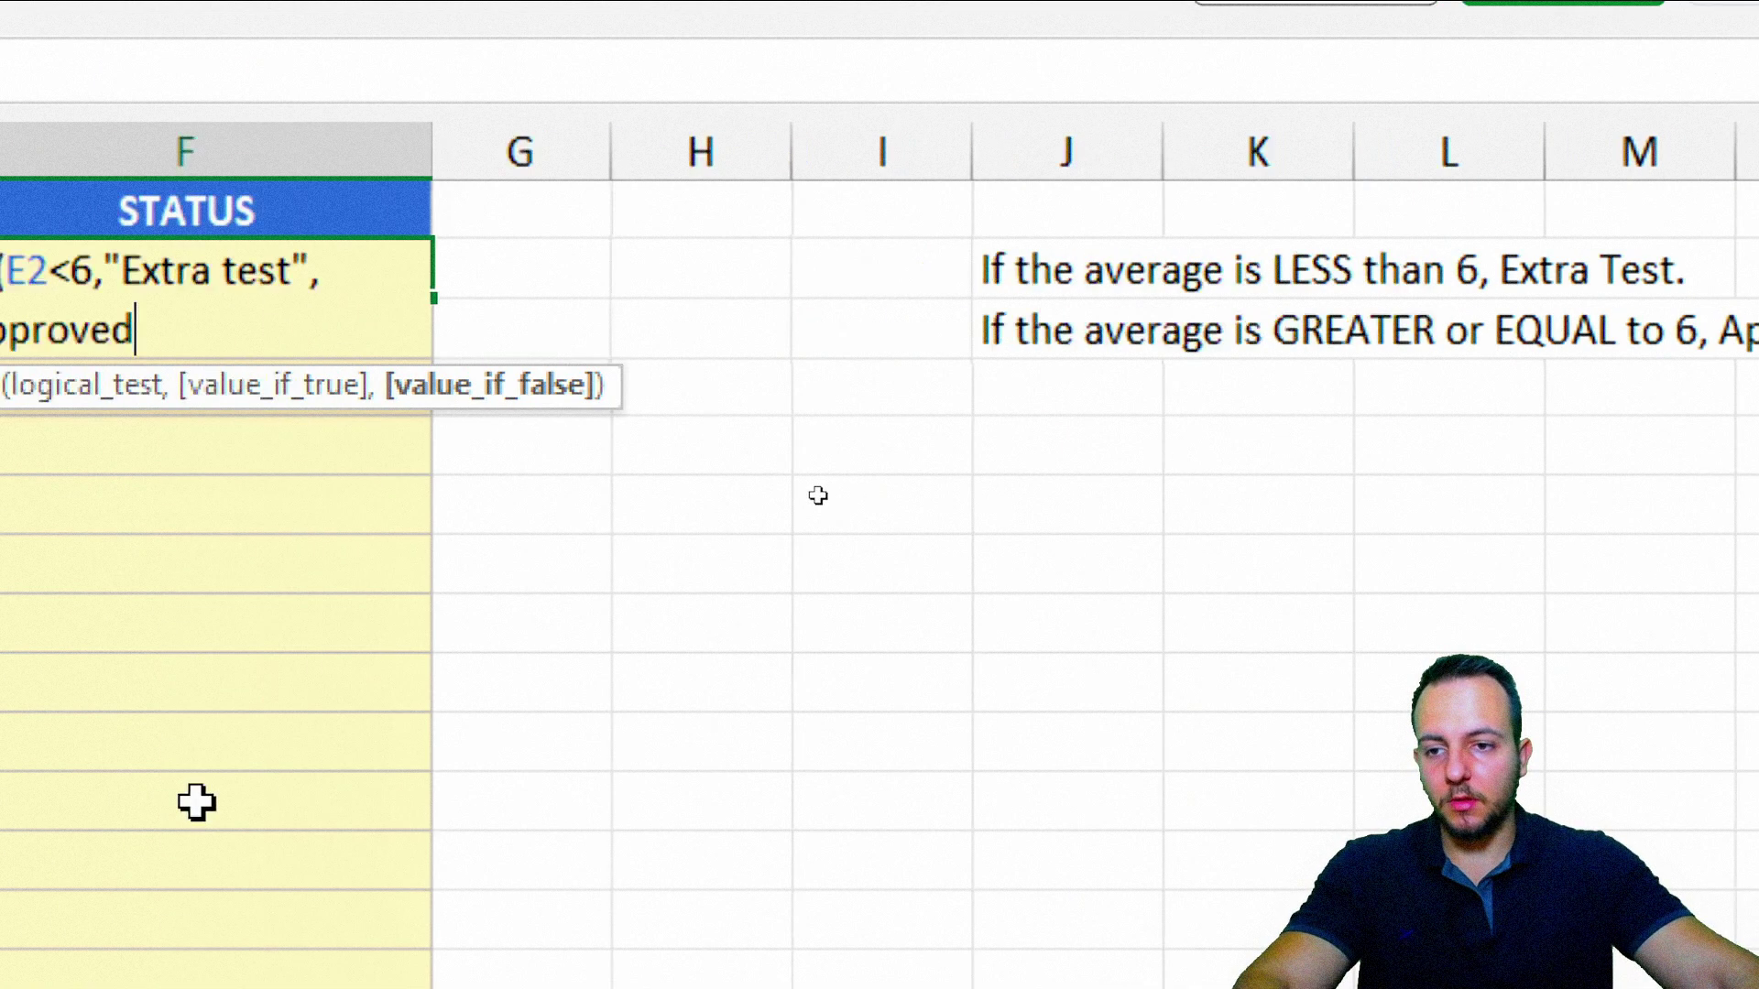
type("!")
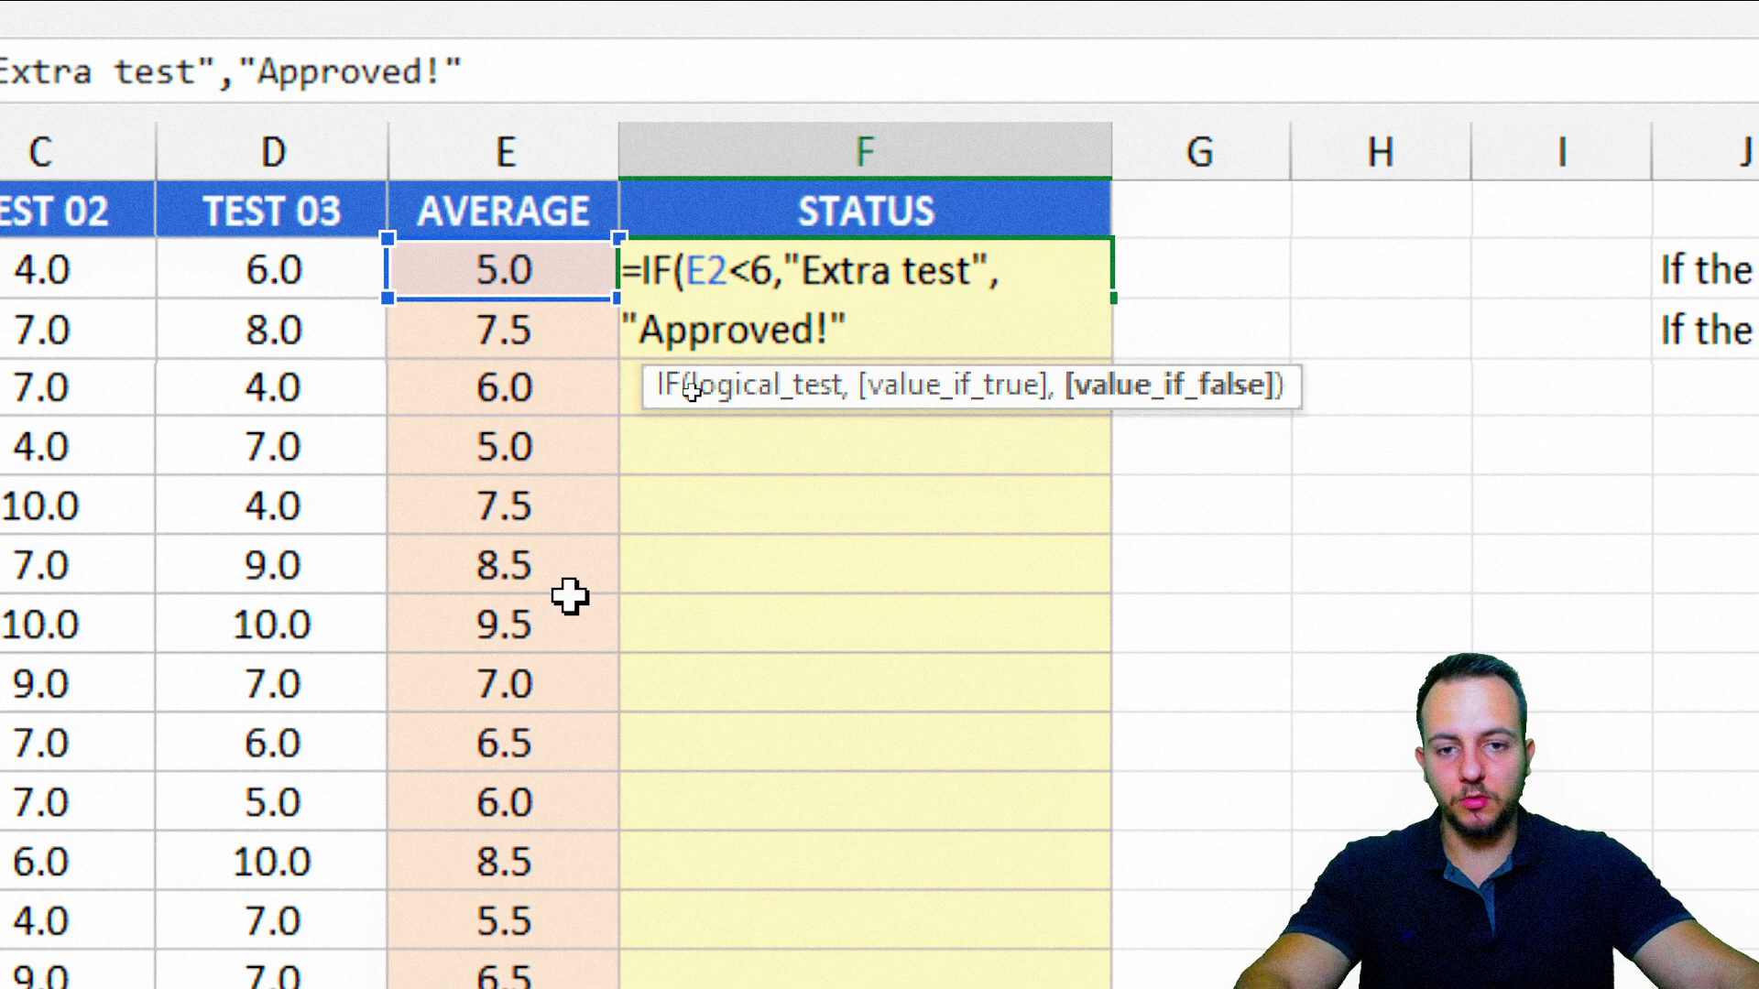
type(")")
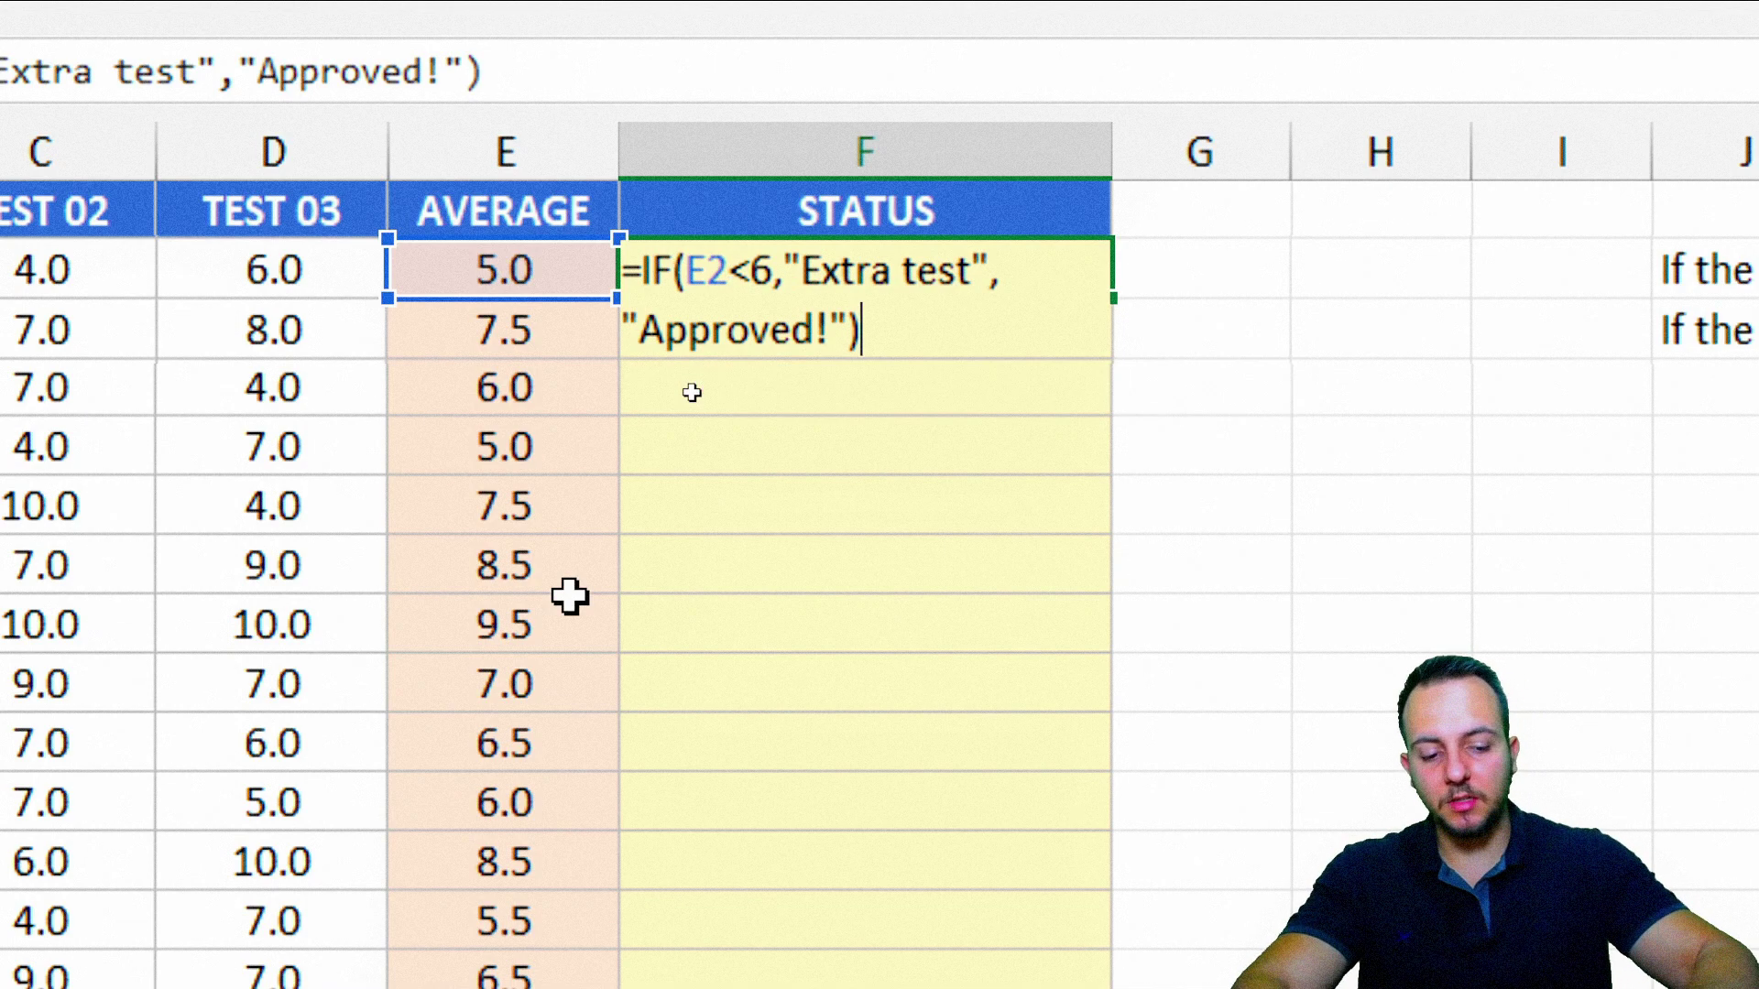
key("Return")
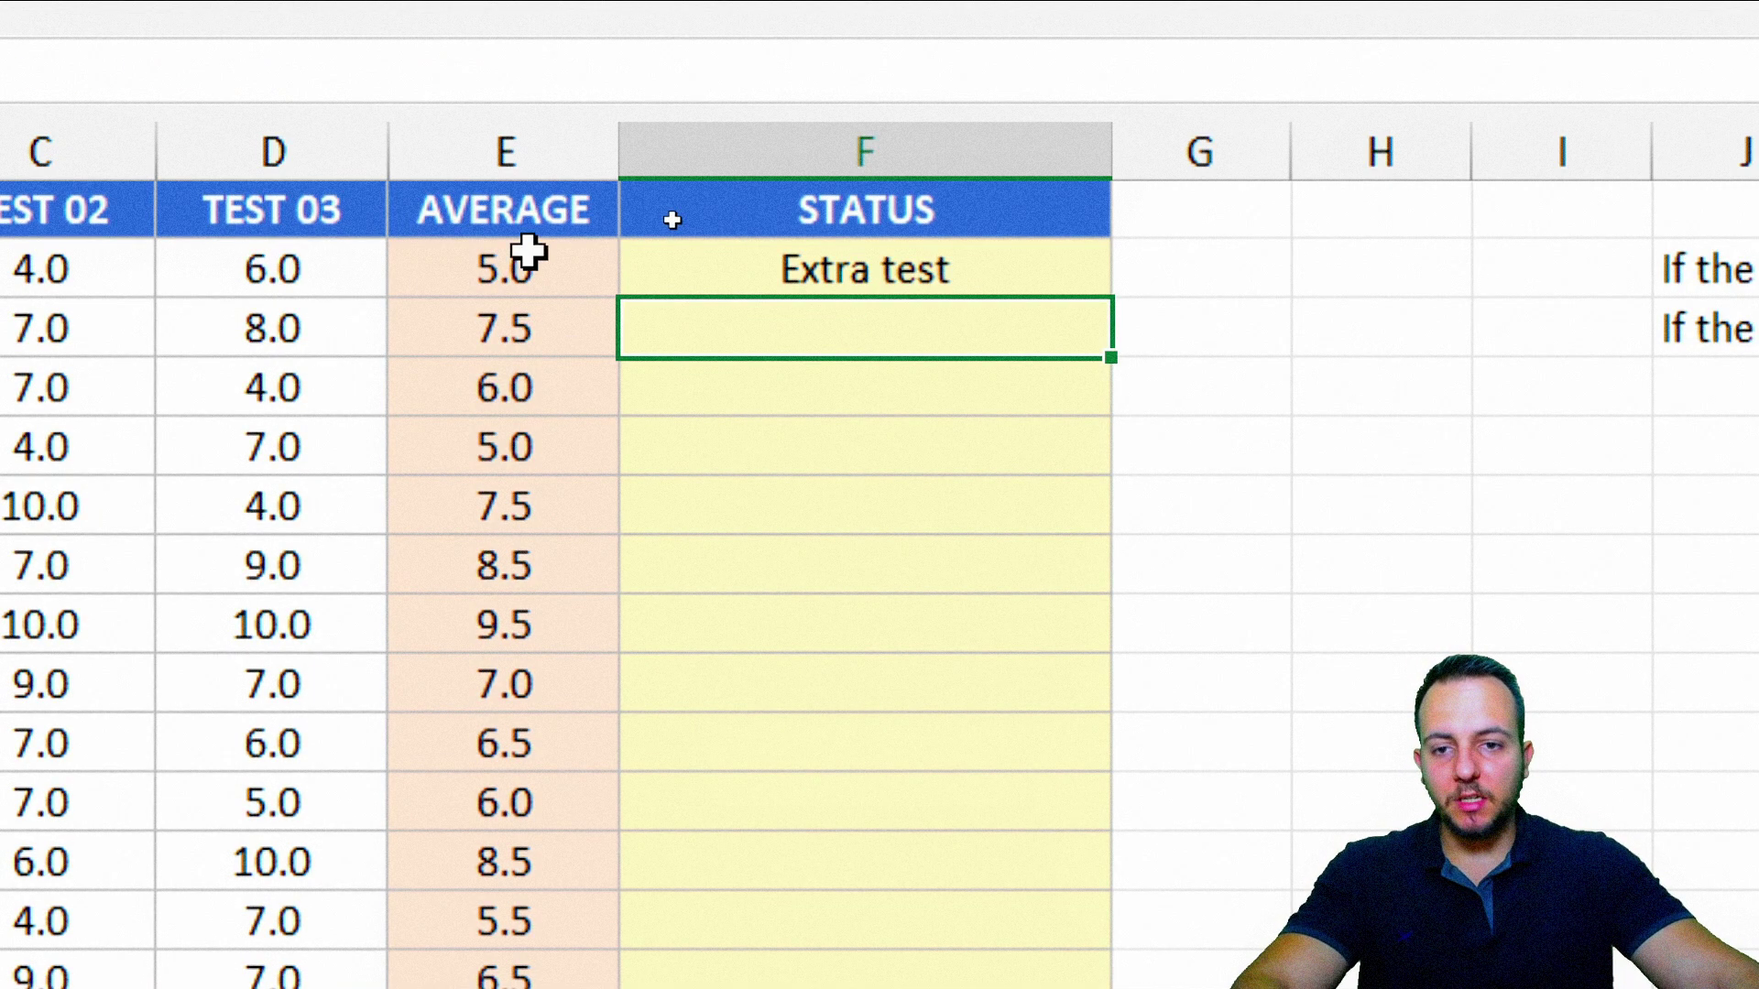
Show F2's IF formula and annotate the averages to explain the below-6 rule
left_click(532, 268)
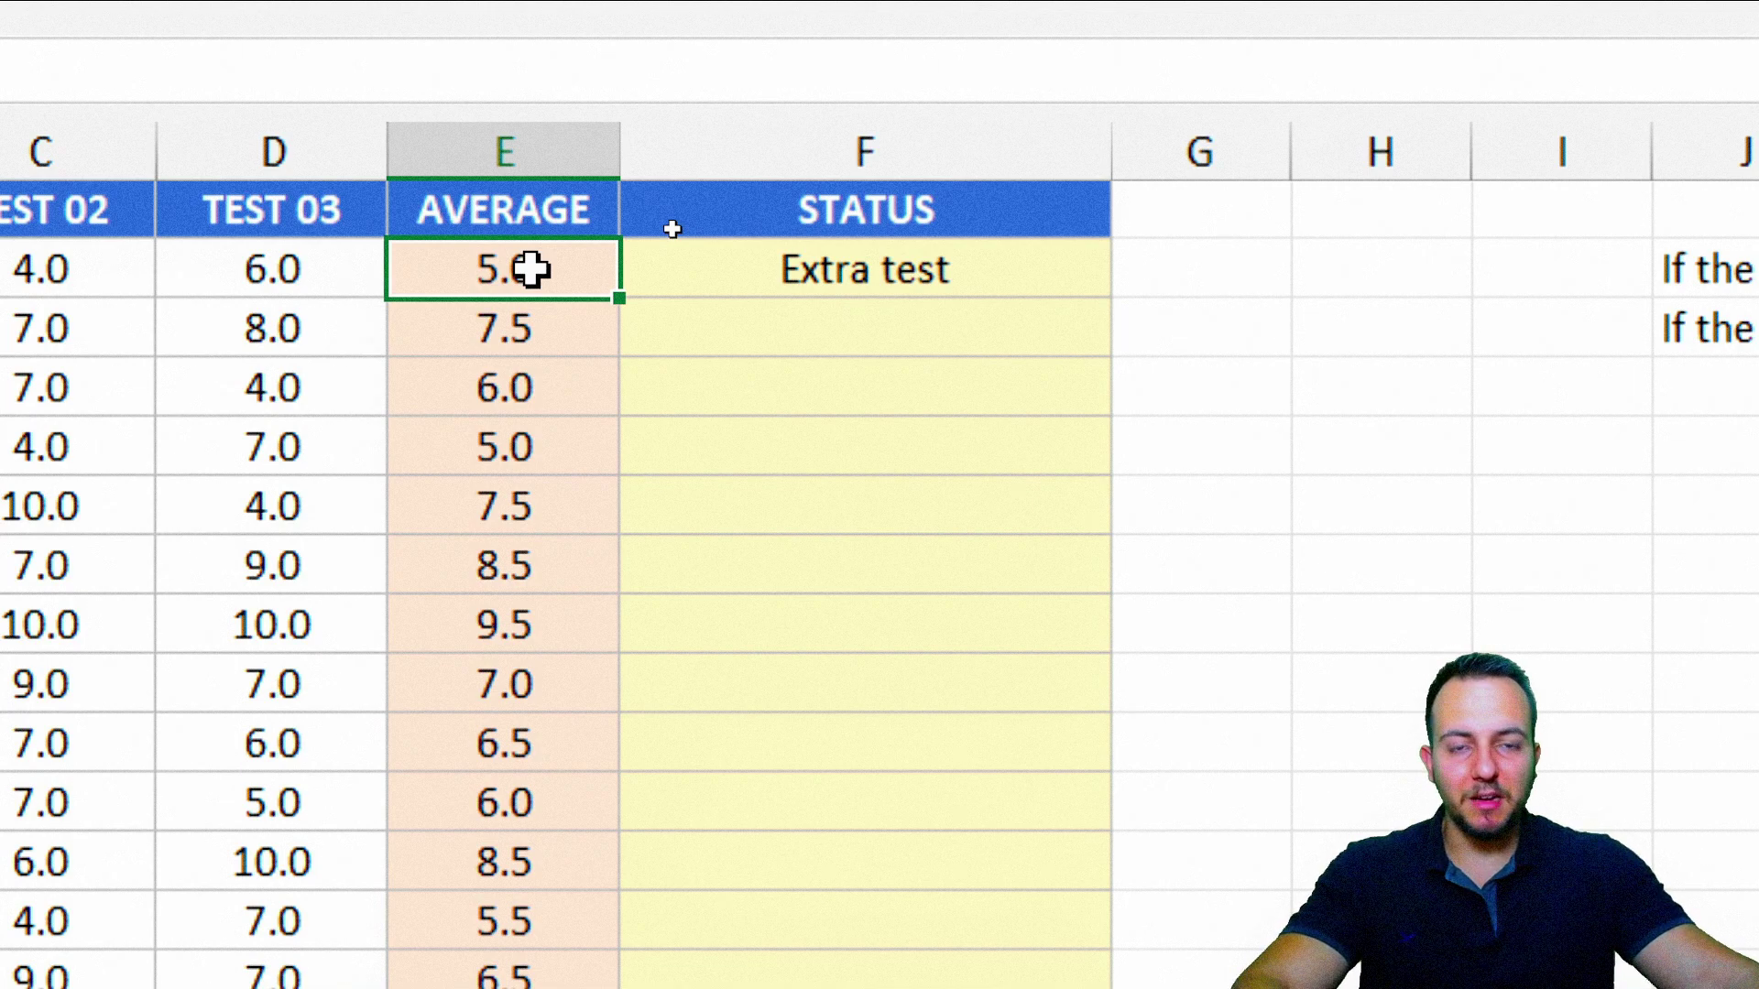
left_click(765, 290)
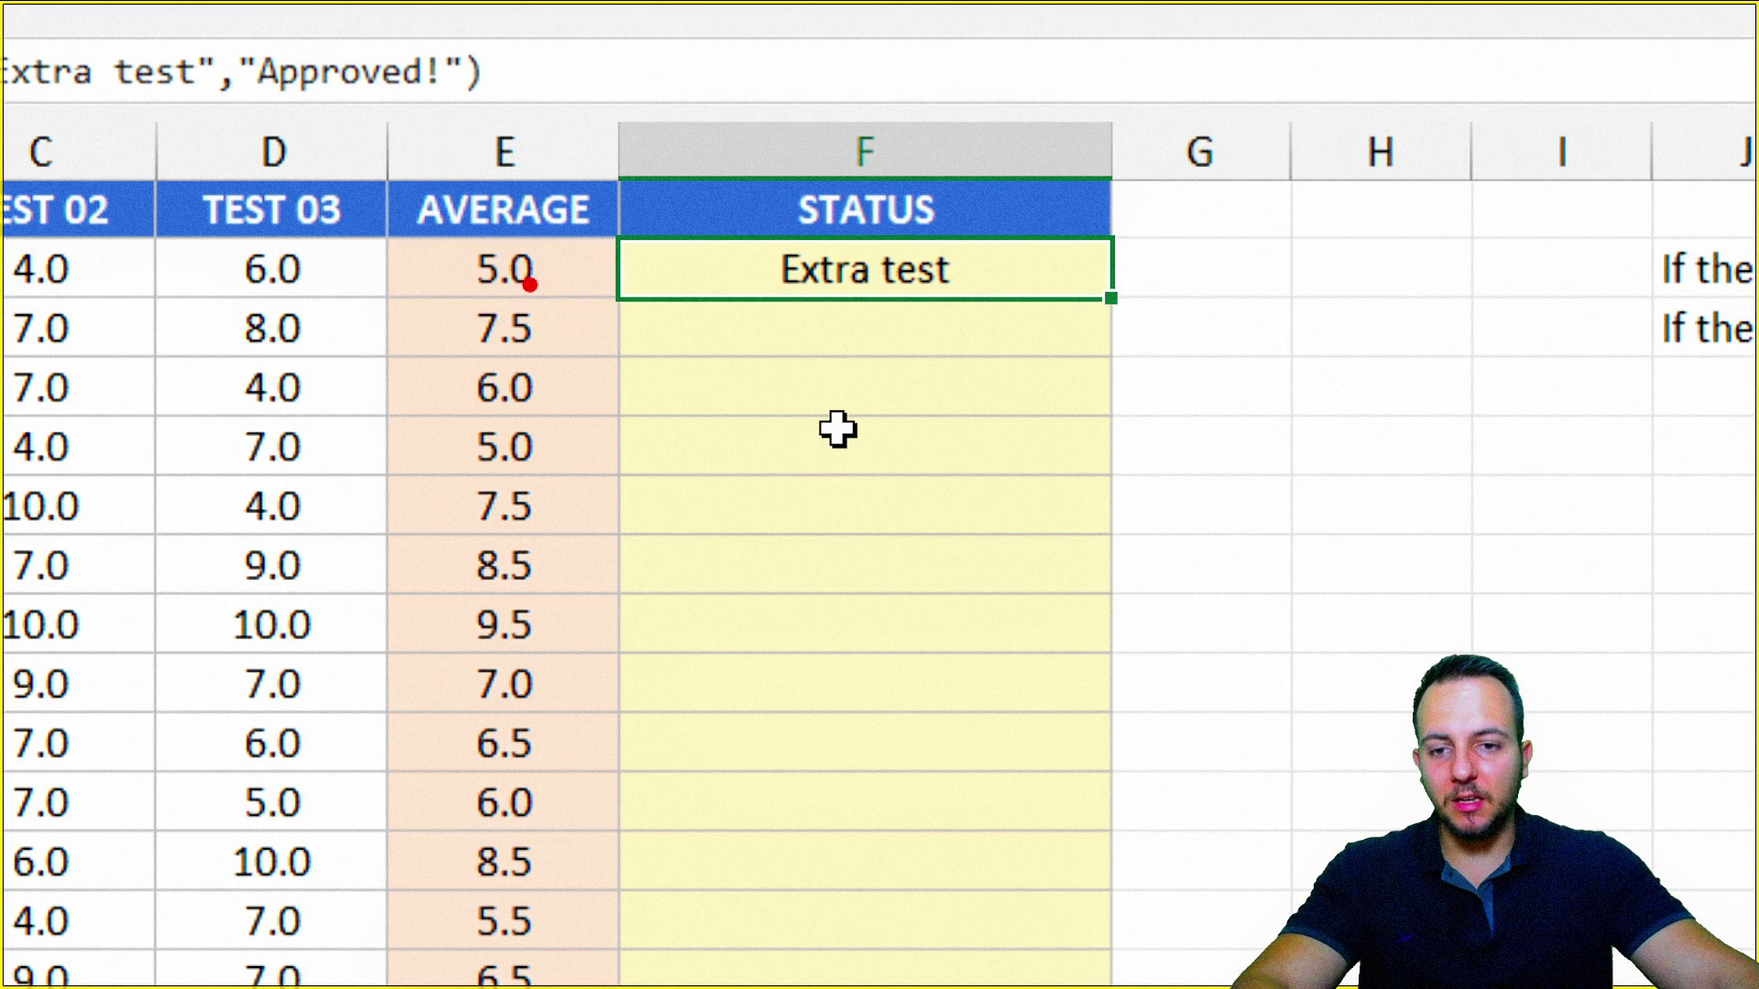
mouse_move(530, 285)
left_mouse_down()
mouse_move(536, 384)
mouse_move(435, 621)
left_mouse_up()
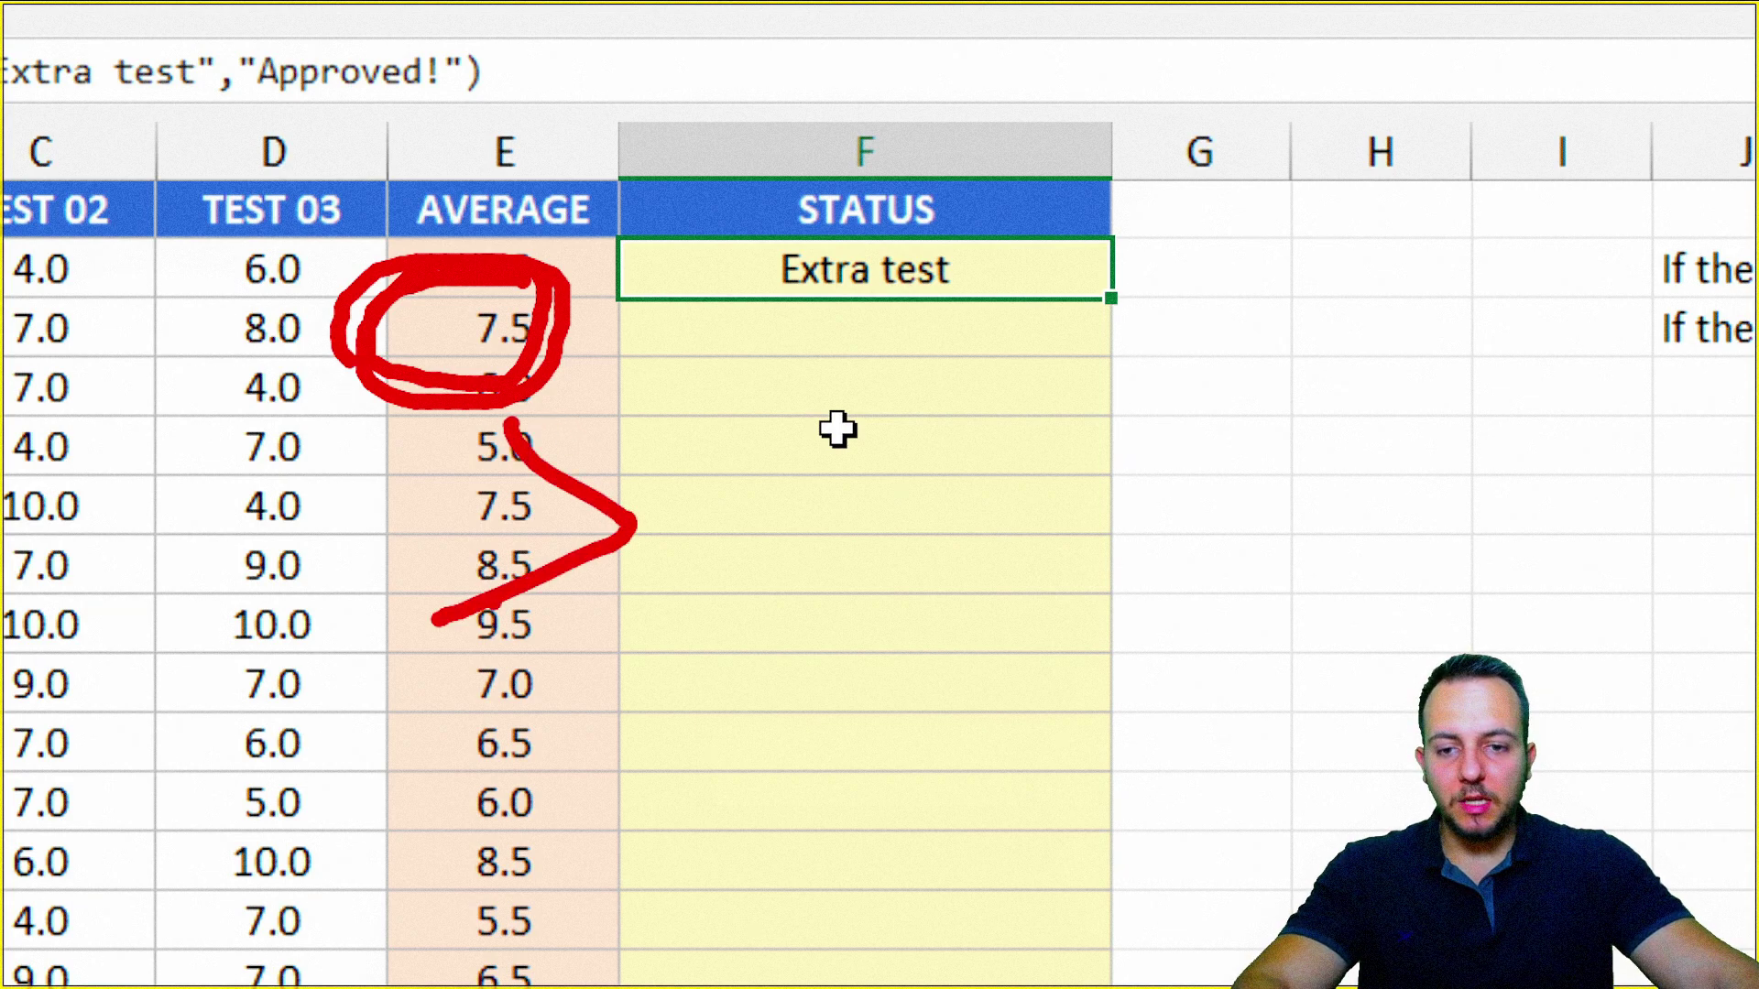
left_click_drag(692, 564, 797, 550)
left_click_drag(682, 525, 779, 522)
key("ctrl+z")
key("ctrl+z")
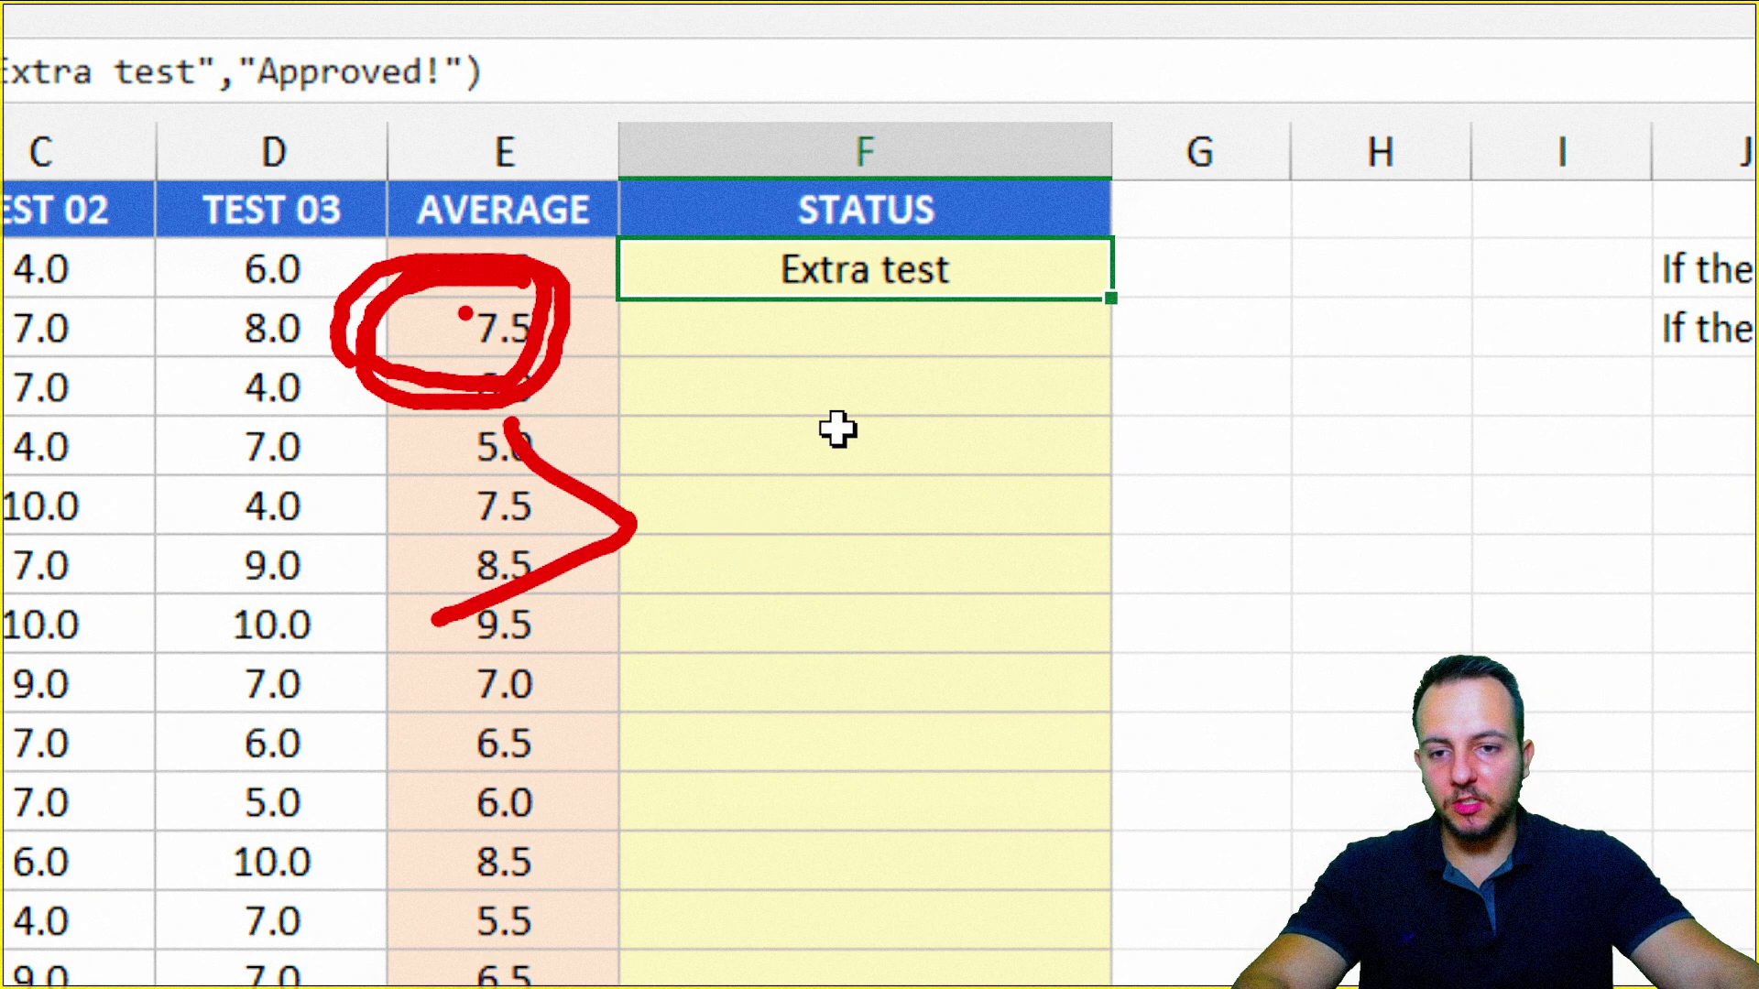
key("ctrl+z")
key("ctrl+z")
left_click_drag(448, 288, 566, 369)
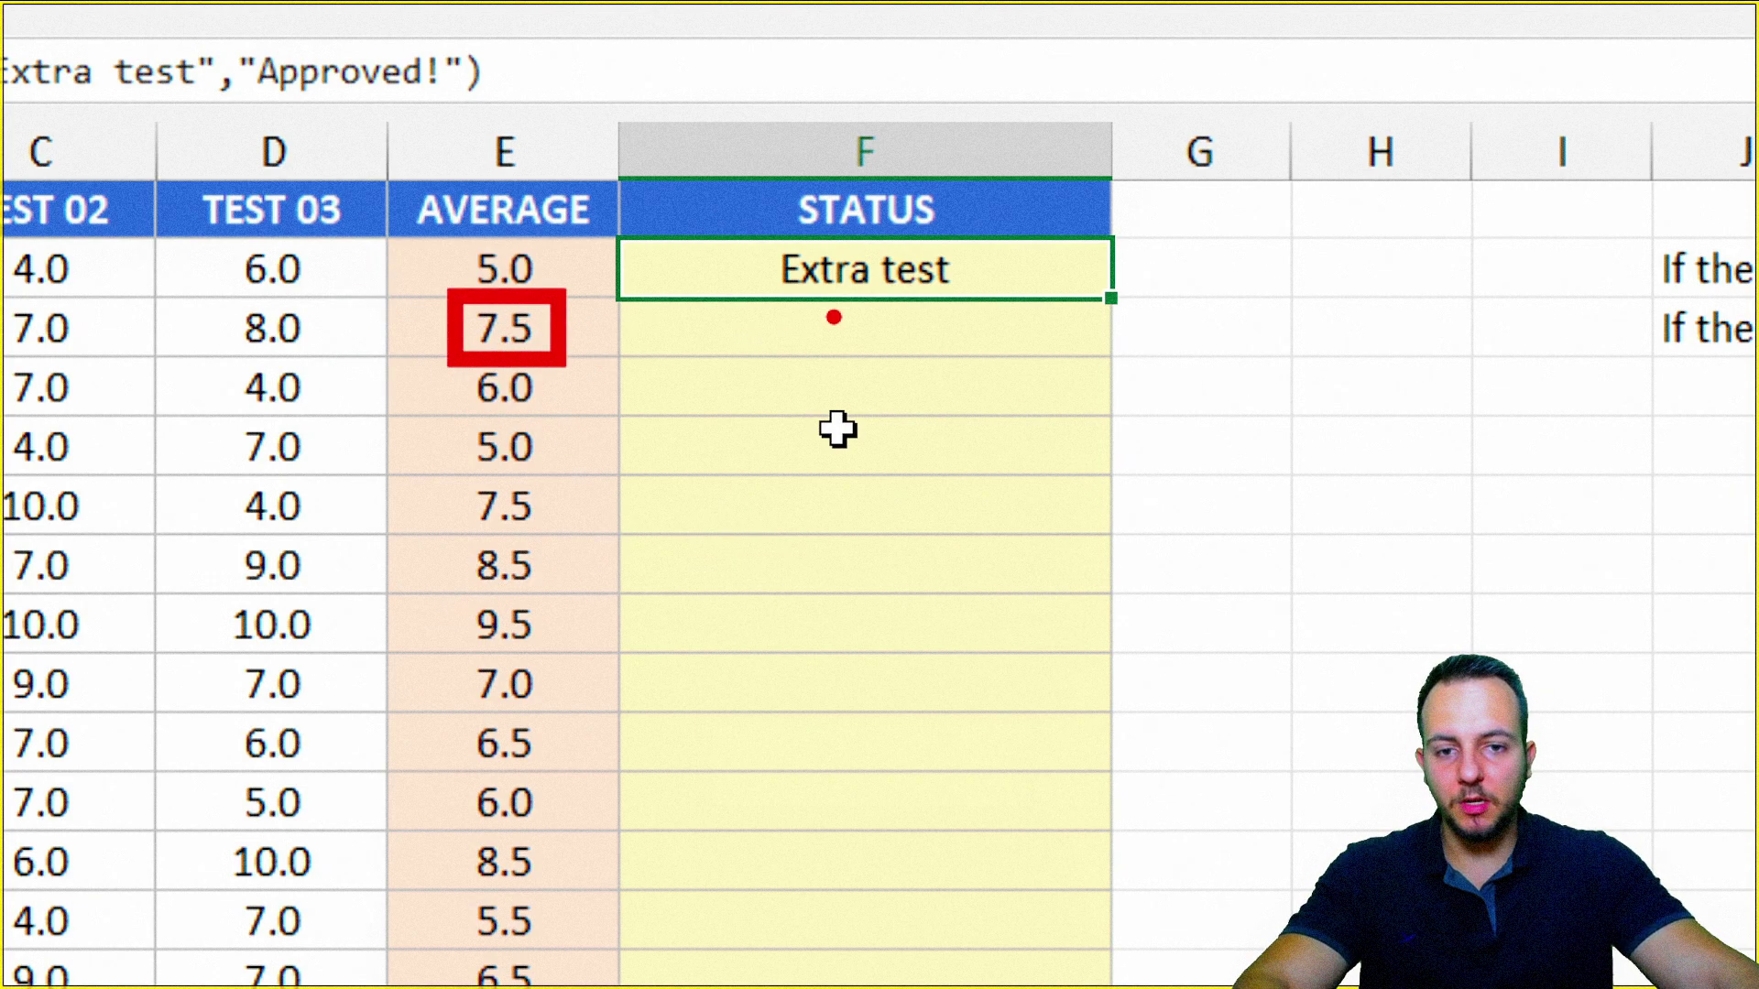
left_click_drag(935, 292, 685, 300)
key("Escape")
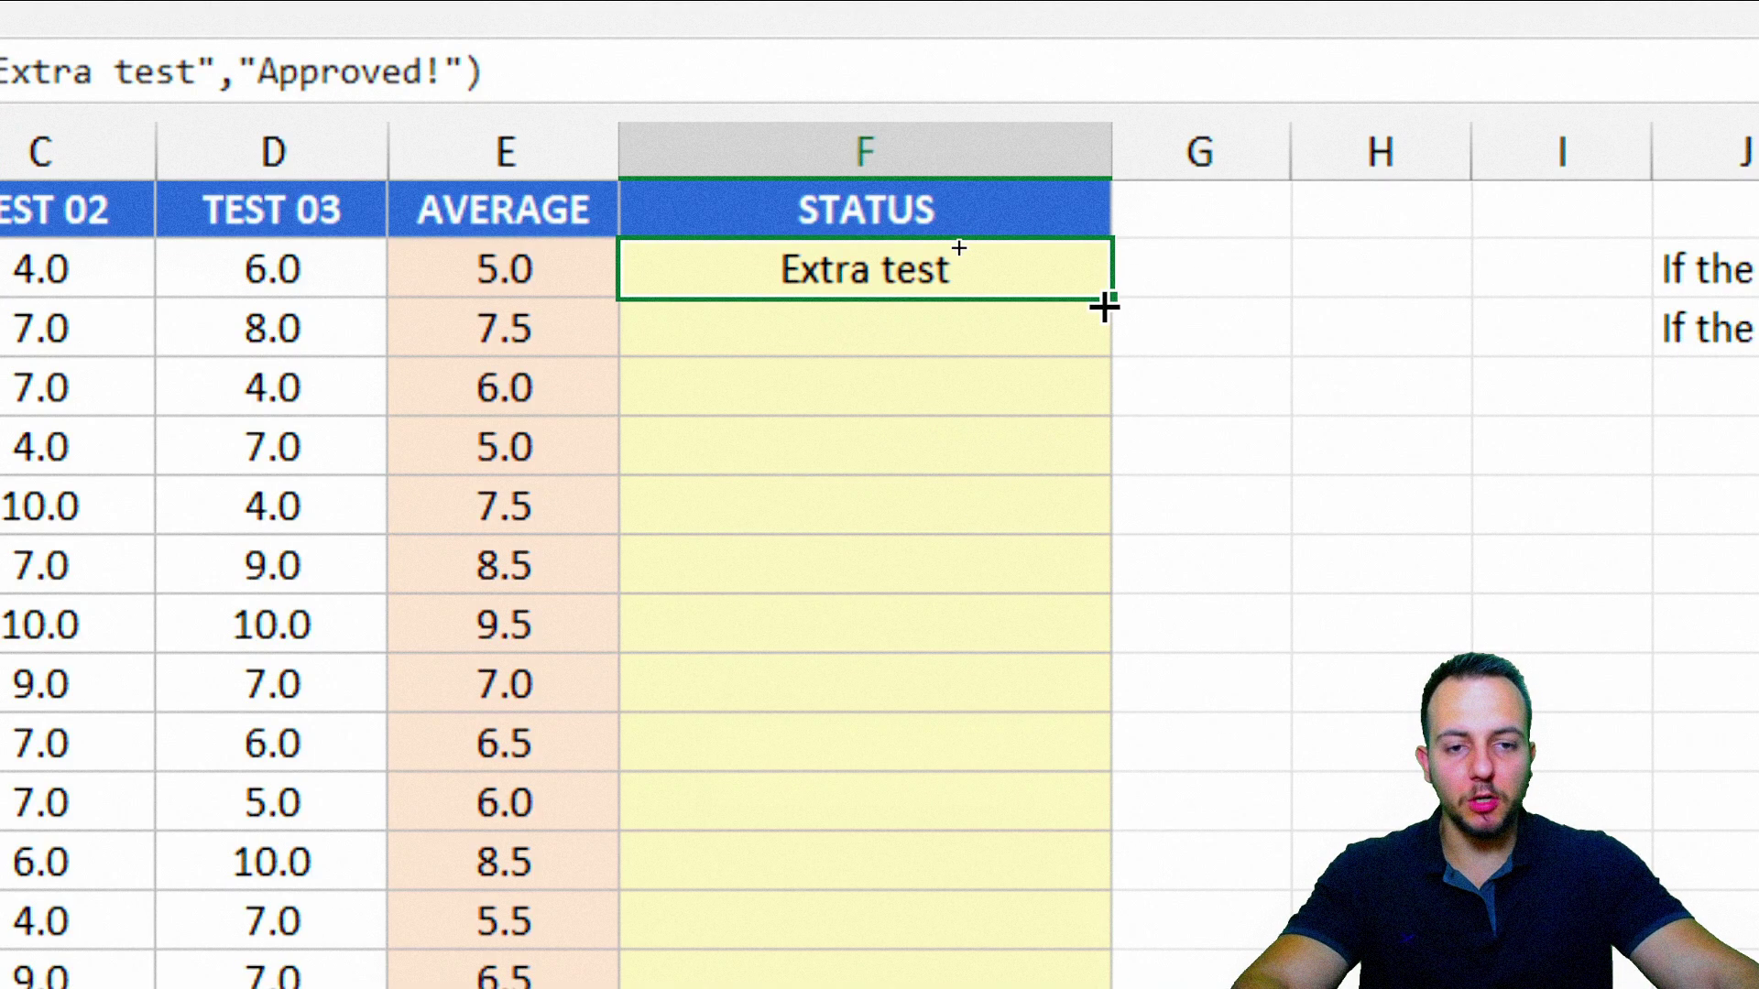
Copy the IF formula down the STATUS column to F21 and return to A1
double_click(1104, 307)
left_click(981, 337)
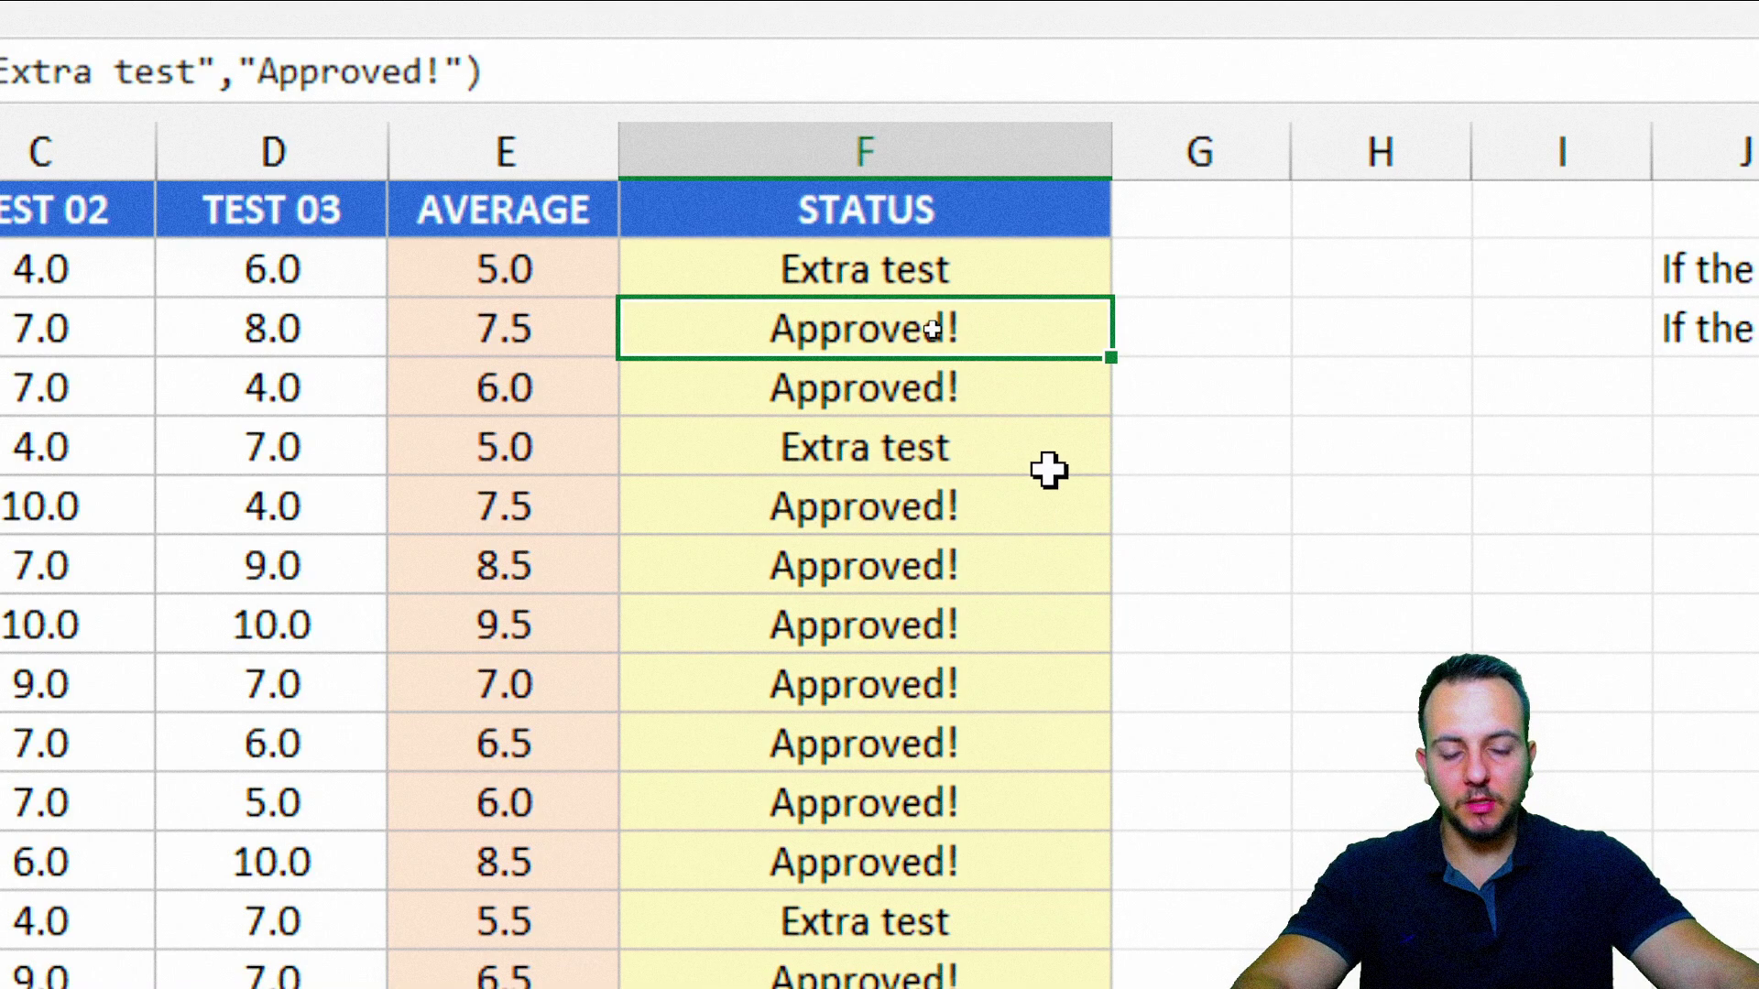
scroll(1129, 867, "down", 1)
scroll(1129, 867, "down", 1)
scroll(1128, 866, "up", 2)
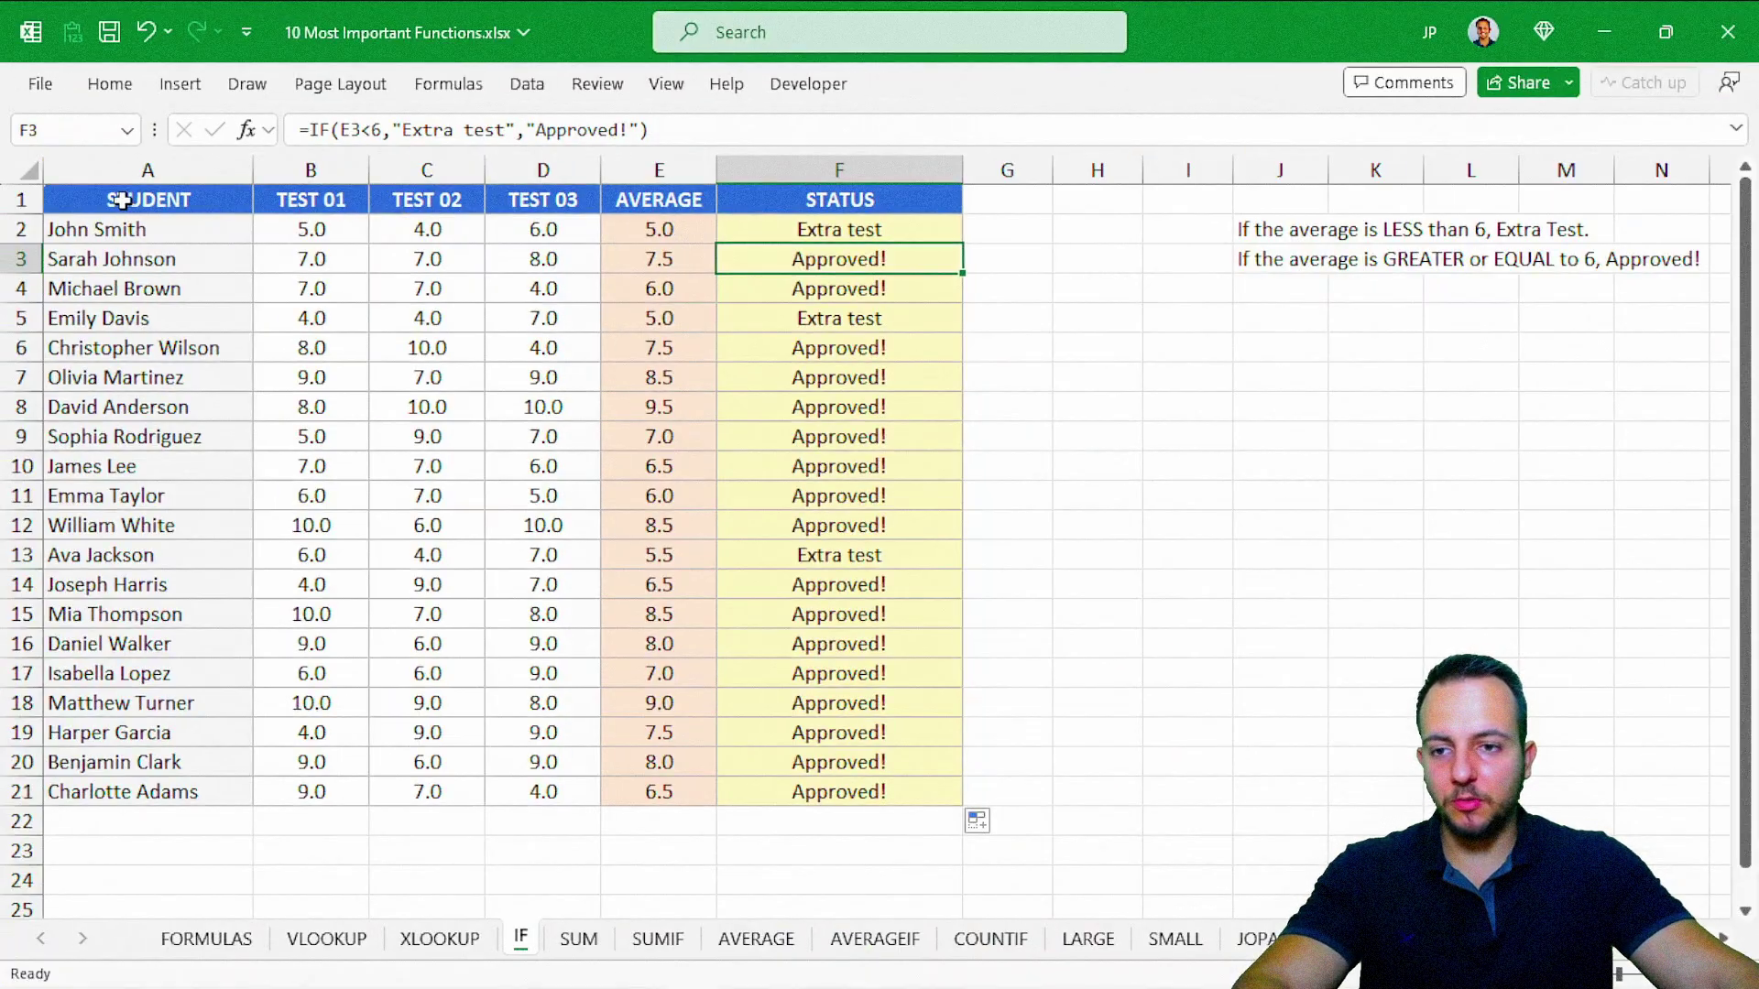
left_click(122, 199)
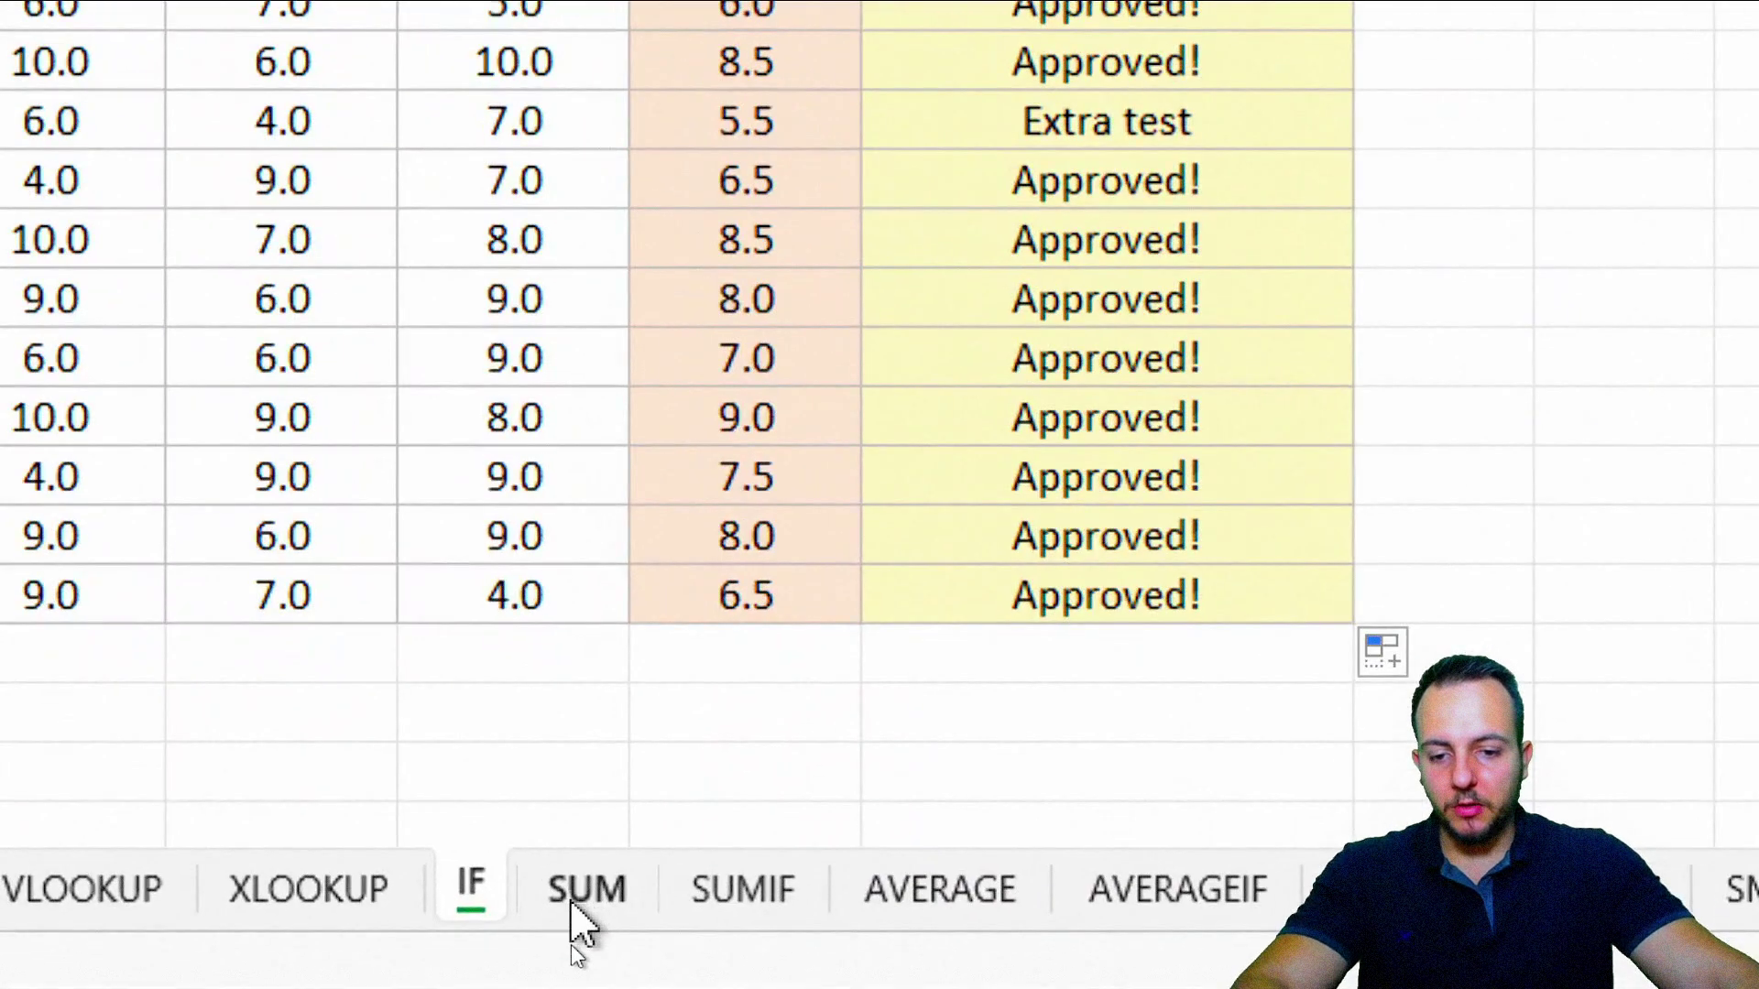
Go to the SUM sheet, review the MONTH, QUANTITY and TOTAL columns, and select B16
left_click(579, 939)
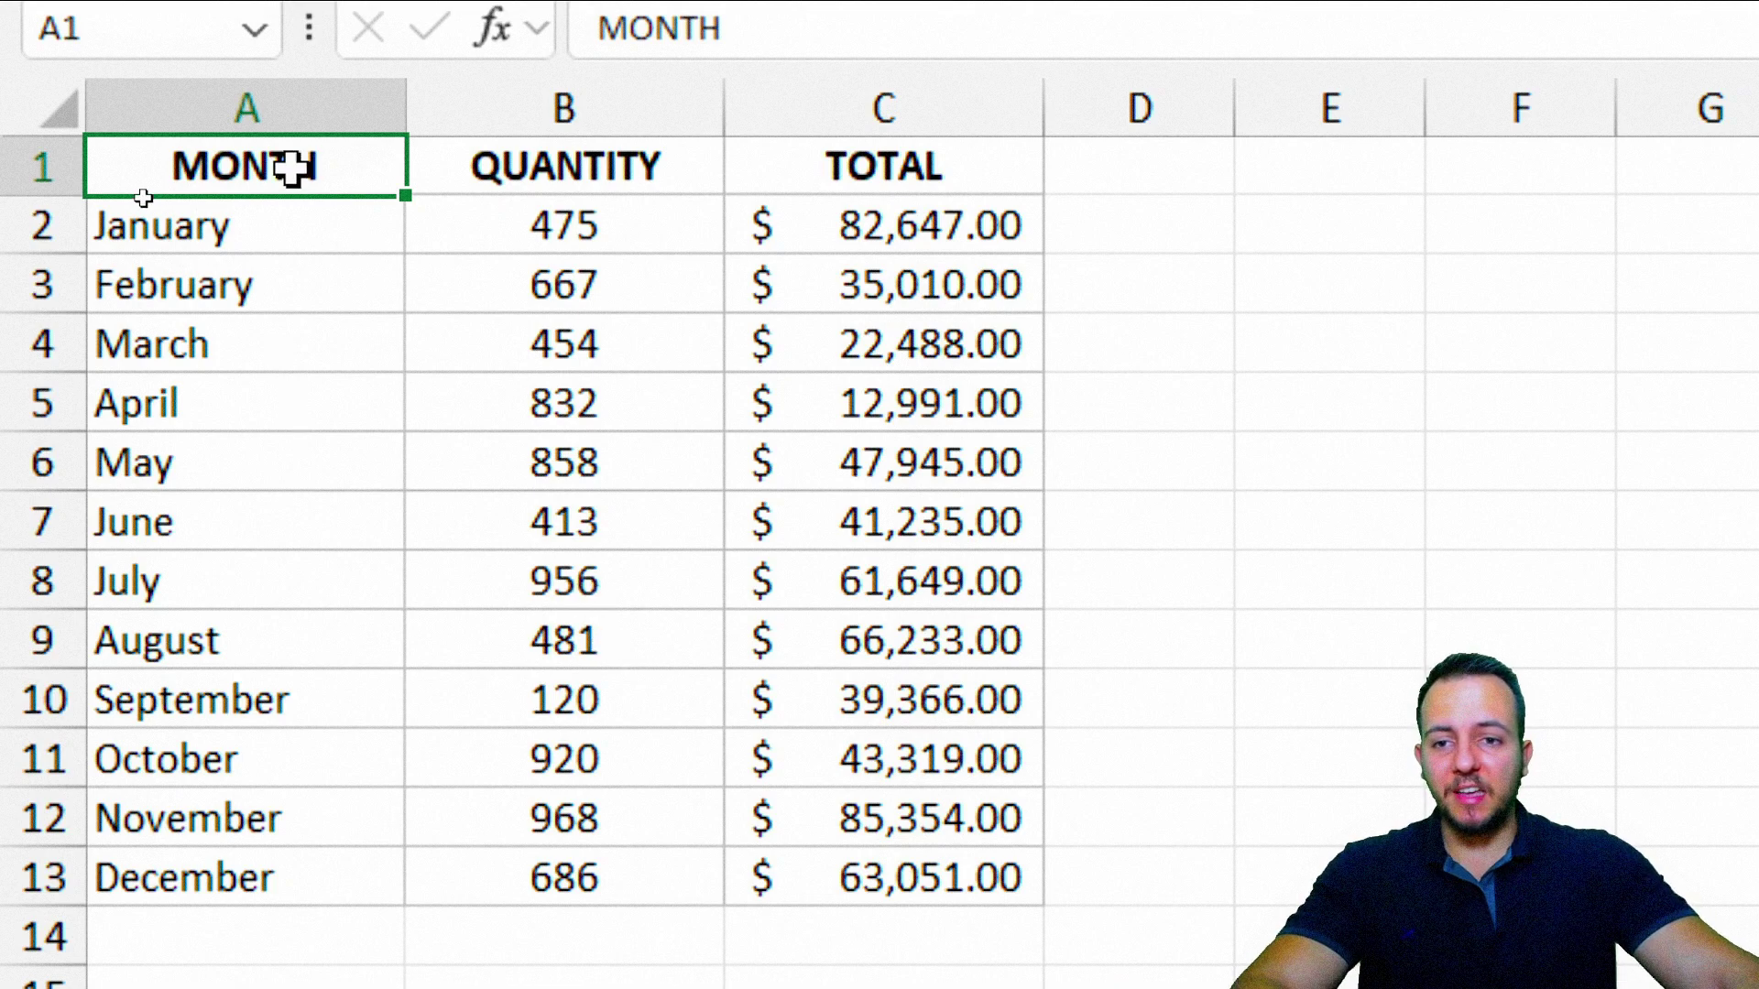
left_click(247, 109)
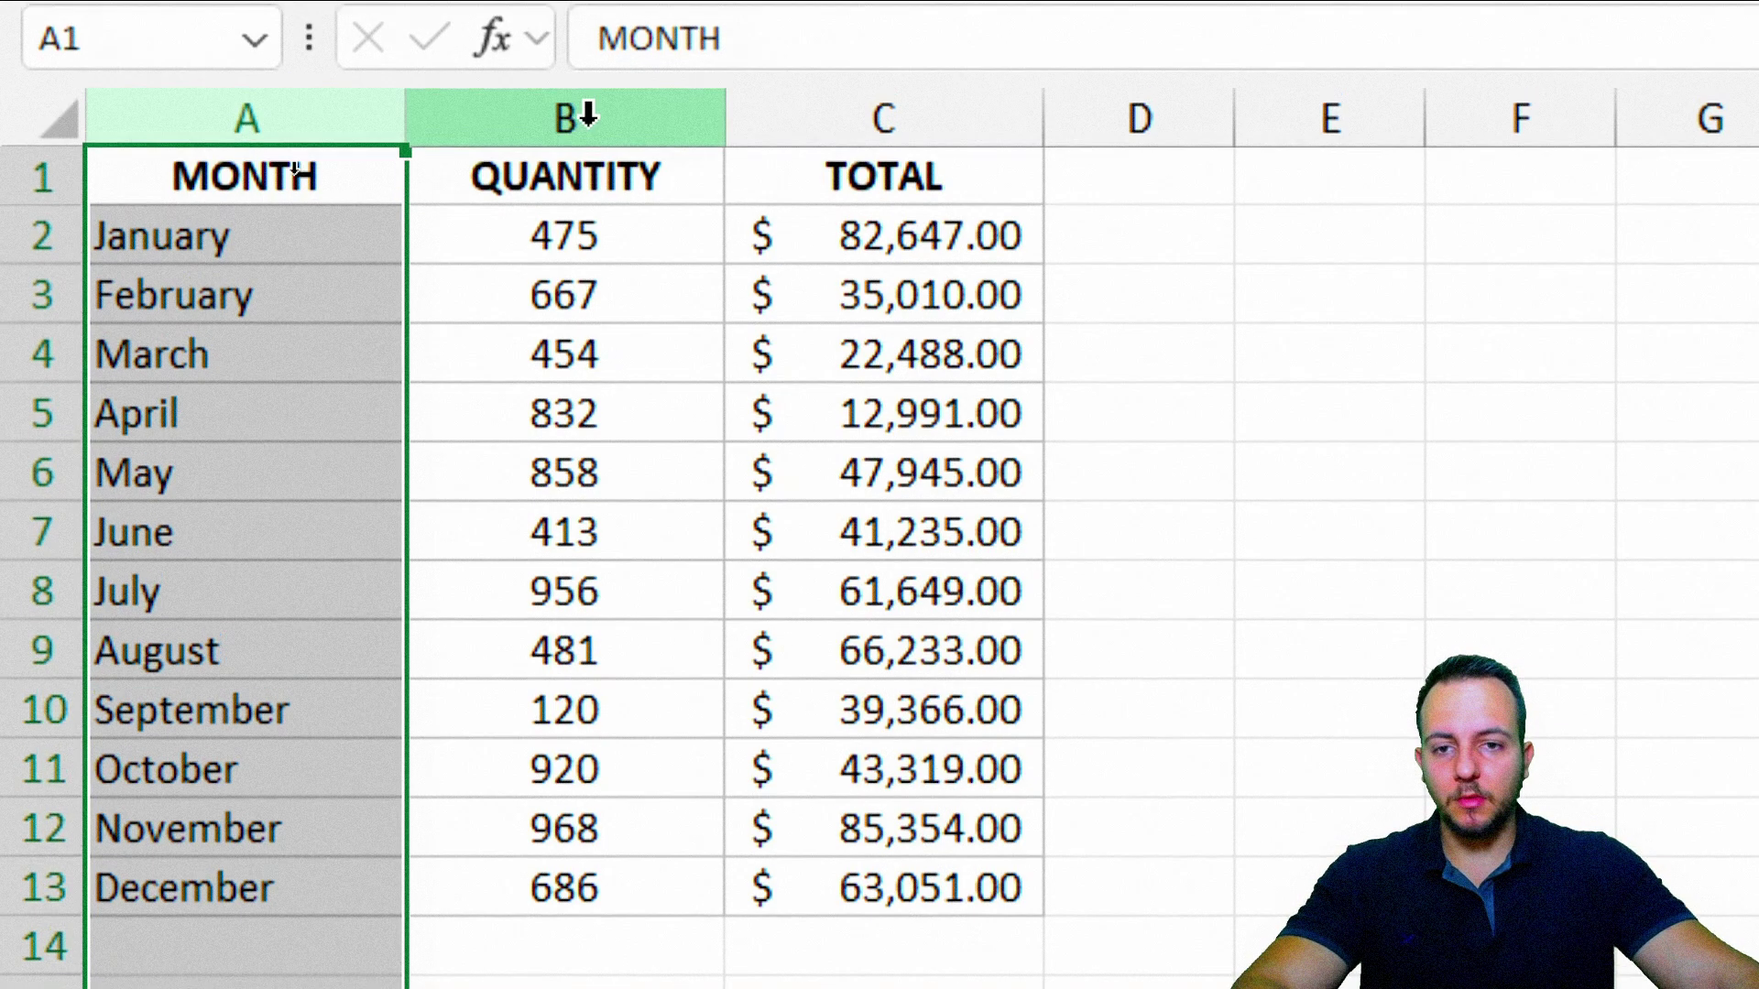
left_click(581, 108)
left_click(776, 114)
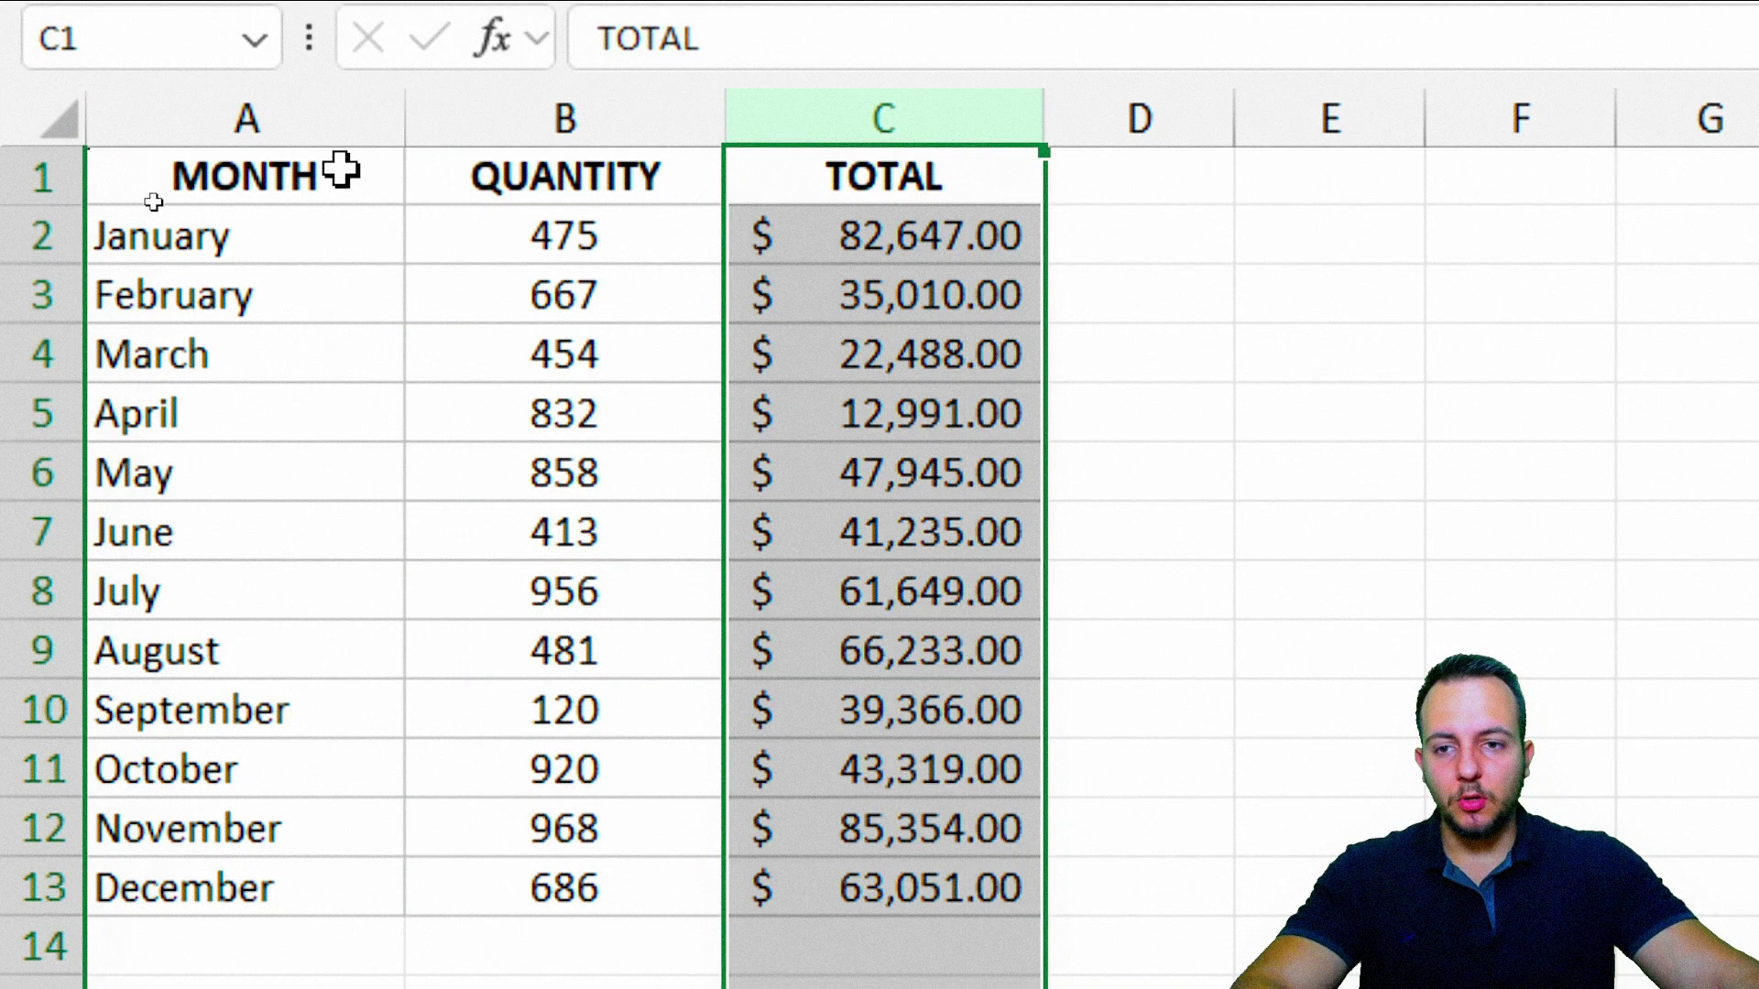
left_click(275, 189)
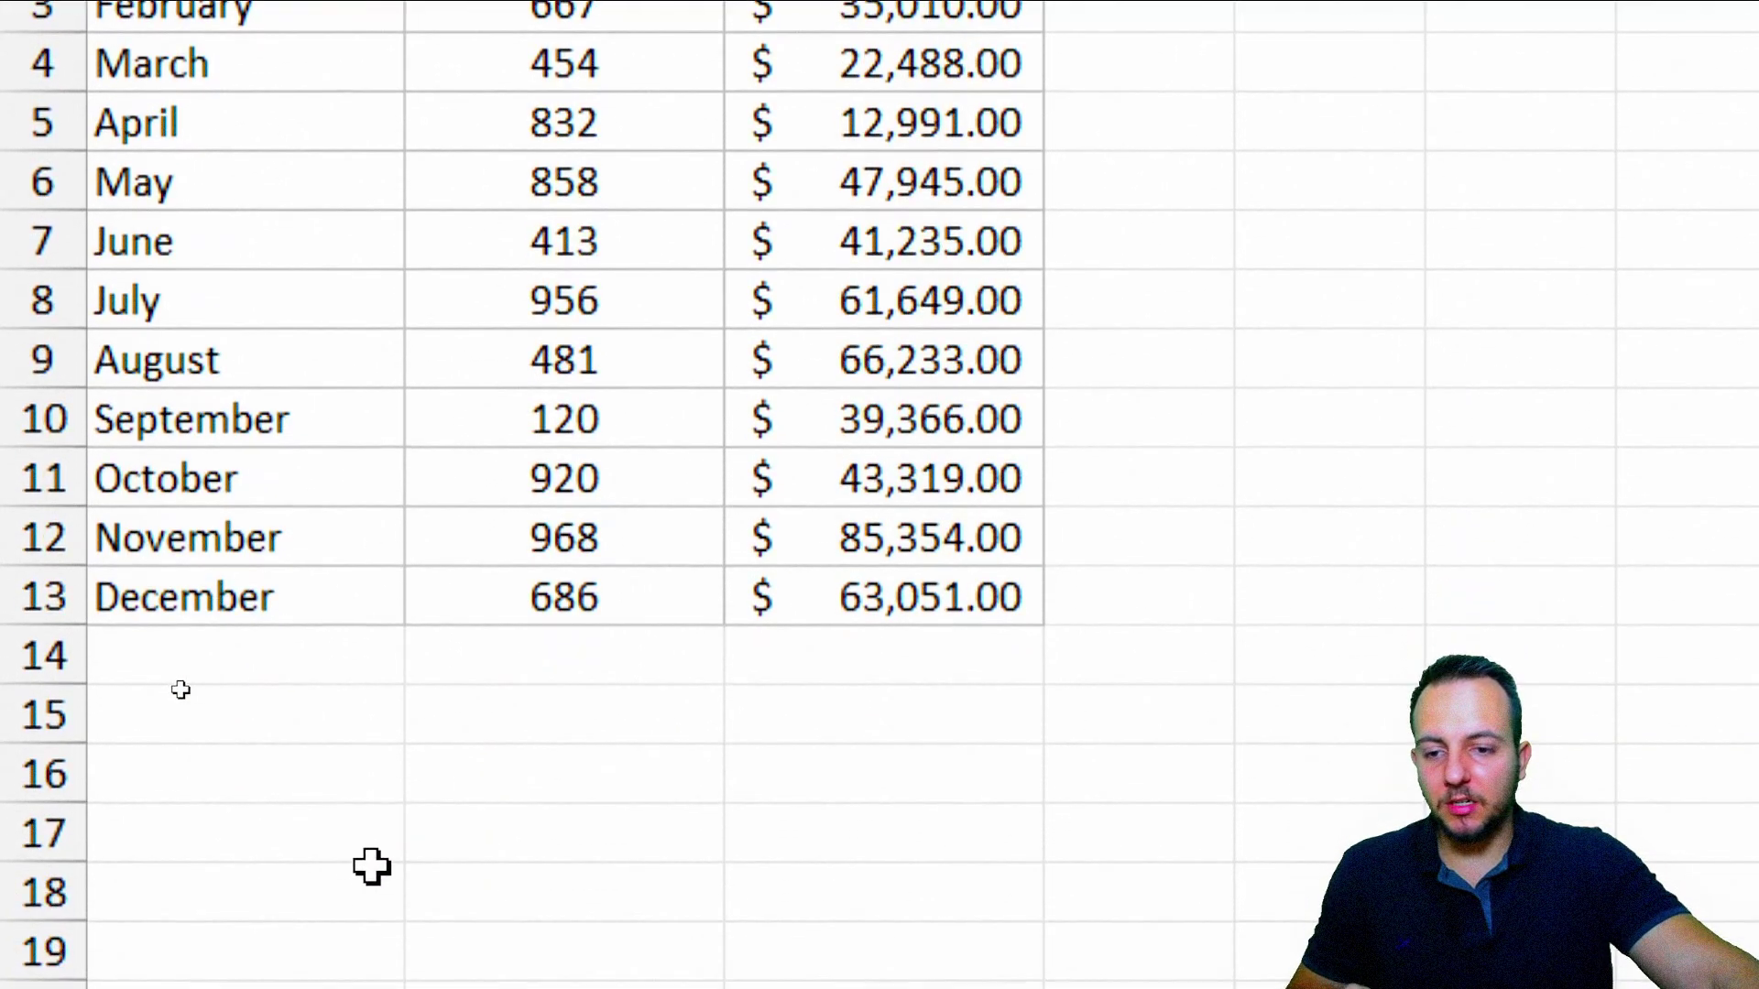
left_click(542, 661)
type("=")
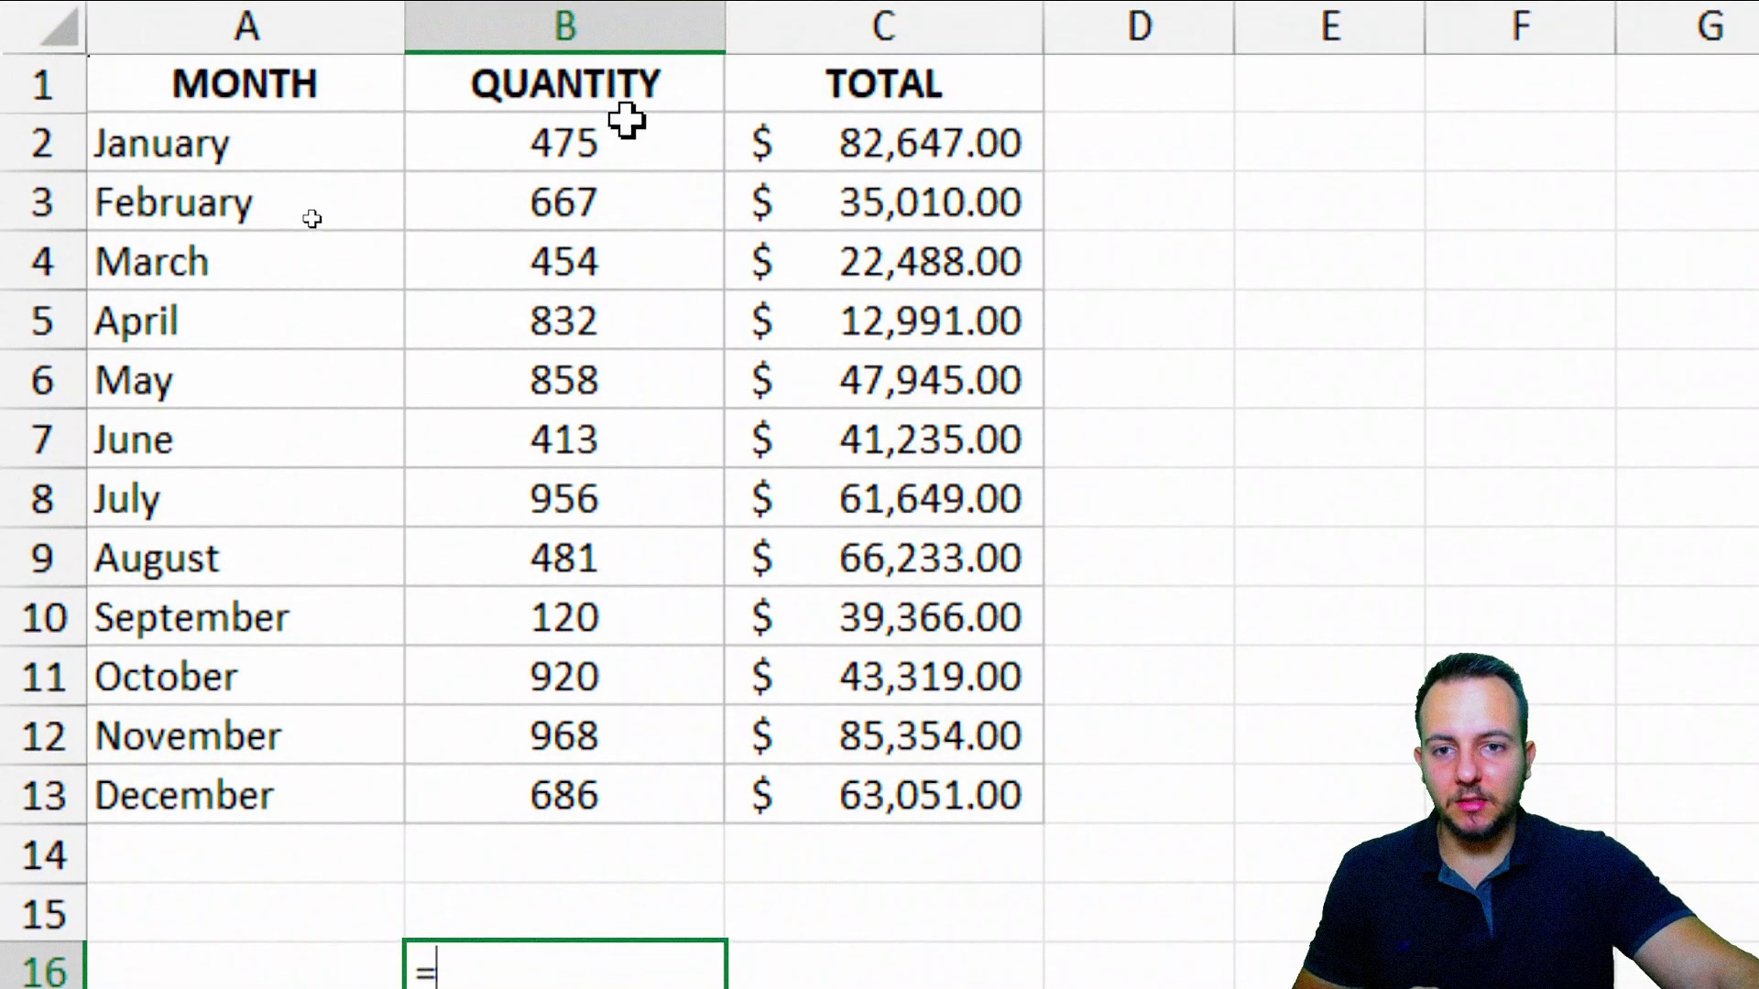
Build =B2+B3+B4+B5+B6 in B16 for a 3286 quantity total, then reselect B16
left_click(626, 128)
type("B2+")
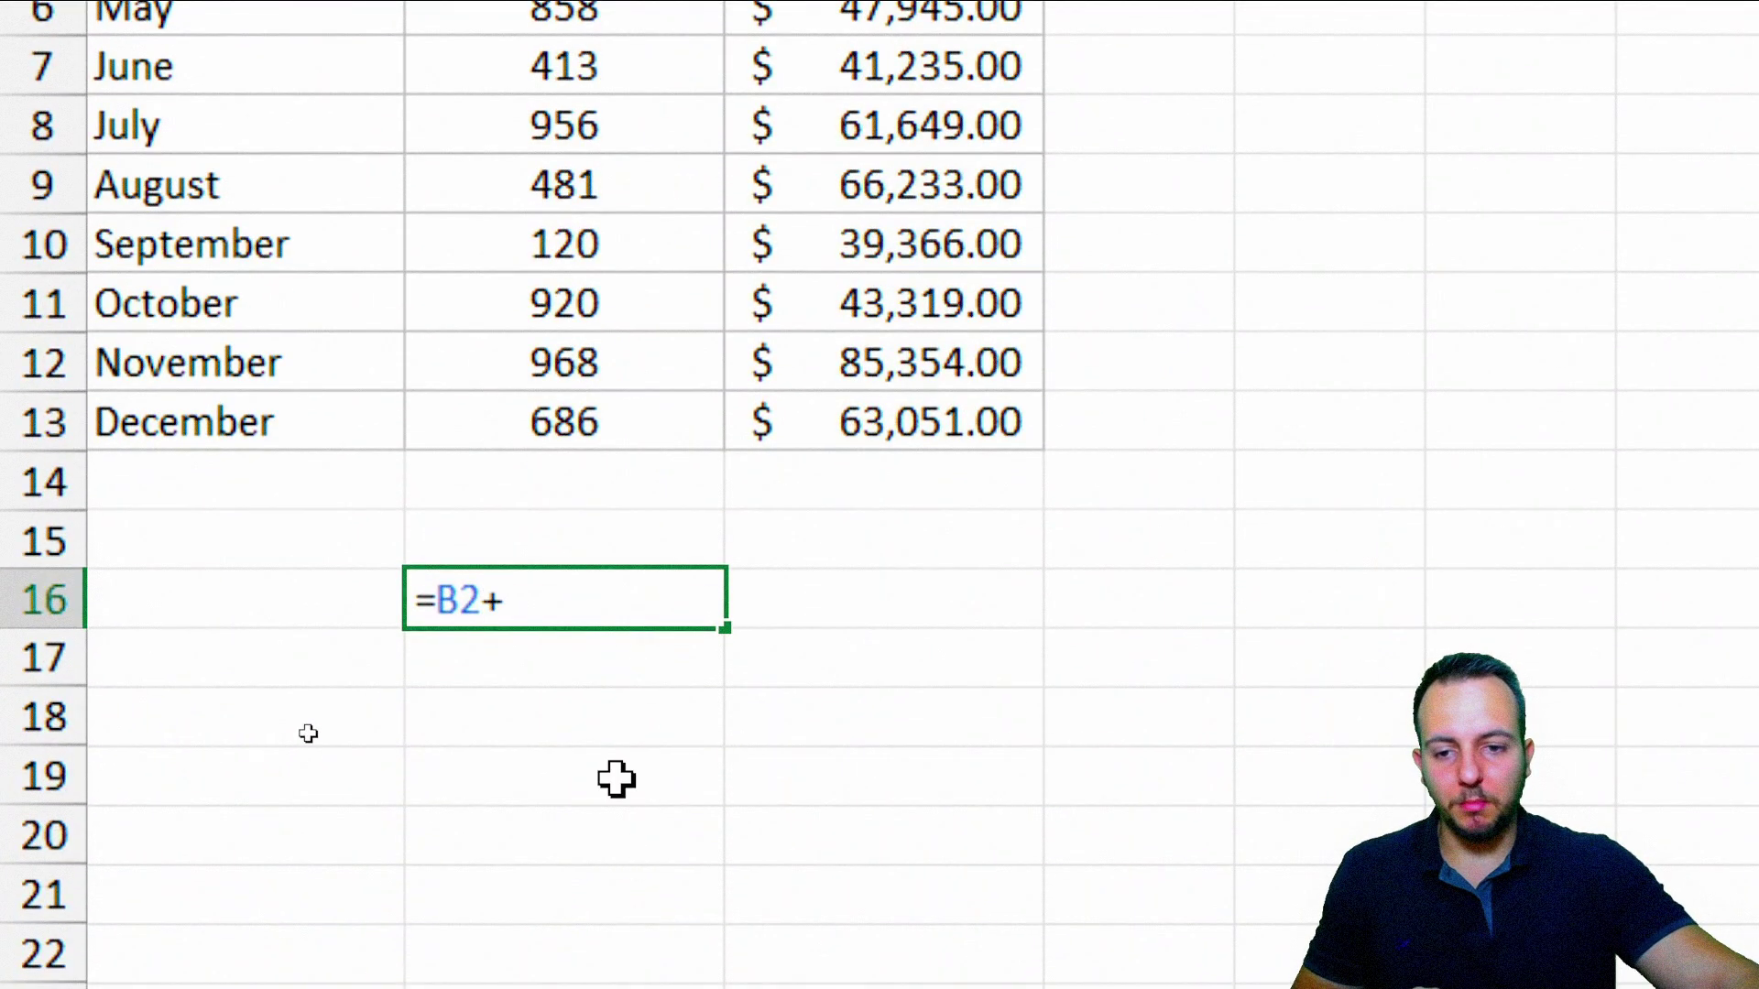
left_click(514, 184)
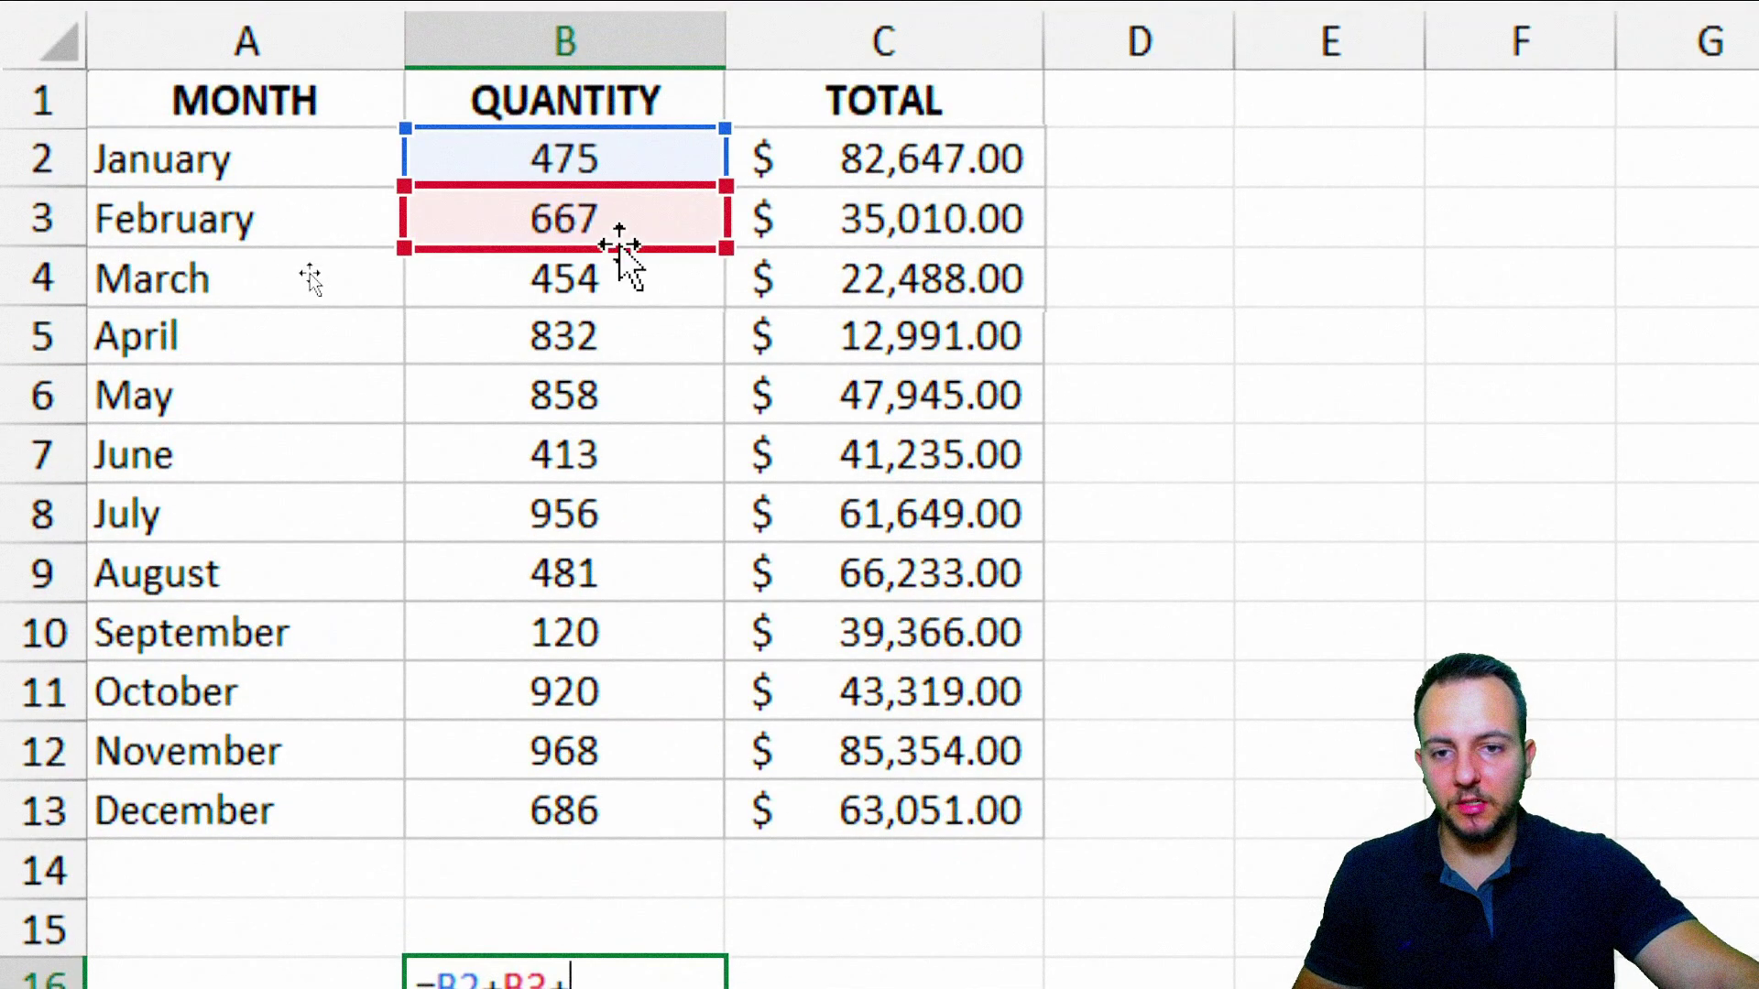
left_click(587, 275)
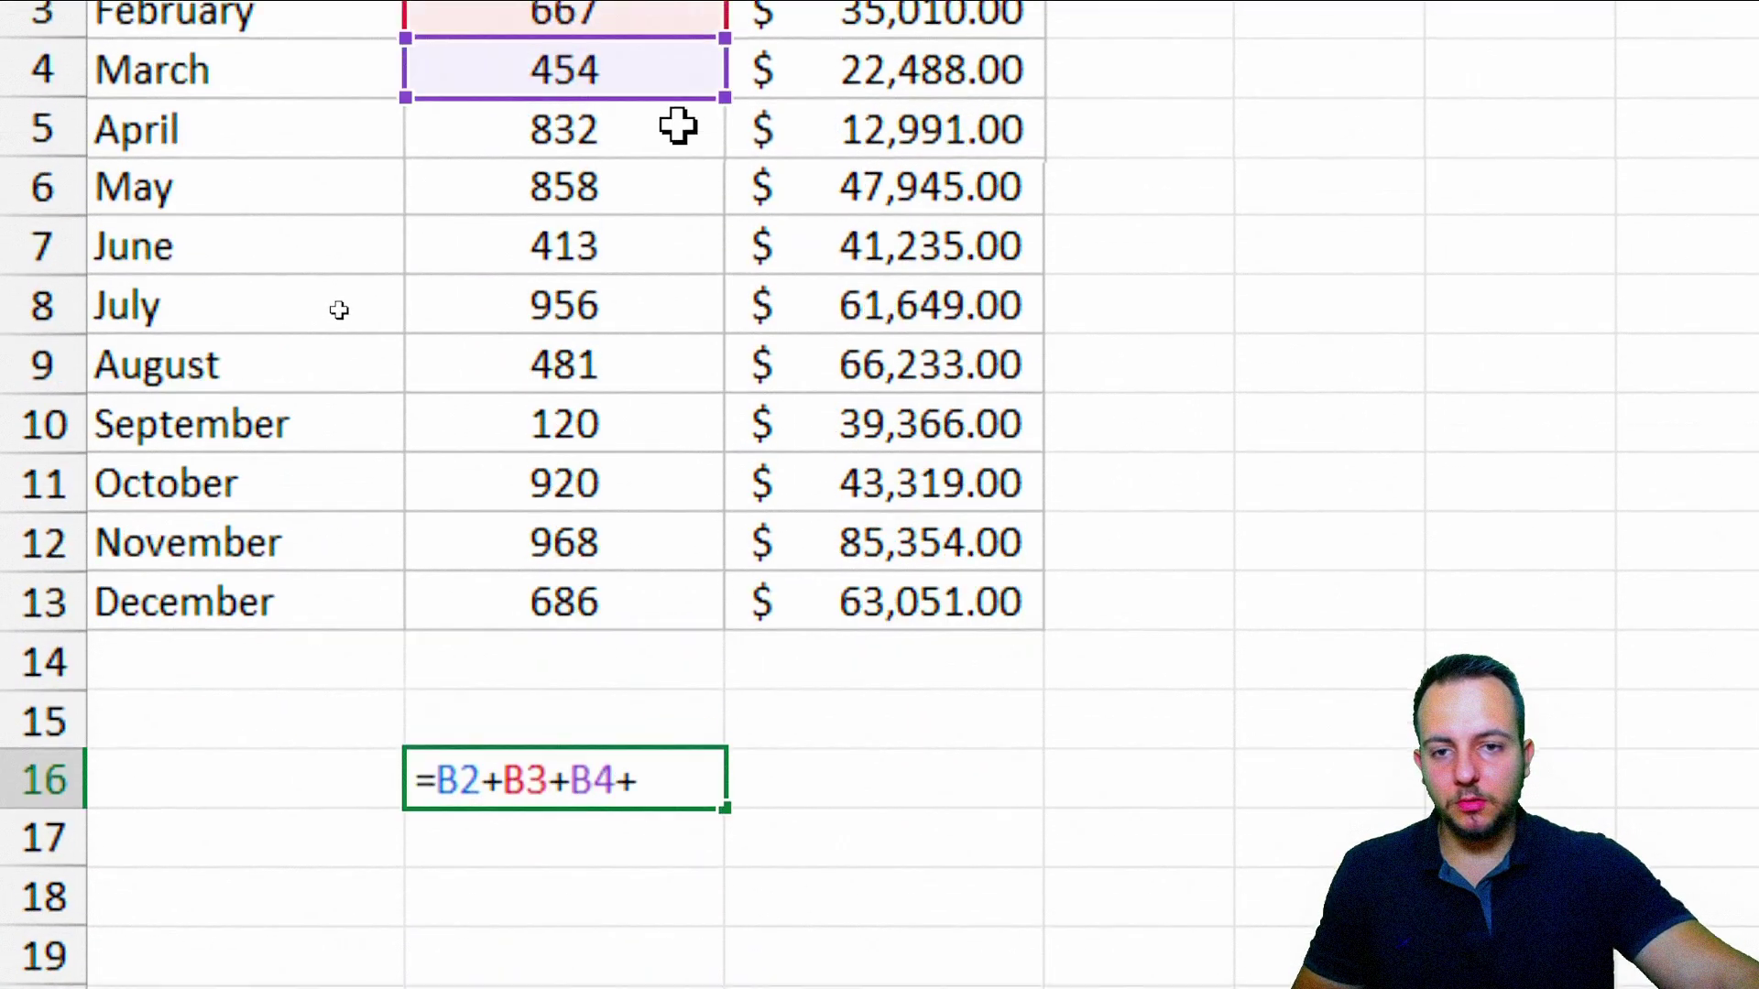
left_click(565, 27)
type("+")
left_click(513, 261)
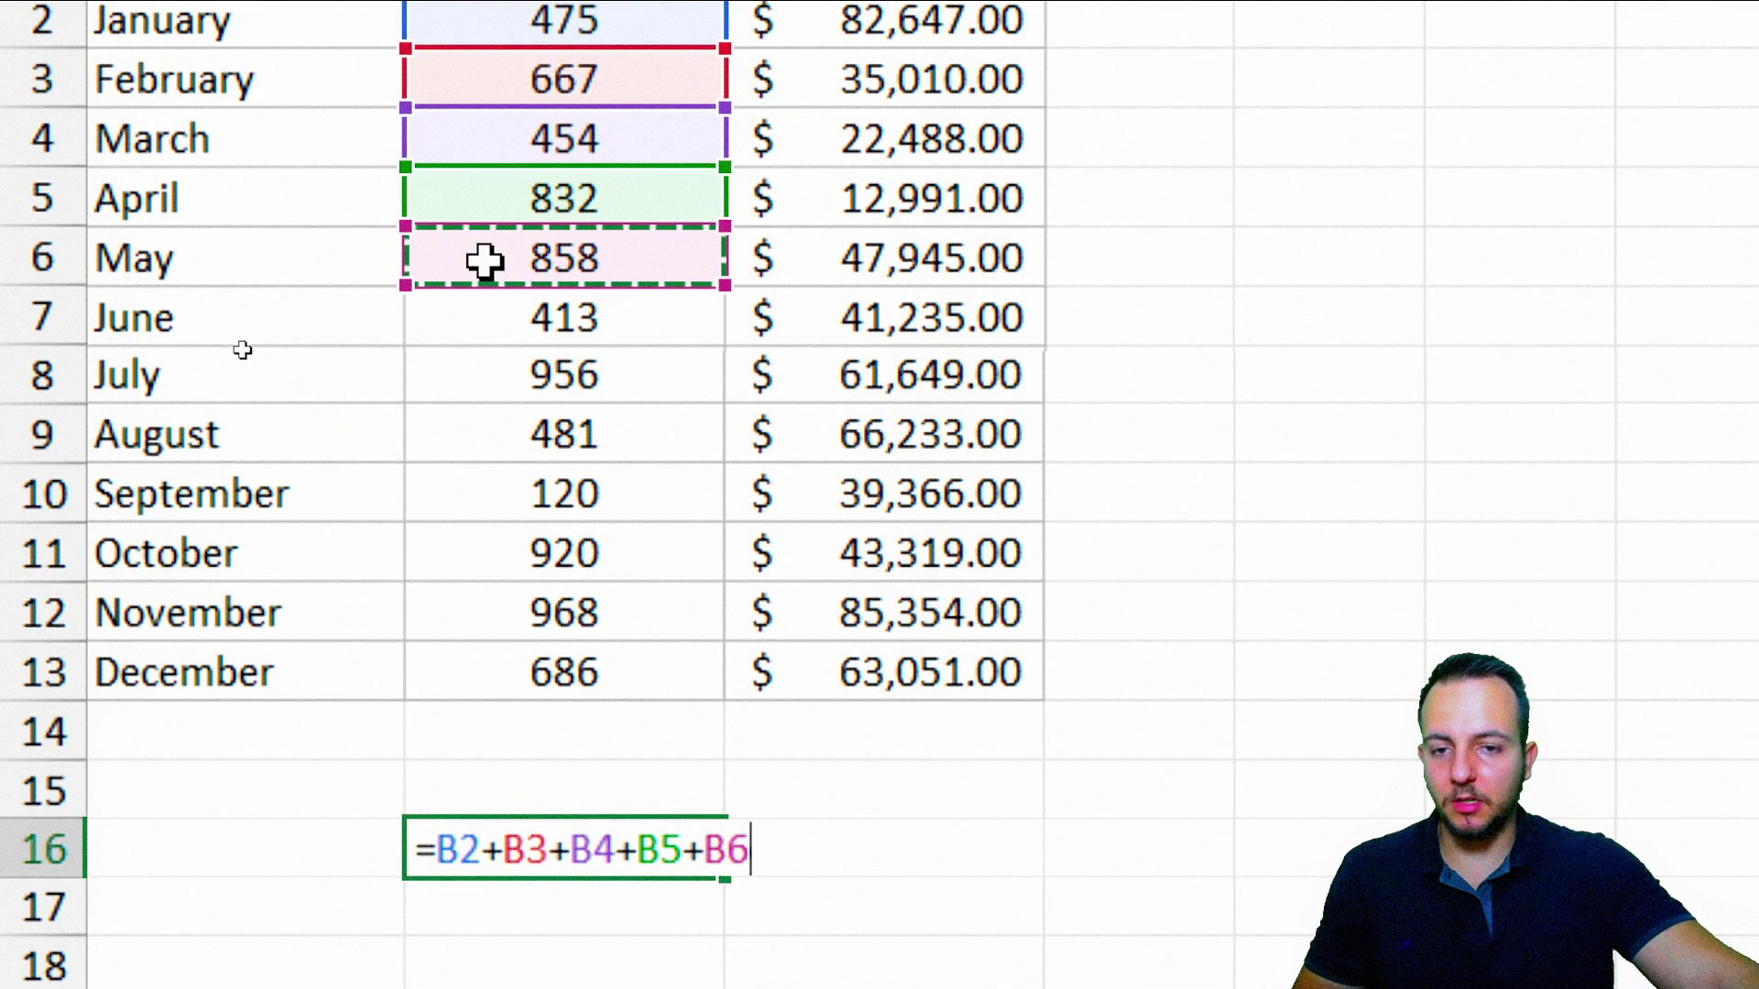
key("Return")
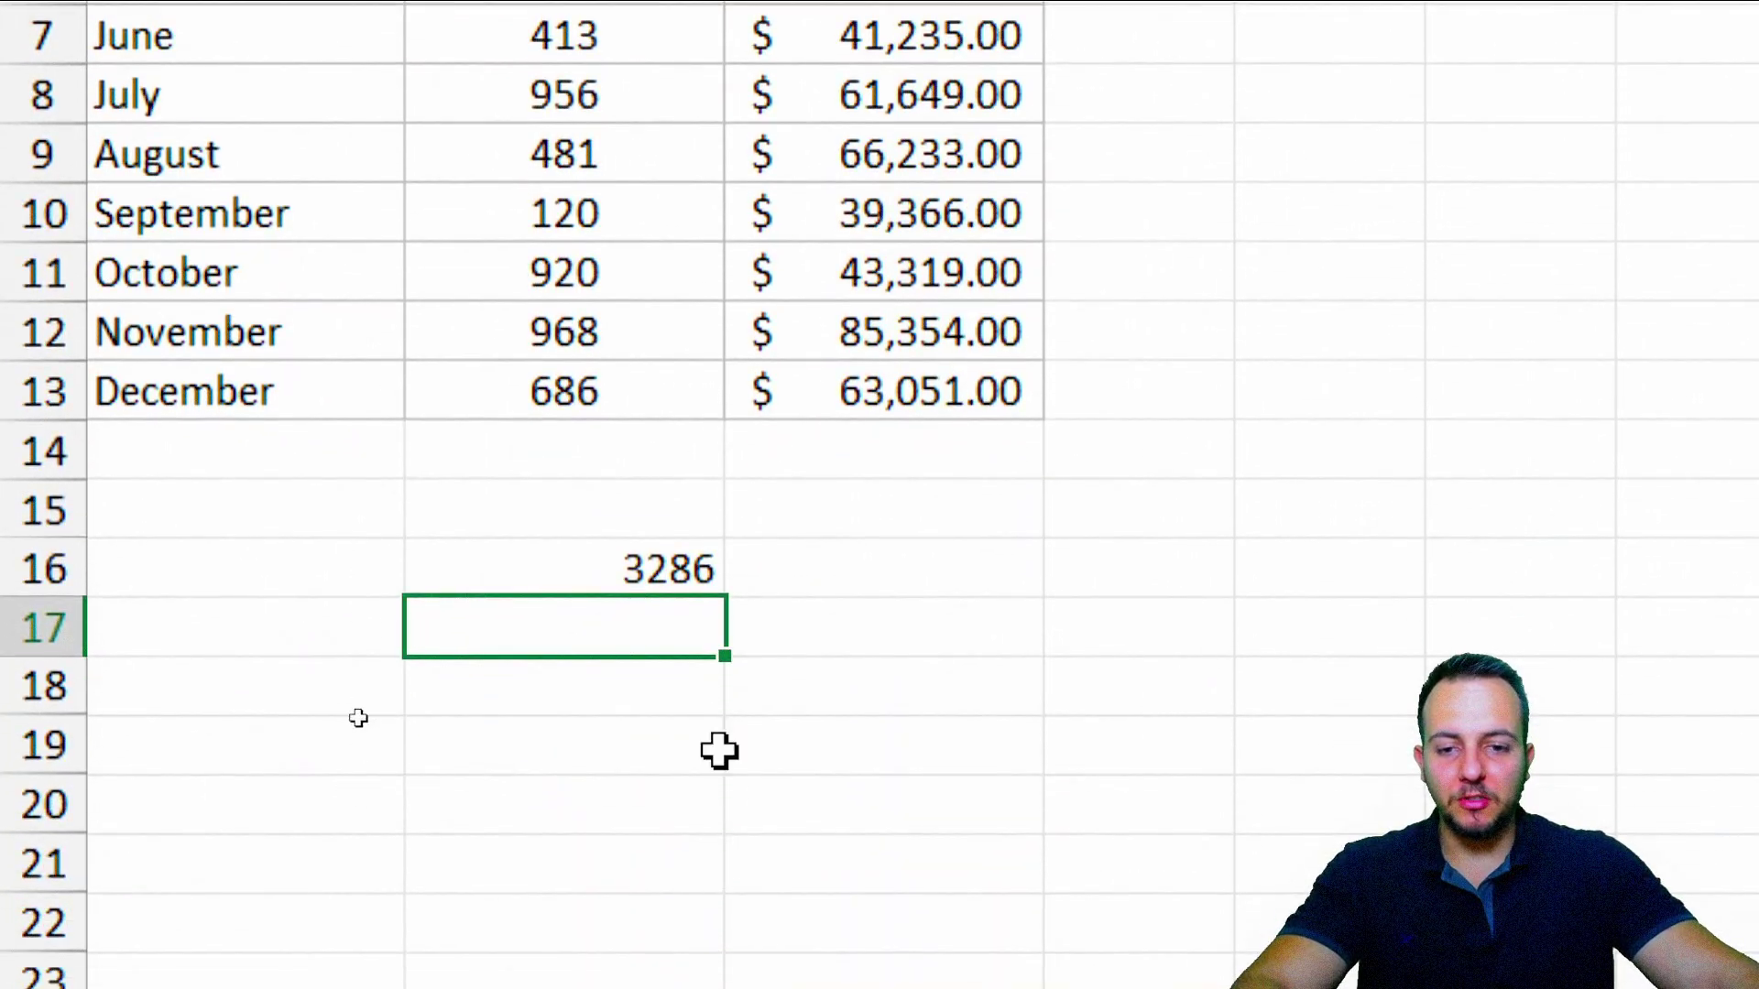
left_click(641, 573)
key("Delete")
type("=")
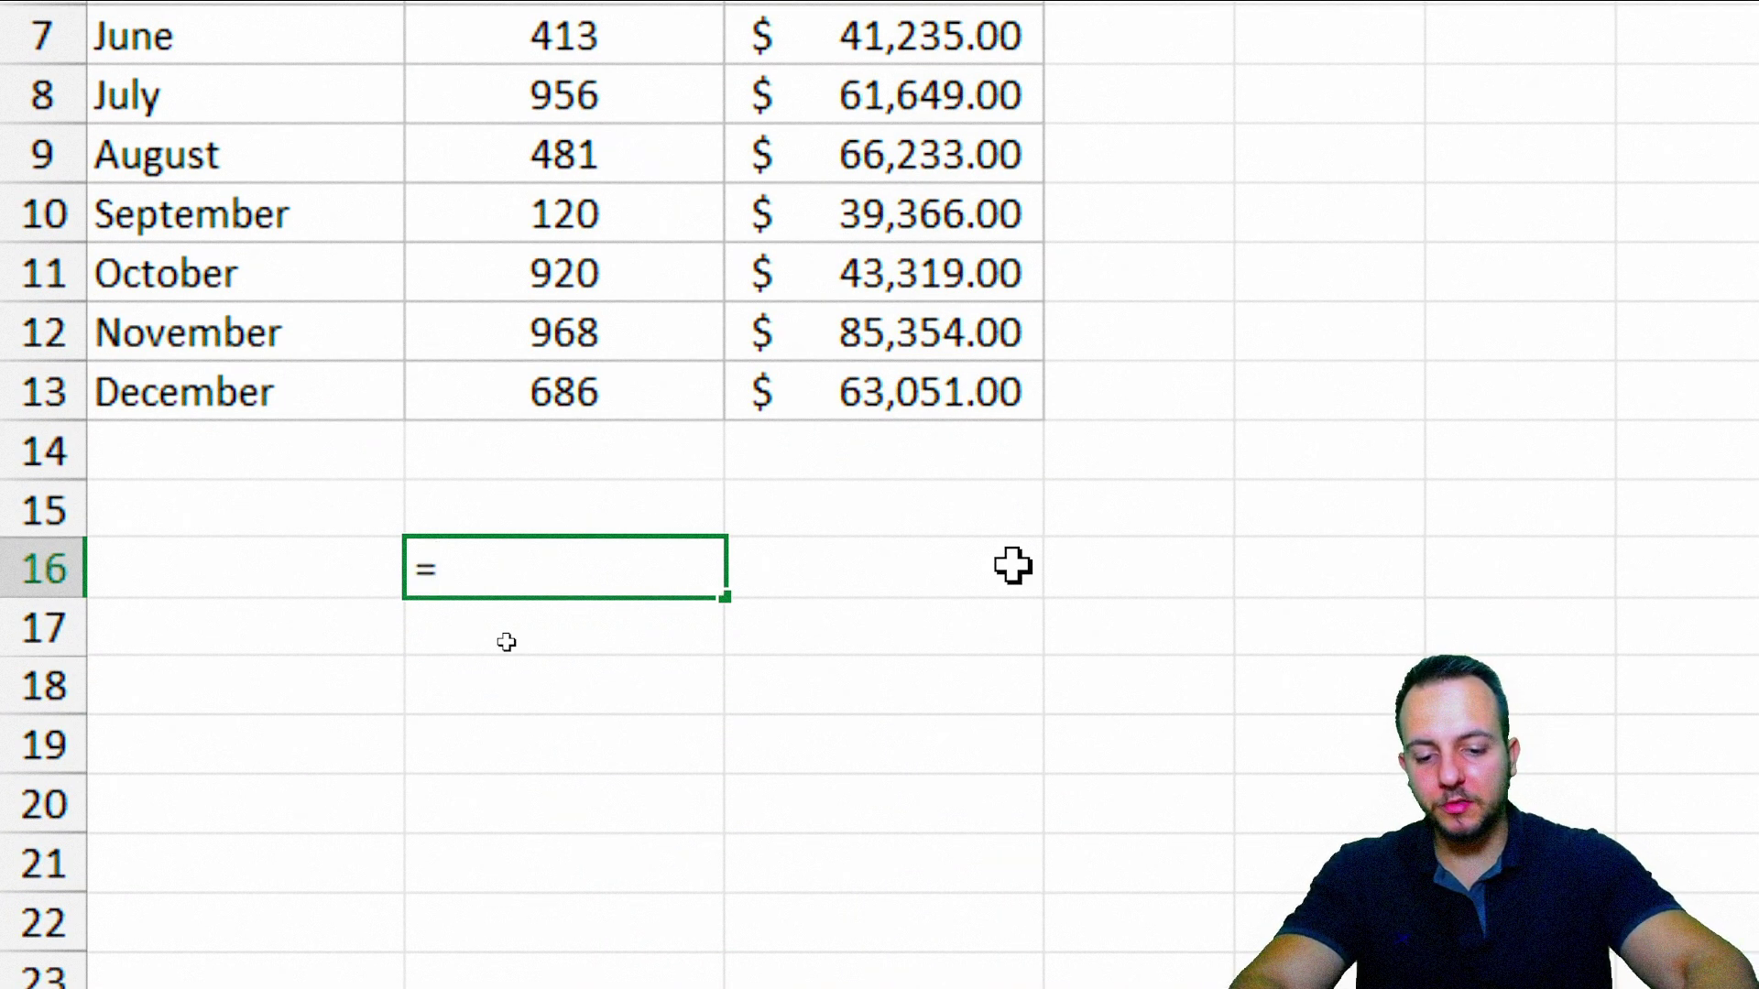
type("sum")
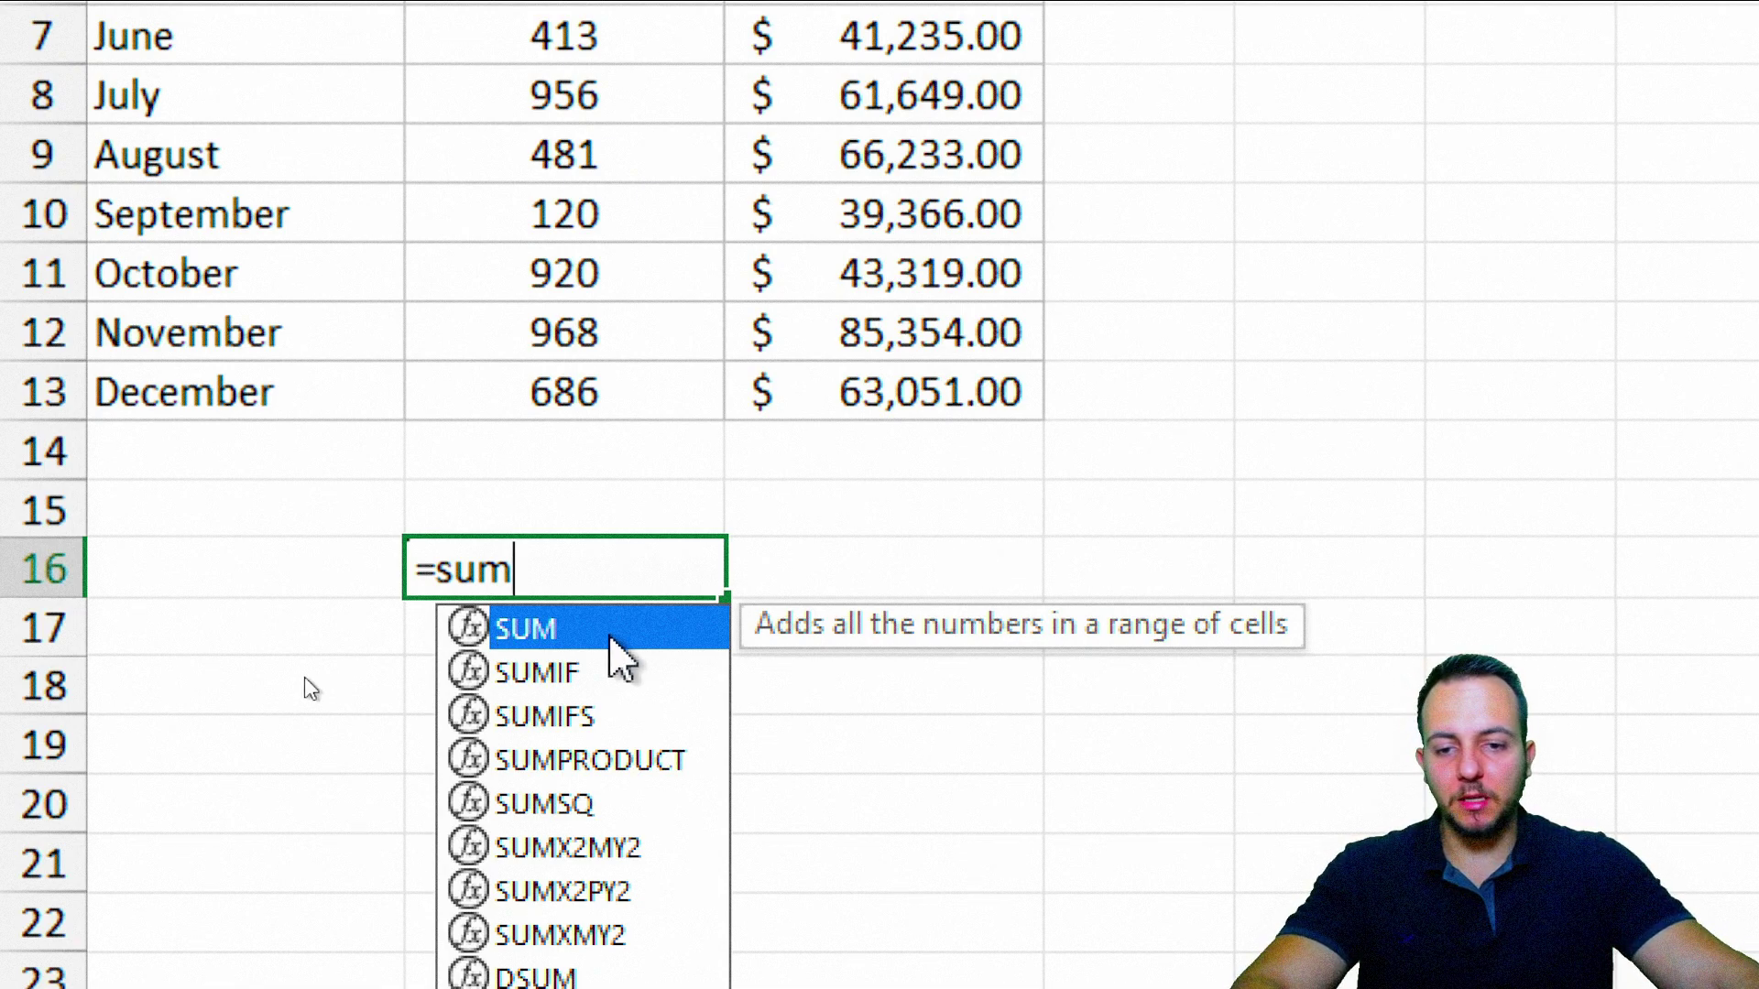
double_click(610, 640)
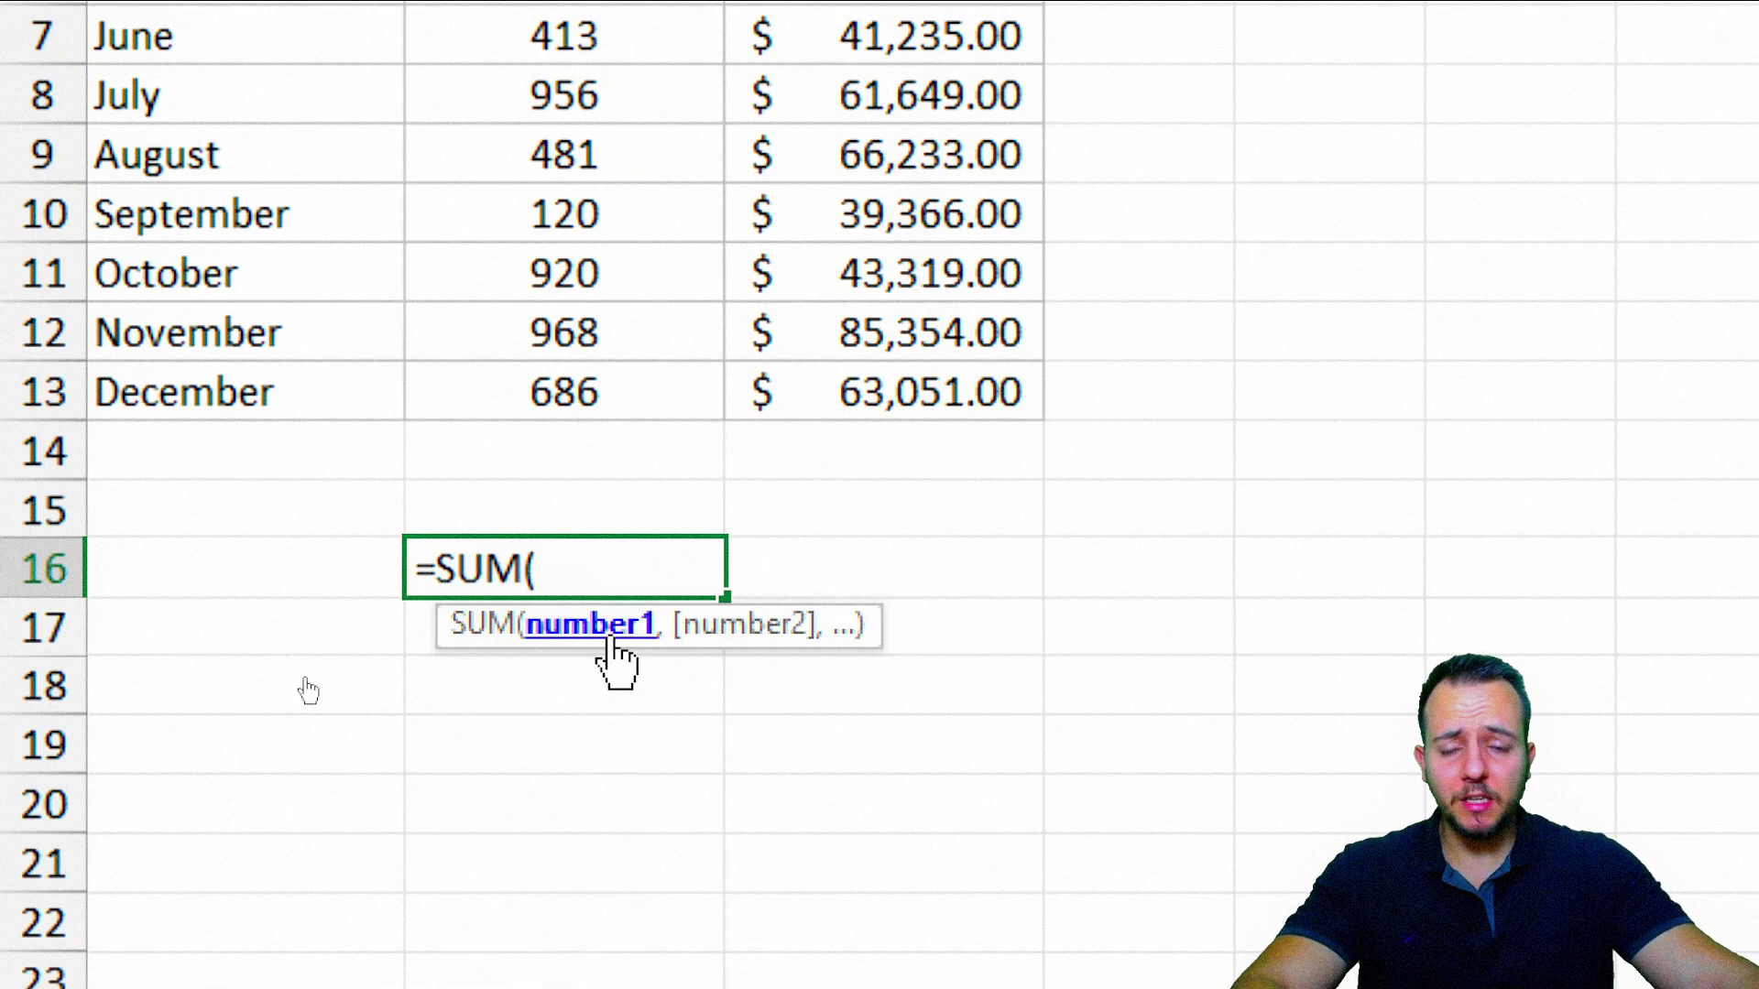
scroll(642, 118, "up", 1)
scroll(601, 118, "up", 1)
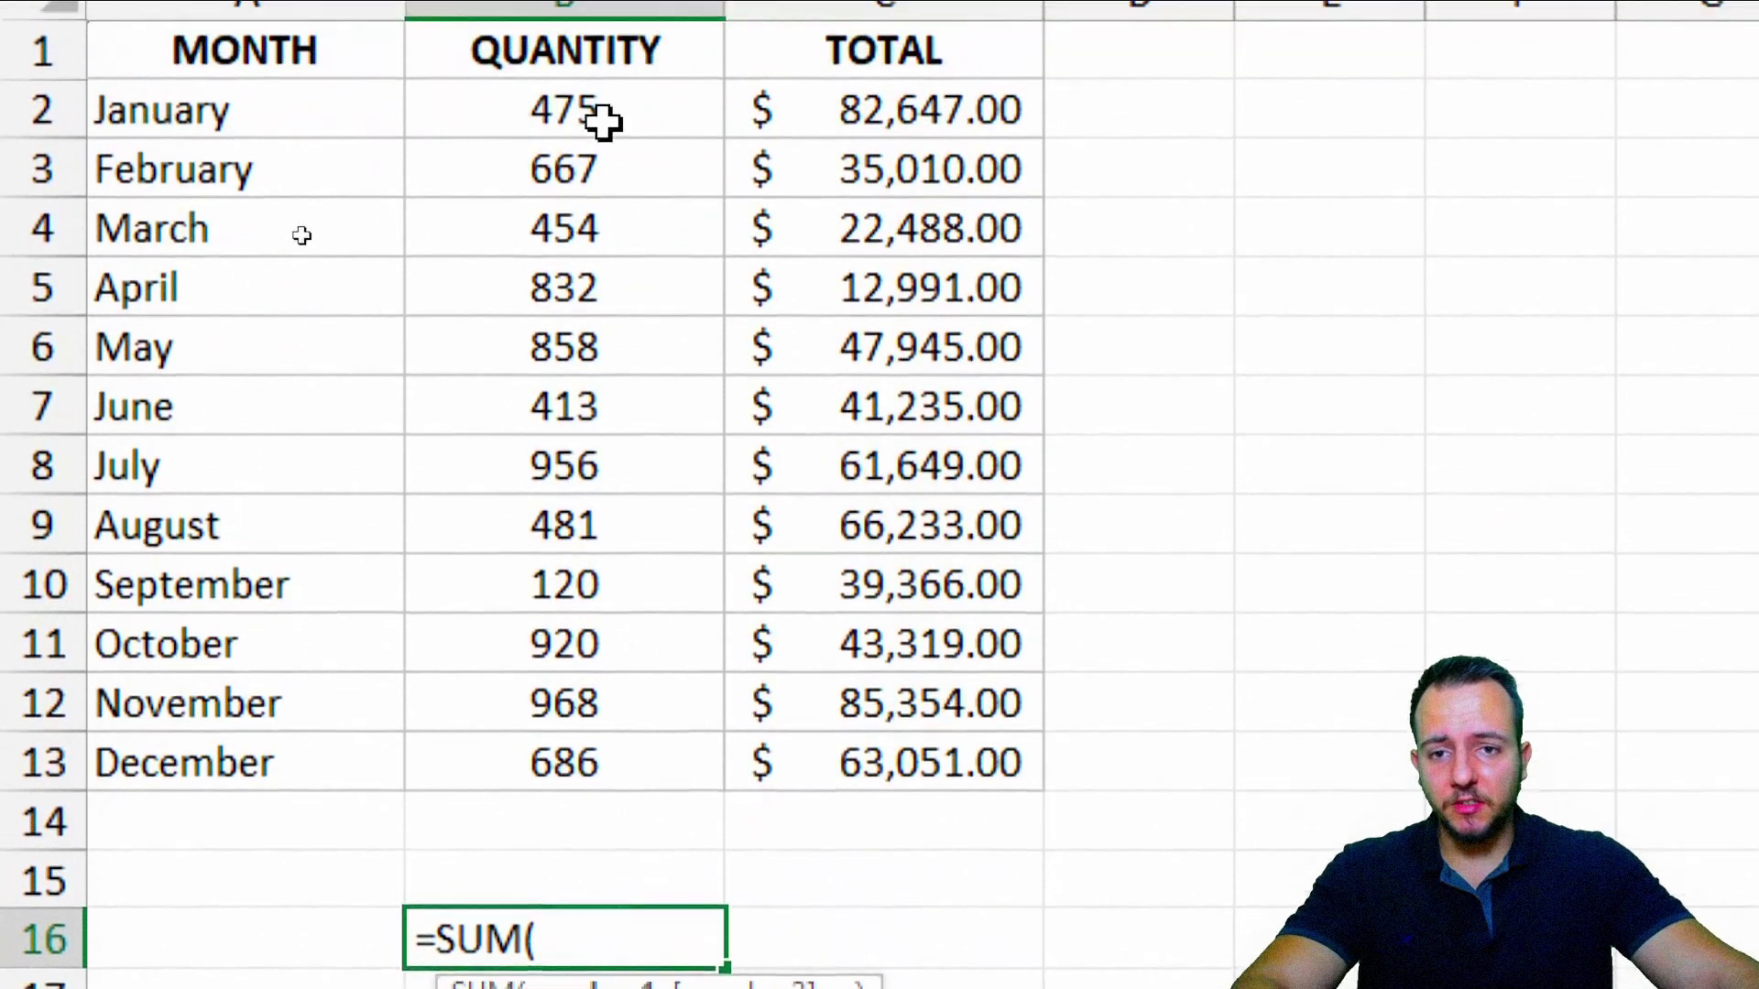
left_click(603, 126)
left_click_drag(603, 127, 622, 776)
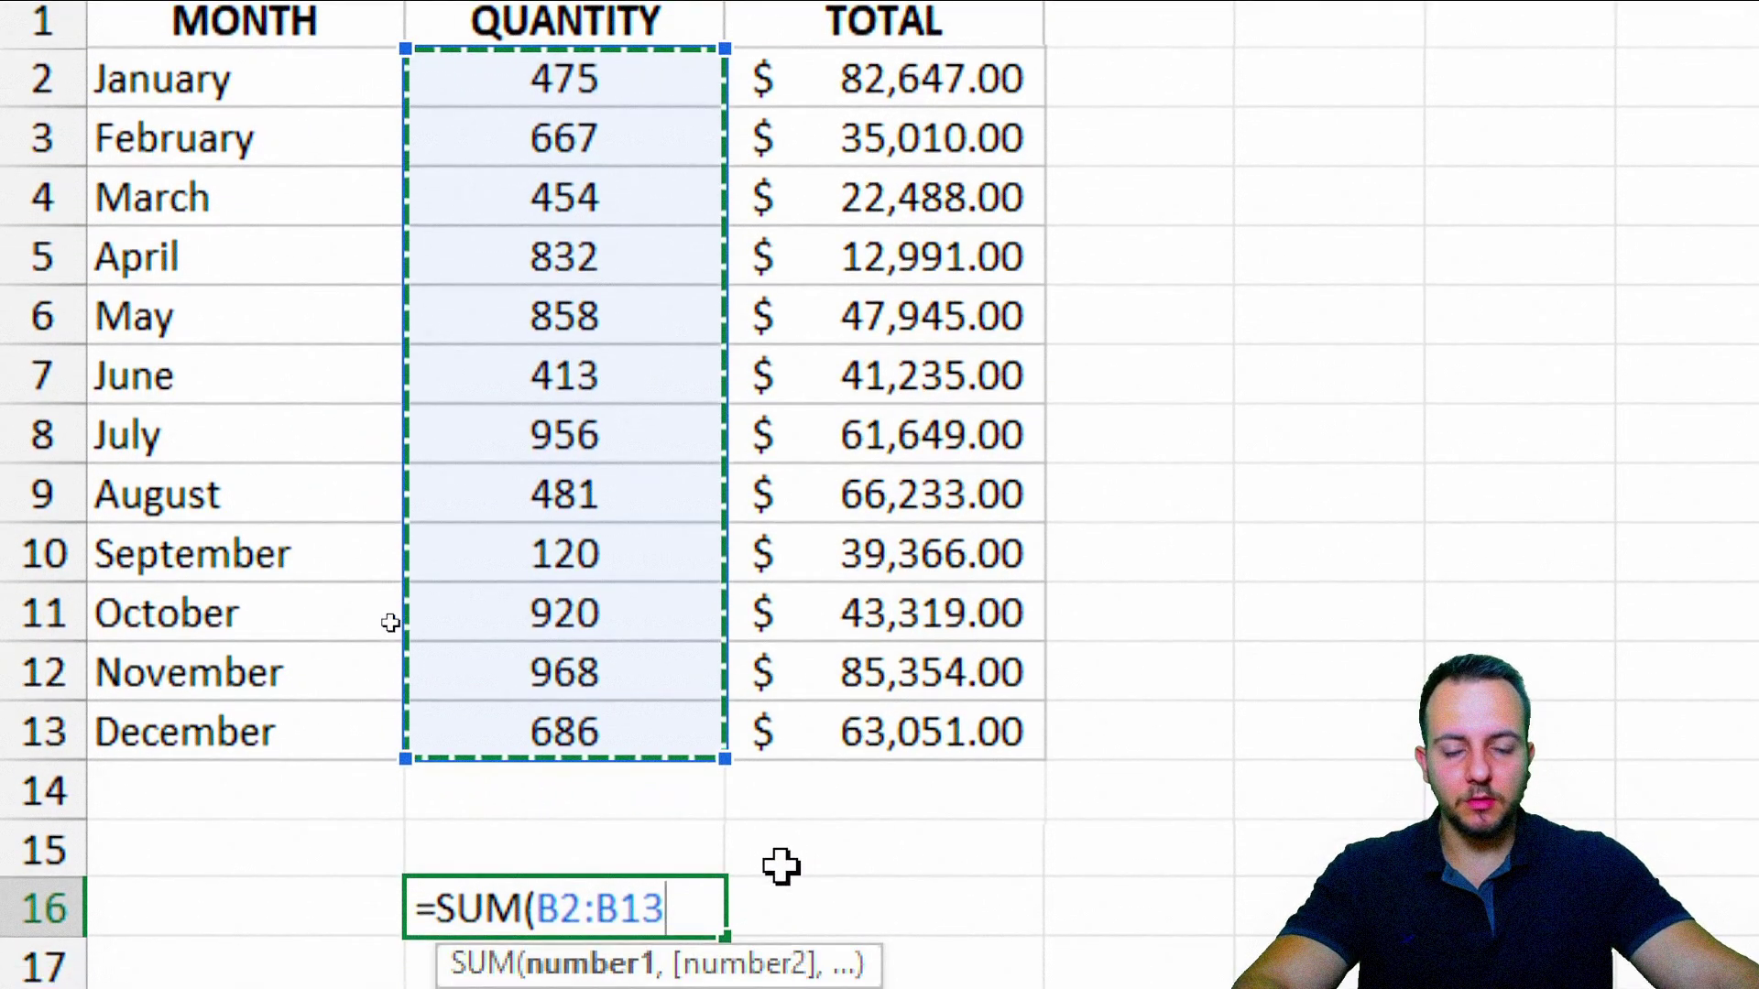
key("Return")
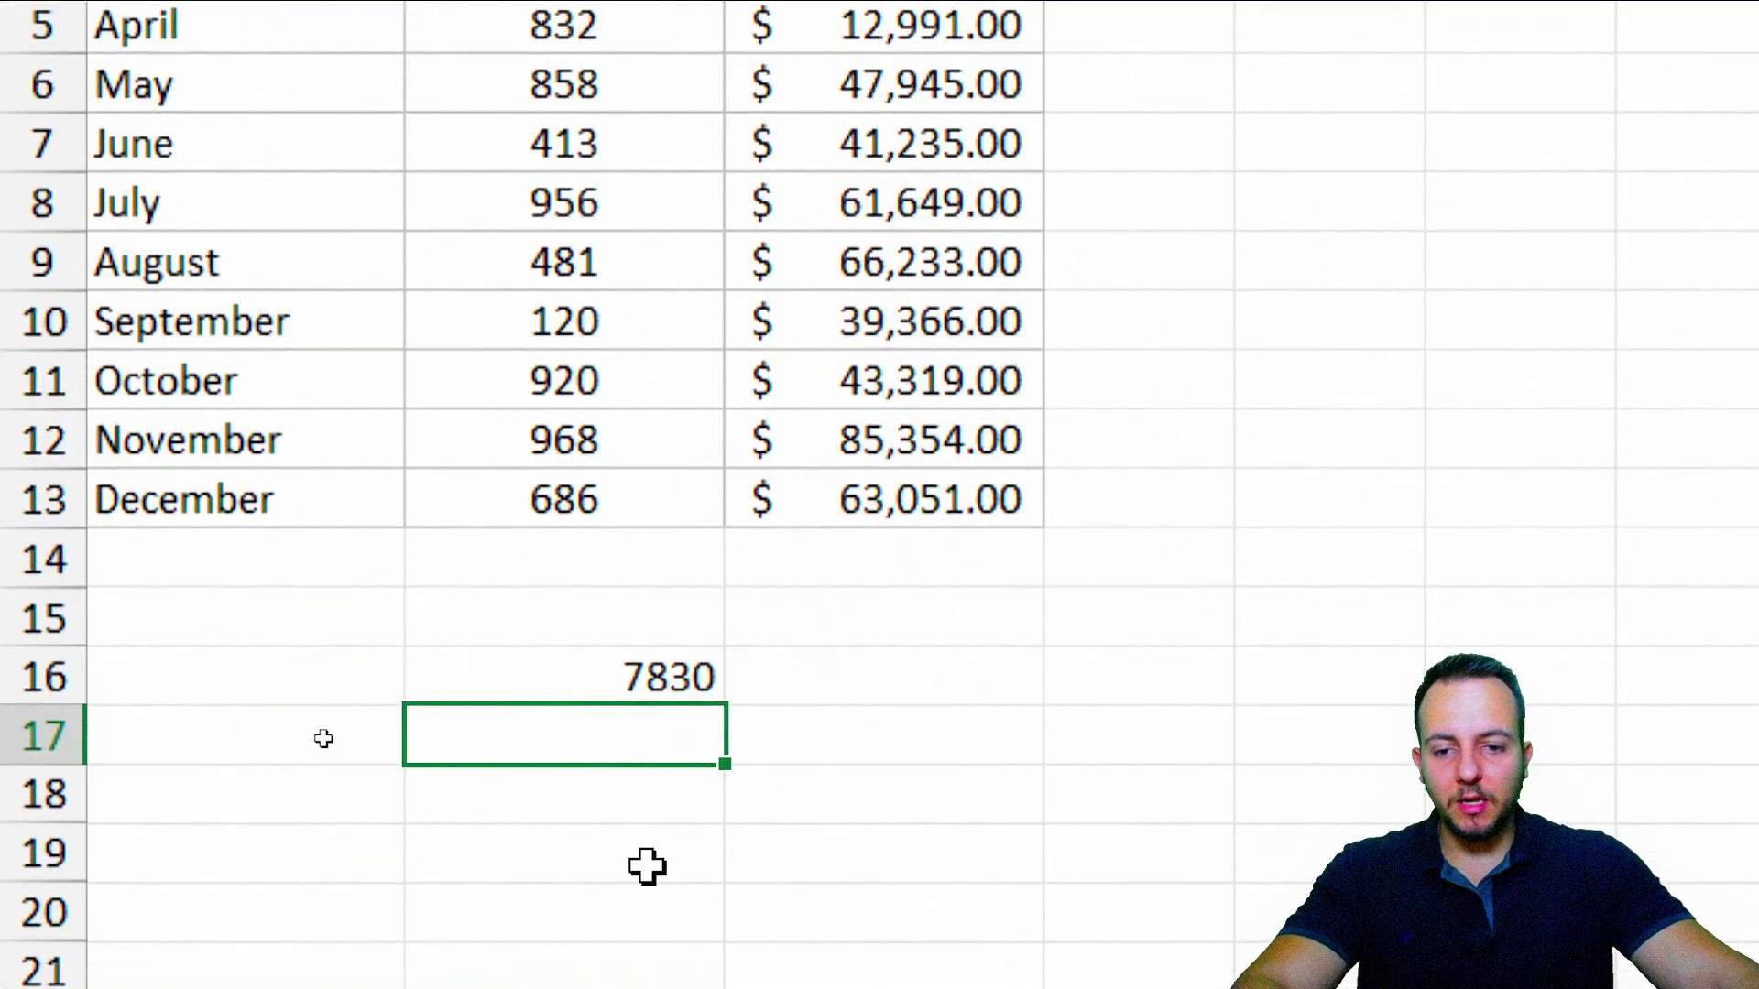
left_click(640, 679)
key("Delete")
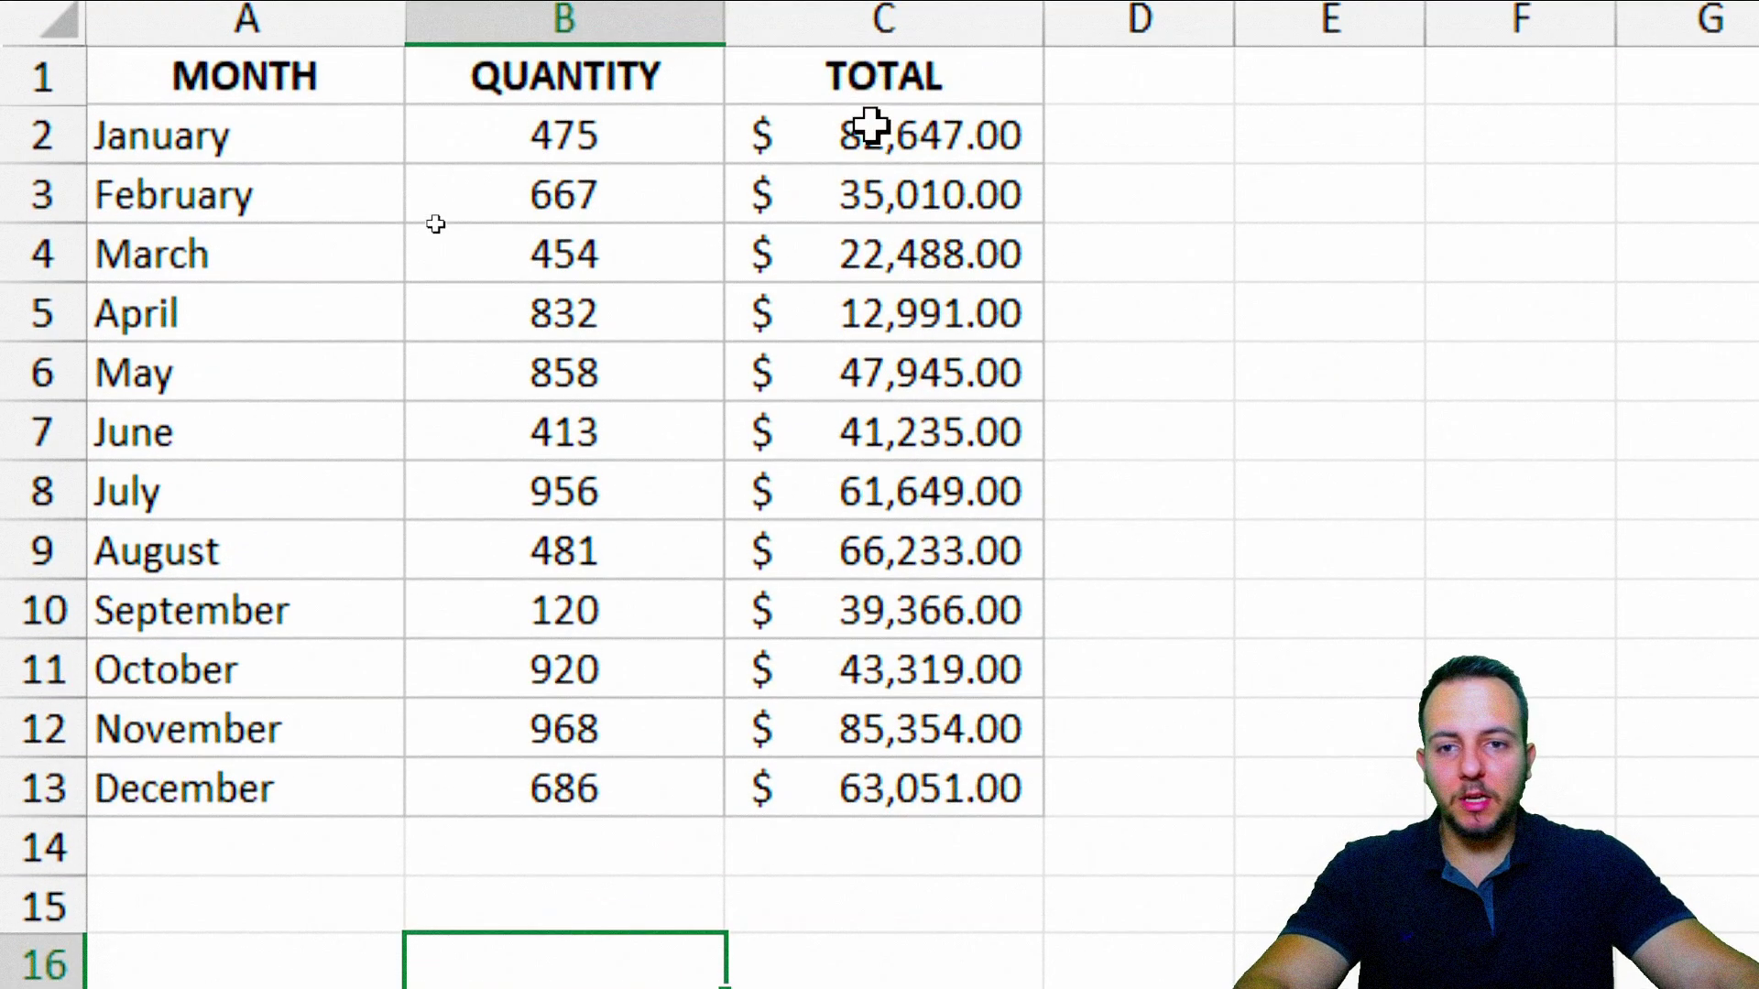
left_click_drag(638, 156, 629, 251)
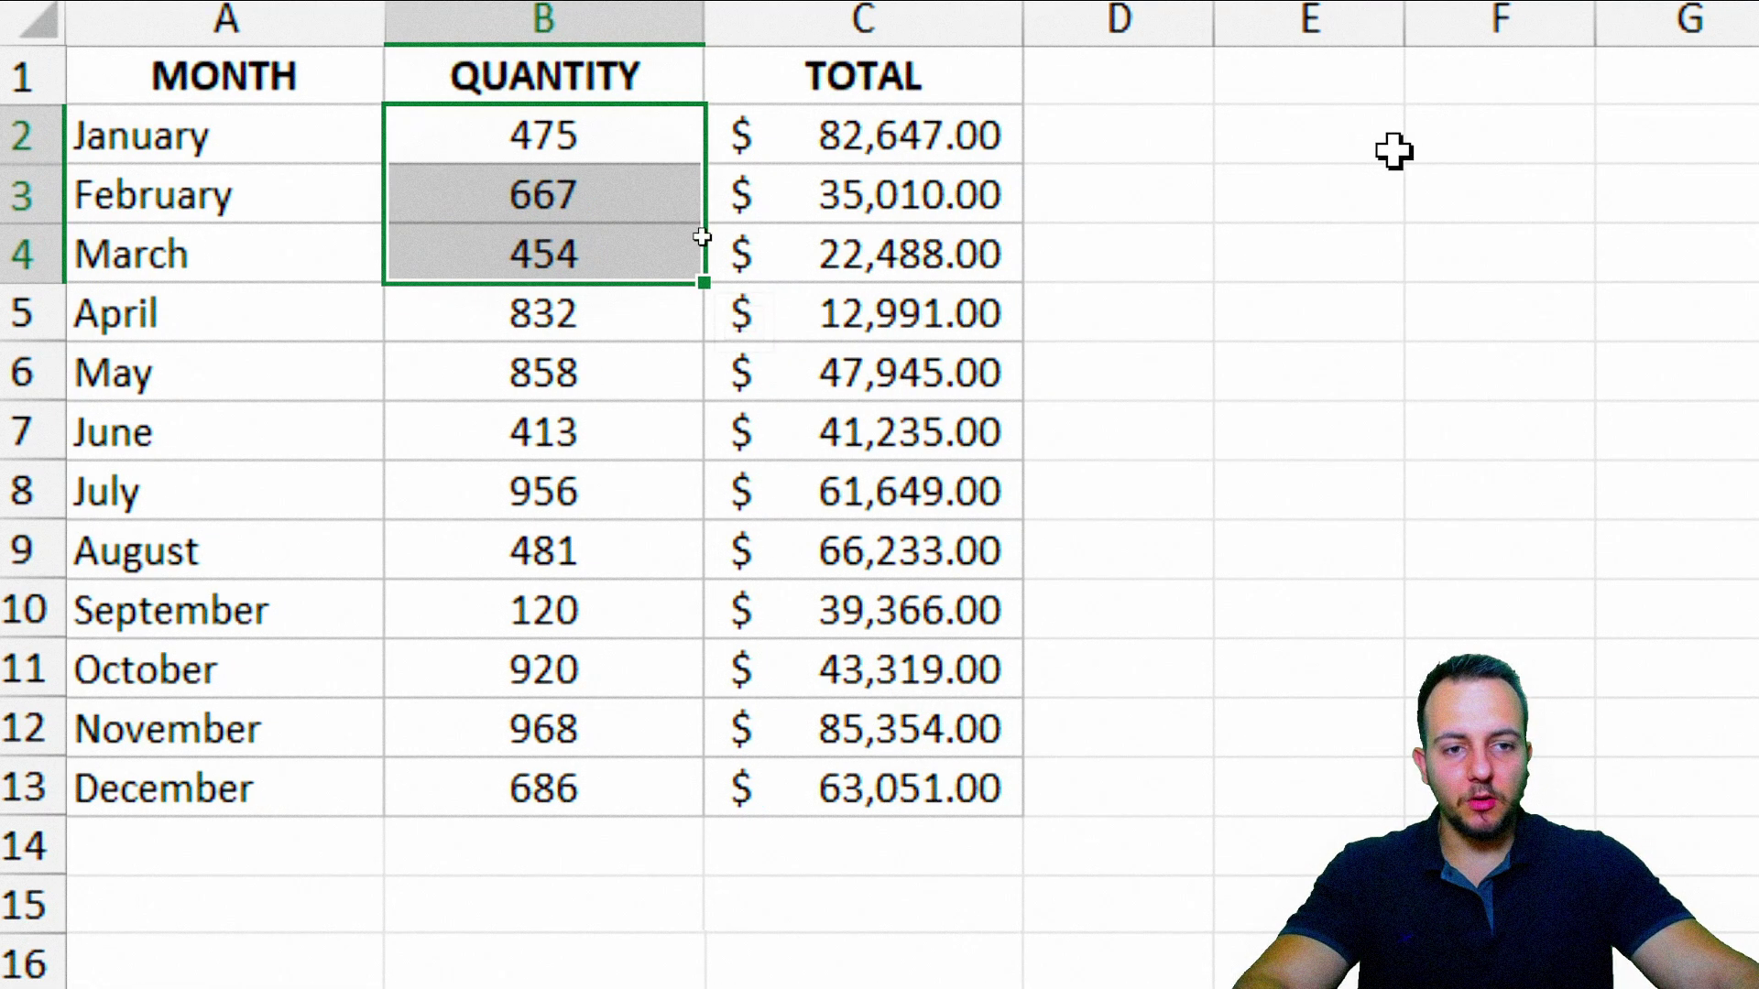
left_click_drag(1375, 147, 1324, 385)
left_click_drag(596, 451, 570, 596)
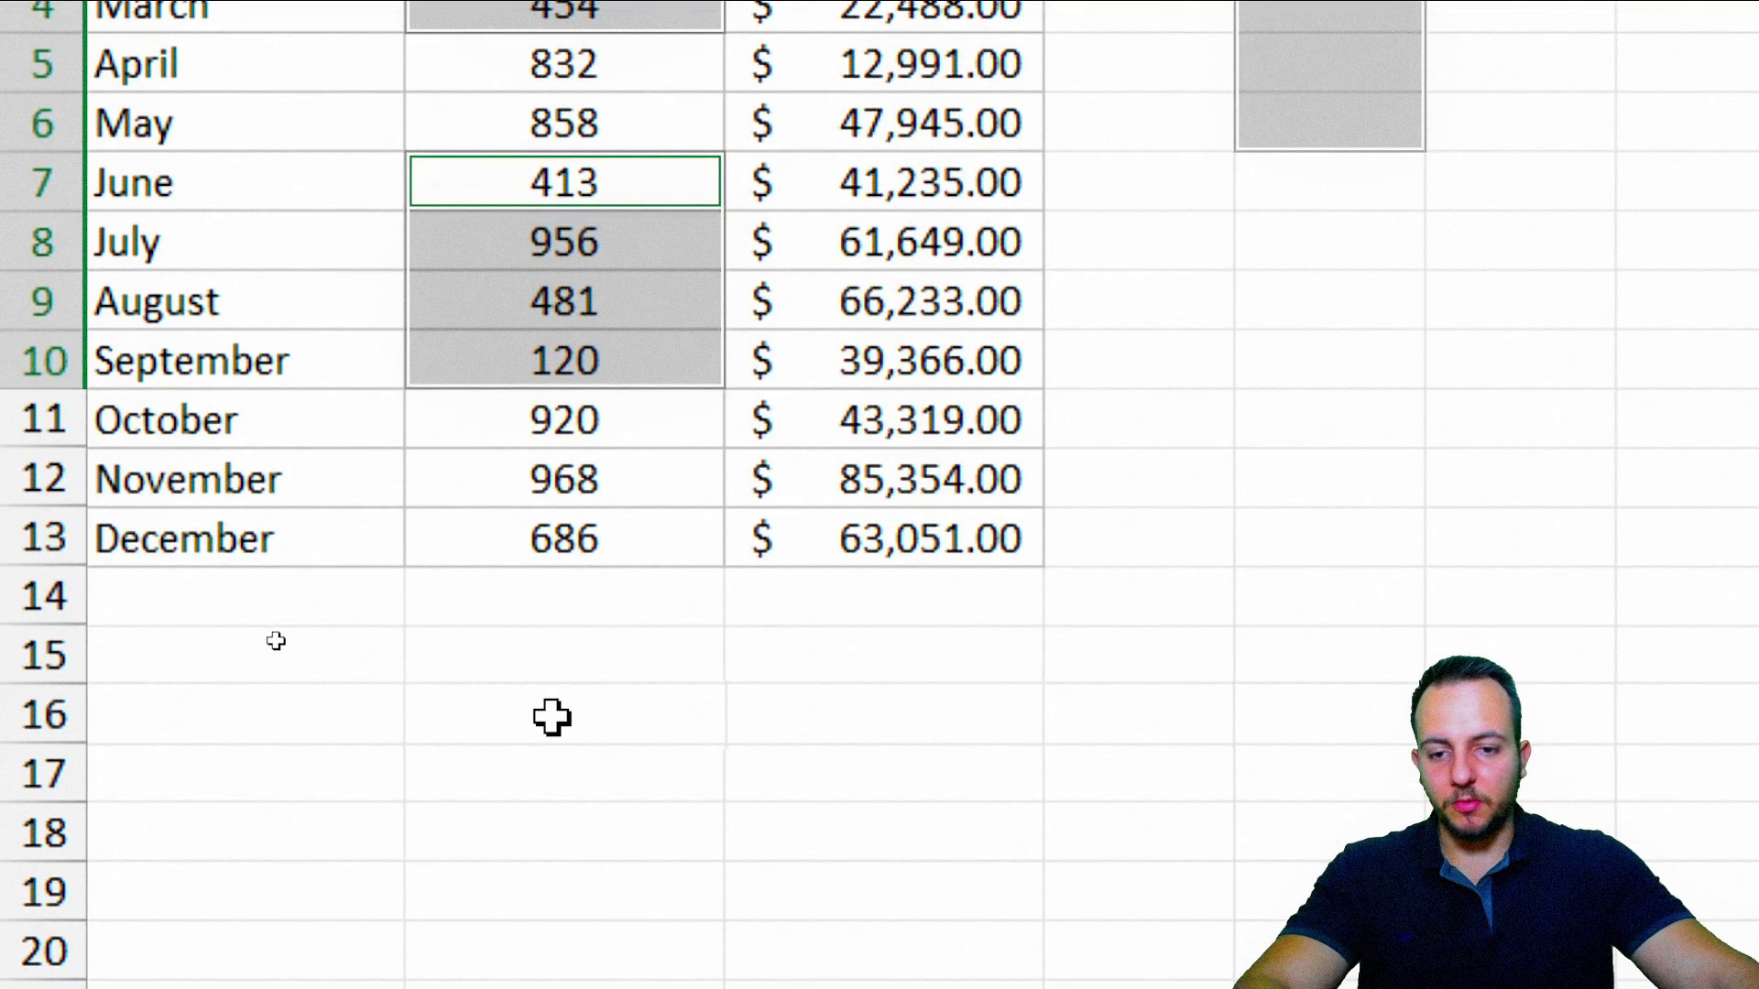
left_click(553, 718)
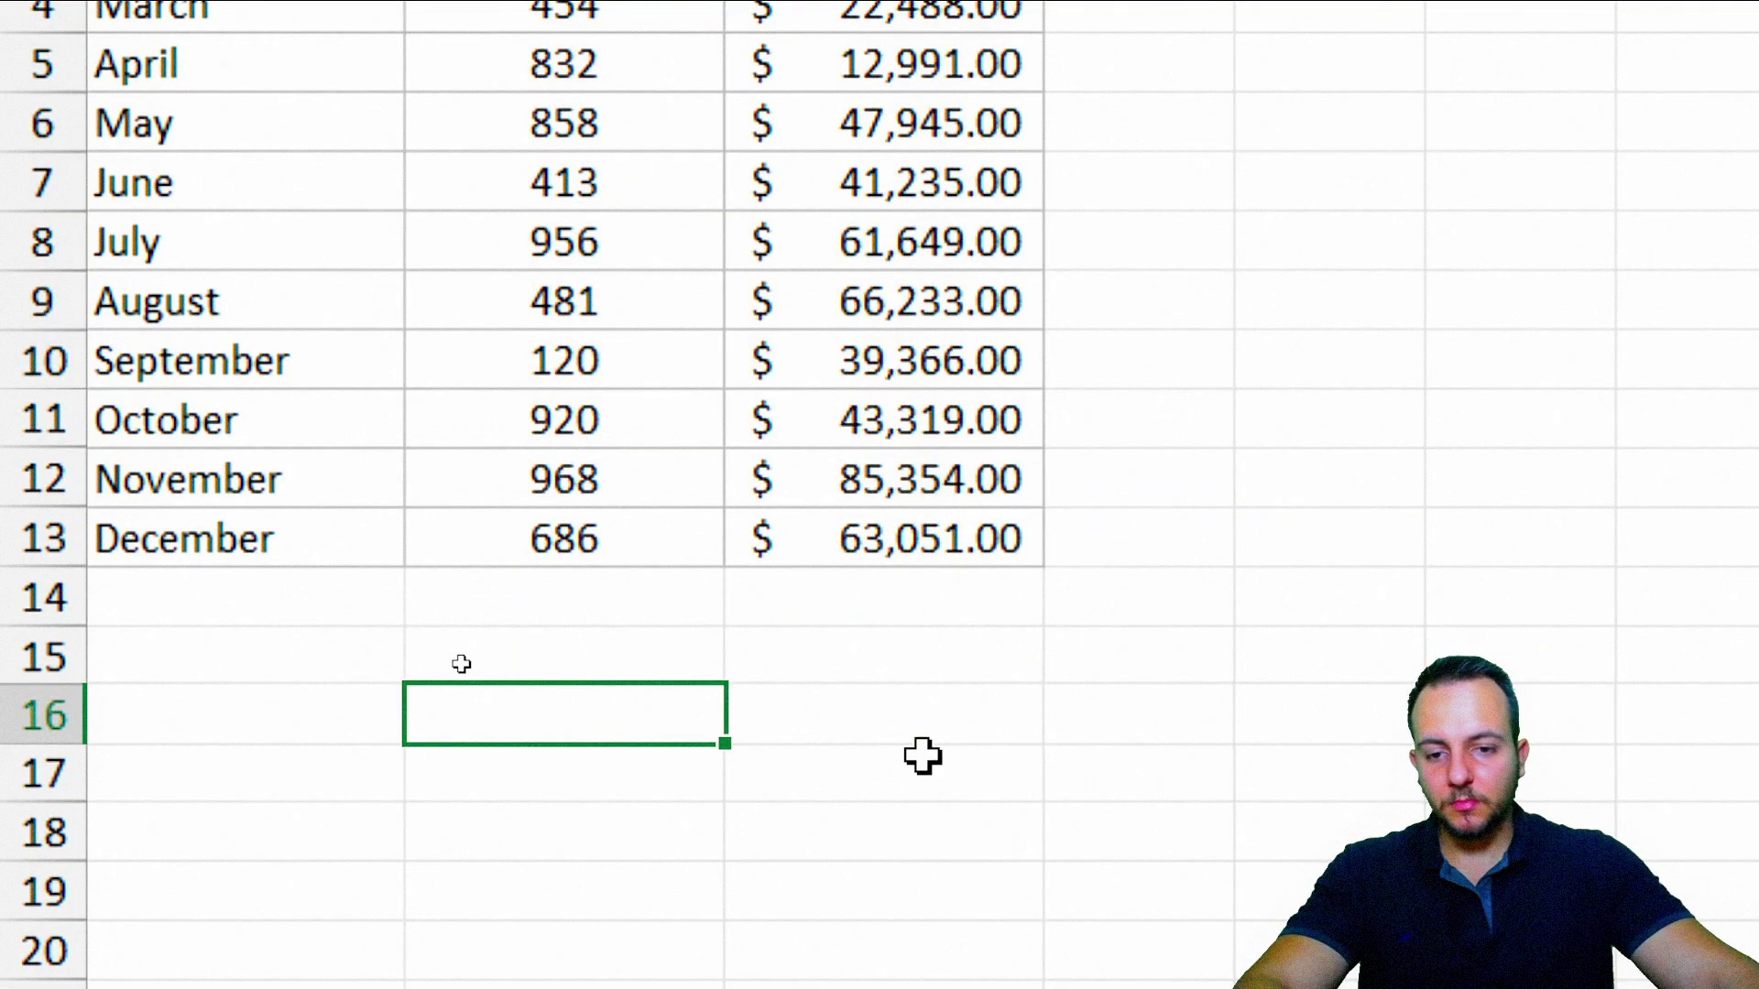
type("=sum")
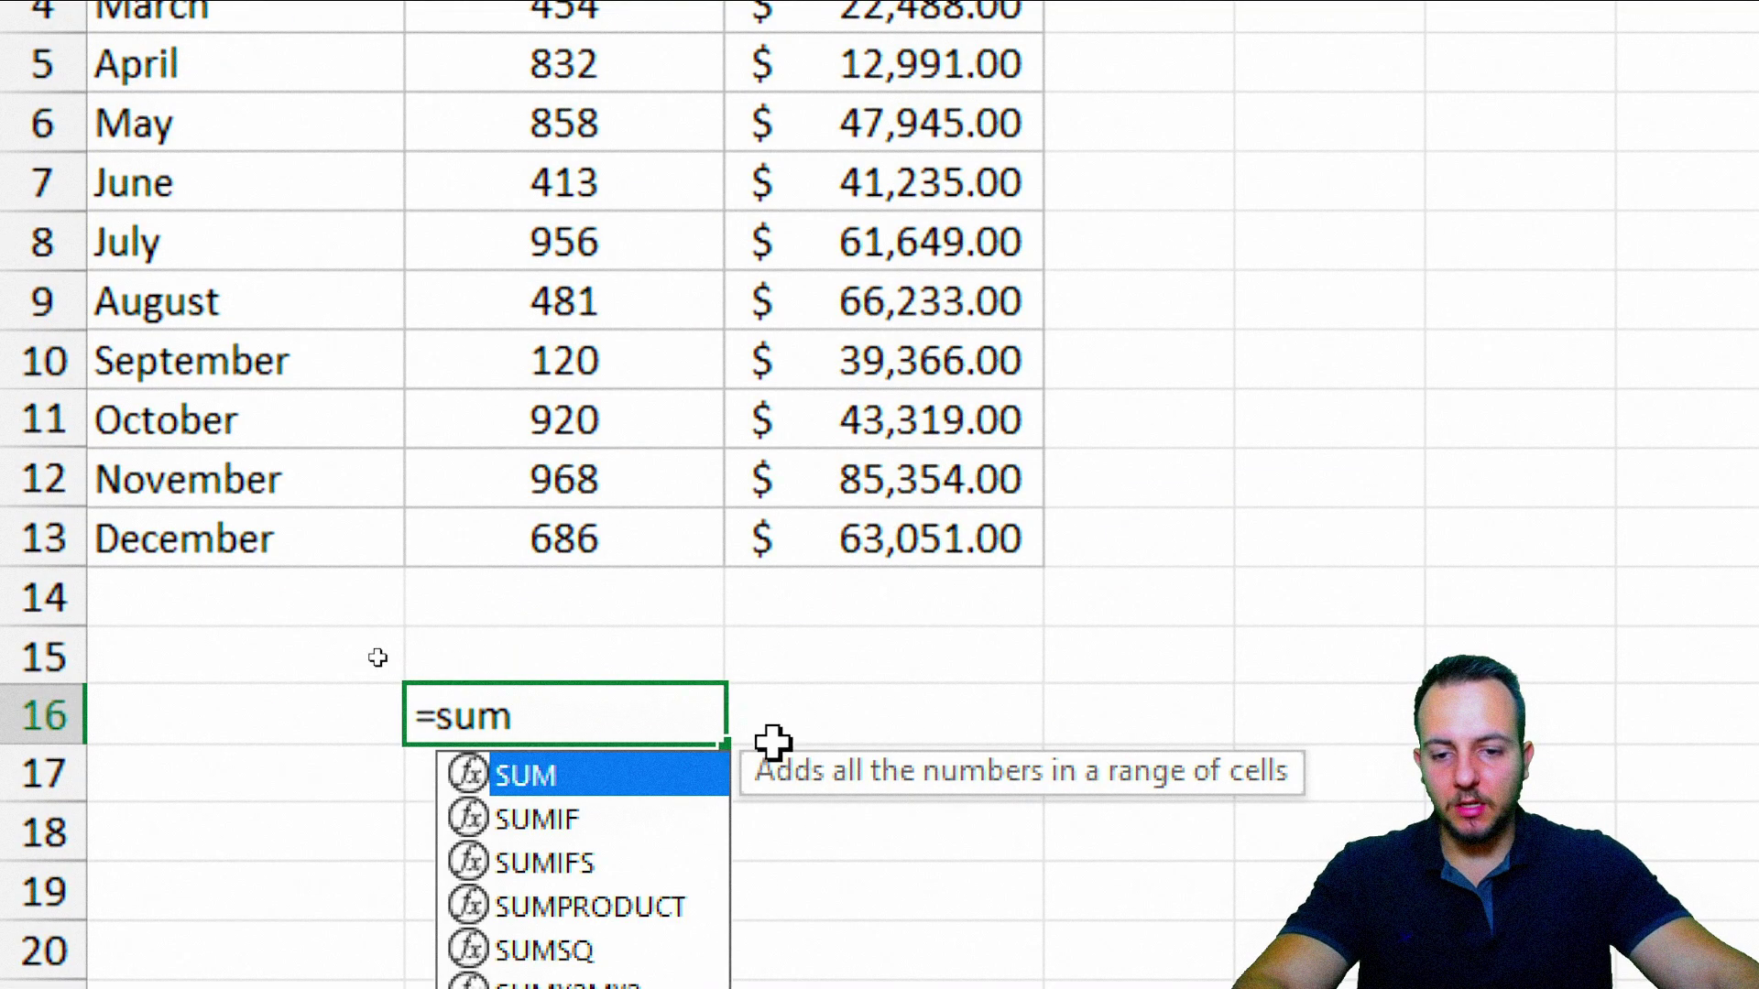
double_click(638, 779)
scroll(636, 639, "up", 2)
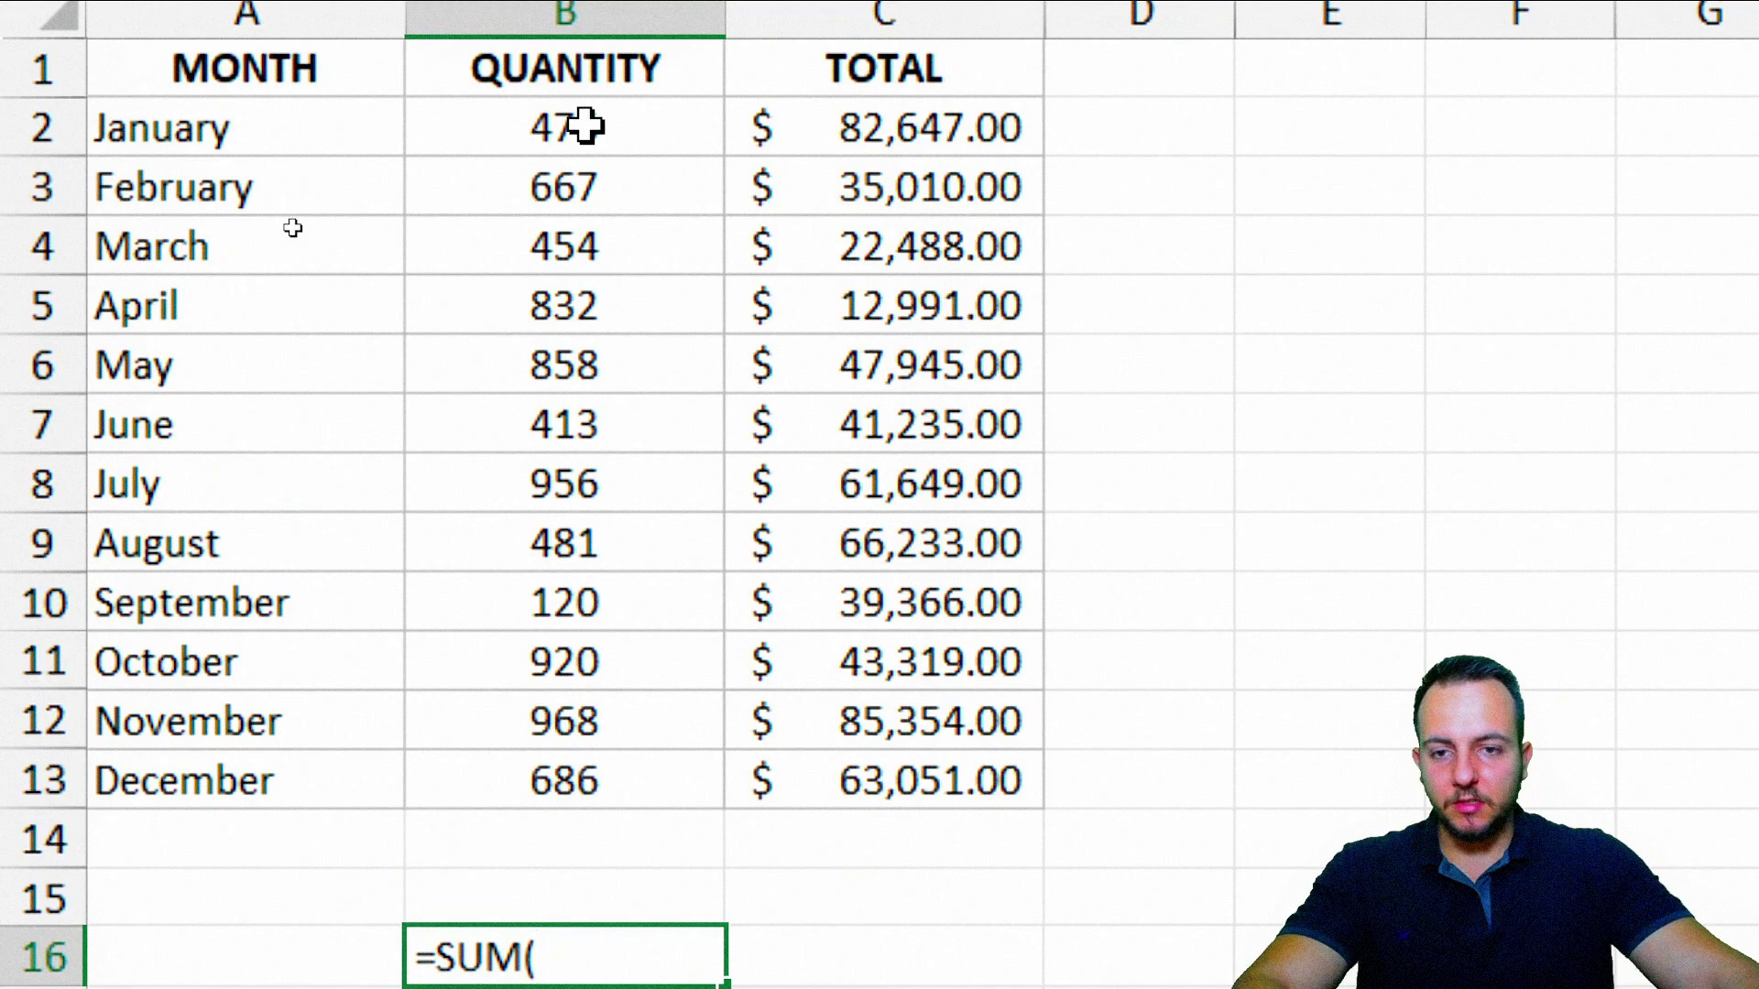
left_click_drag(585, 127, 569, 306)
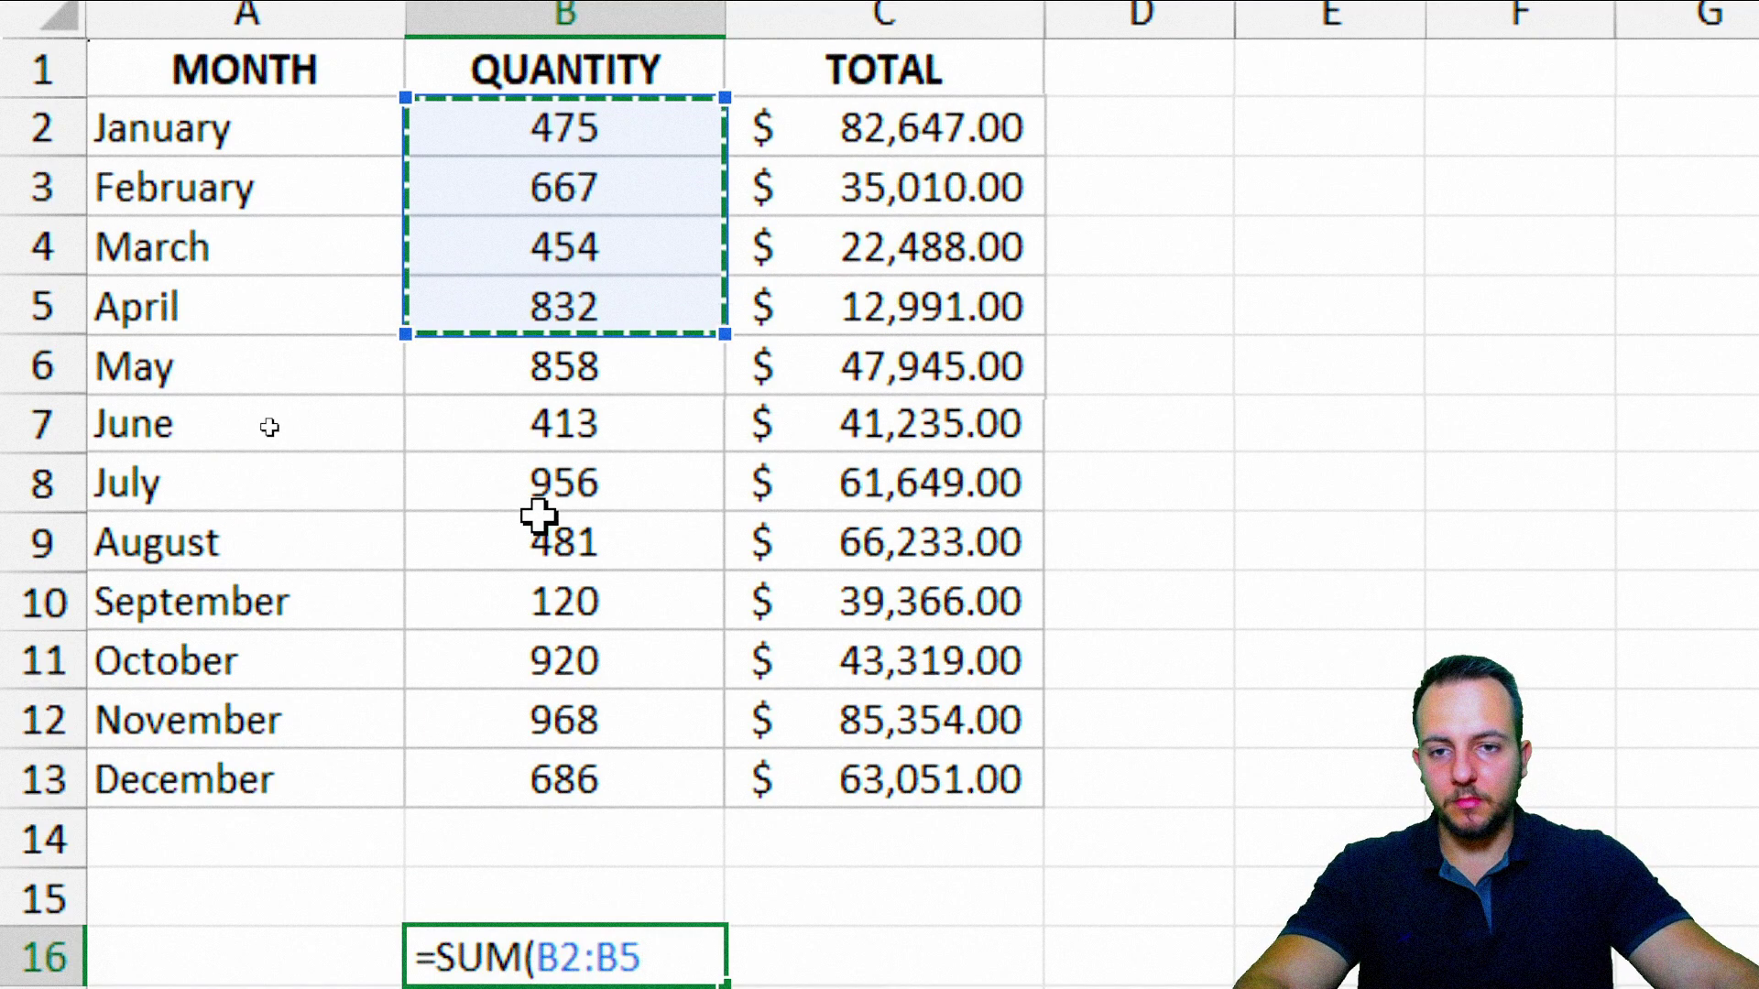
scroll(541, 790, "down", 2)
type(",")
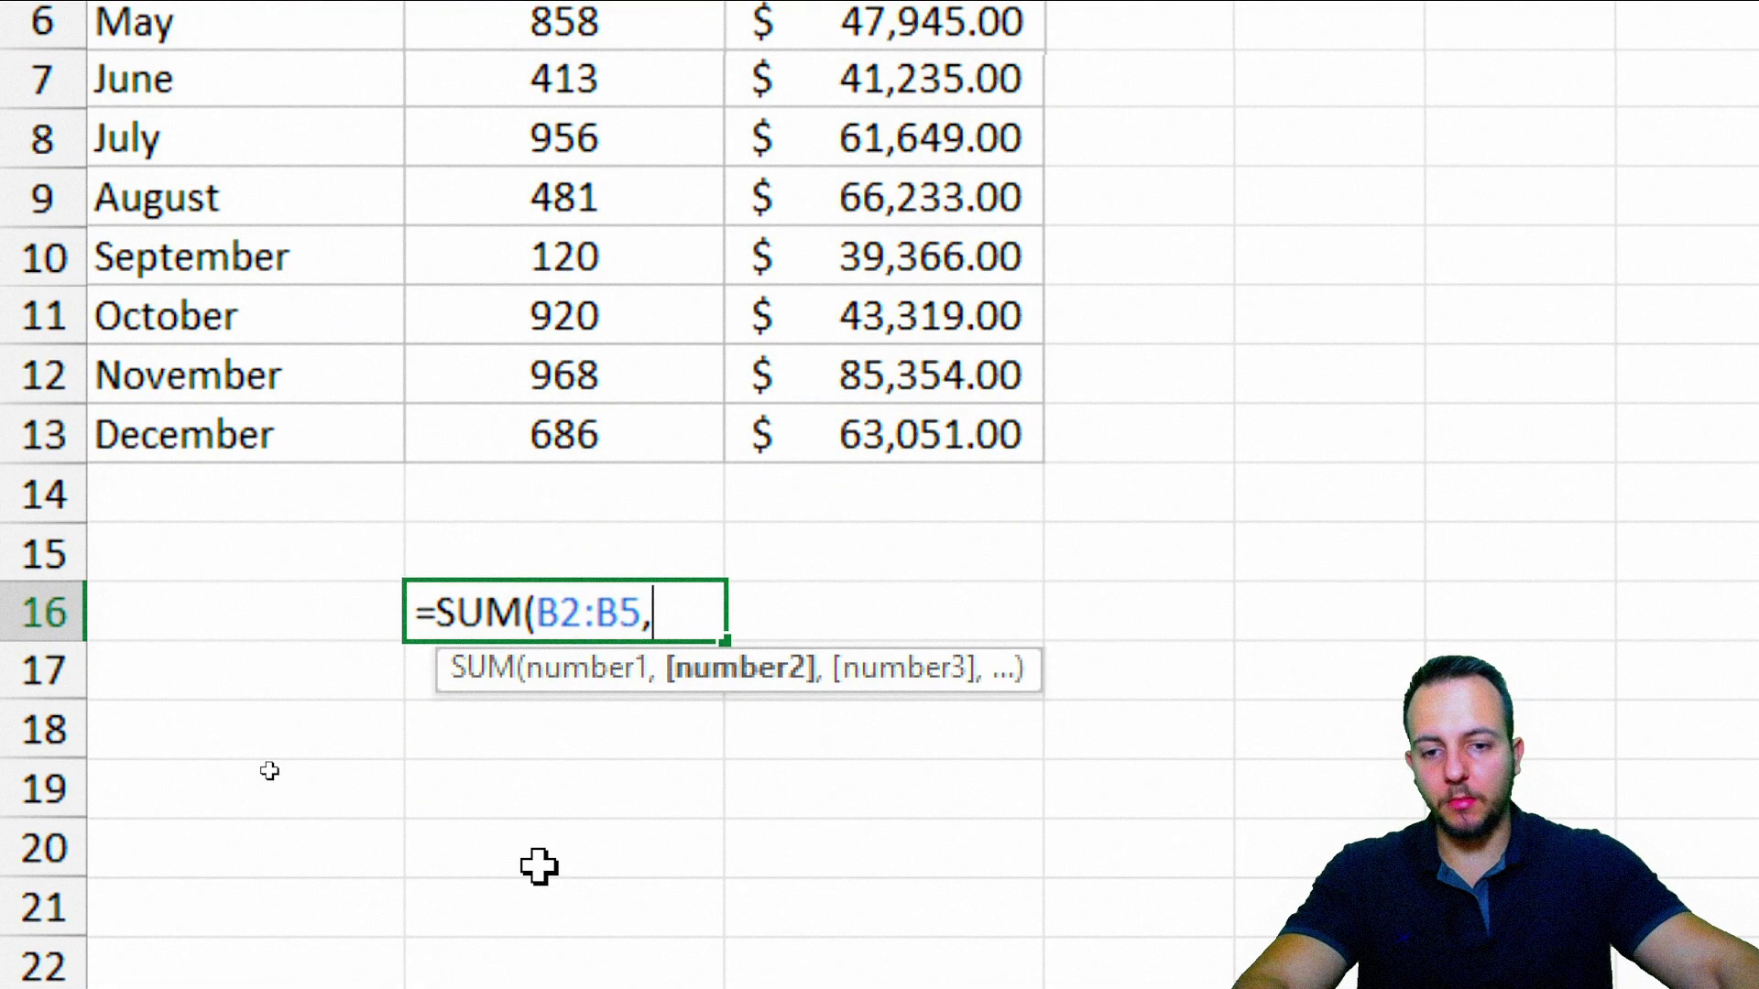
scroll(577, 361, "up", 2)
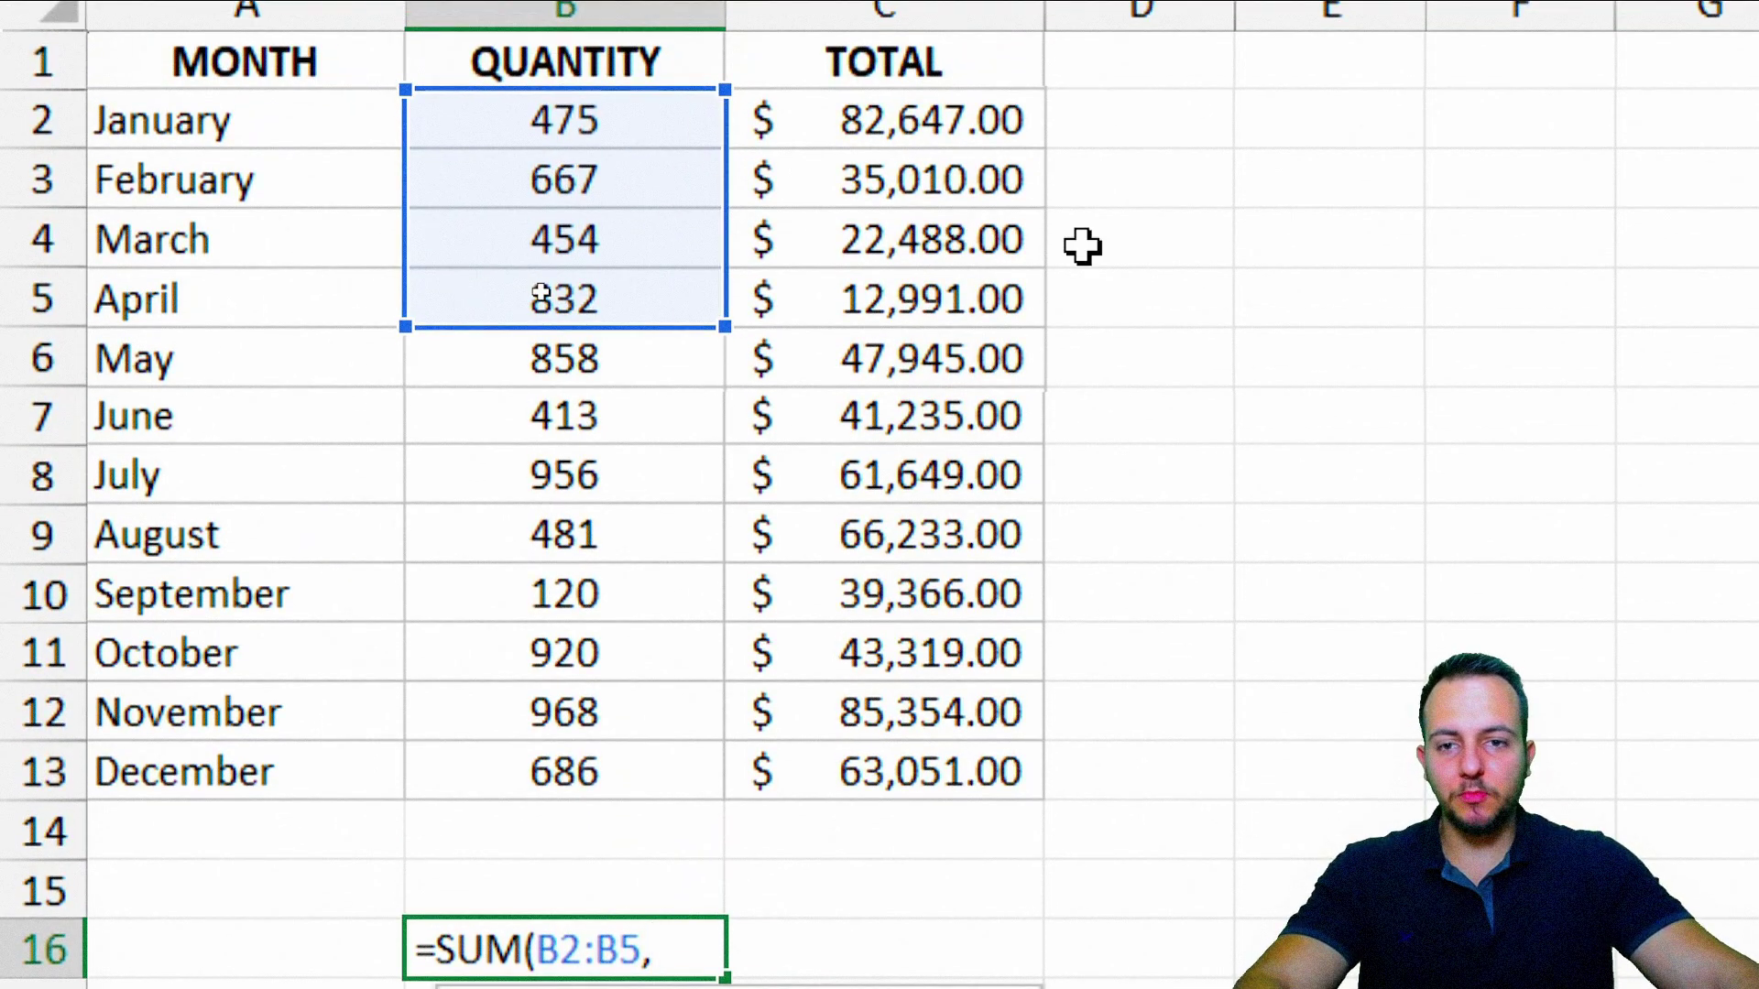
left_click_drag(1365, 184, 1356, 361)
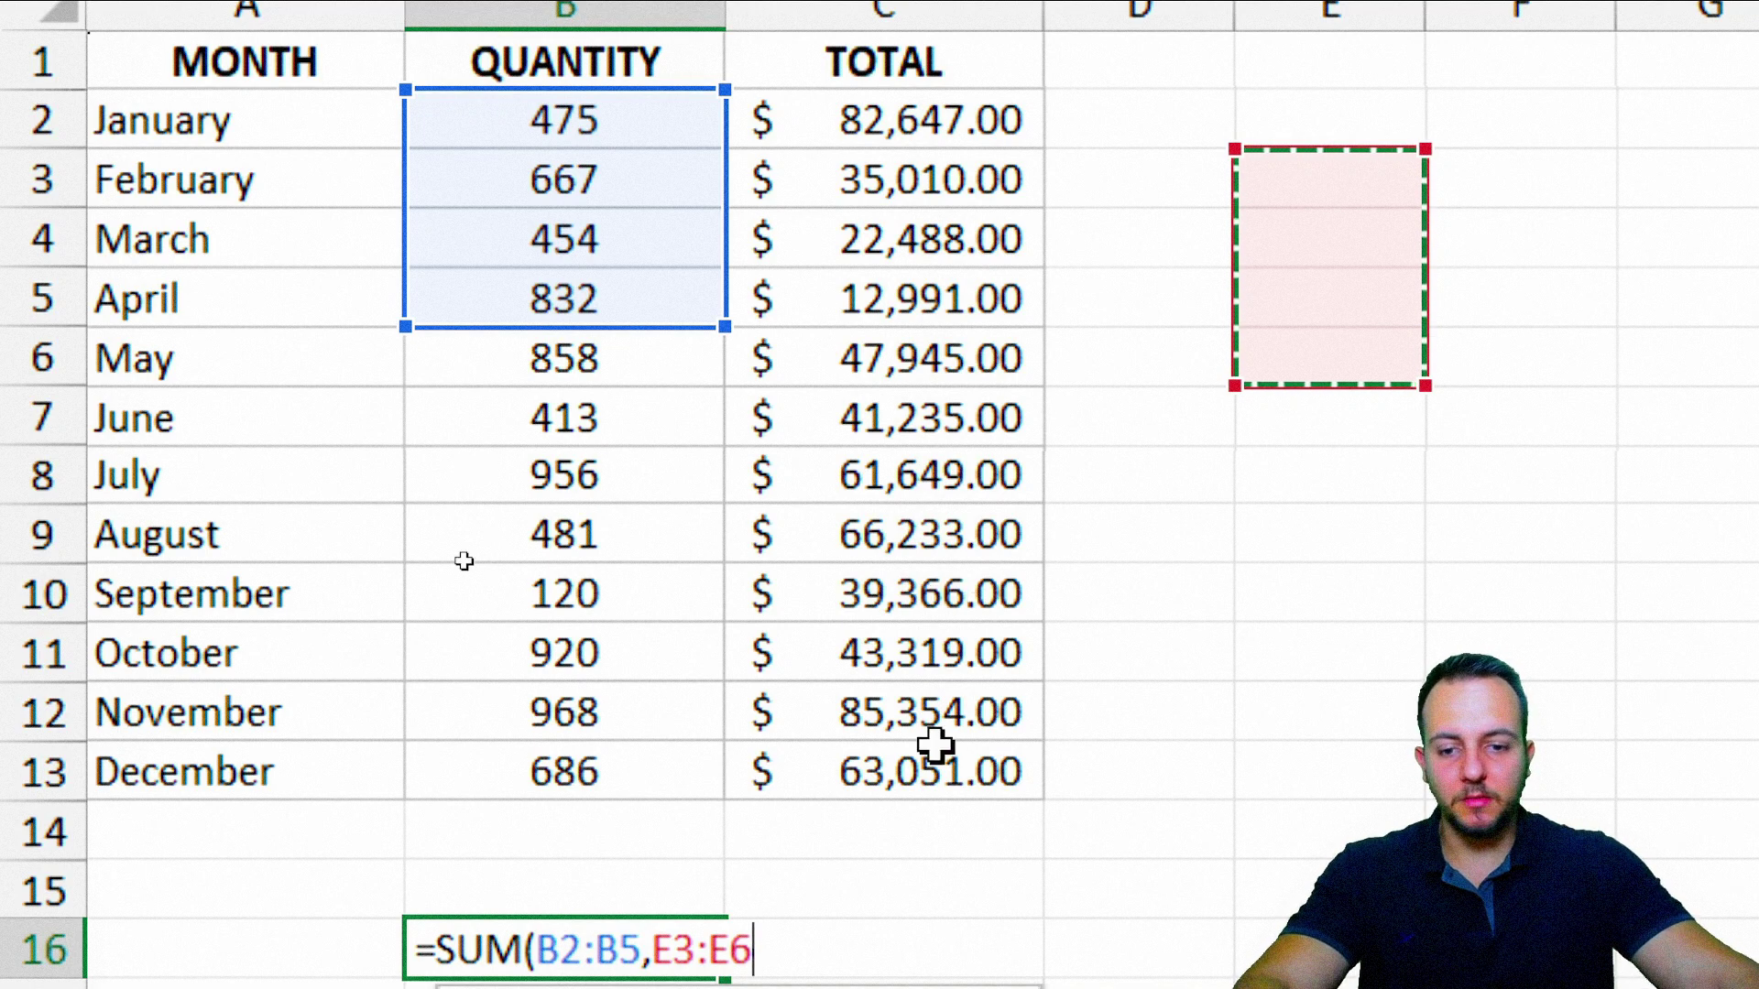
type(",")
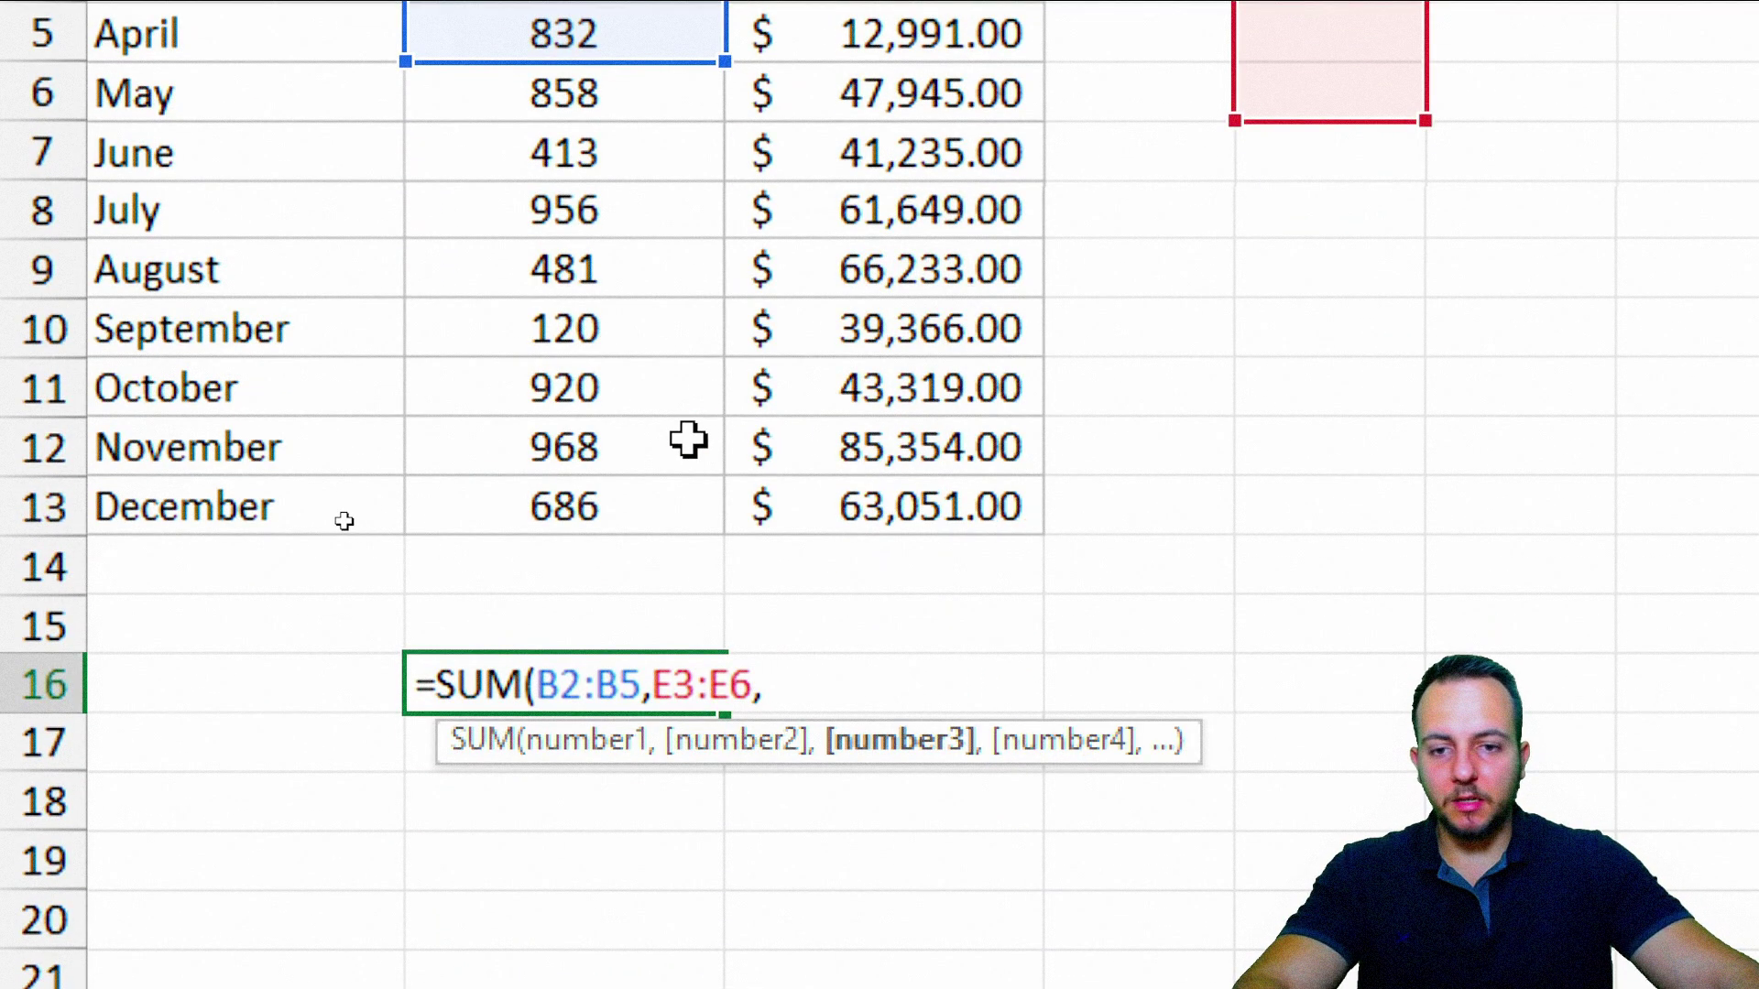
left_click_drag(601, 275, 577, 499)
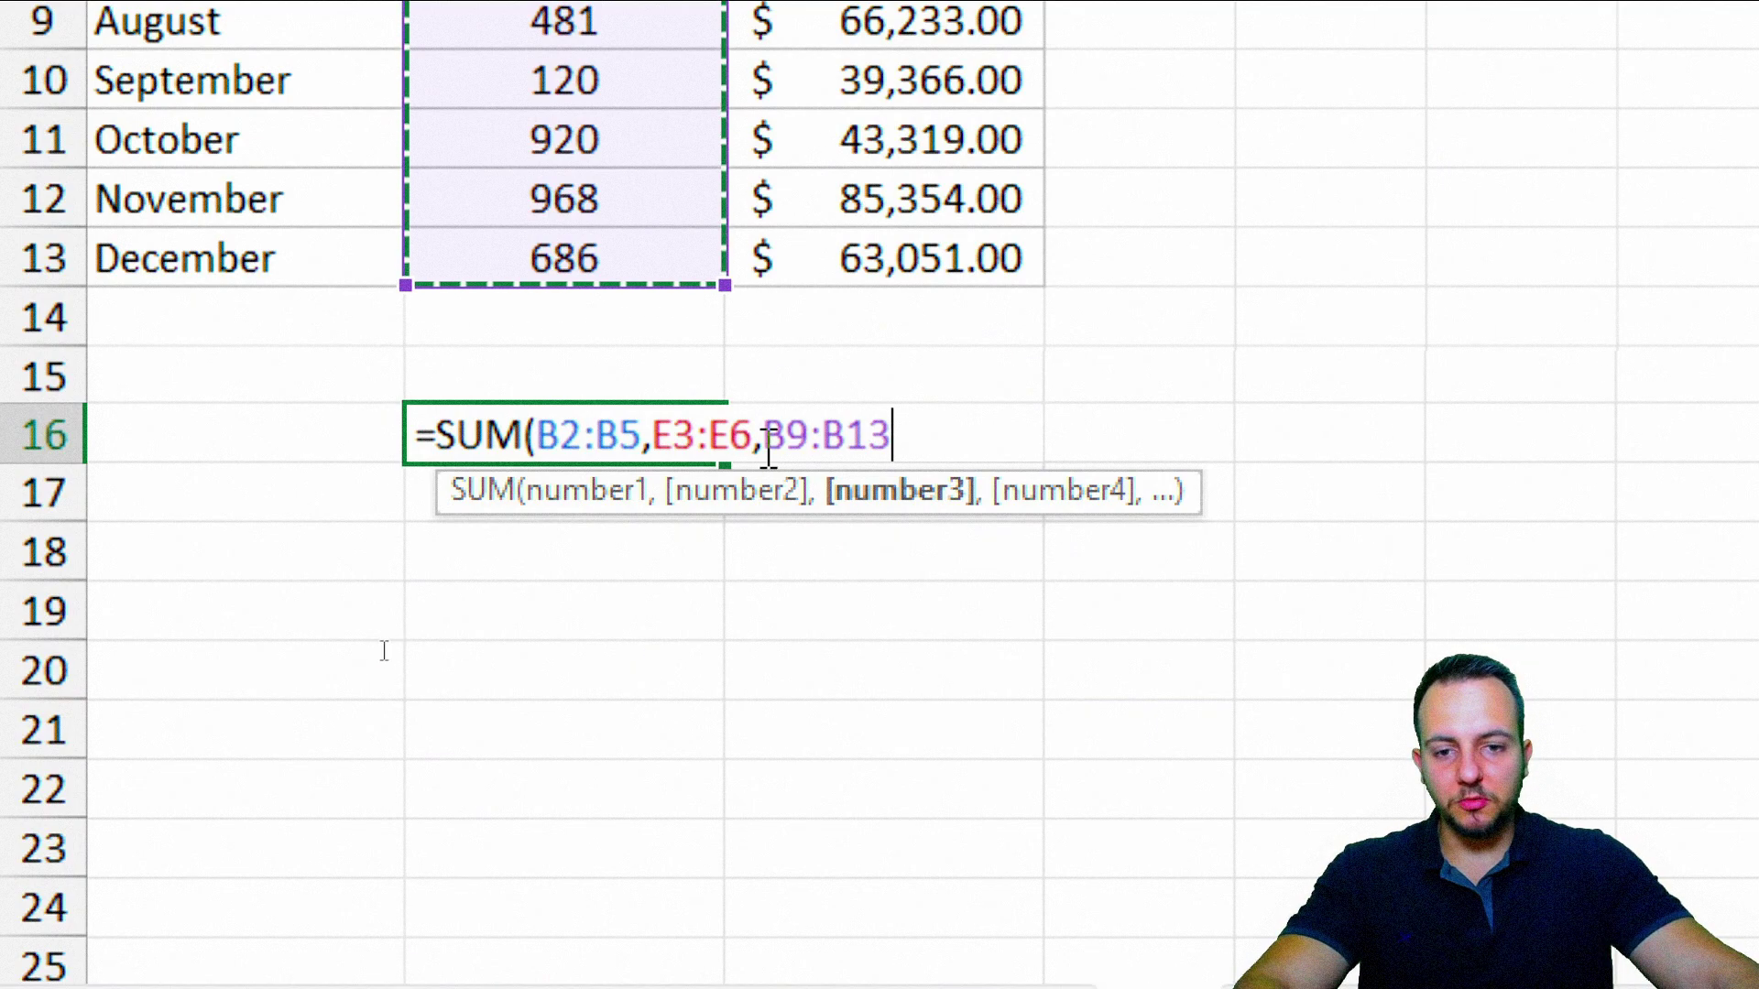
type(")")
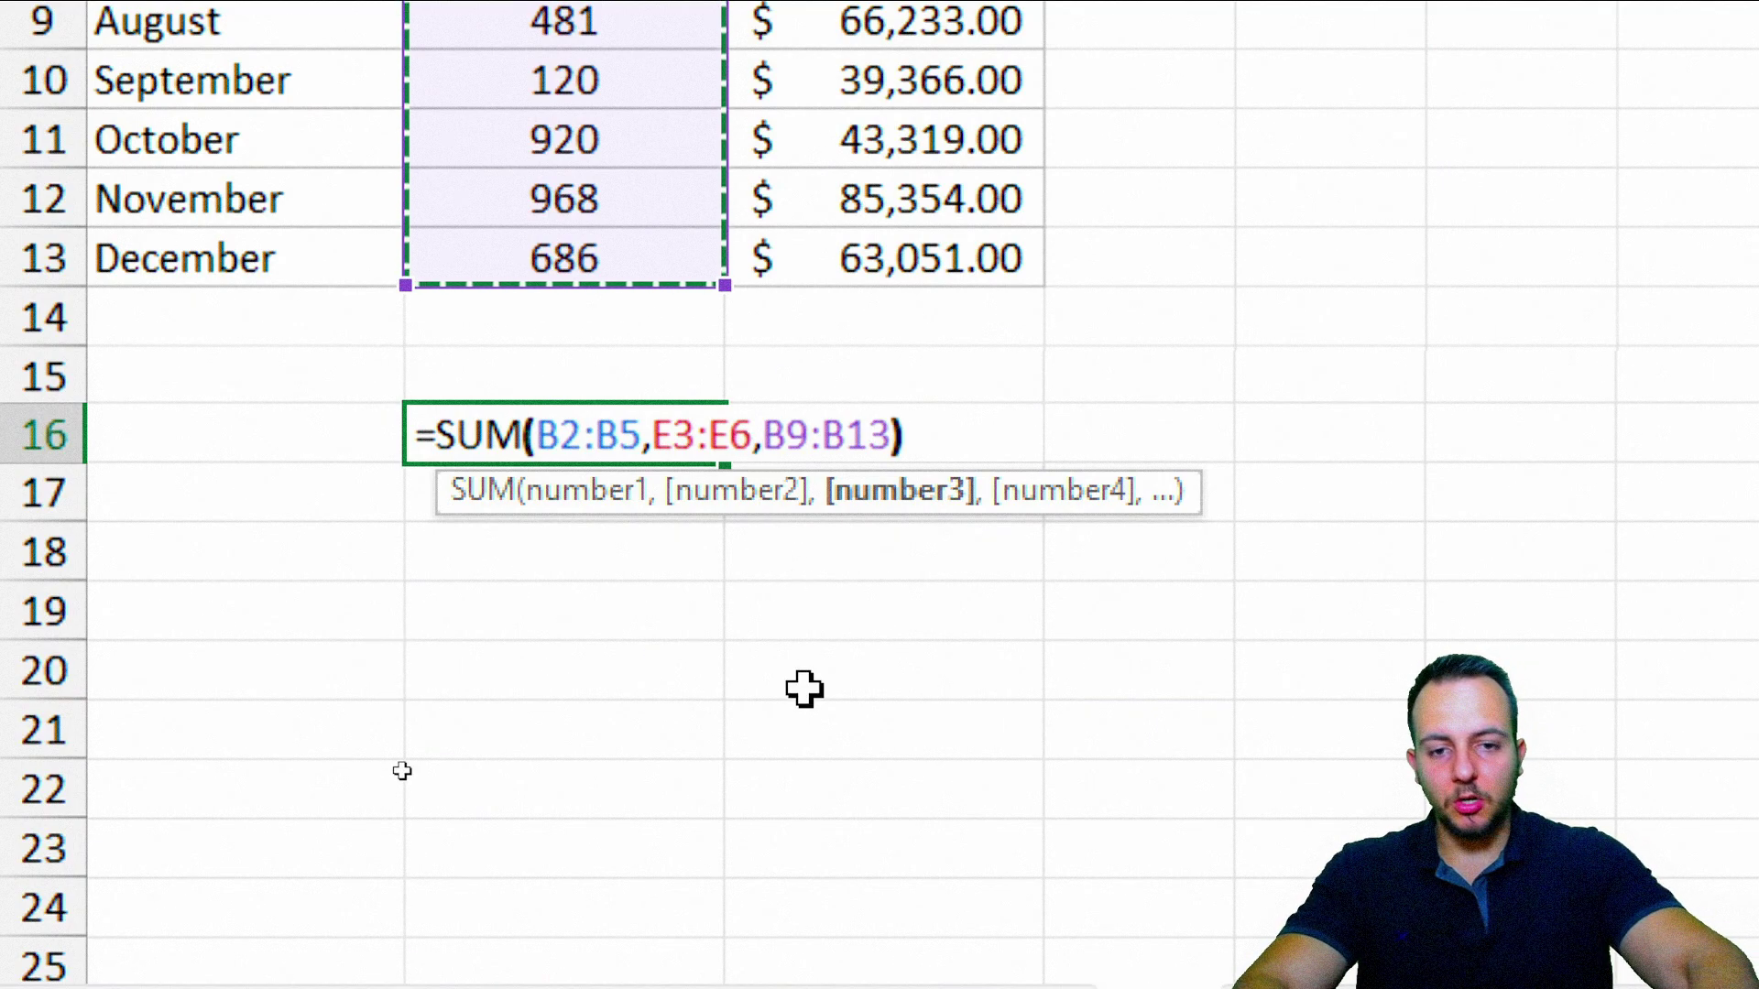
key("Return")
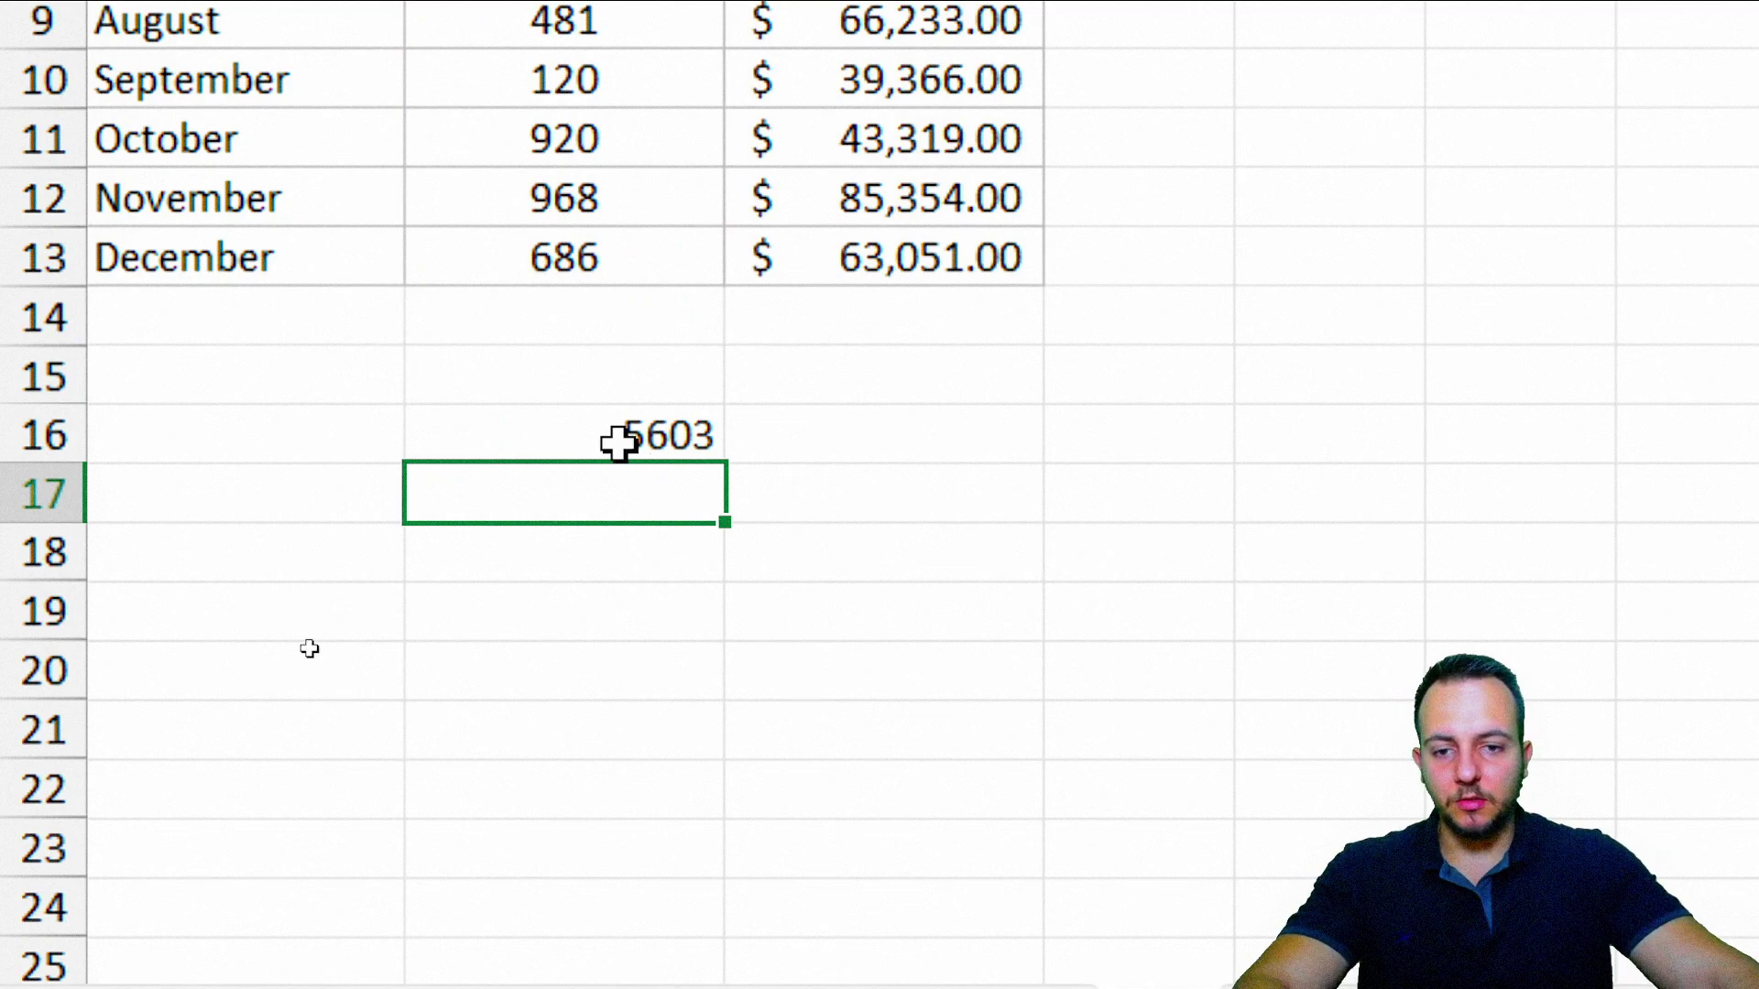
left_click(619, 444)
key("Delete")
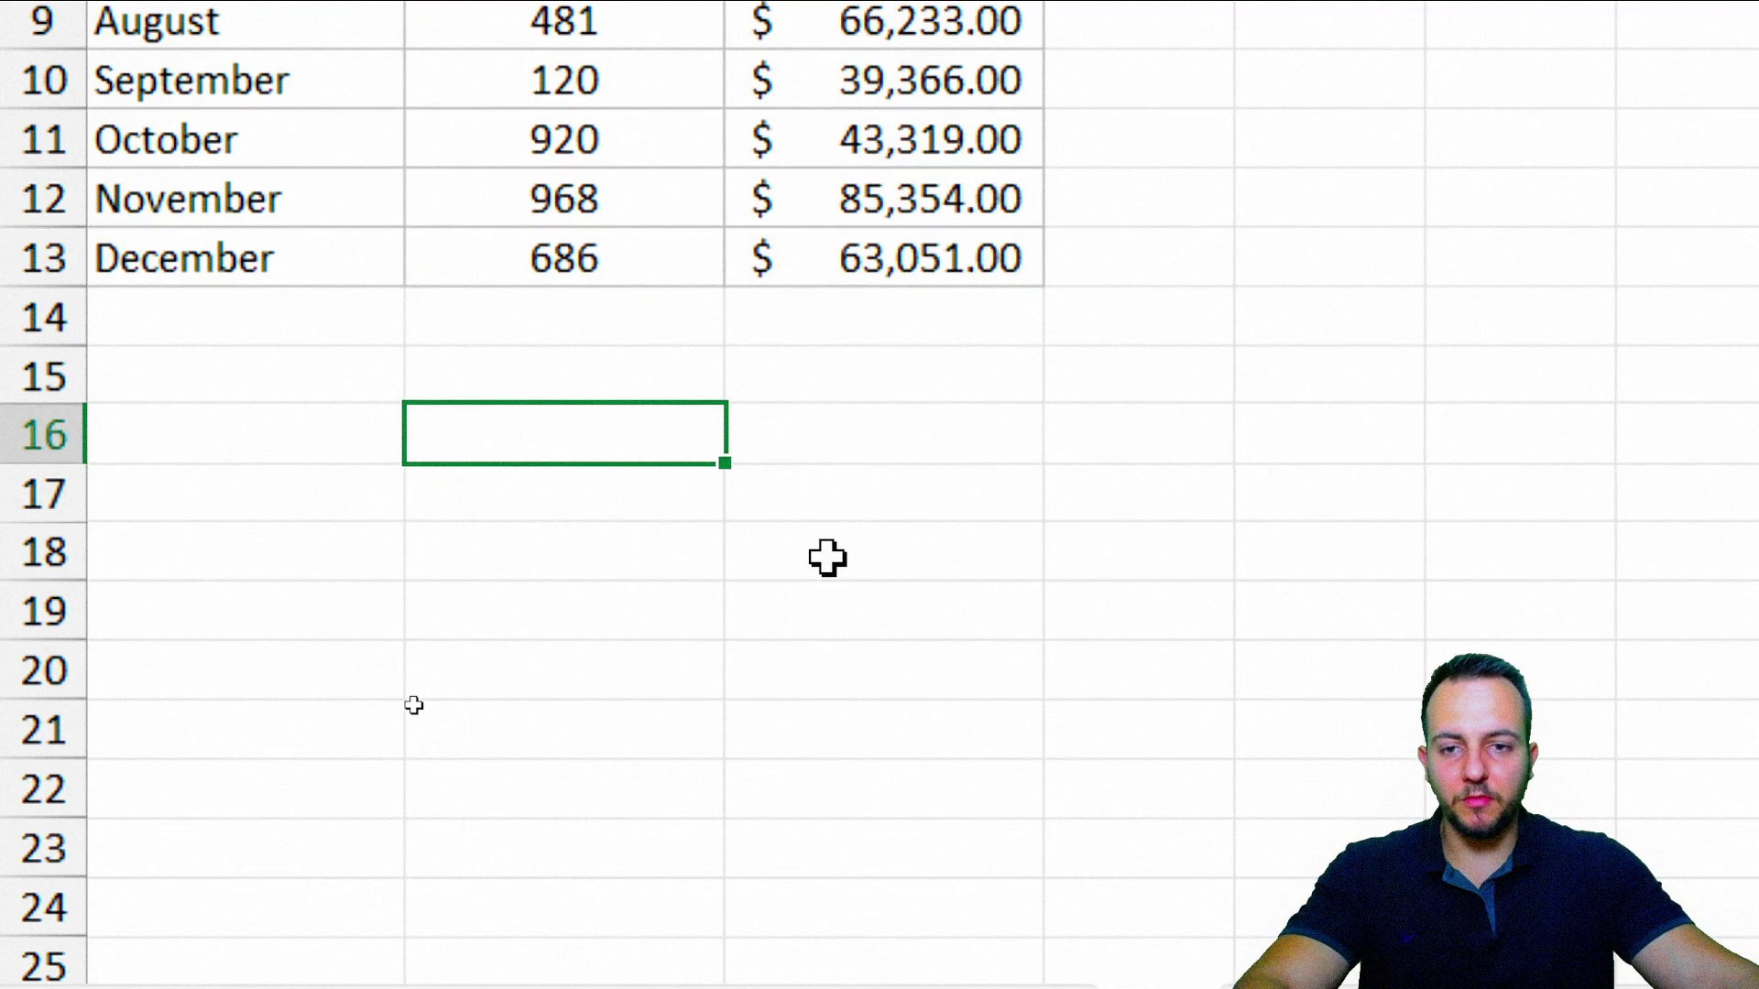
Enter =SUM(C2:C13) in C16 to show $601,288.00, then return to A1
left_click(901, 446)
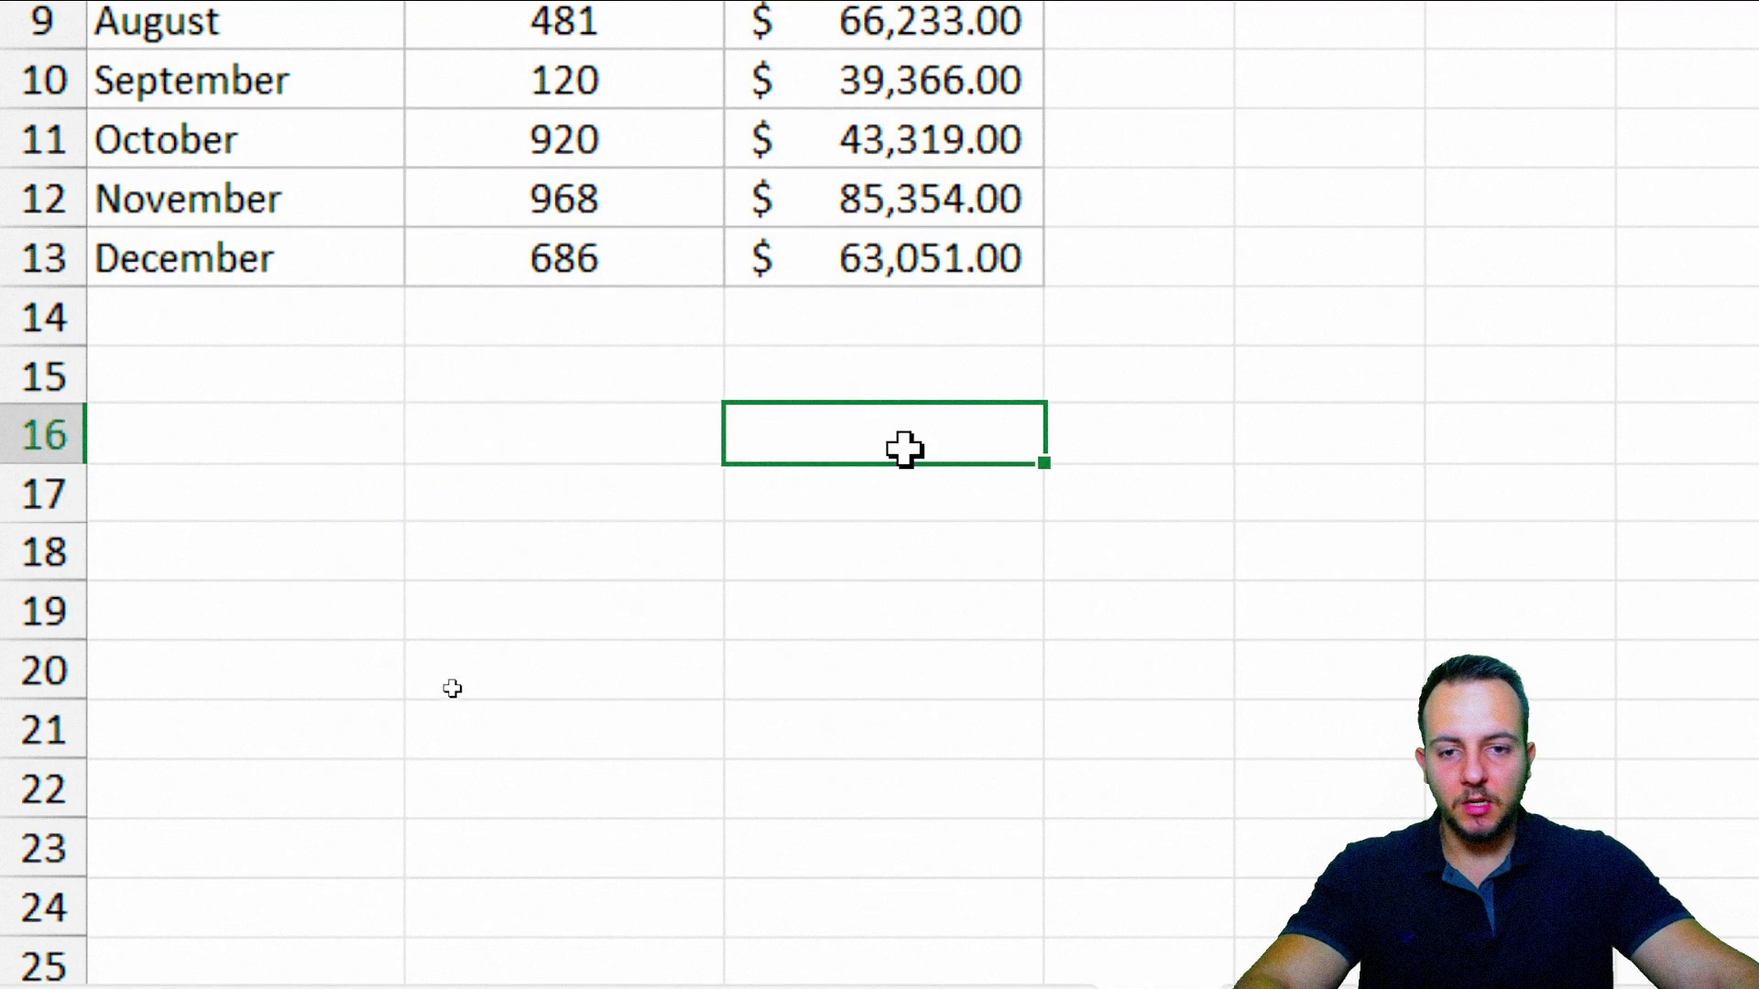
type("=sum")
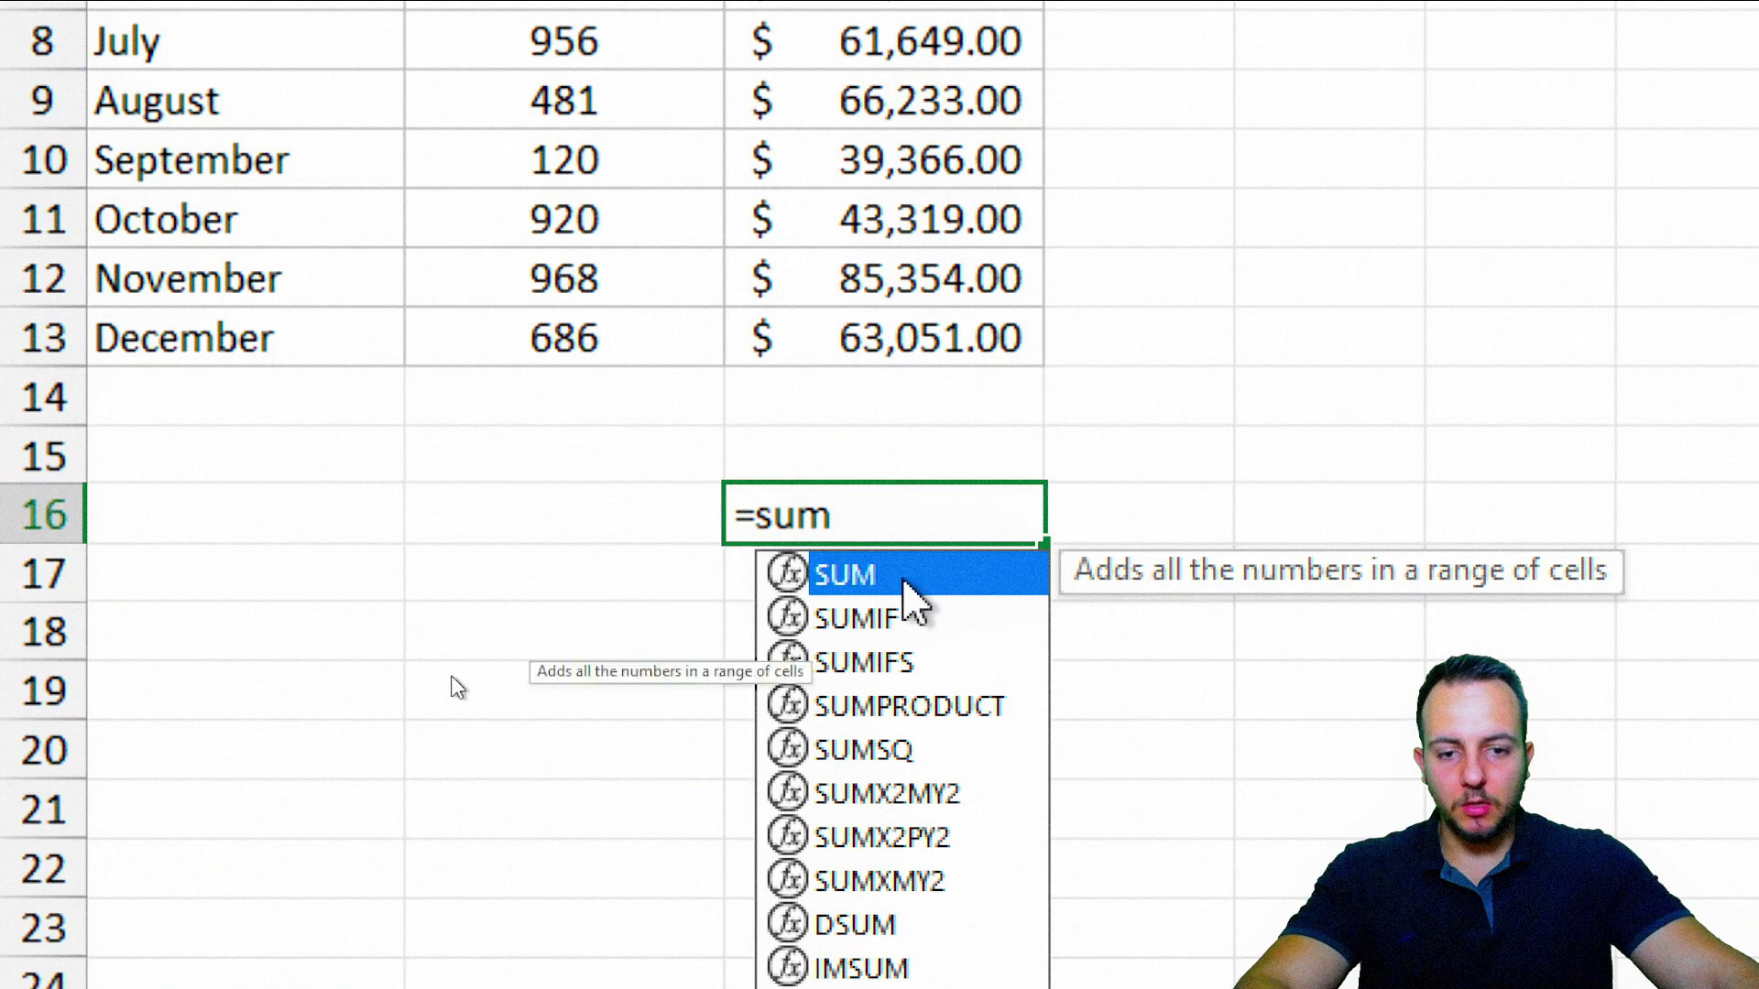
double_click(917, 579)
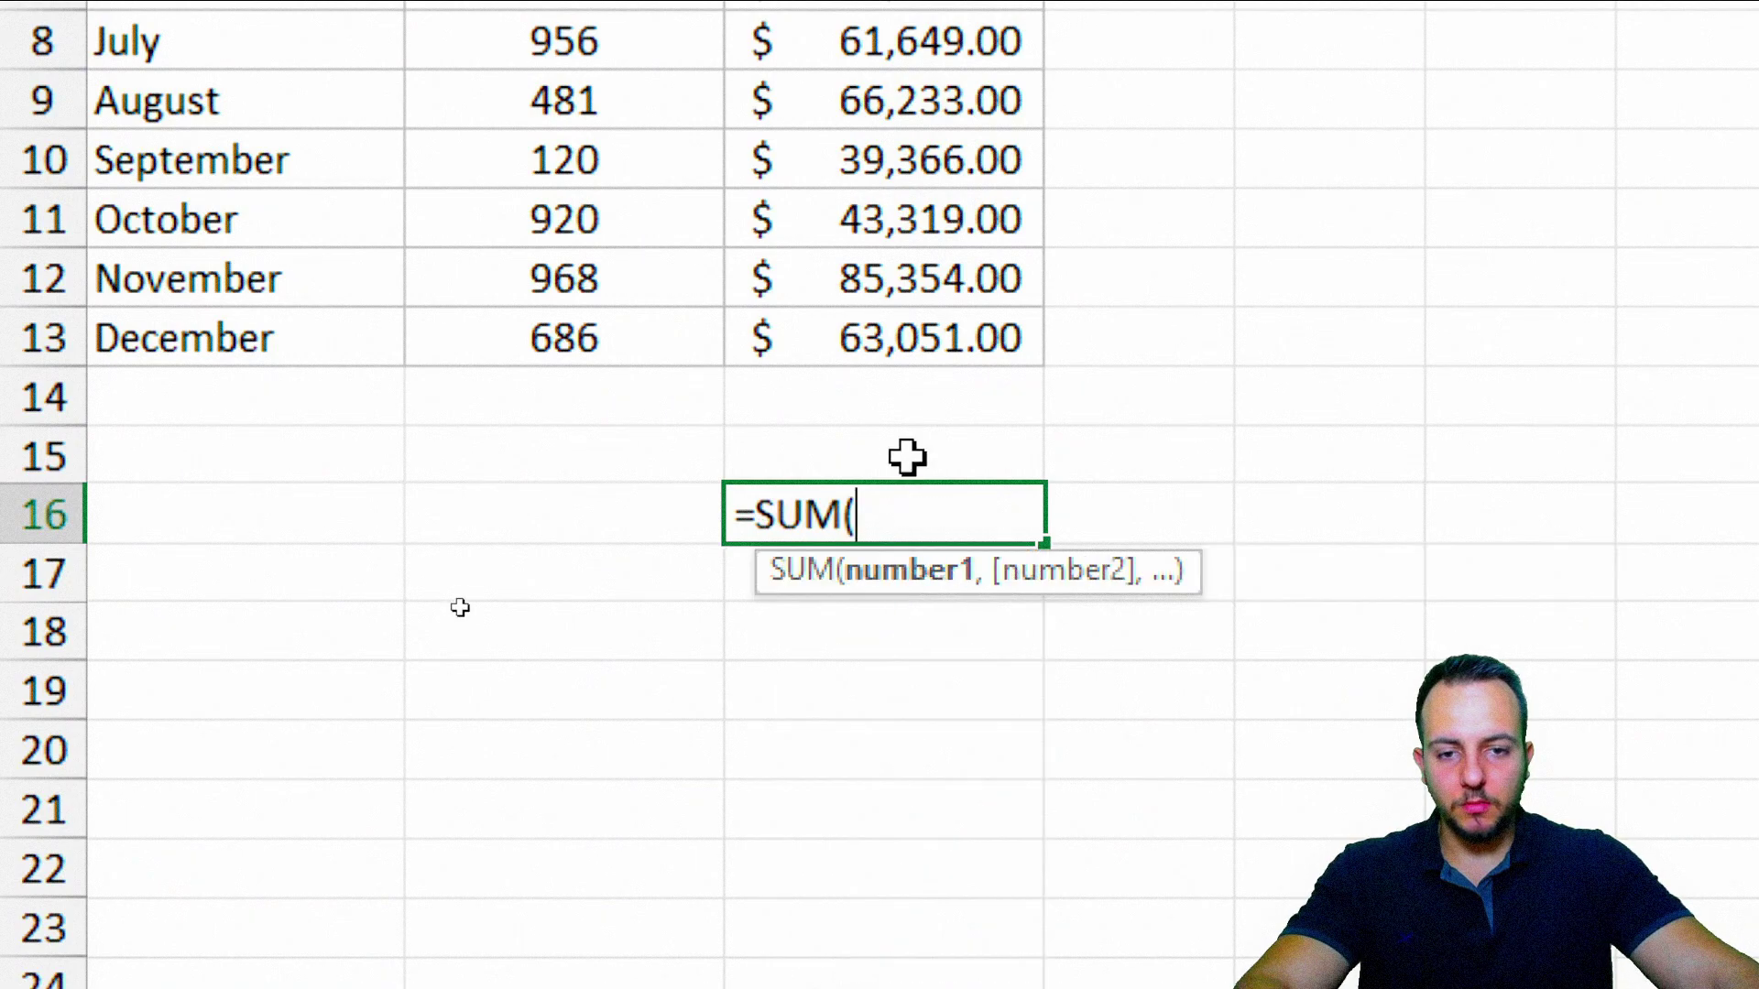
left_click_drag(933, 349, 1136, 887)
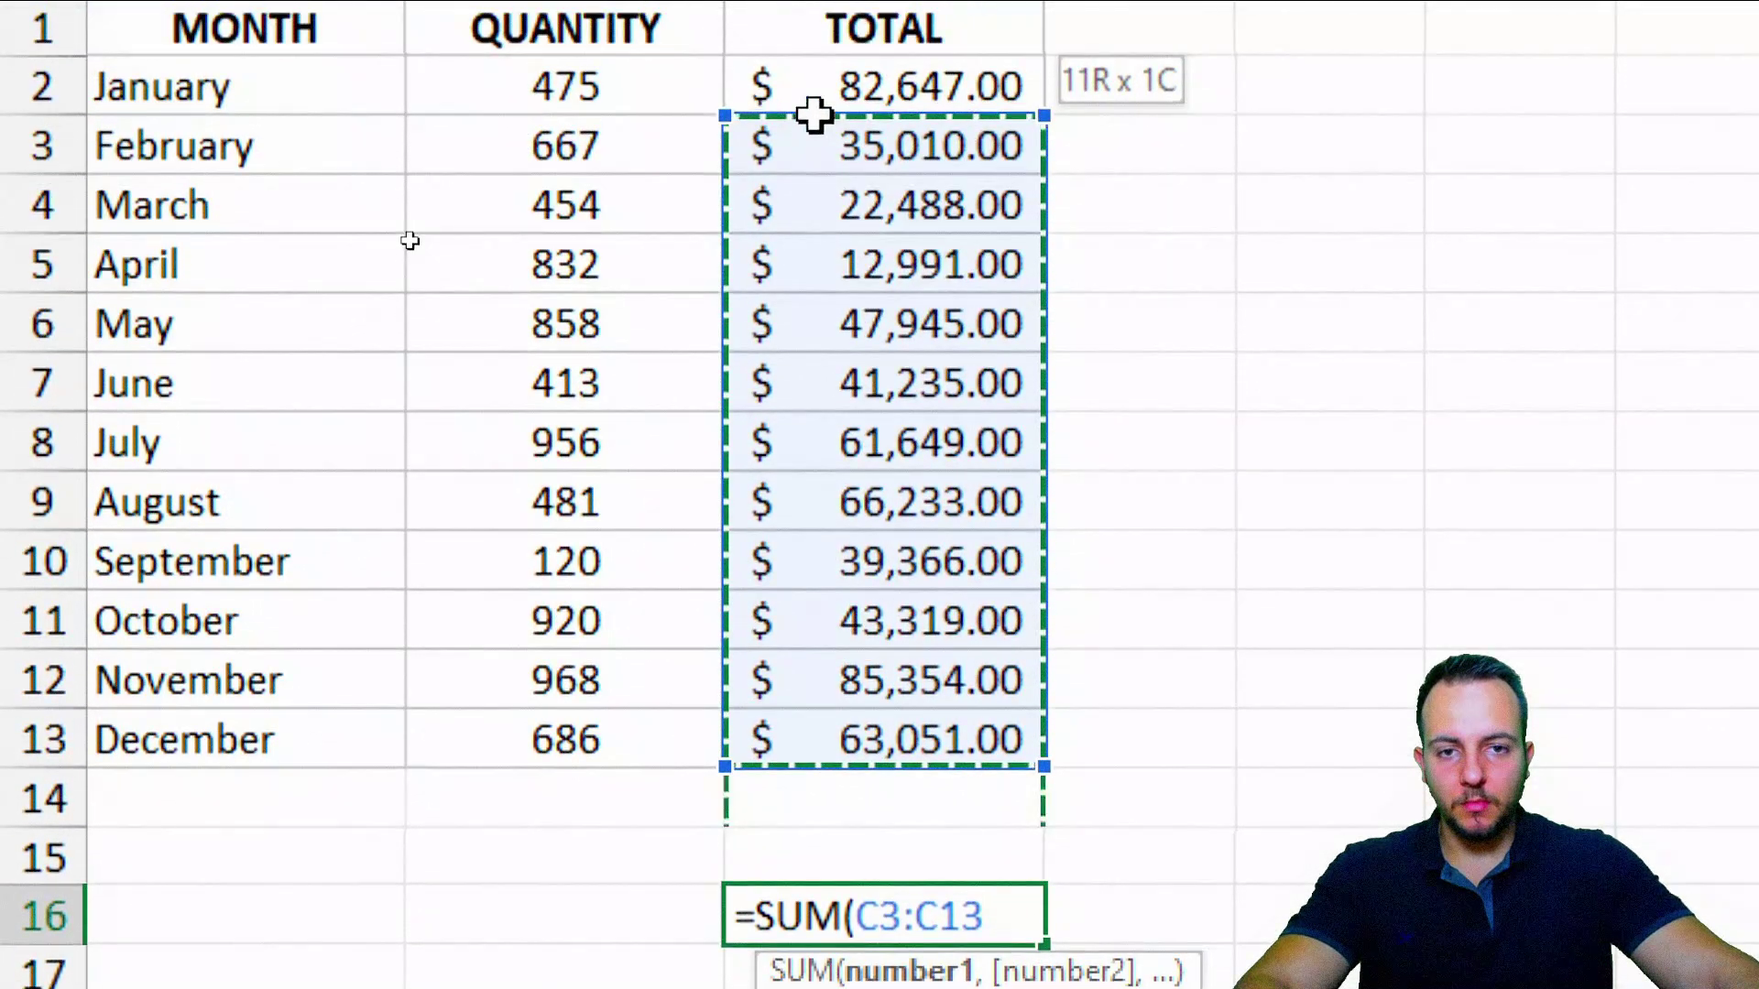
key("Return")
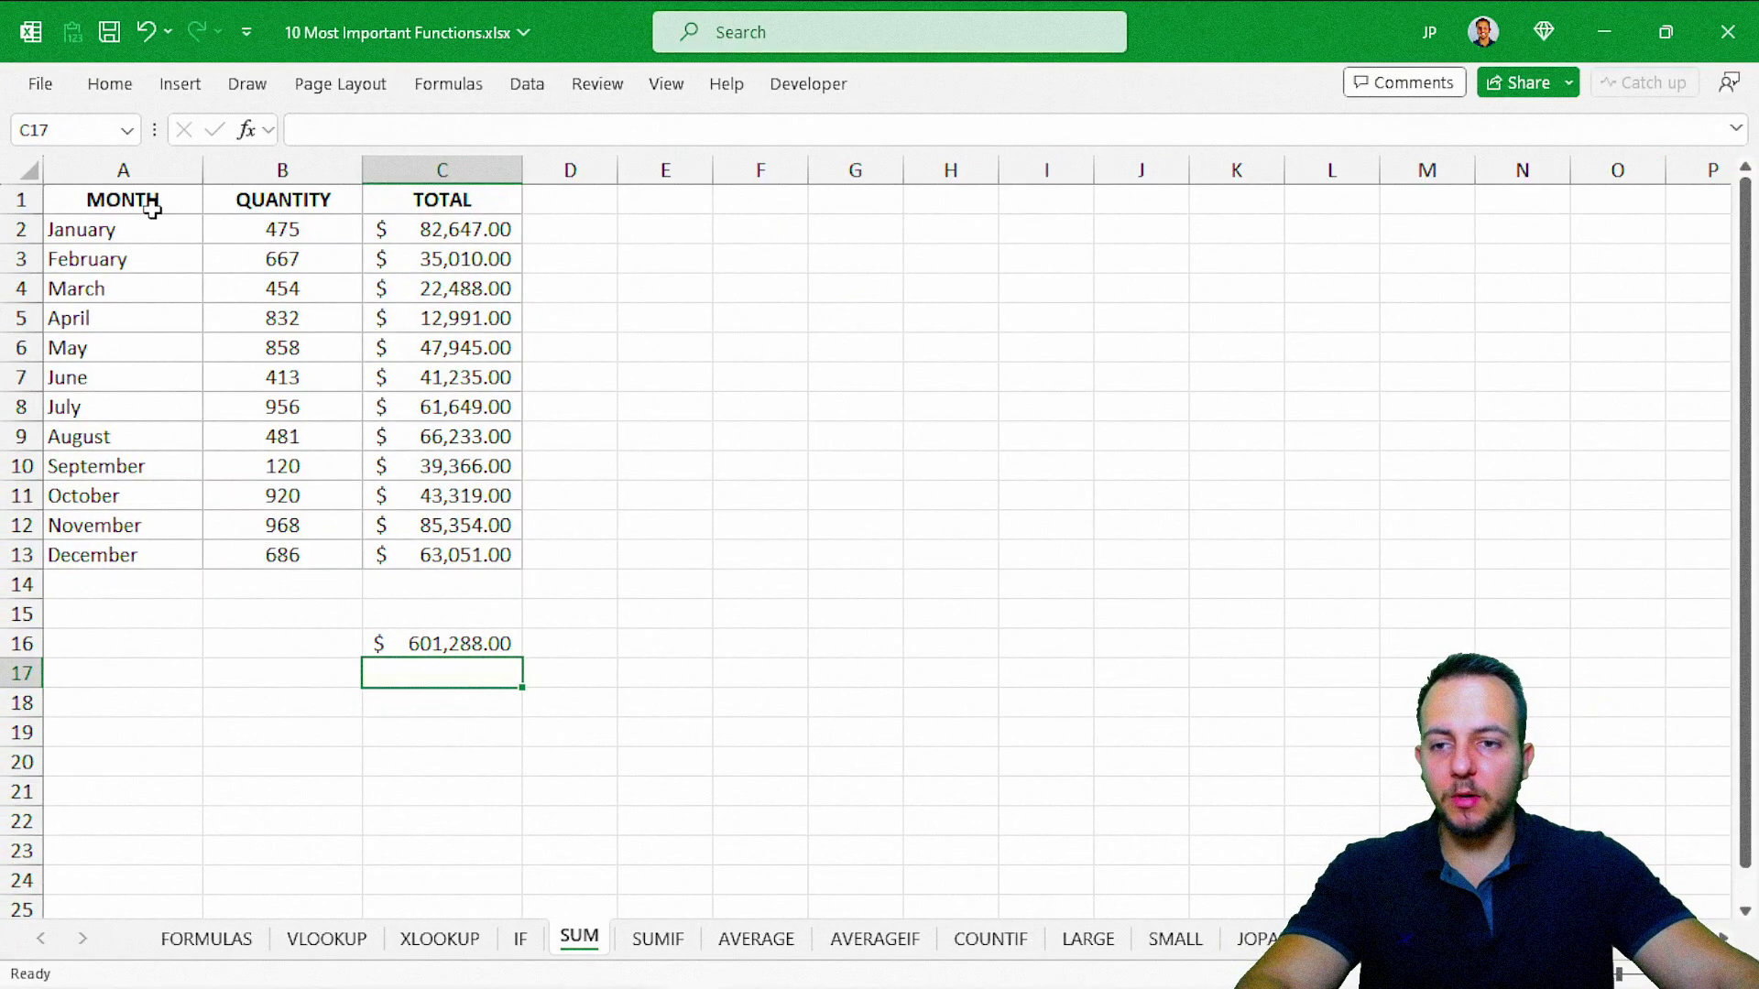
left_click(144, 199)
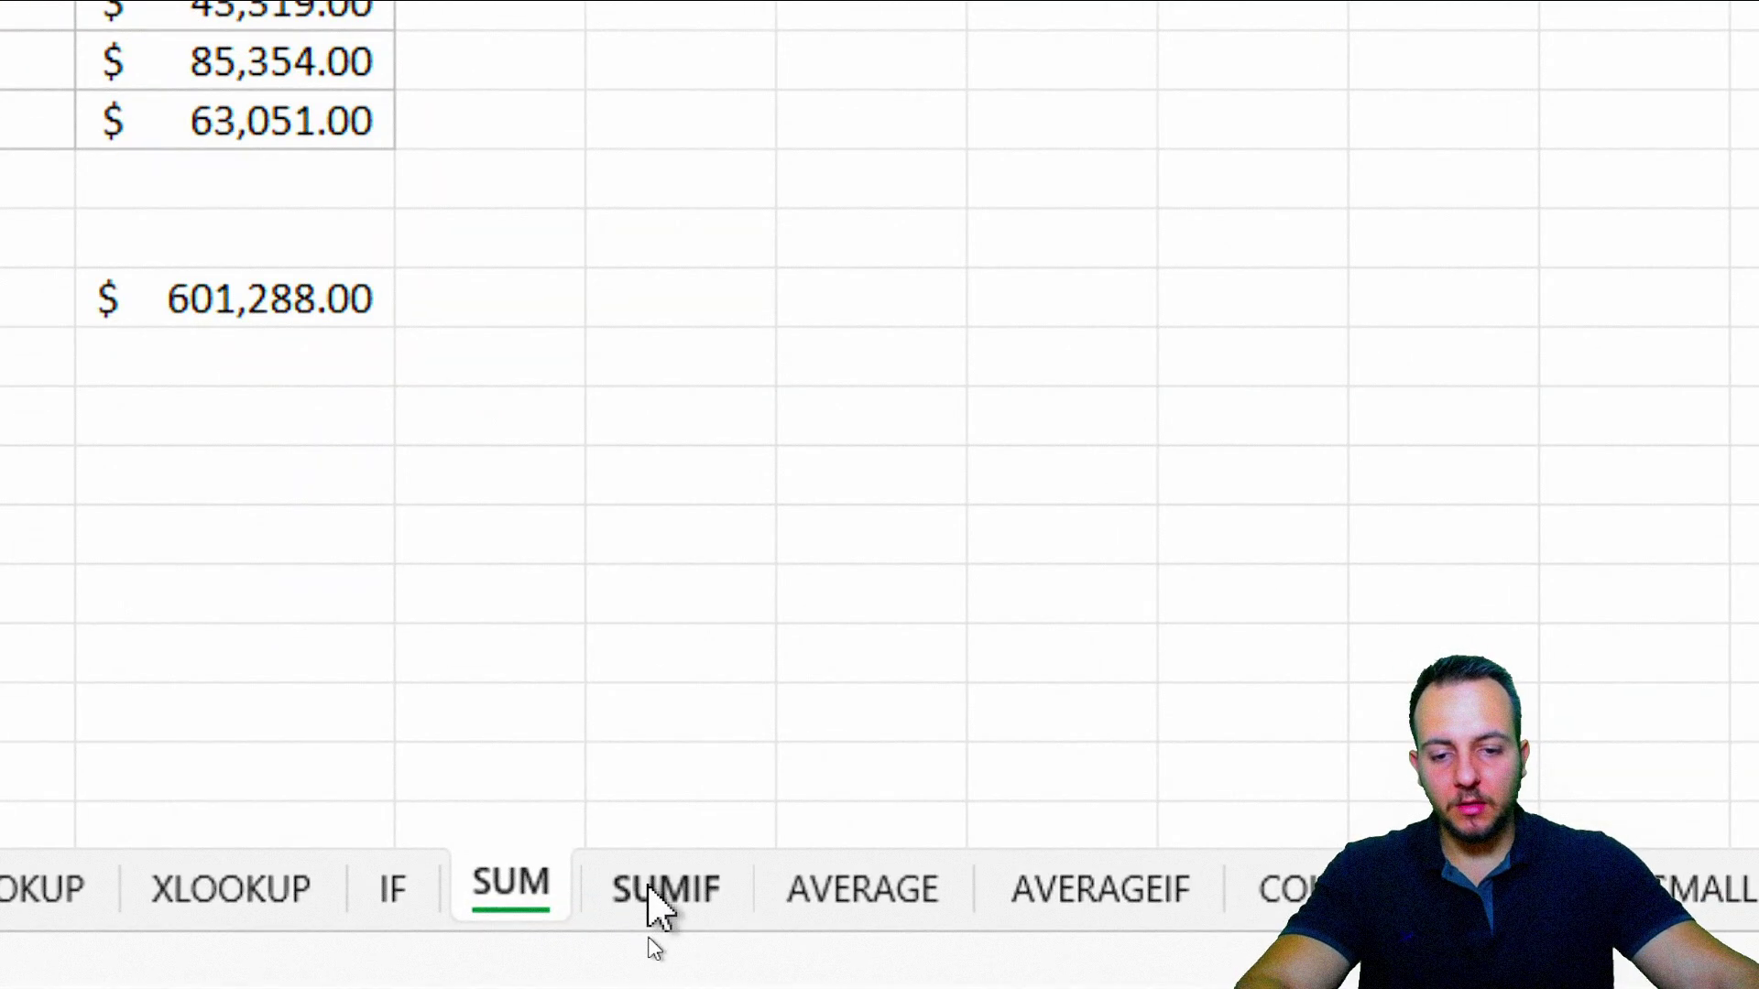
Open the SUMIF sheet, point out the QTY, TYPE and TOTAL columns, and highlight the car types
left_click(656, 939)
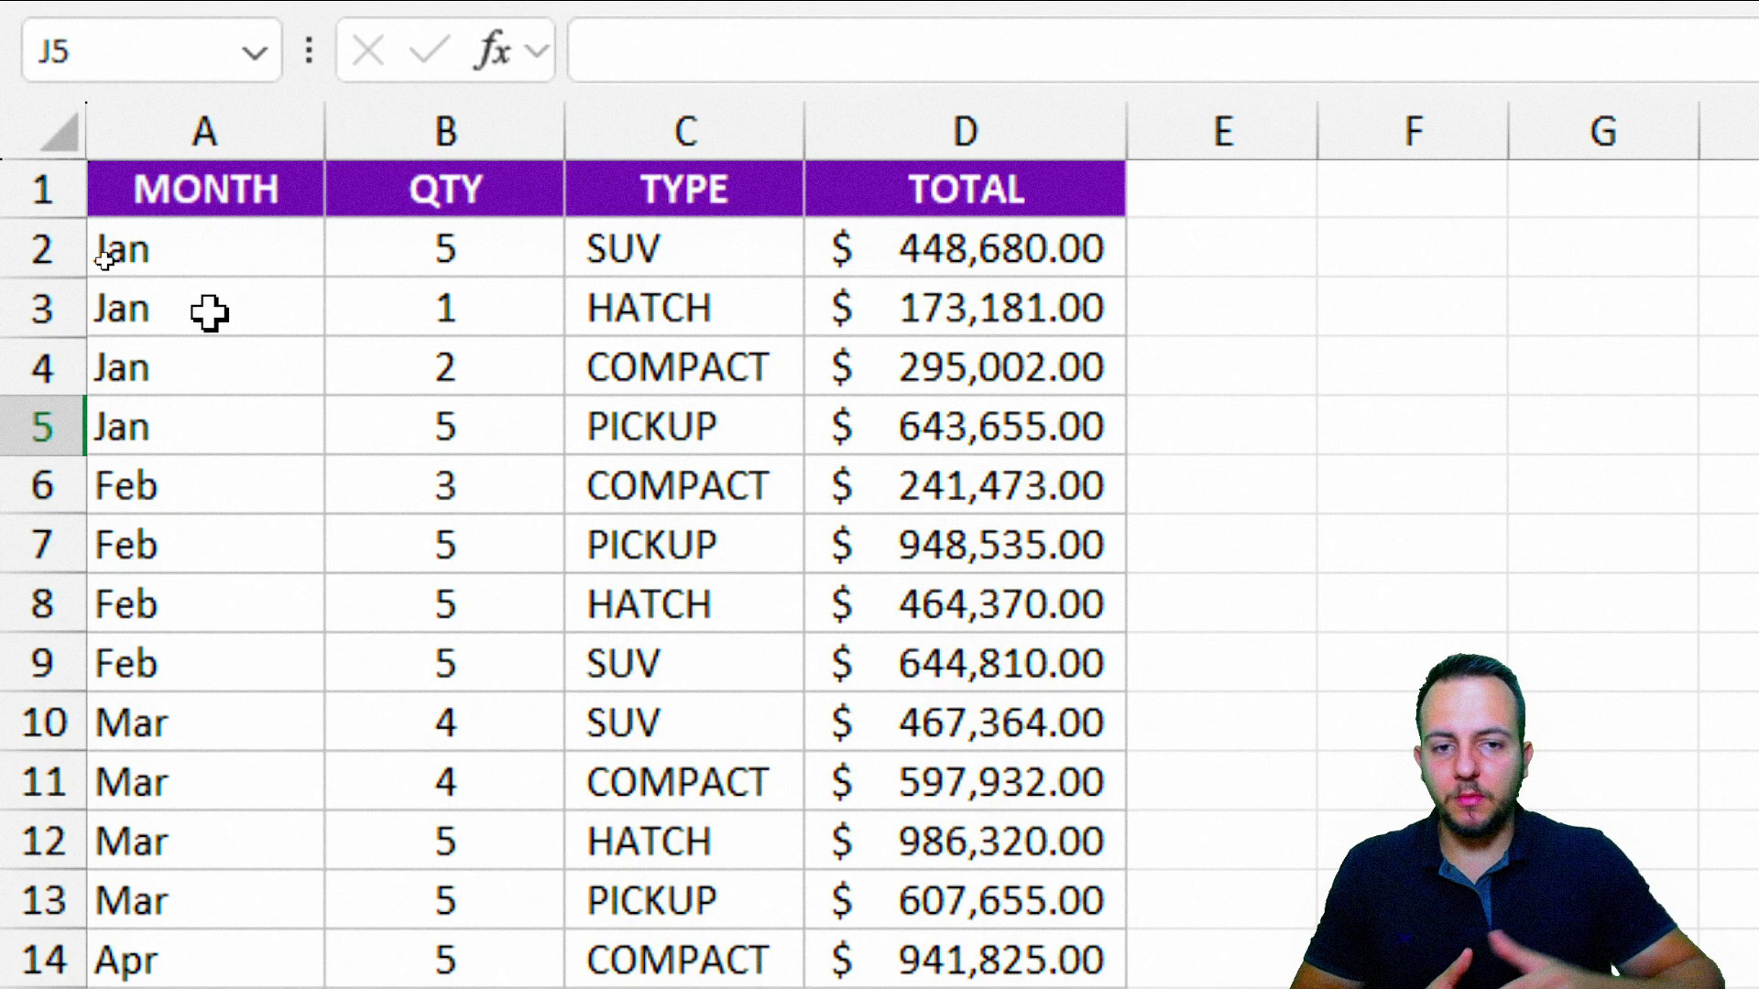
left_click(495, 119)
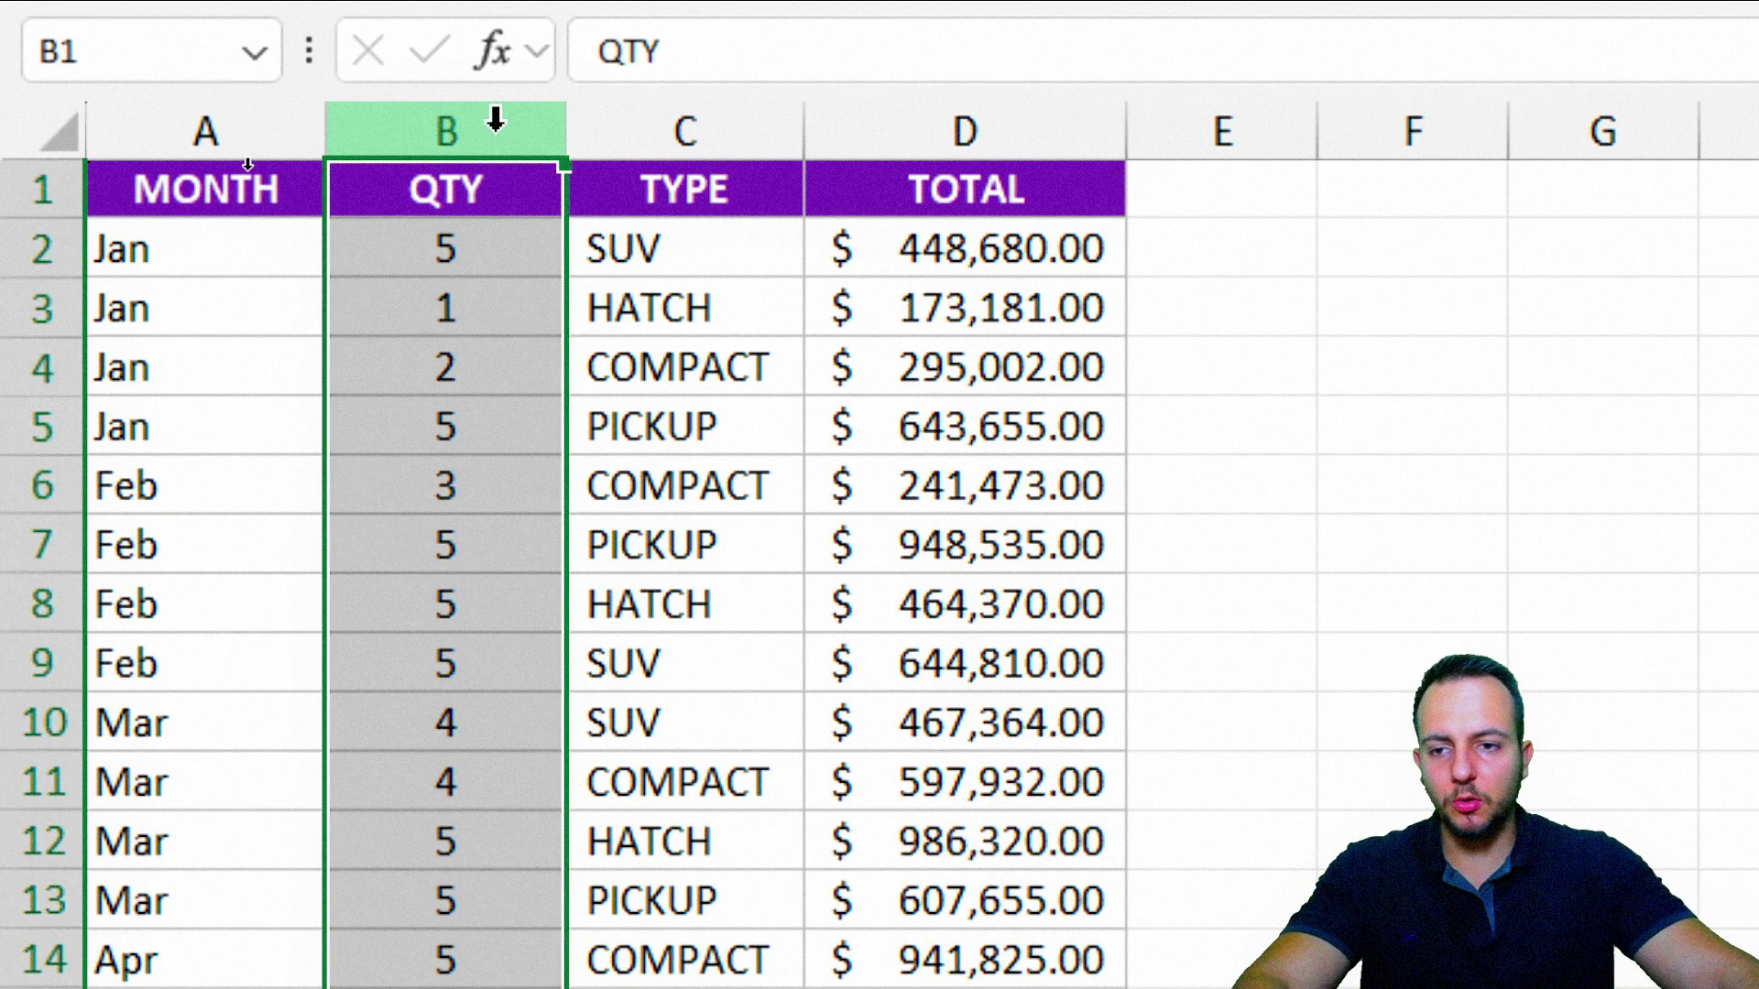
left_click(725, 110)
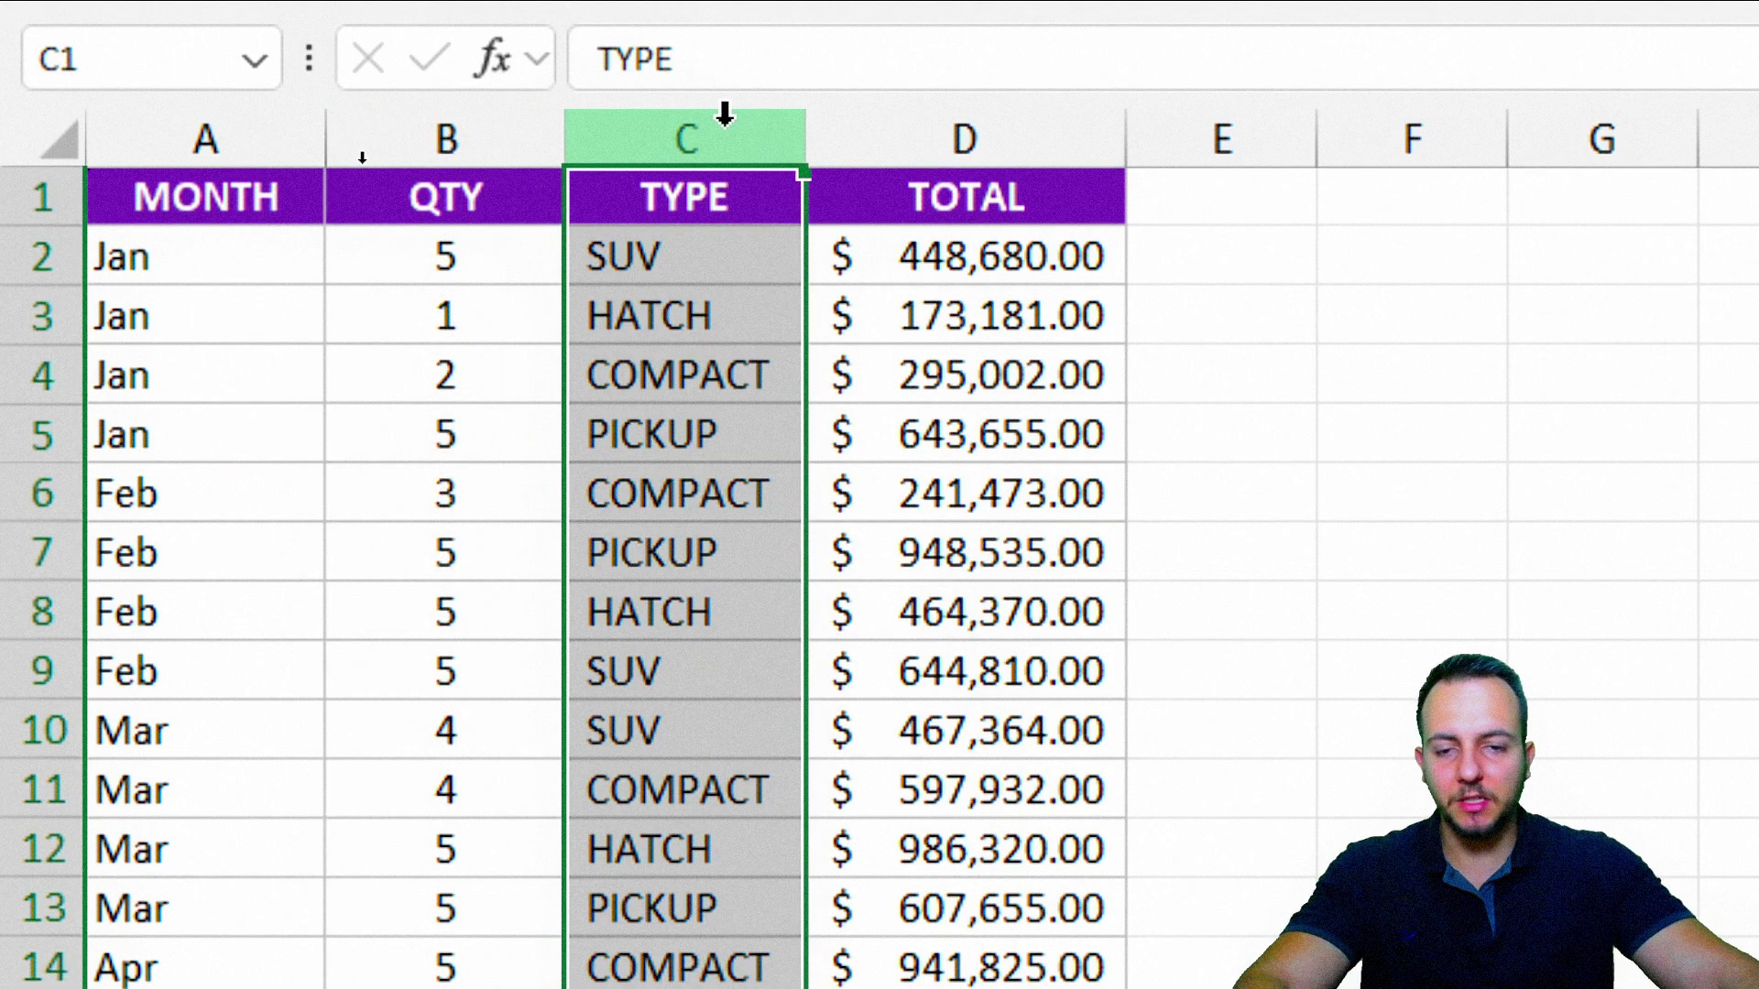
left_click(905, 113)
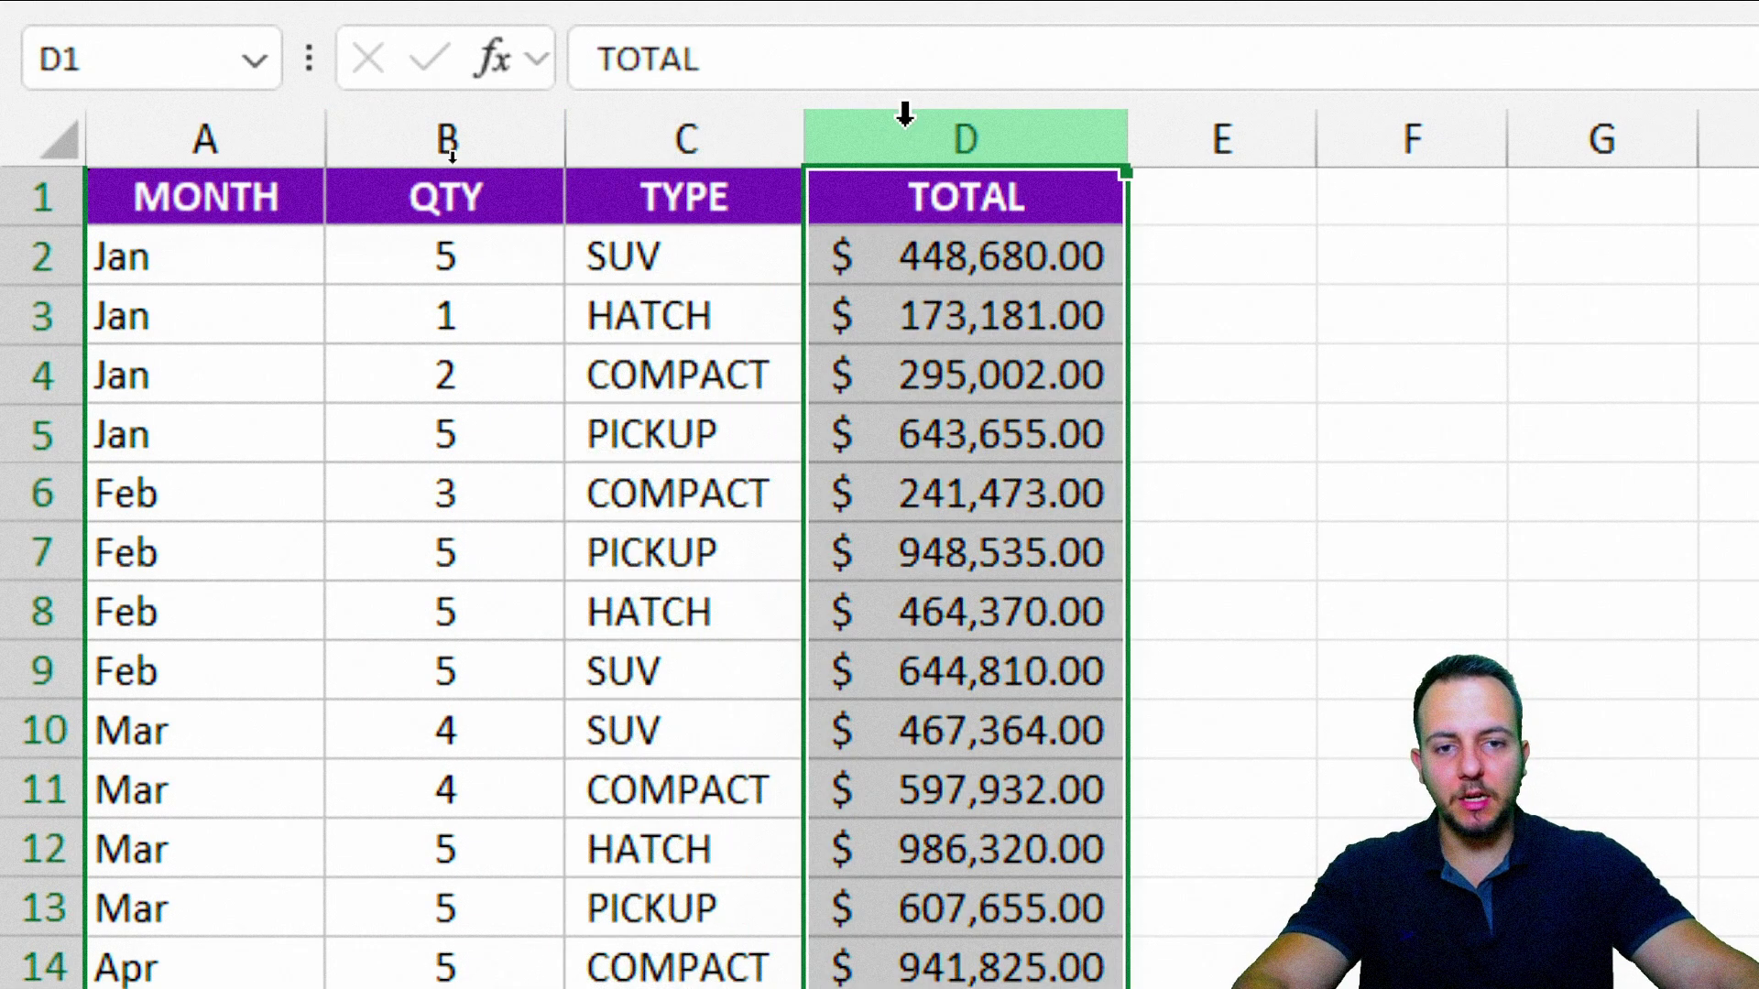
left_click(225, 206)
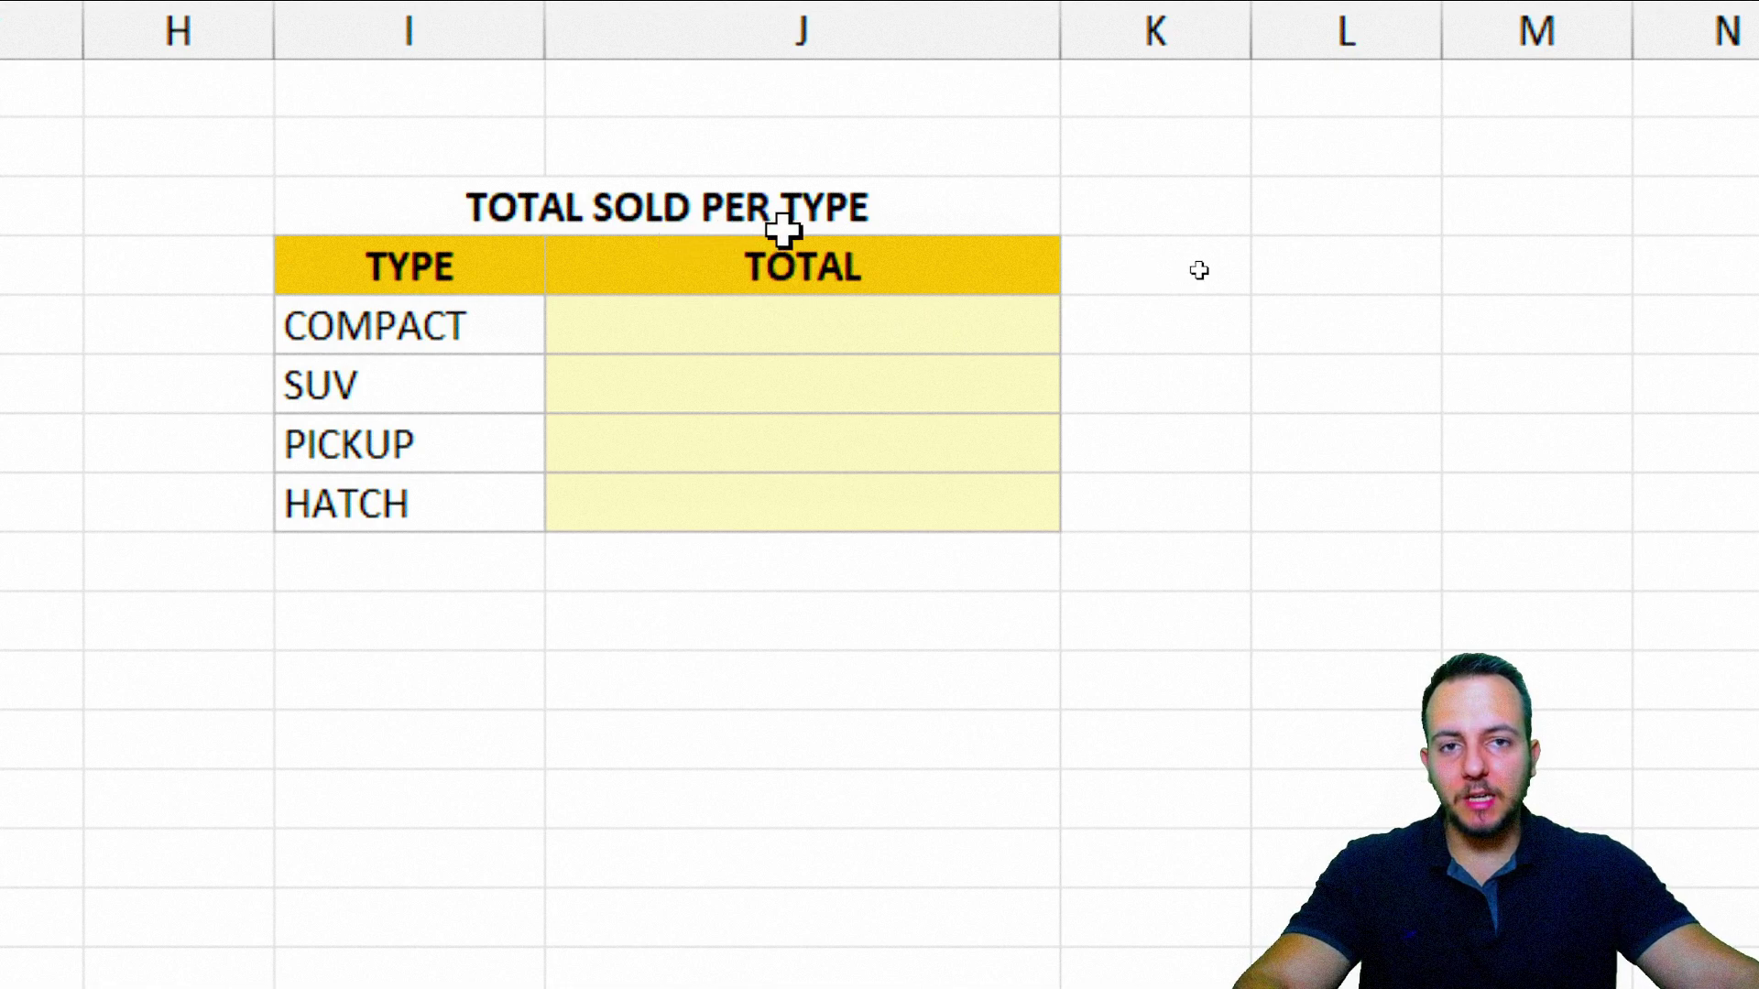
left_click_drag(536, 275, 448, 502)
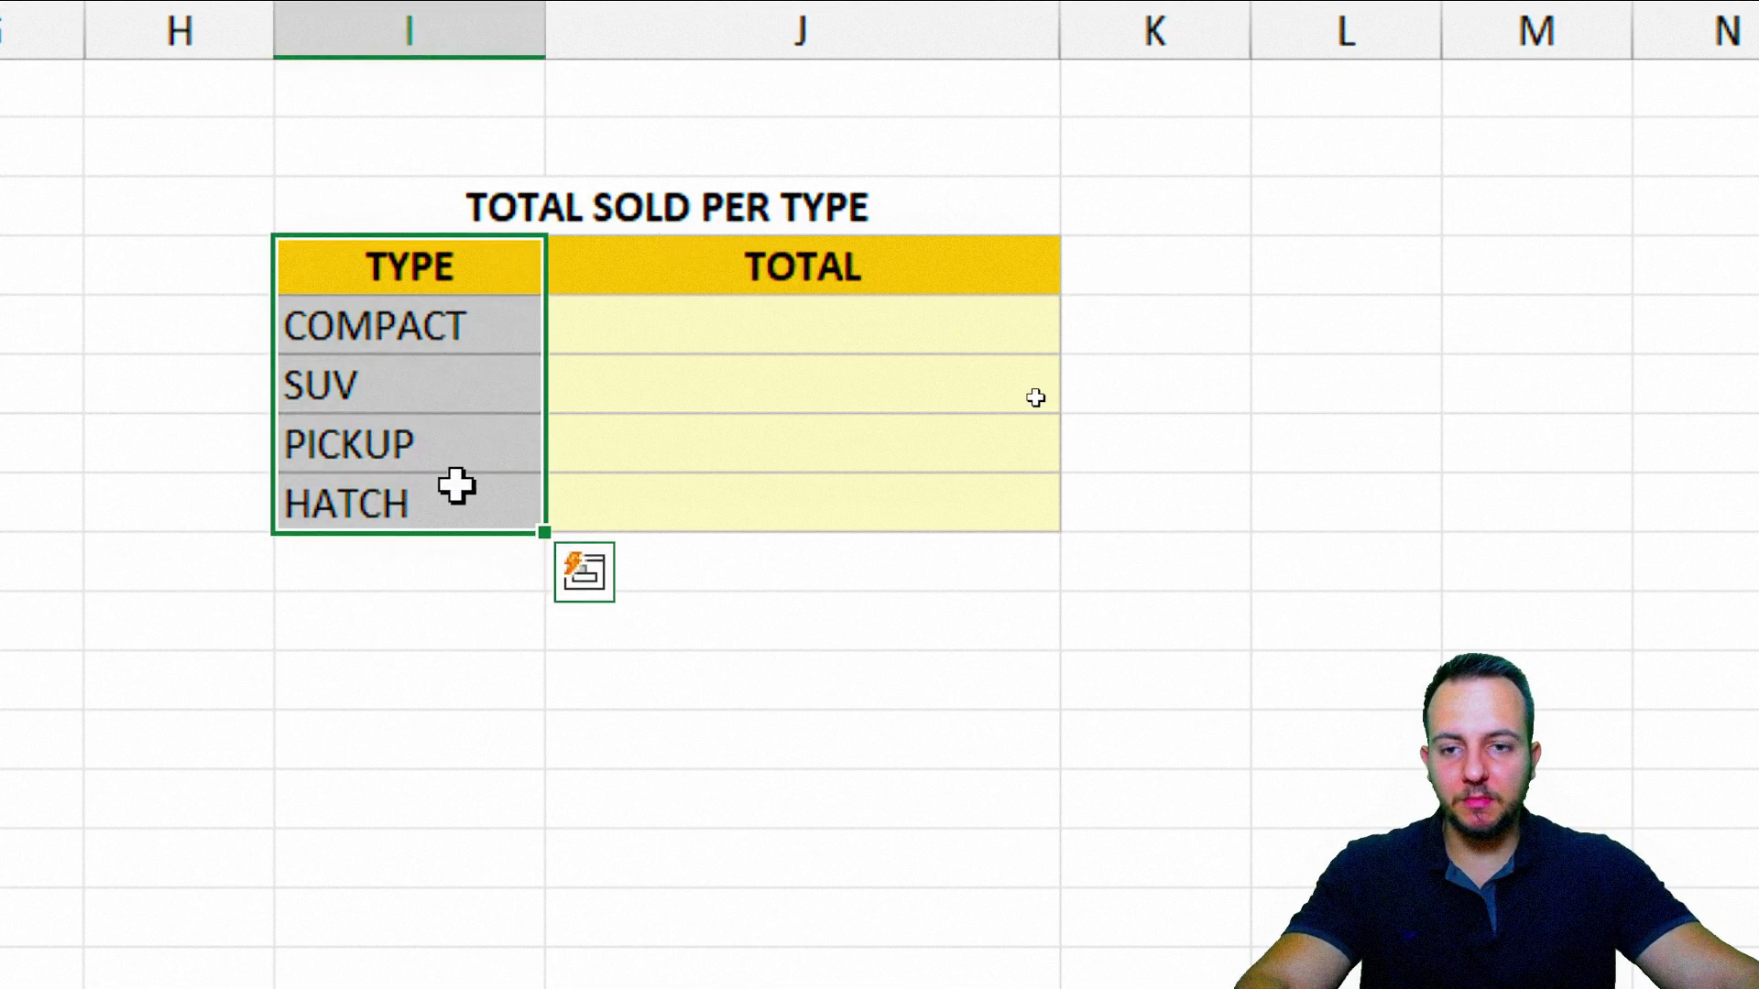
left_click_drag(880, 266, 848, 507)
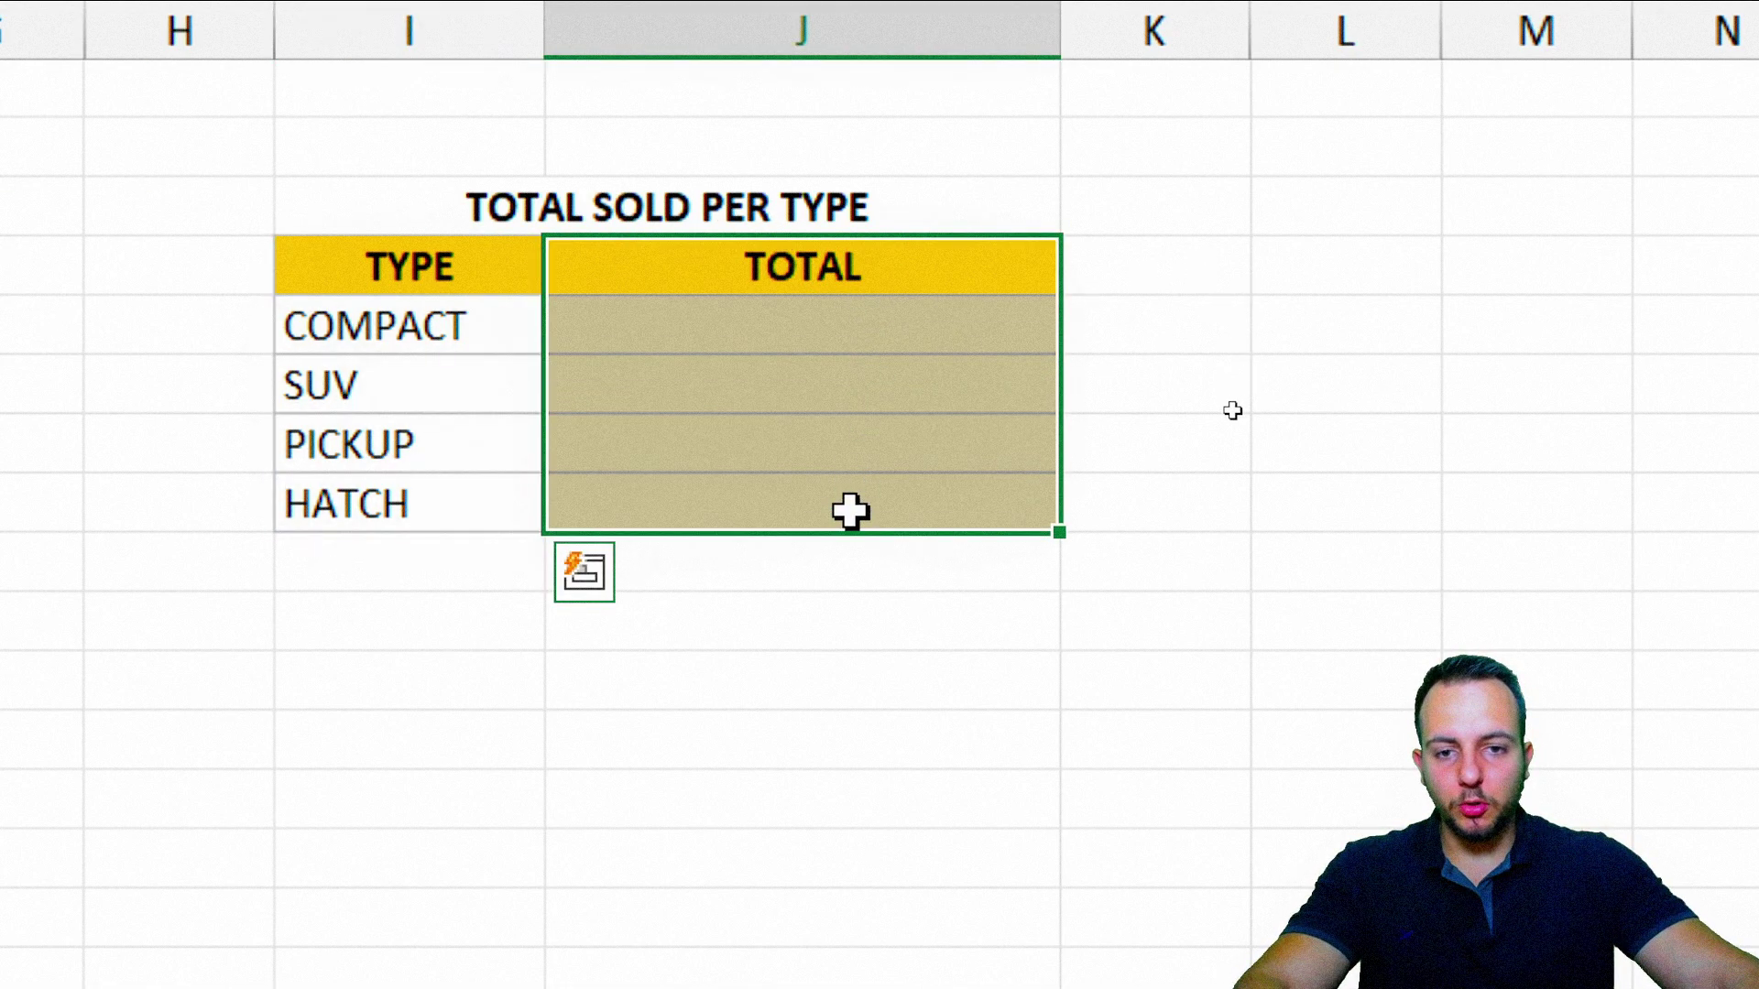
left_click(925, 335)
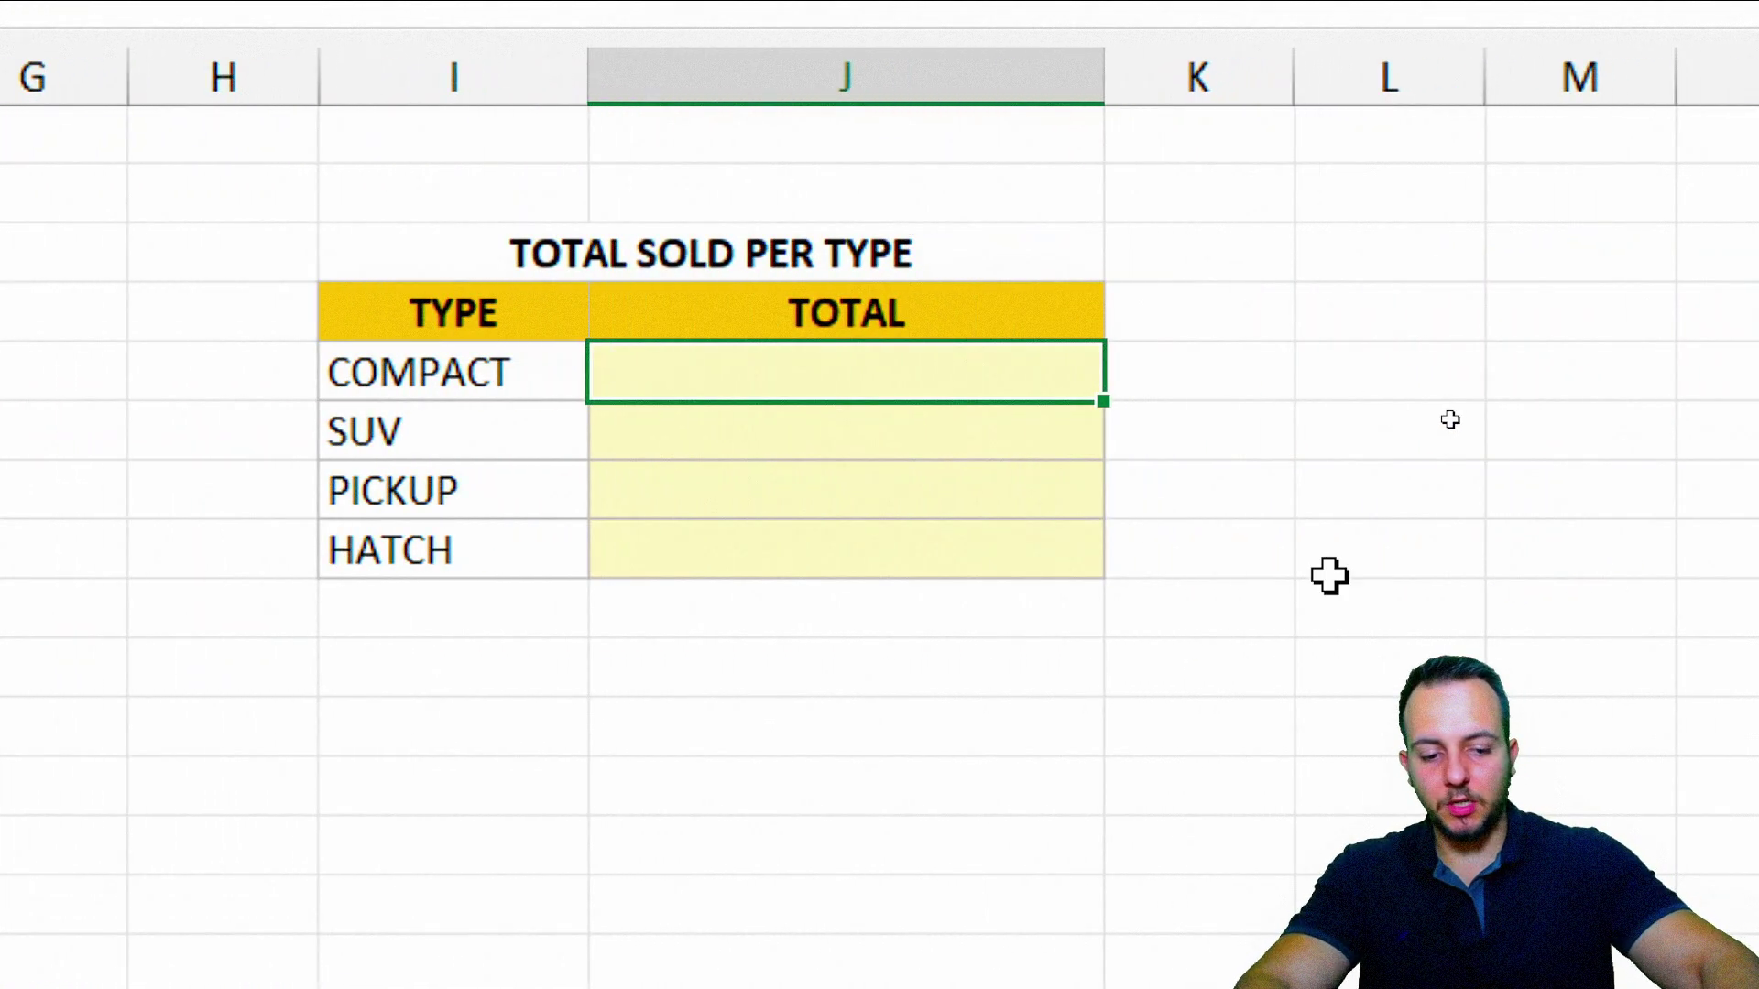
Enter a SUMIF in J5 over the TYPE column with criteria I5 summing TOTAL, giving $5,508,614.00
type("=sumi")
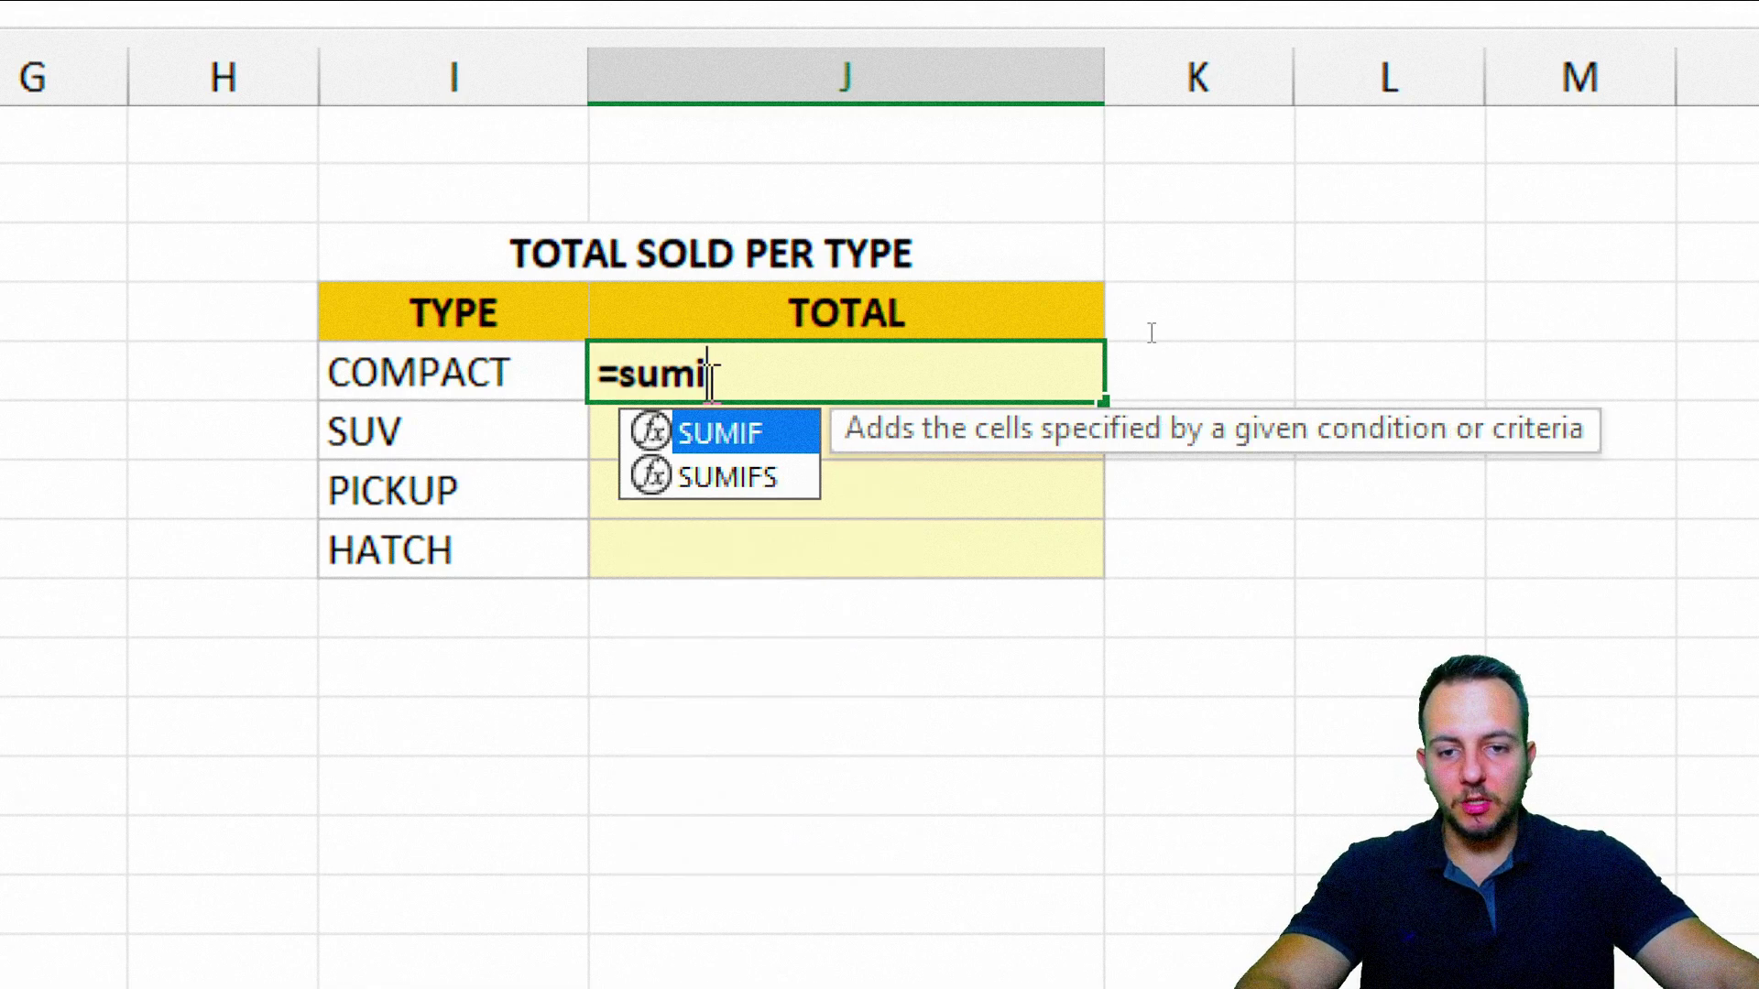
double_click(742, 438)
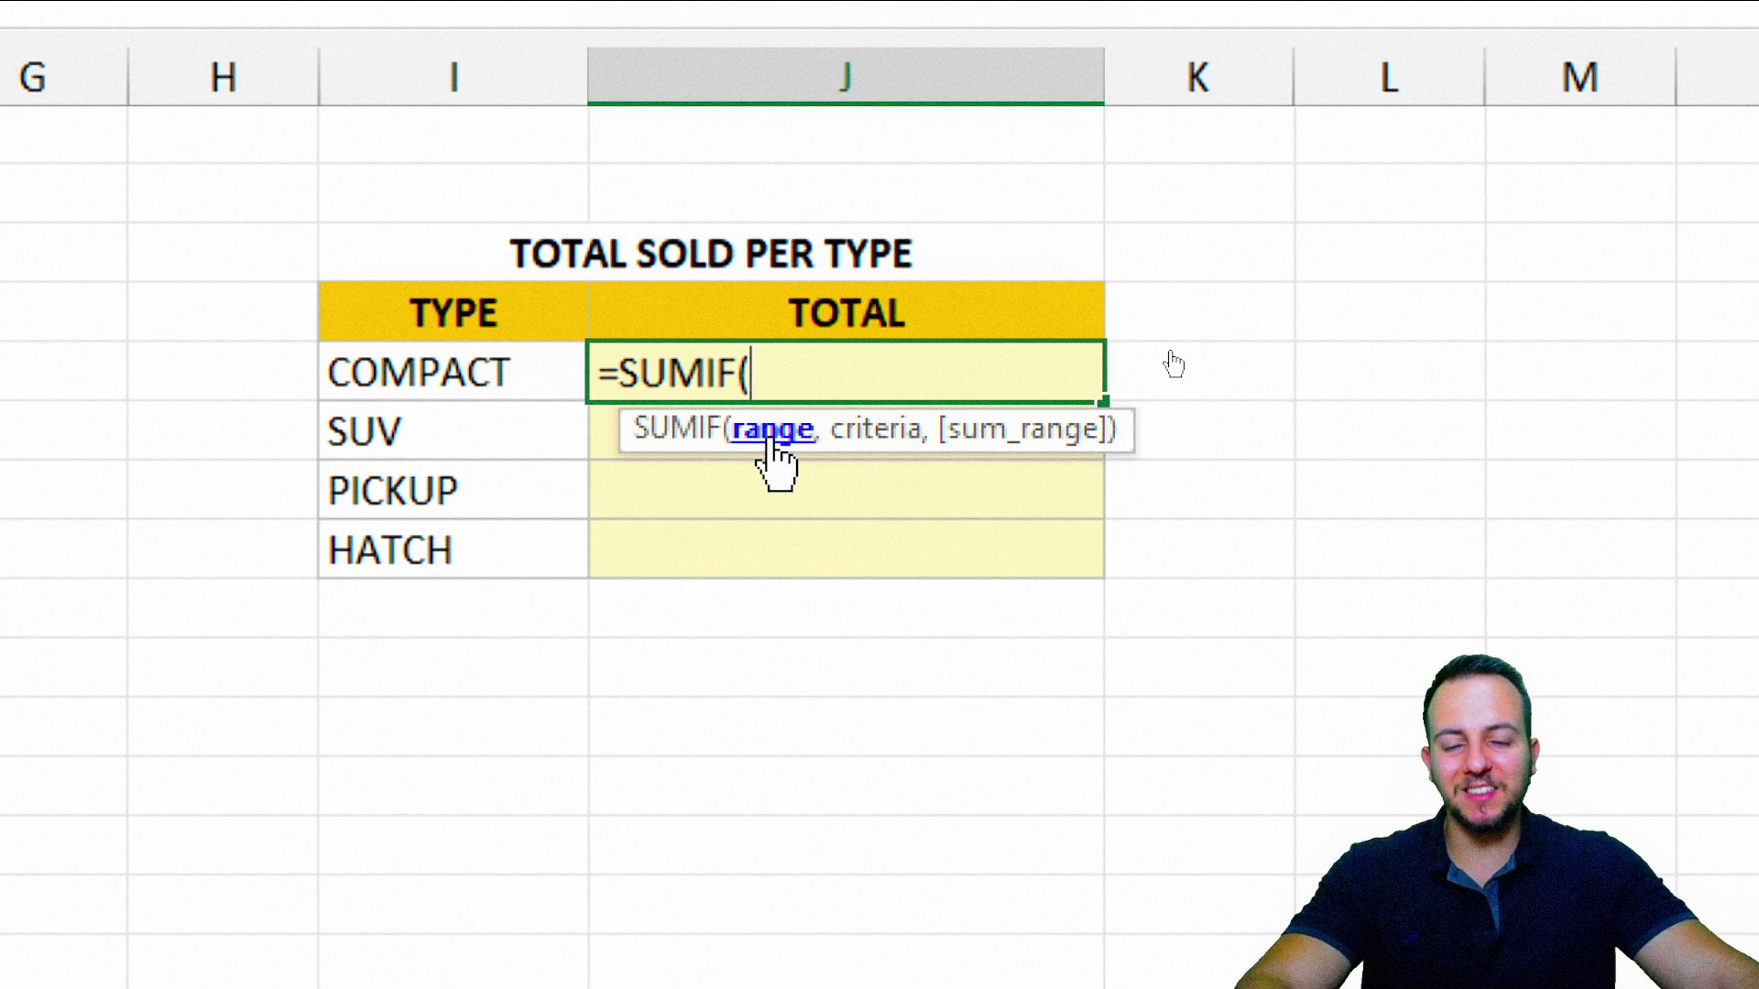
scroll(275, 202, "left", 3)
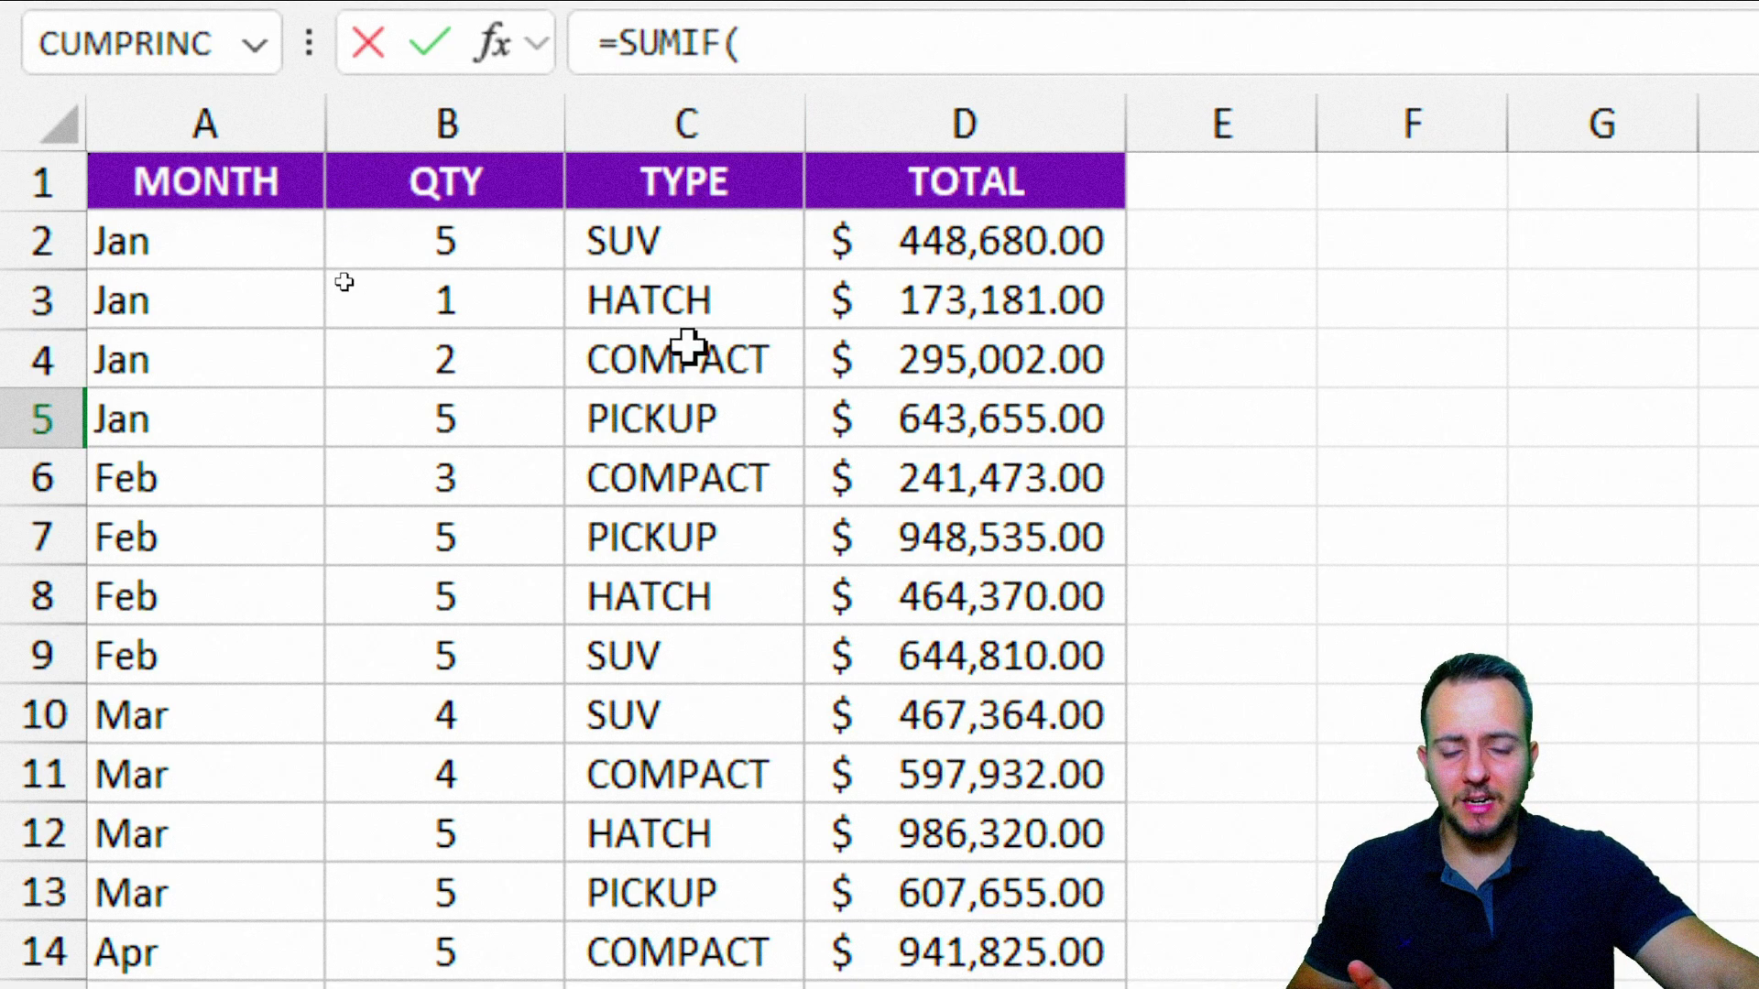
left_click_drag(687, 357, 687, 652)
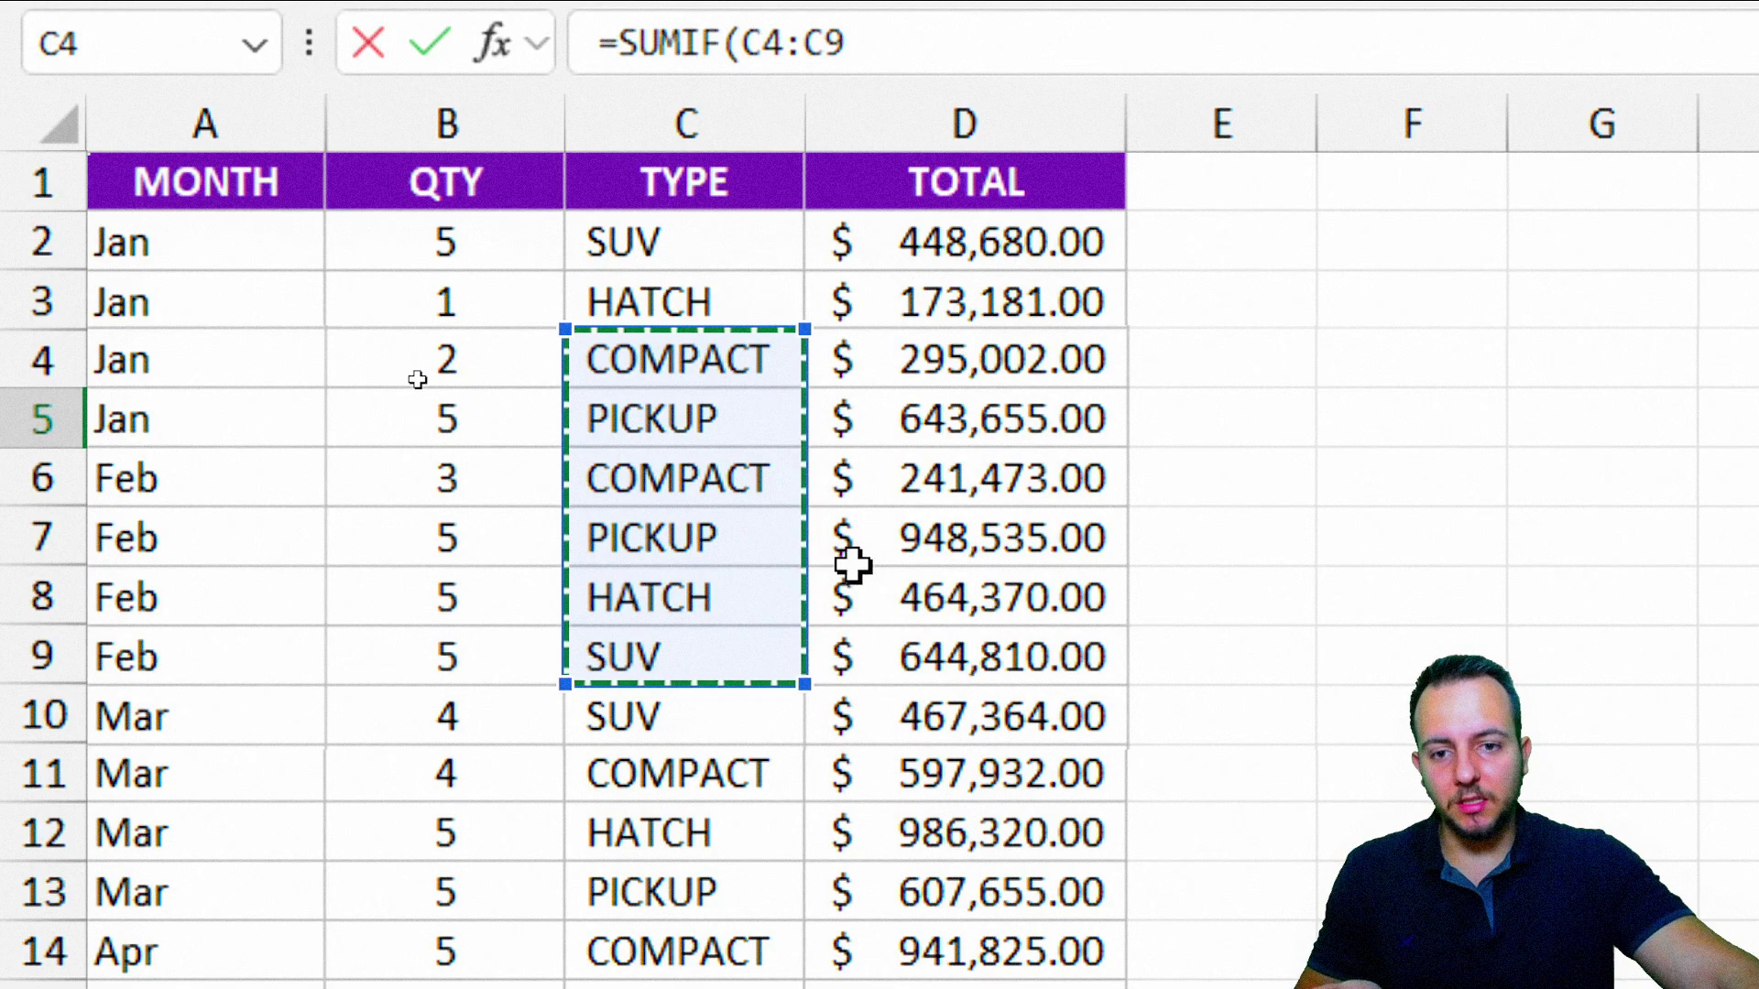
left_click_drag(718, 364, 651, 710)
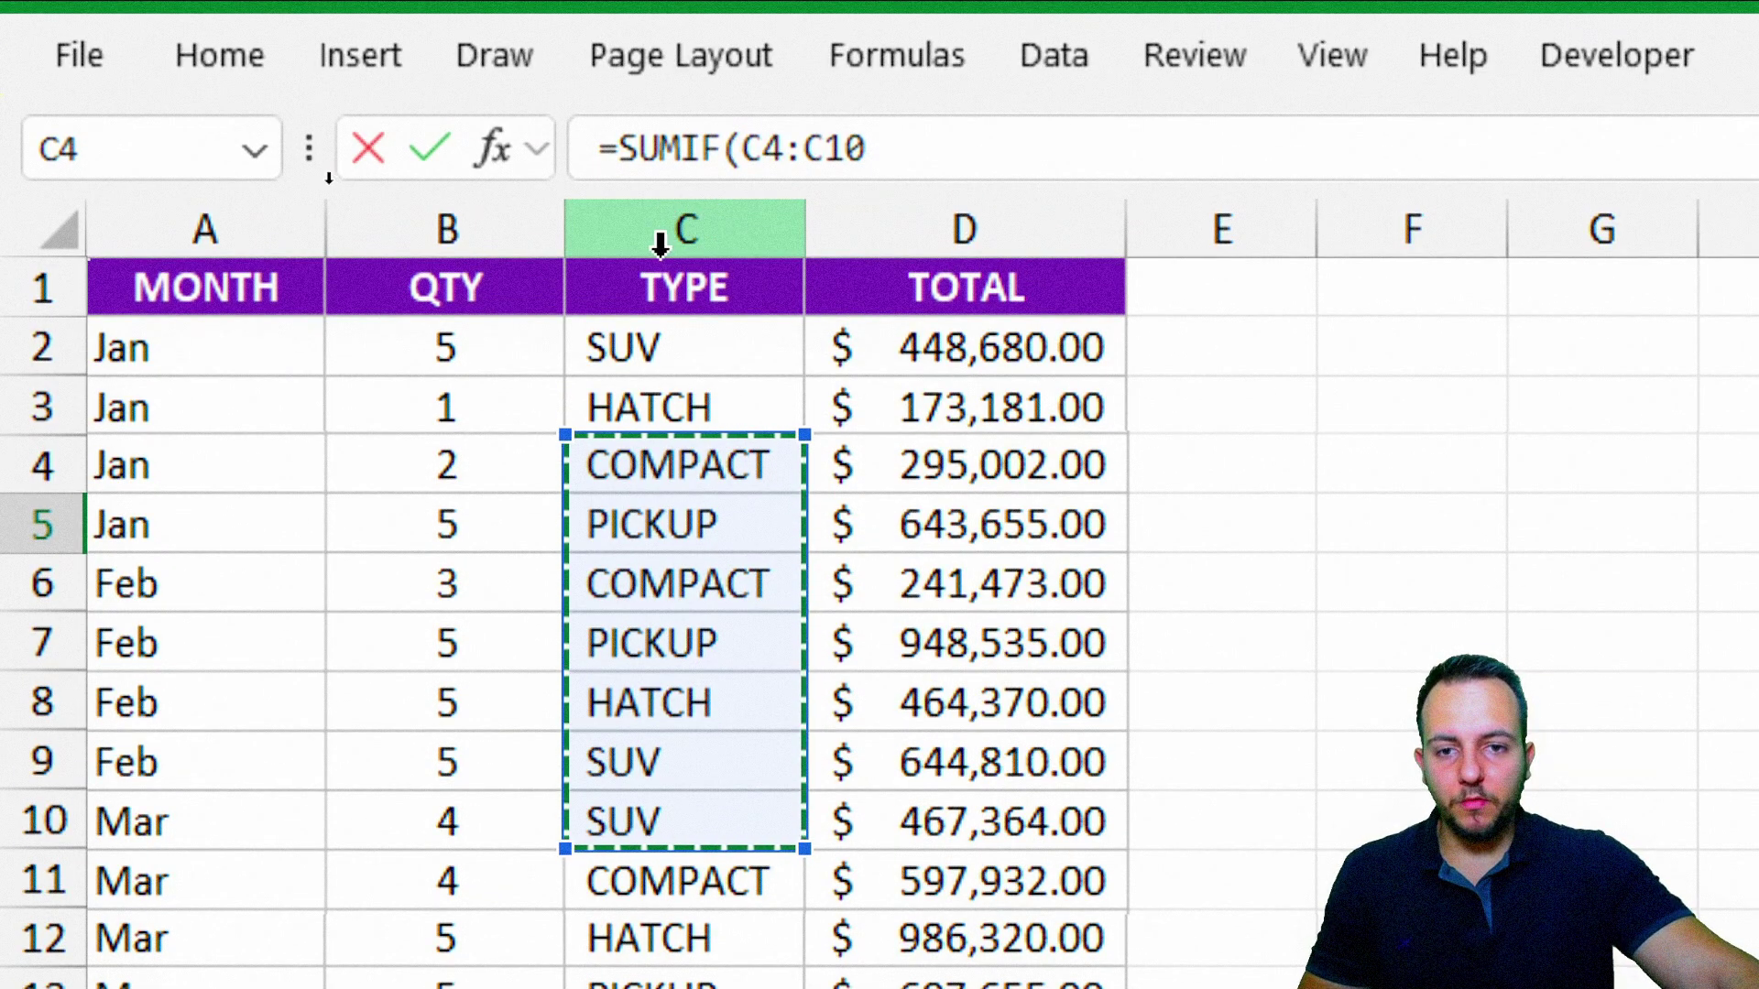
left_click(662, 224)
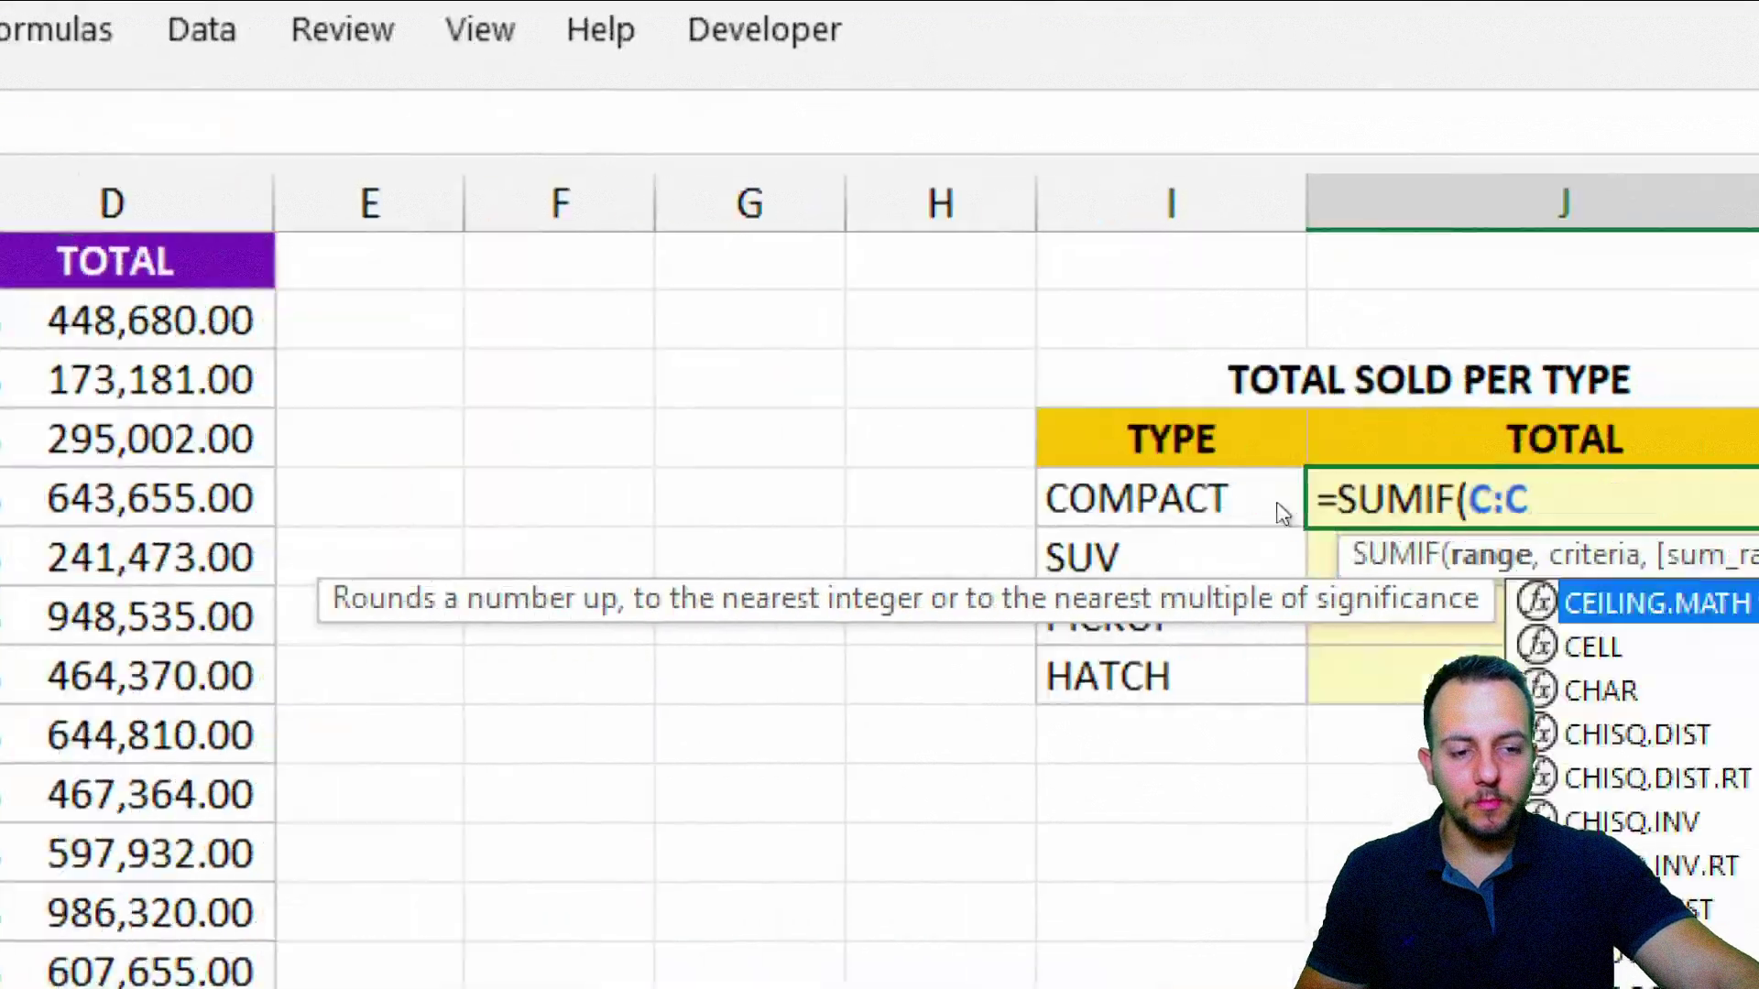
type(",")
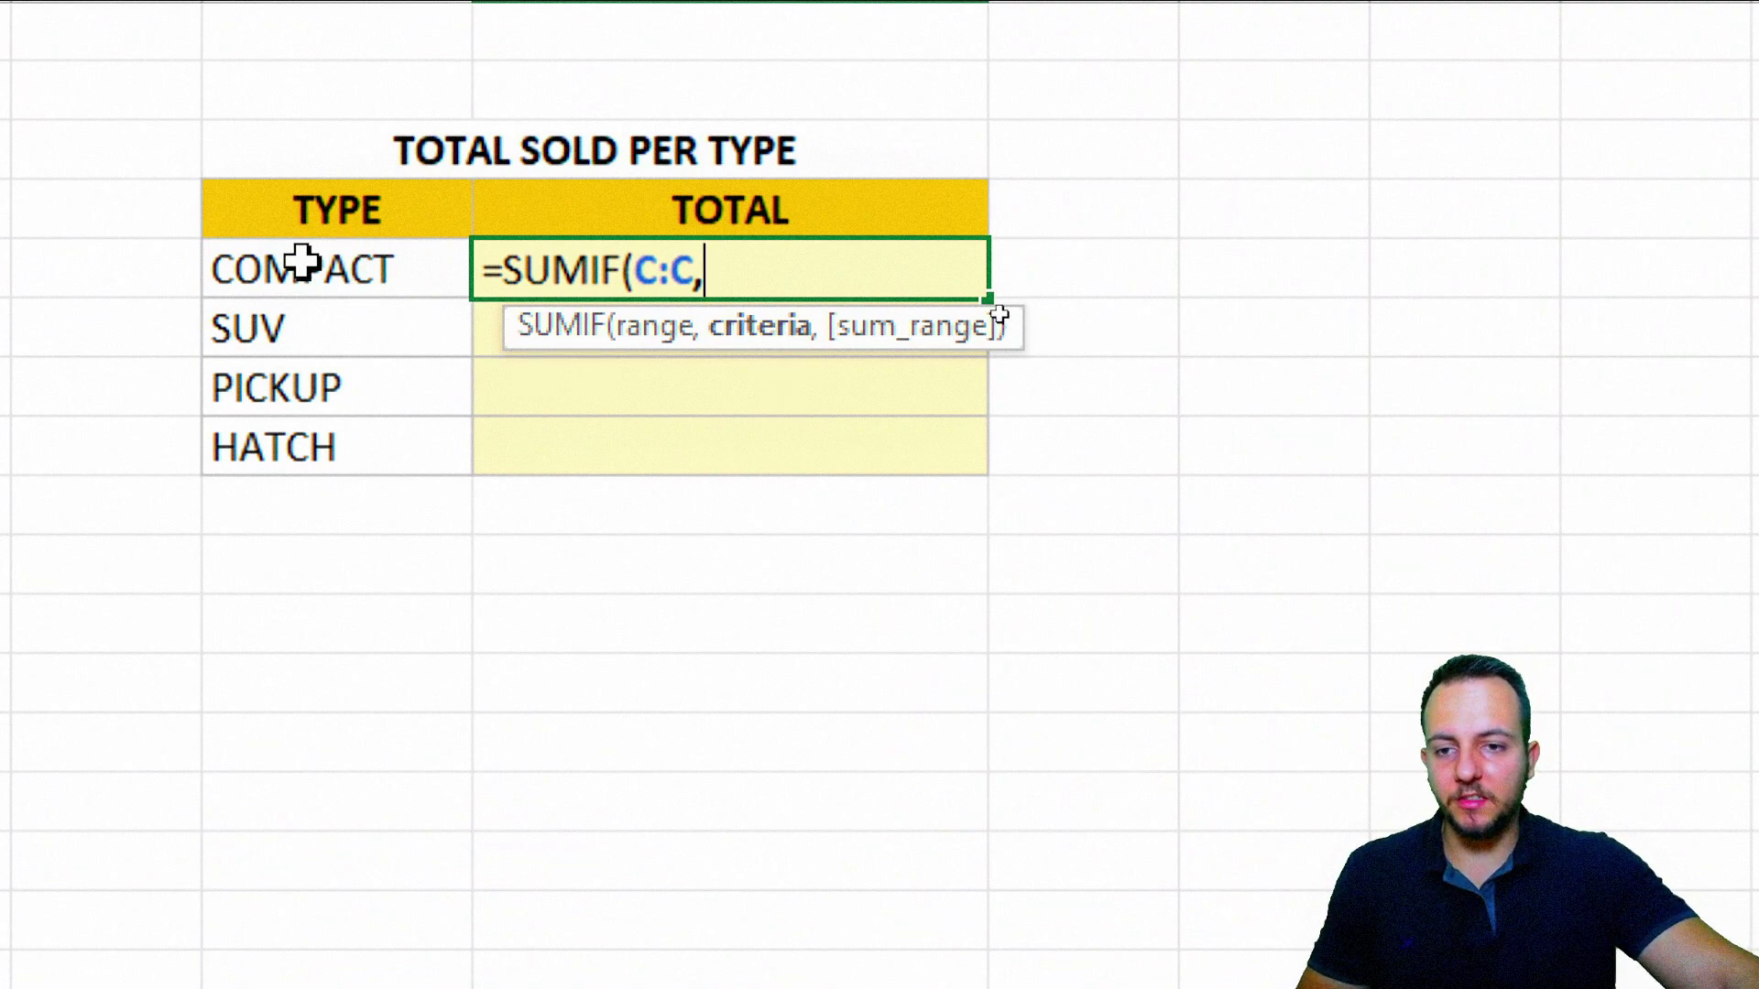
left_click(355, 268)
type(",")
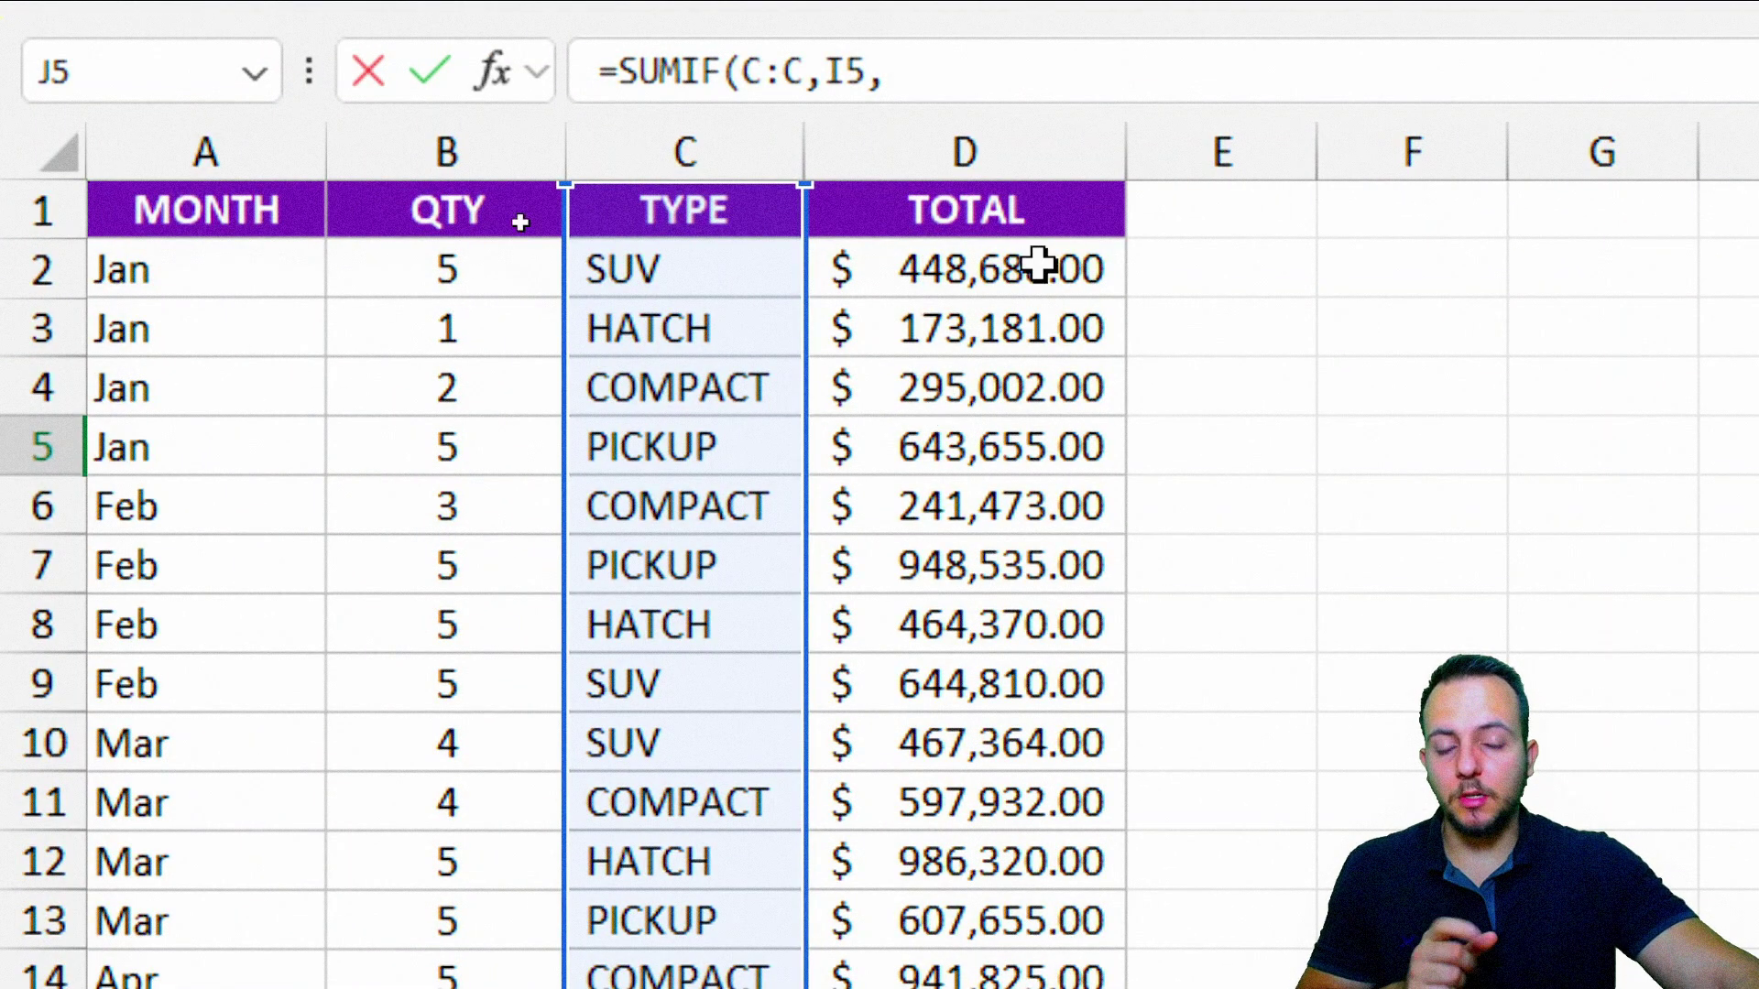
left_click(1002, 154)
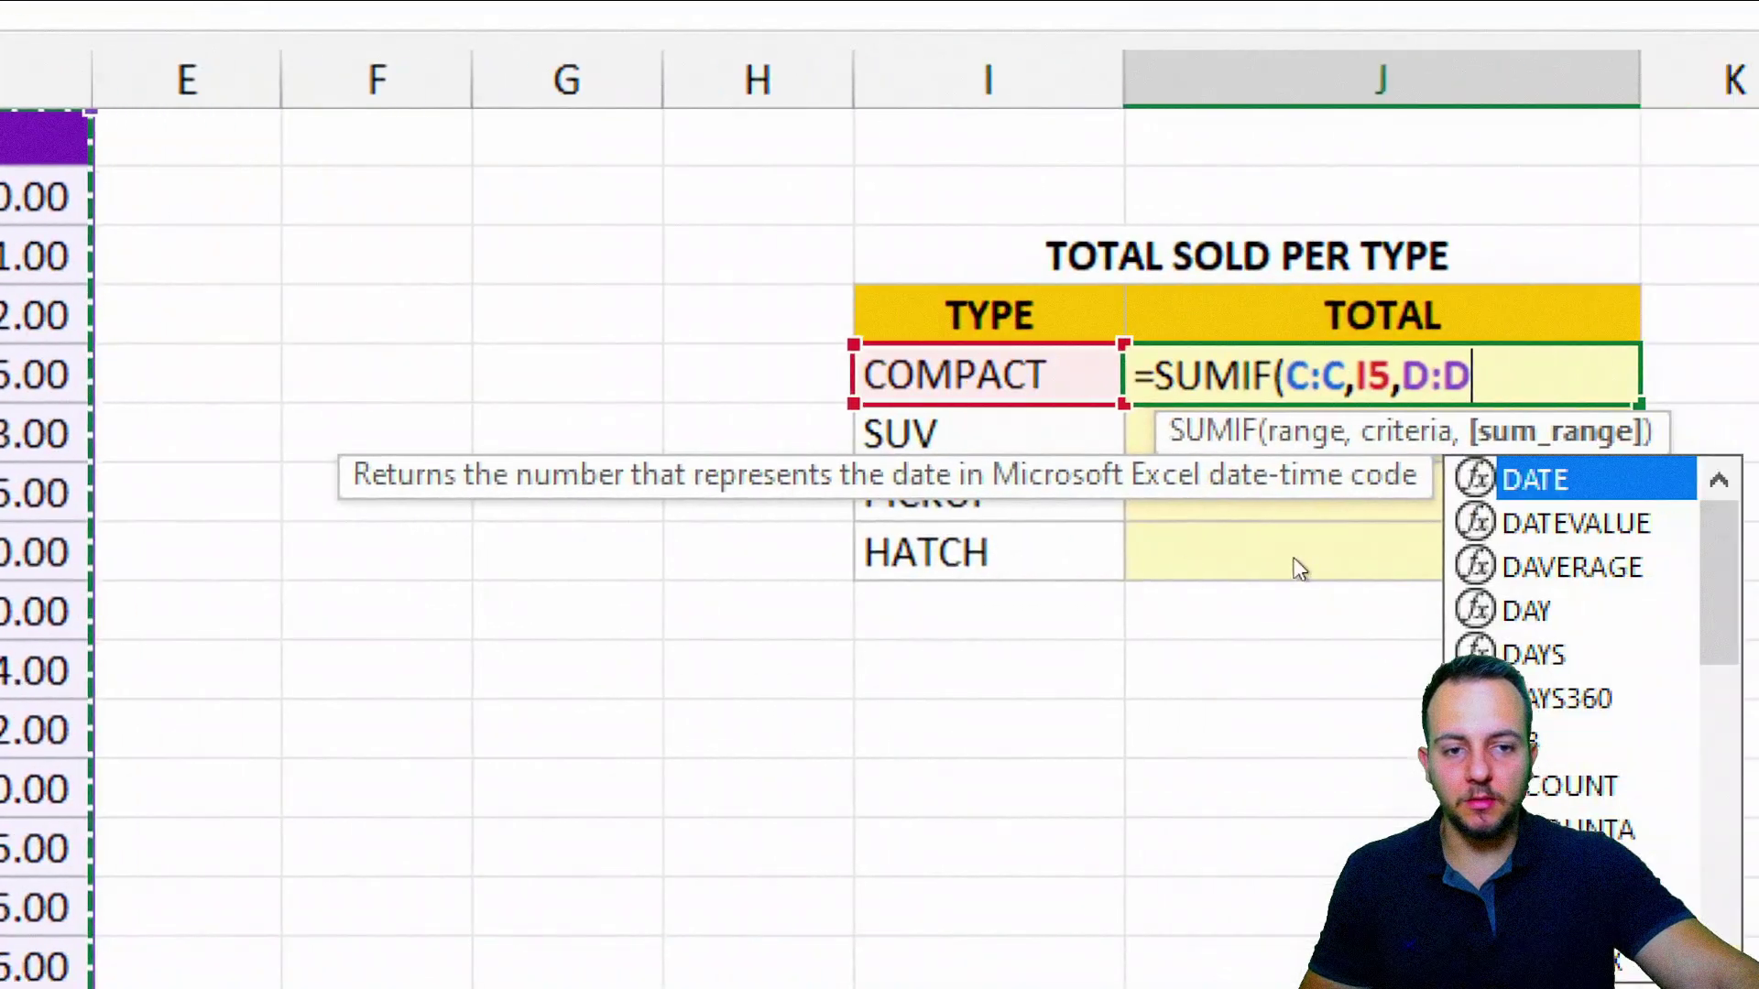
key("Return")
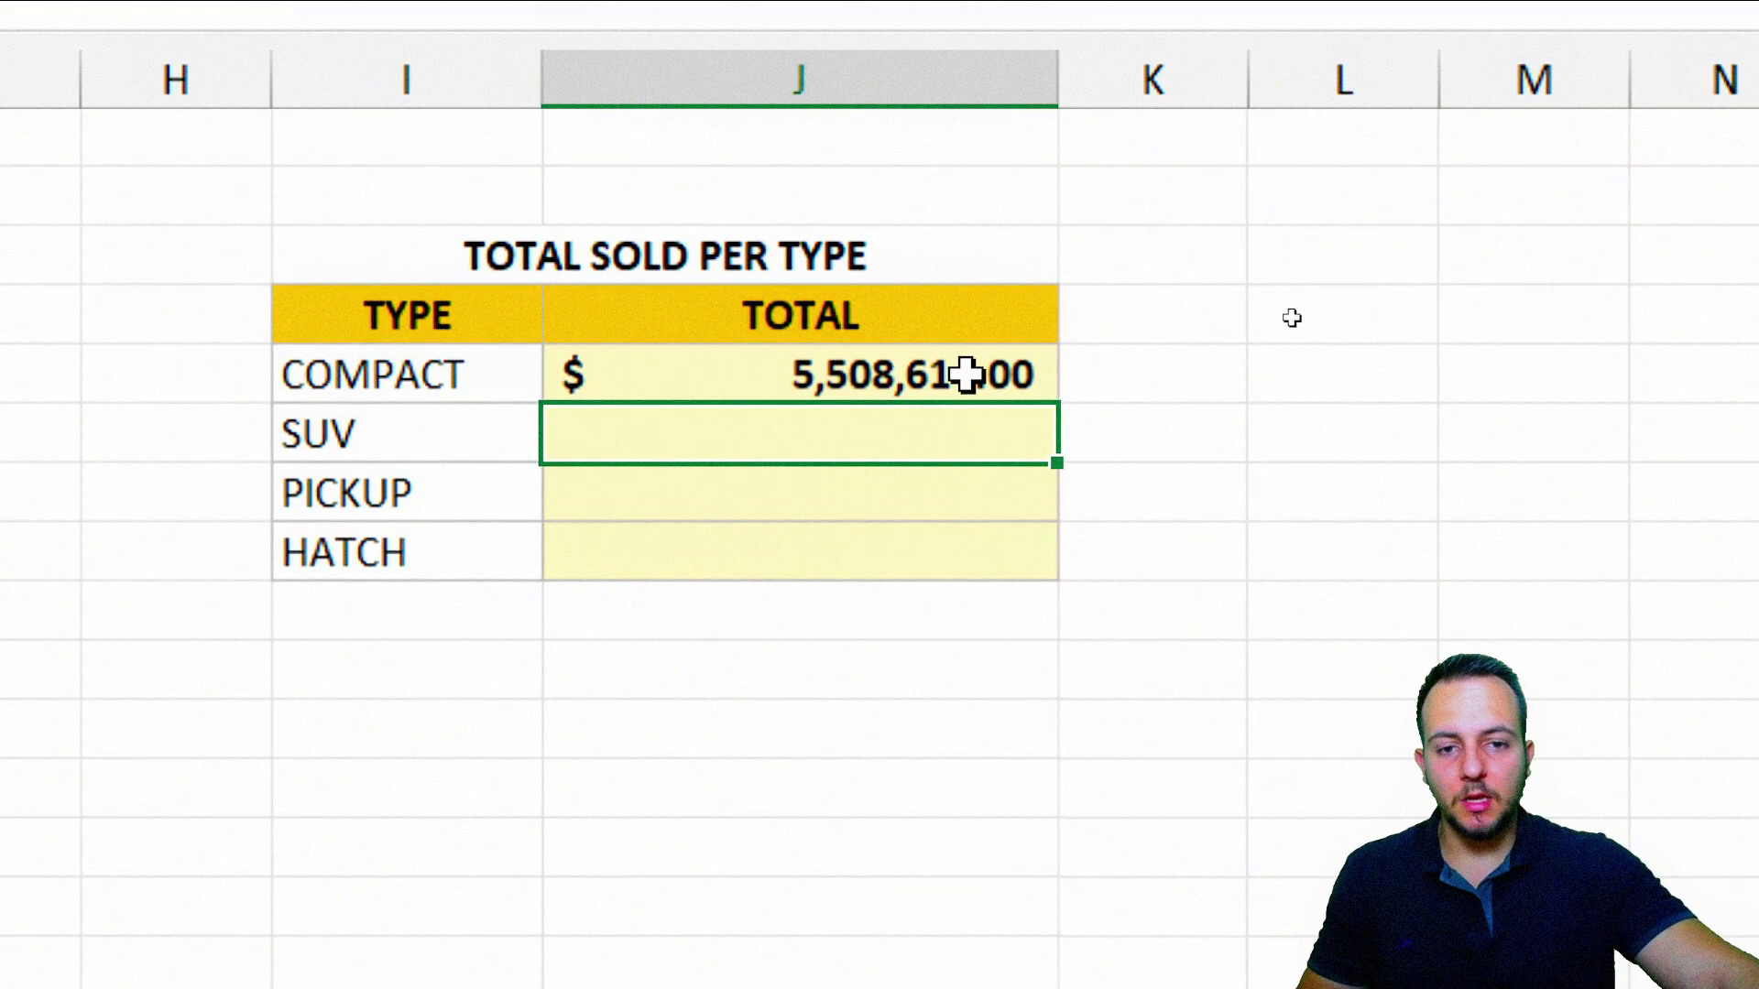
Copy the COMPACT SUMIF down to give SUV $5,236,030.00, PICKUP $4,629,067.00 and HATCH $5,367,379.00
scroll(1026, 718, "left", 5)
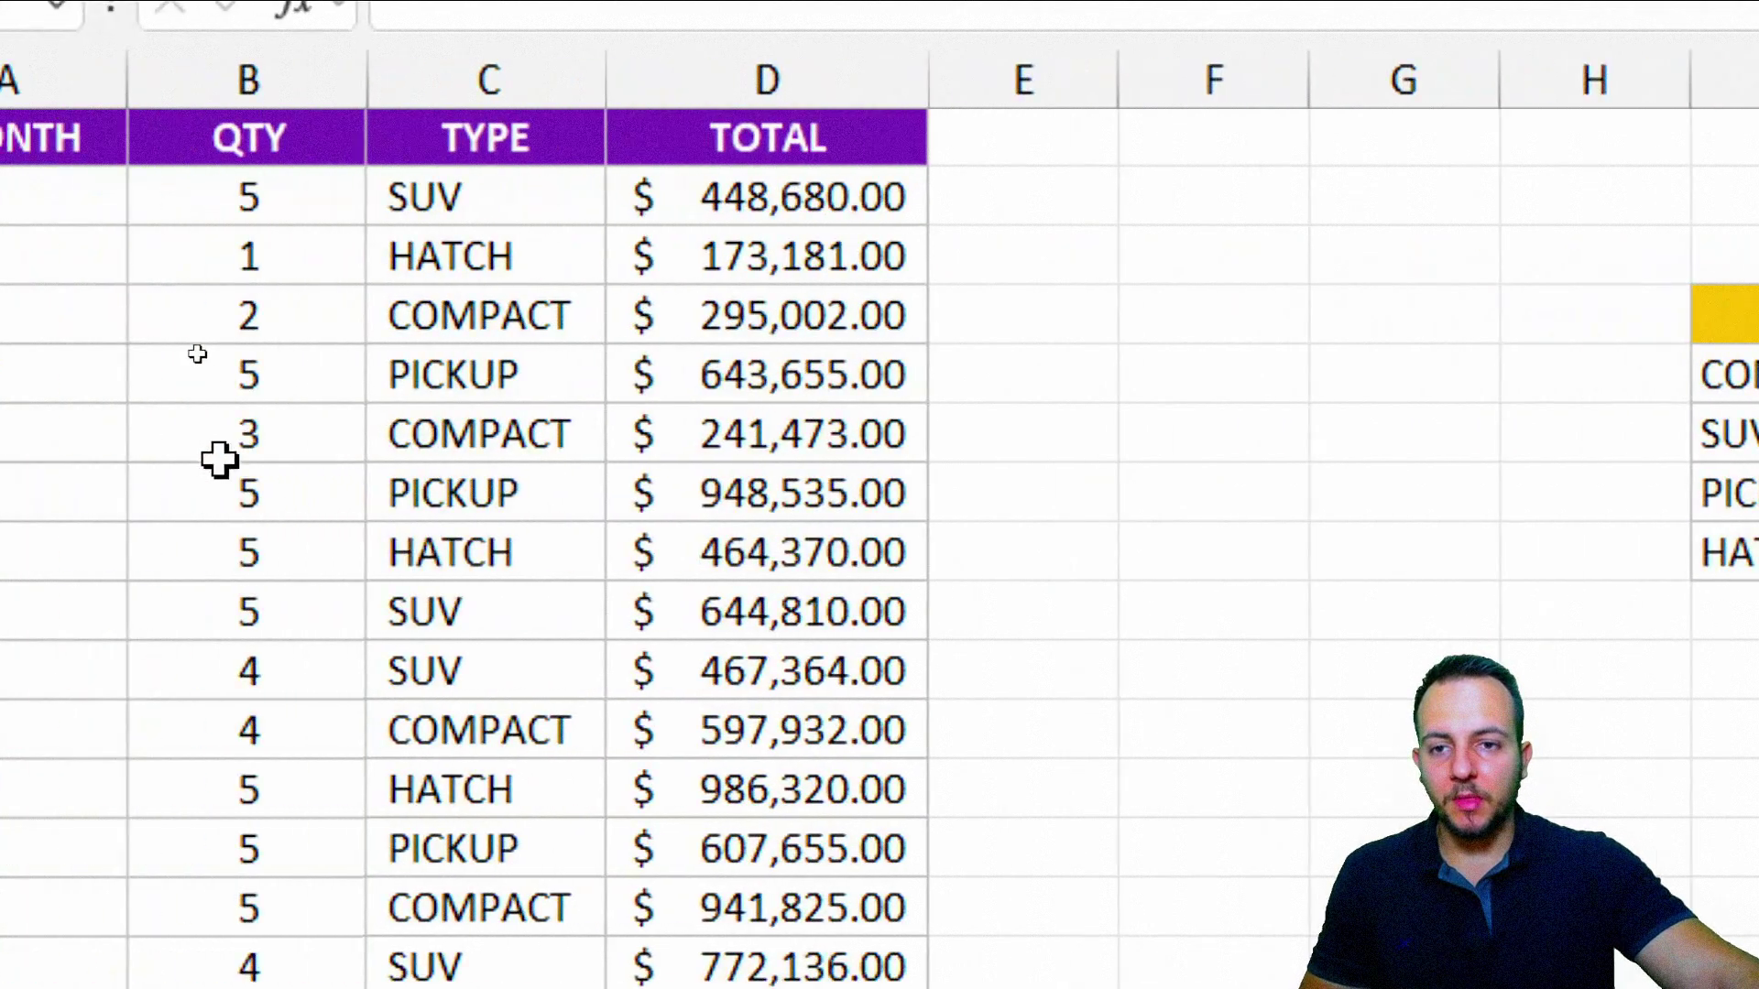
left_click(530, 114)
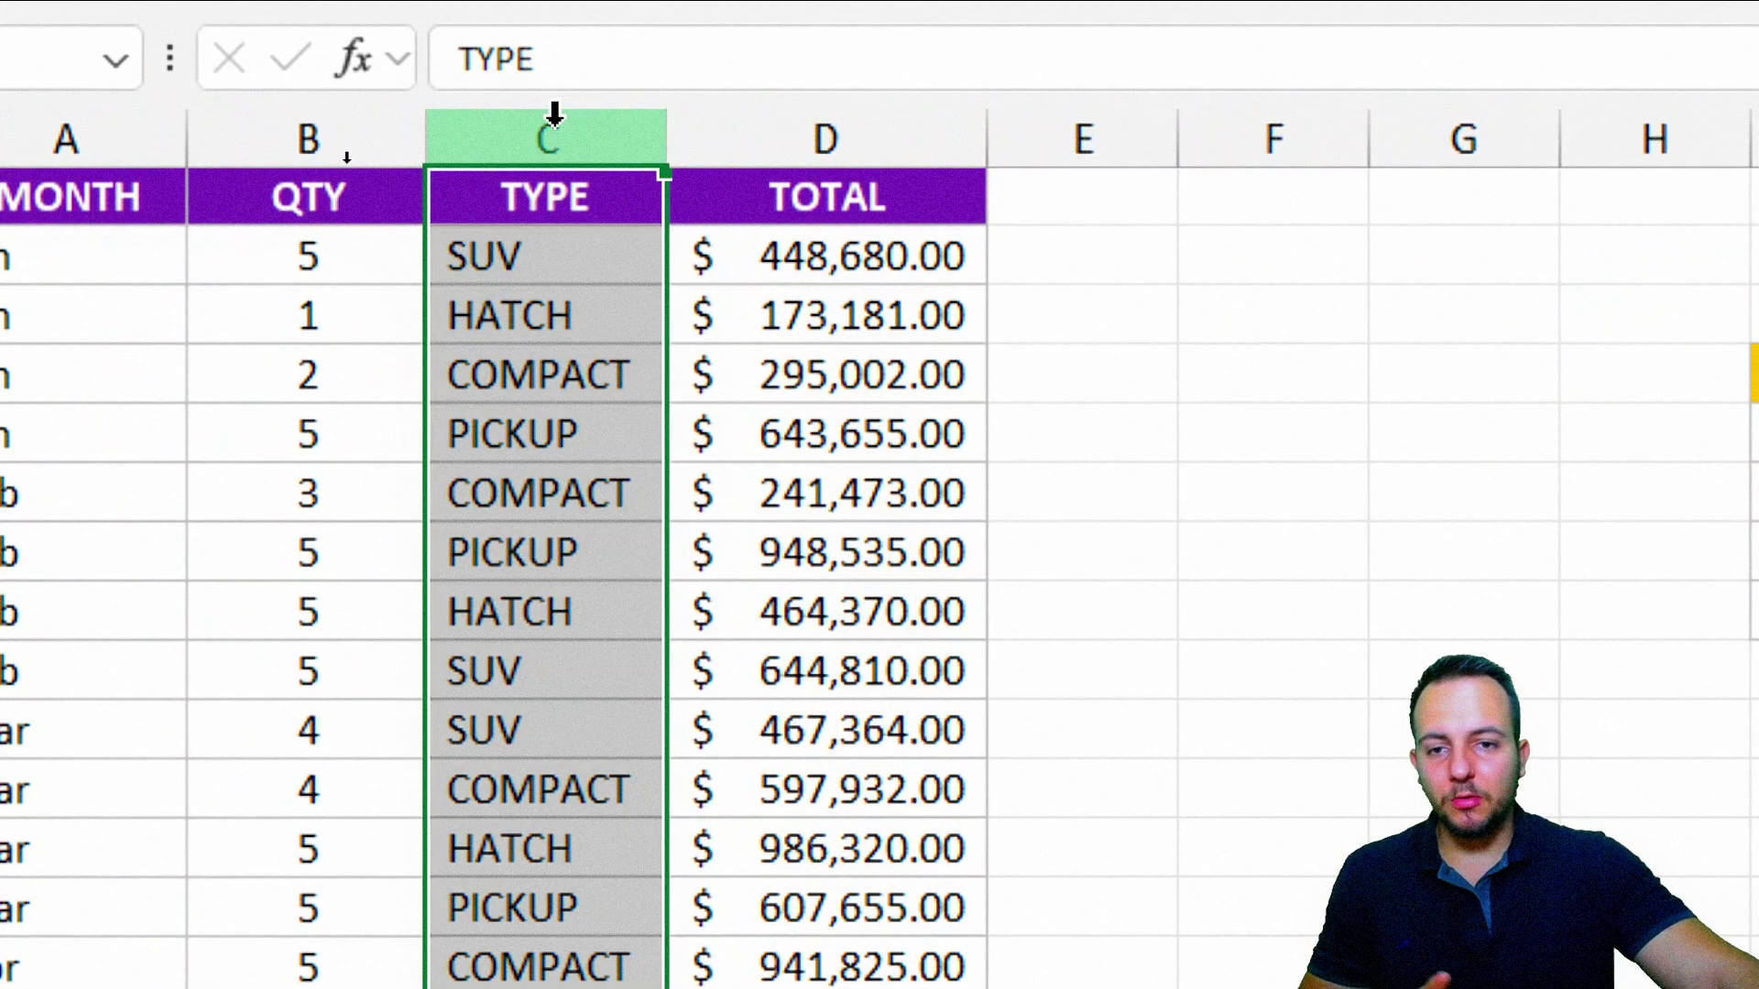
left_click(839, 137)
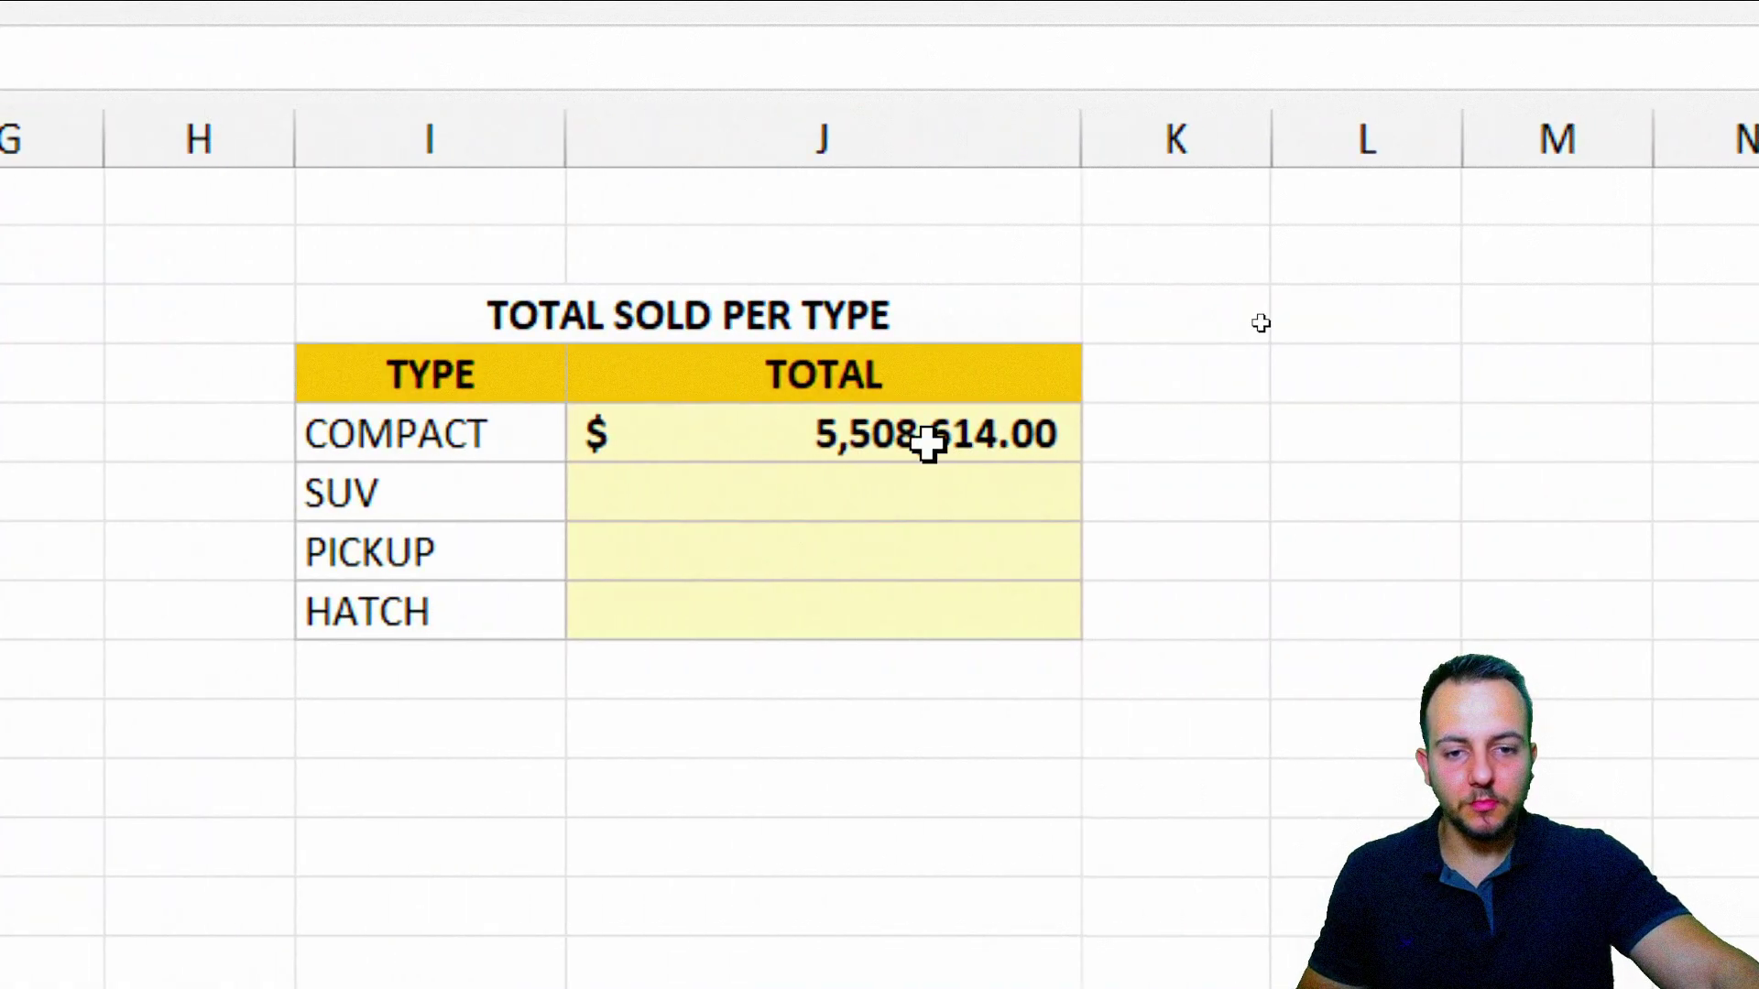
left_click(962, 438)
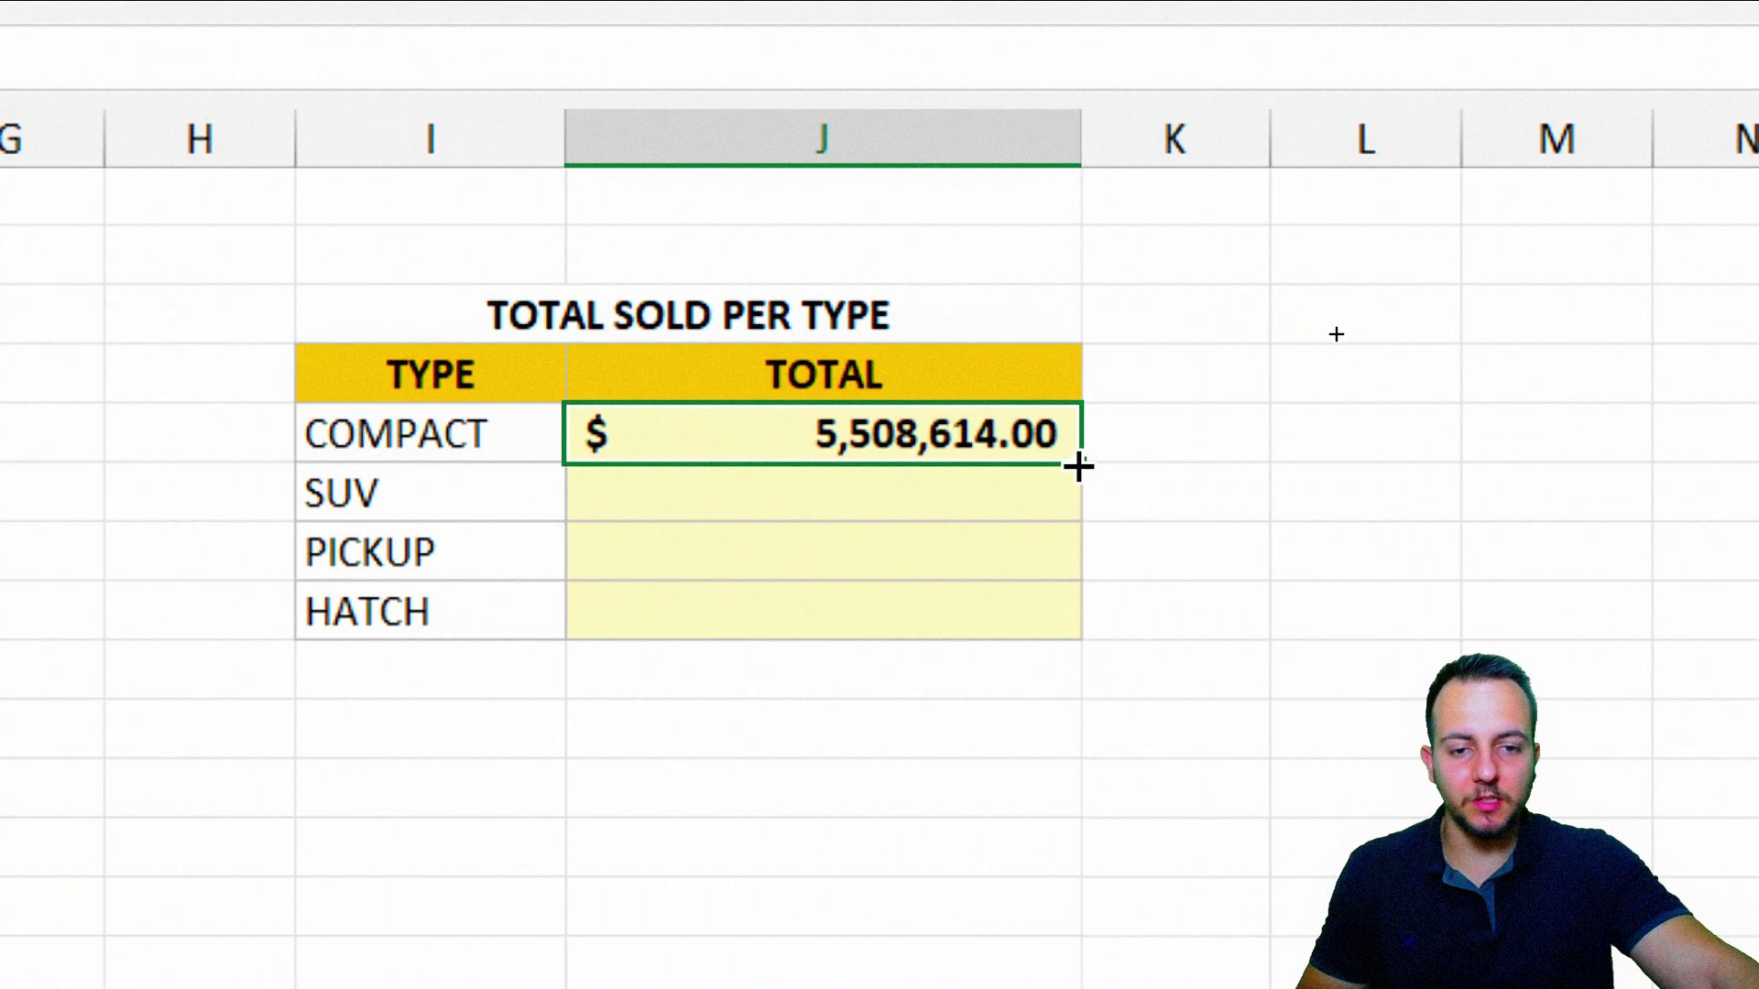
left_click_drag(1078, 467, 1076, 635)
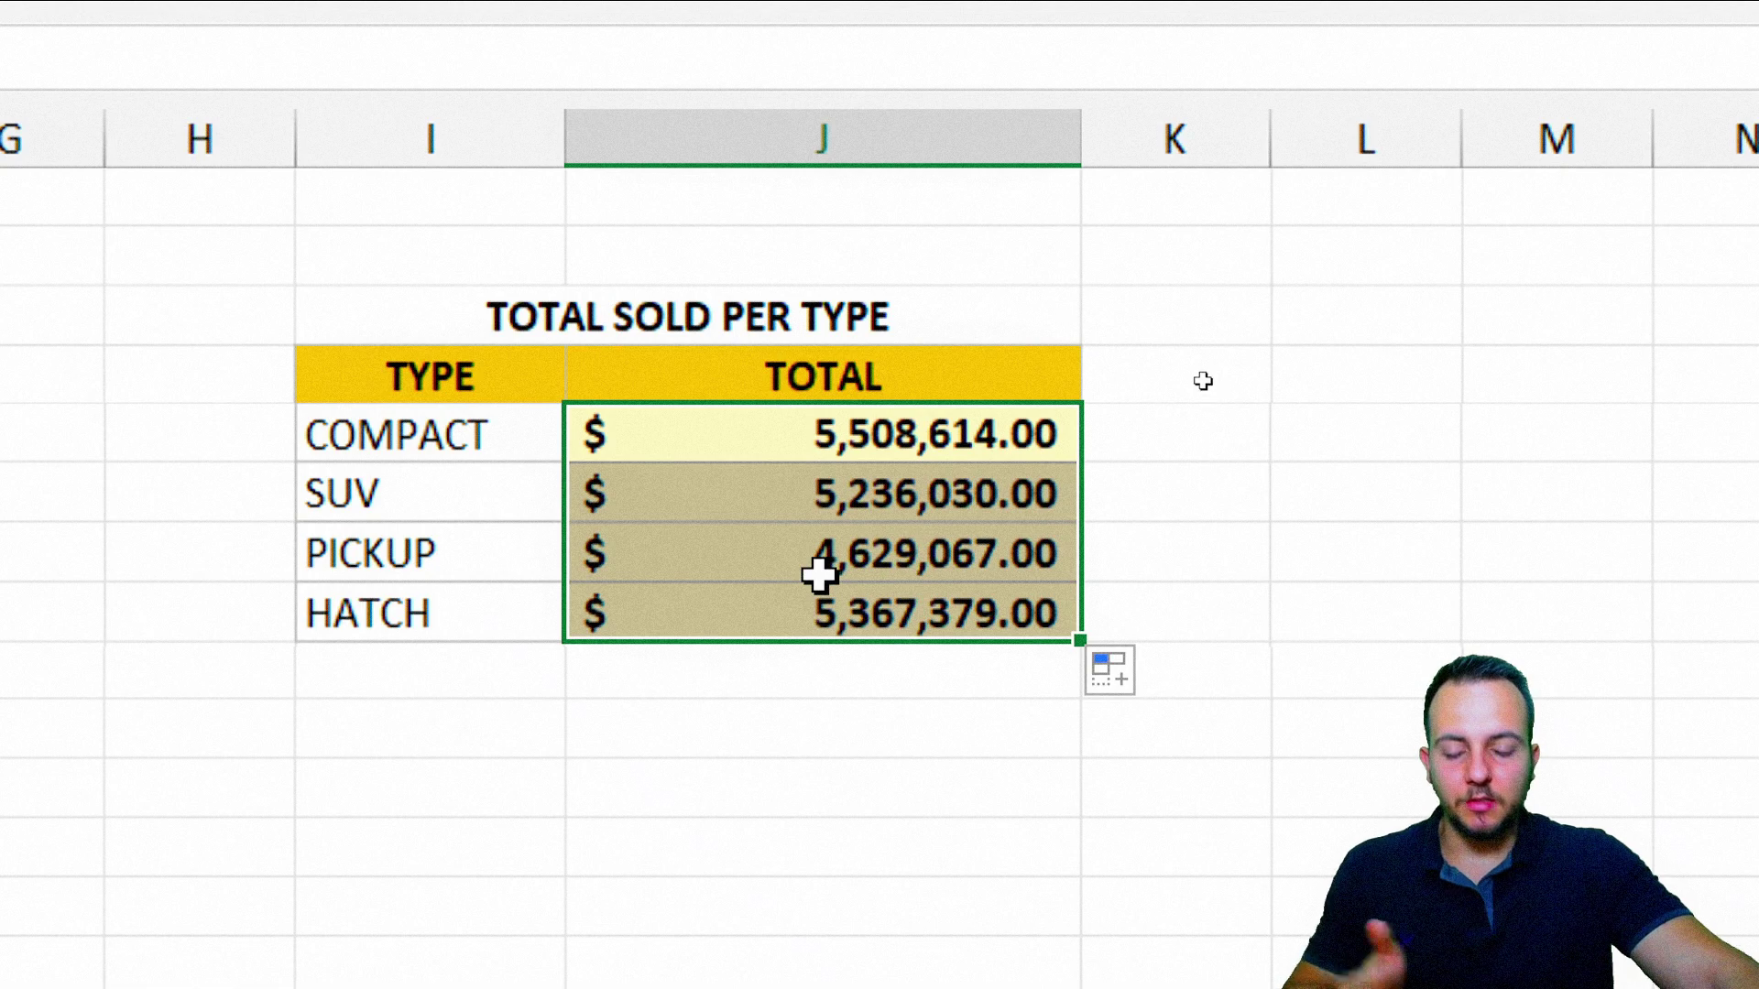
left_click(429, 385)
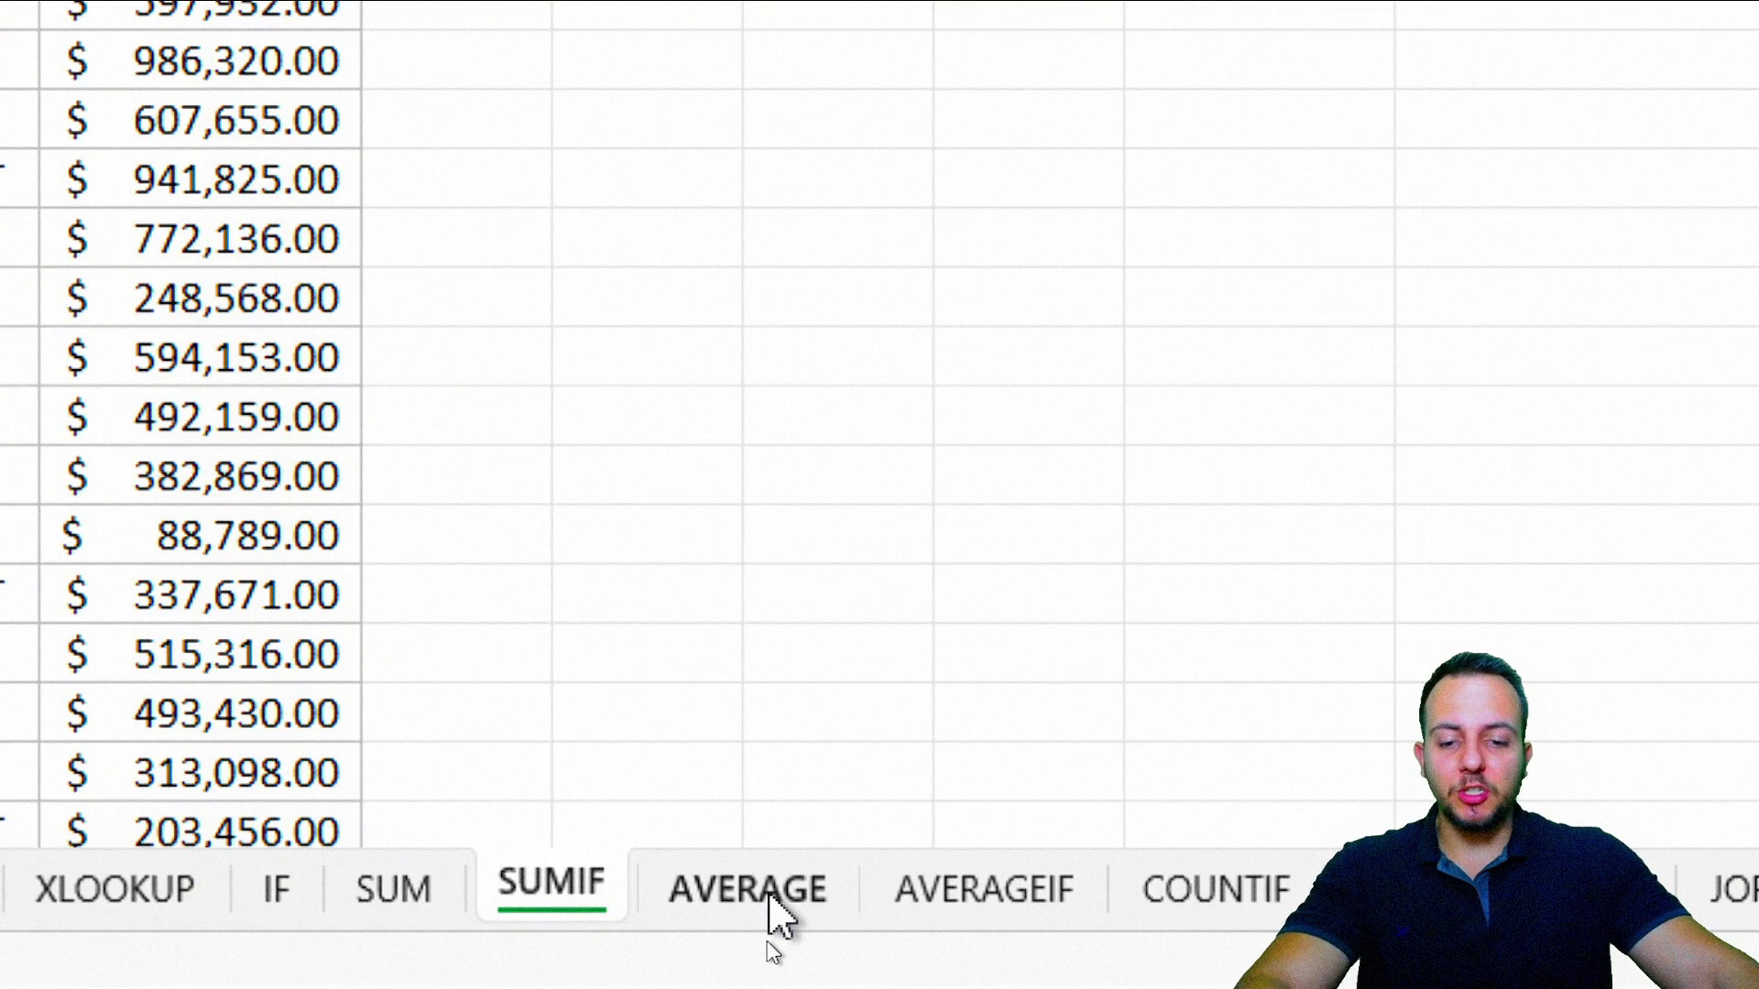
Switch to the AVERAGE sheet and review the month table's QUANTITY and TOTAL columns
left_click(767, 893)
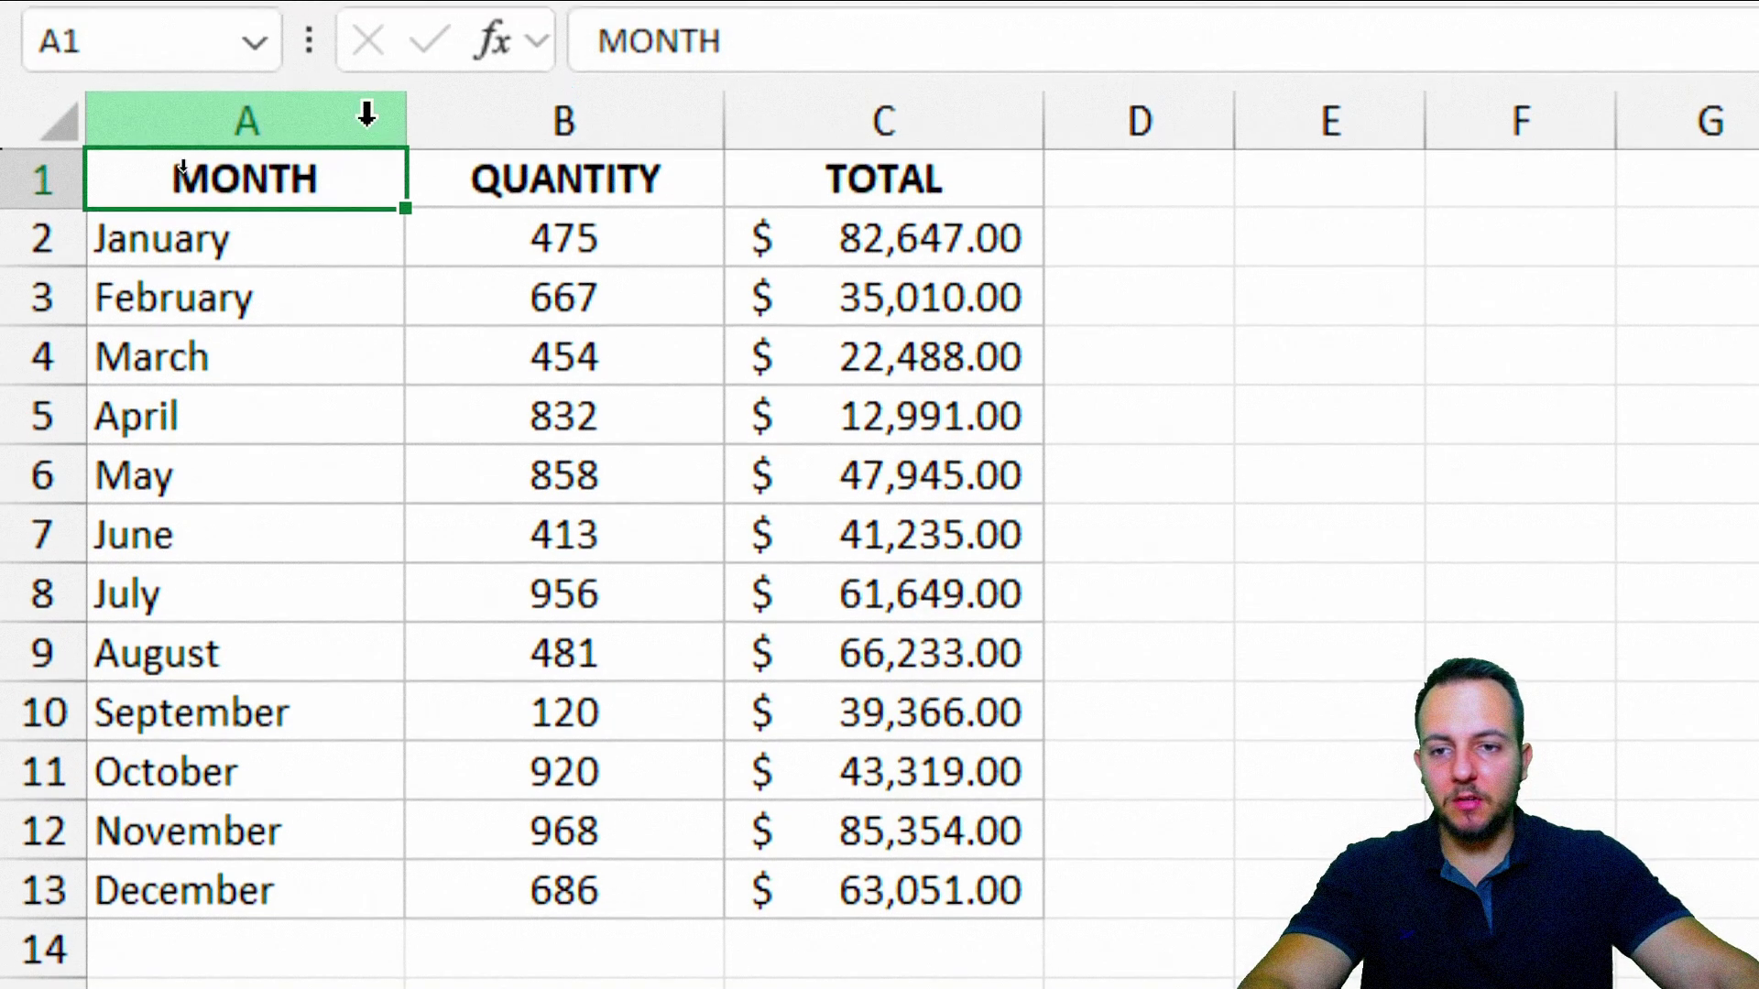
left_click_drag(366, 88, 828, 89)
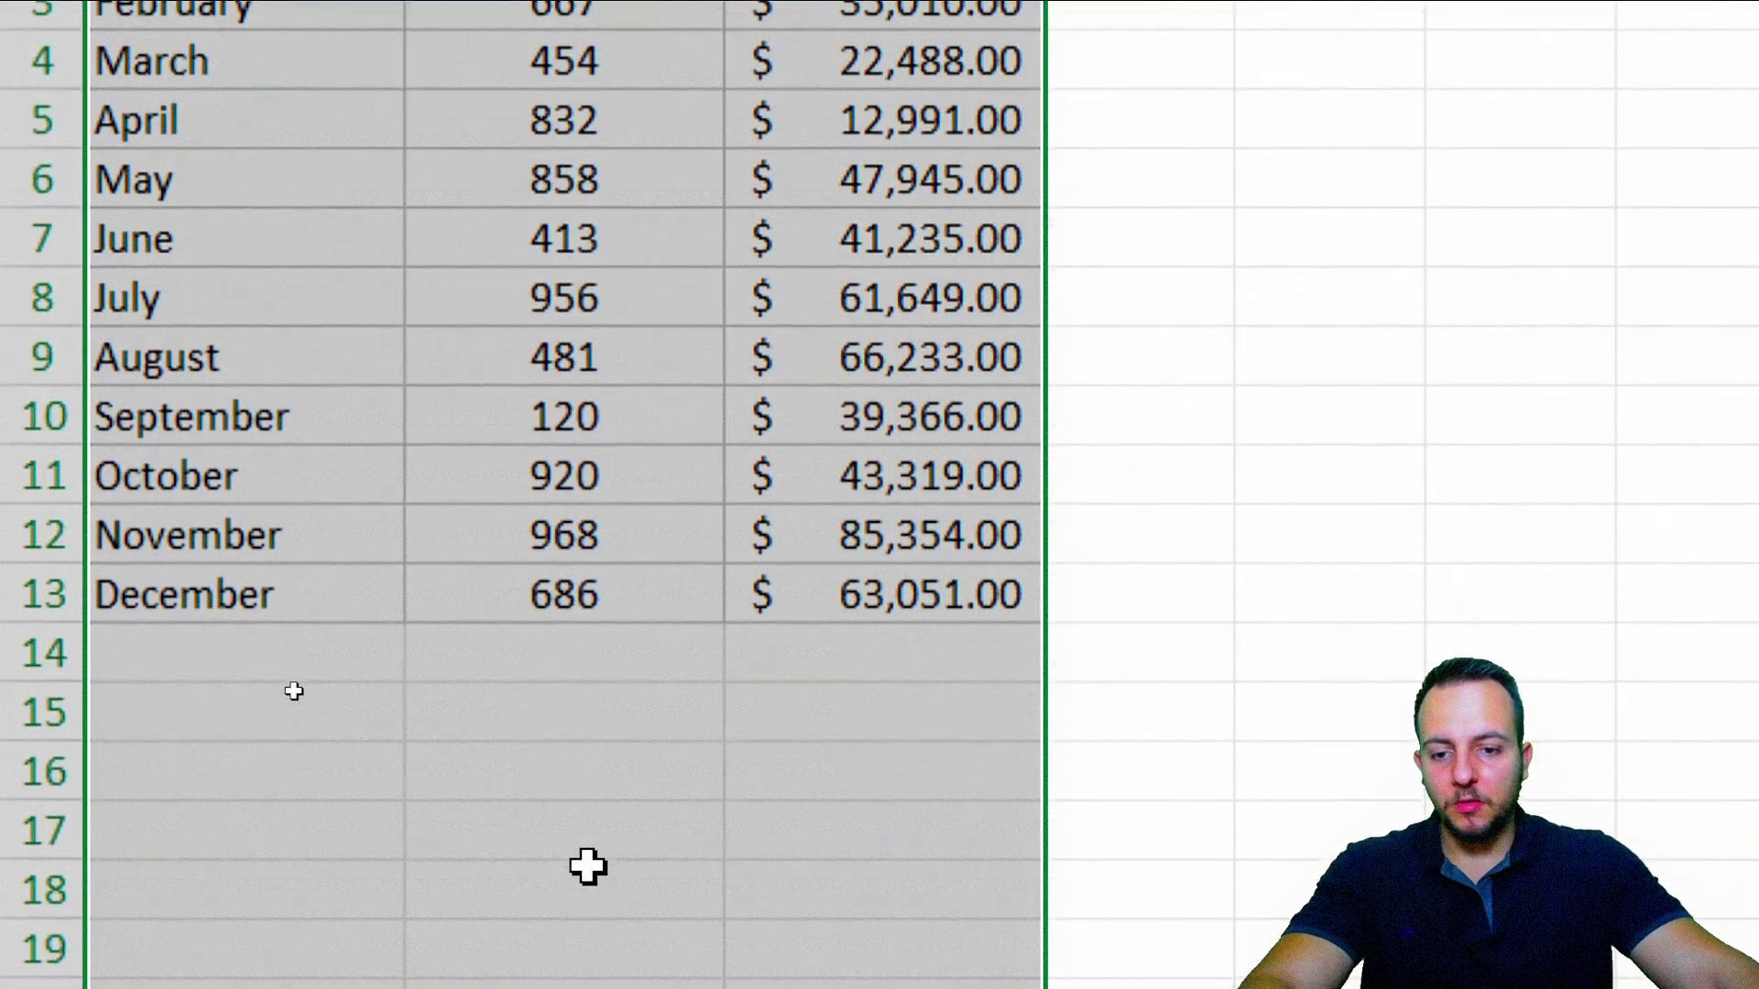
left_click(585, 753)
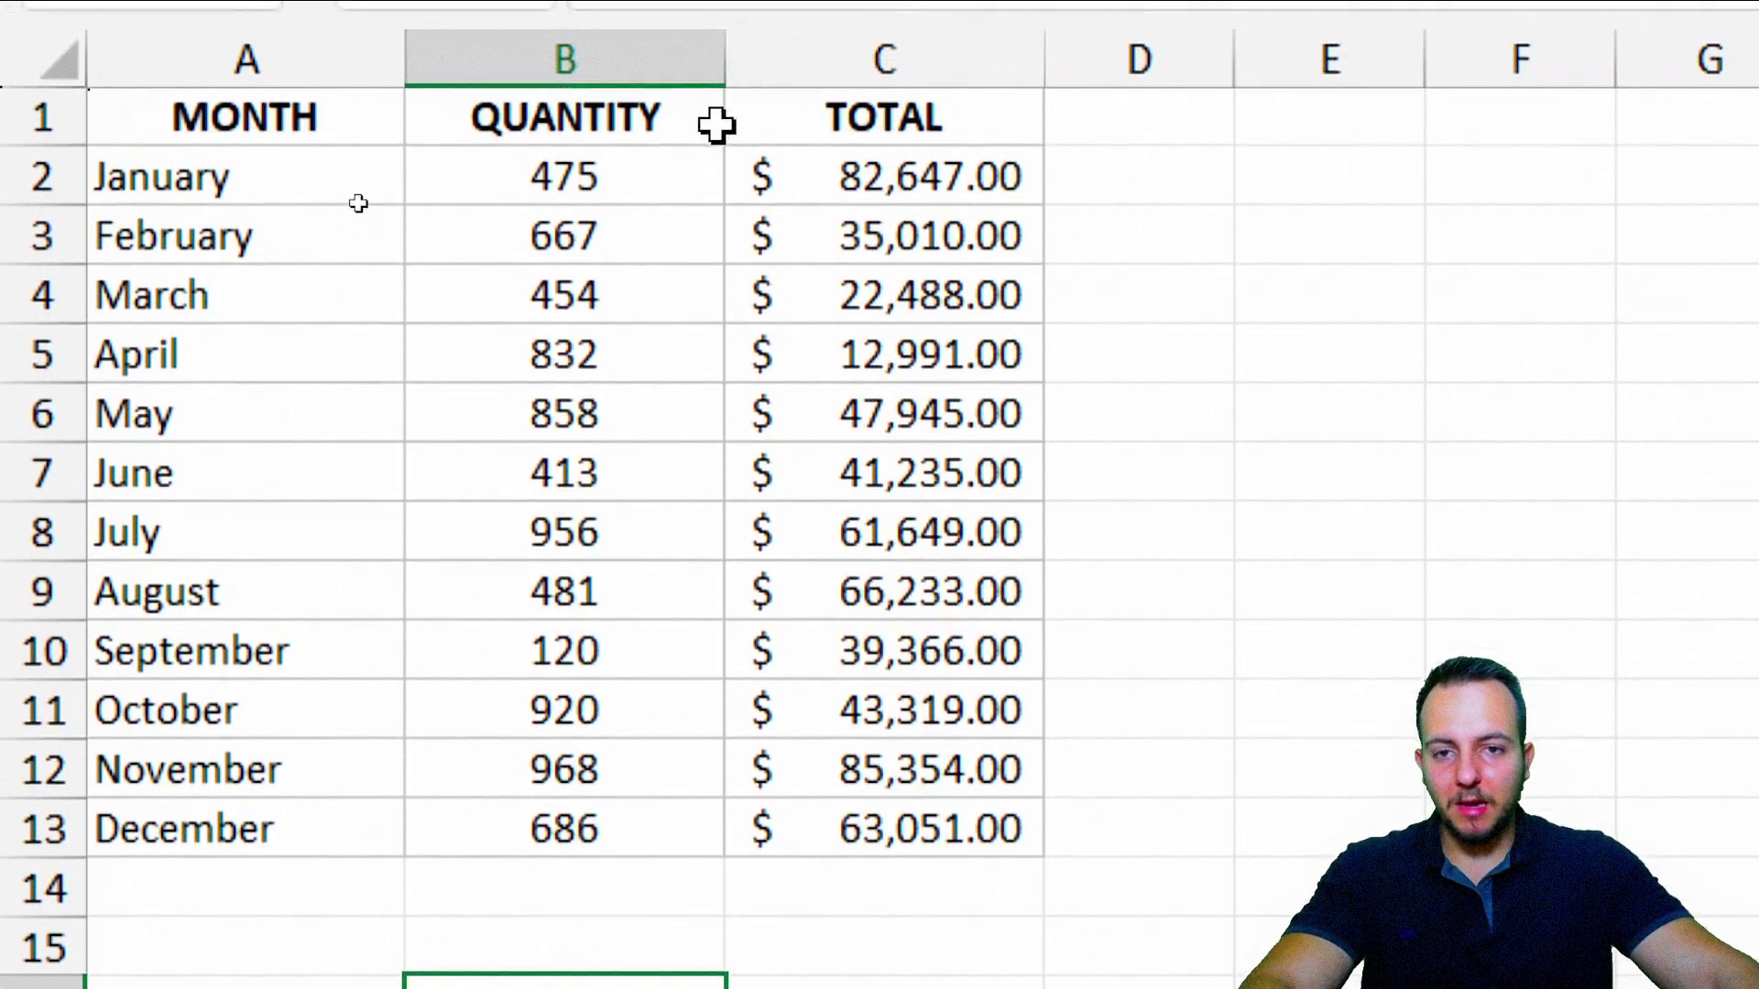
left_click(609, 58)
left_click(765, 59)
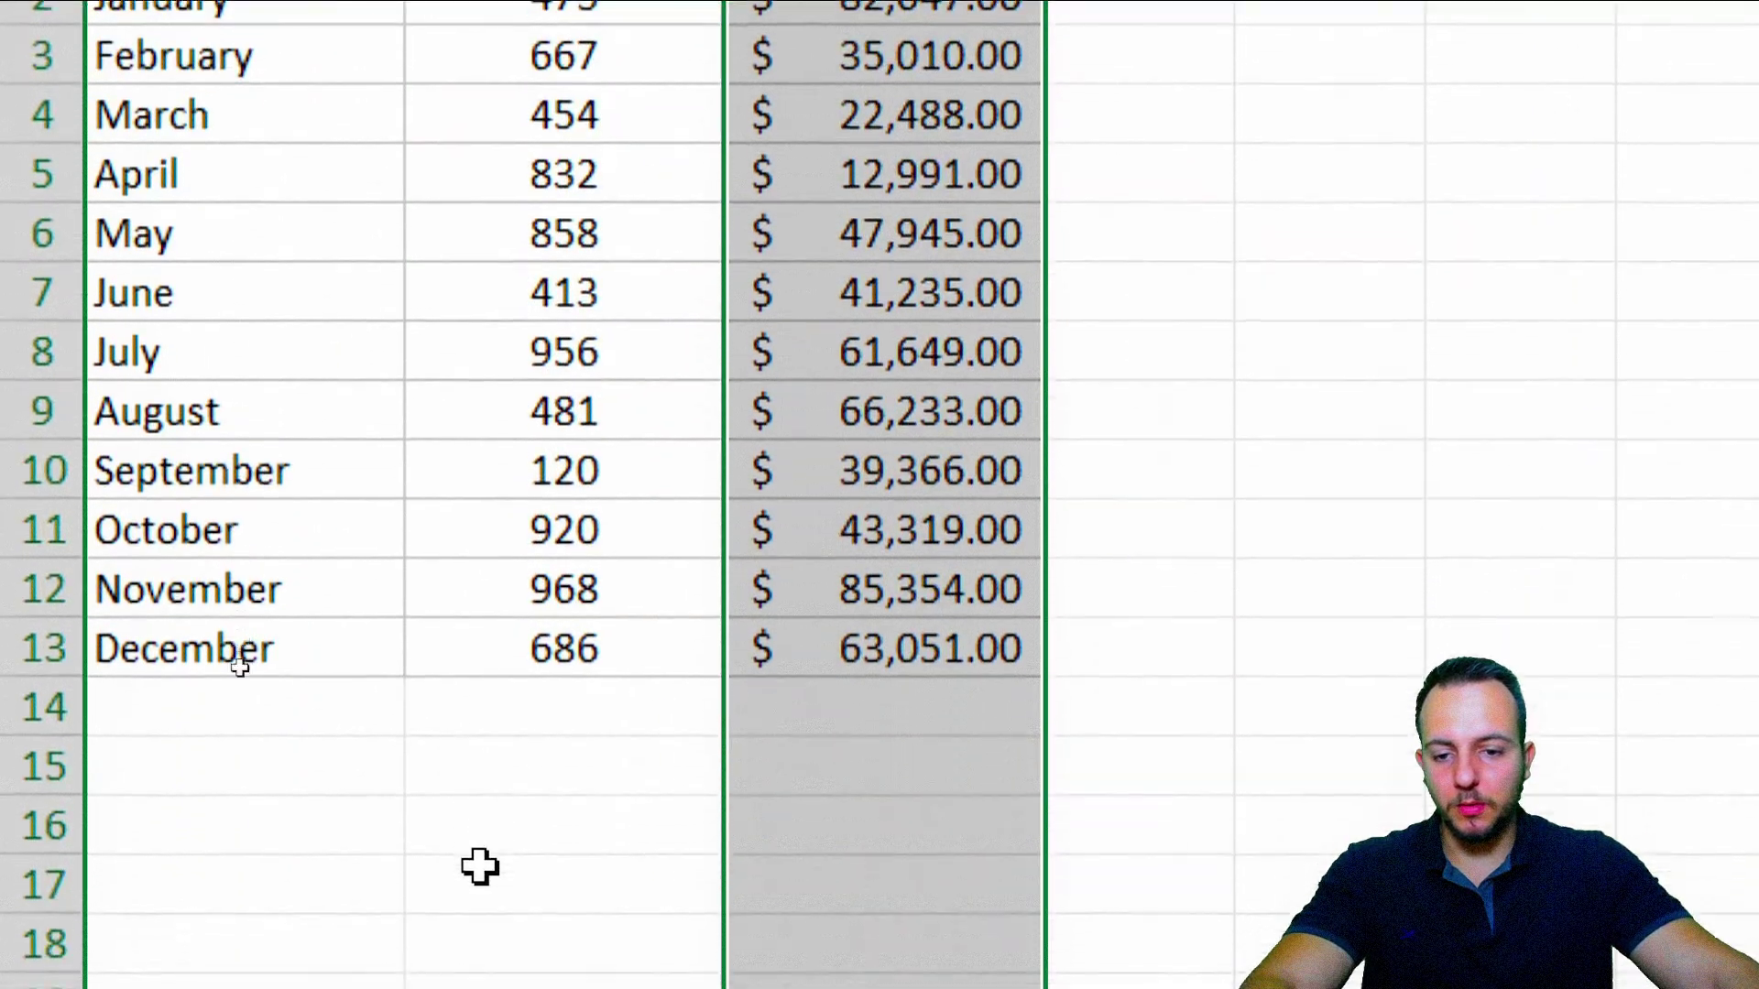
Enter =AVERAGE(B2:B13) in B16 to show 652.5
left_click(563, 824)
type("=ave")
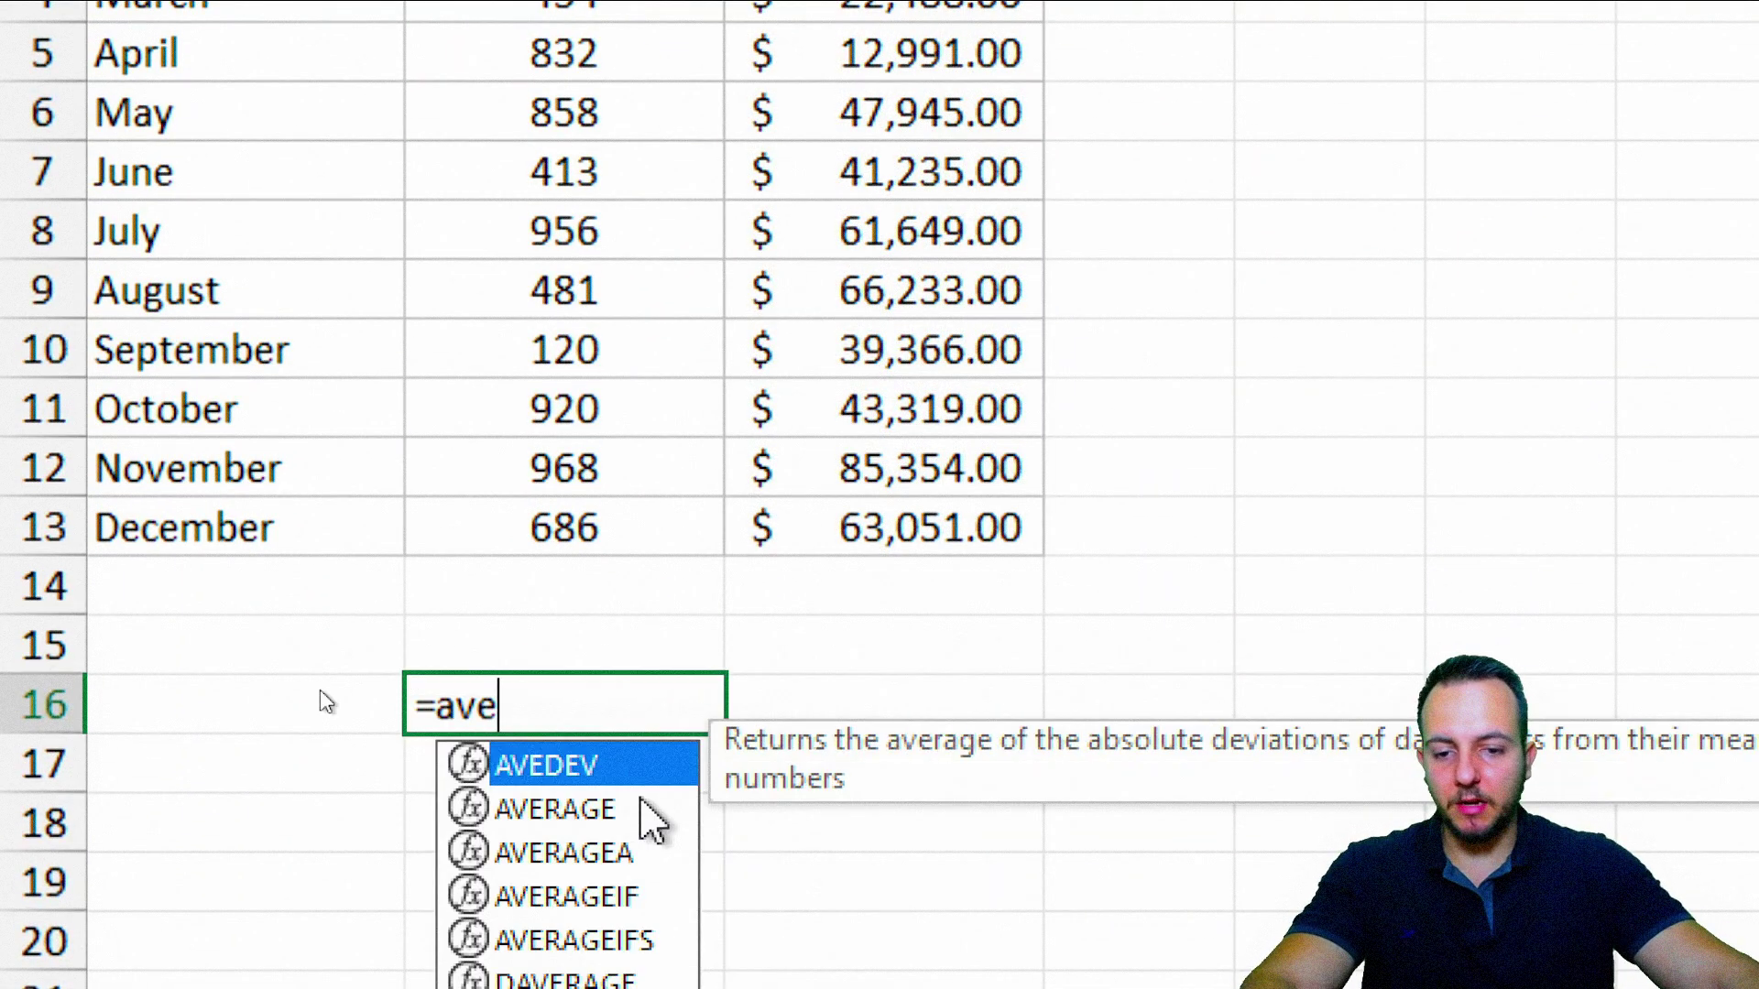
left_click(569, 824)
double_click(563, 824)
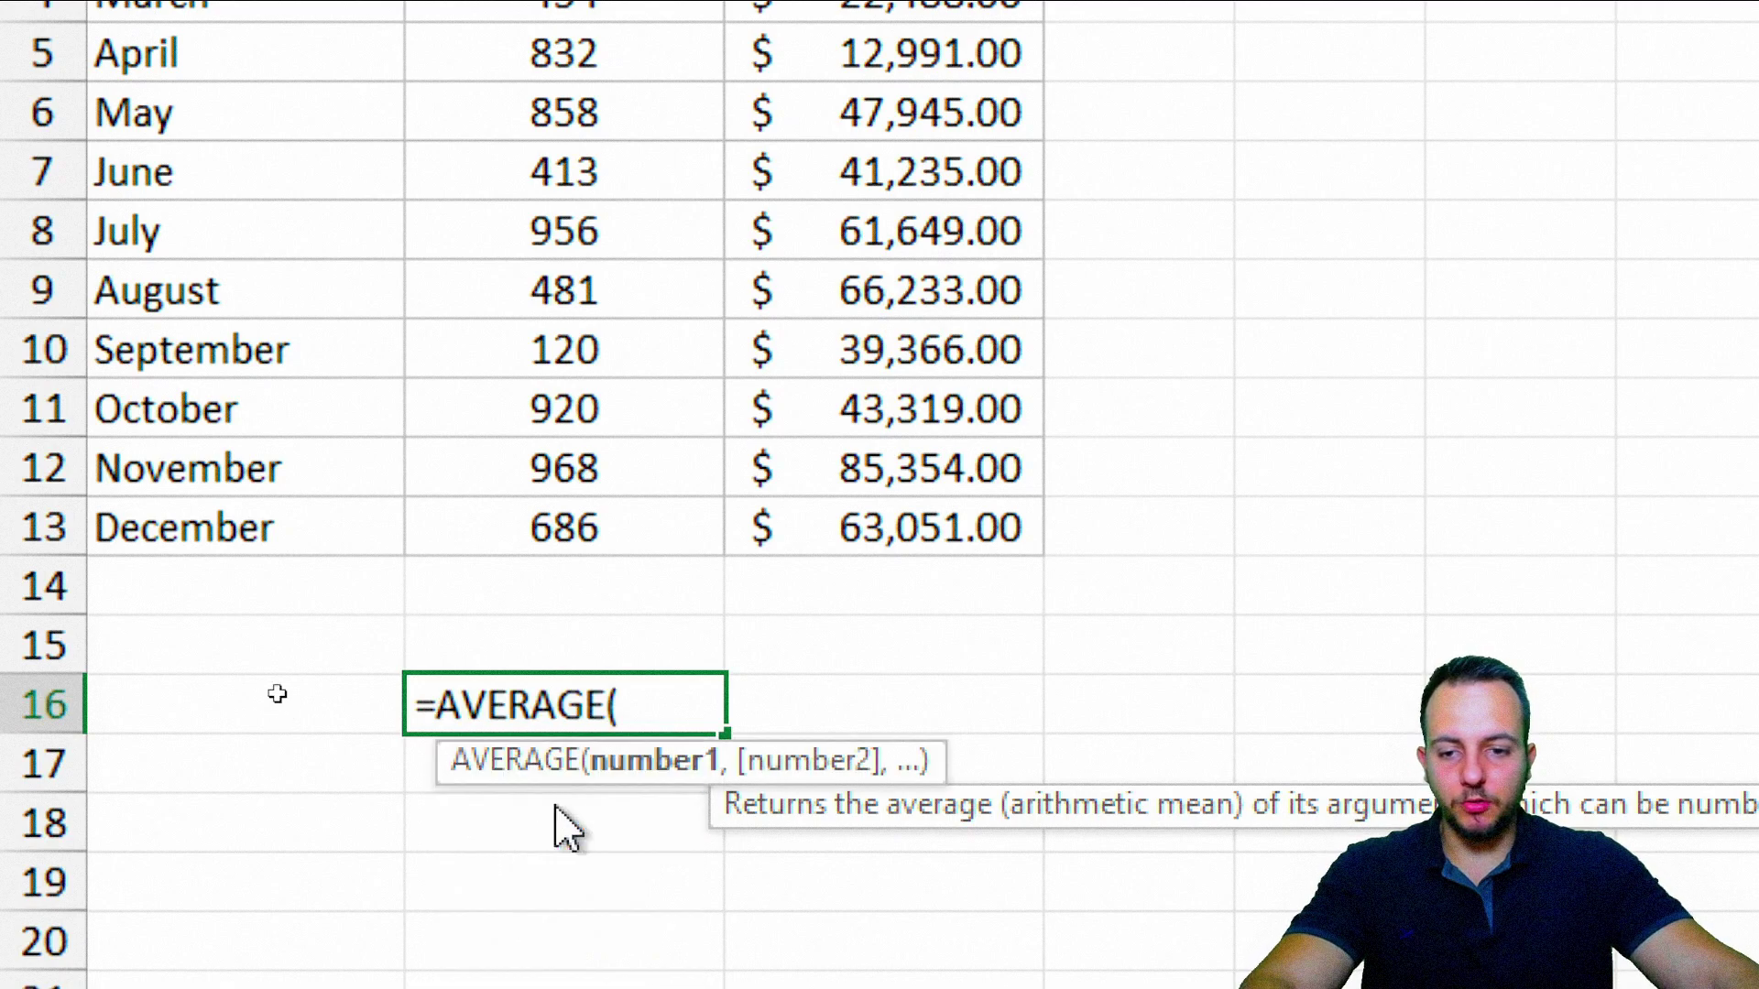
left_click_drag(636, 128, 541, 773)
scroll(550, 770, "down", 1)
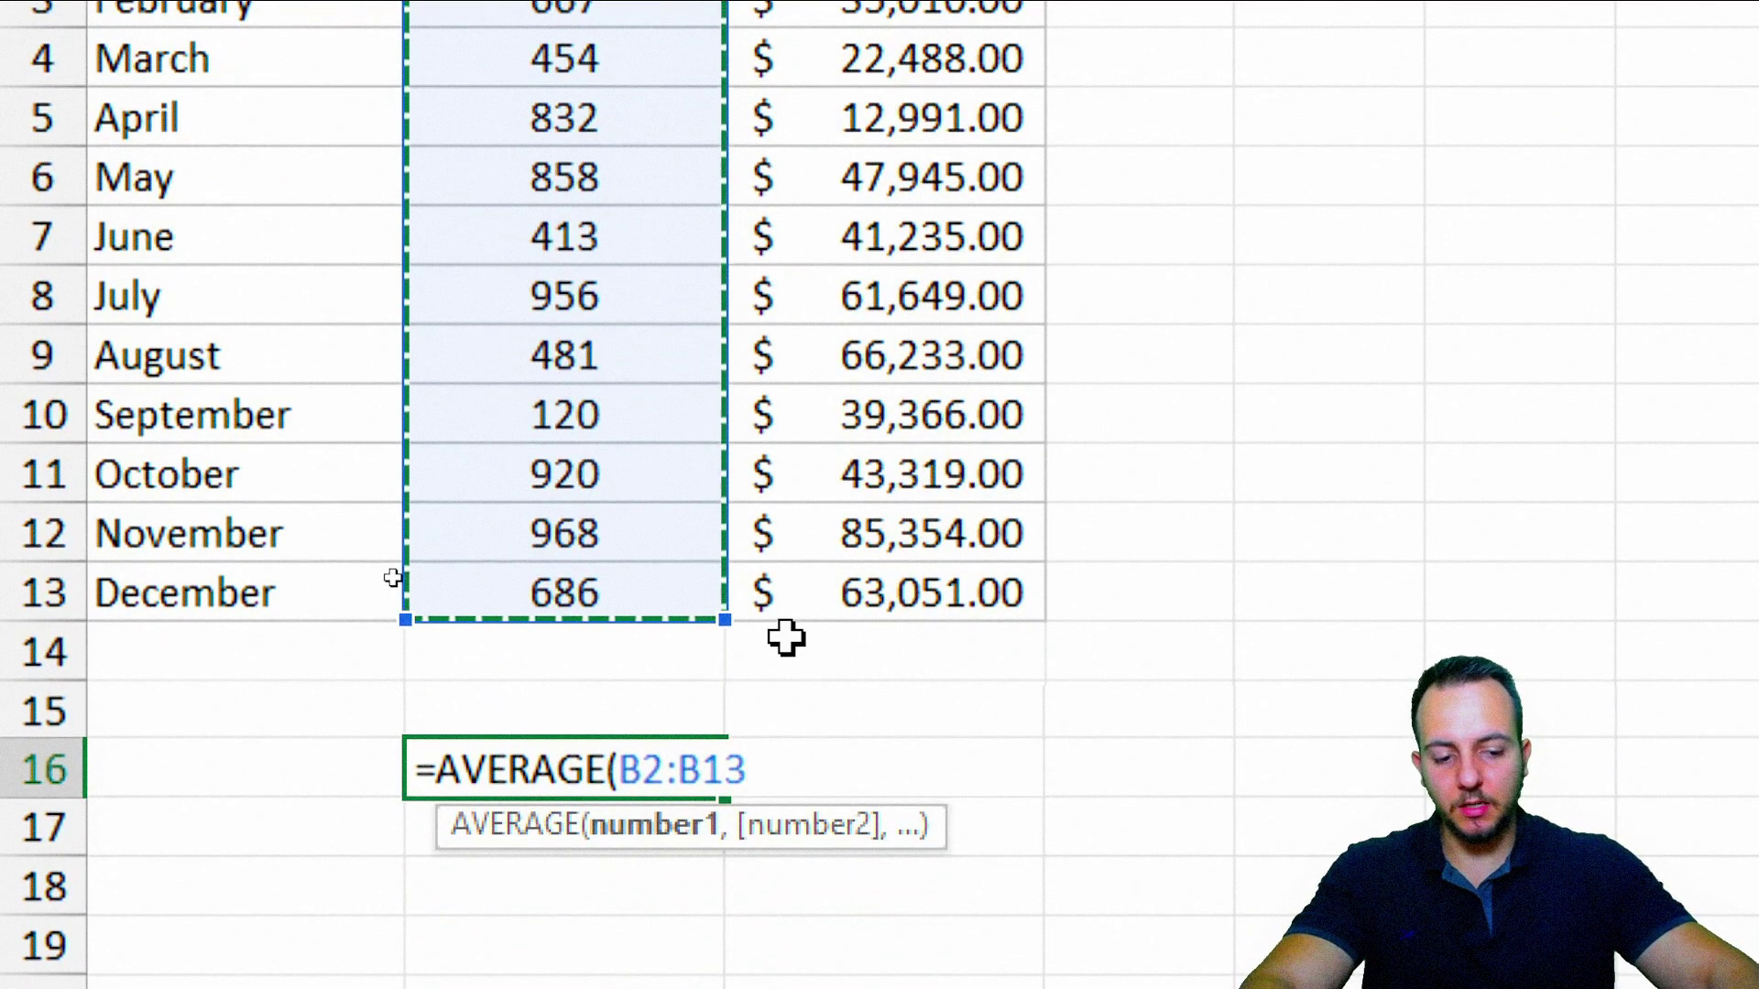
key("Return")
left_click(614, 768)
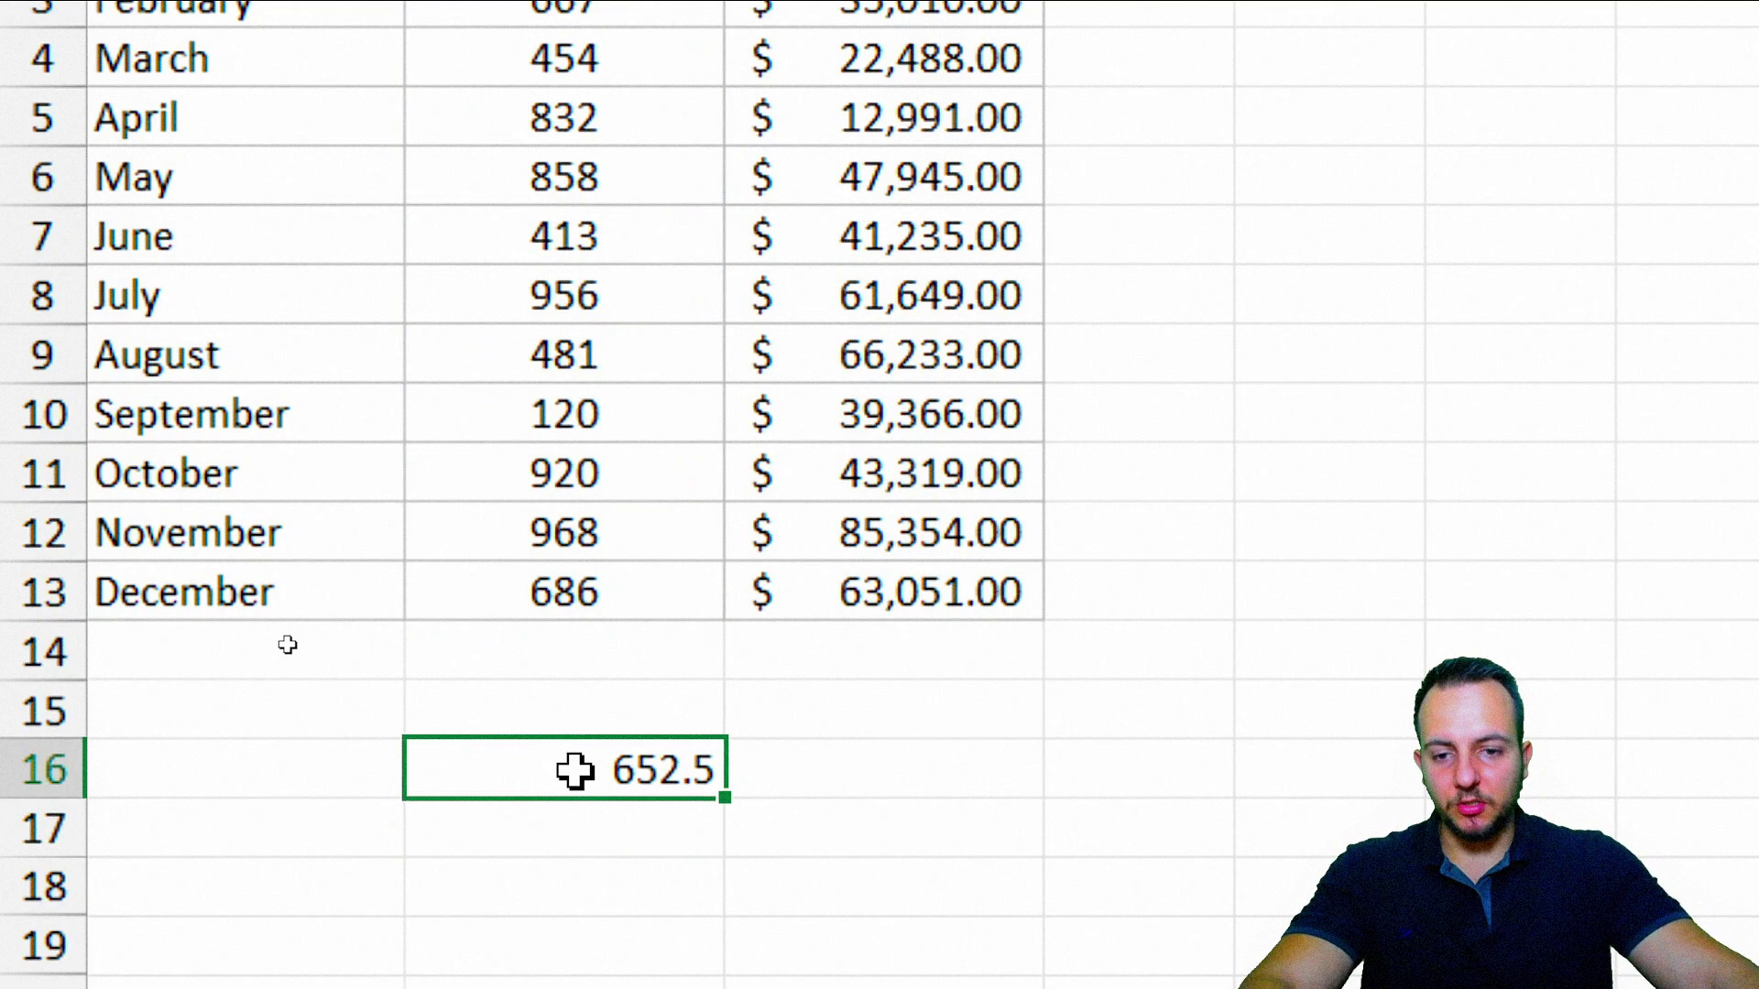
scroll(678, 211, "up", 2)
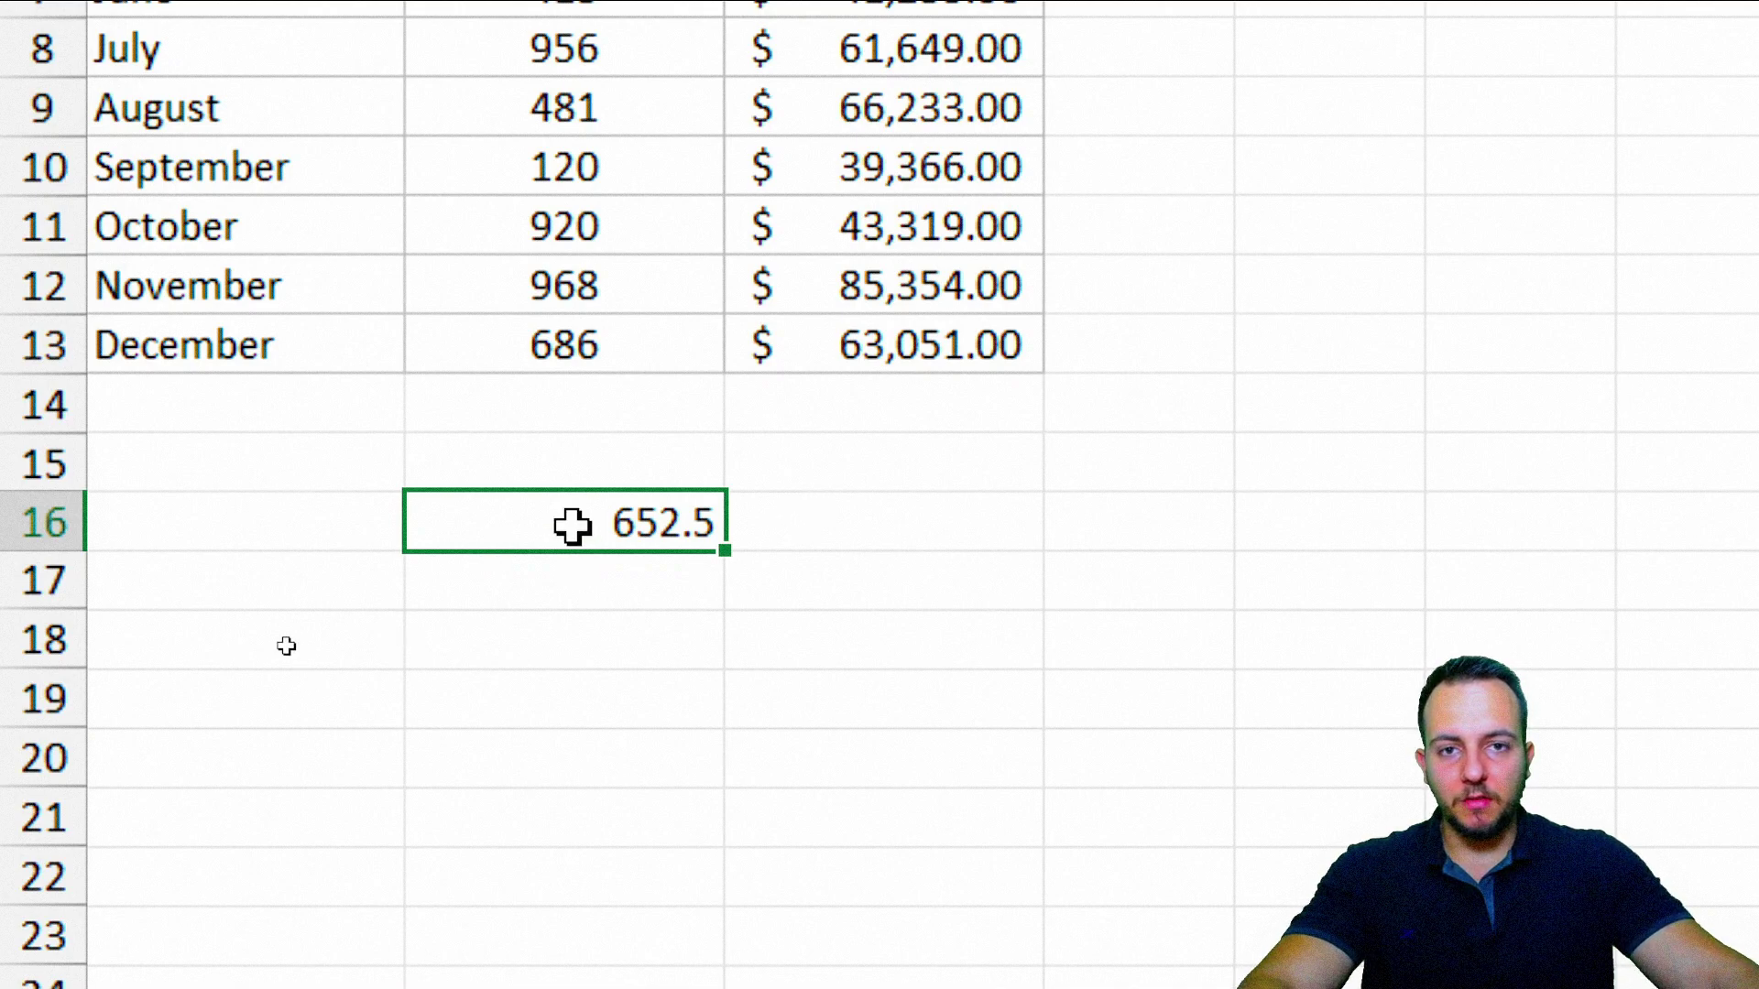
scroll(744, 126, "up", 2)
scroll(744, 126, "up", 1)
left_click(684, 129)
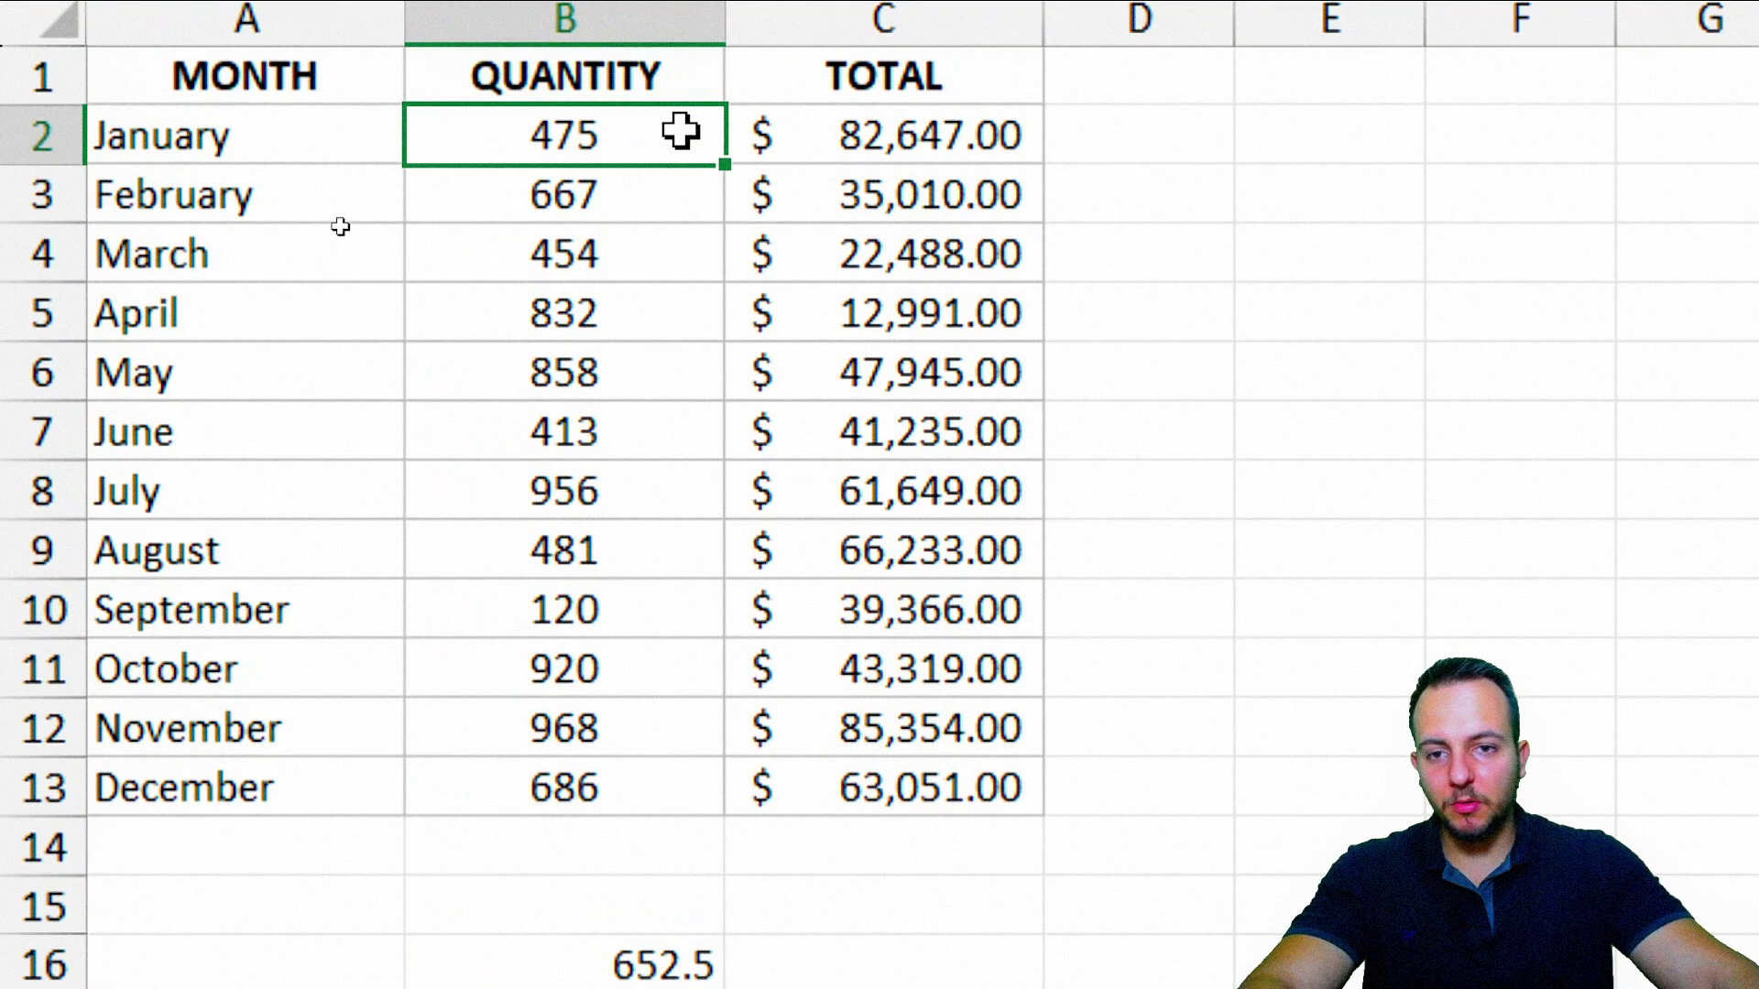
left_click(678, 780)
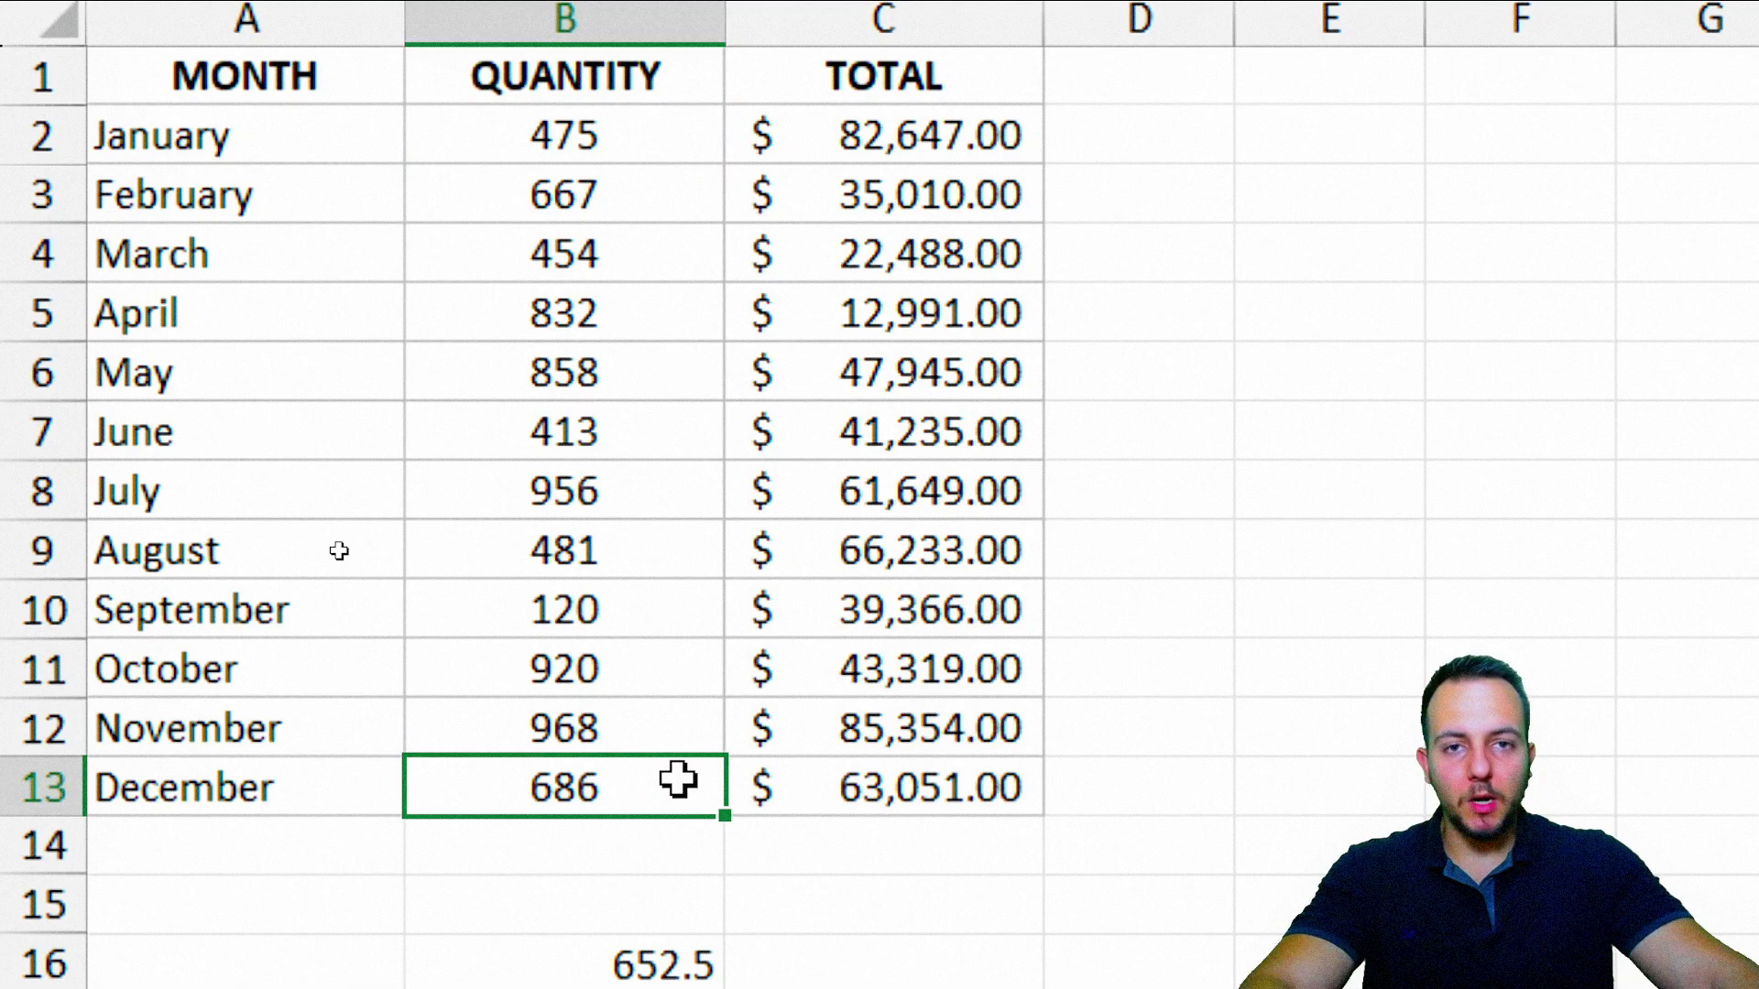
left_click_drag(648, 126, 591, 815)
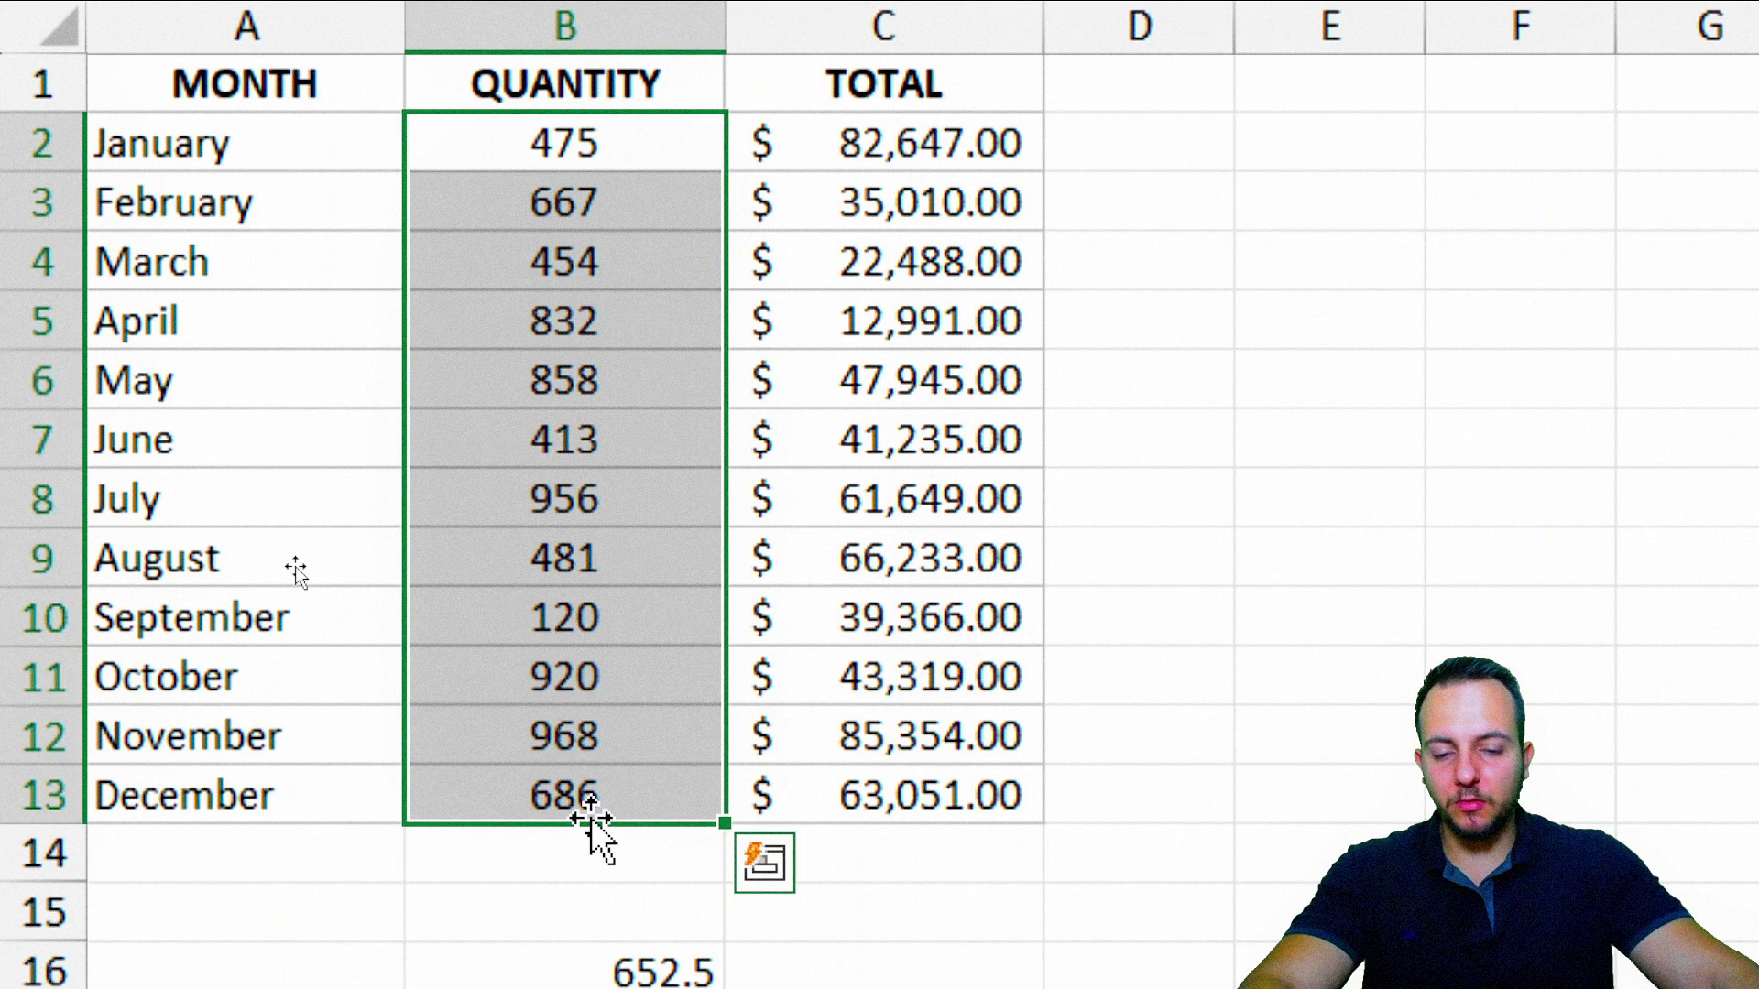
scroll(623, 825, "down", 1)
left_click(618, 733)
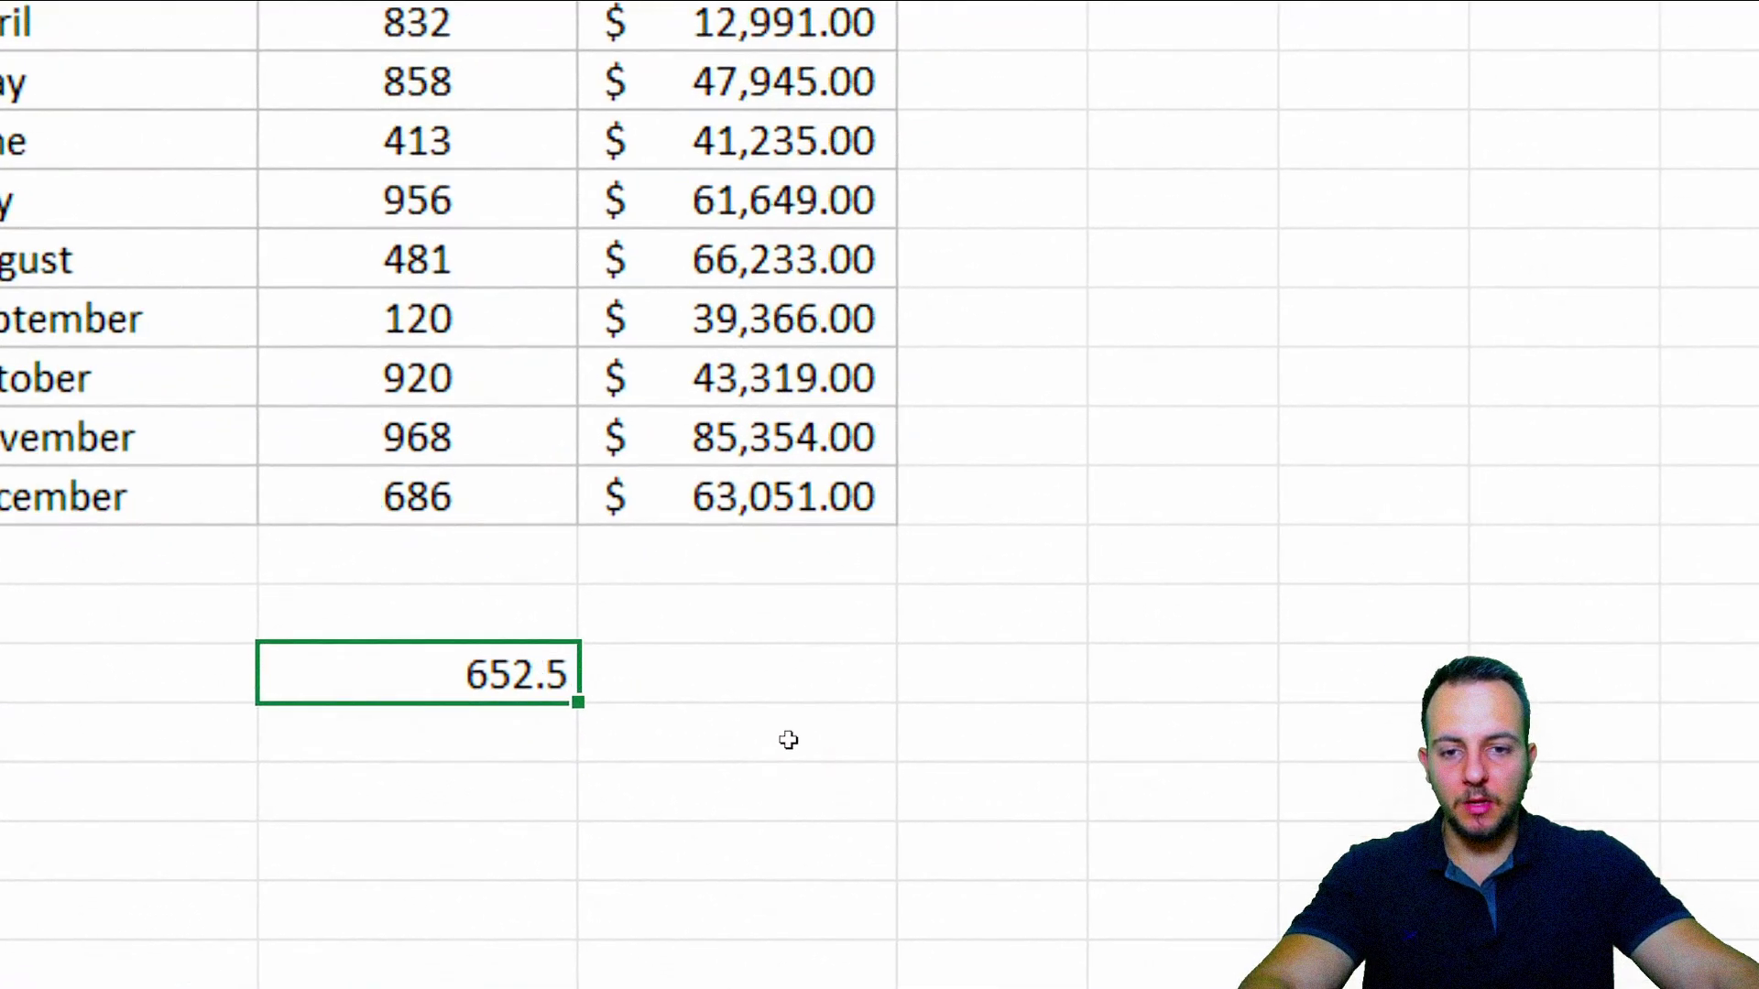
Enter =AVERAGE(C2:C13) in C16 to show the $50,107.33 average of the monthly totals
left_click(774, 698)
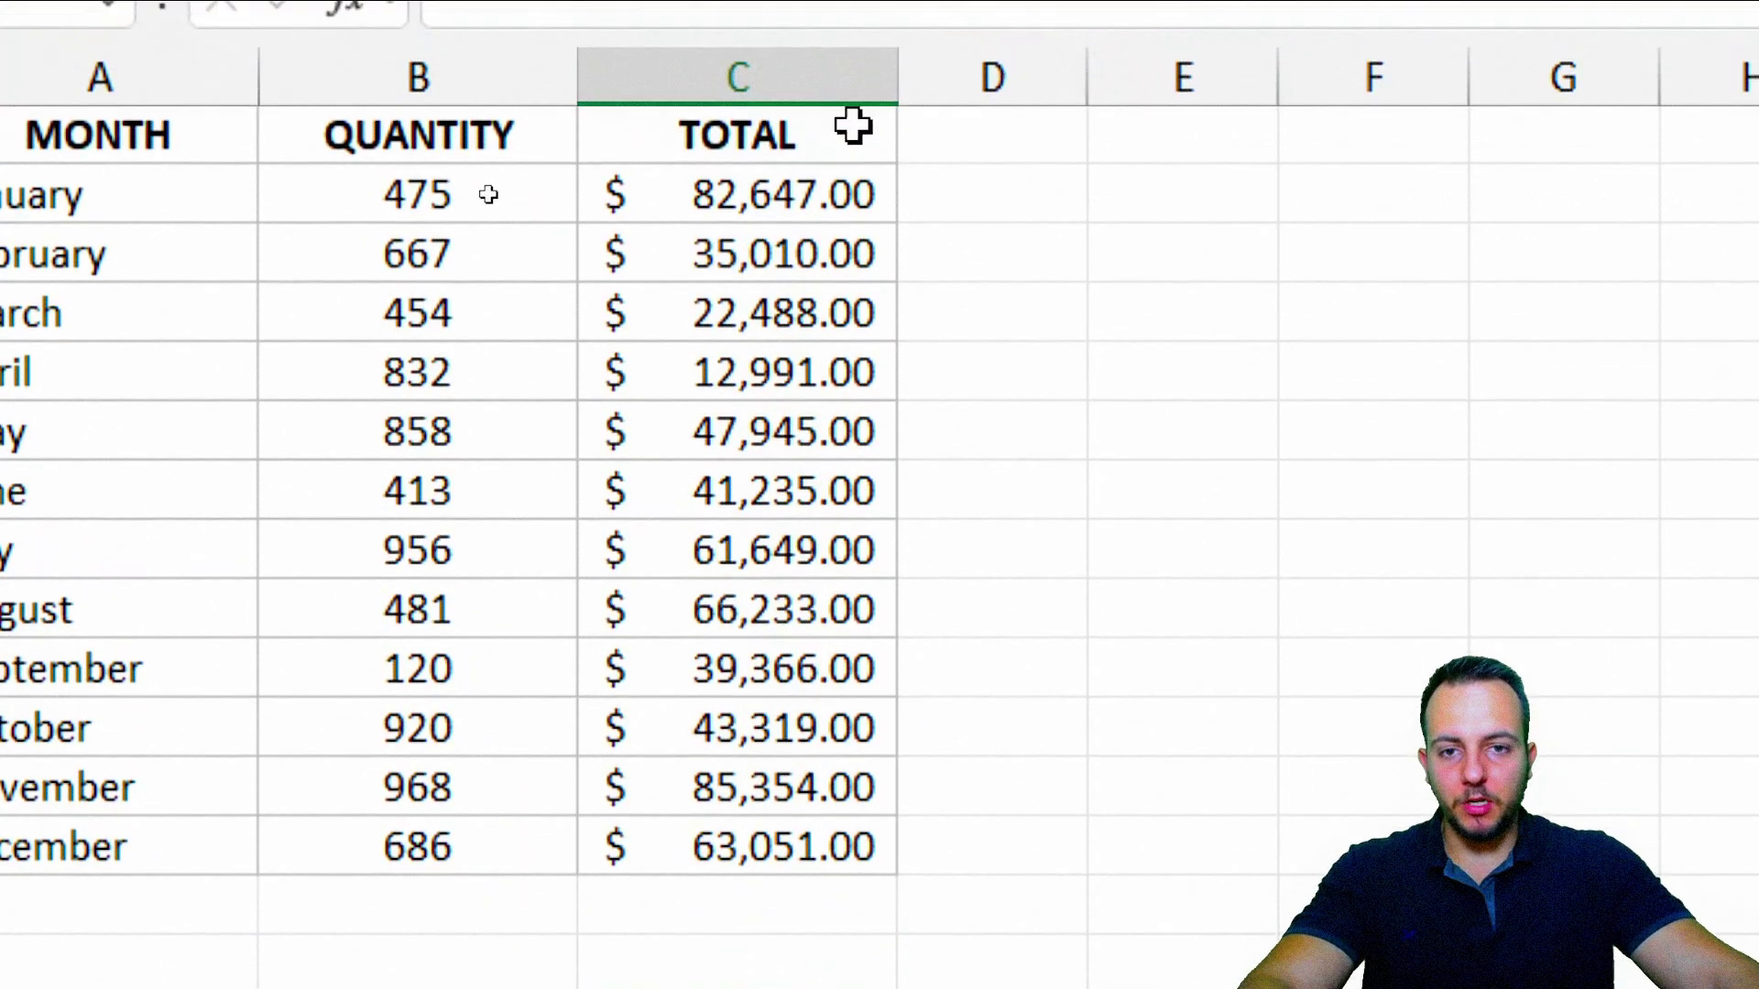
left_click(809, 124)
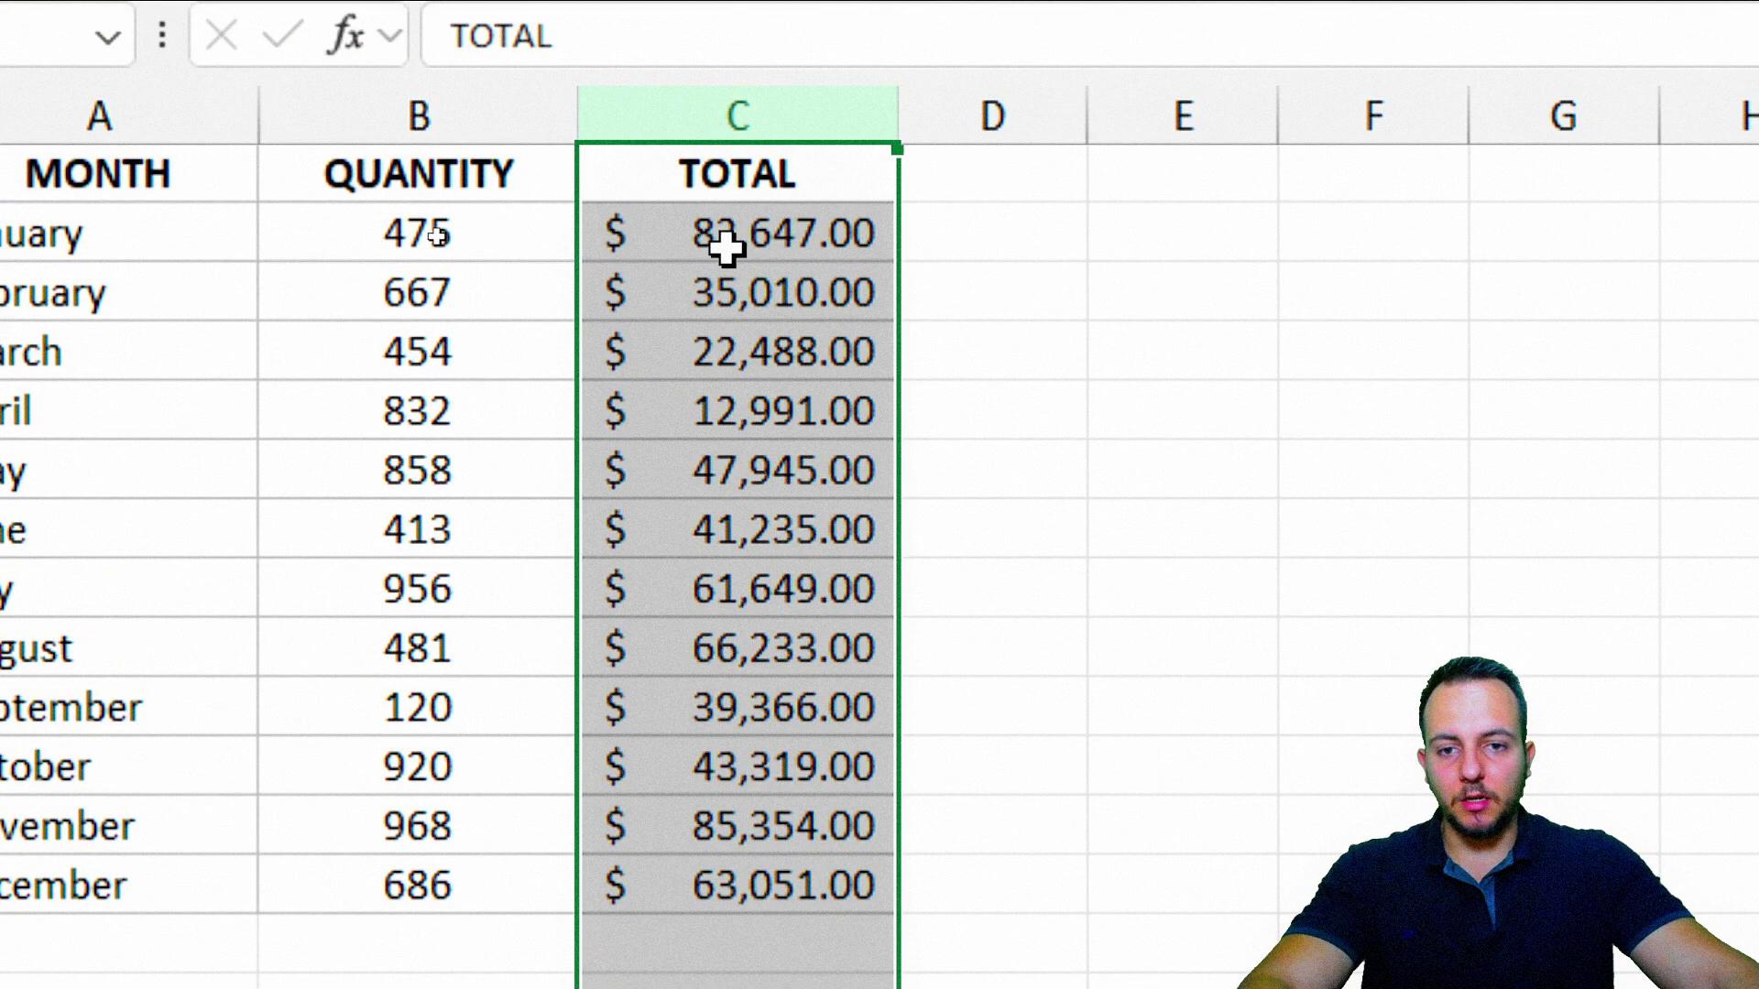
left_click(738, 761)
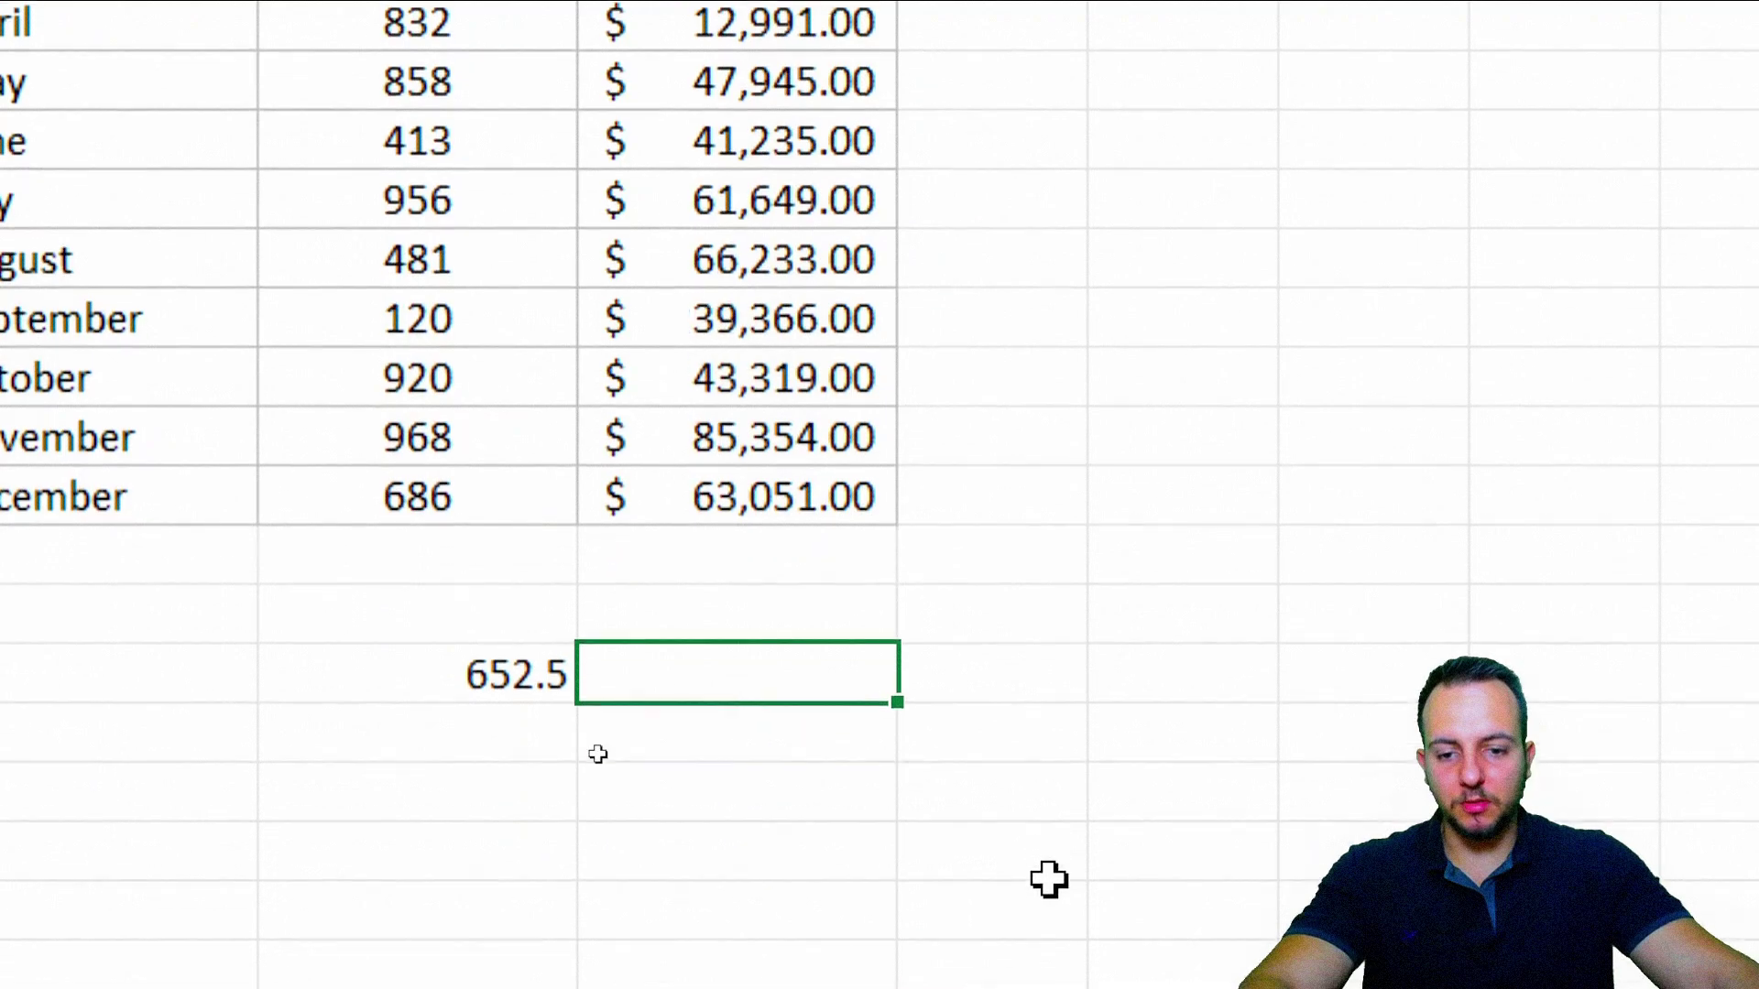
type("=ave")
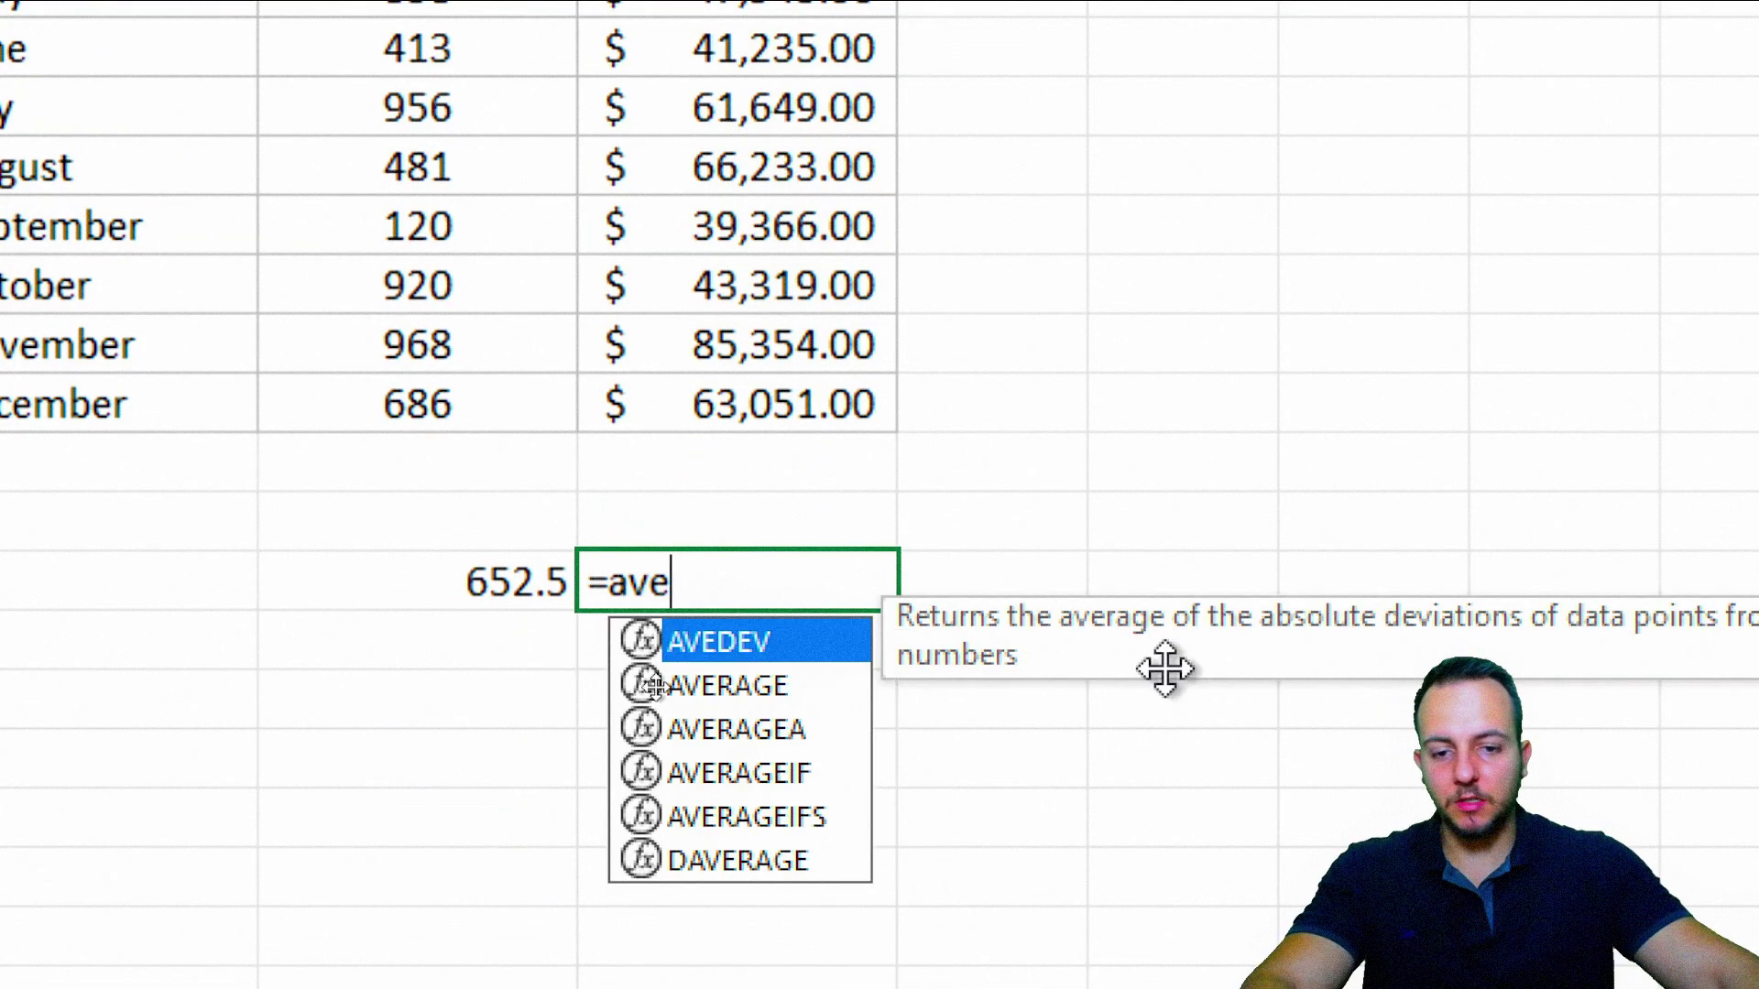
double_click(731, 689)
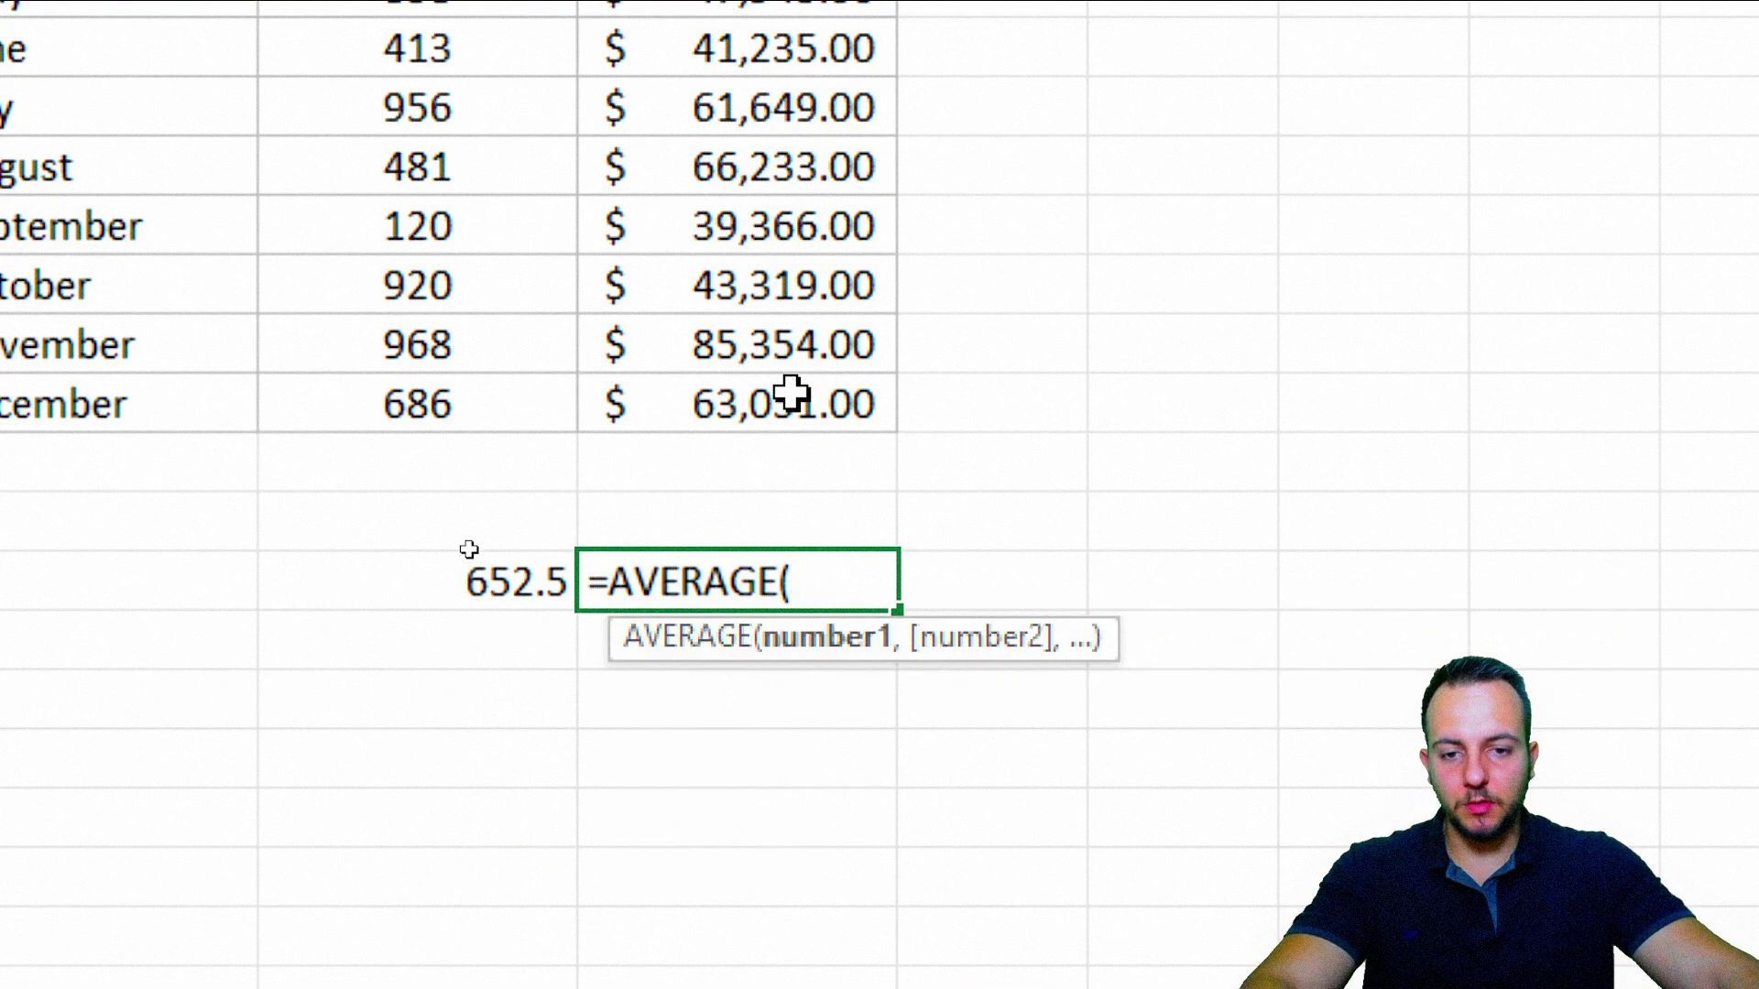
left_click_drag(785, 403, 788, 123)
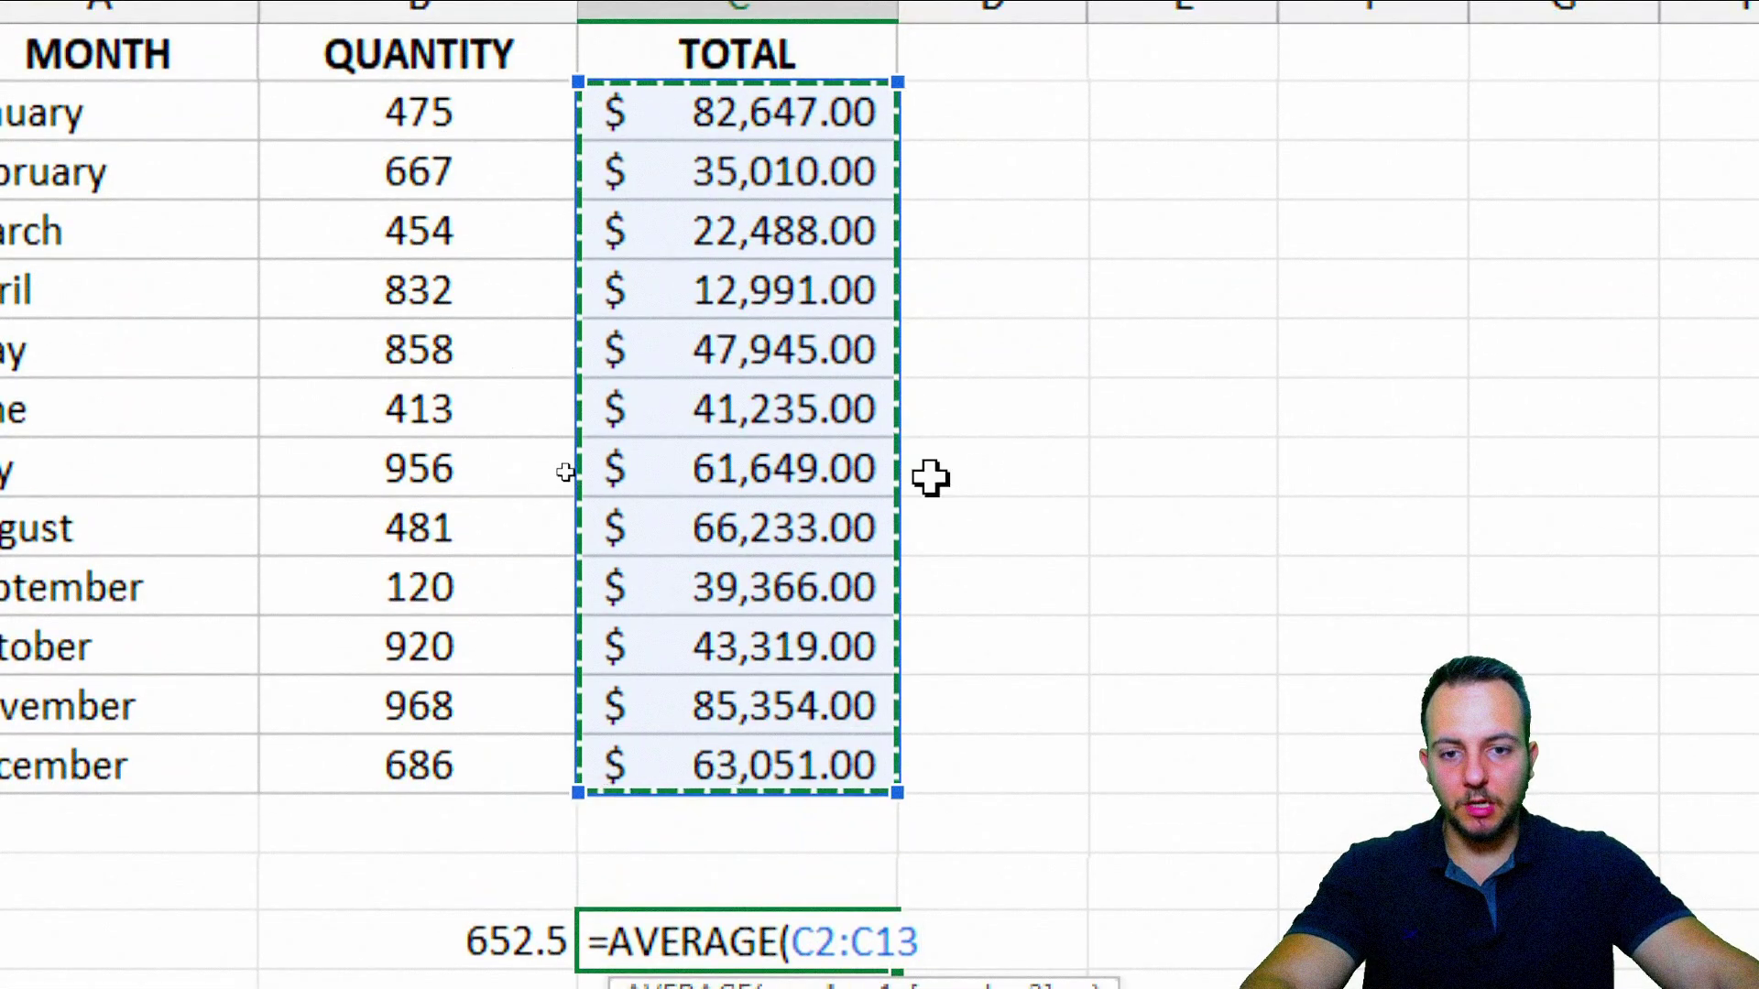
key("Return")
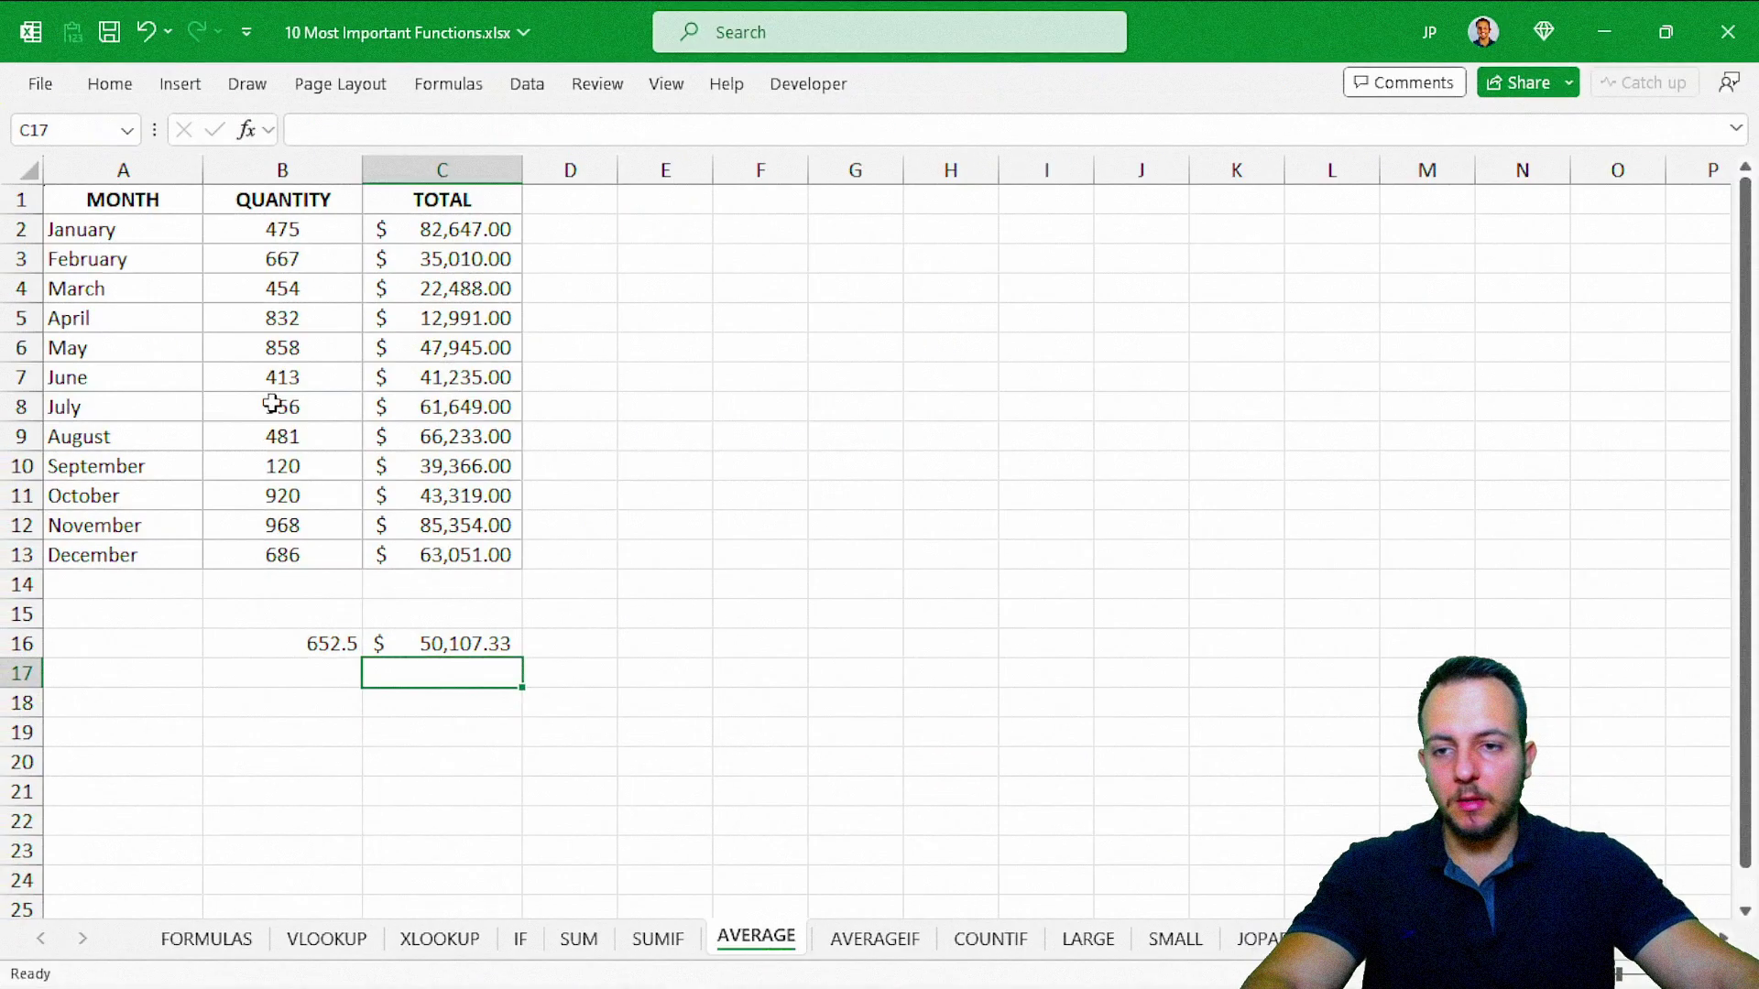
left_click(102, 190)
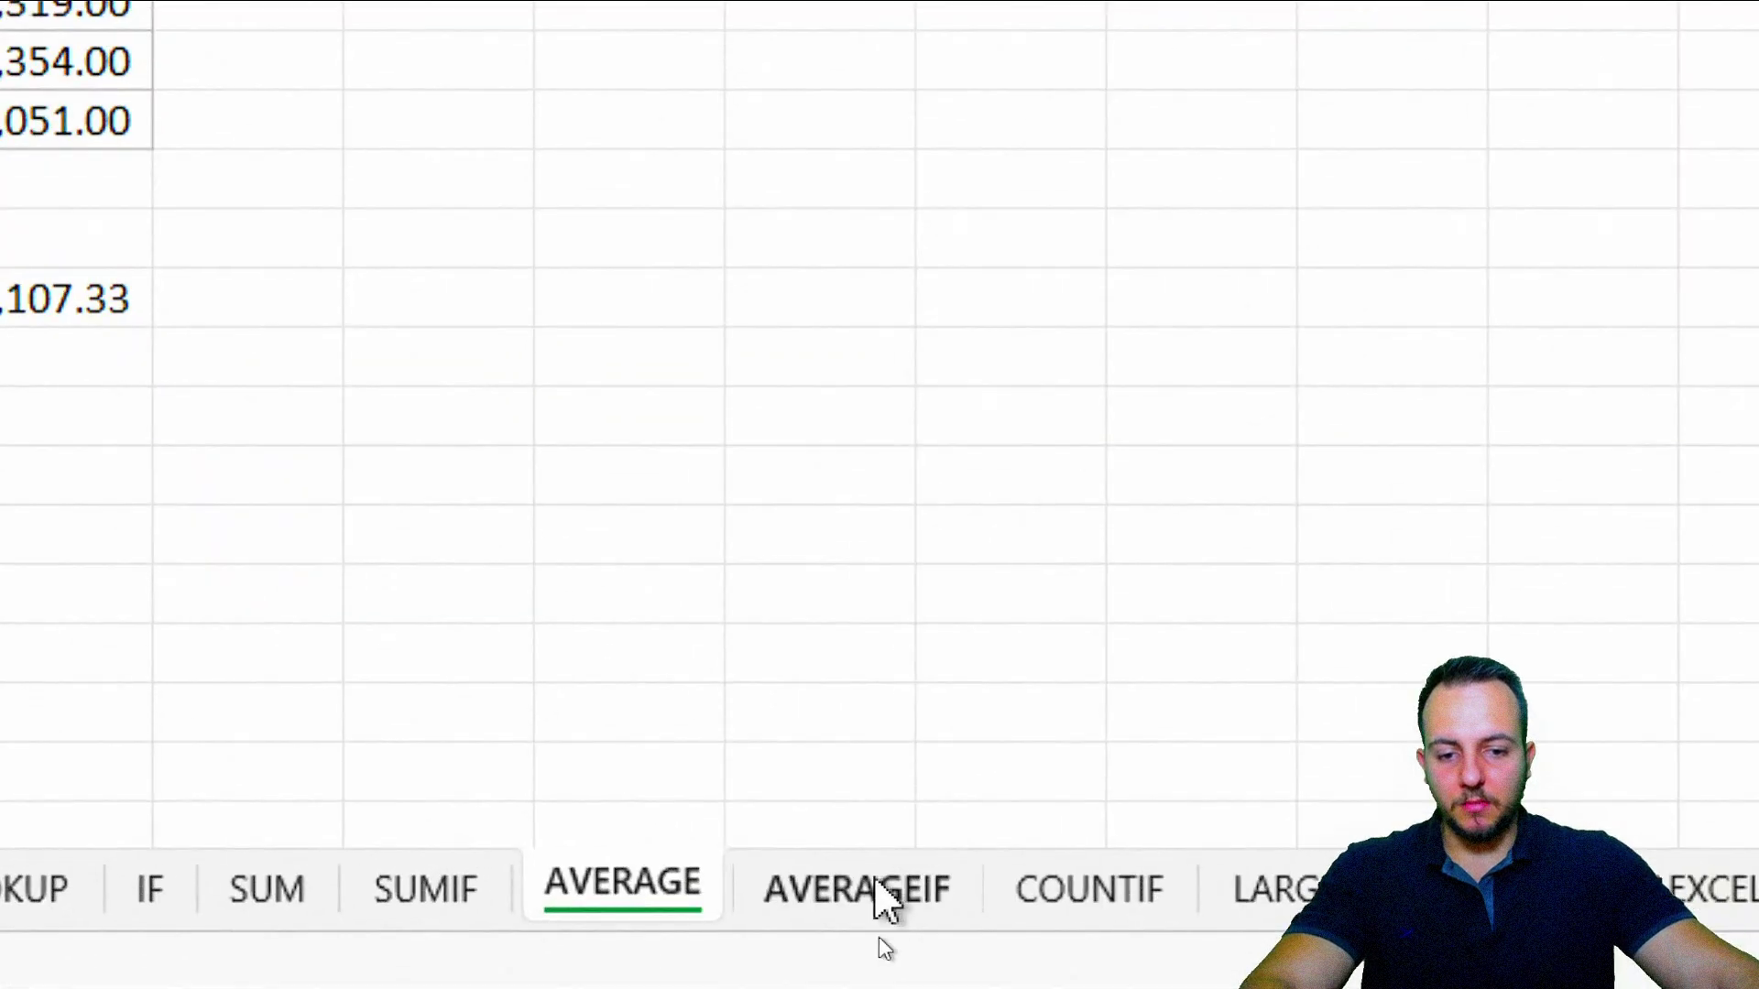
Switch to the AVERAGEIF sheet after briefly comparing it with the SUMIF sheet
left_click(859, 903)
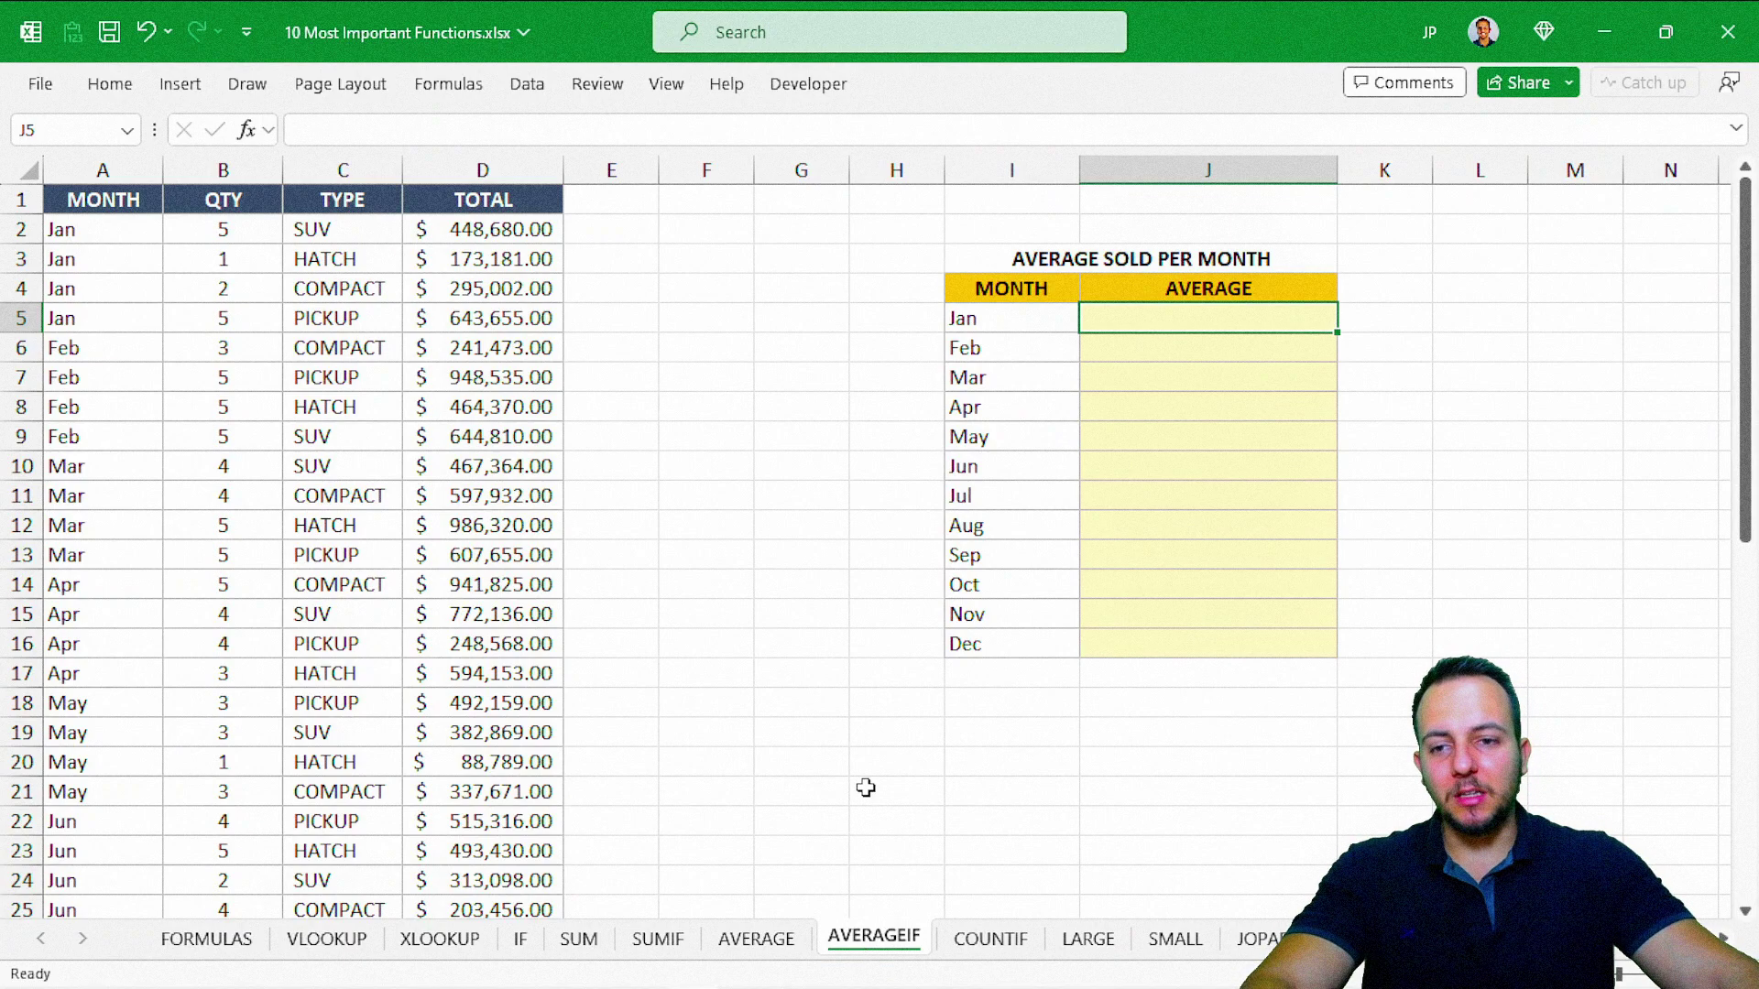
left_click(658, 936)
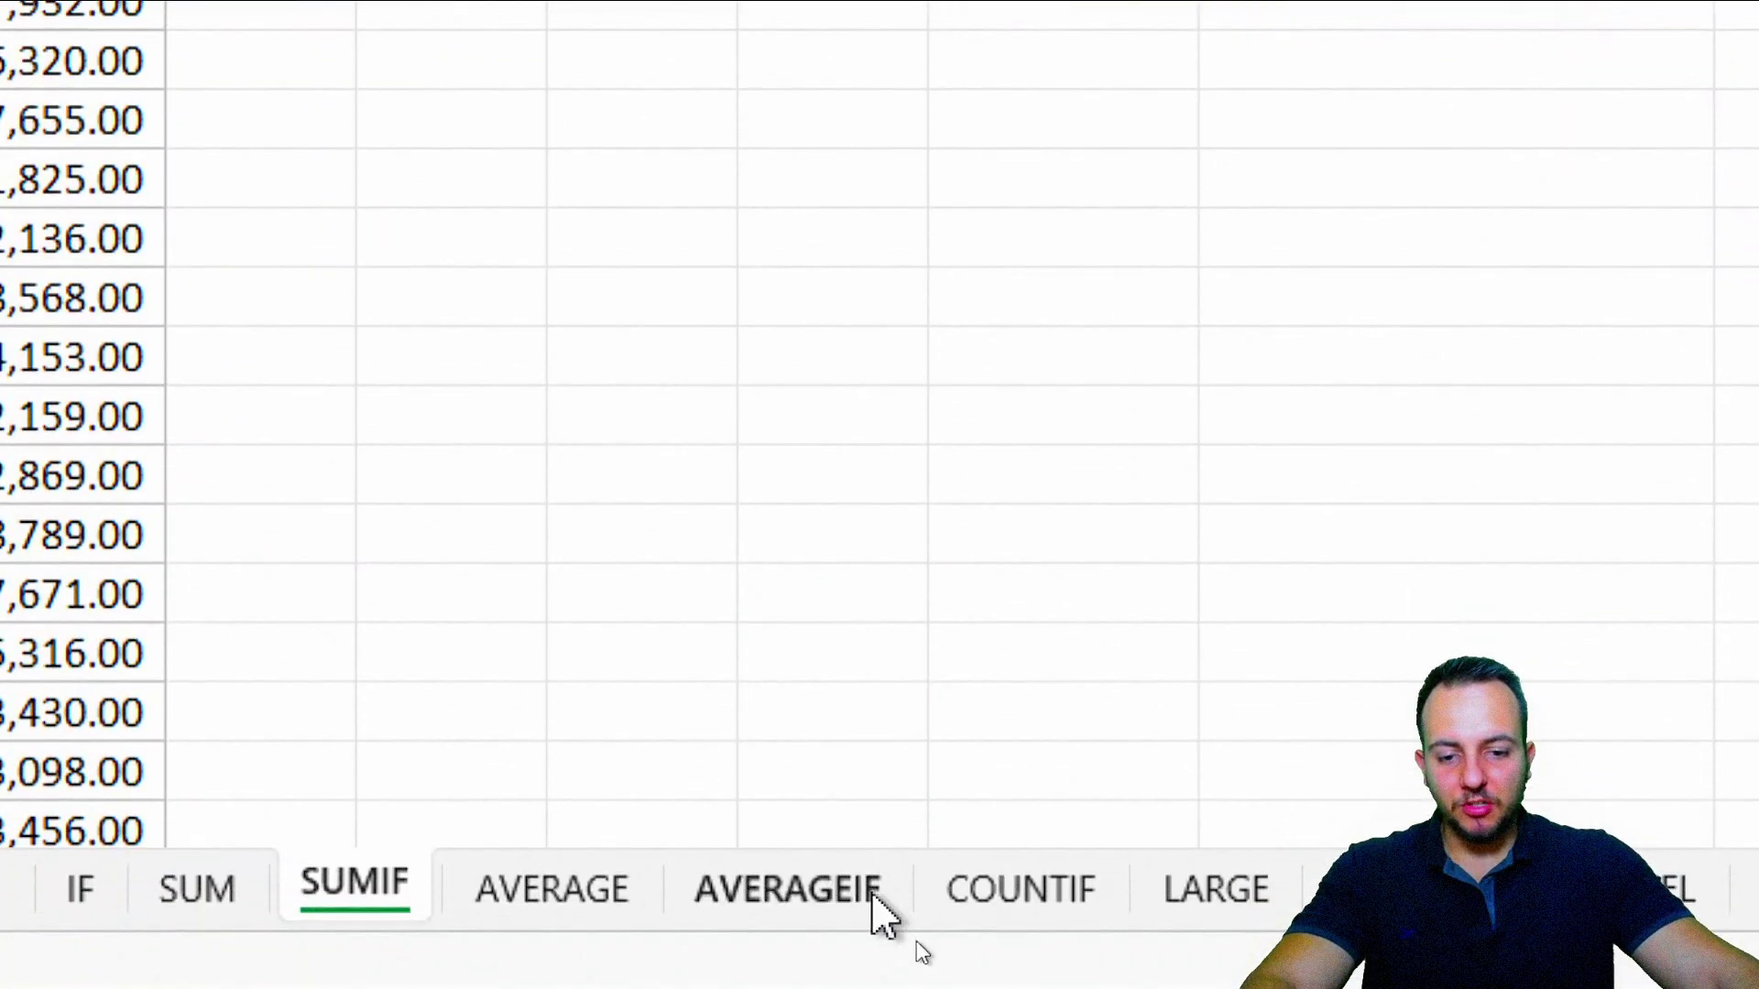
left_click(875, 939)
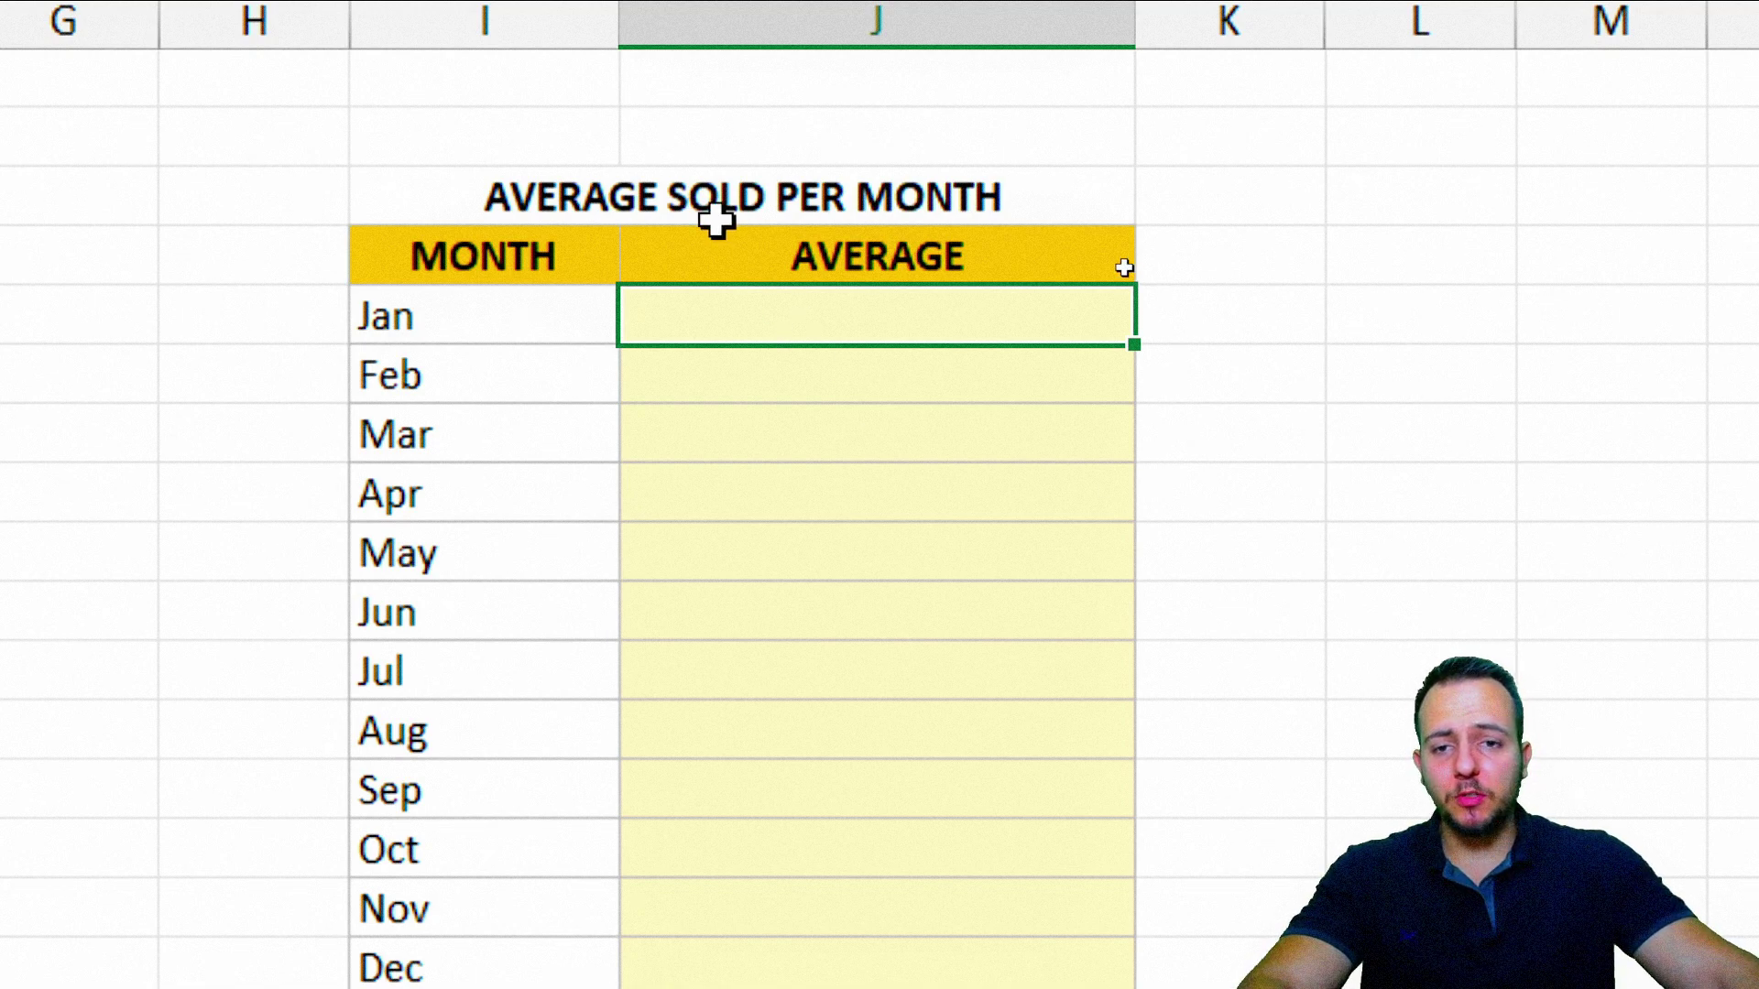
Review the AVERAGE SOLD PER MONTH table's Jan–Dec months and empty averages, then select the Jan cell
left_click(646, 209)
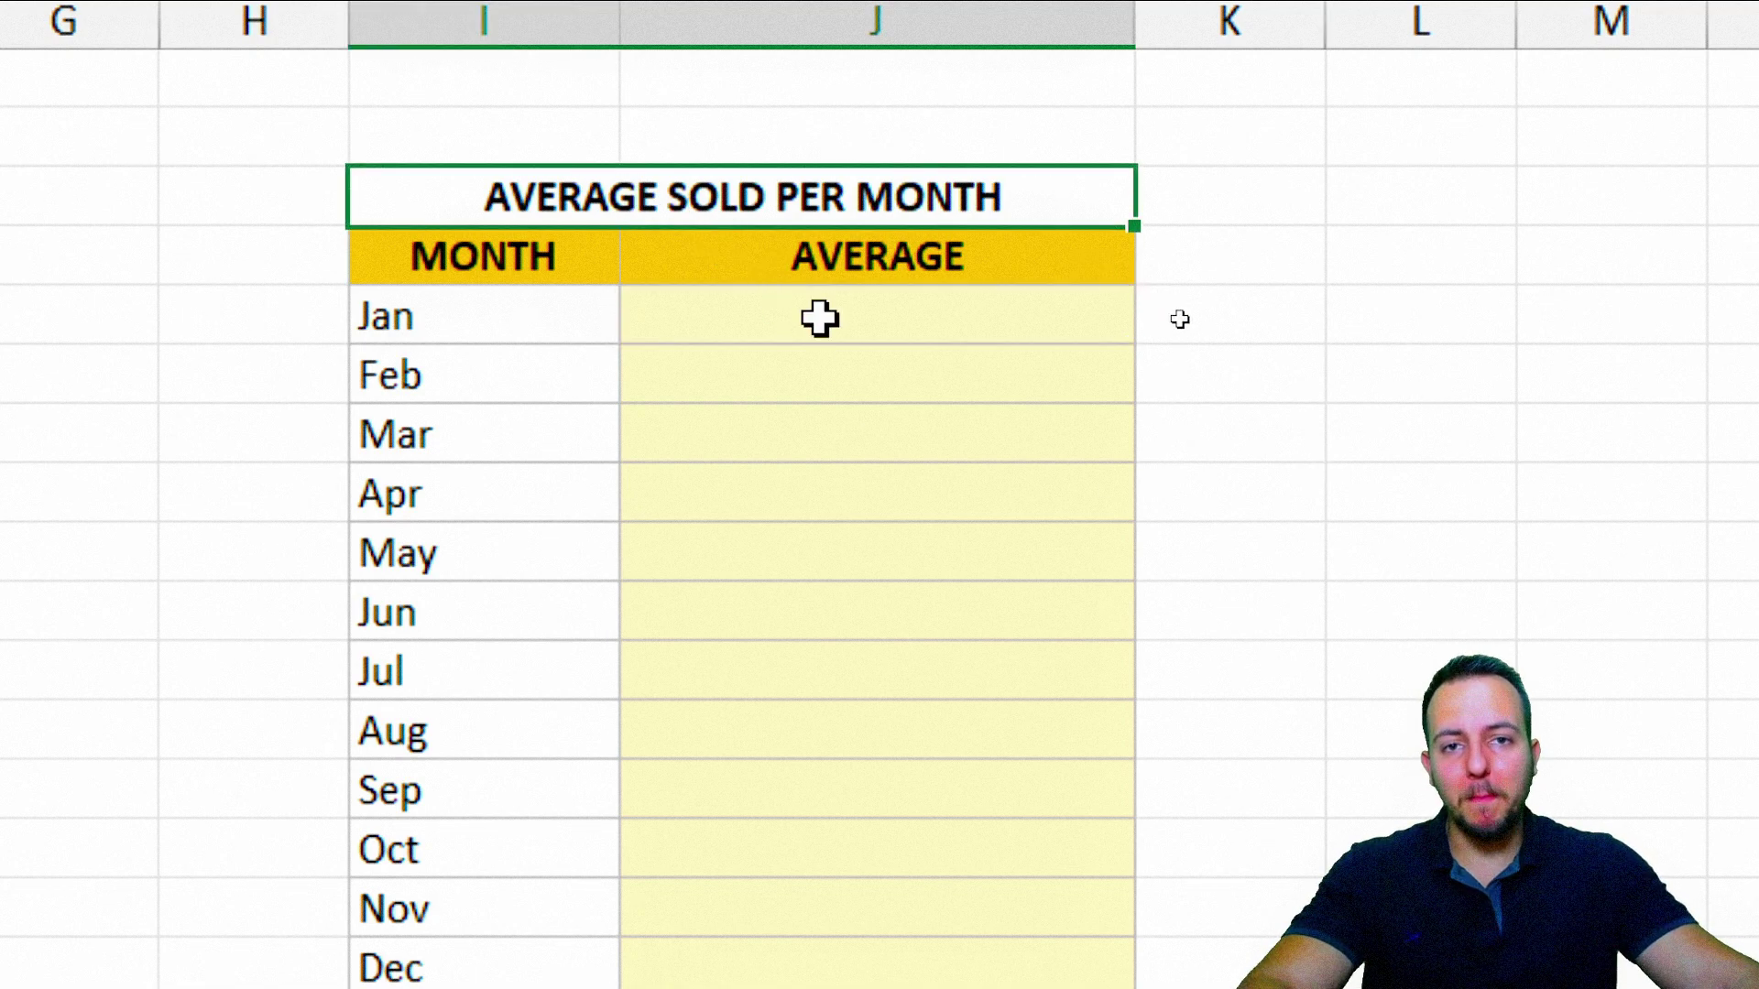
left_click_drag(503, 318, 498, 968)
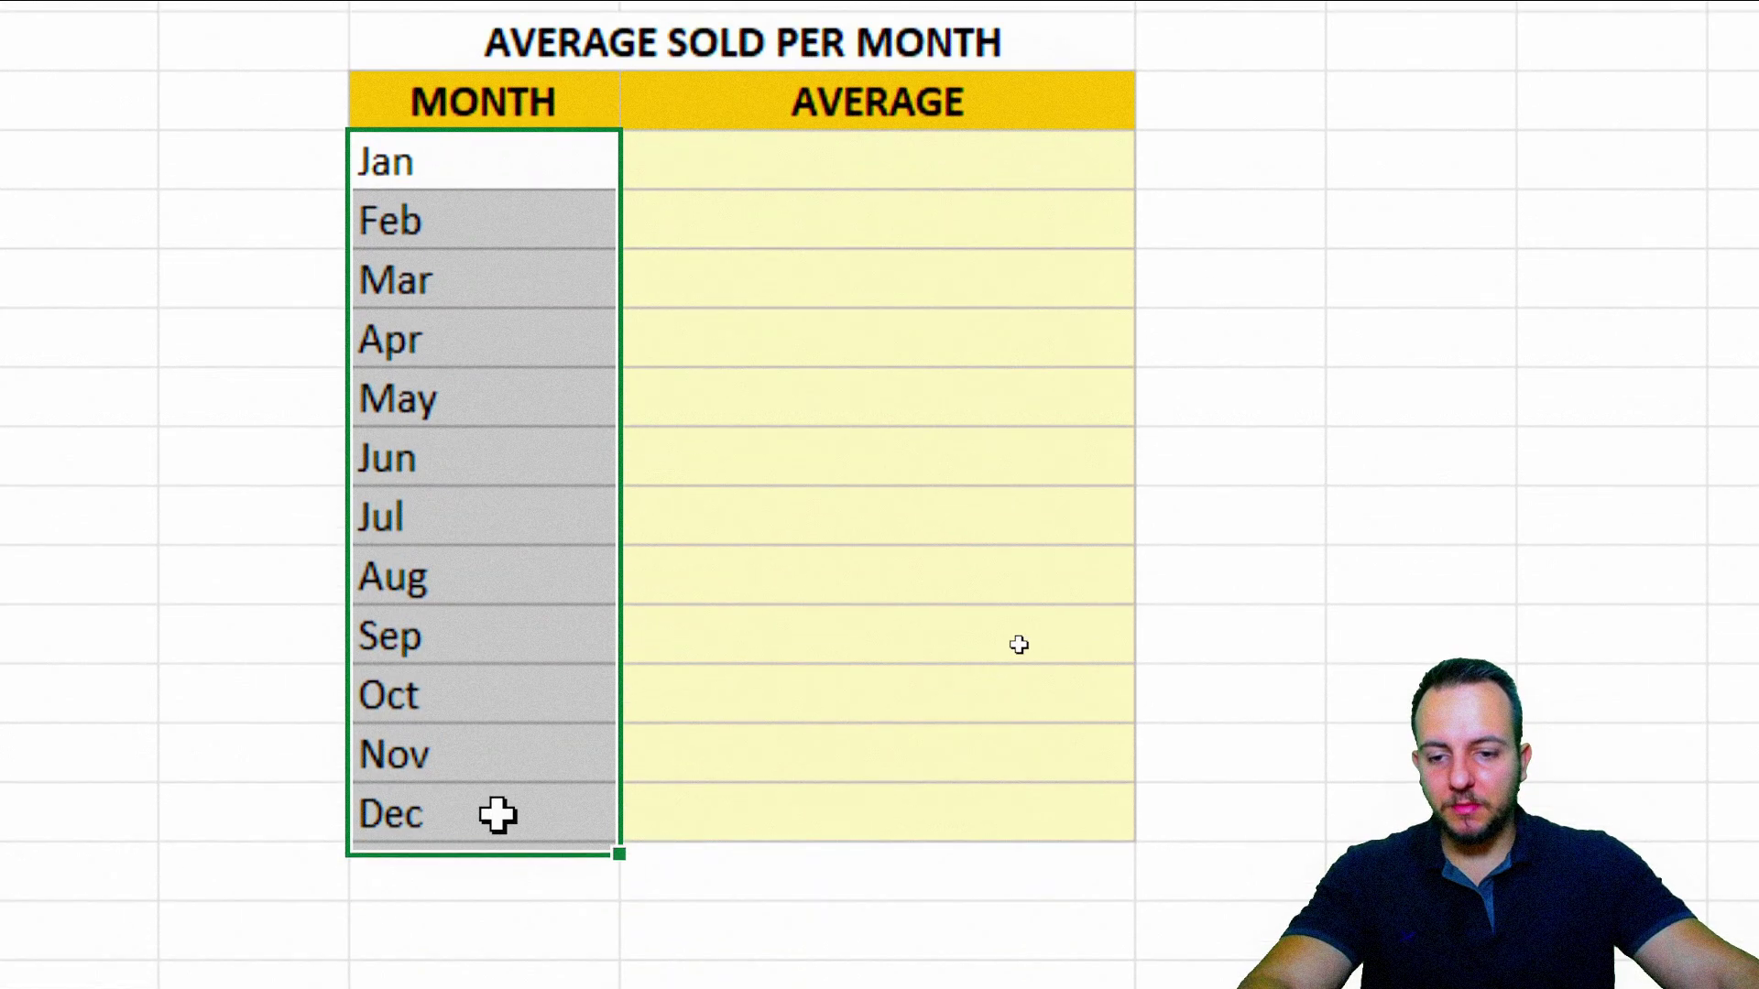
left_click_drag(899, 152, 761, 800)
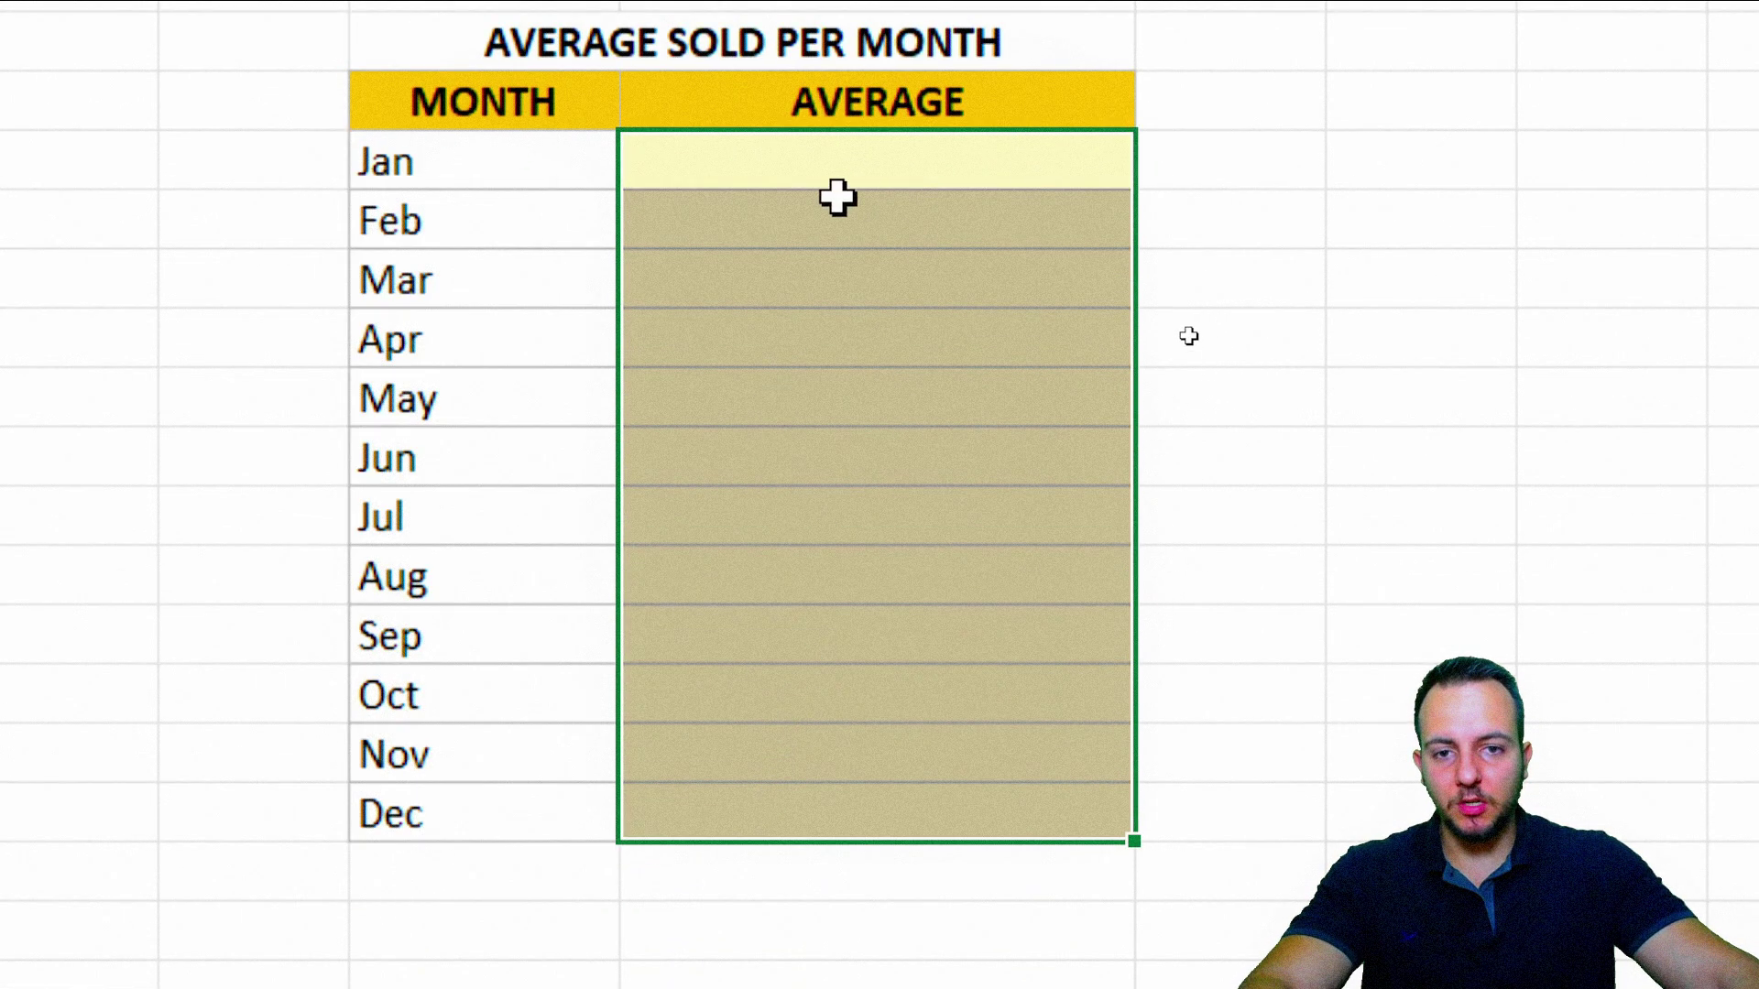
left_click(866, 176)
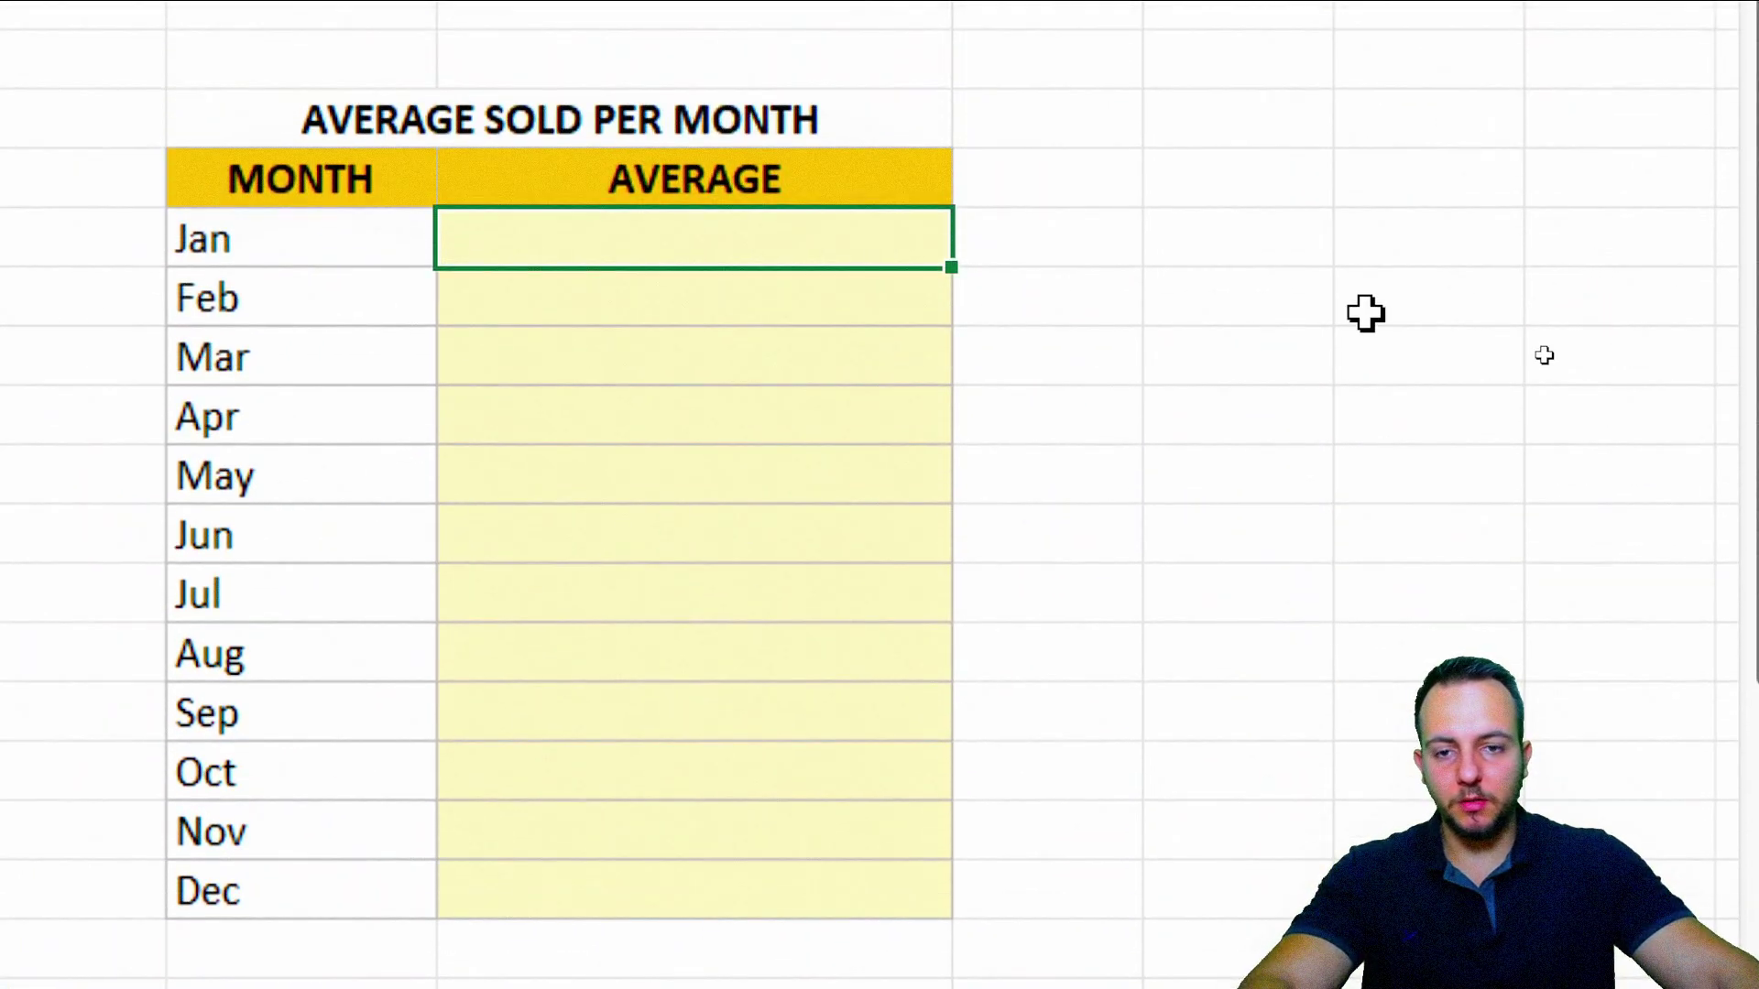
Enter =AVERAGEIF(A:A,I5,D:D) in J5 so Jan's average total shows $390,129.50
type("=aver")
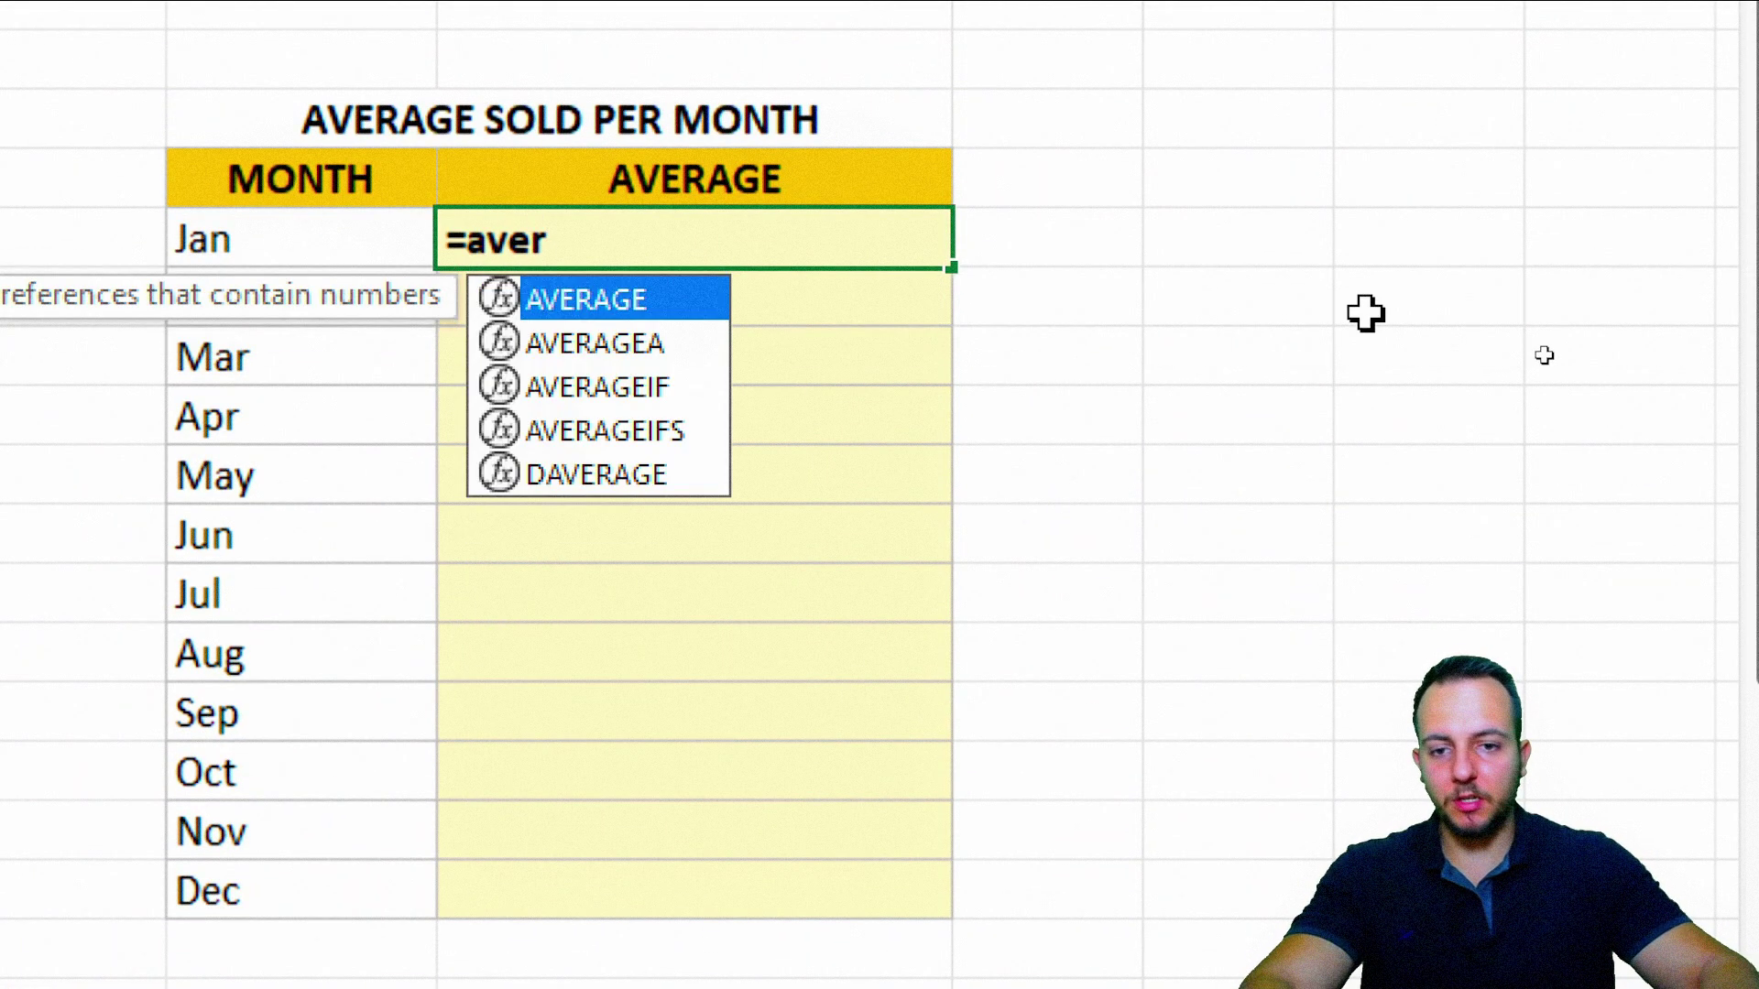
left_click(616, 403)
double_click(636, 399)
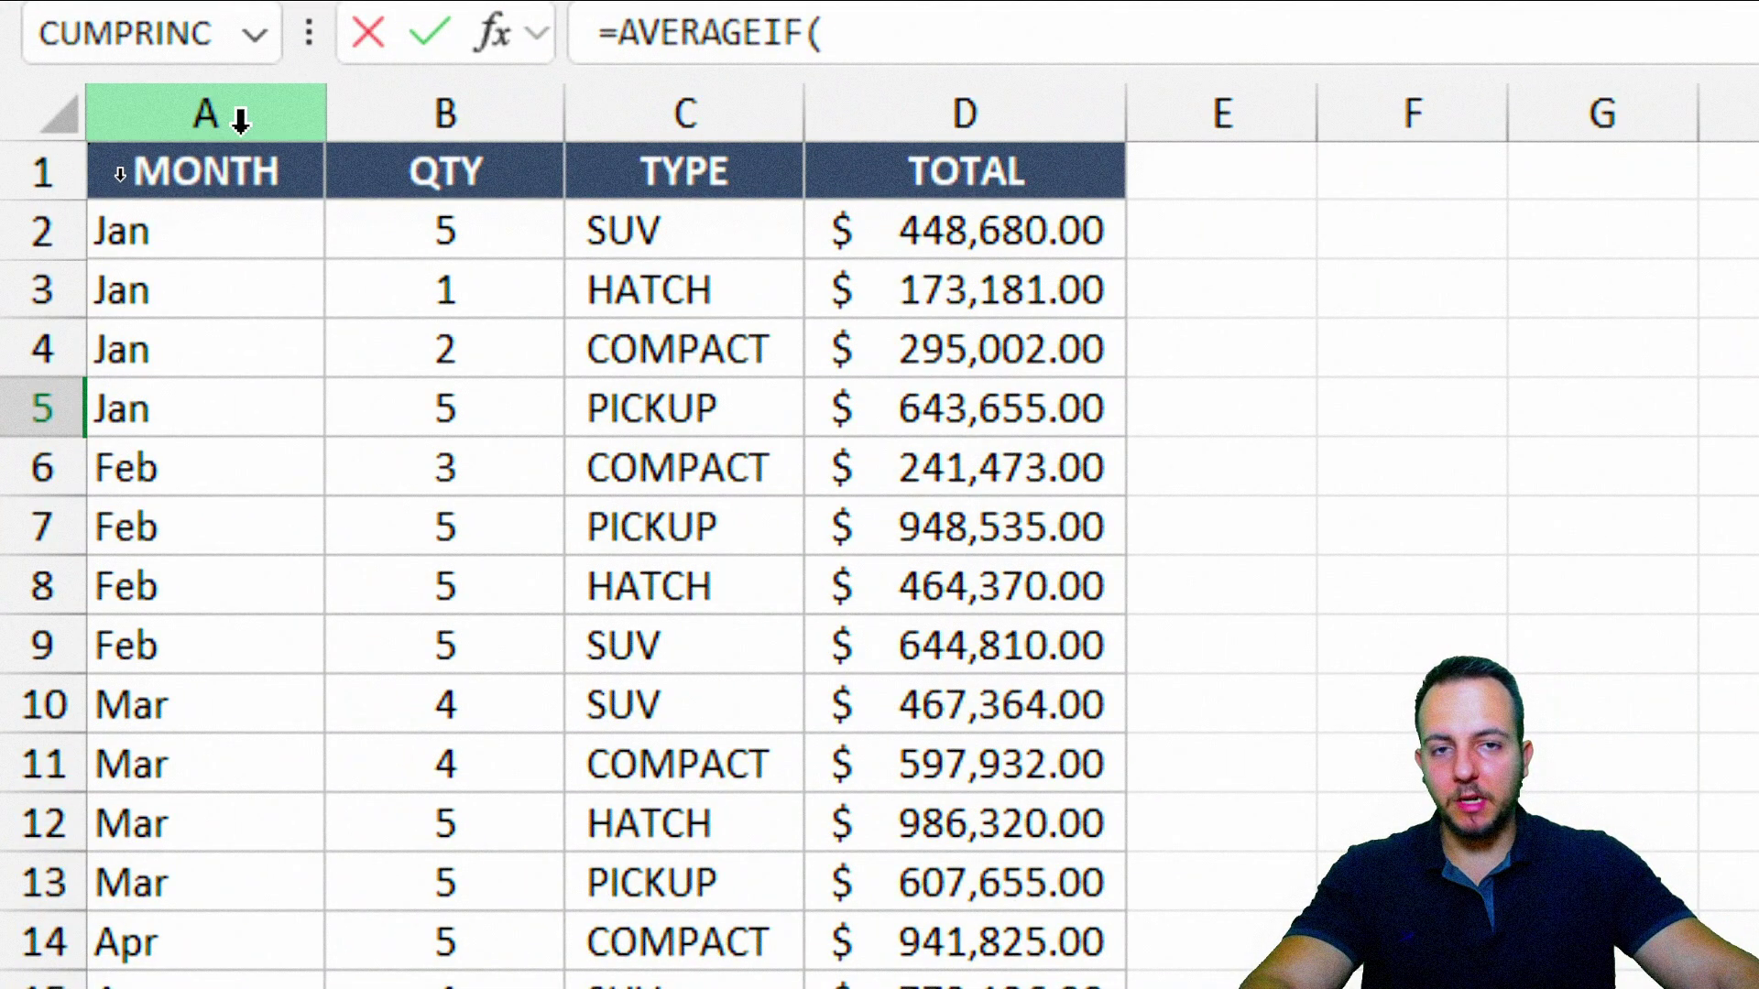
left_click(234, 117)
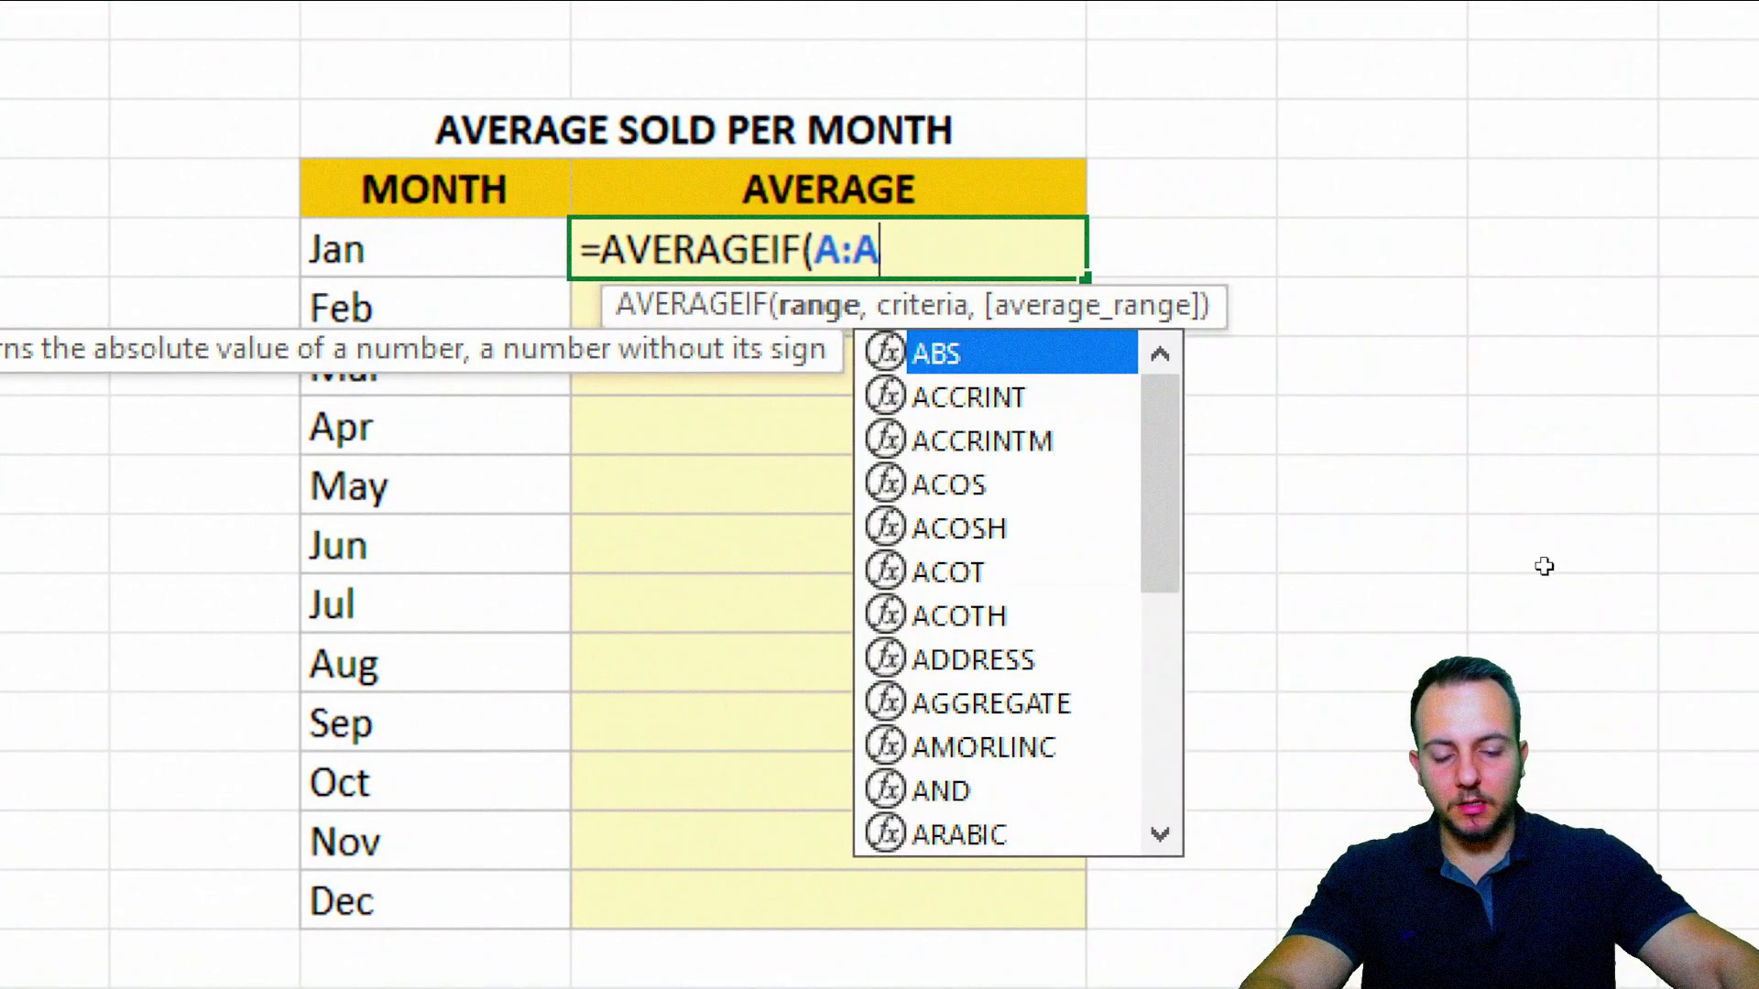
type(",")
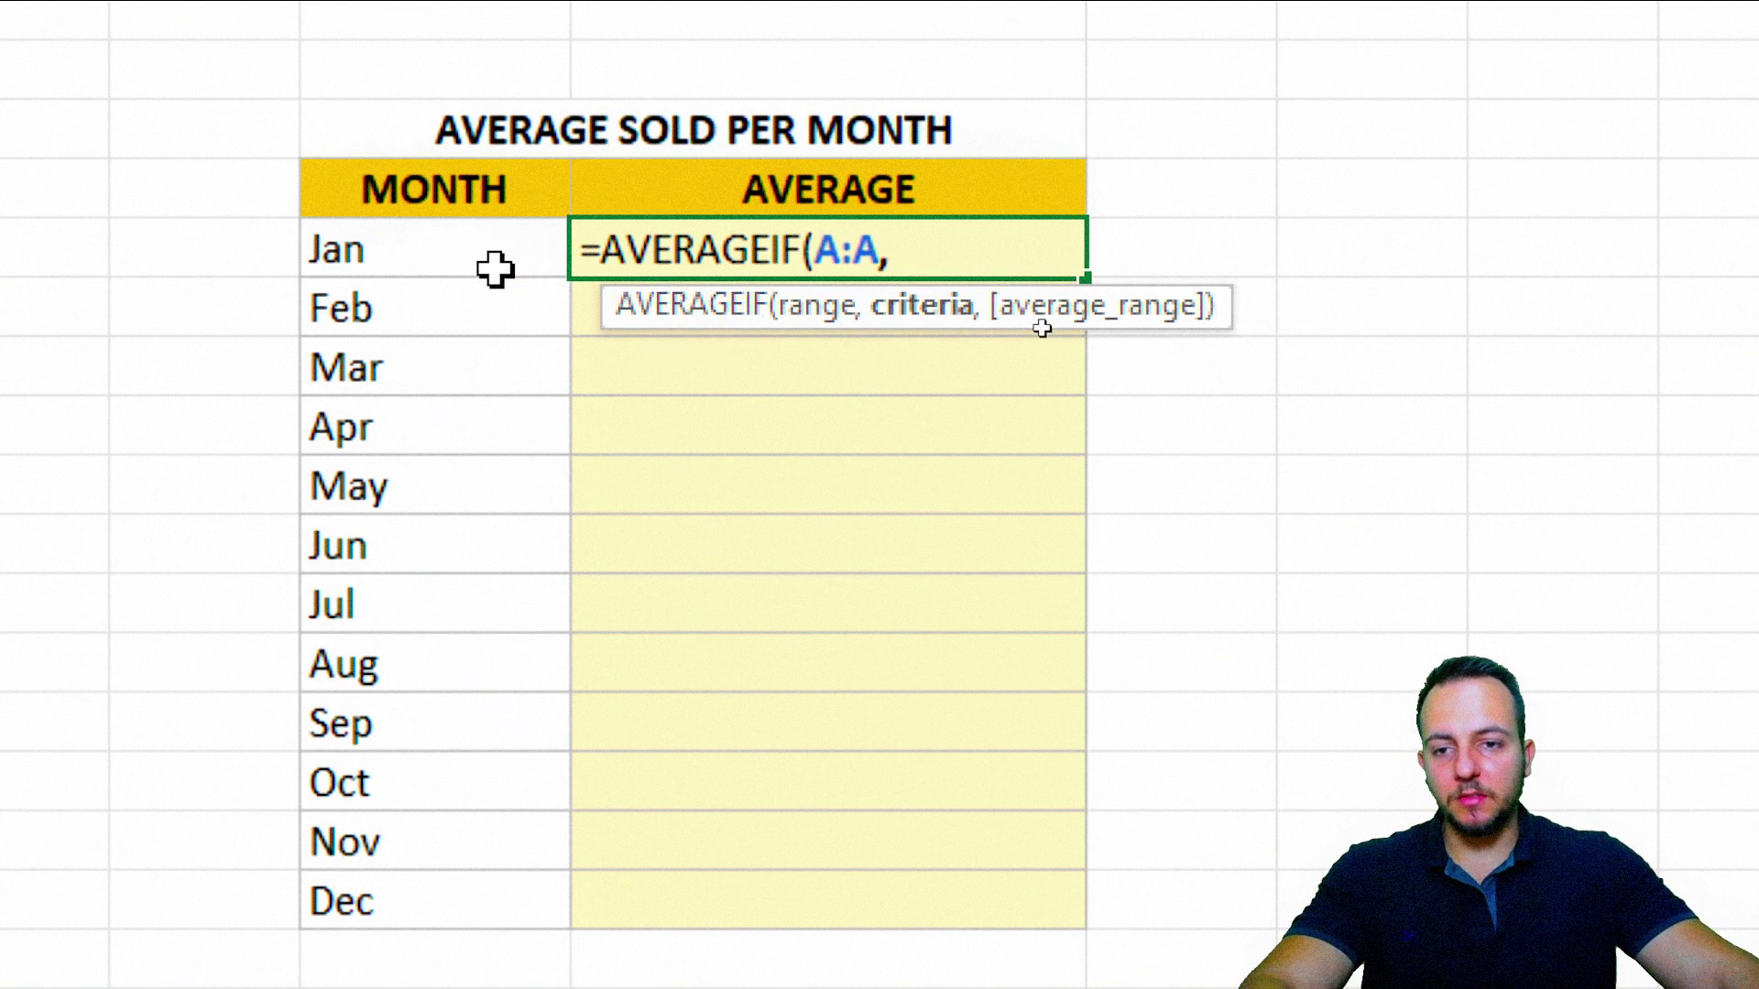
left_click(440, 259)
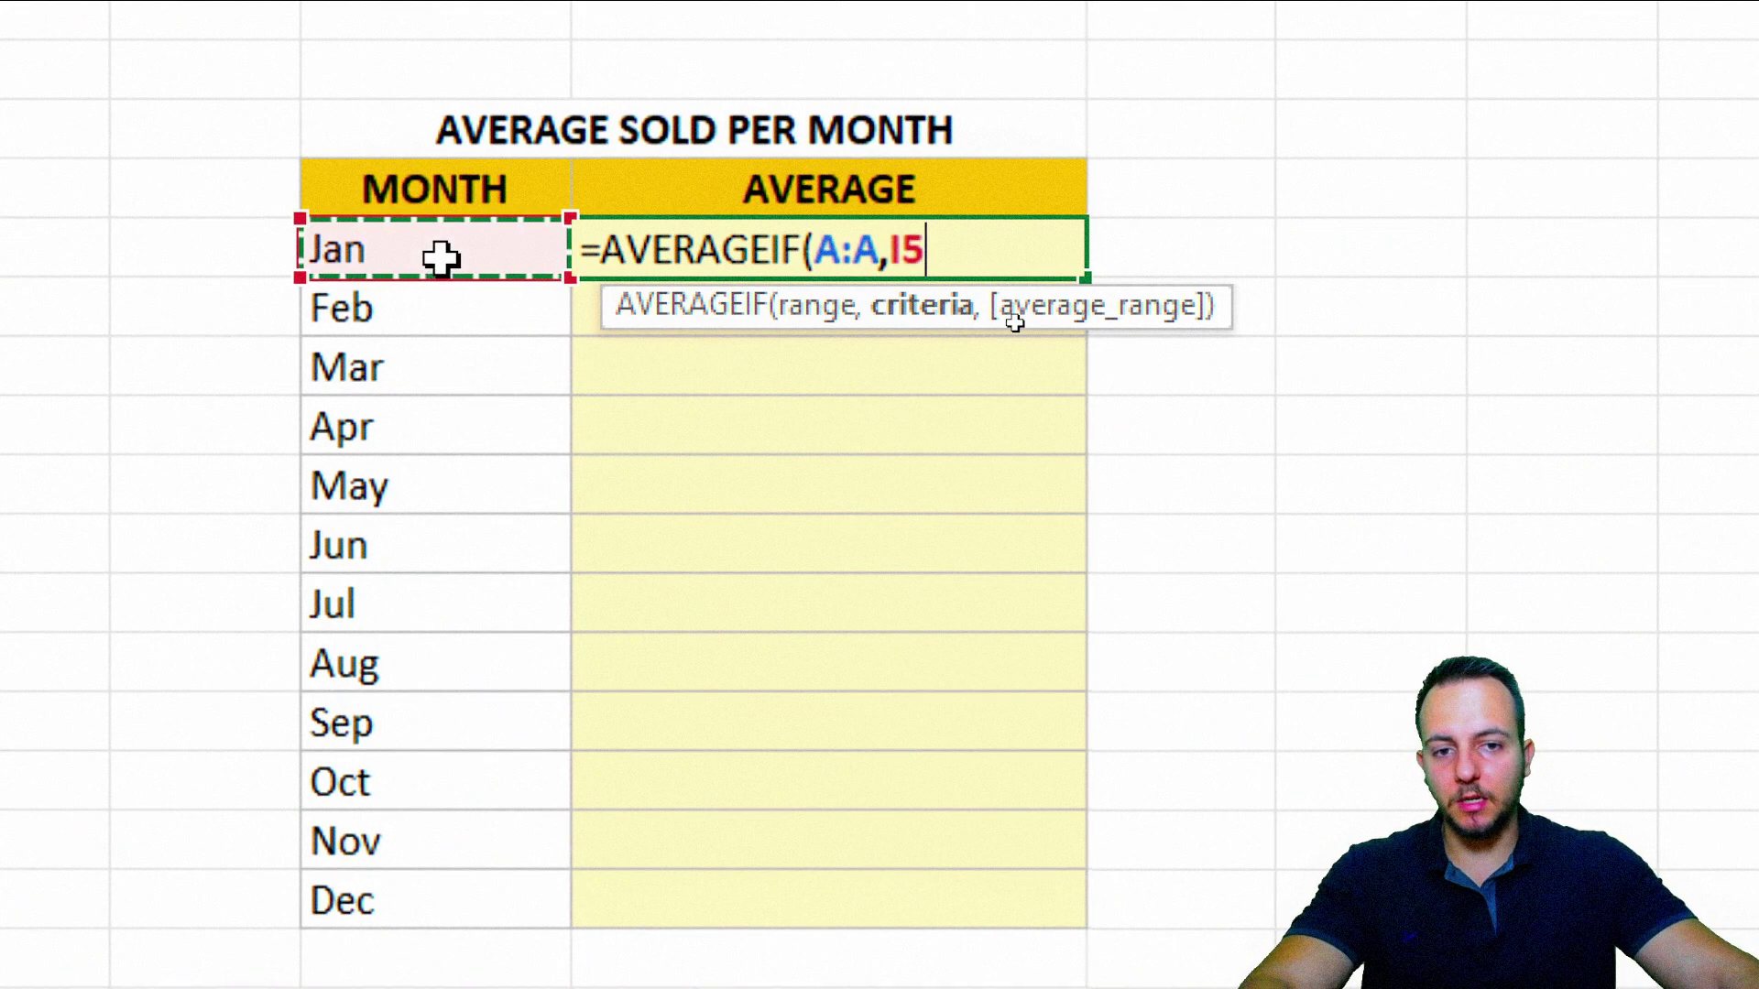
type(",")
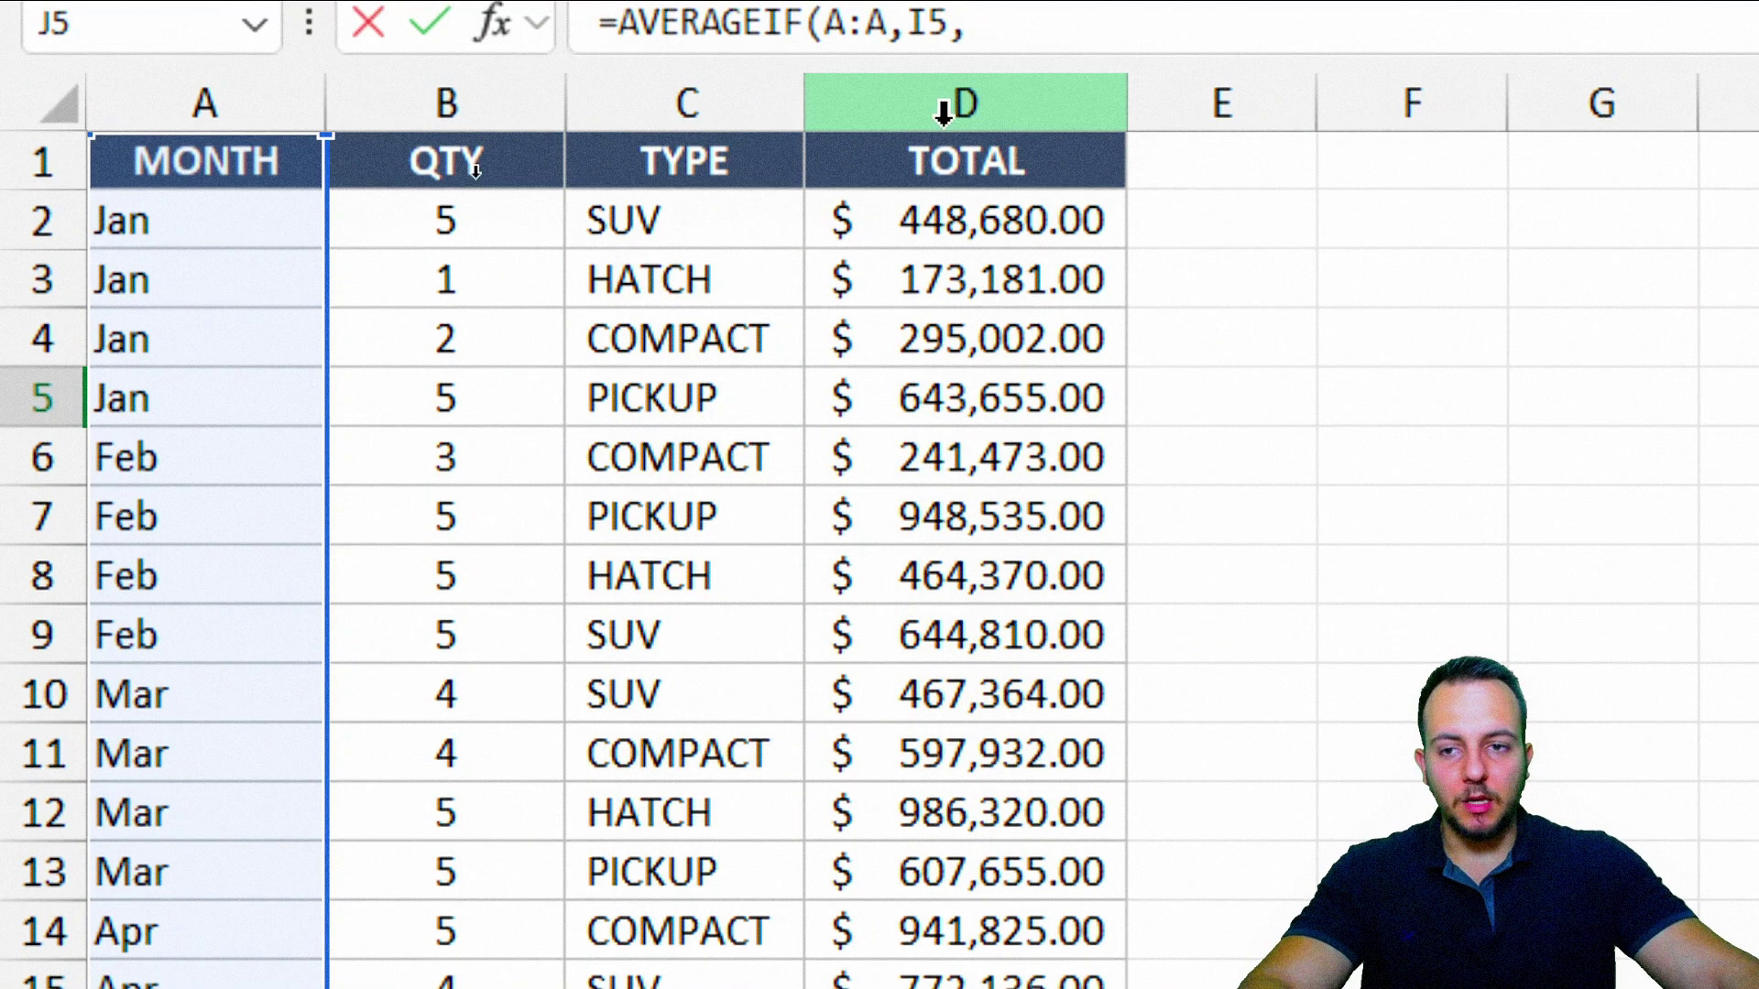
left_click(960, 101)
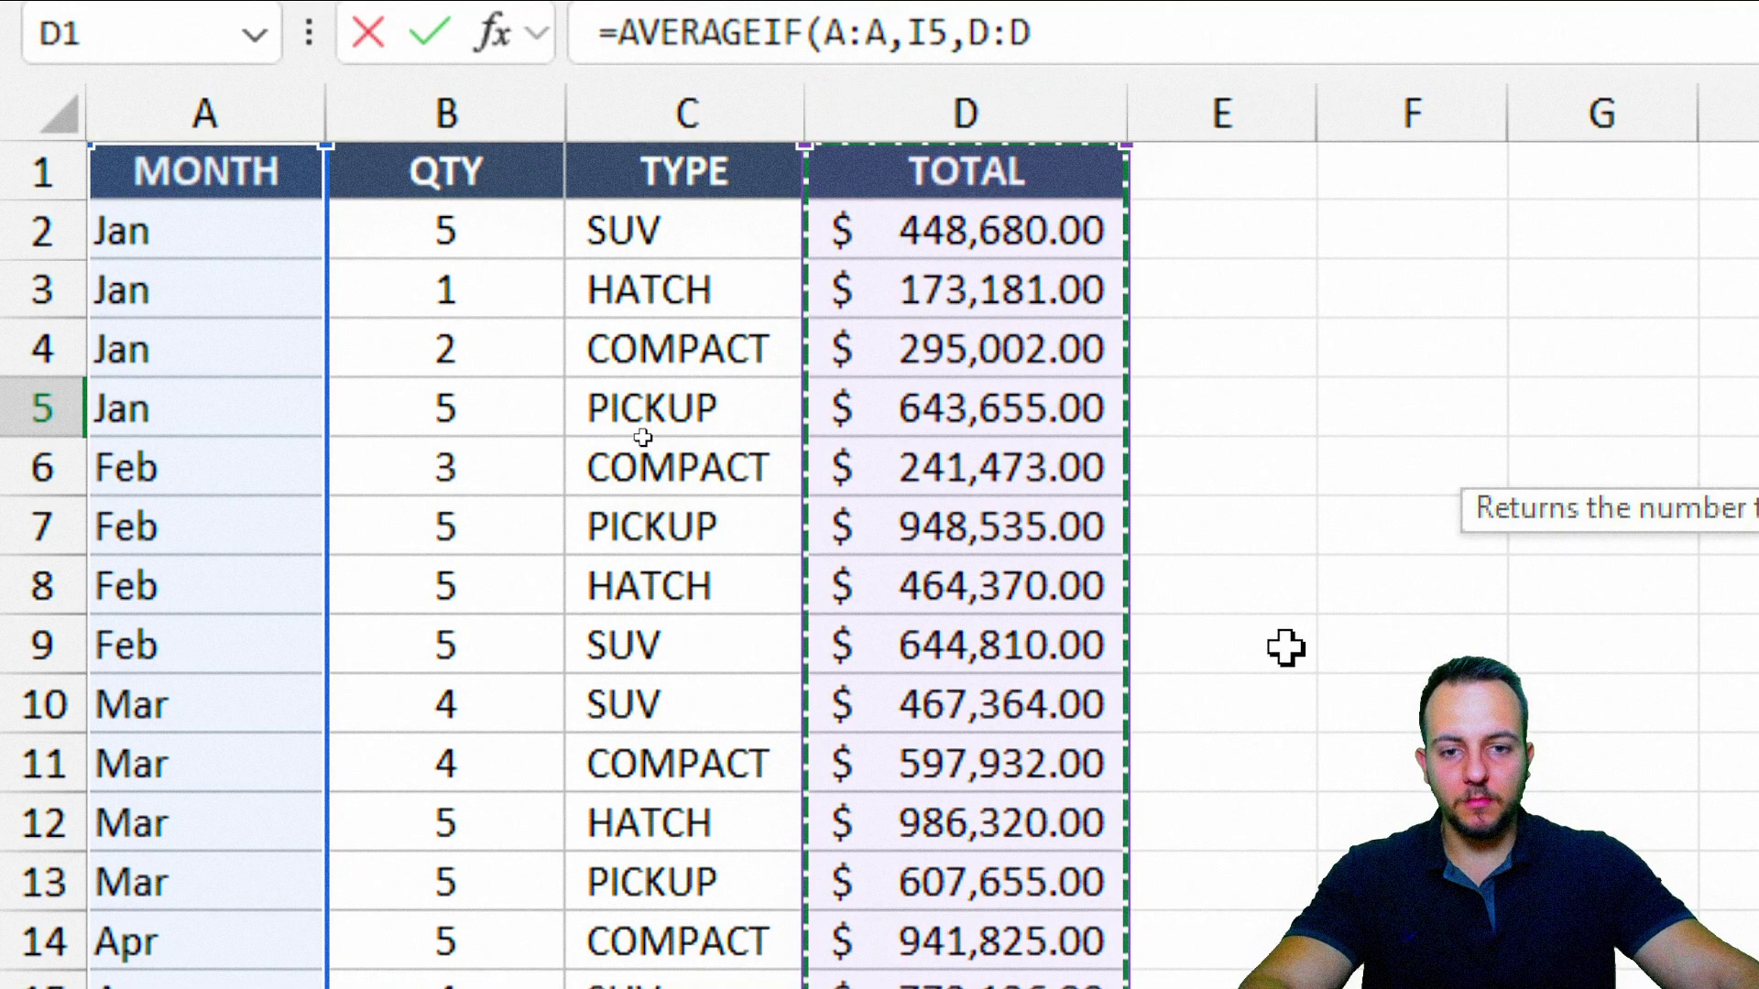
key("Return")
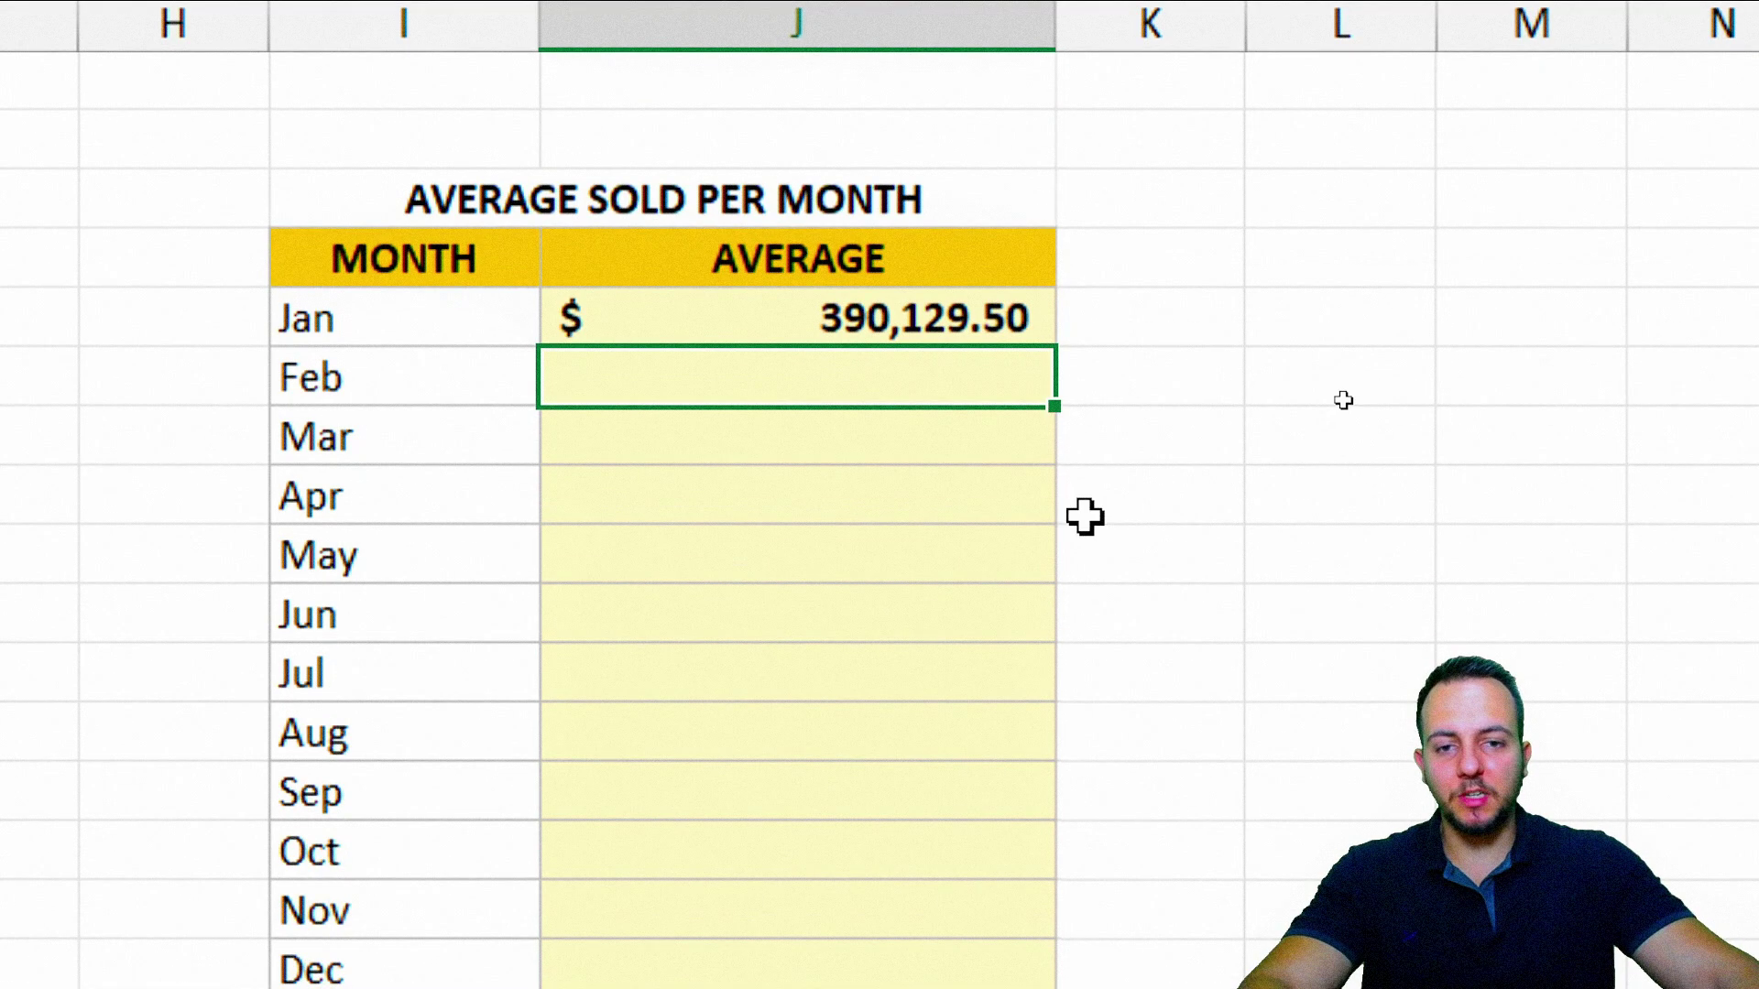
Fill the Jan average formula down to J16 so the averages run through Dec ($361,488.75)
left_click(1013, 322)
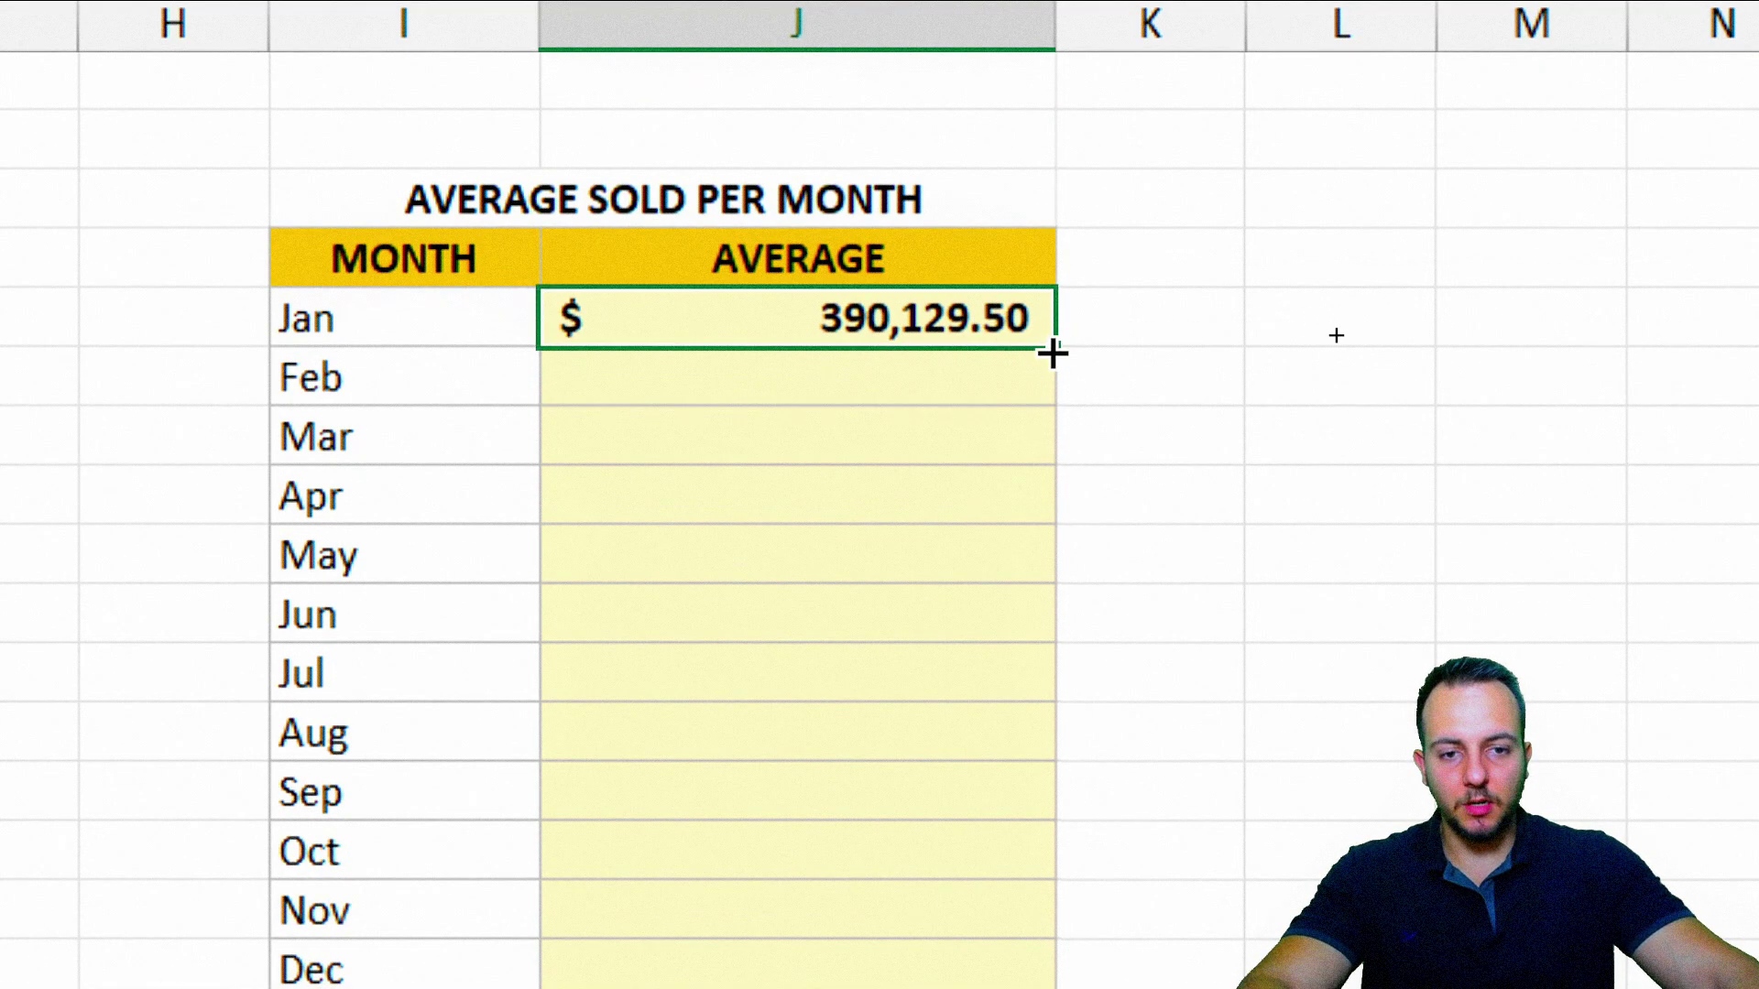
left_click_drag(1052, 353, 970, 868)
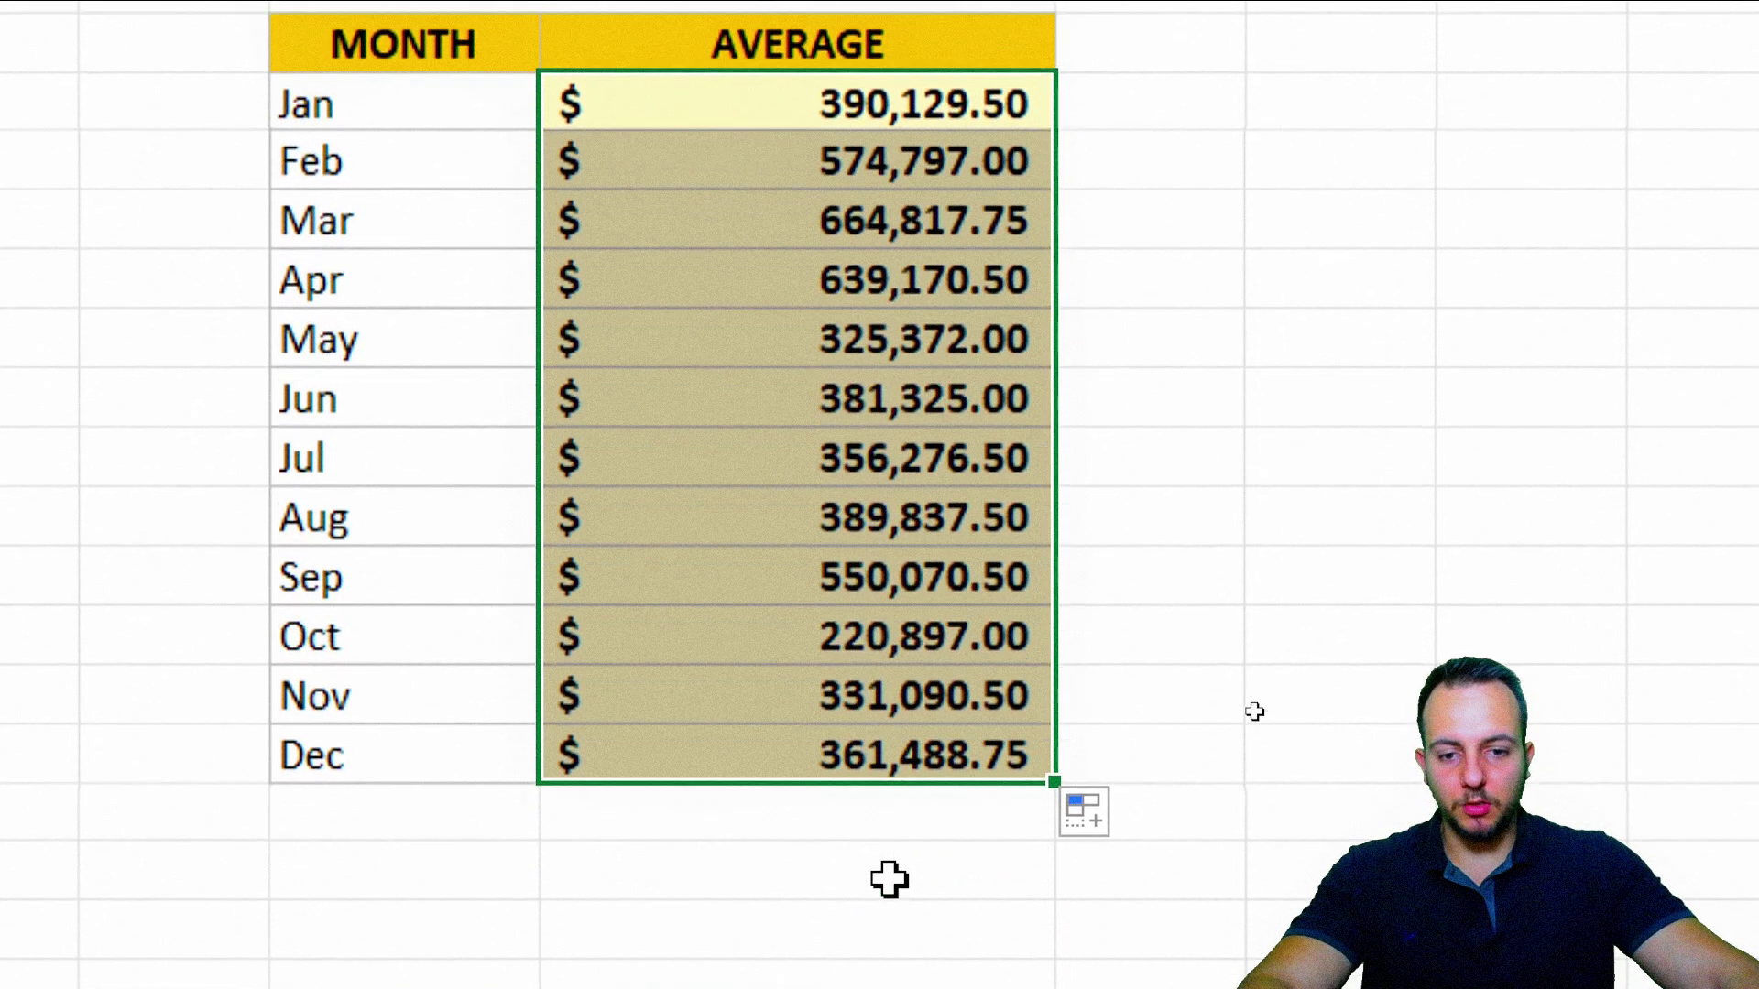
left_click(431, 236)
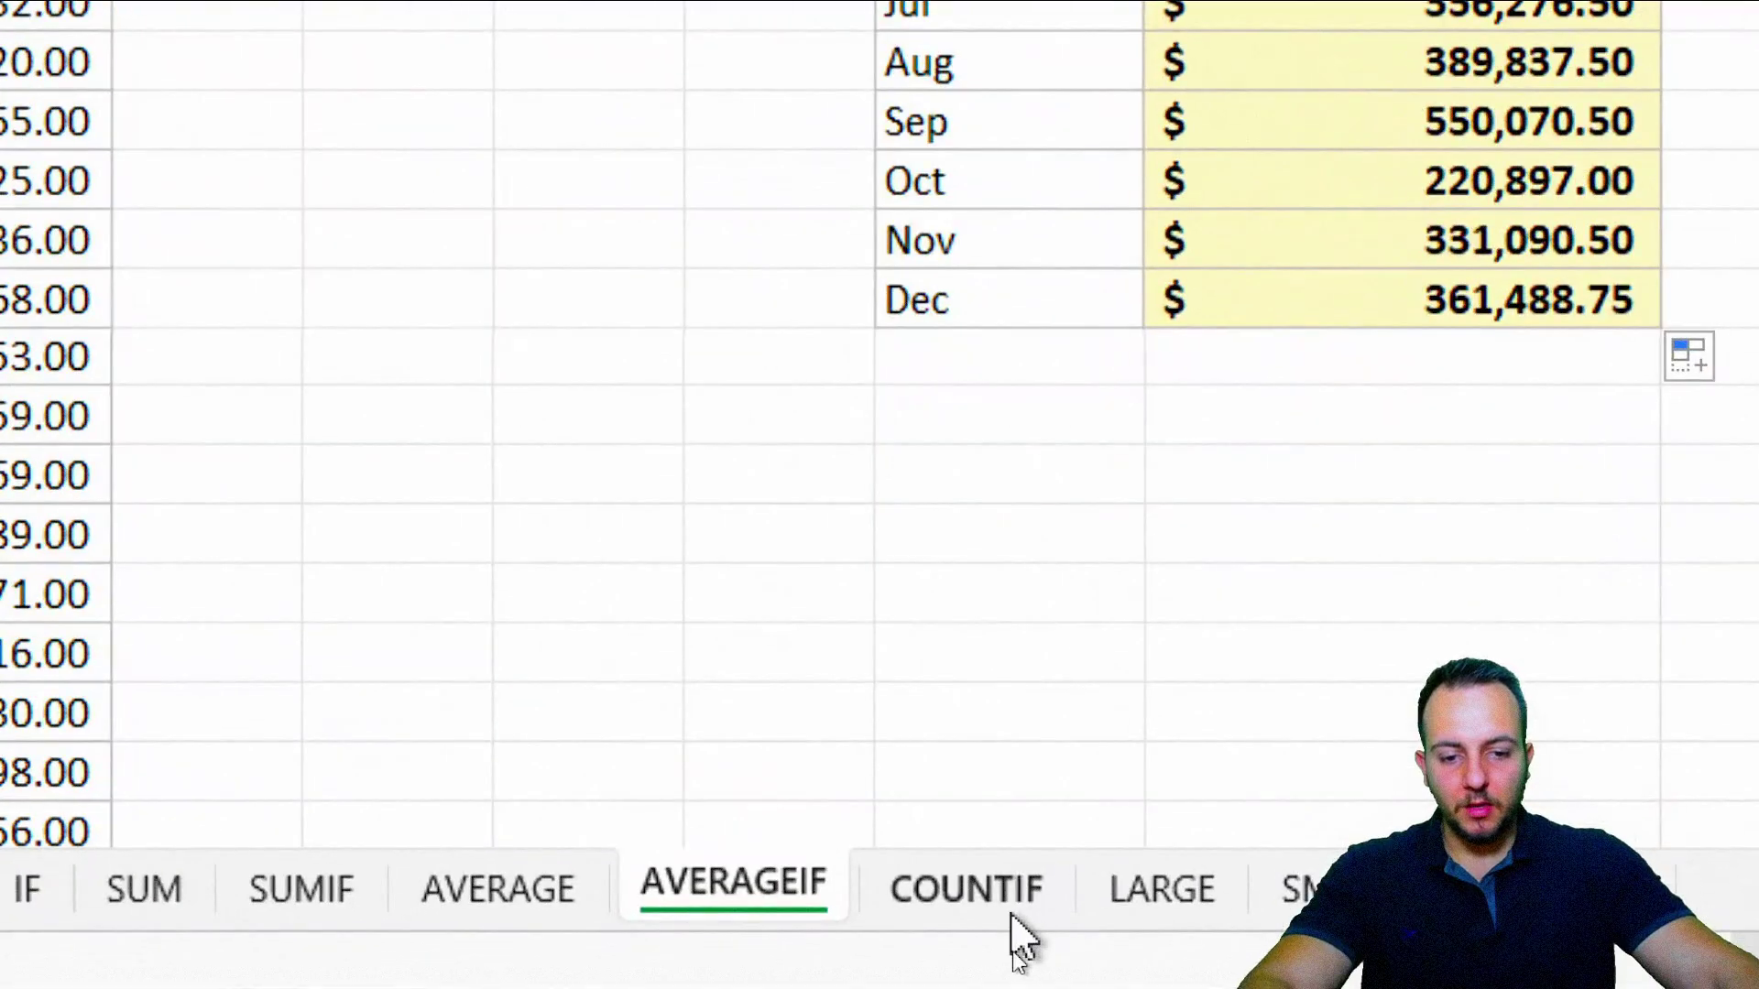
left_click(1013, 951)
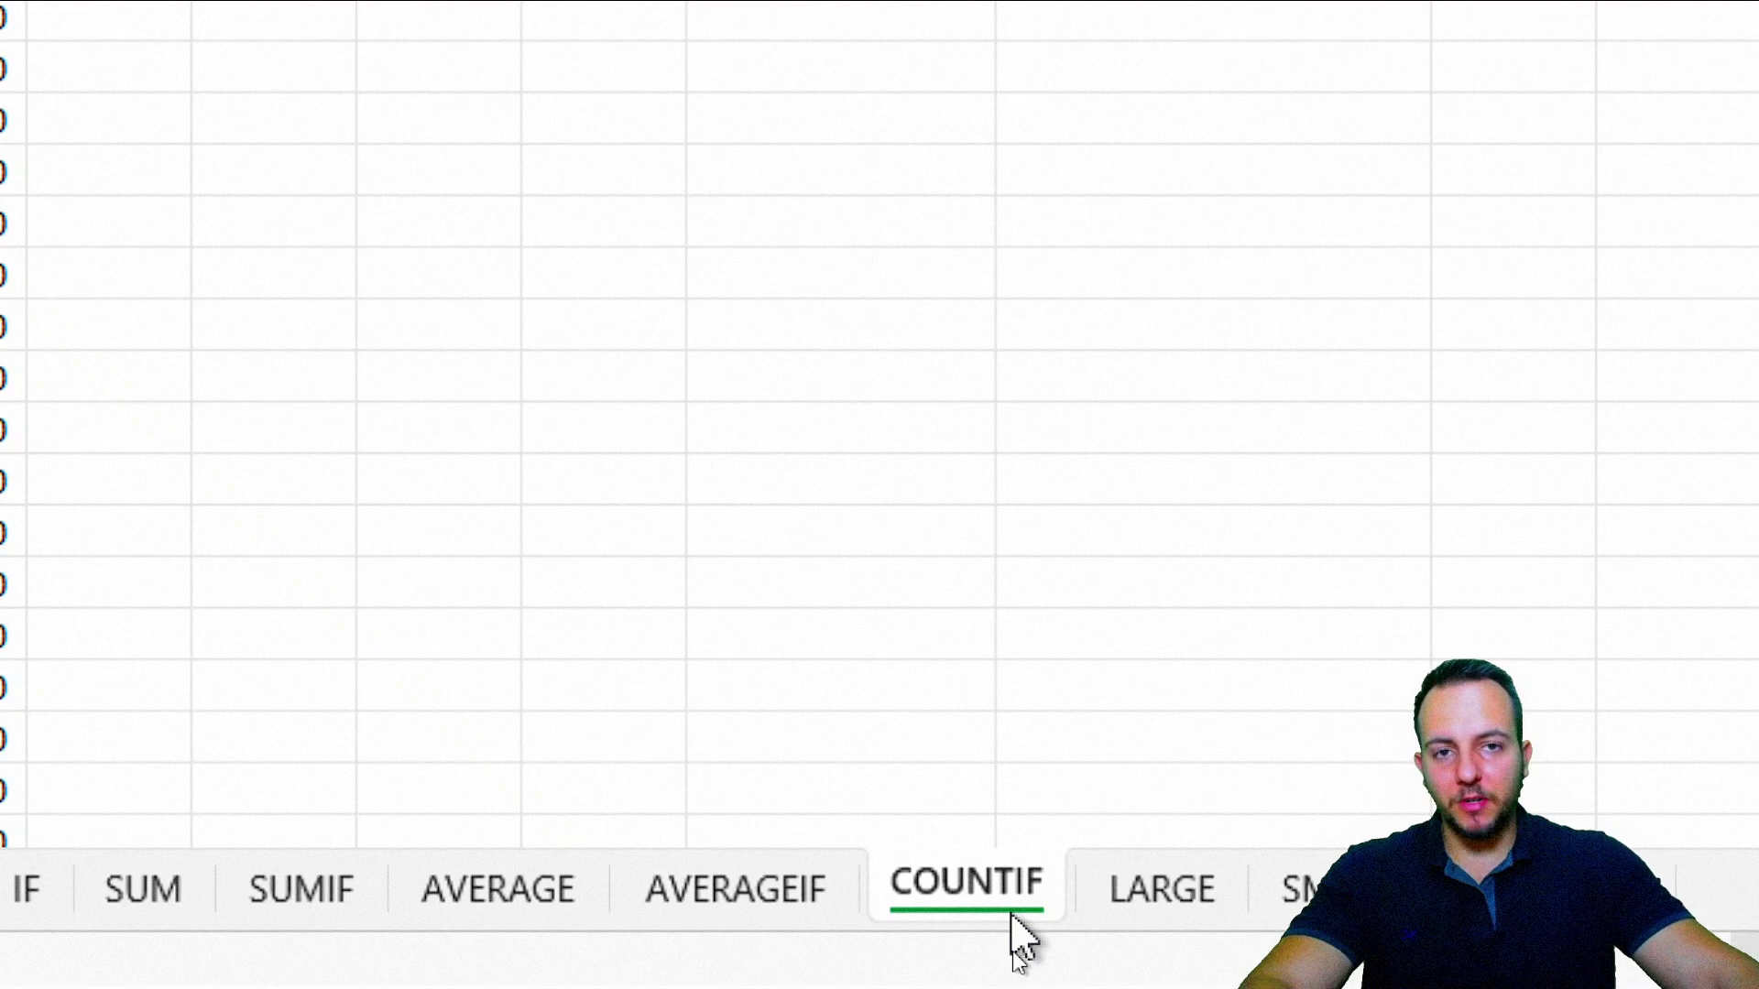
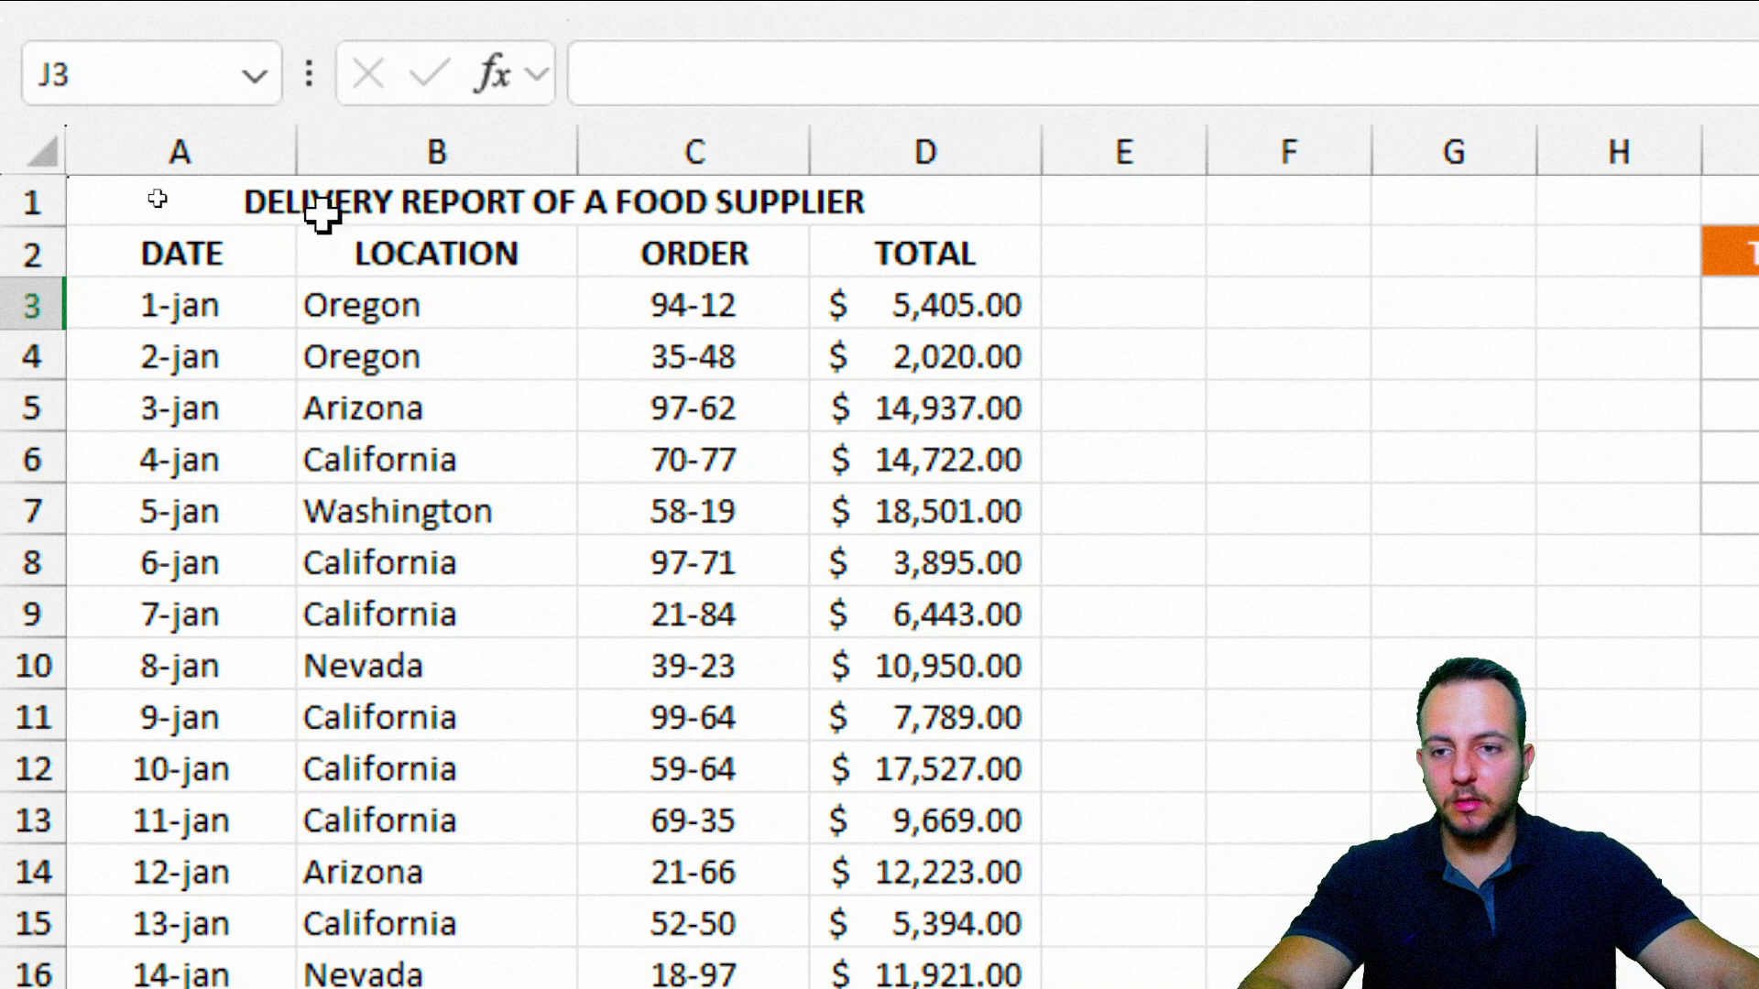
Review the DATE, LOCATION, ORDER and TOTAL columns and the five state labels
left_click_drag(228, 146, 411, 136)
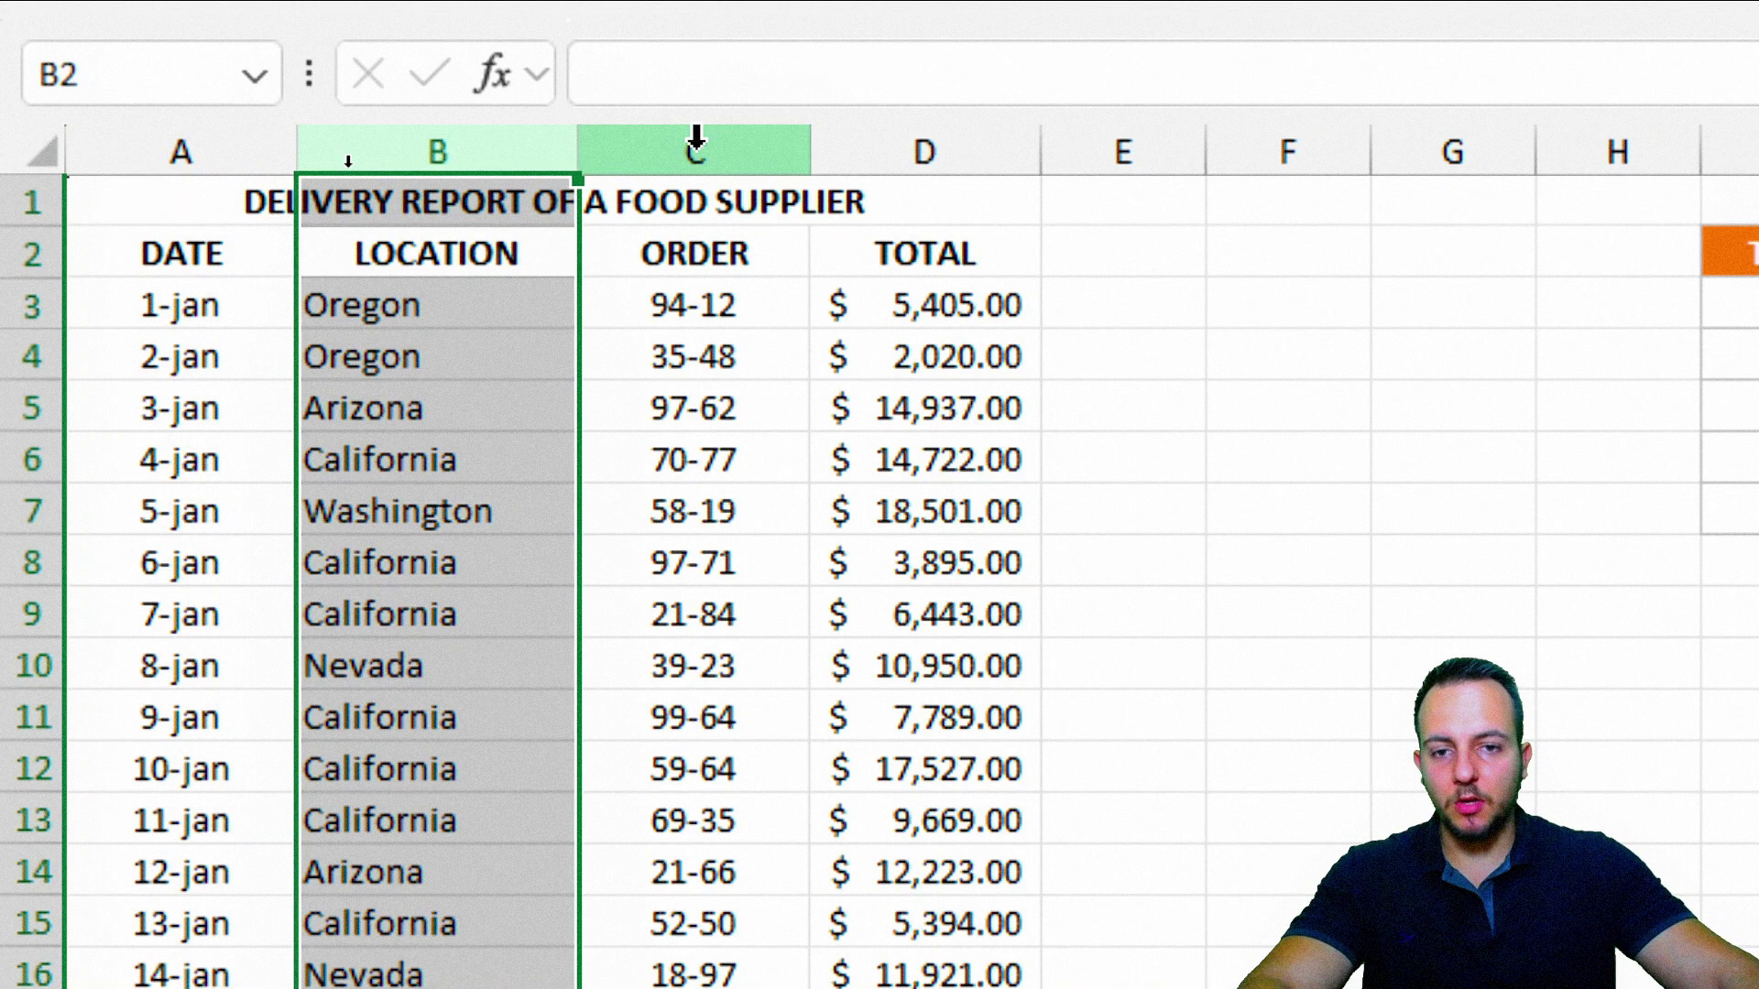
left_click(701, 137)
left_click(913, 135)
scroll(1603, 404, "right", 5)
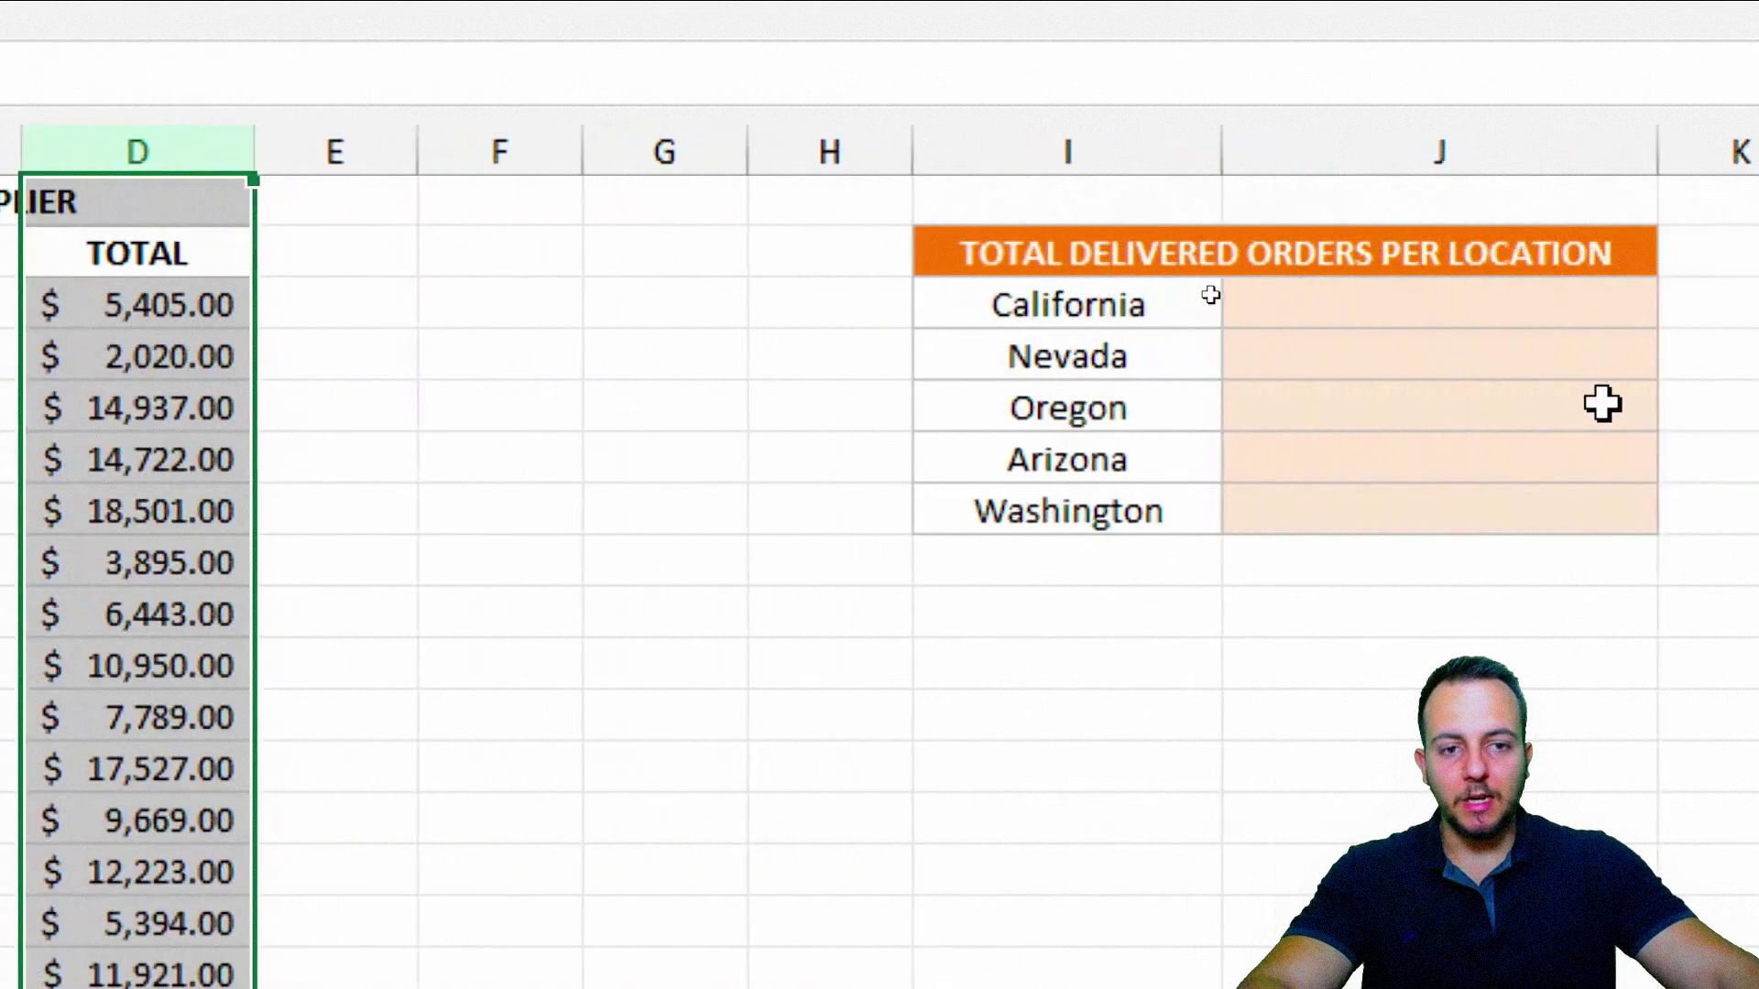
scroll(1530, 371, "right", 2)
scroll(1273, 408, "right", 1)
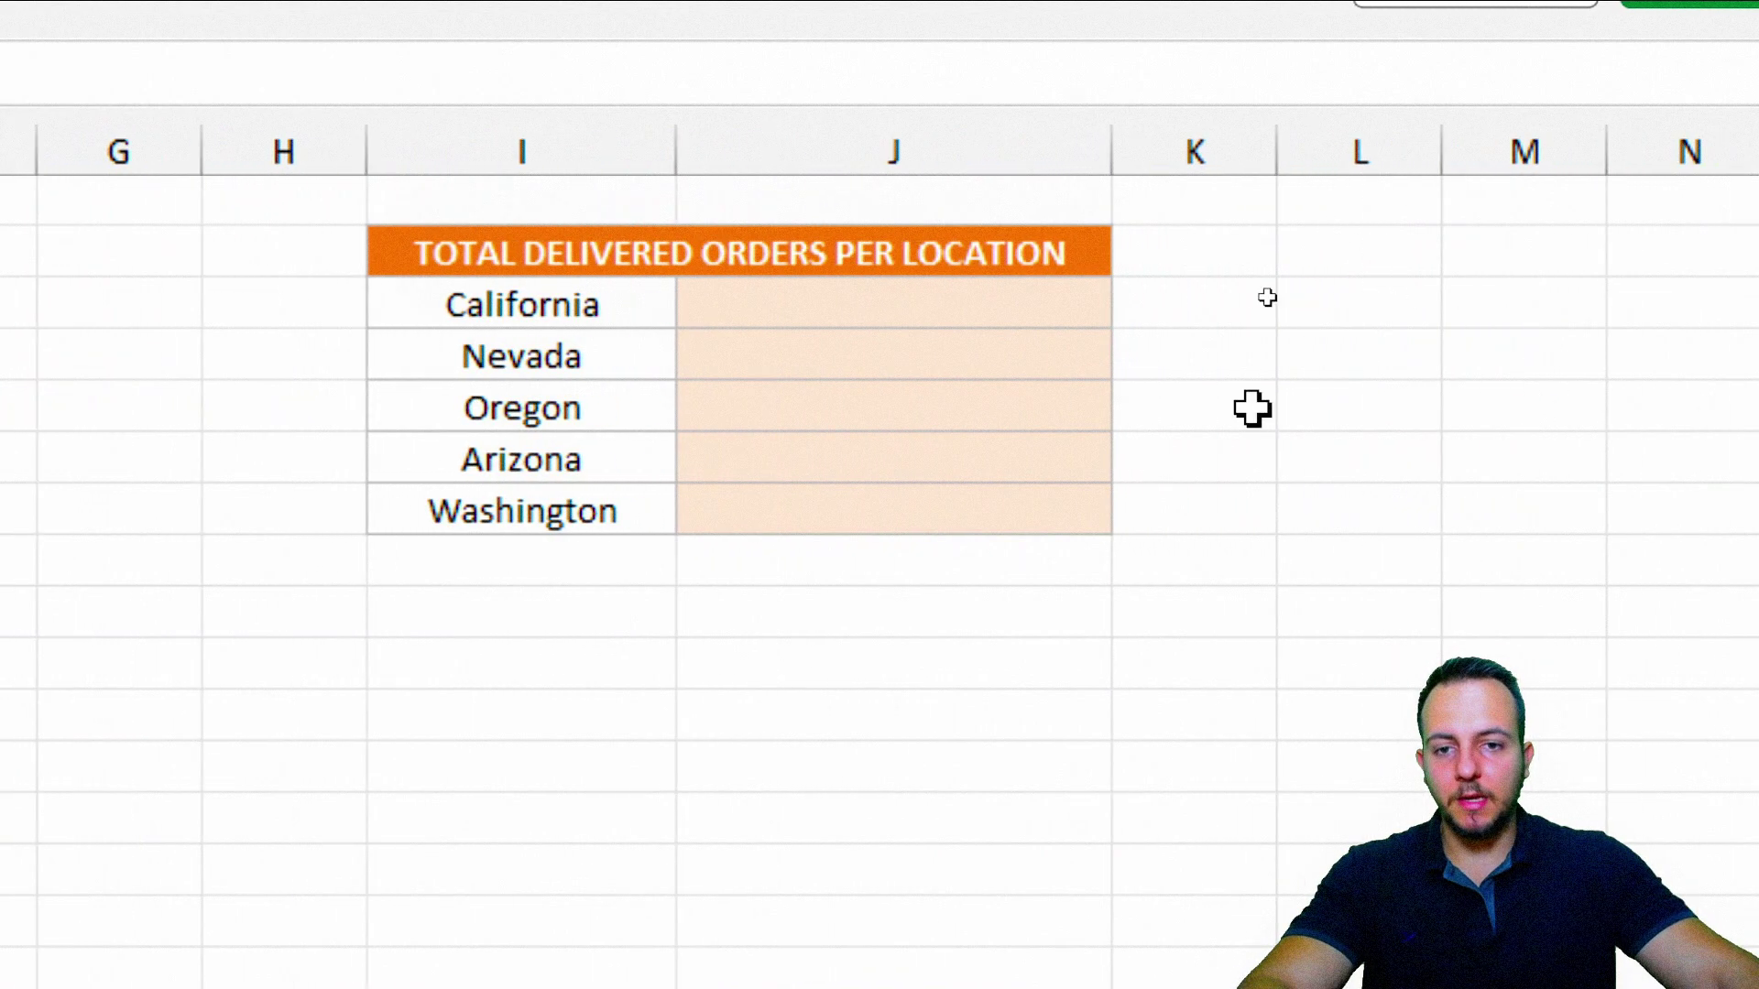
left_click(597, 305)
left_click(619, 352)
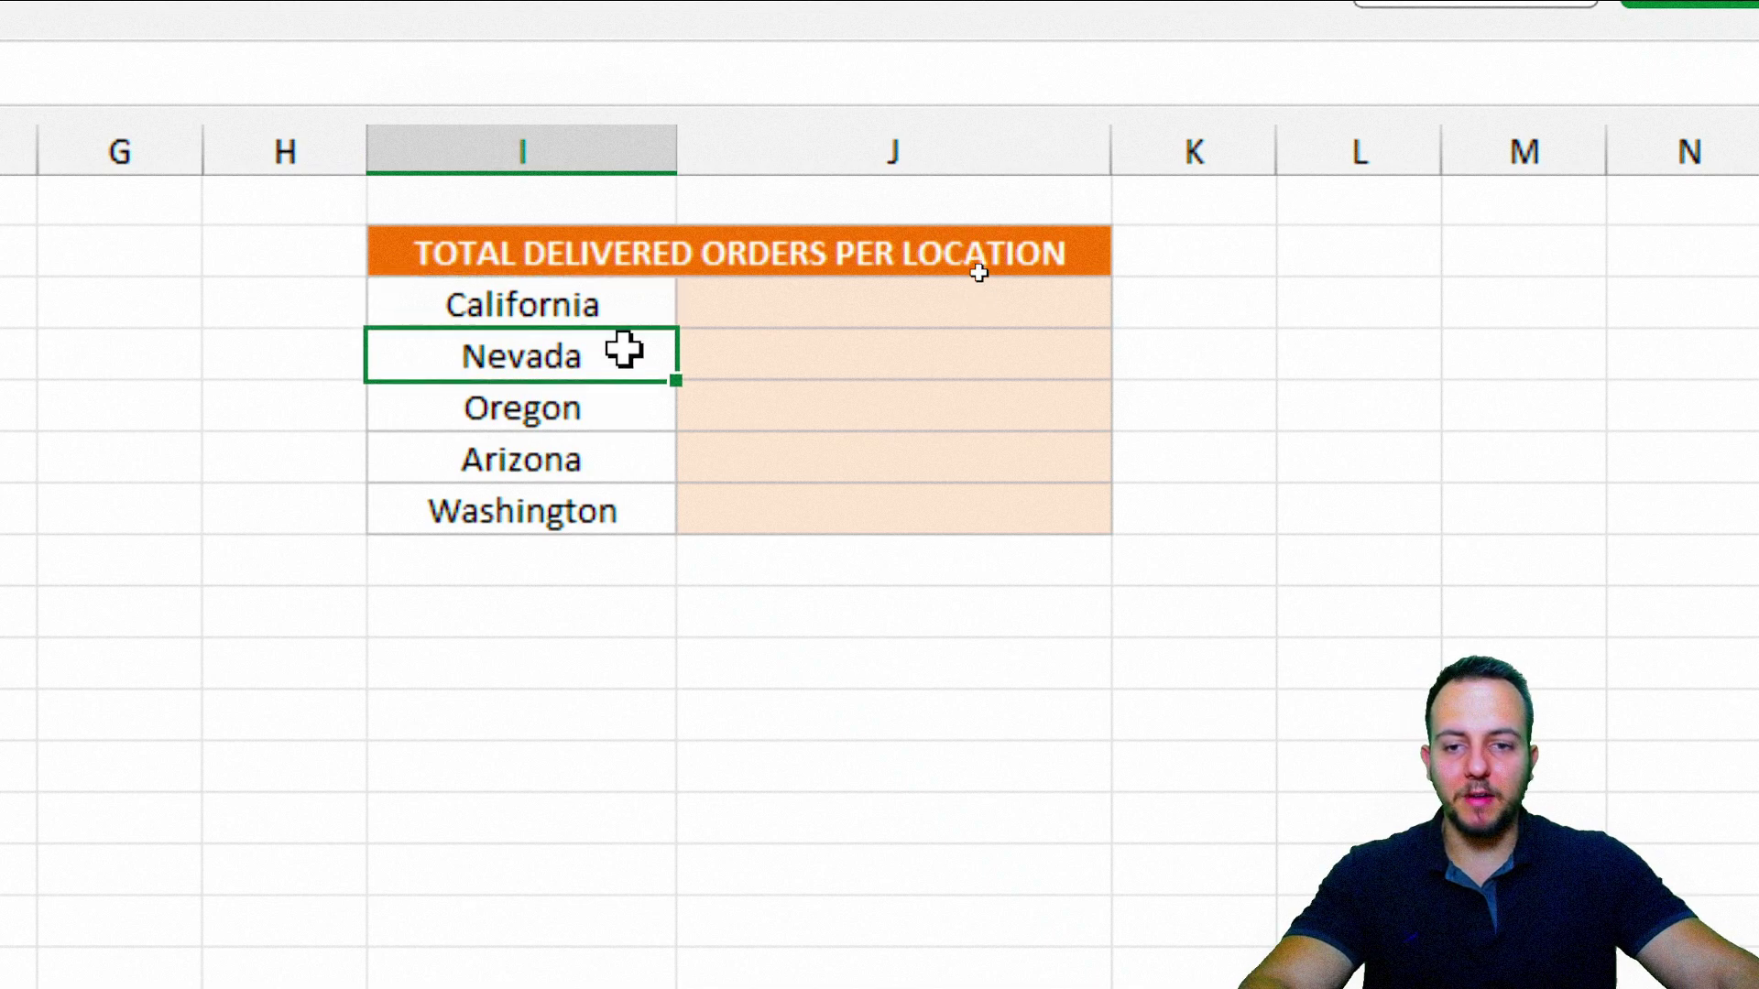
left_click(605, 417)
left_click(608, 463)
left_click(623, 511)
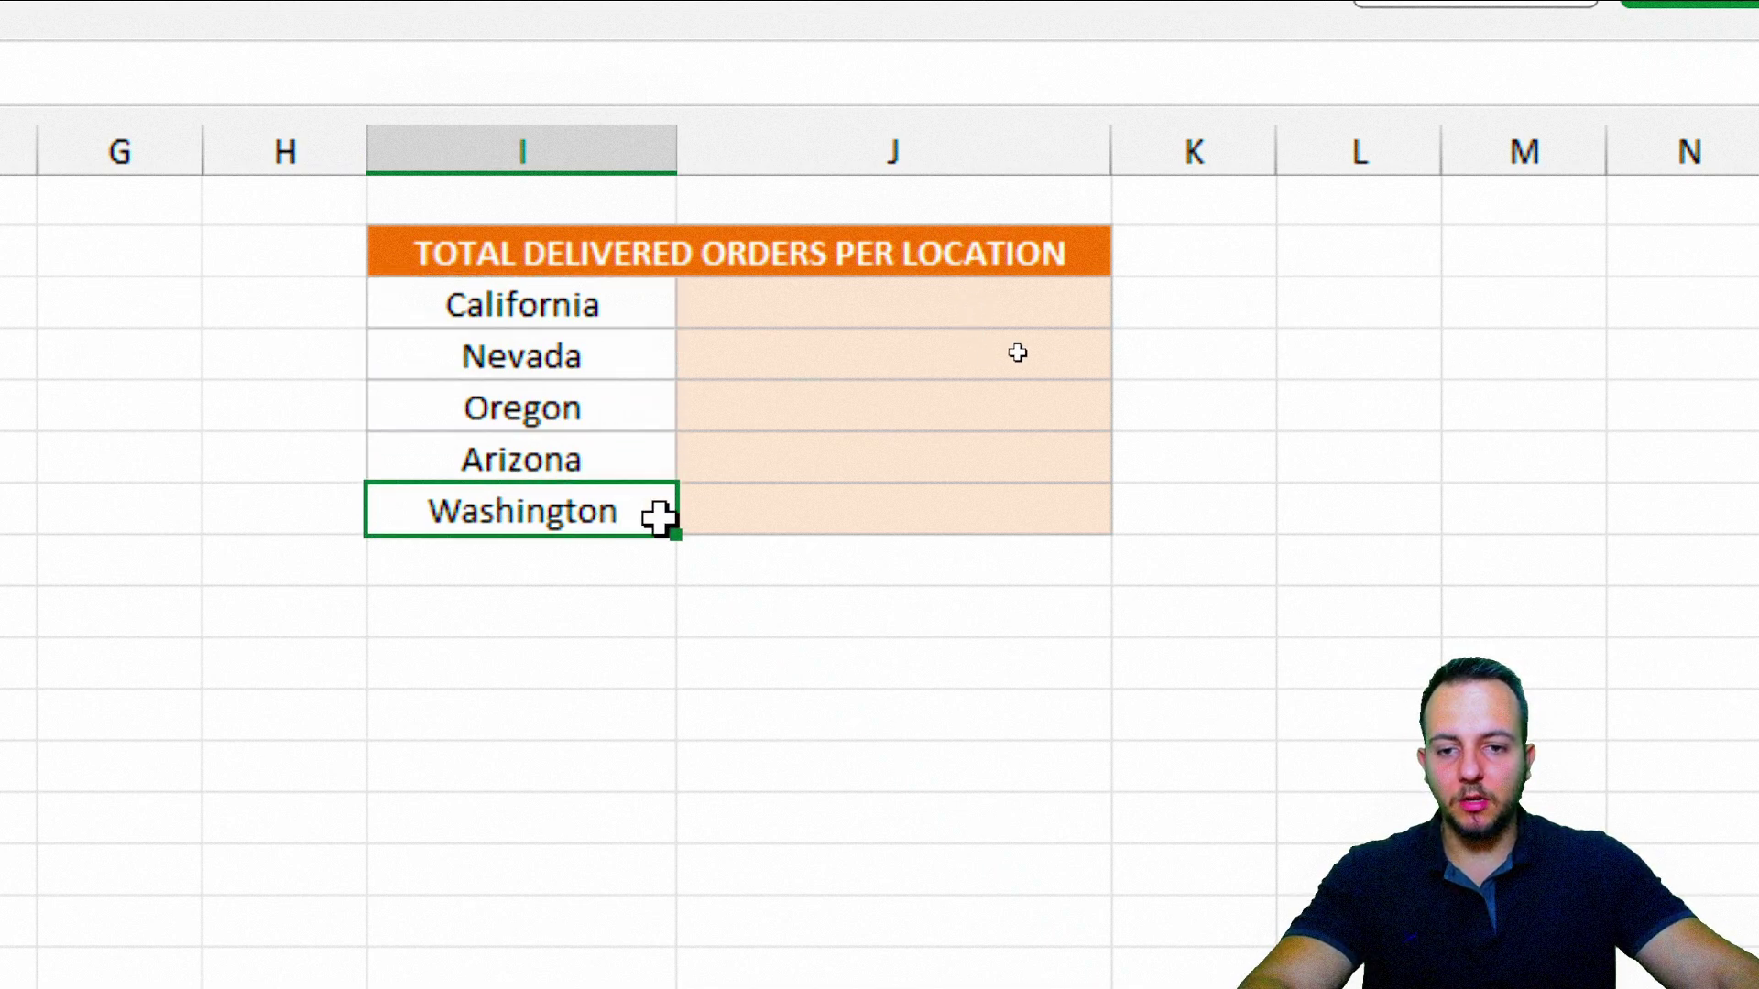
left_click(907, 306)
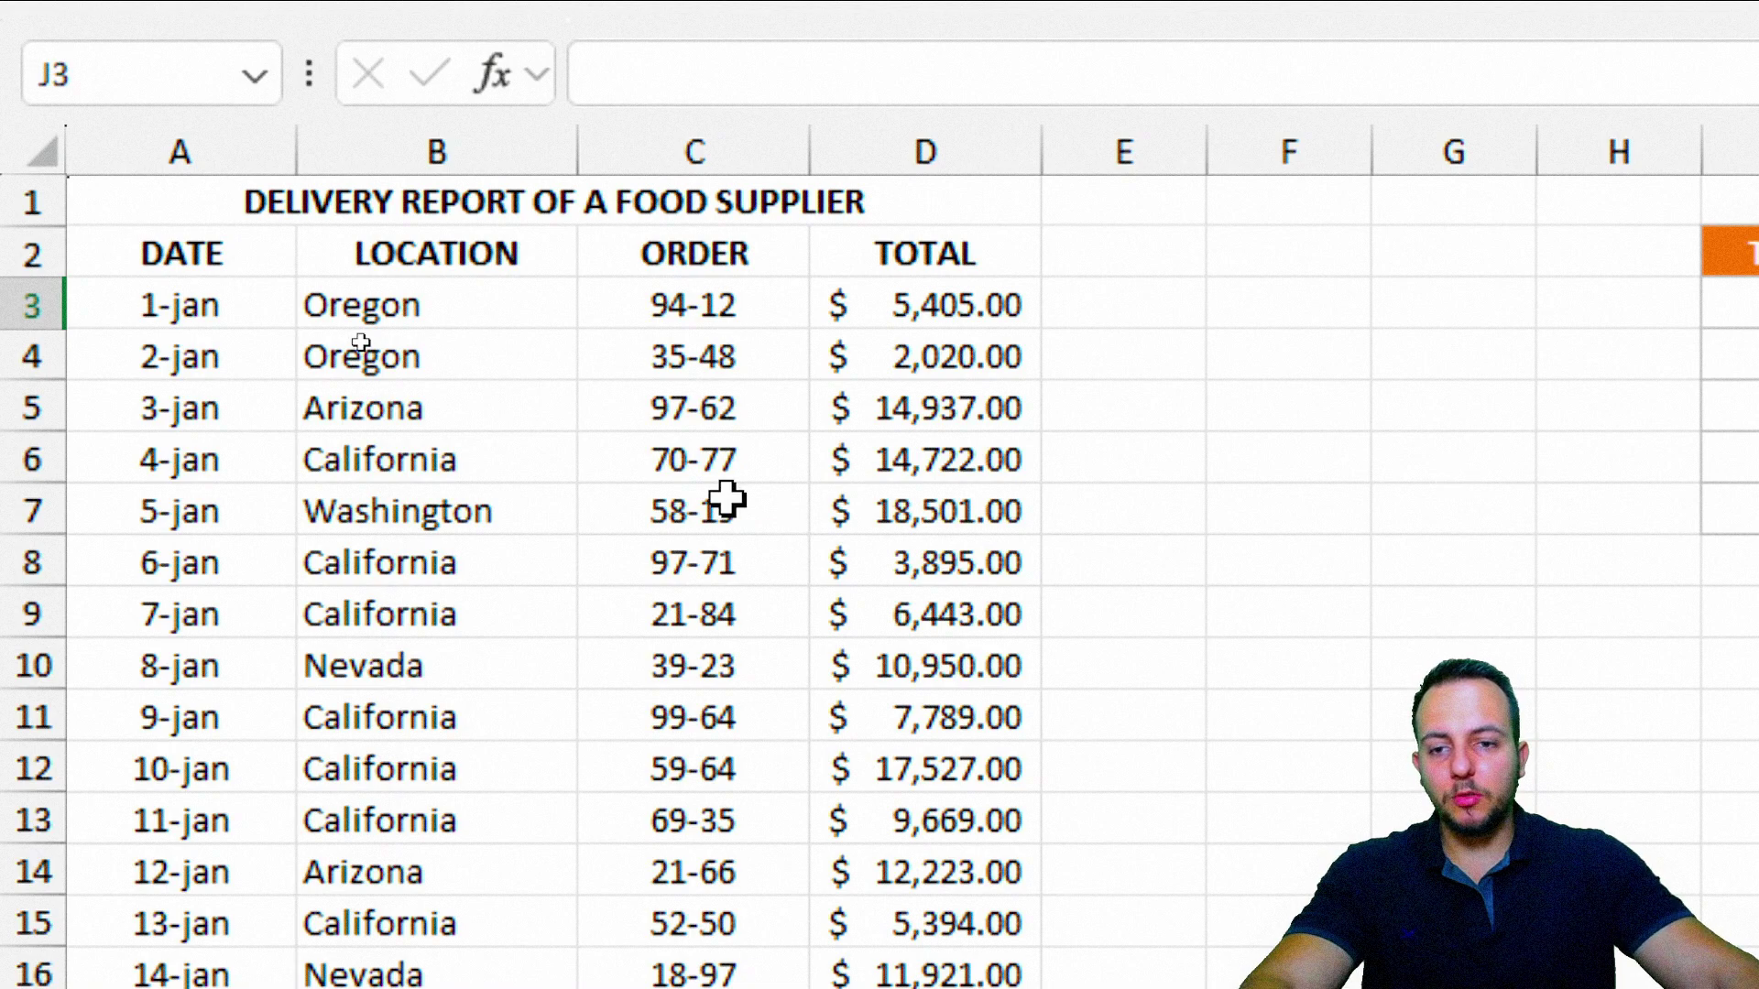
Inspect the ORDER column and the first delivery records, including the Arizona and California rows
left_click(712, 151)
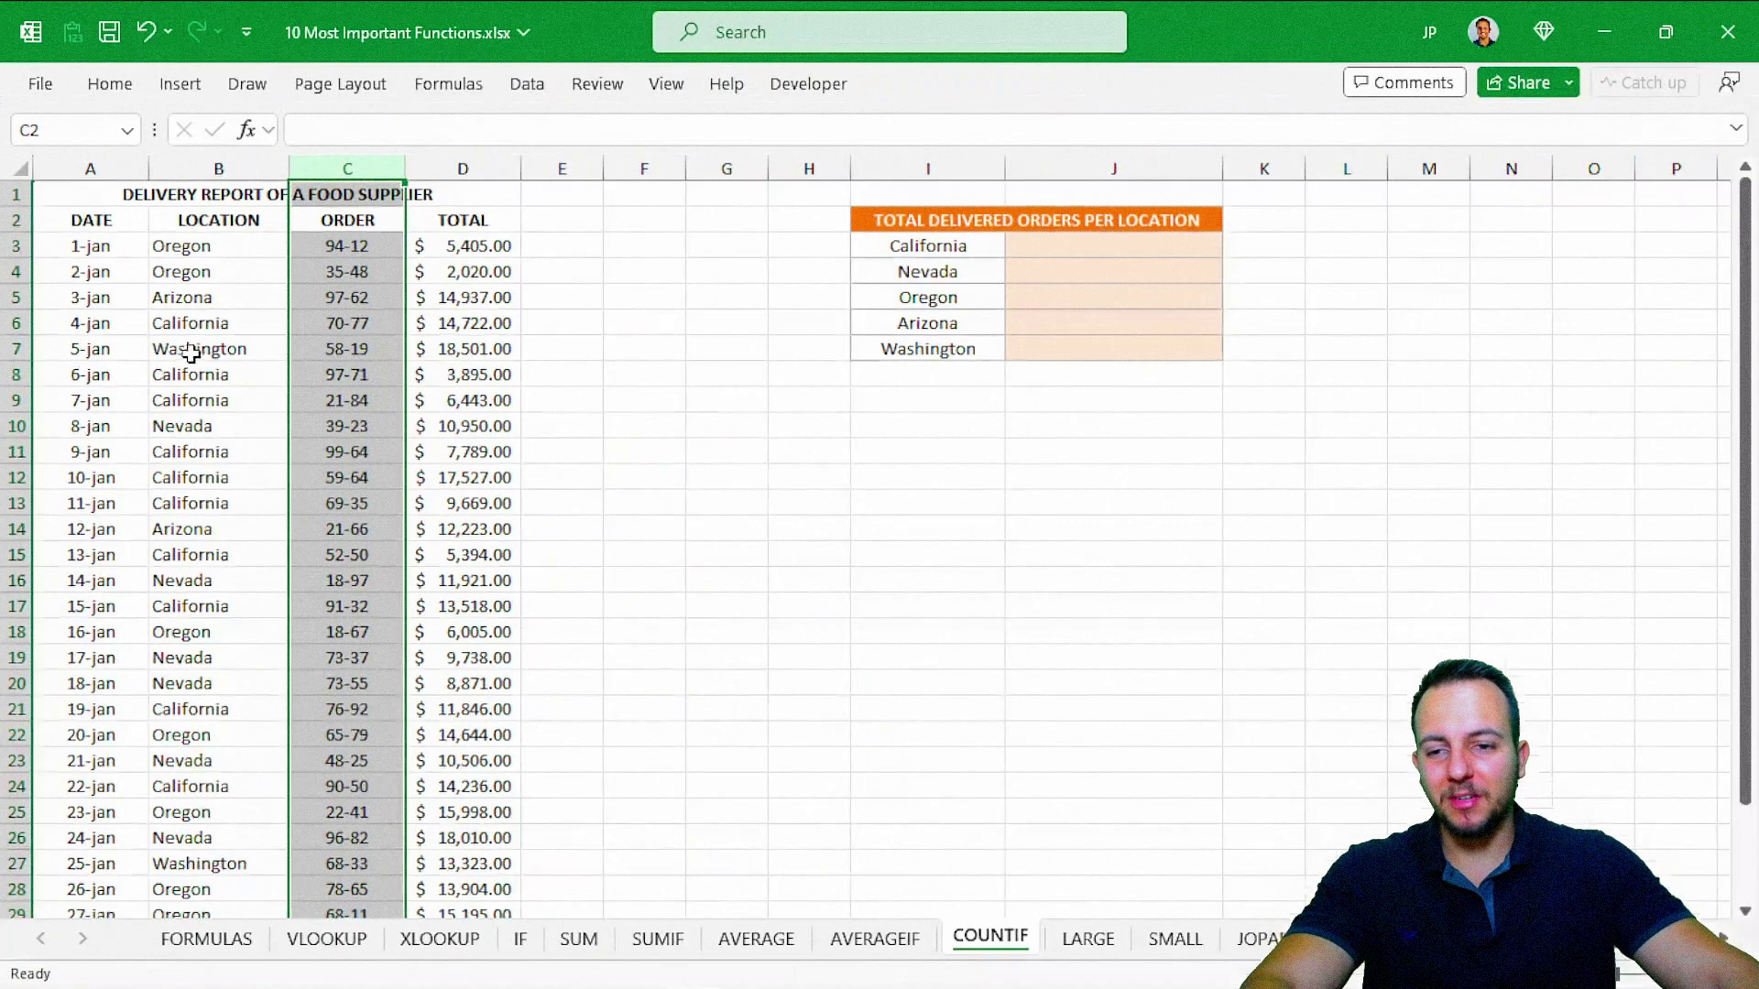
scroll(192, 352, "down", 8)
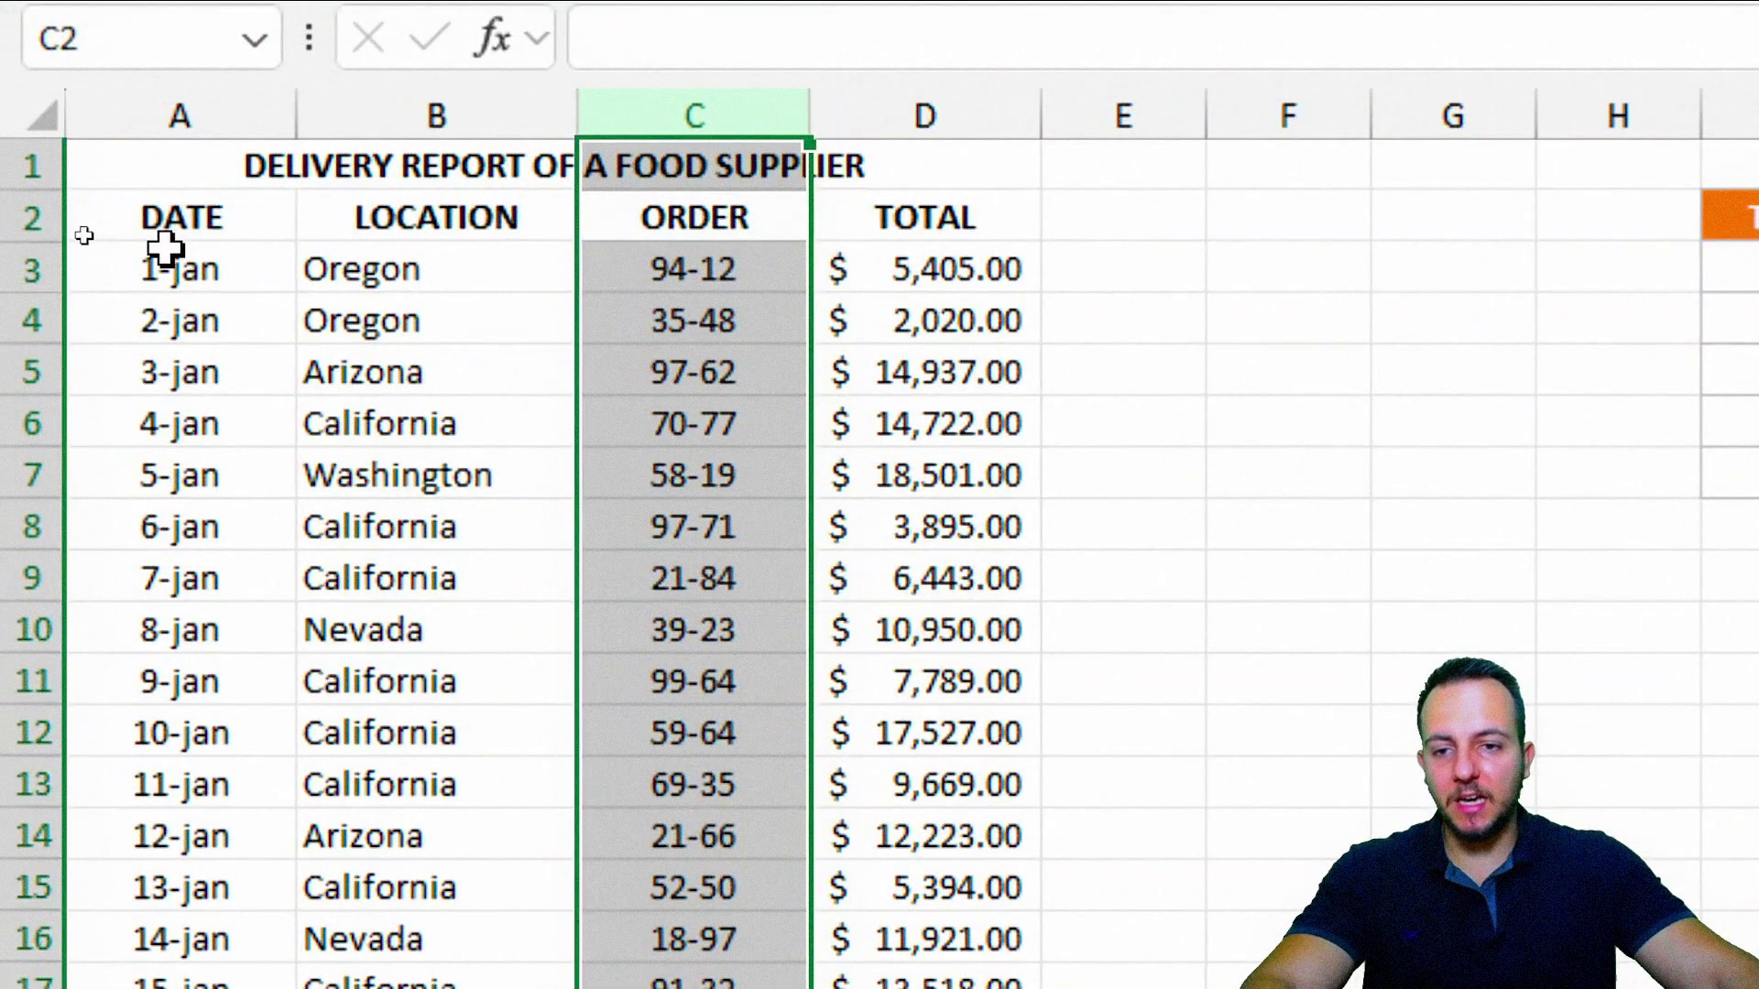
left_click(121, 223)
left_click_drag(538, 265, 954, 326)
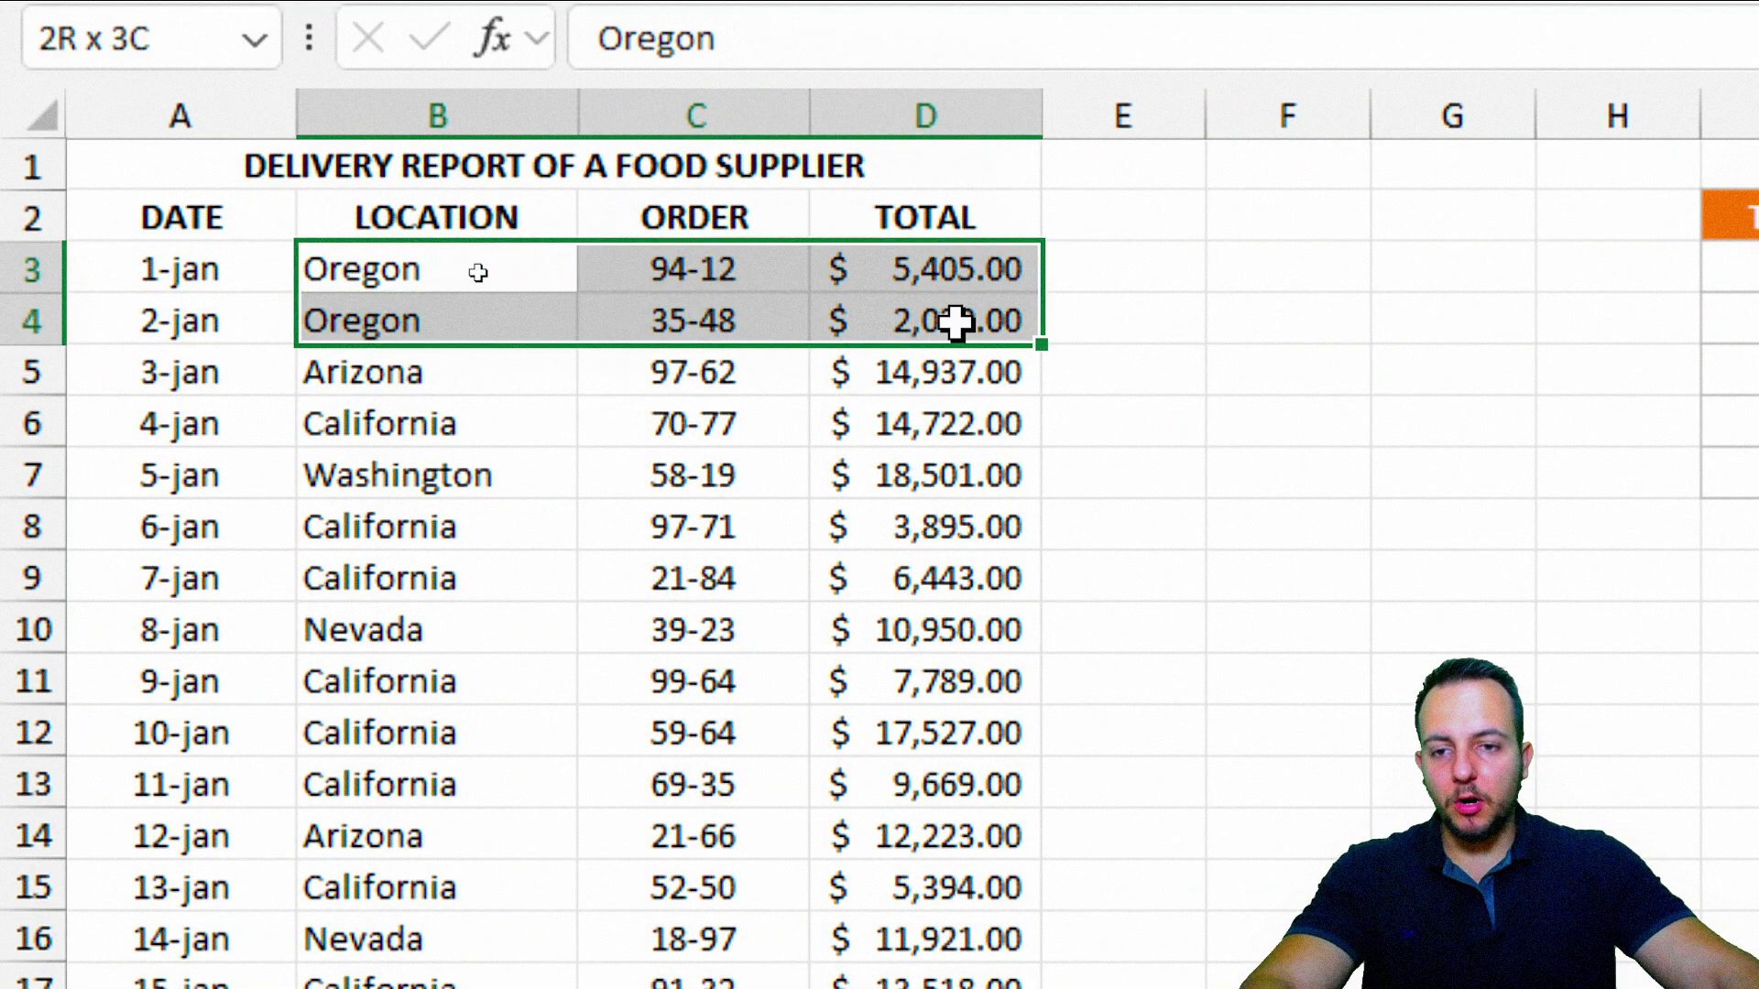
left_click(925, 275)
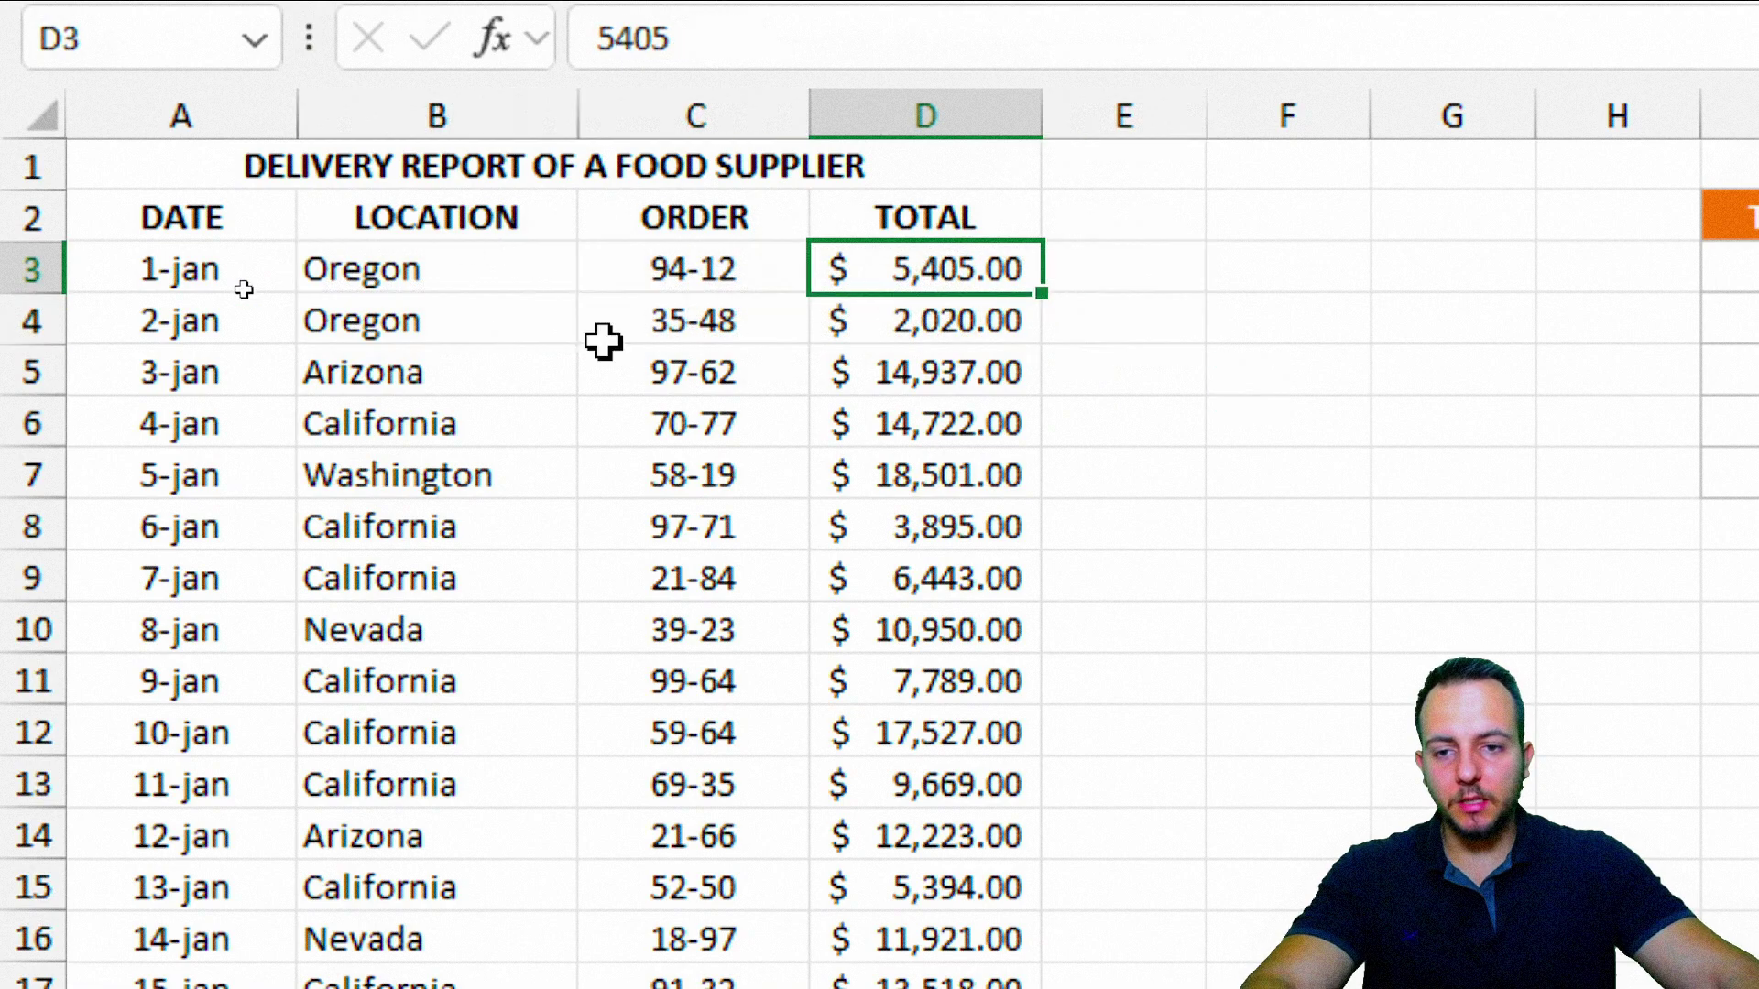
left_click_drag(388, 372, 979, 352)
left_click_drag(526, 421, 970, 412)
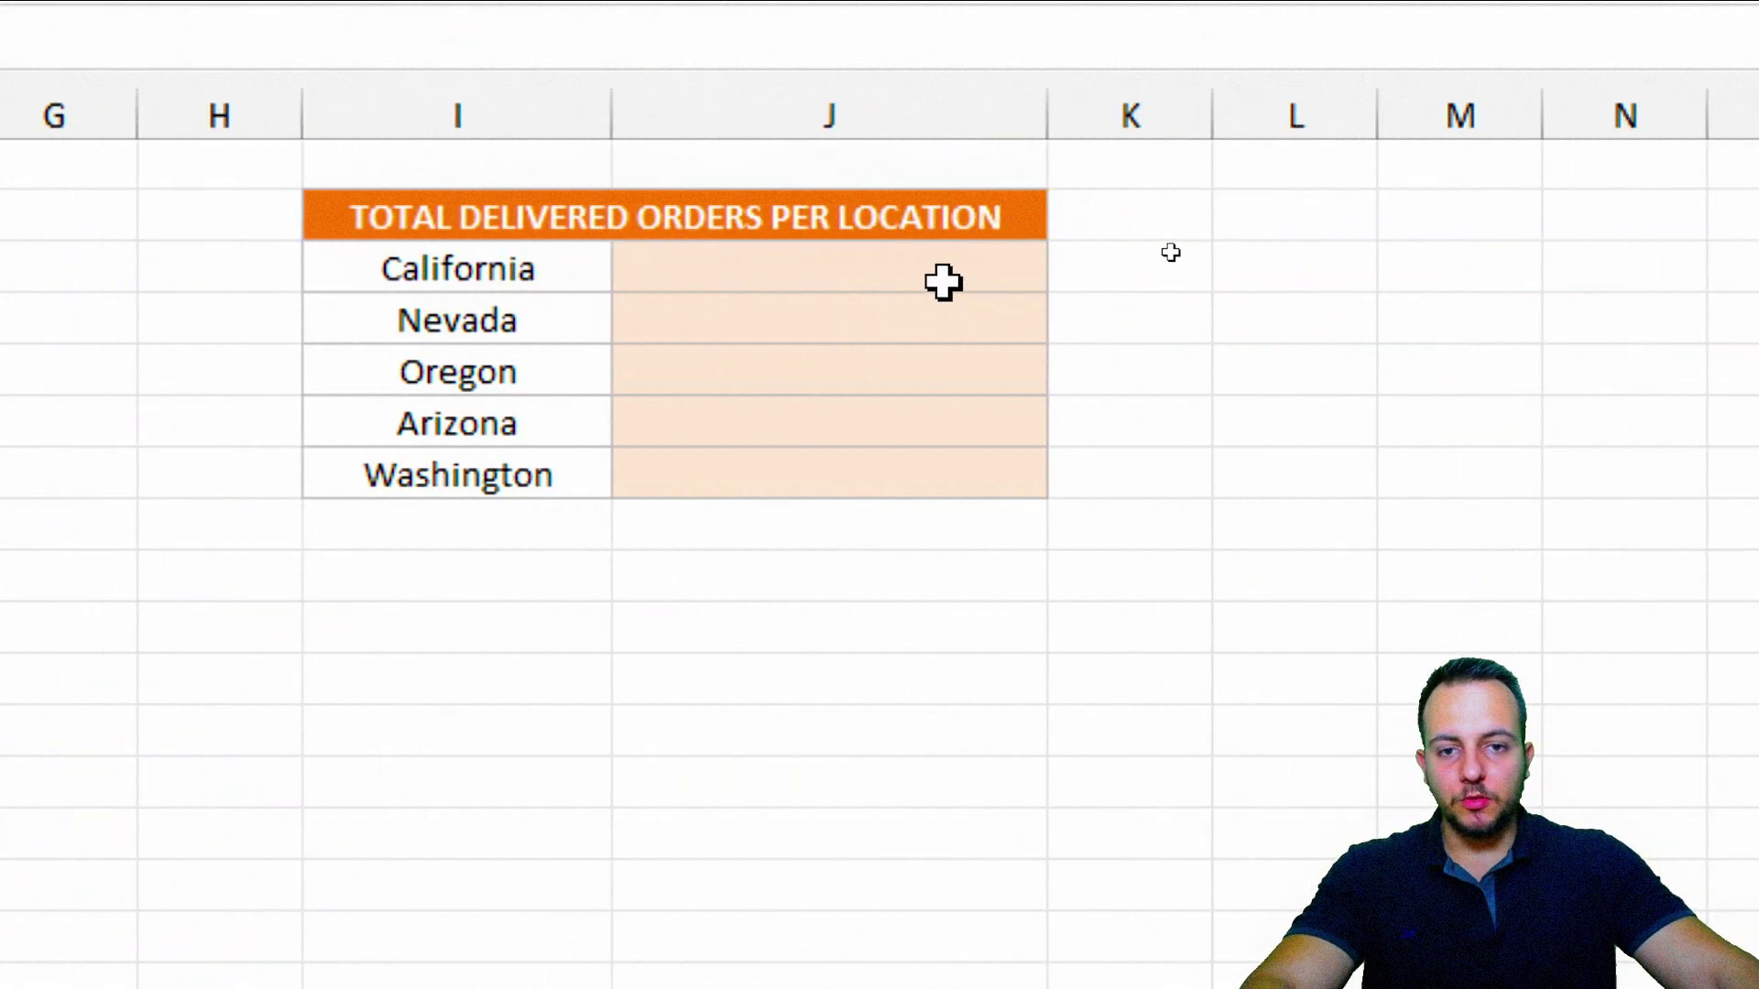
In California's count cell, begin =COUNTIF with columns A:D as the range
left_click(820, 275)
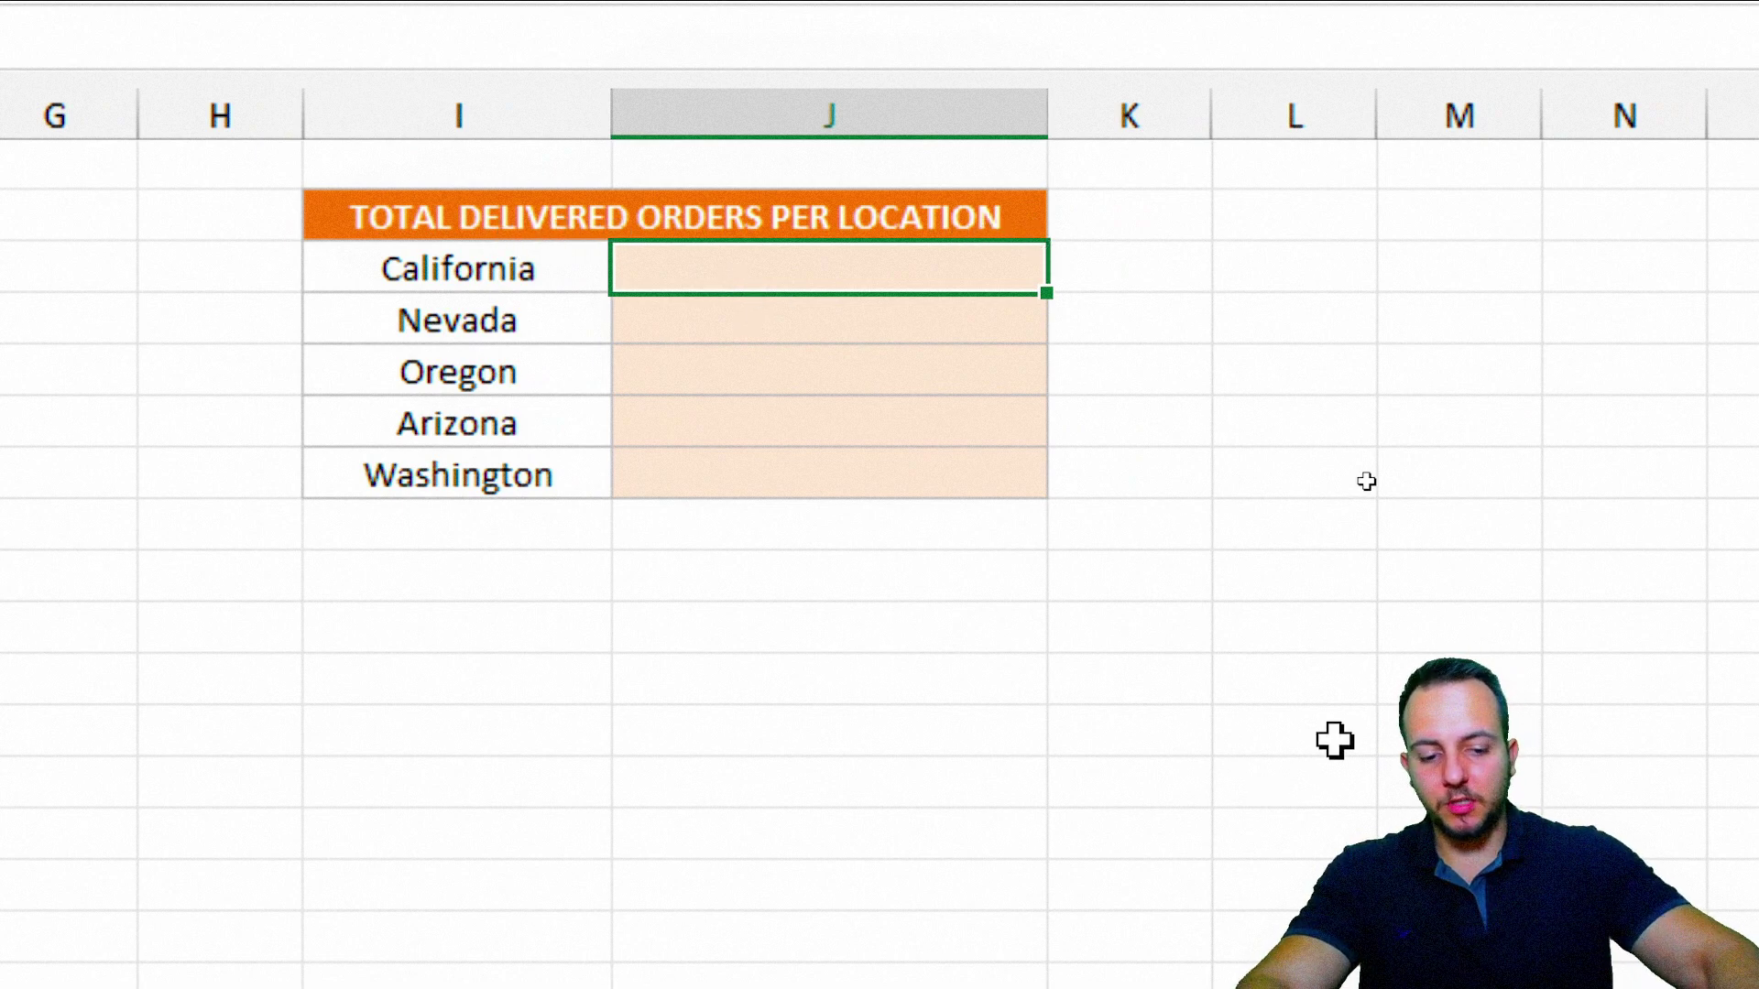
type("=count")
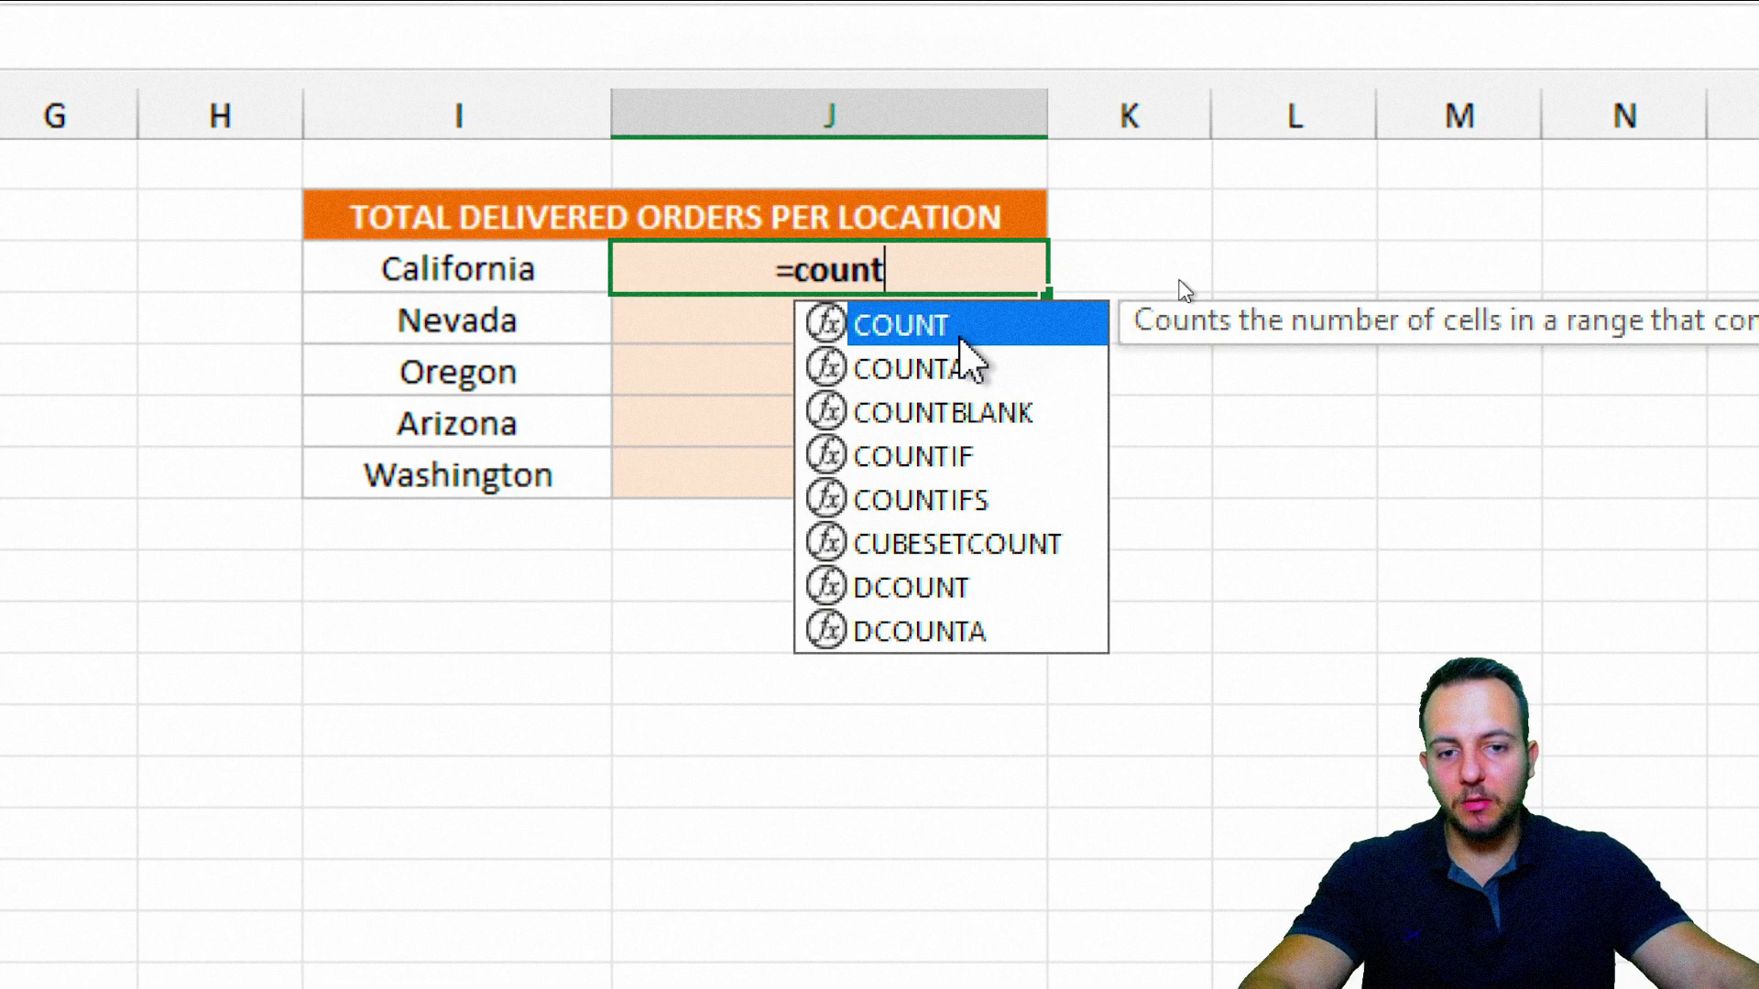
left_click(927, 463)
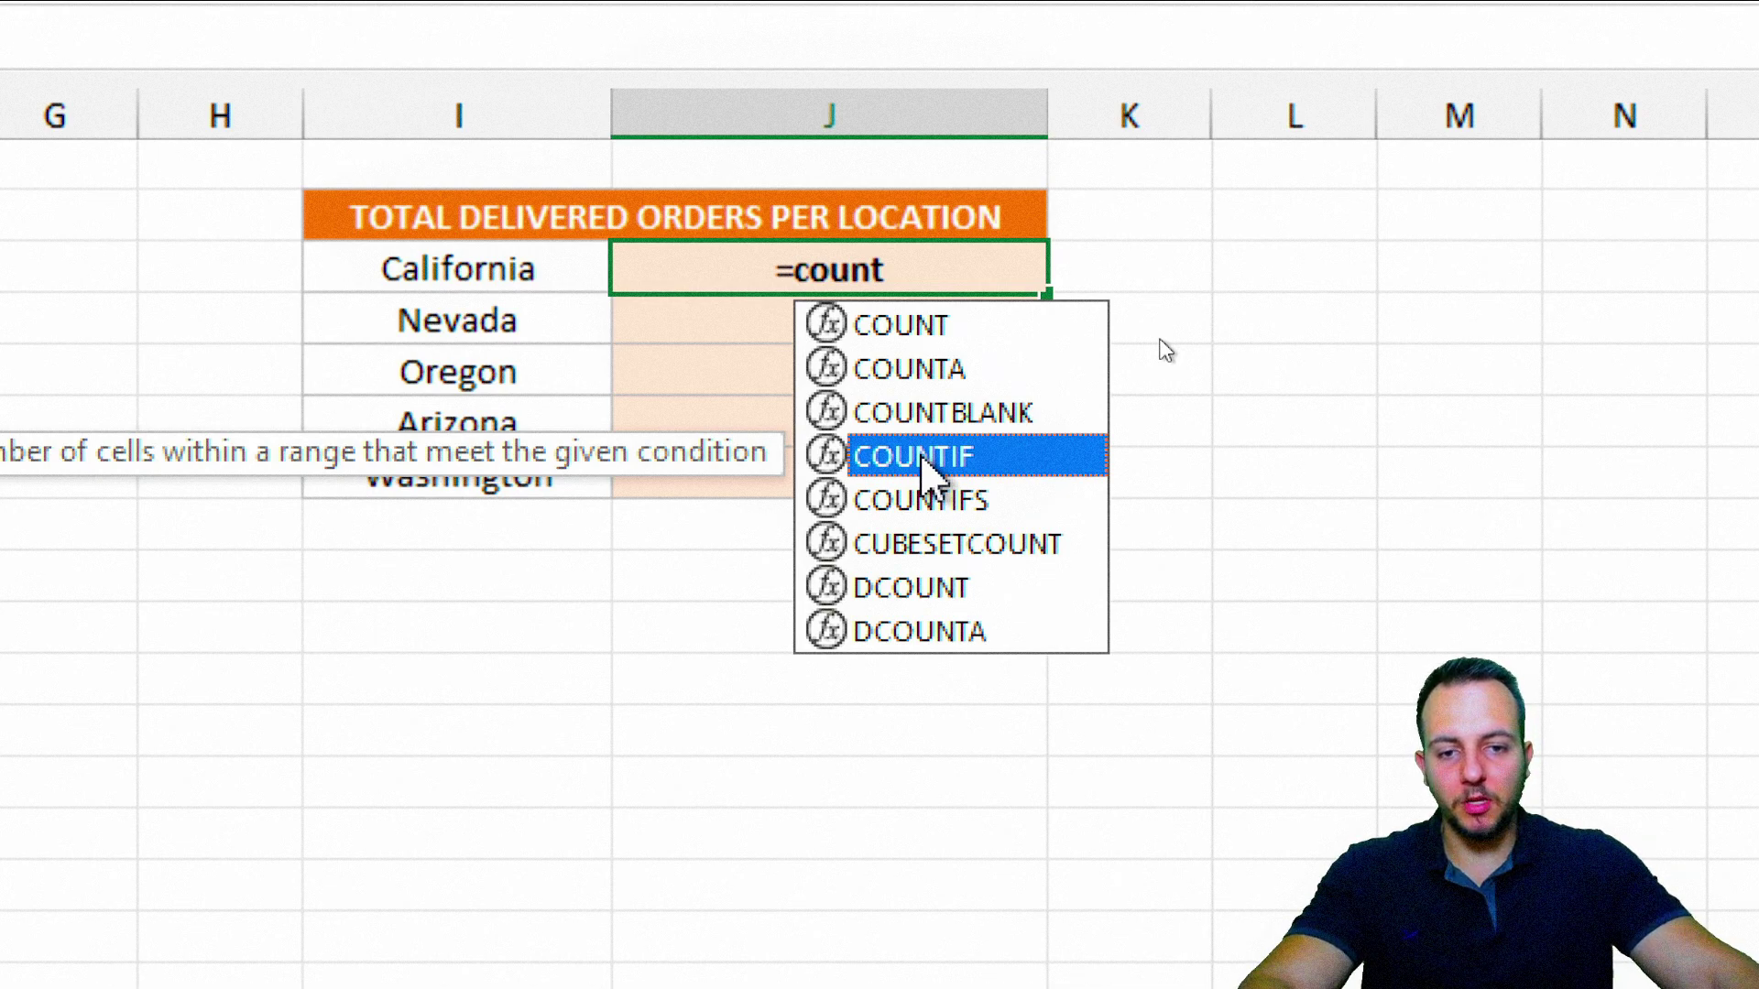
double_click(927, 458)
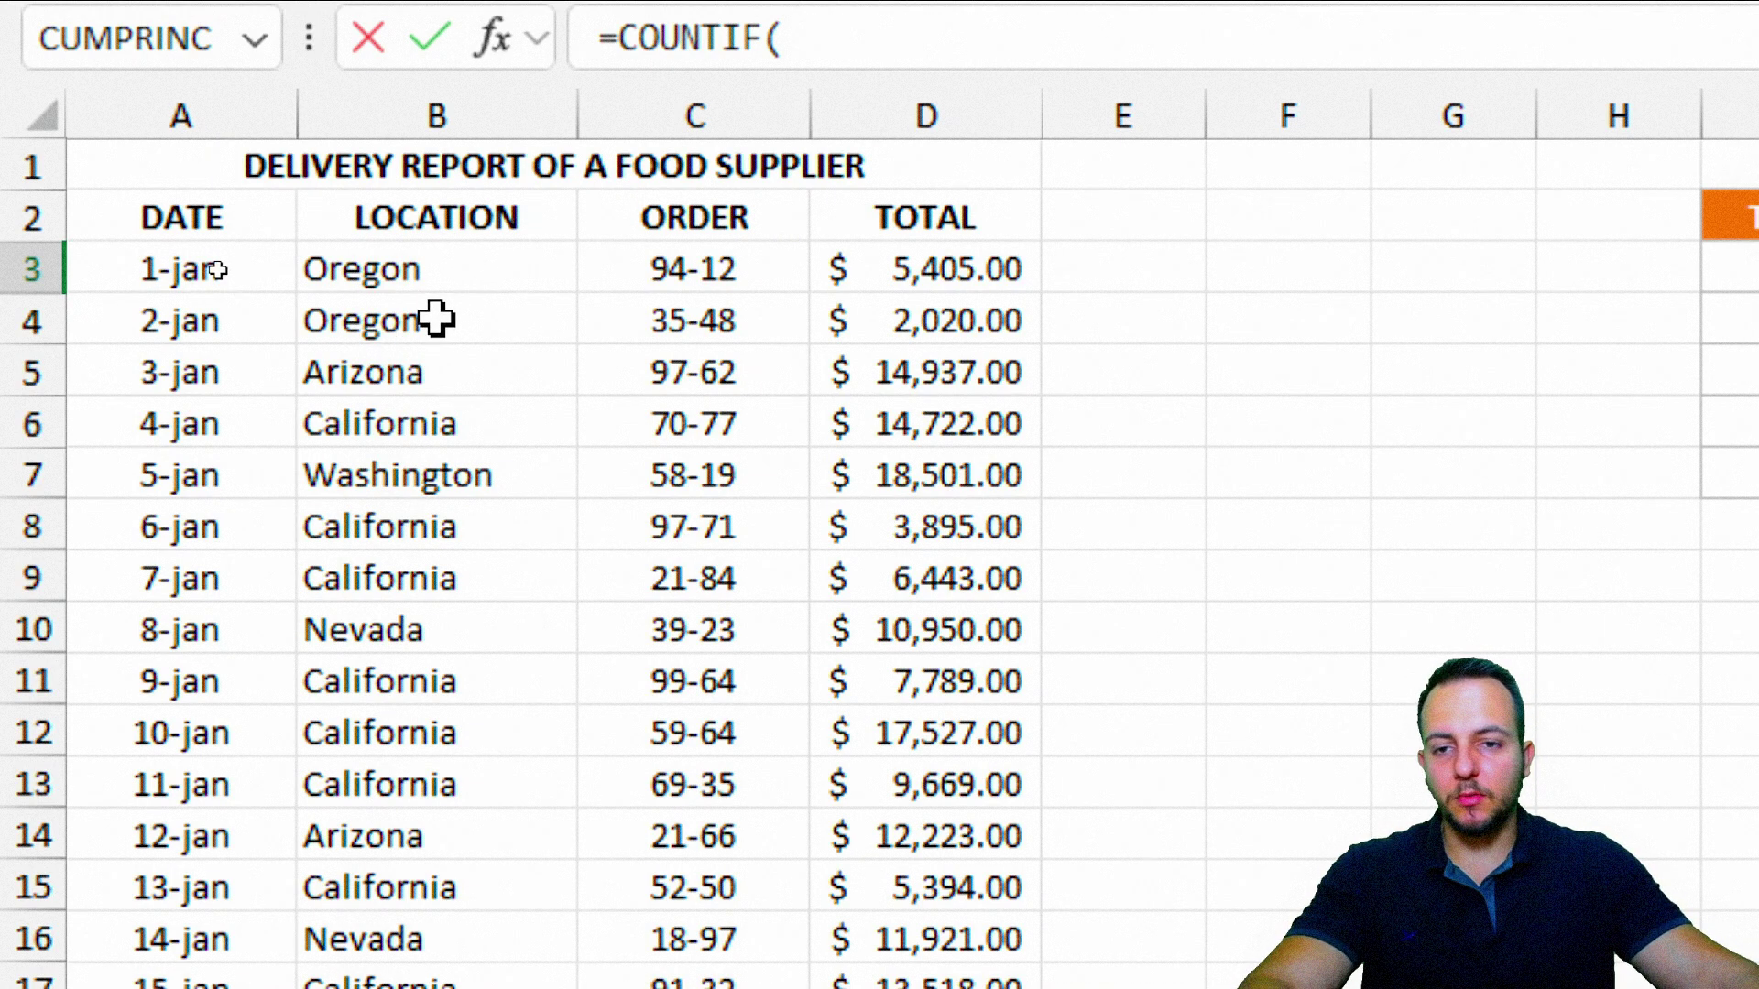
mouse_move(514, 220)
left_mouse_down()
mouse_move(479, 943)
mouse_move(455, 830)
mouse_move(464, 758)
left_mouse_up()
scroll(471, 629, "up", 2)
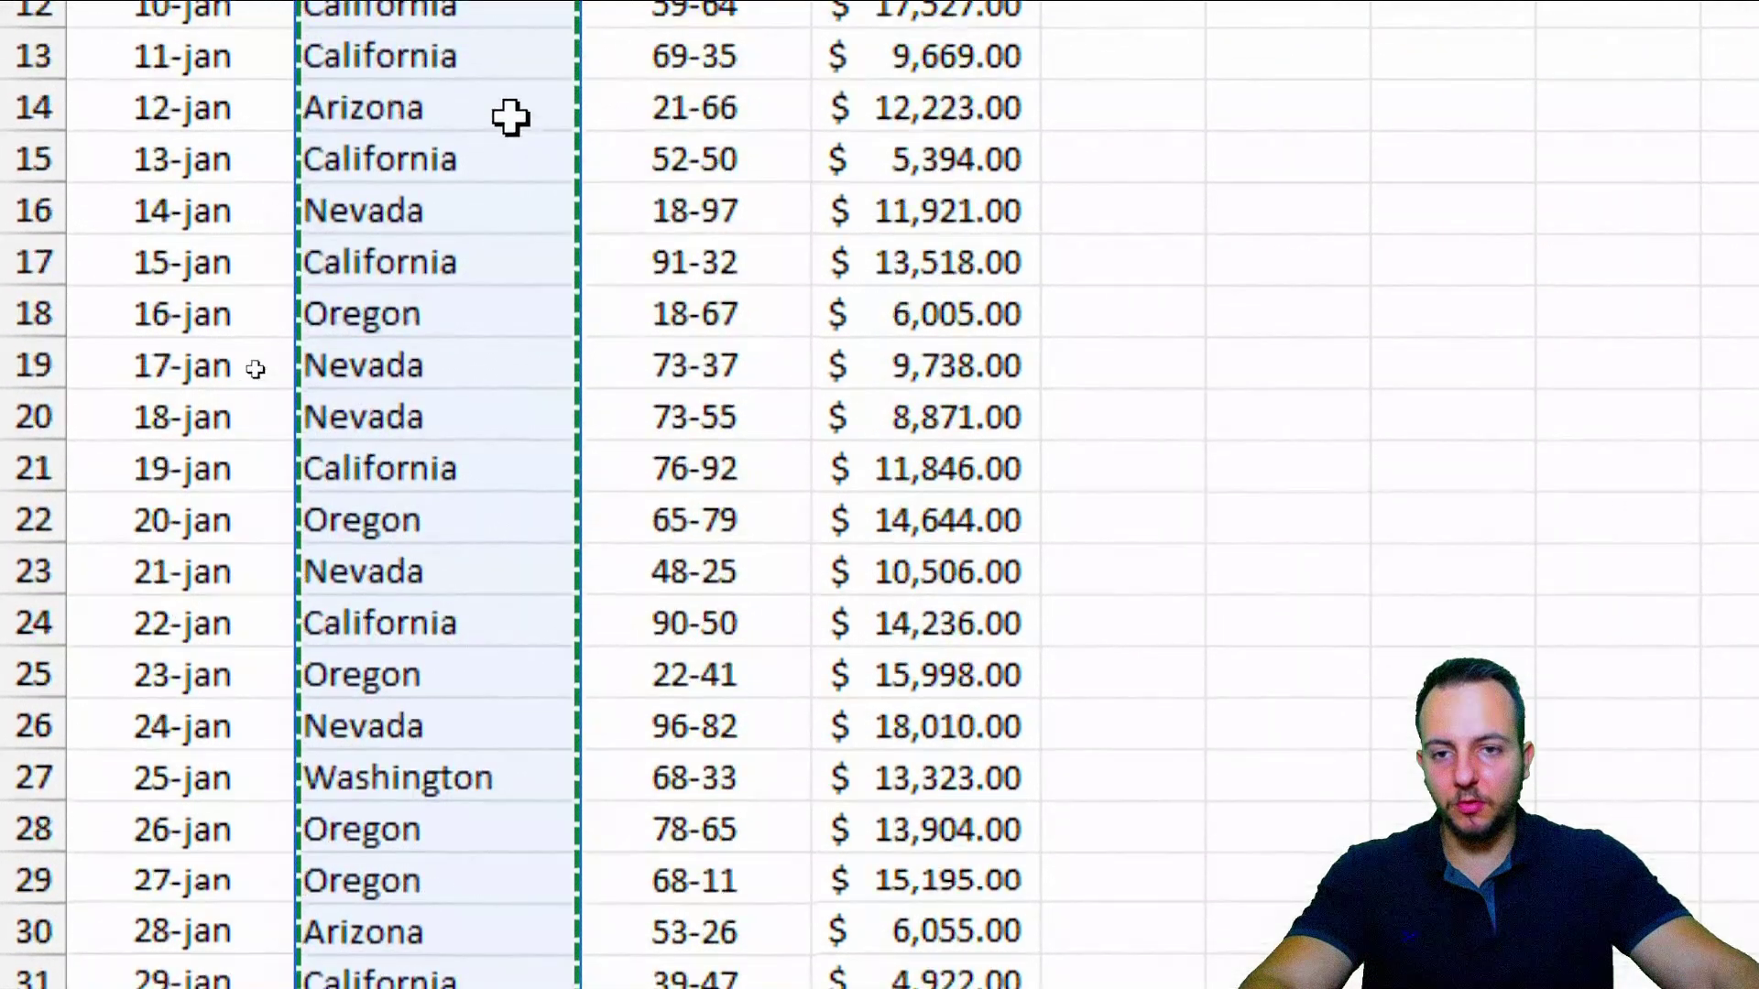
scroll(510, 117, "up", 2)
scroll(495, 366, "up", 2)
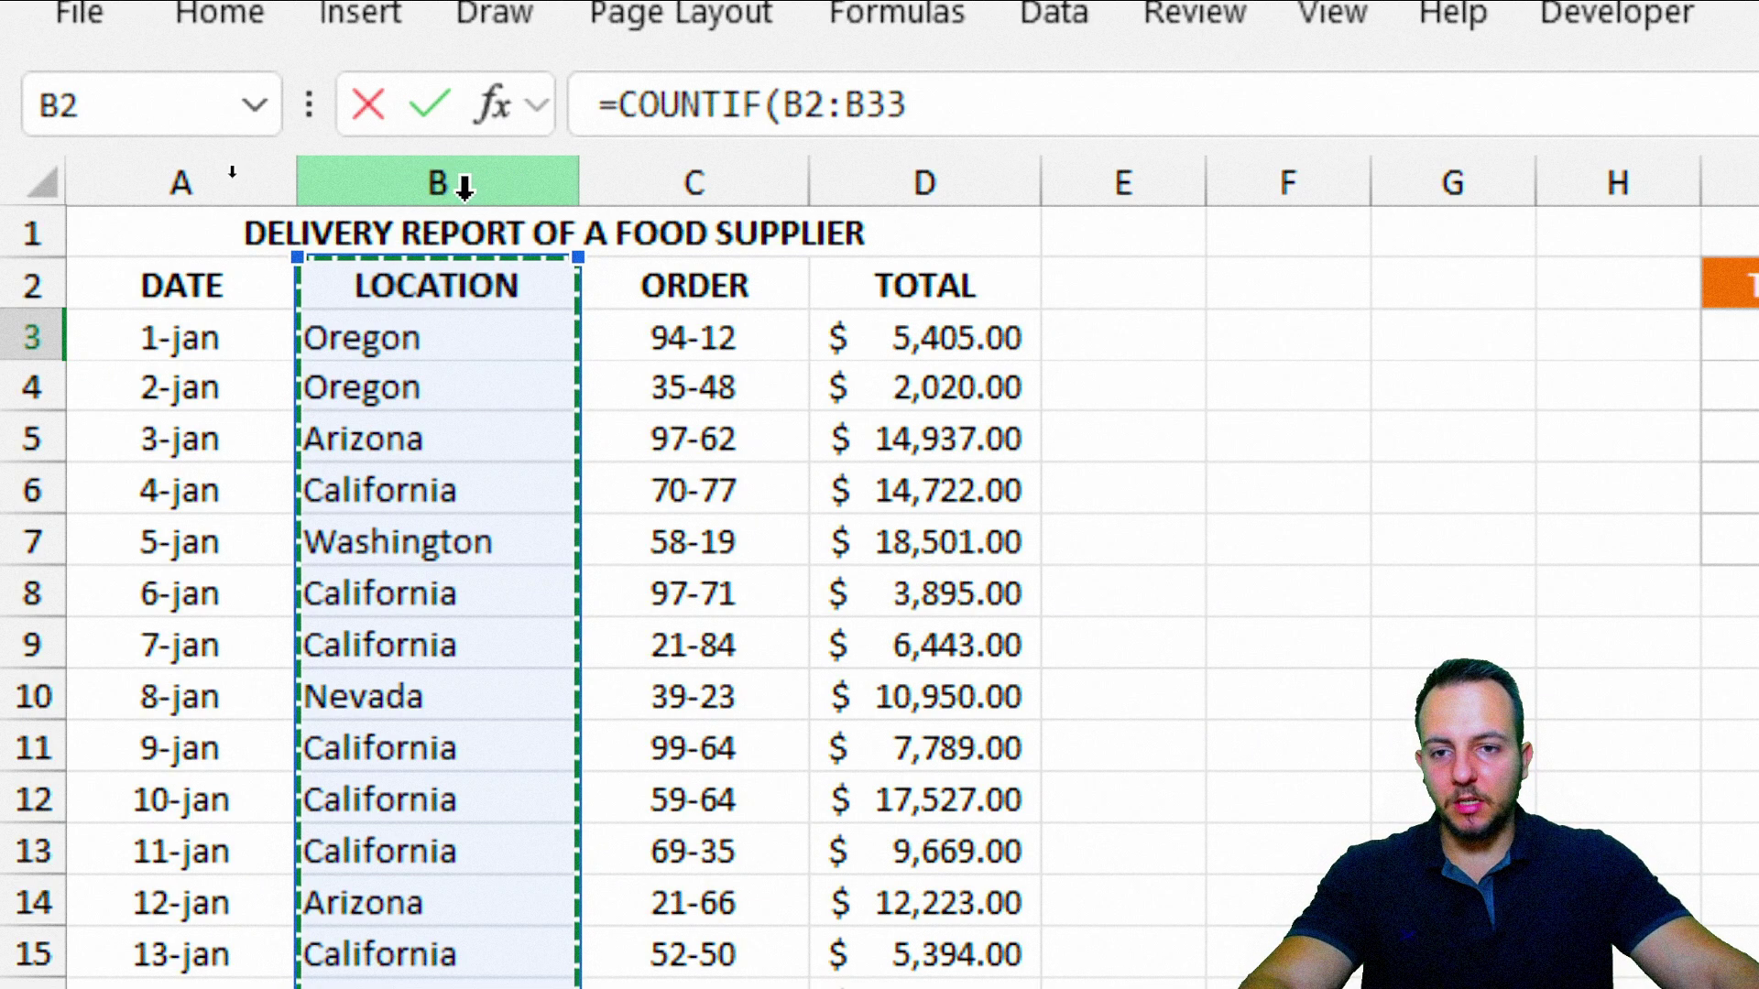
left_click_drag(223, 178, 925, 179)
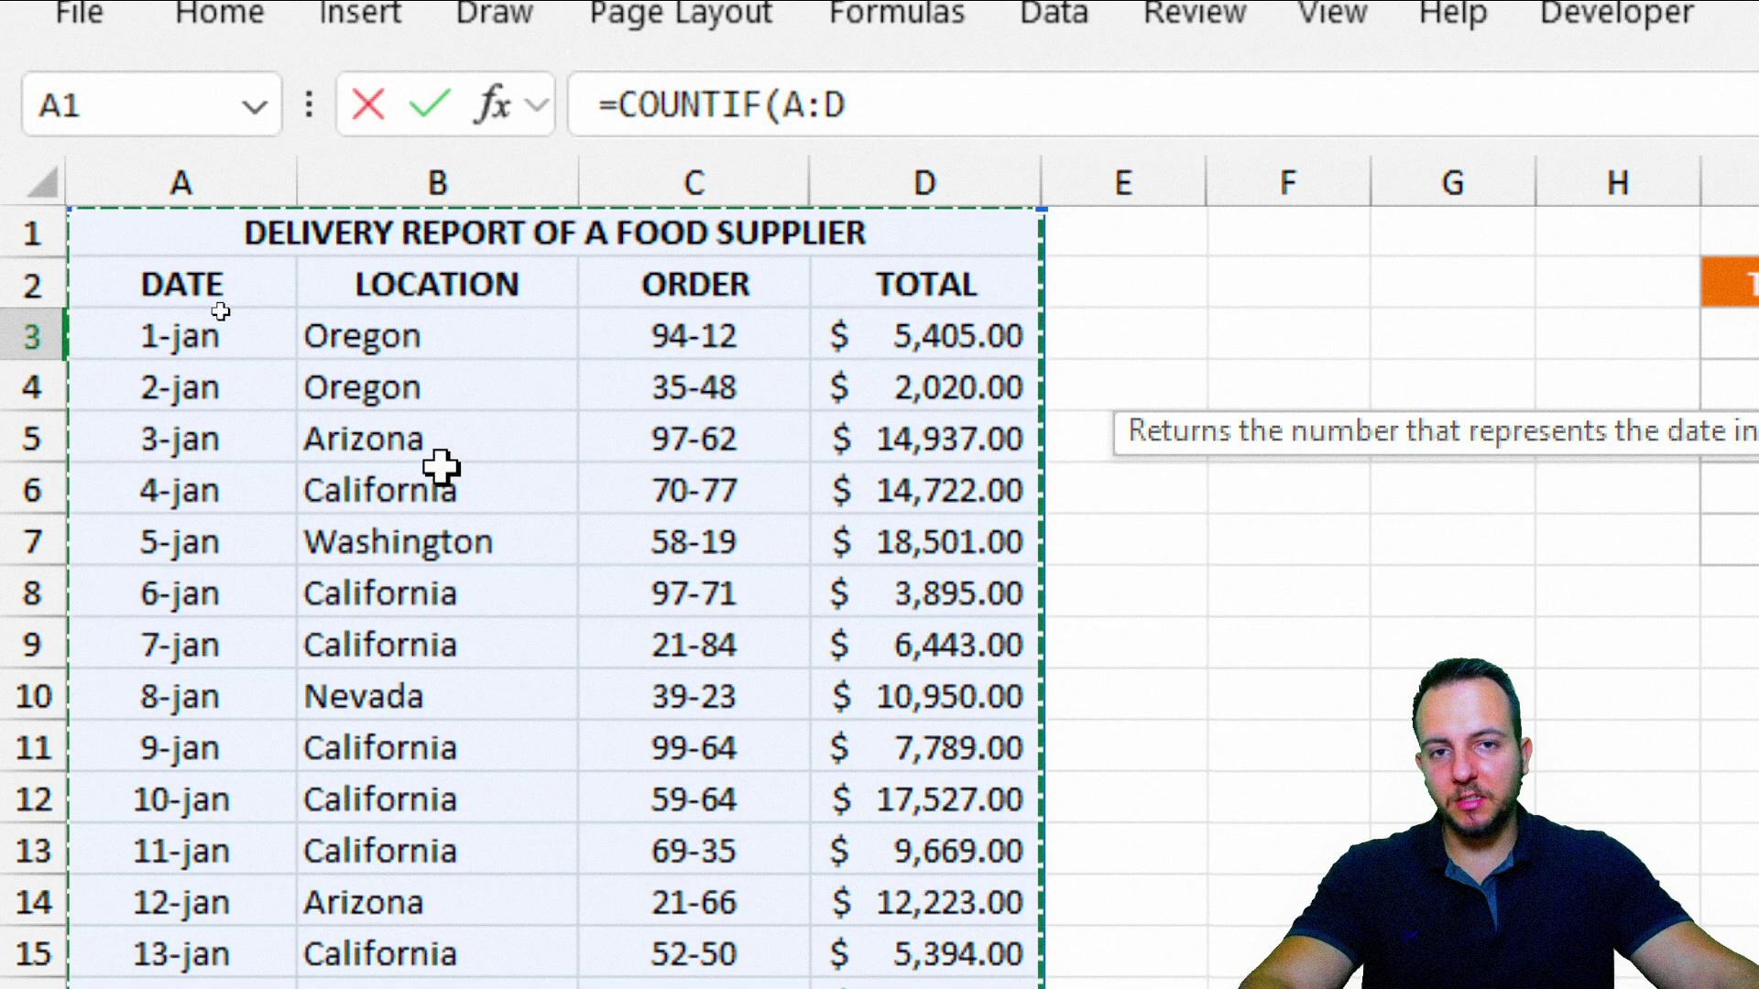
left_click(463, 240)
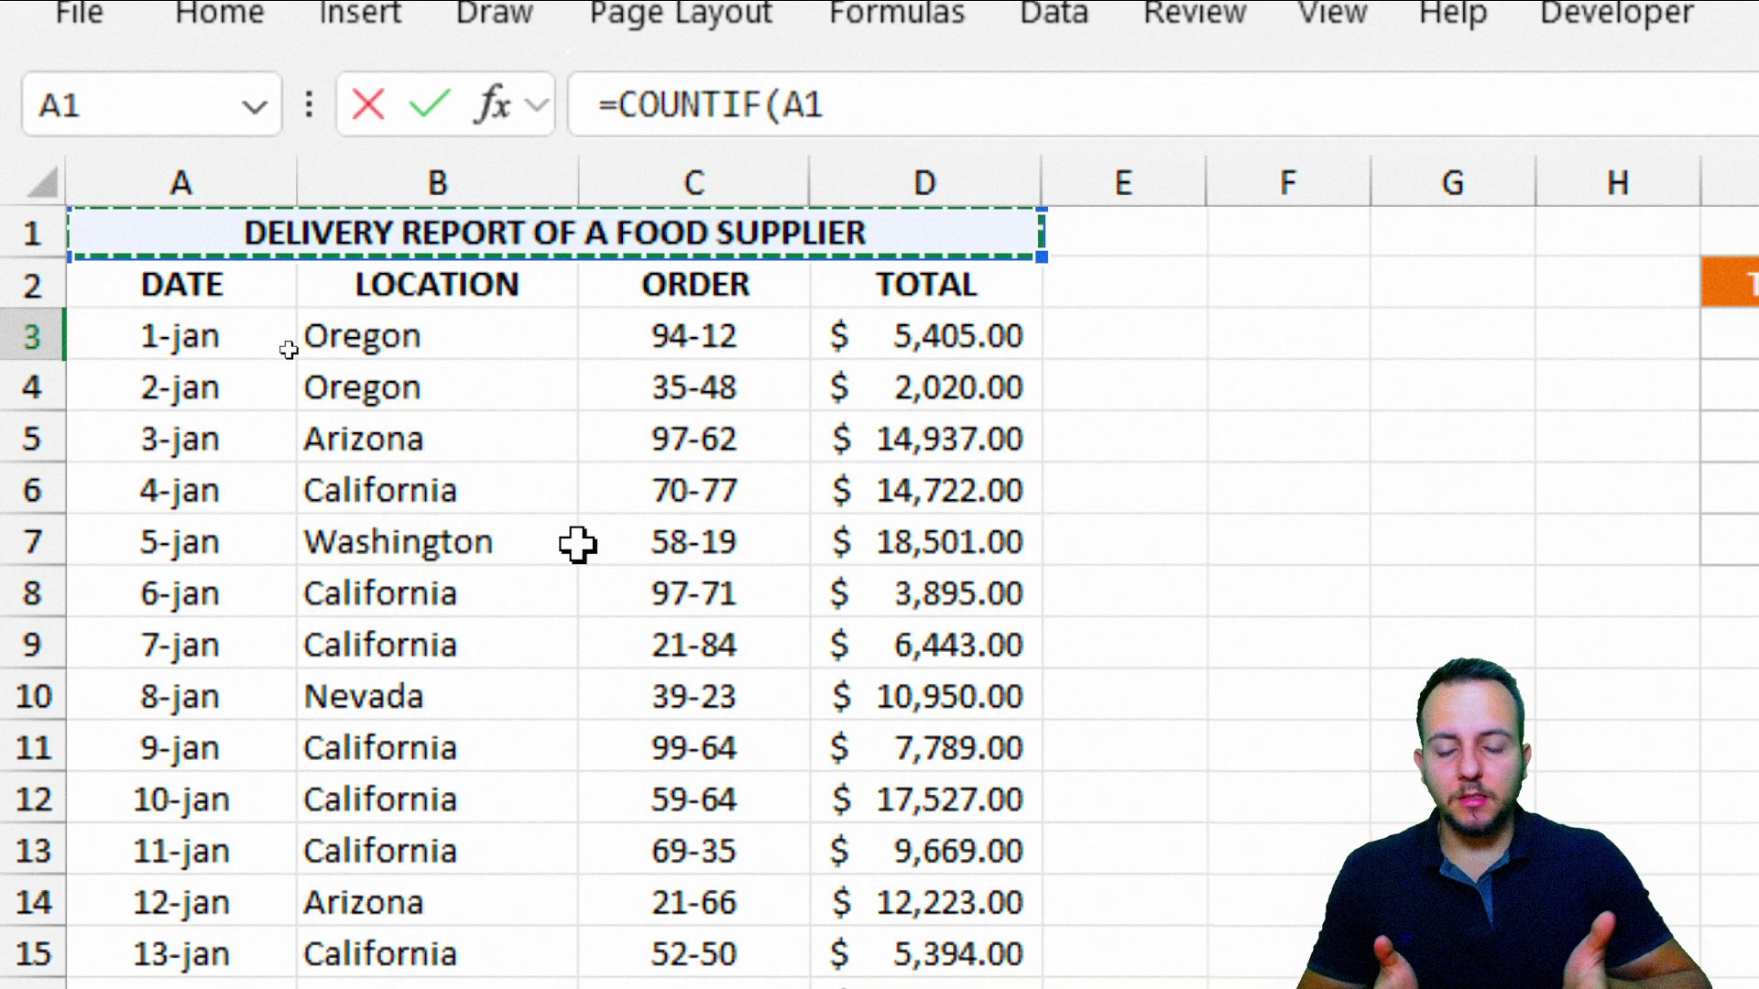
left_click(503, 176)
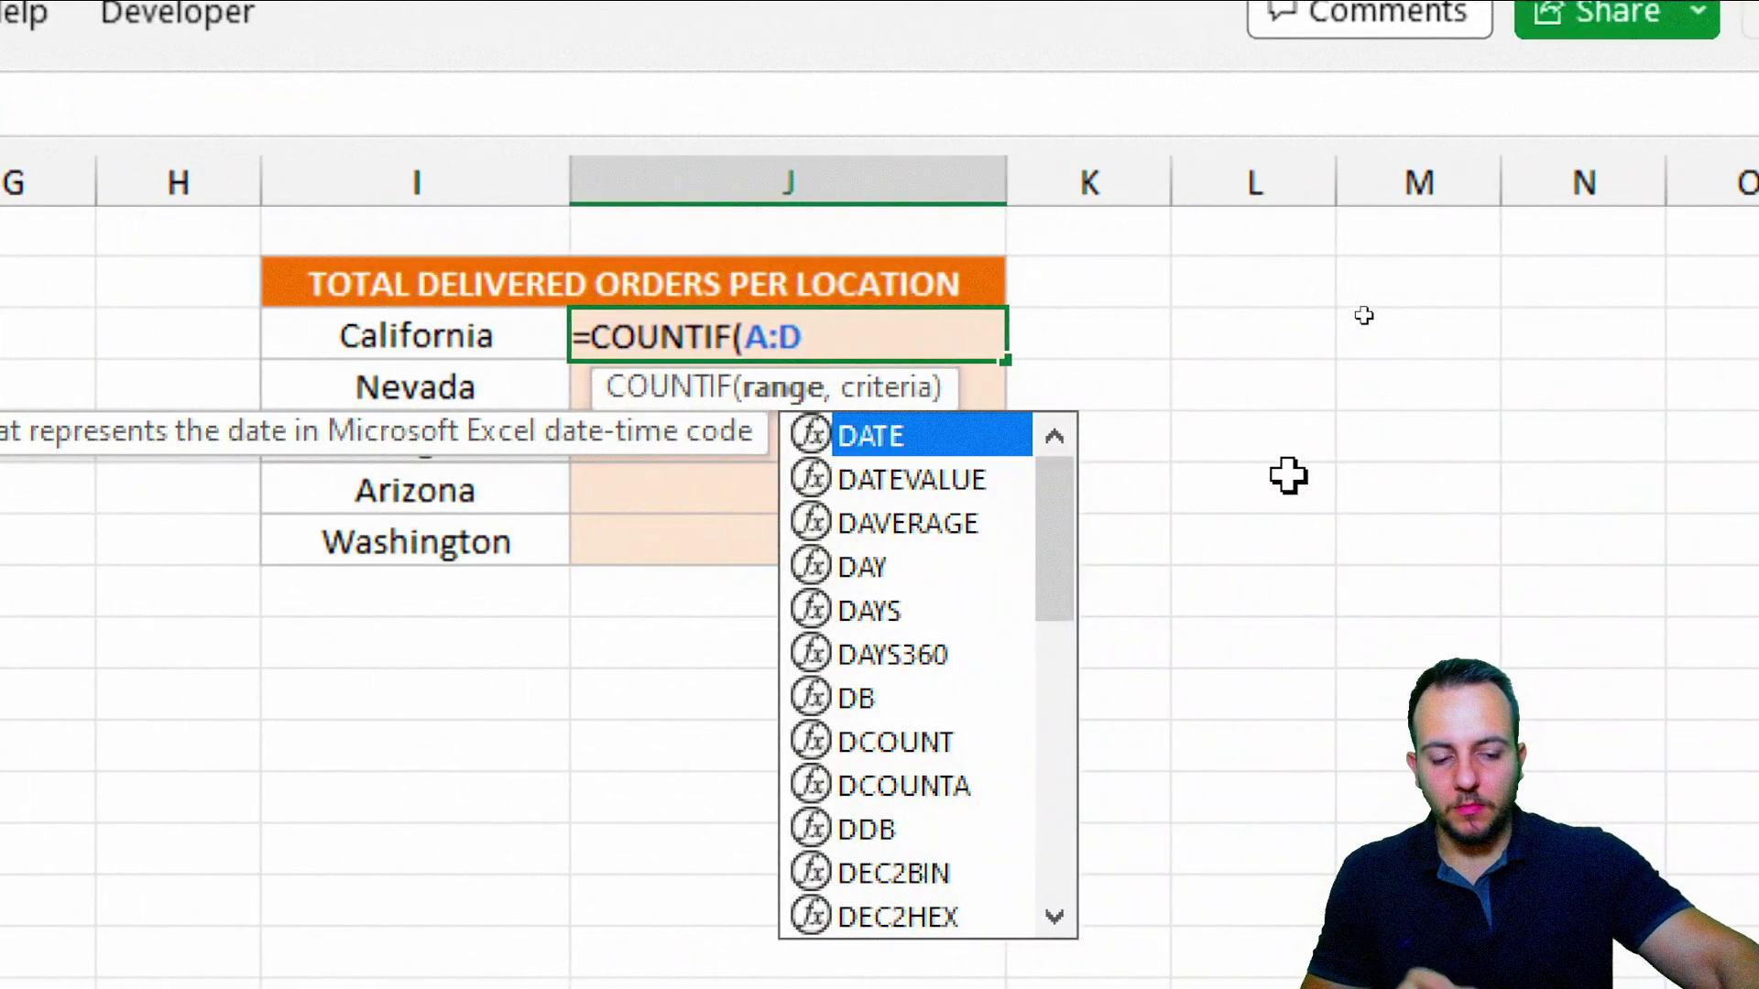
key("BackSpace")
key("BackSpace")
key("BackSpace")
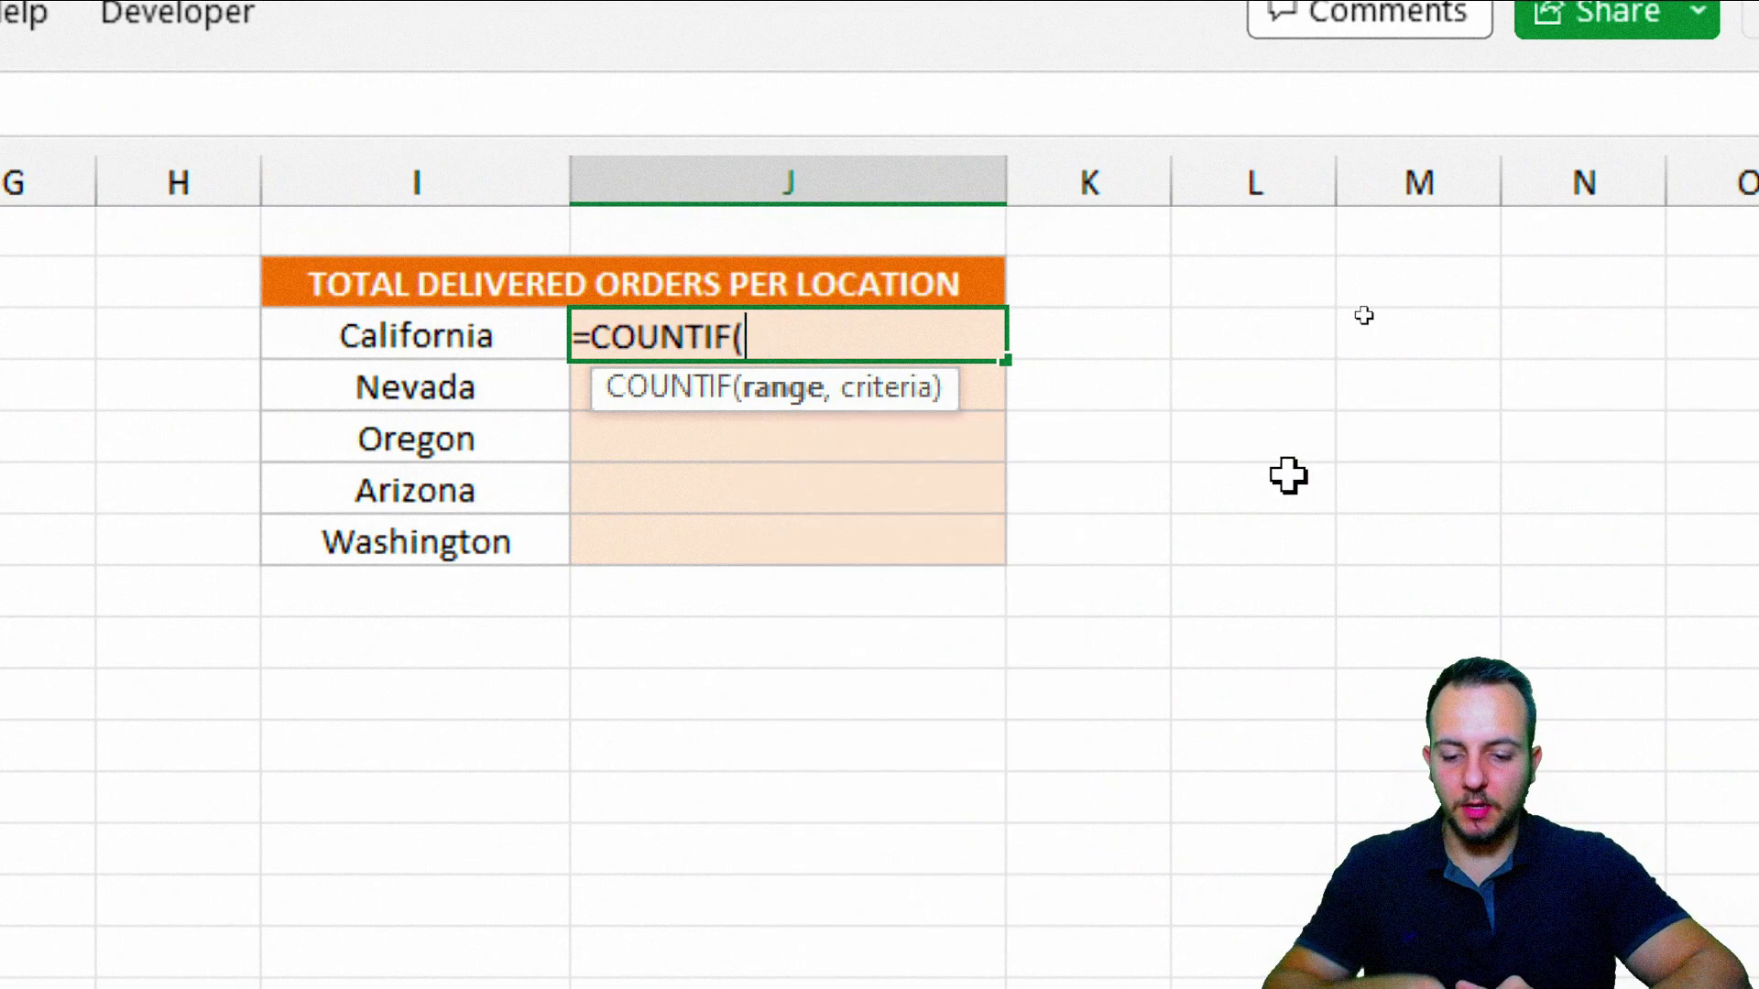
type("B:")
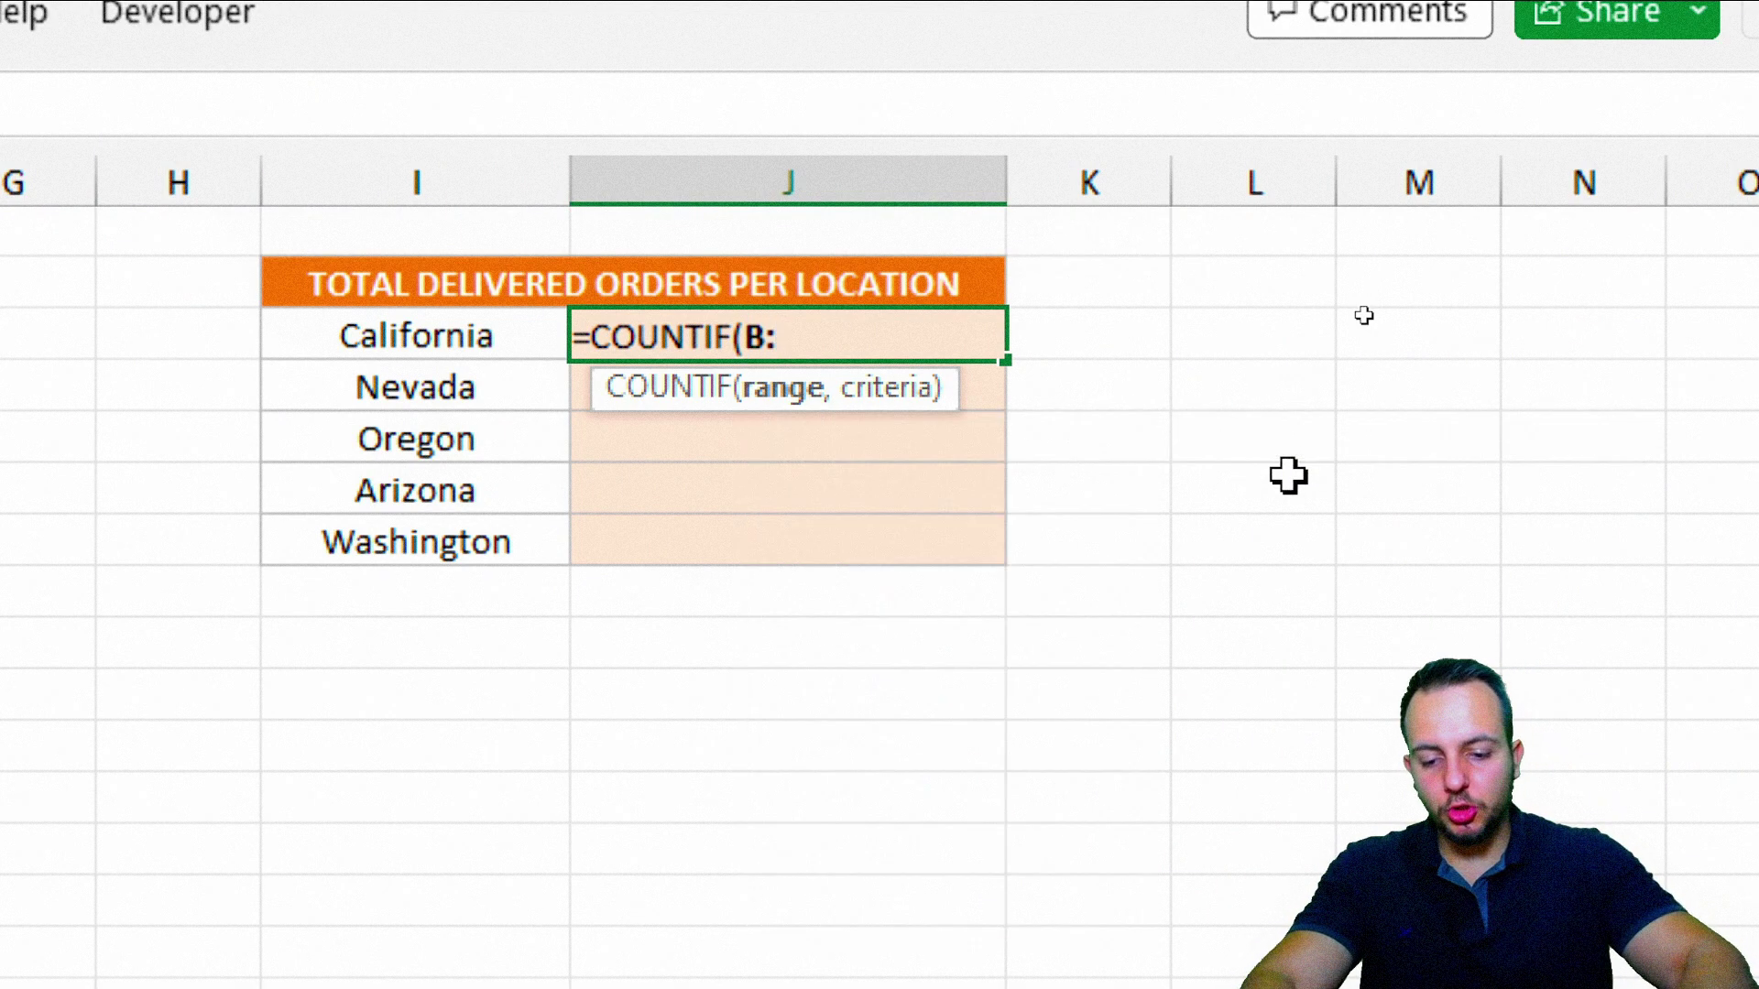
type("B")
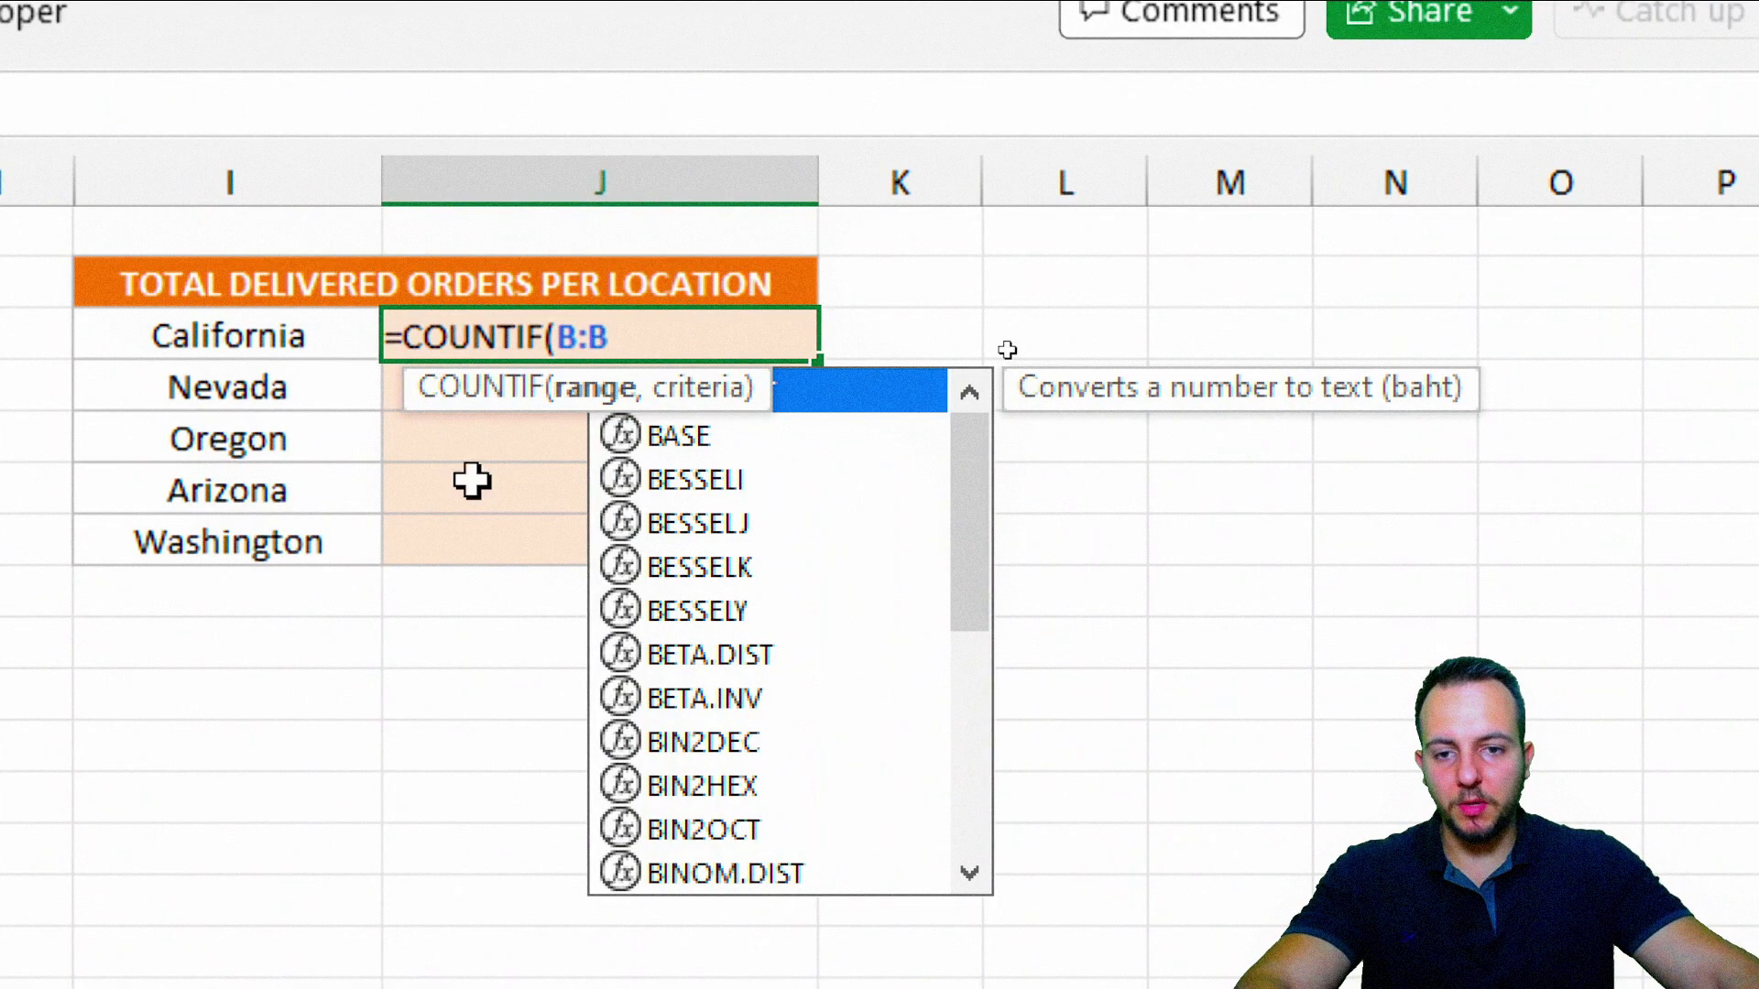
type(",")
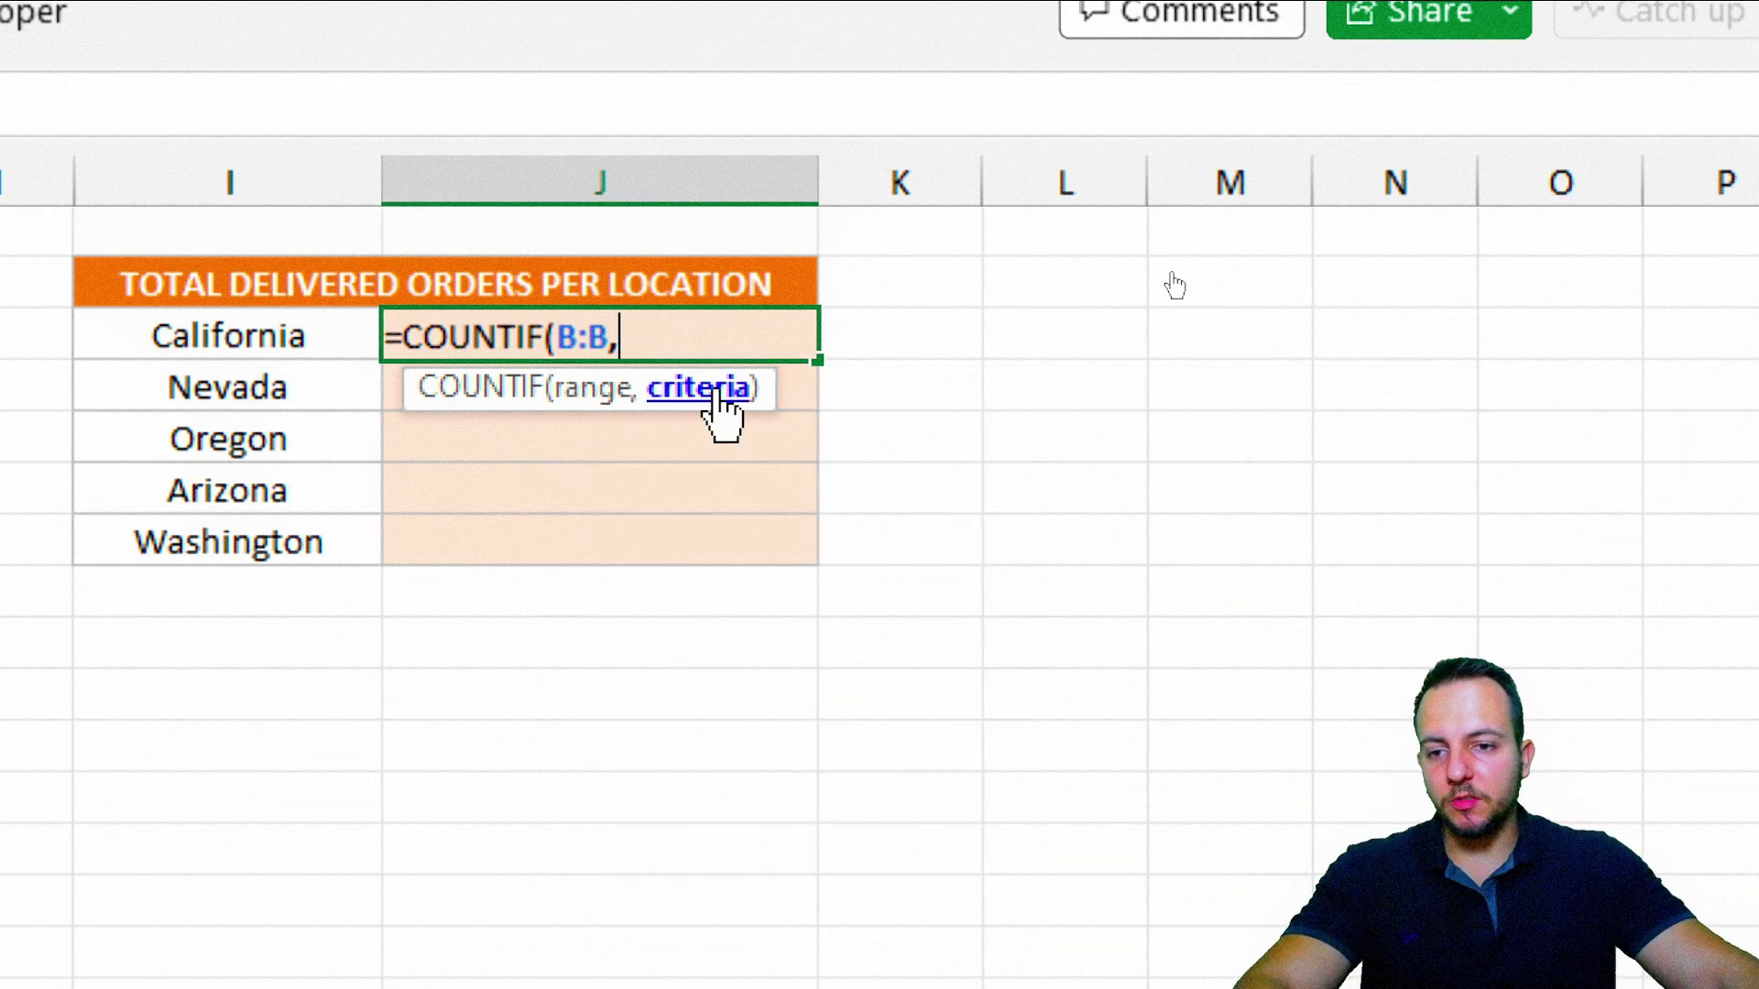
left_click(230, 336)
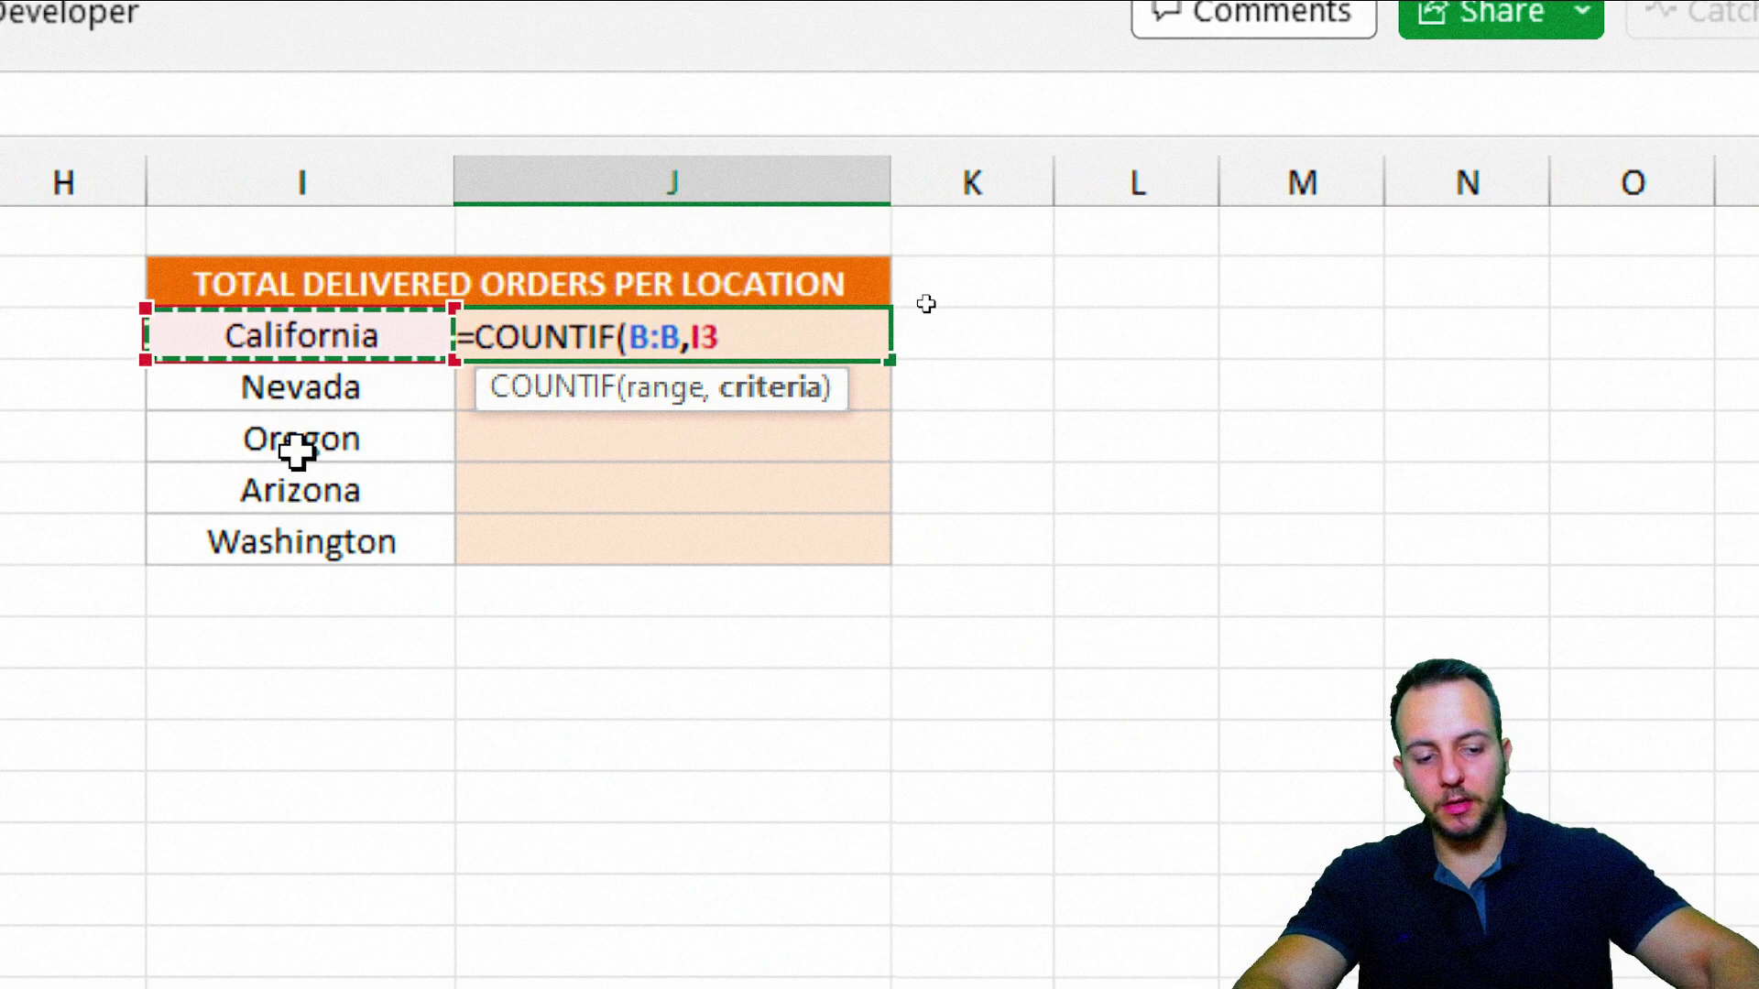
key("Return")
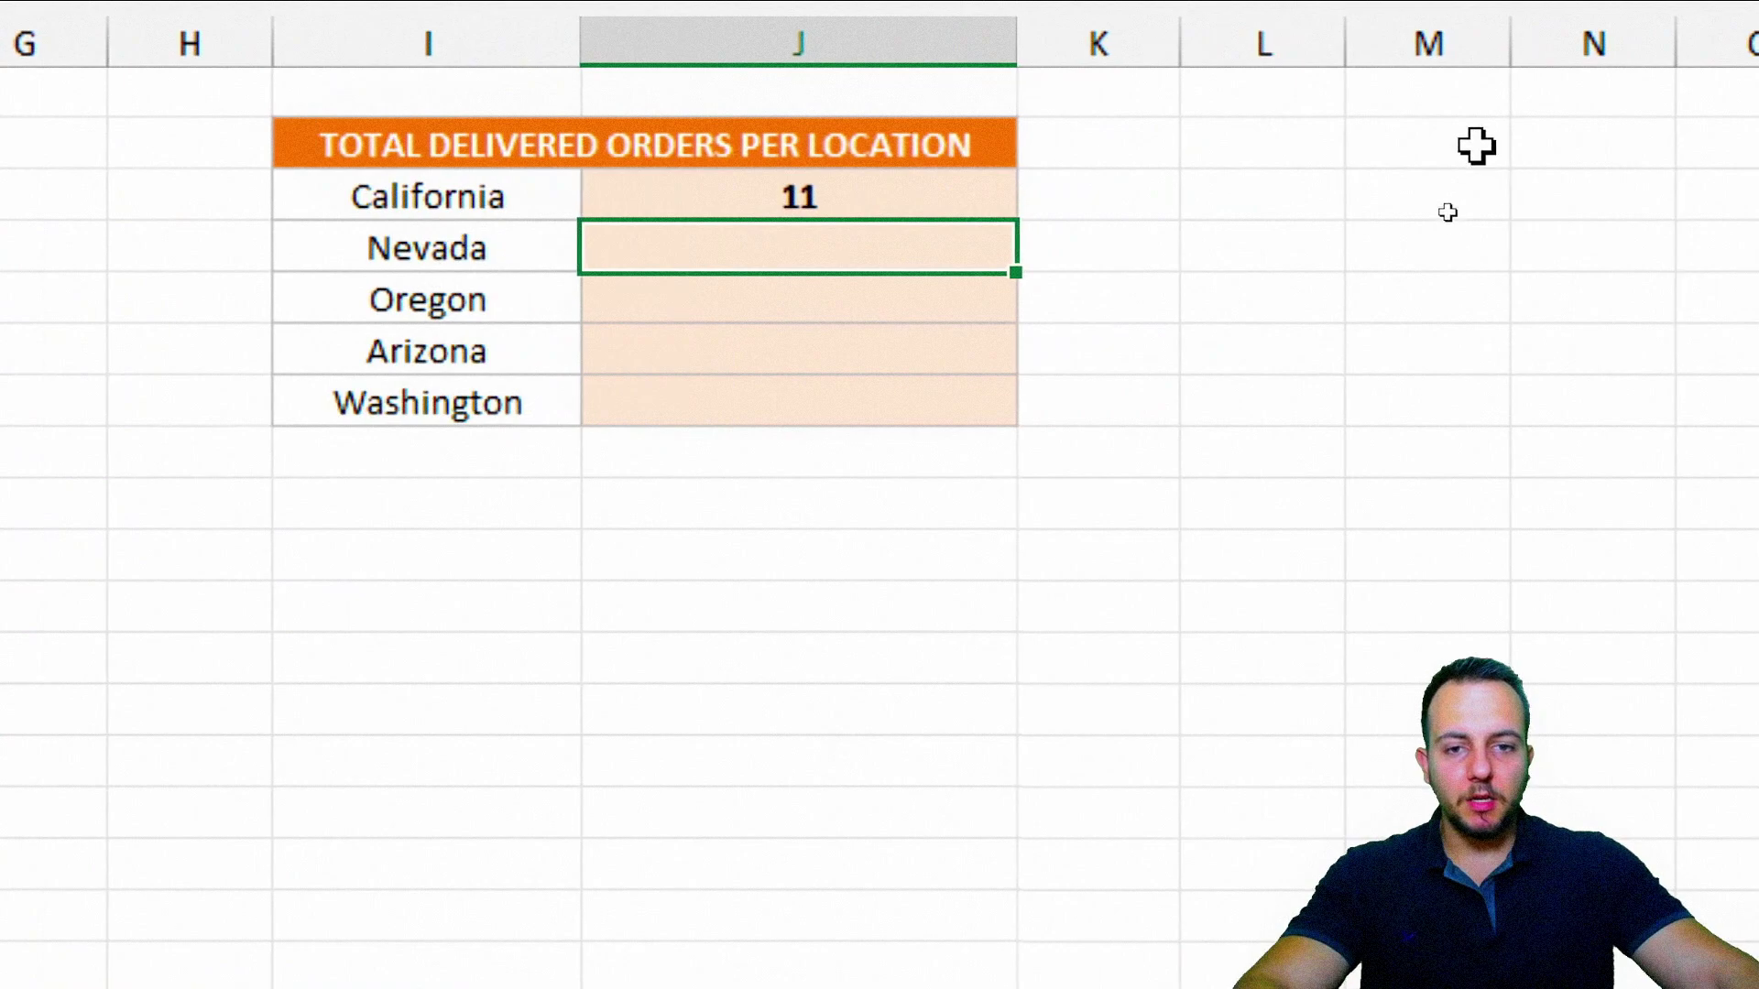
left_click(1202, 252)
left_click_drag(992, 273, 985, 483)
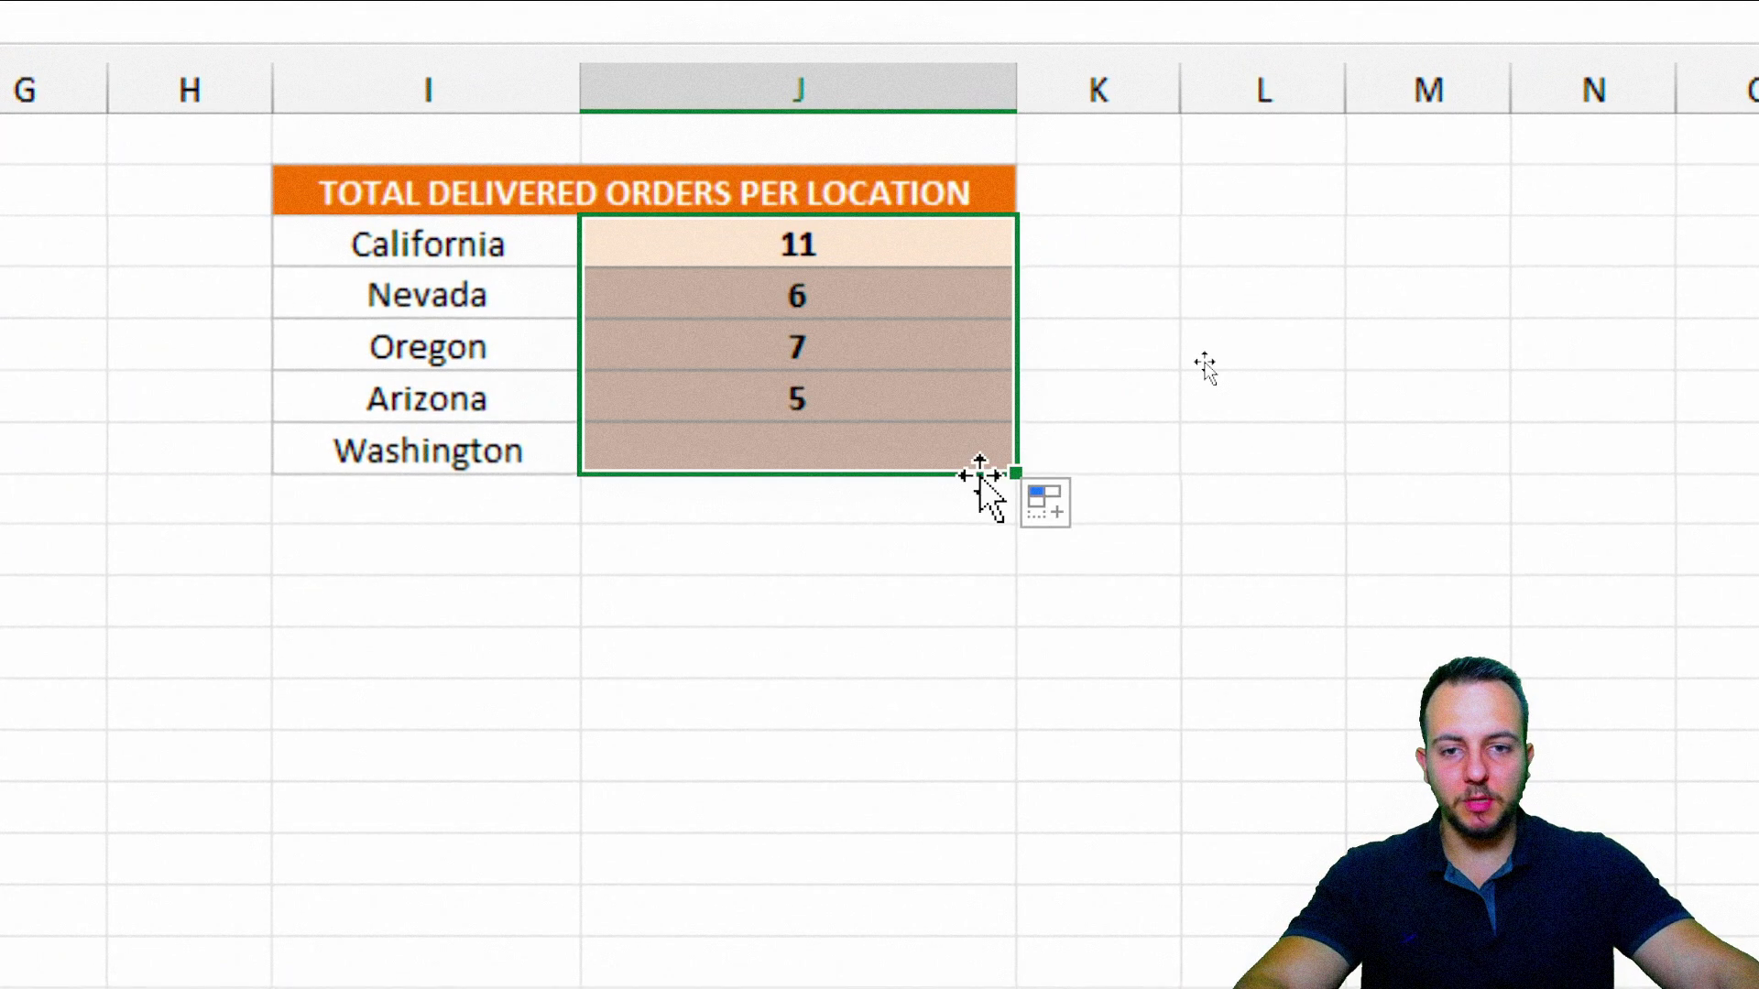
left_click(495, 231)
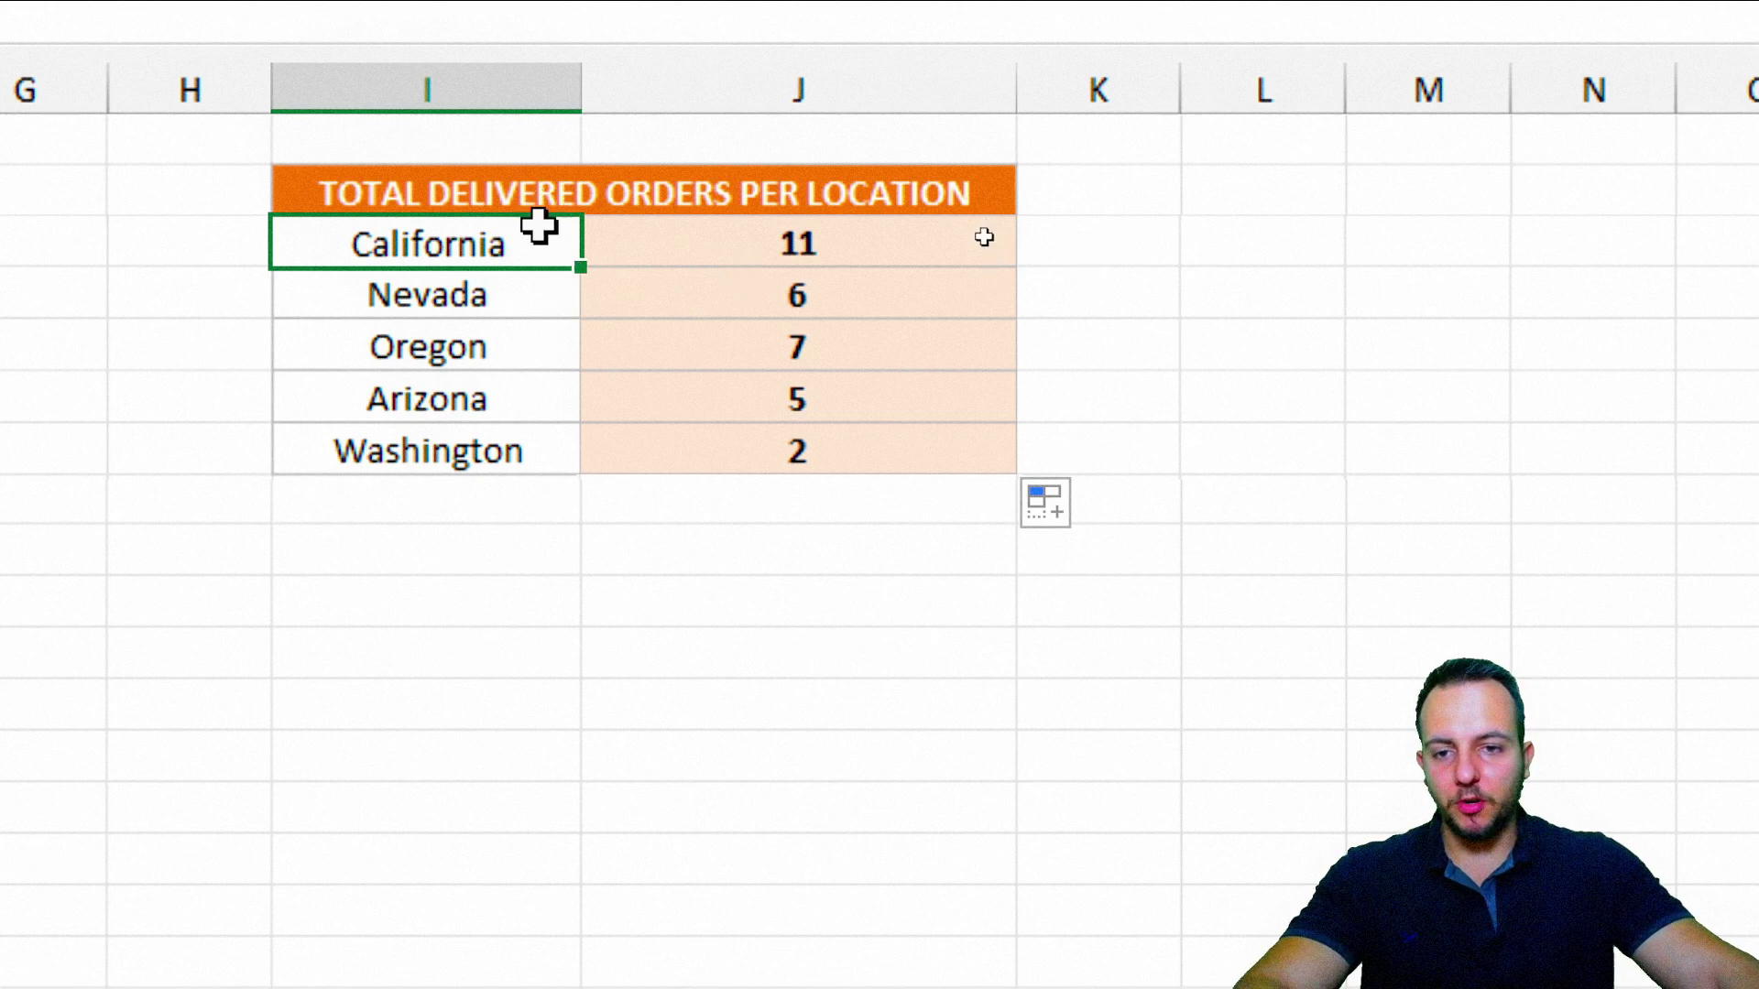
left_click(757, 243)
left_click(541, 291)
left_click_drag(541, 291, 623, 294)
left_click_drag(513, 350, 699, 349)
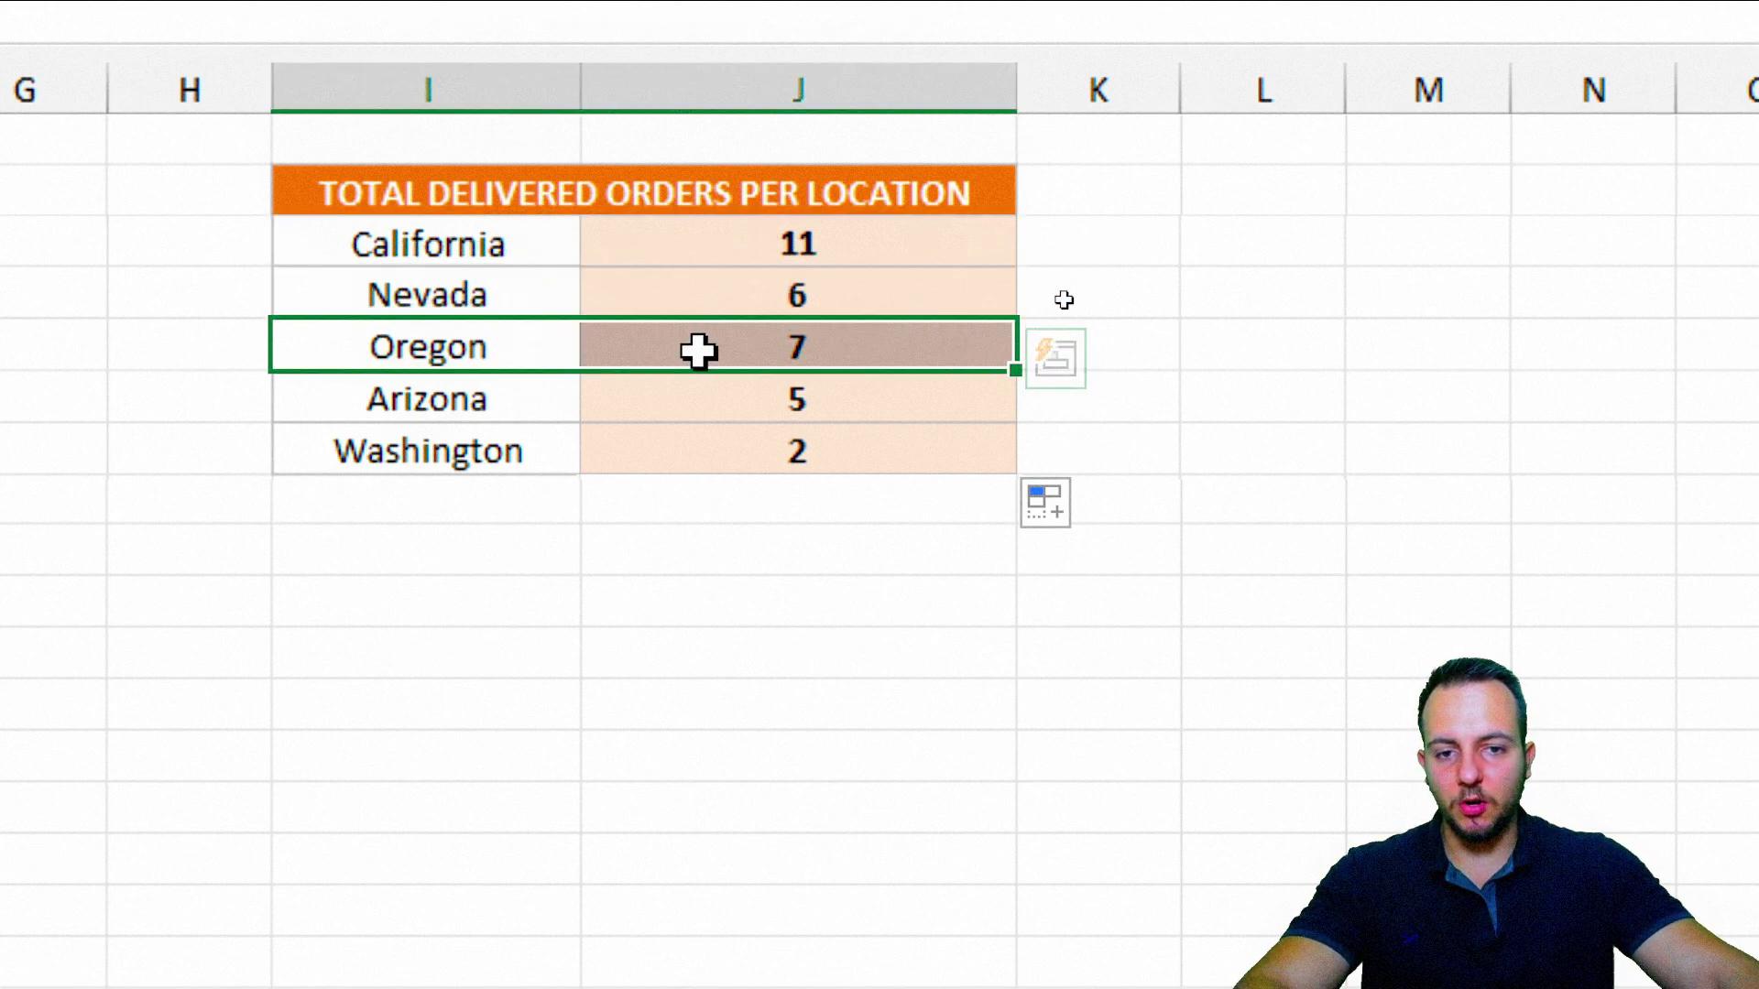
left_click_drag(532, 403, 742, 396)
left_click_drag(393, 452, 668, 481)
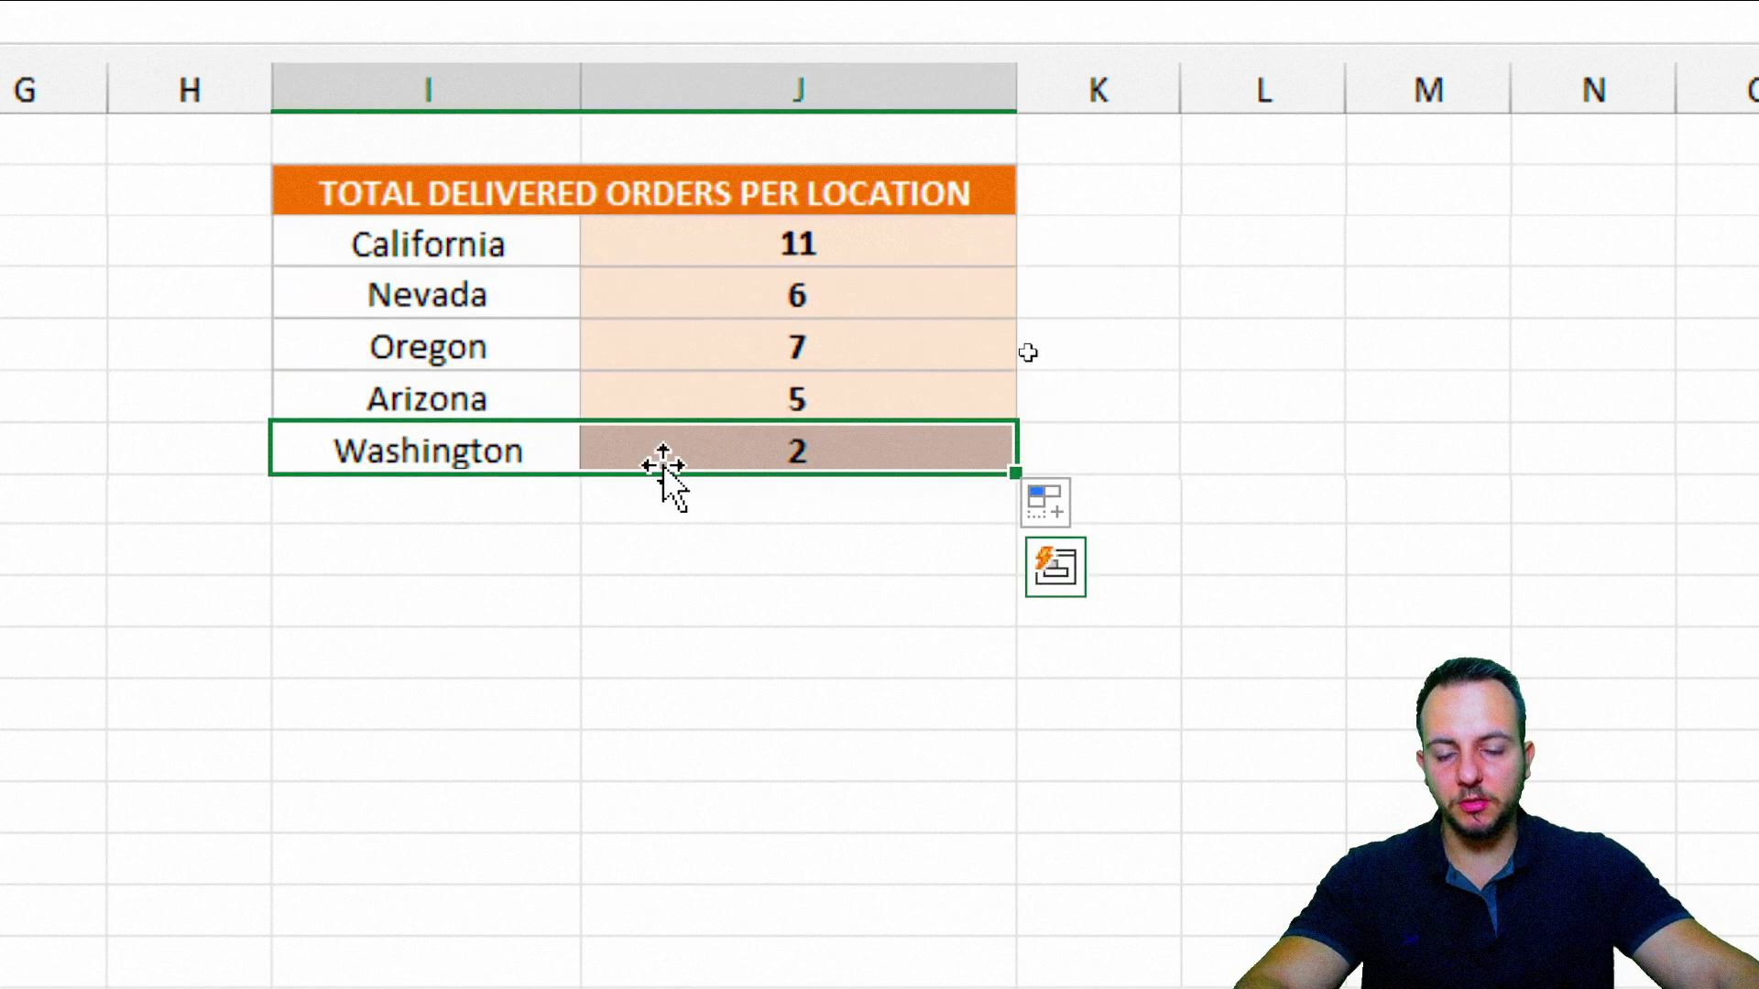
left_click(498, 243)
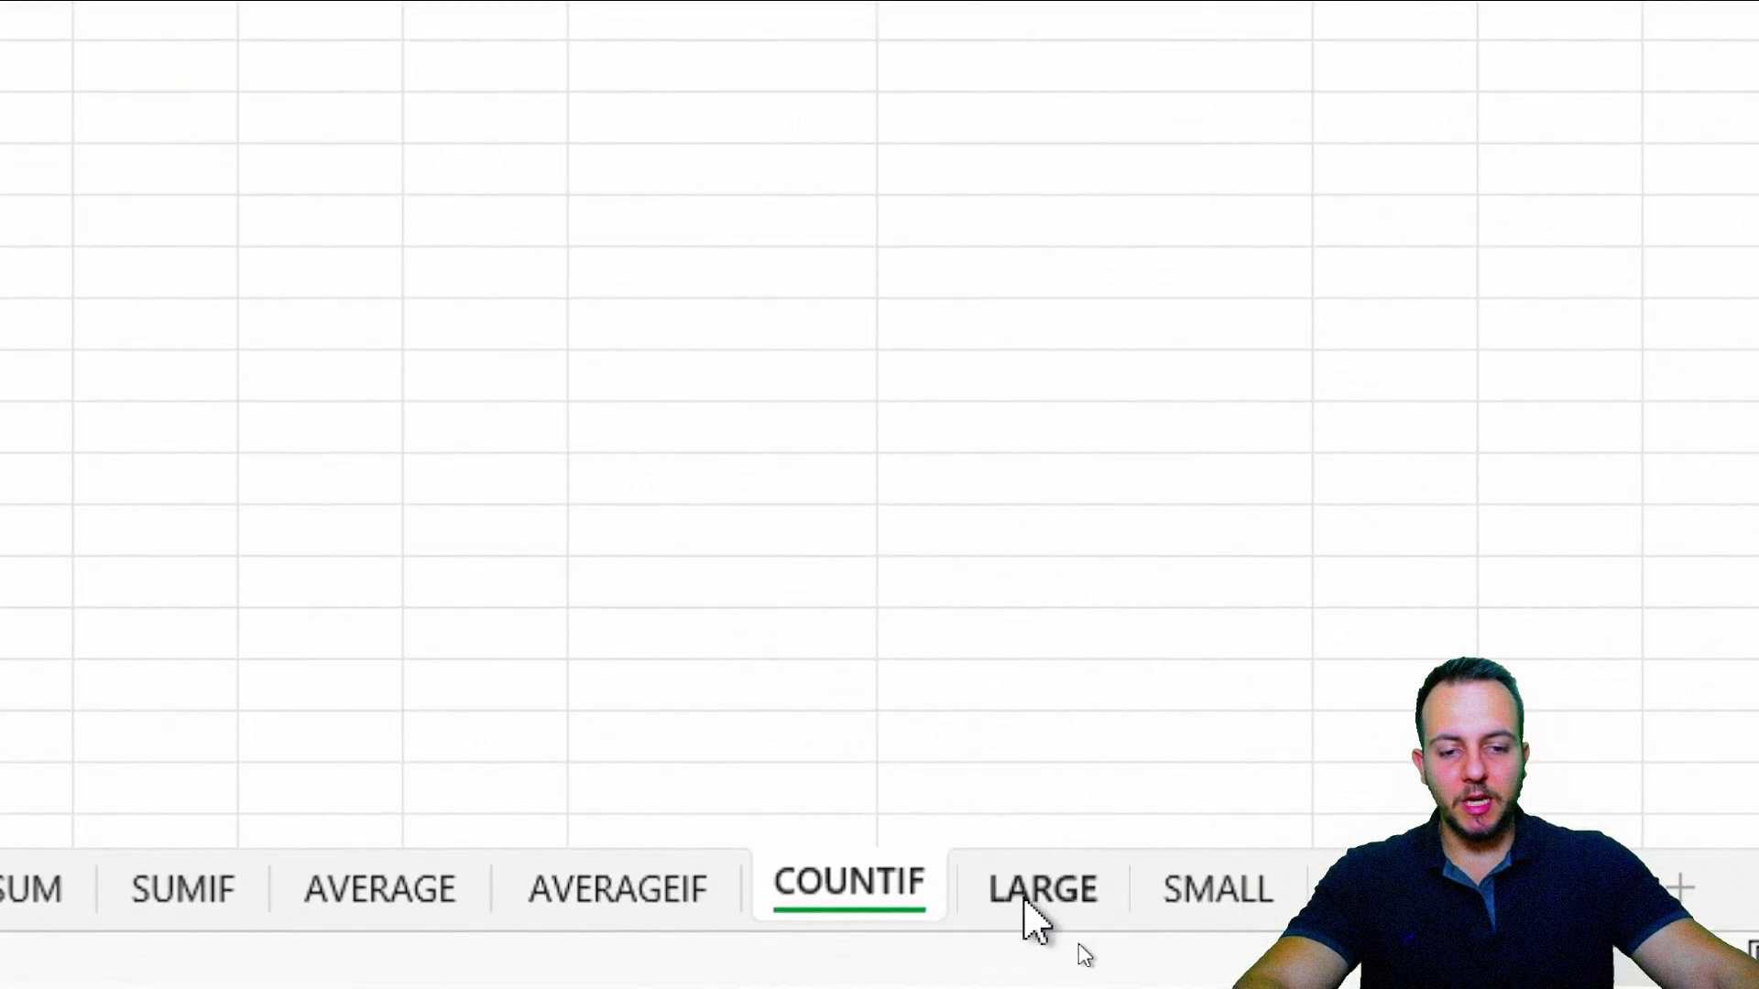
Switch to the LARGE sheet, briefly checking the SMALL sheet first
left_click(1081, 940)
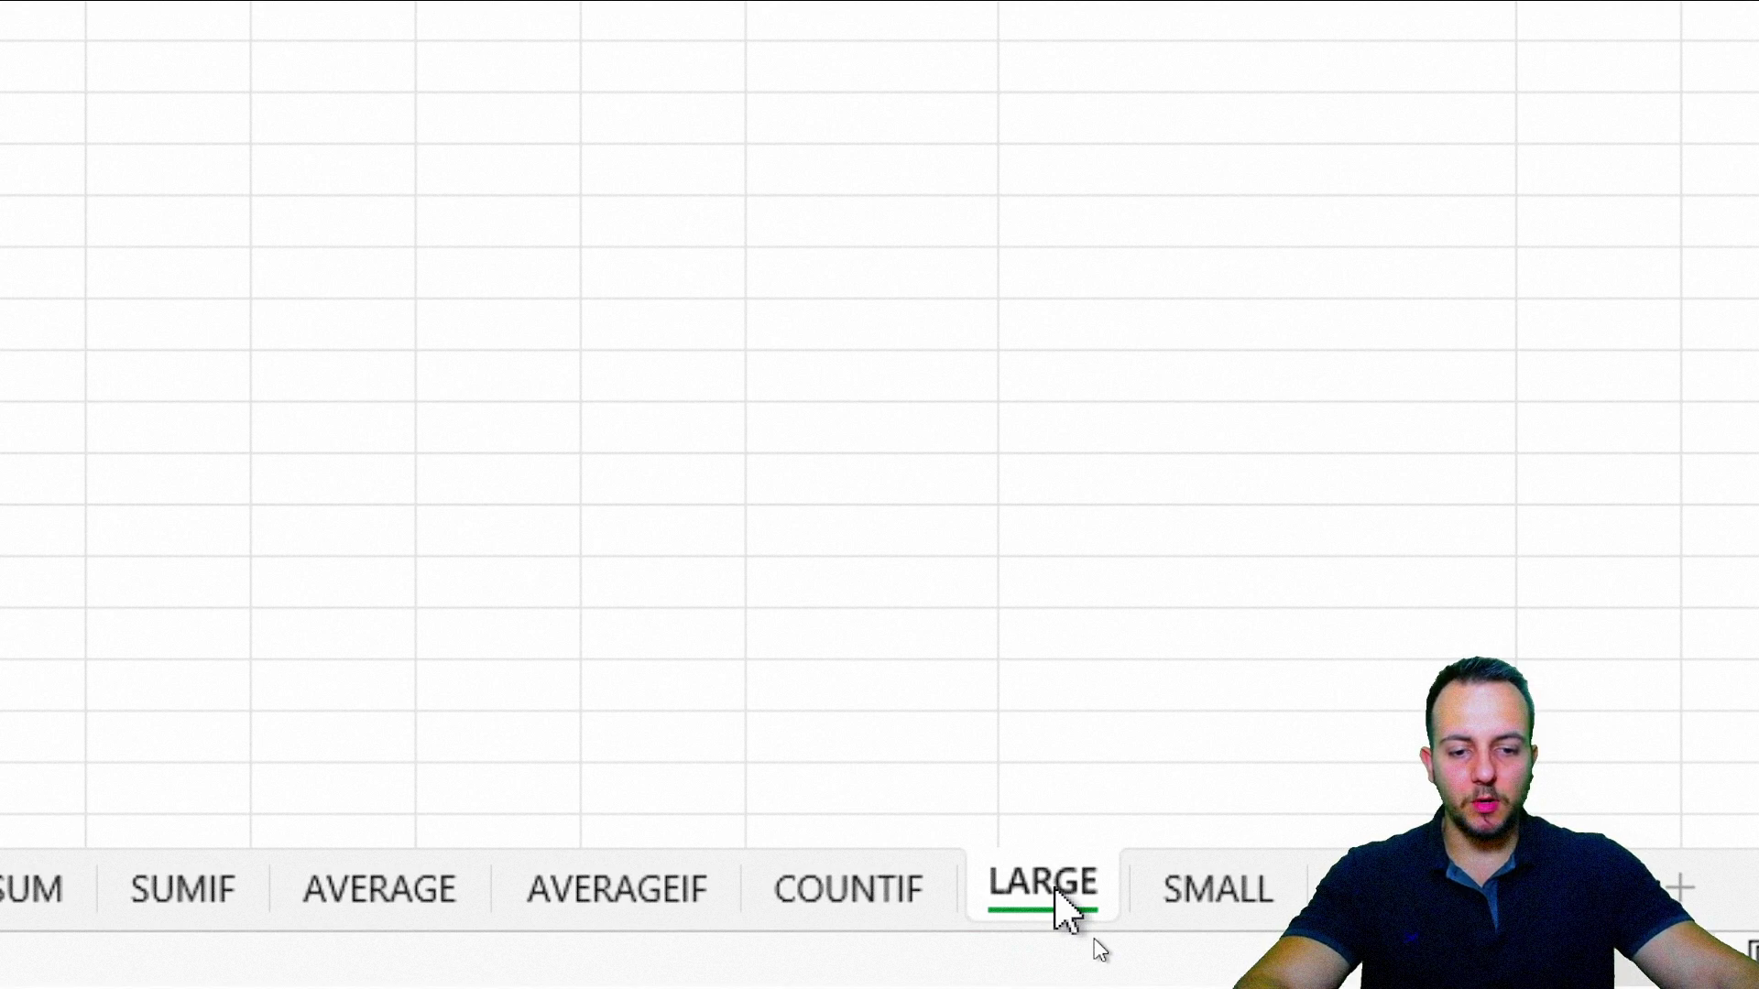
left_click(1168, 903)
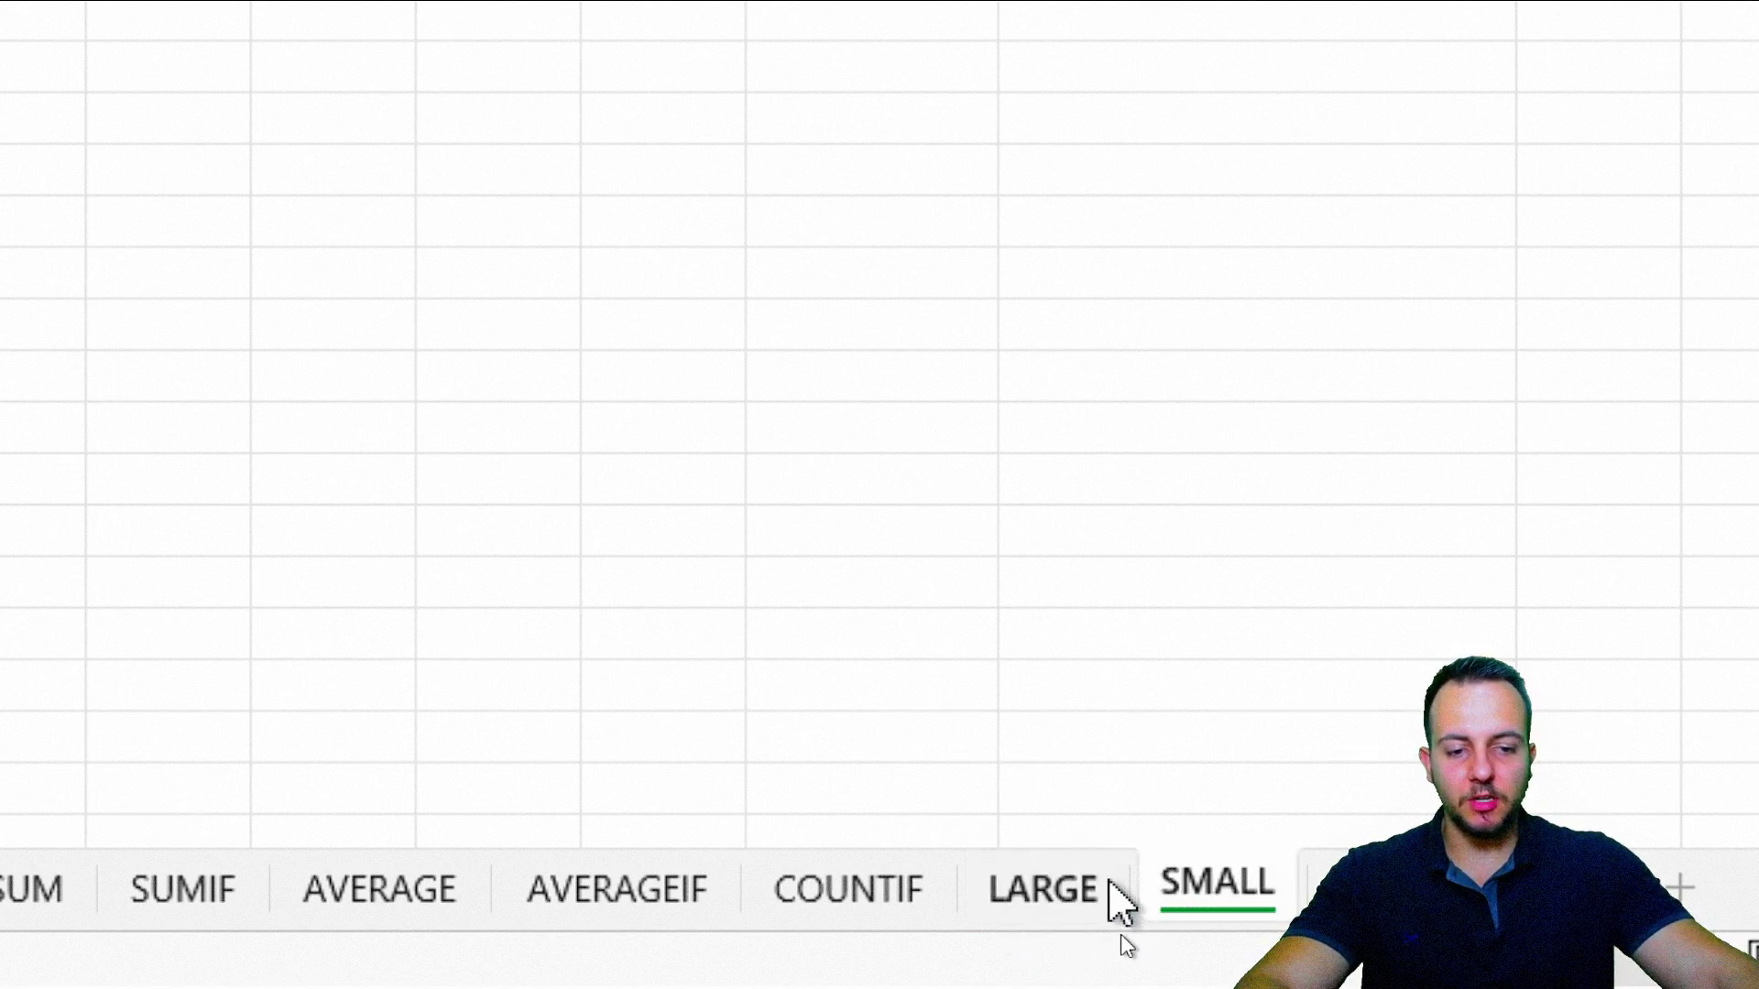
left_click(1081, 889)
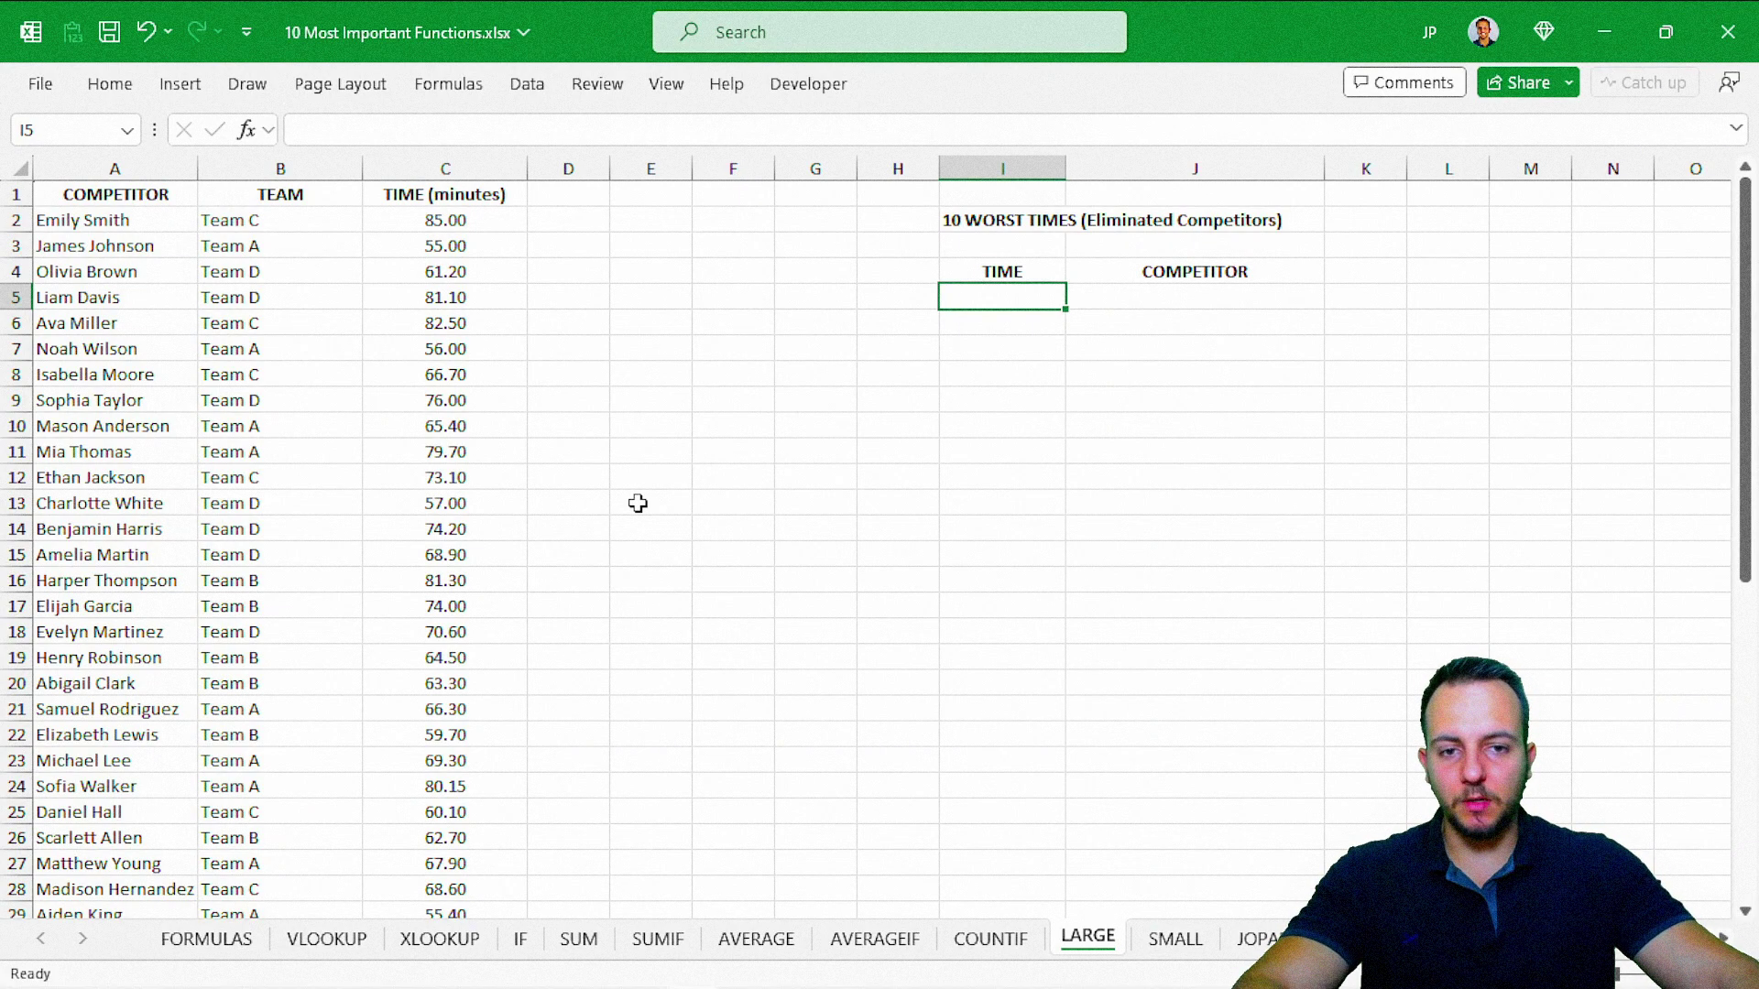
scroll(638, 503, "down", 4)
scroll(638, 503, "down", 3)
scroll(637, 503, "up", 5)
scroll(637, 503, "up", 2)
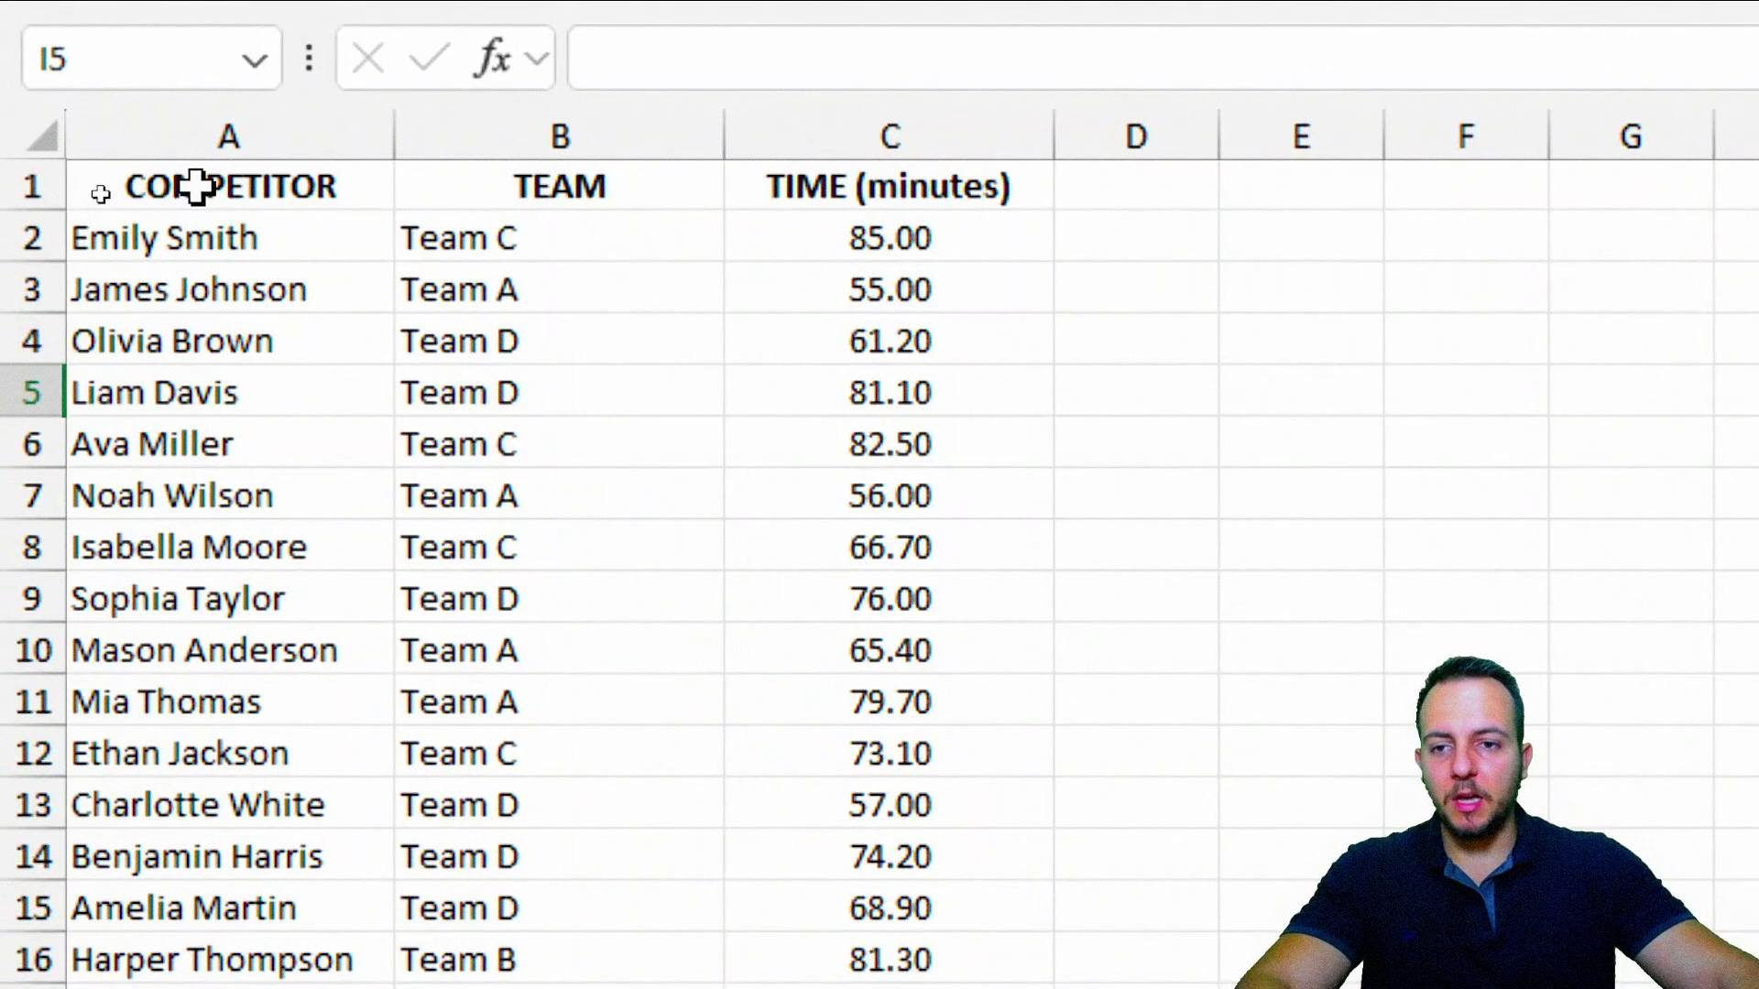
Review the COMPETITOR, TEAM and TIME columns and the empty 10 WORST TIMES table
left_click(135, 168)
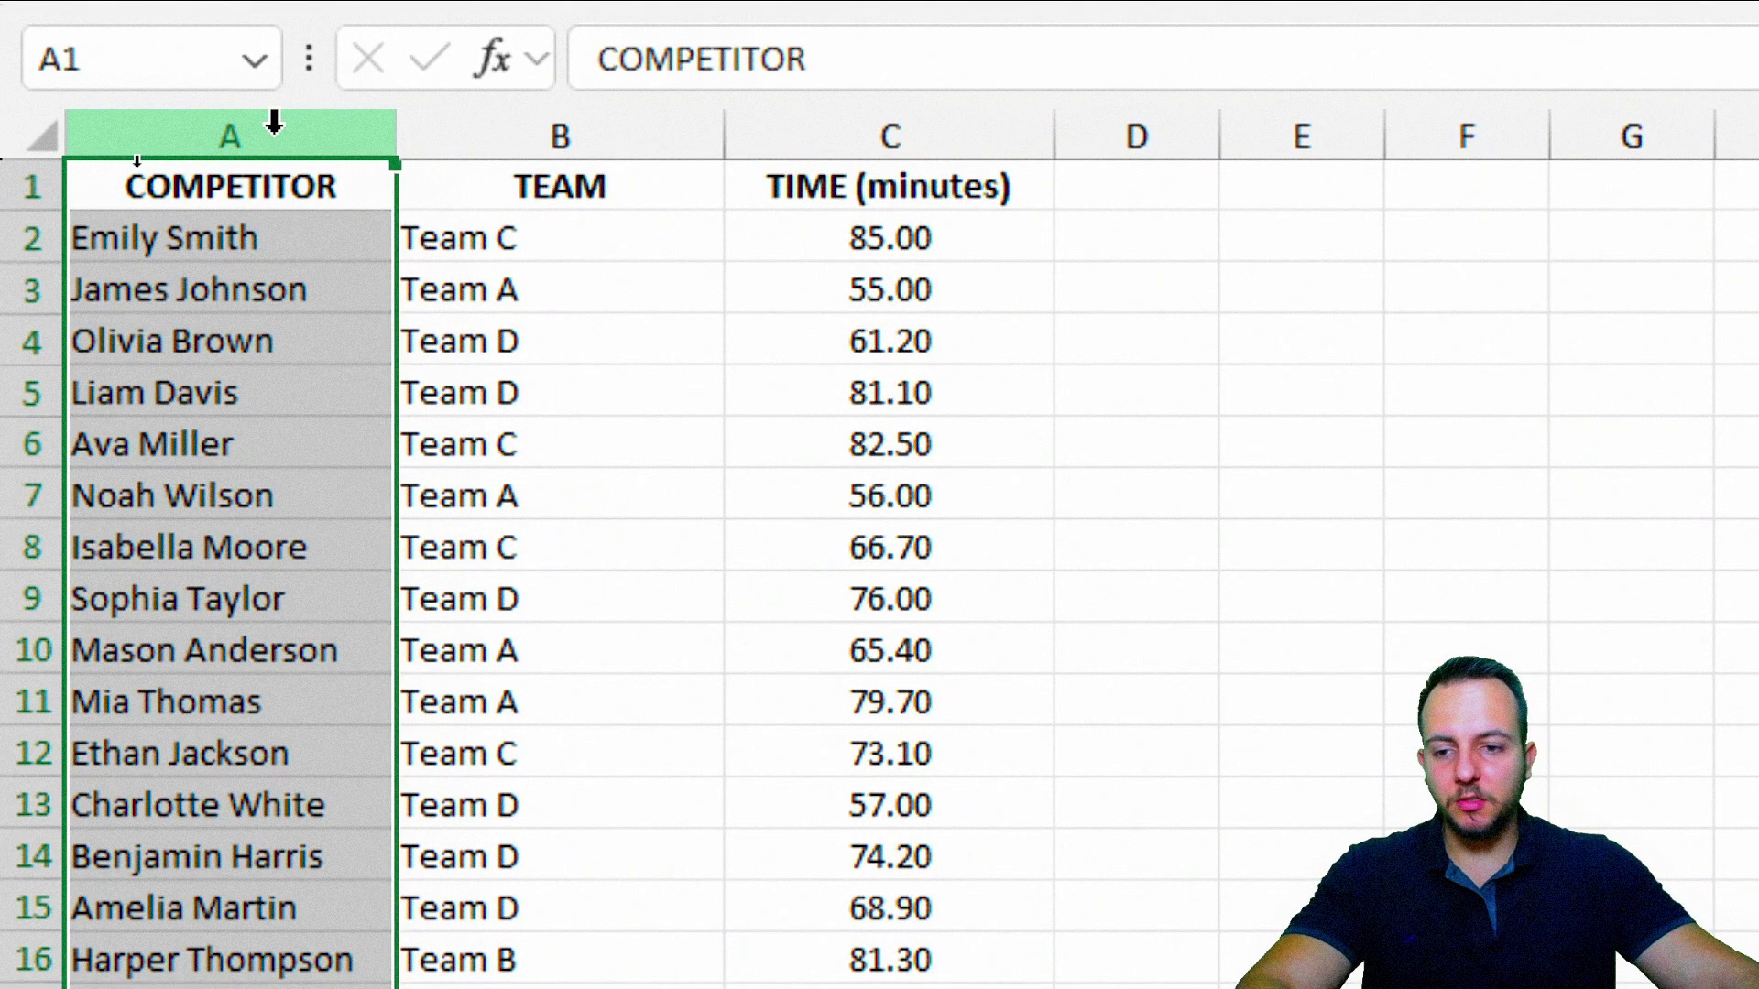
left_click(550, 136)
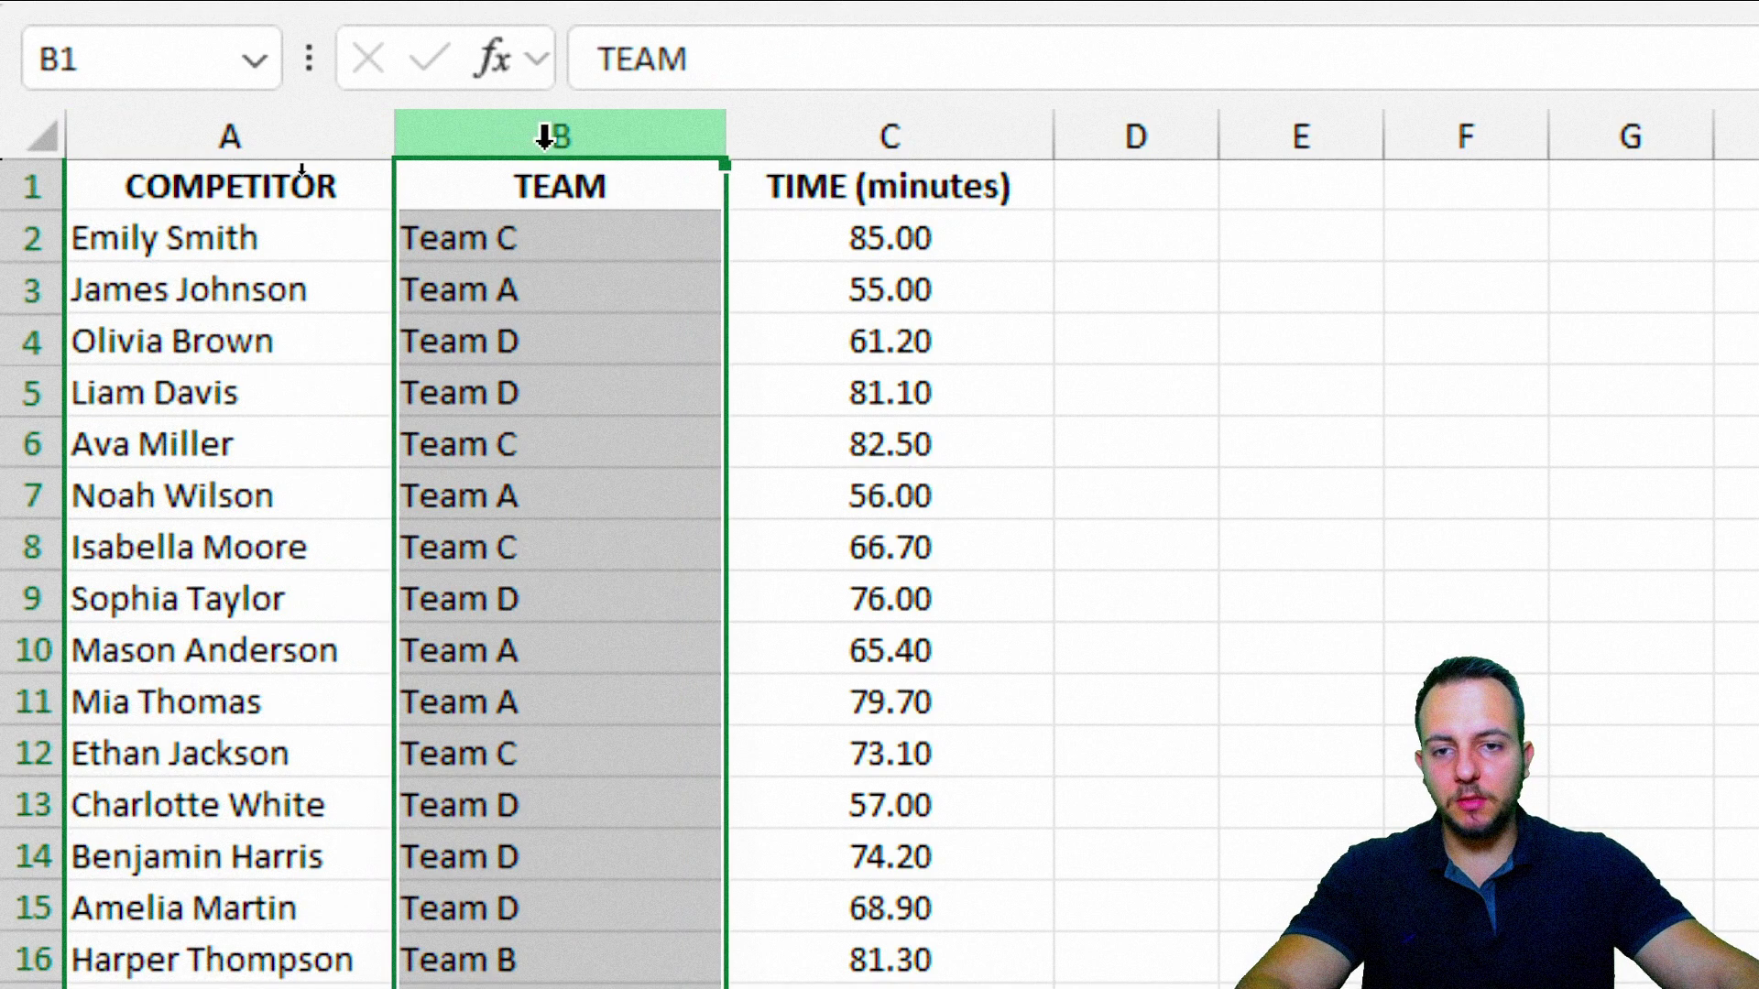
left_click(863, 135)
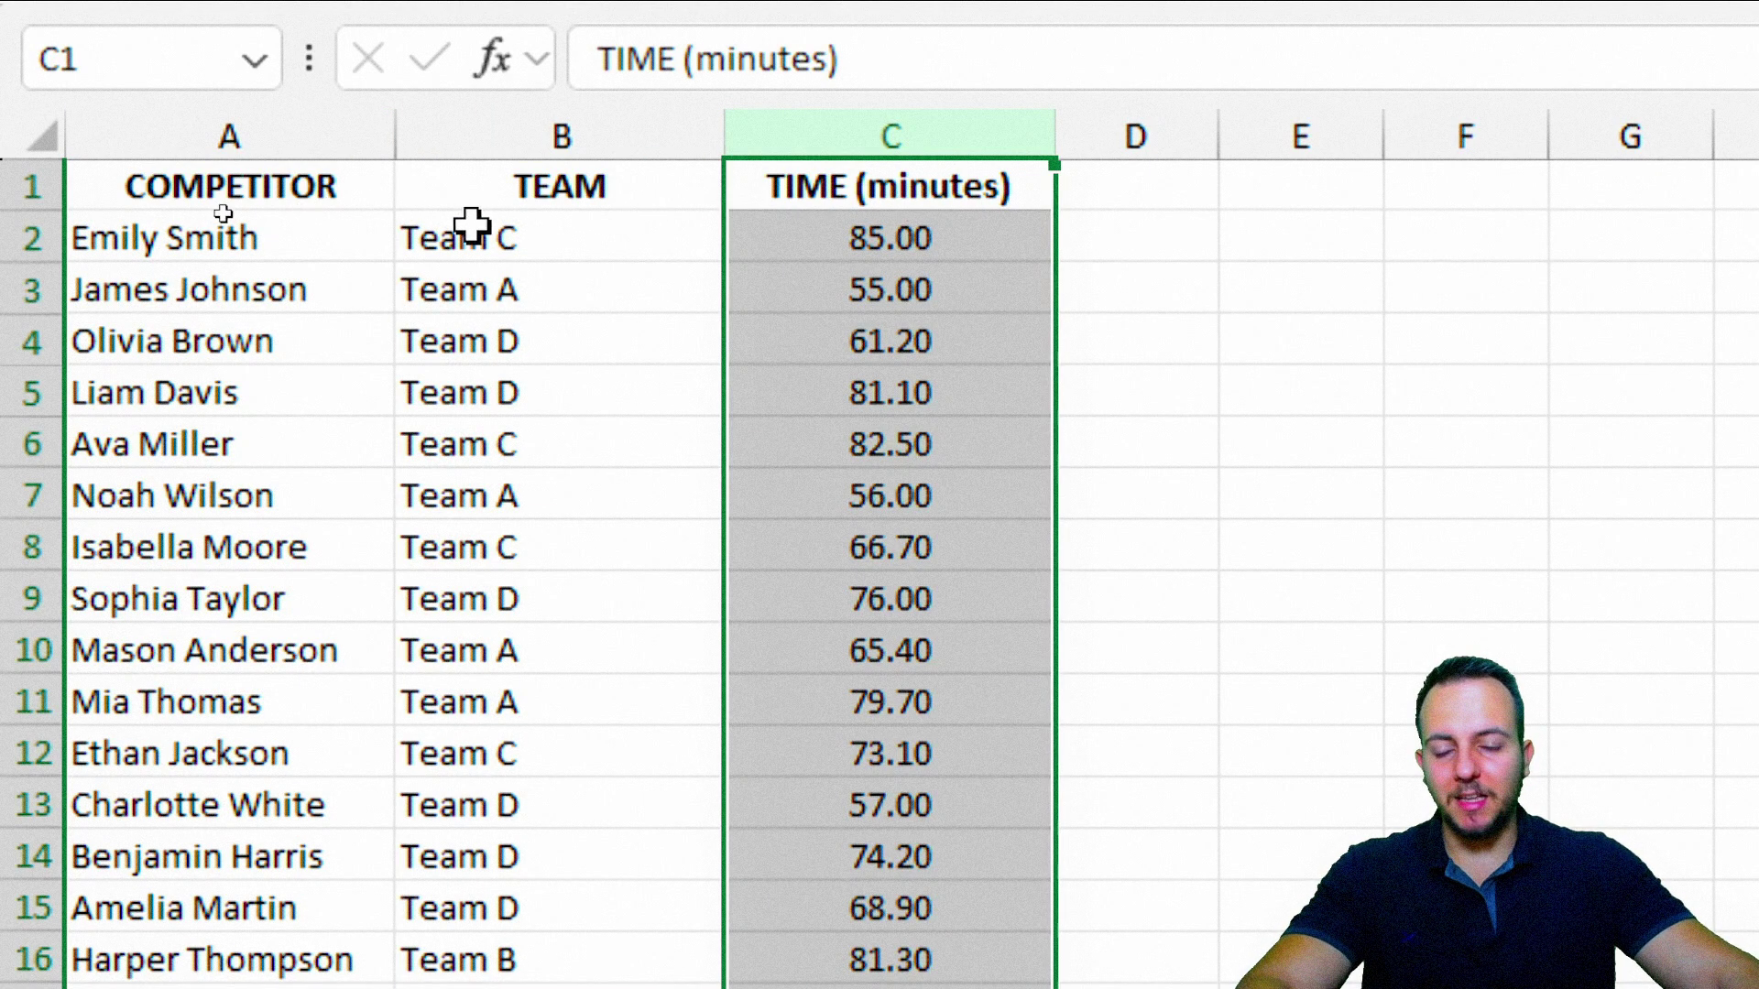
left_click(259, 204)
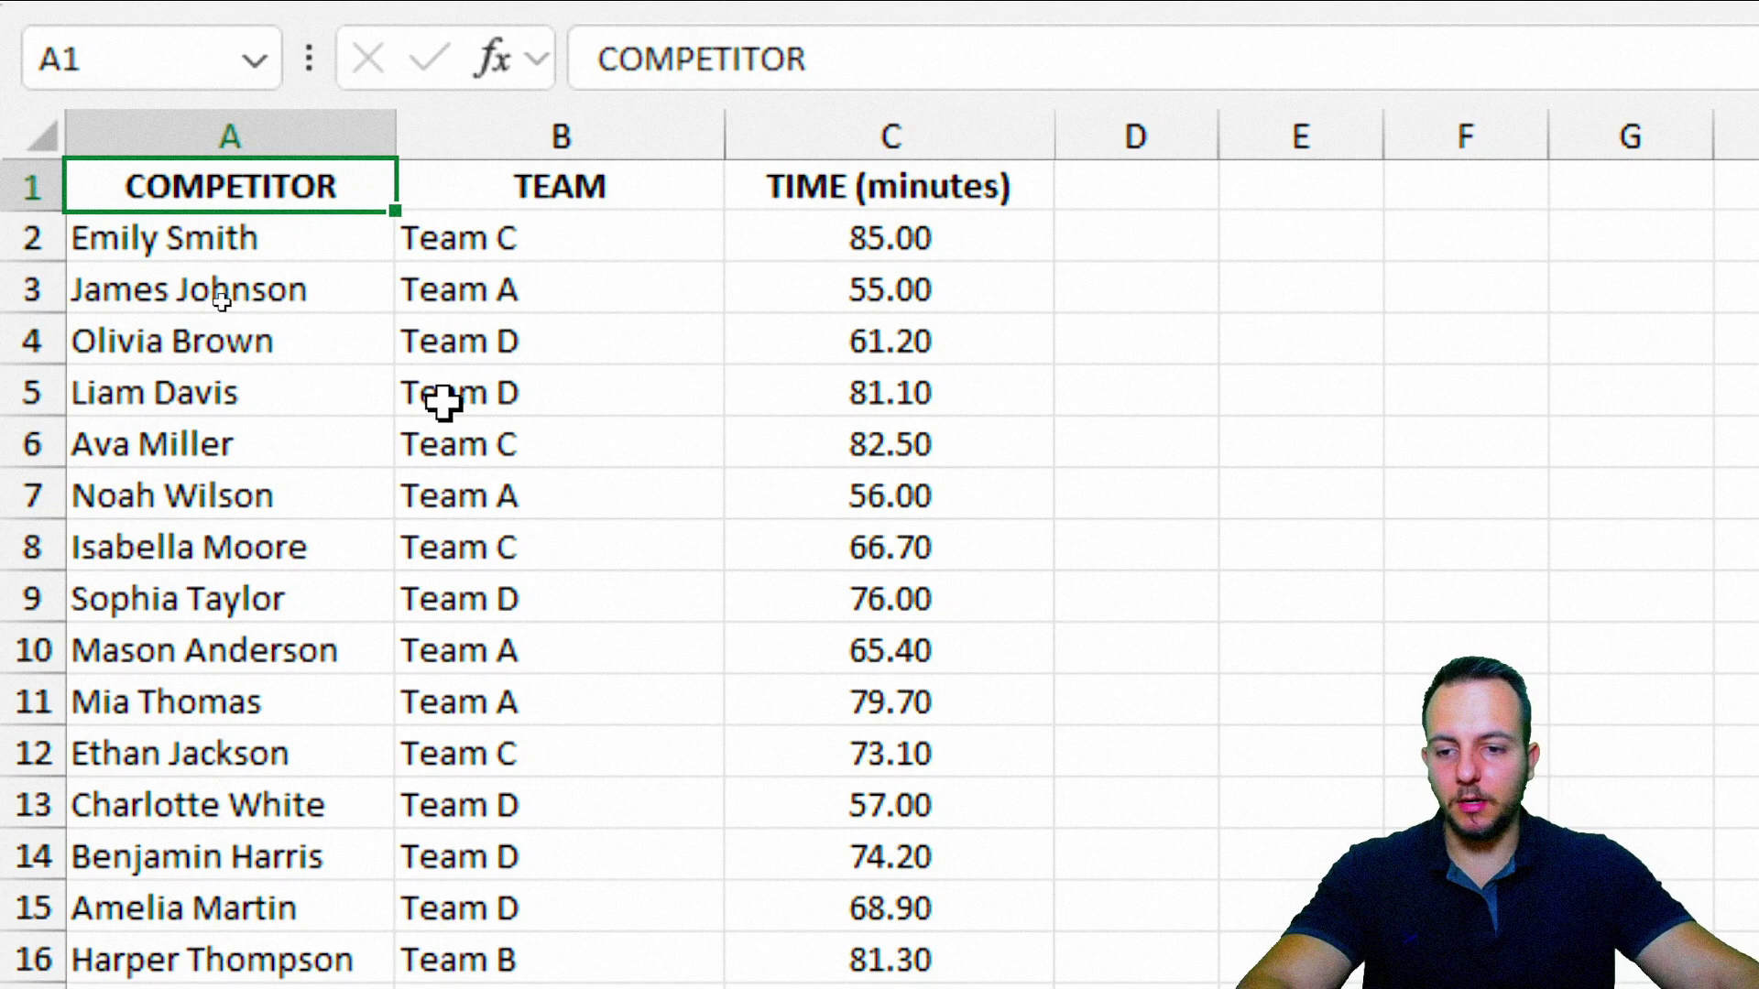
scroll(515, 460, "down", 4)
scroll(518, 460, "down", 2)
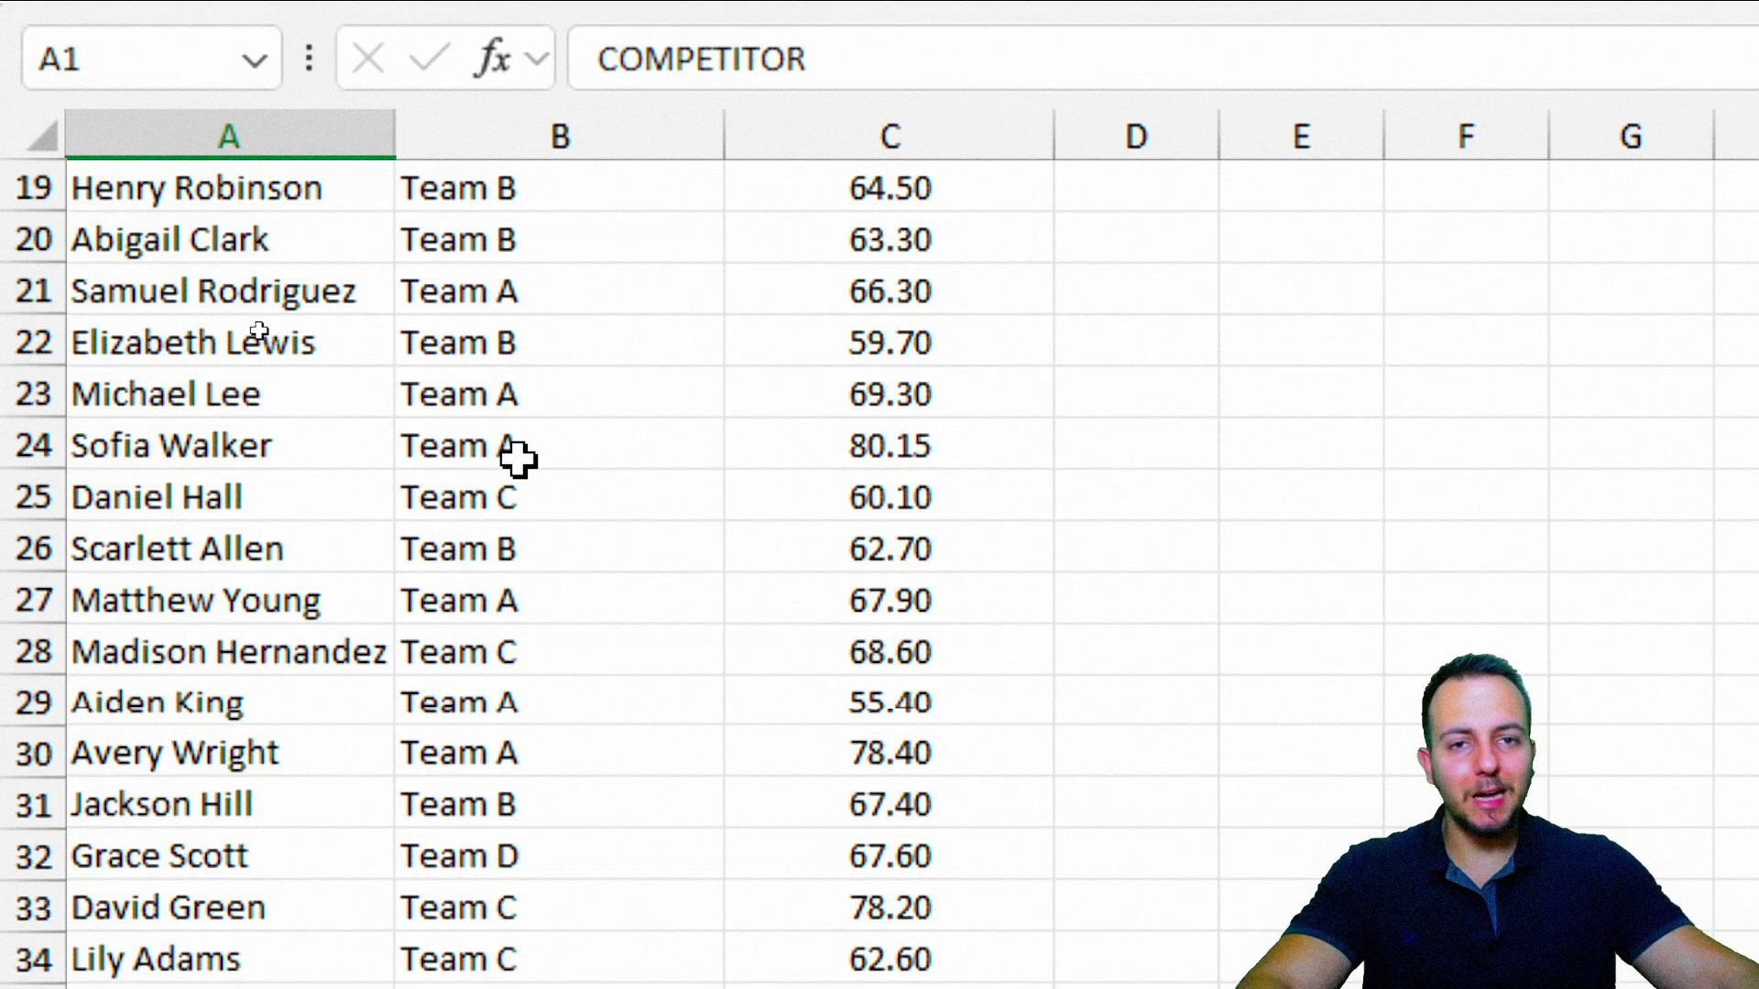
scroll(517, 460, "up", 6)
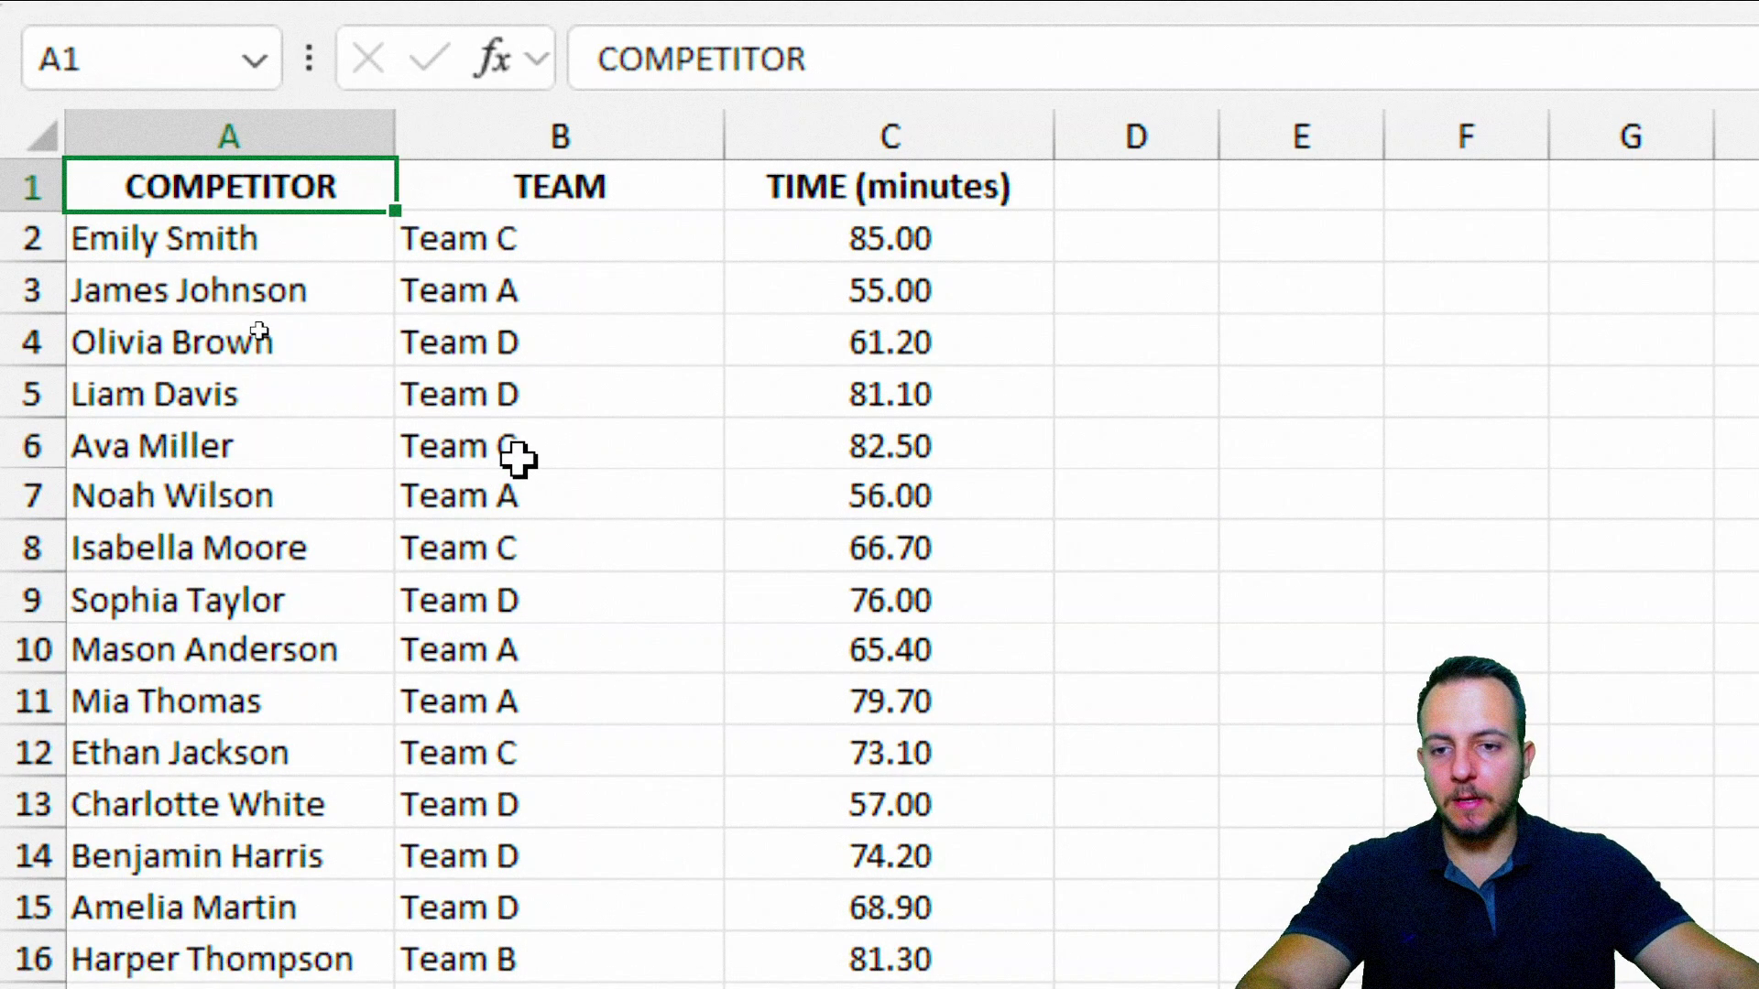
left_click(649, 411)
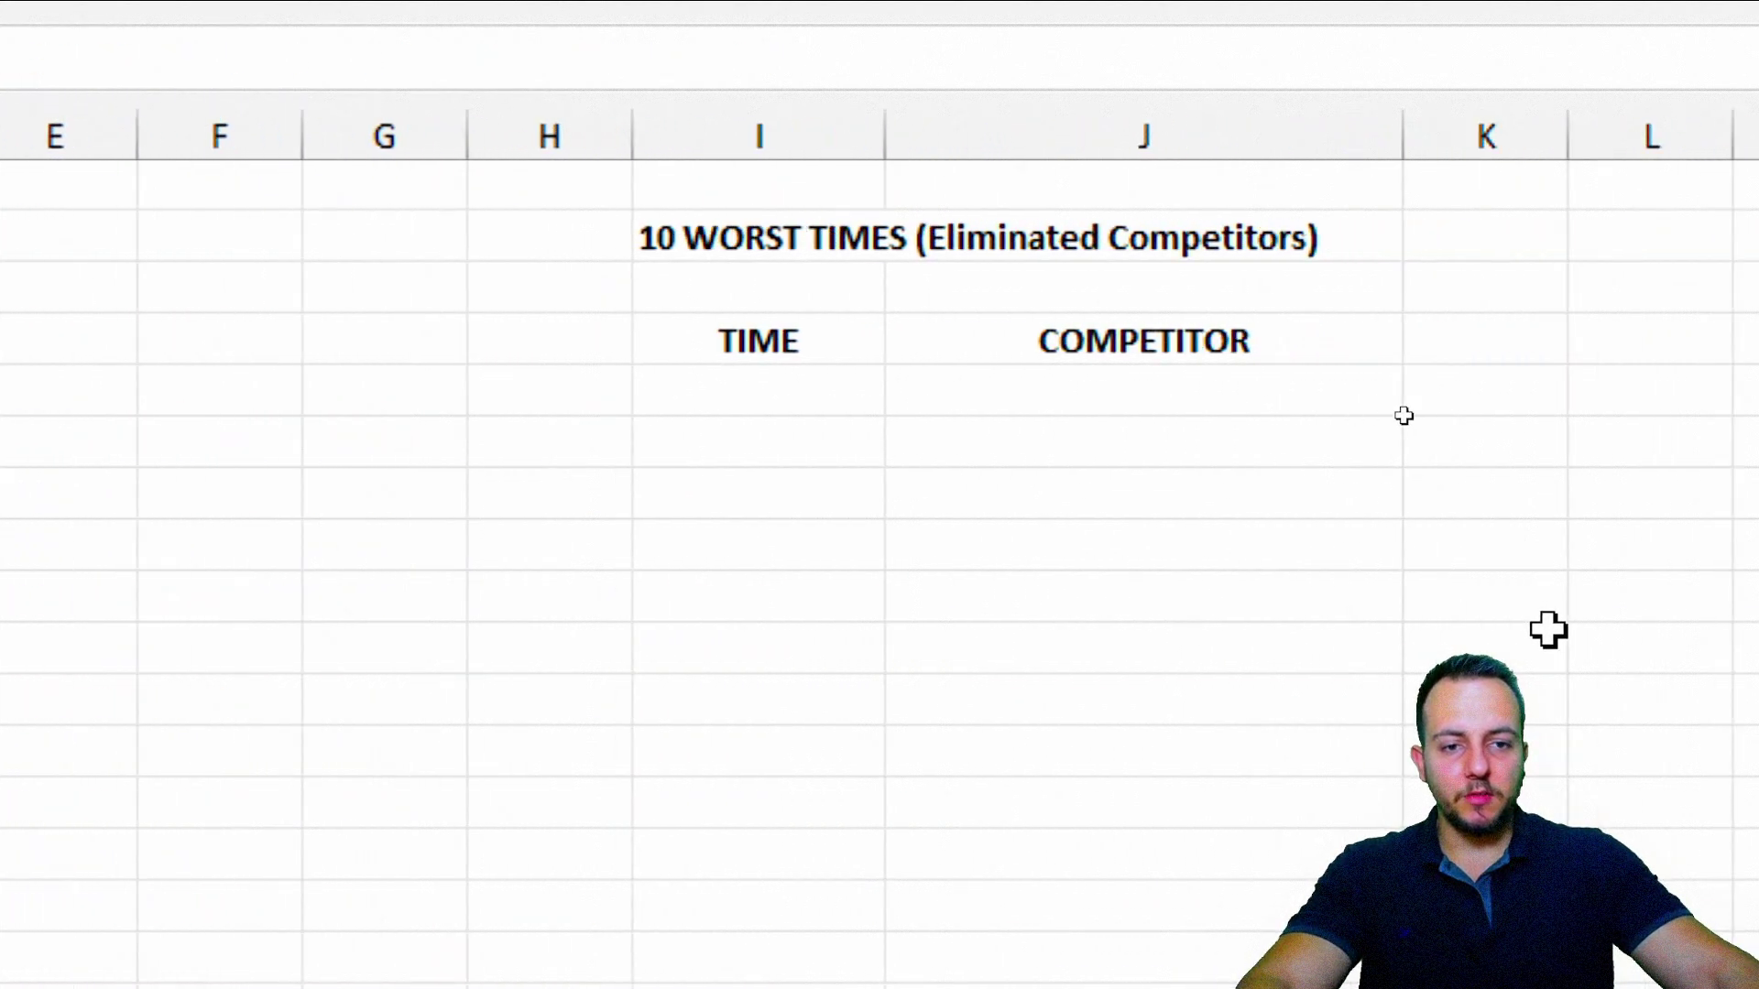
left_click(569, 260)
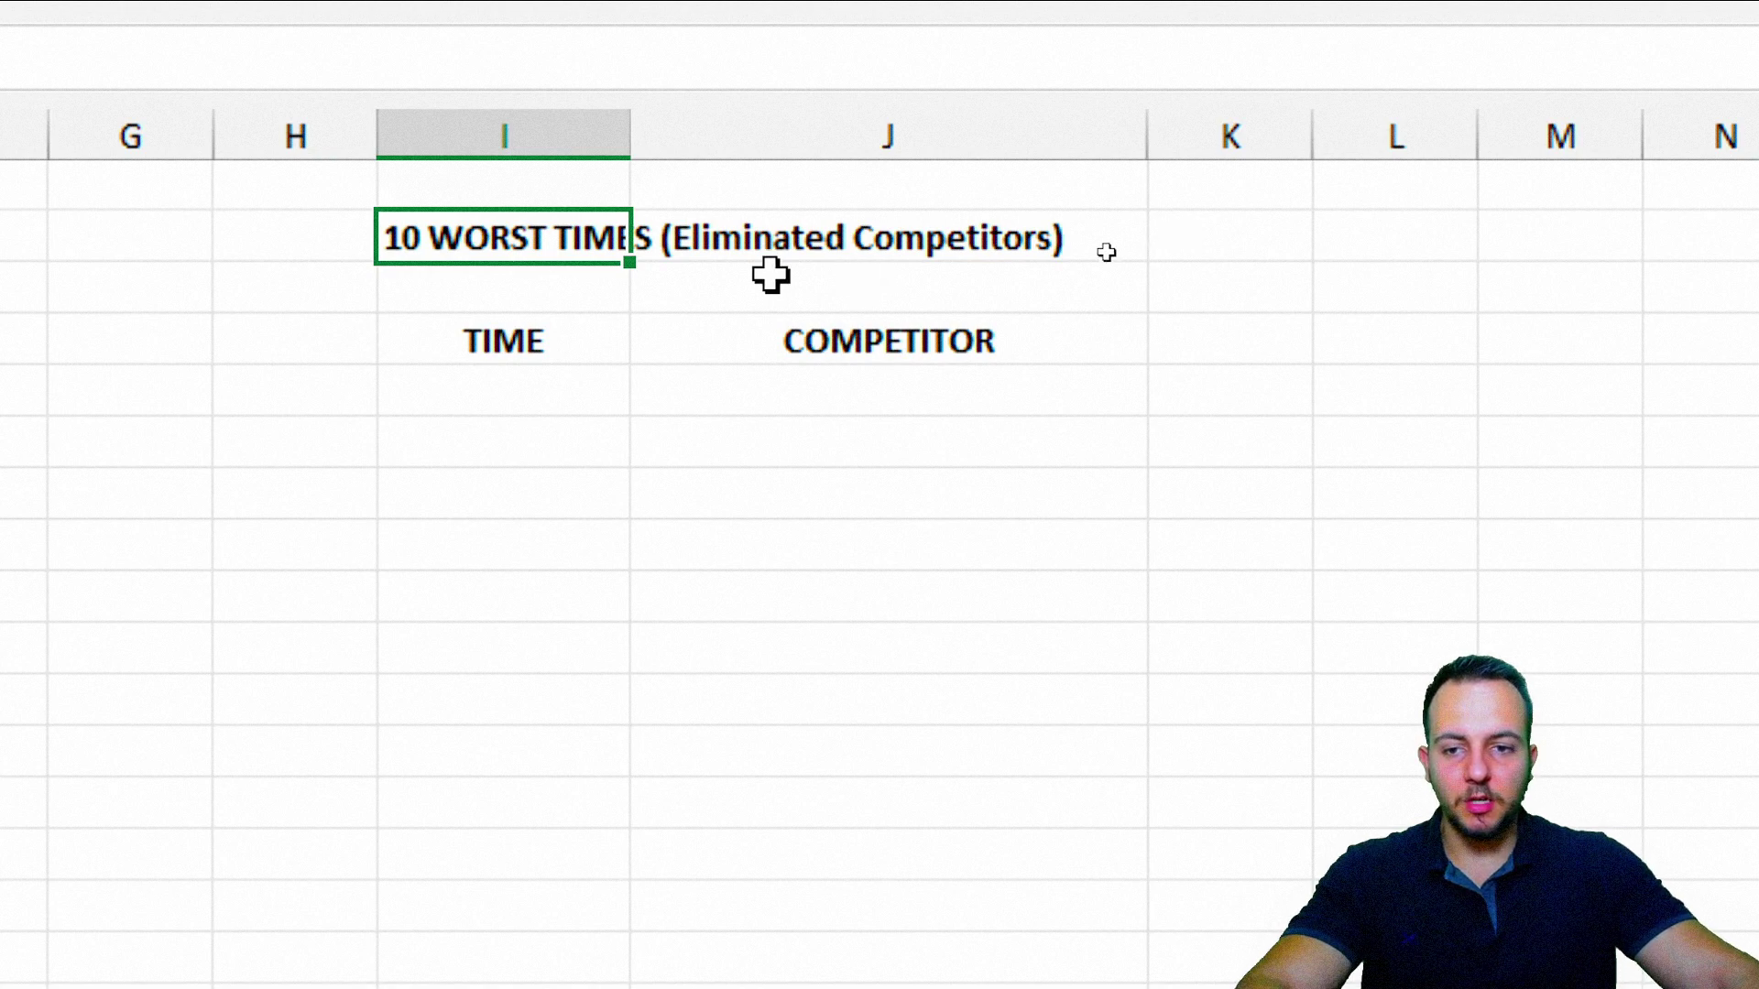
left_click(322, 400)
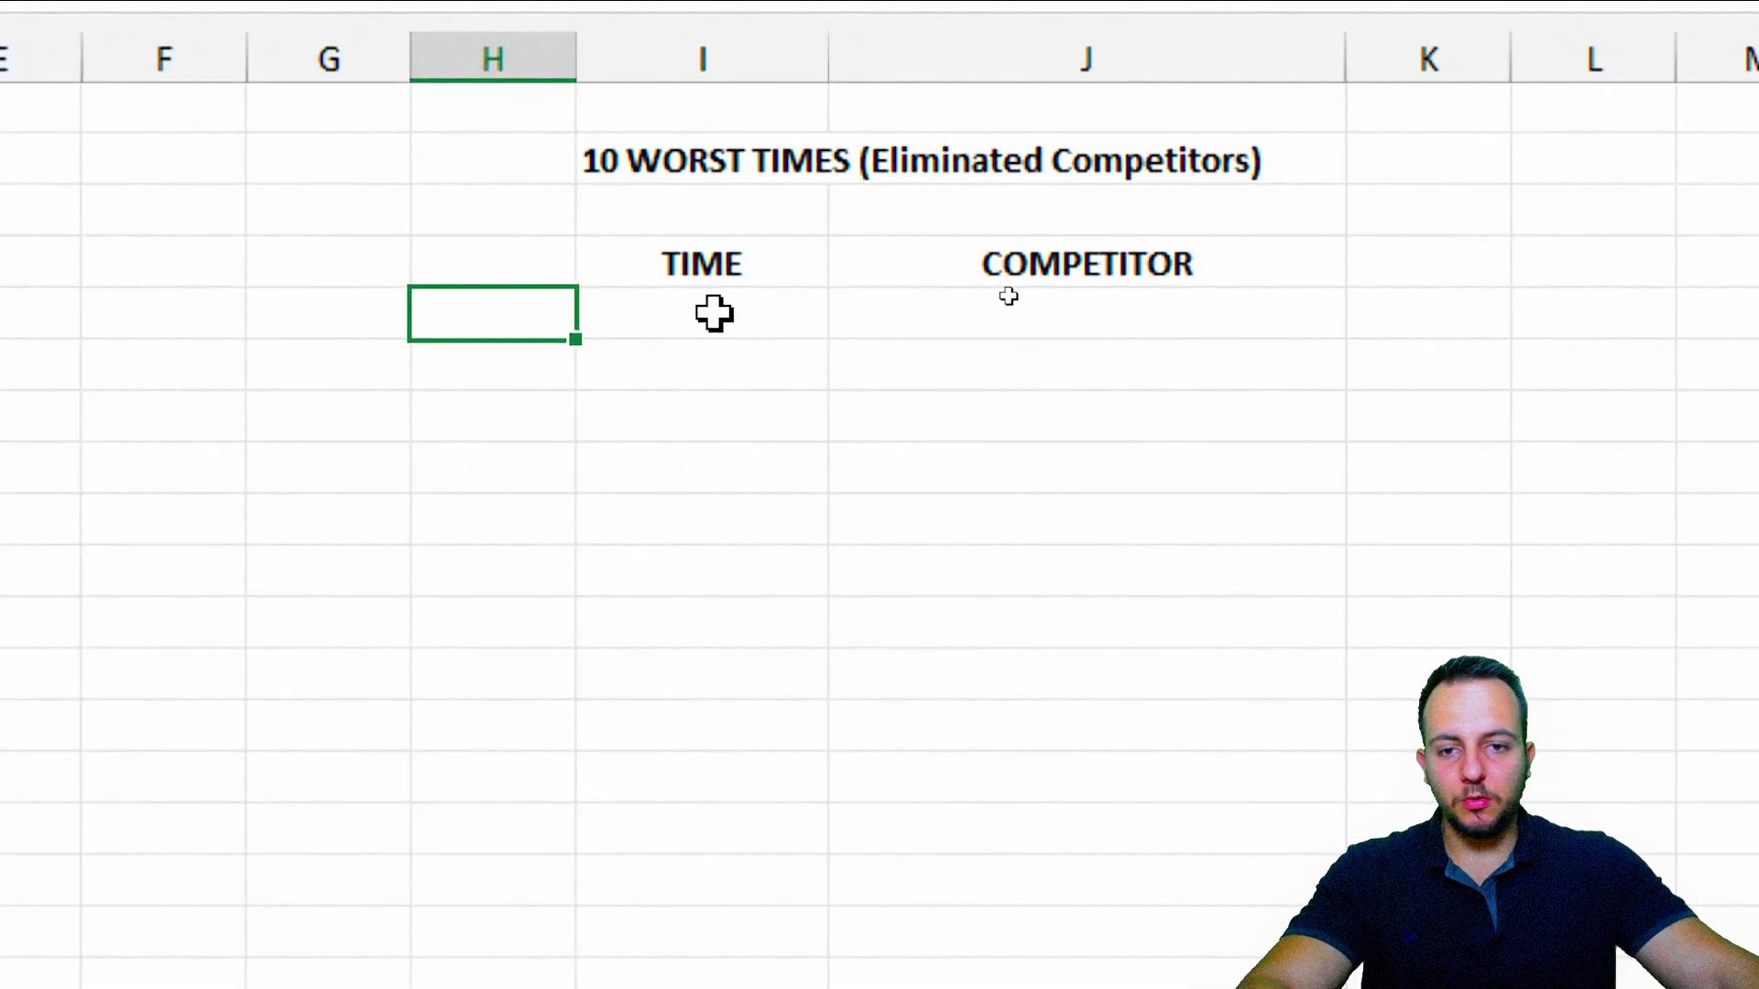
Enter a LARGE formula over column C in the first TIME cell, returning the worst time 85
left_click(999, 297)
type("lar")
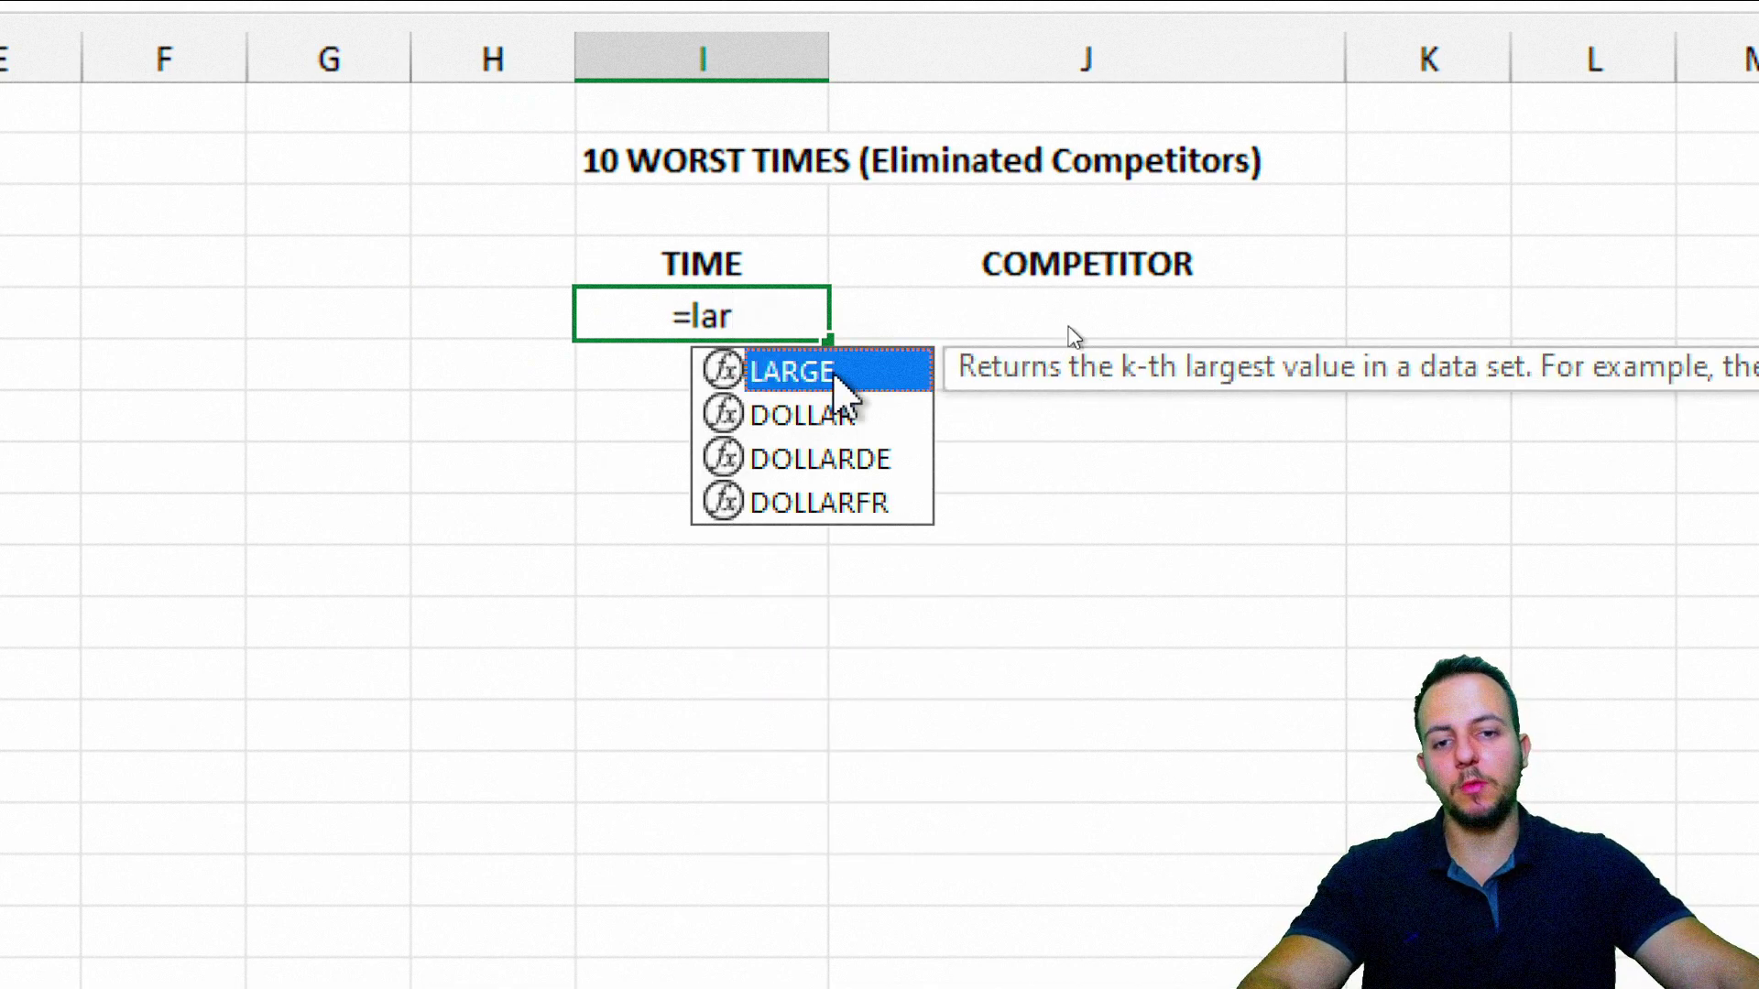
double_click(806, 375)
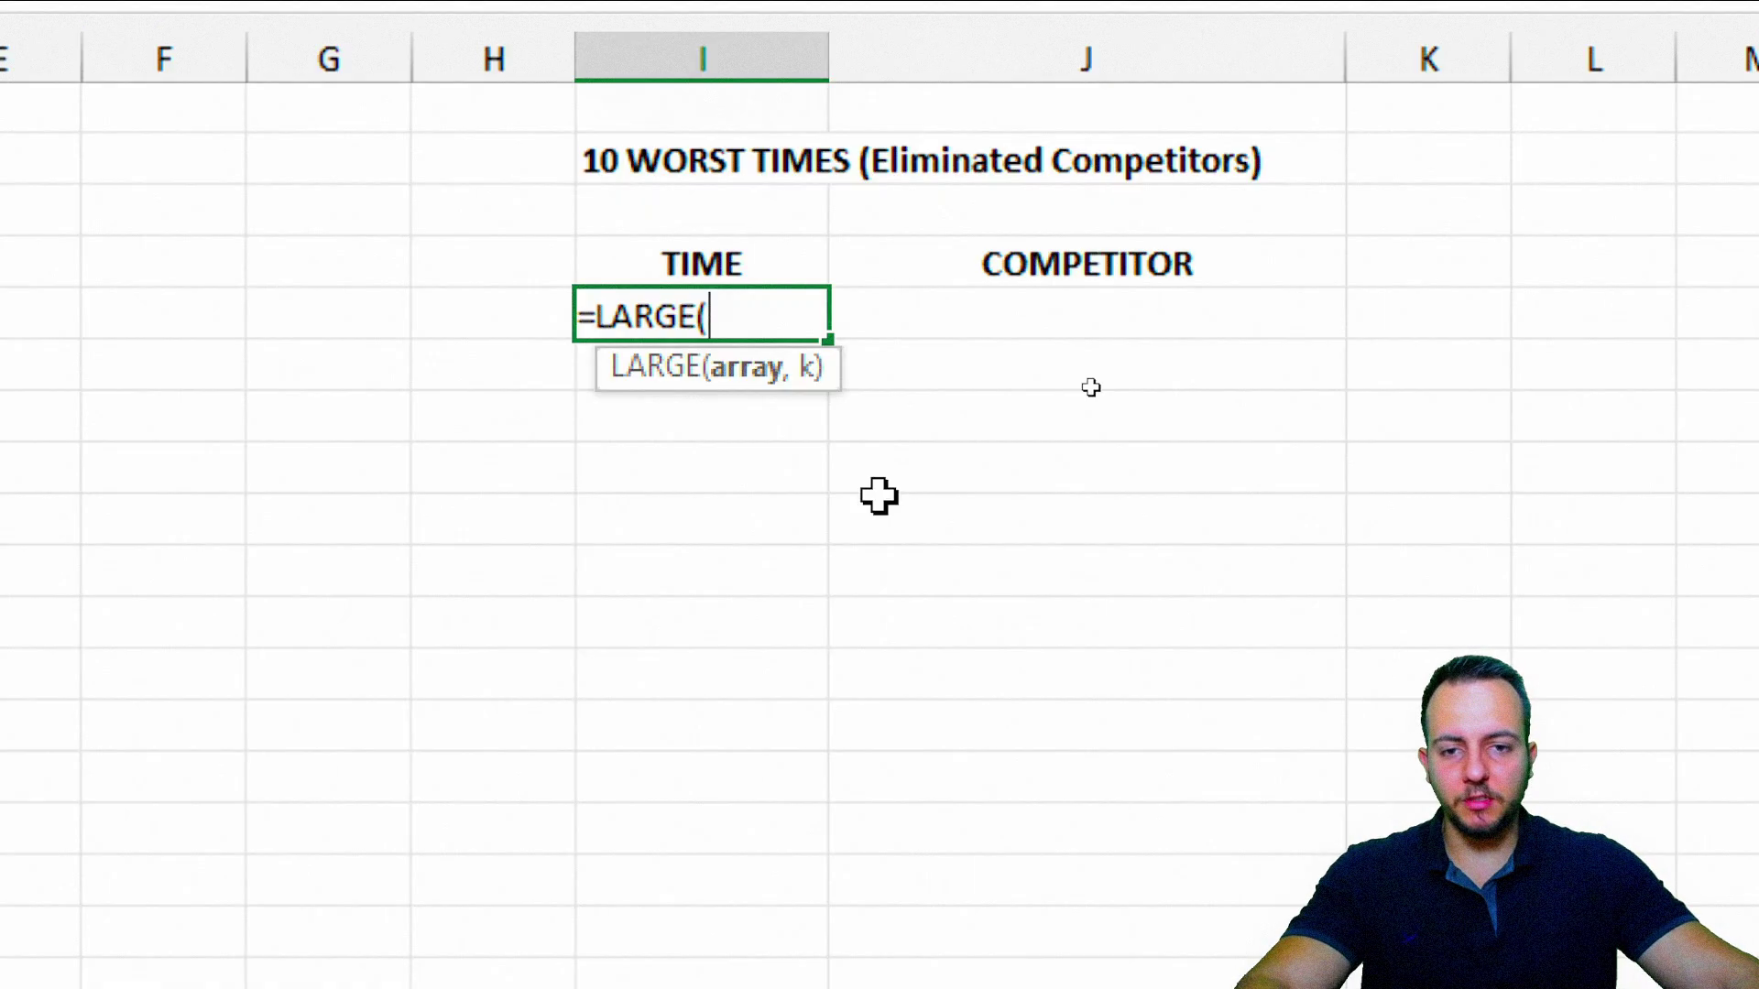
scroll(220, 361, "left", 3)
scroll(220, 208, "left", 2)
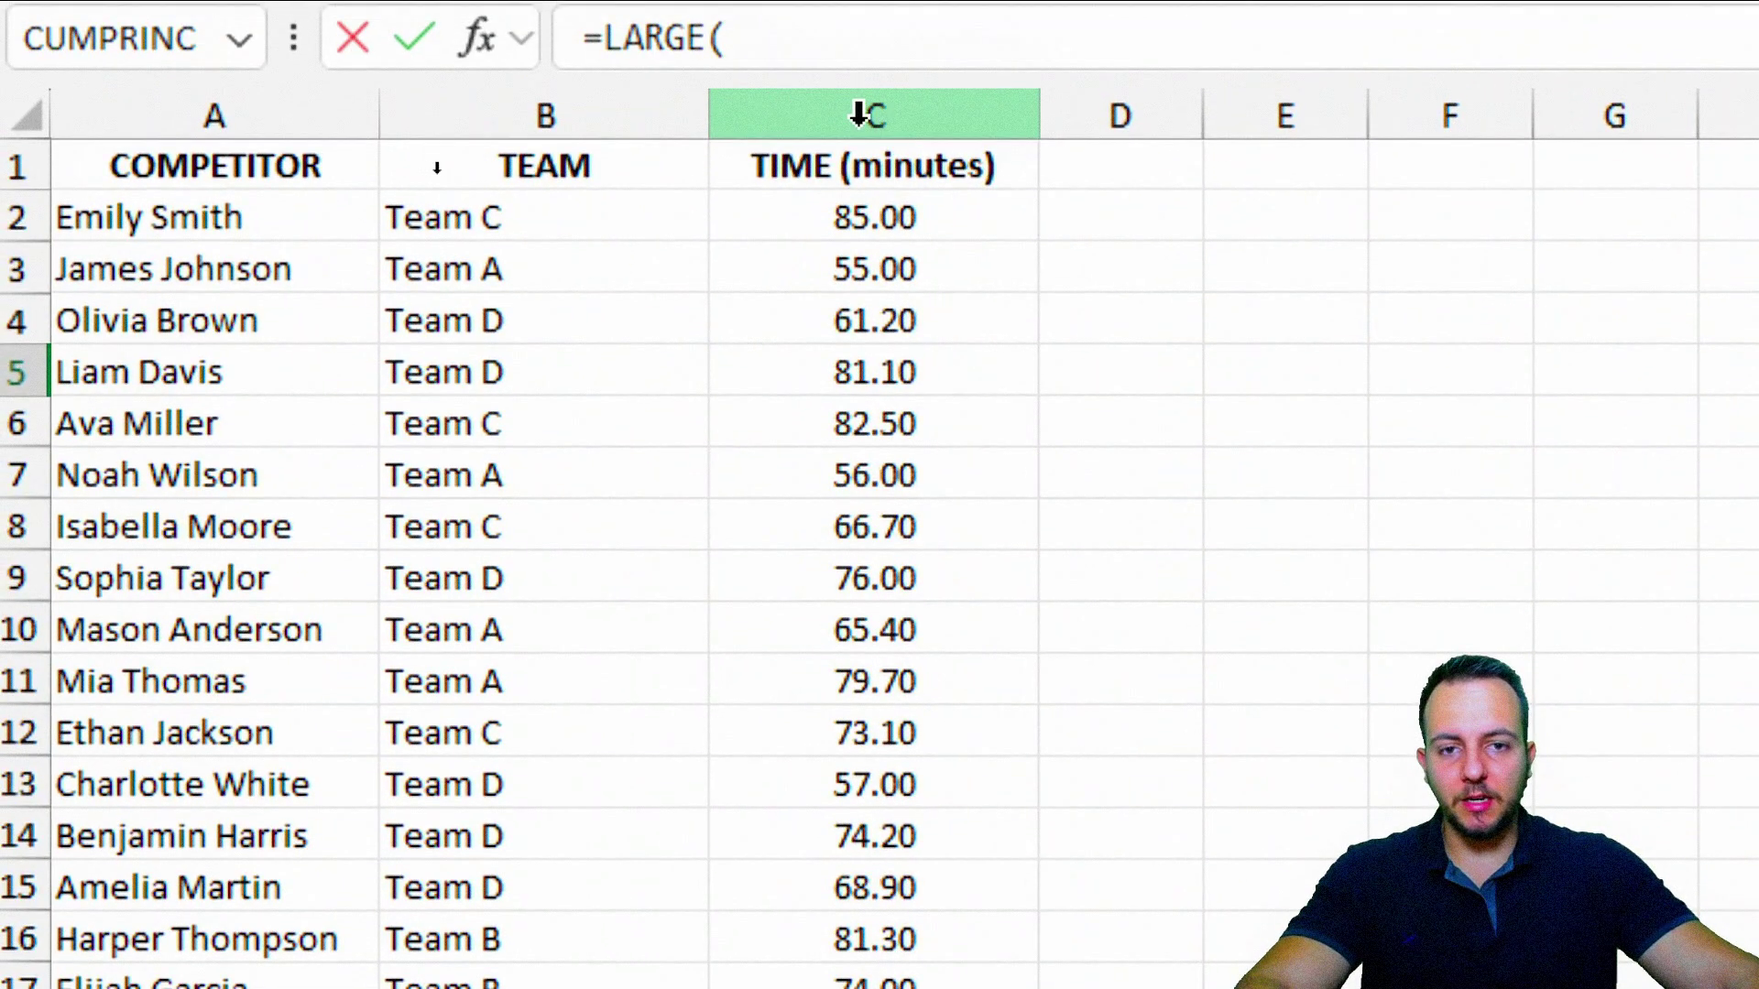
left_click(864, 113)
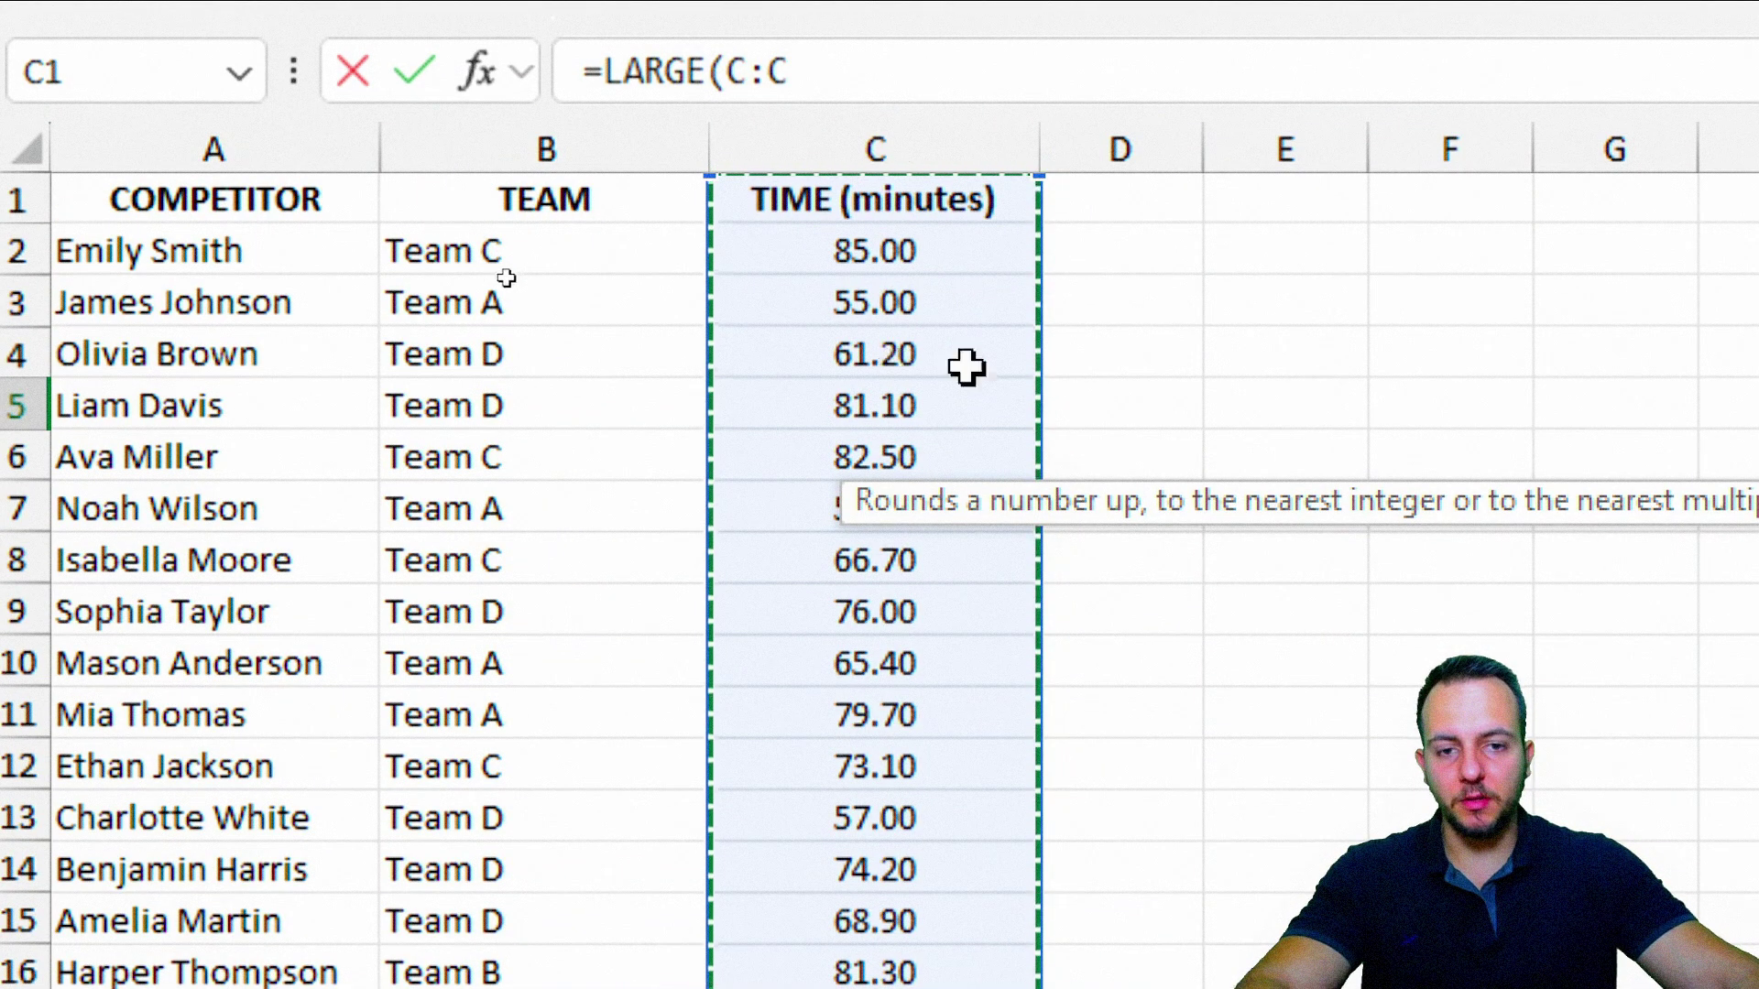
type(",")
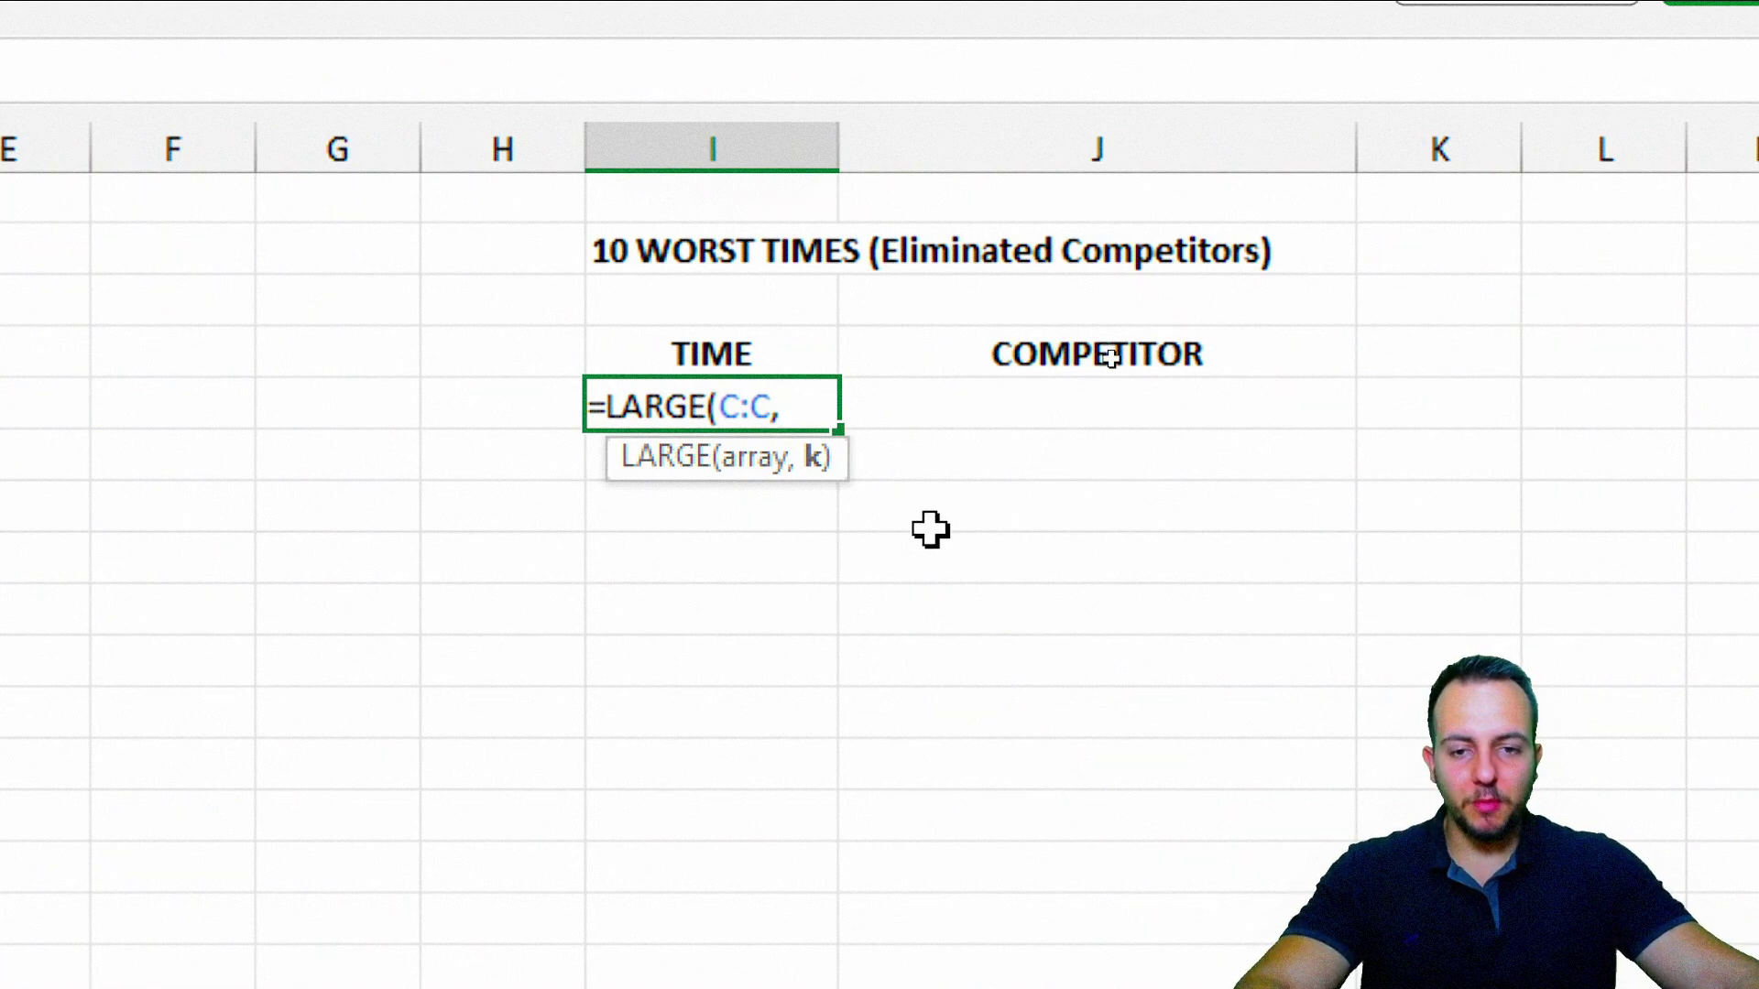
type("1")
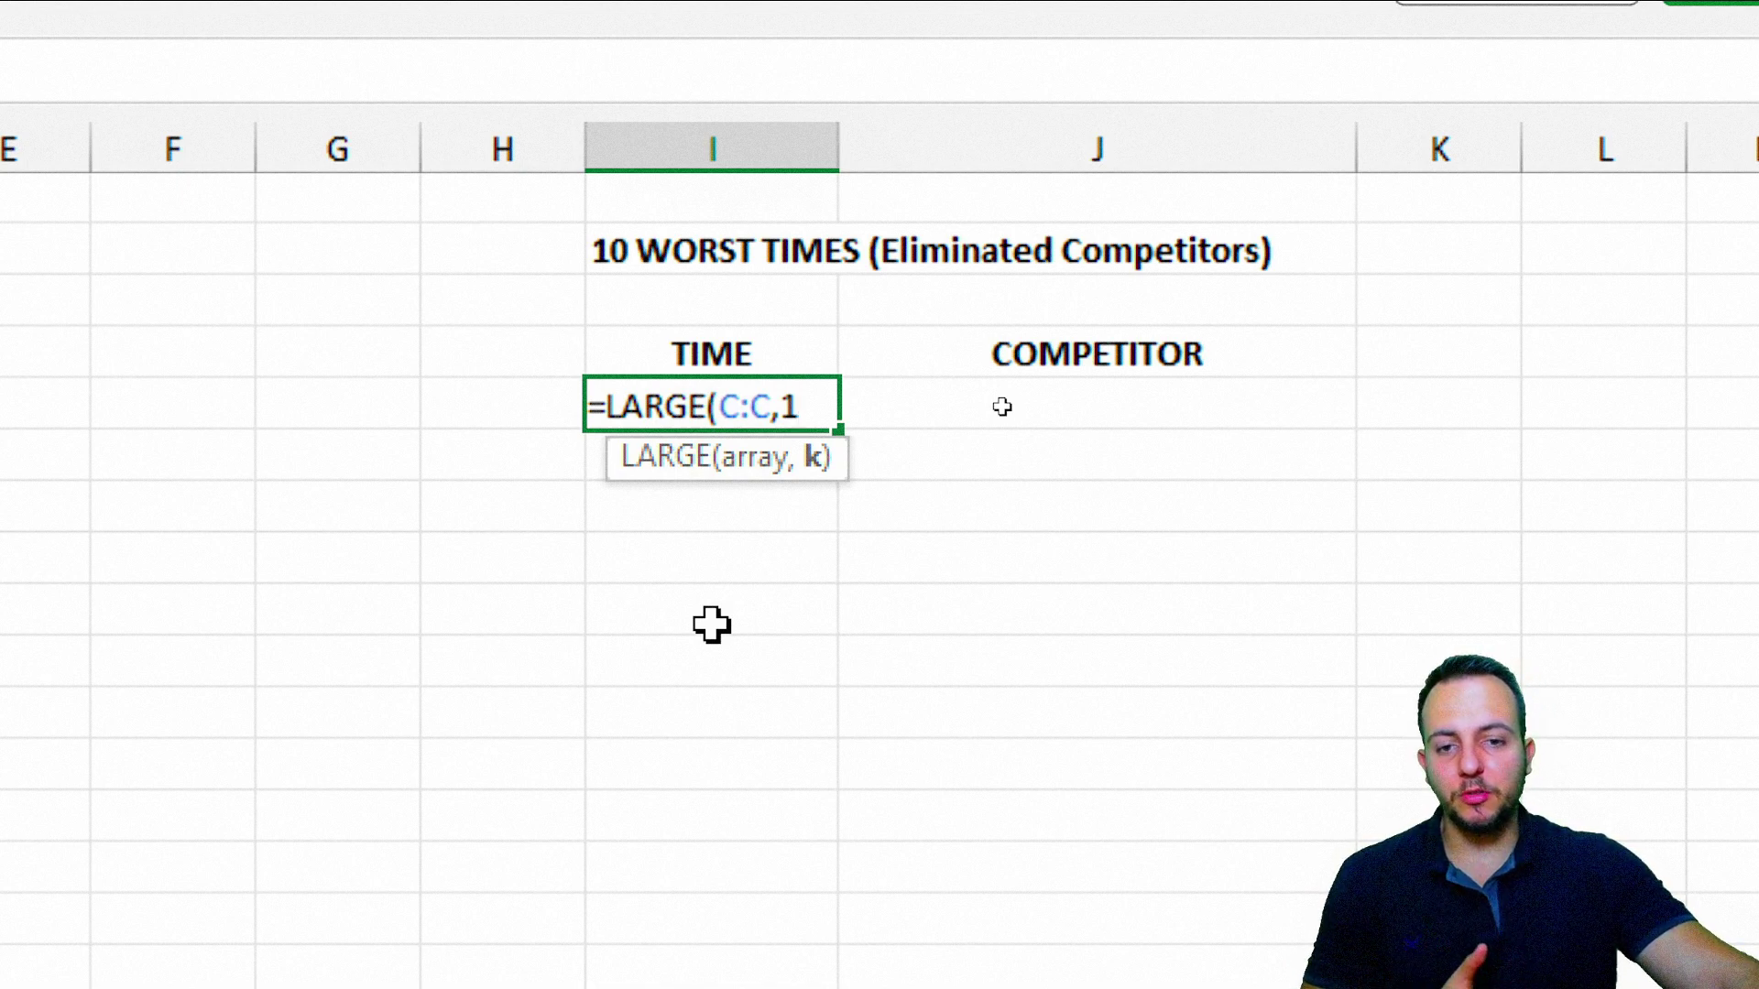
key("BackSpace")
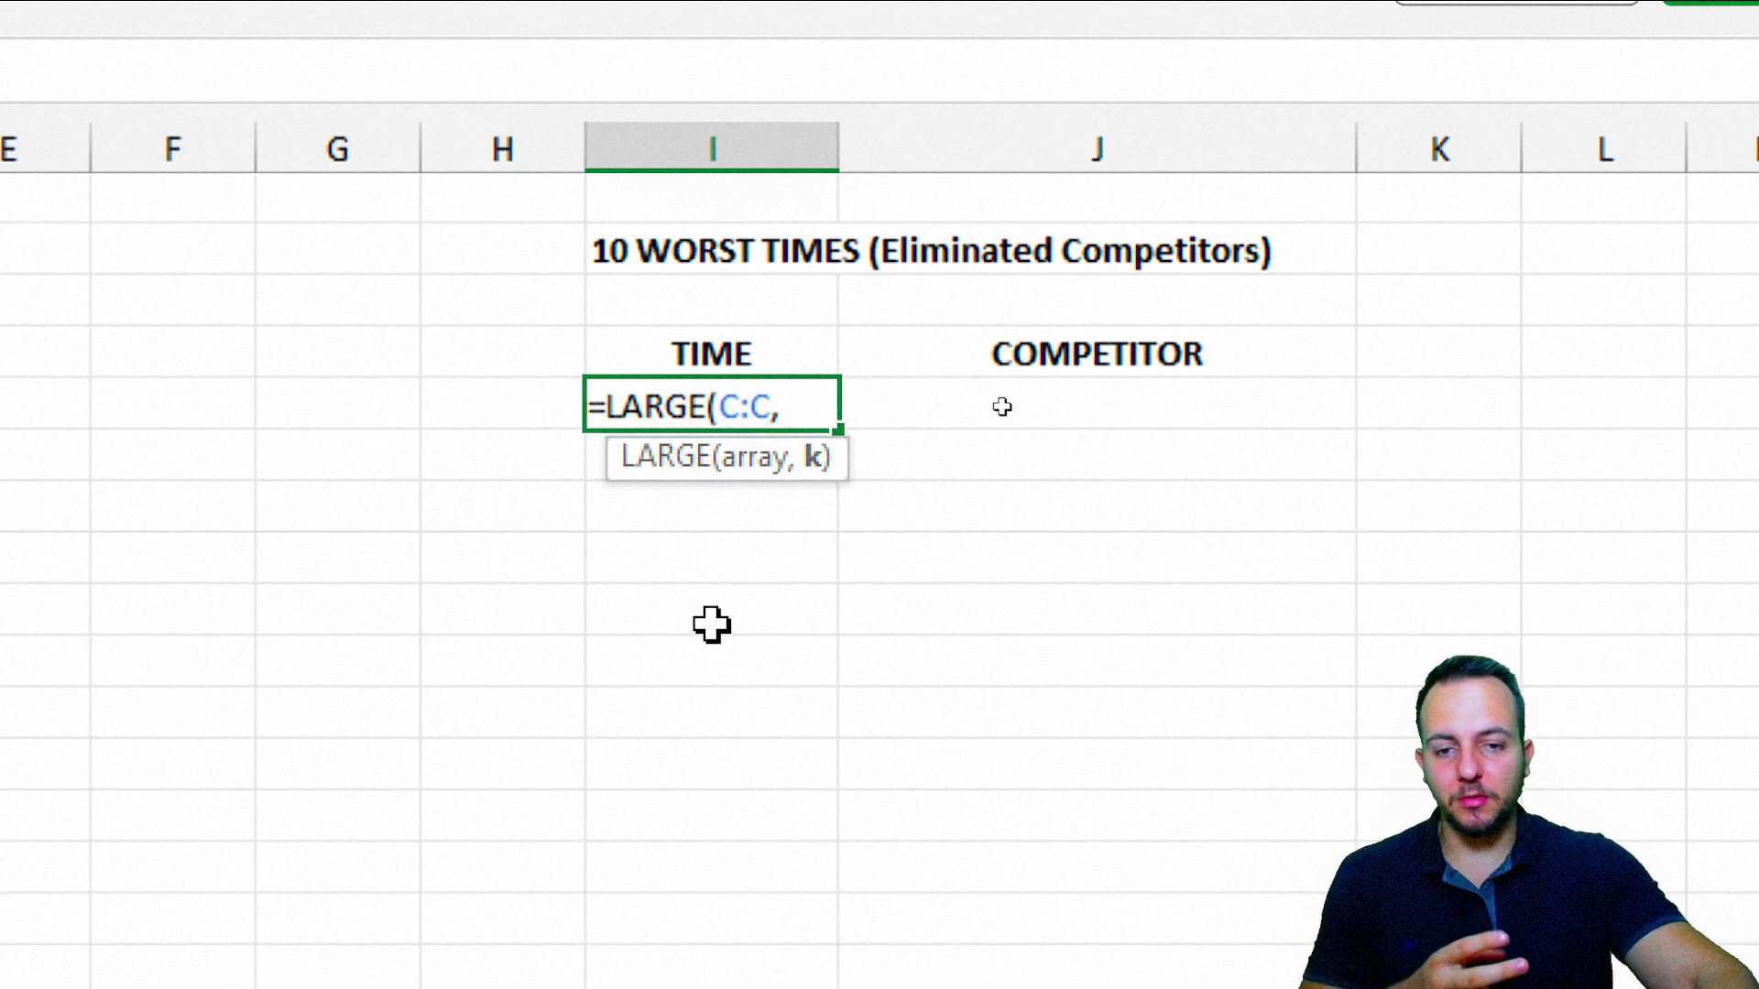
type("2")
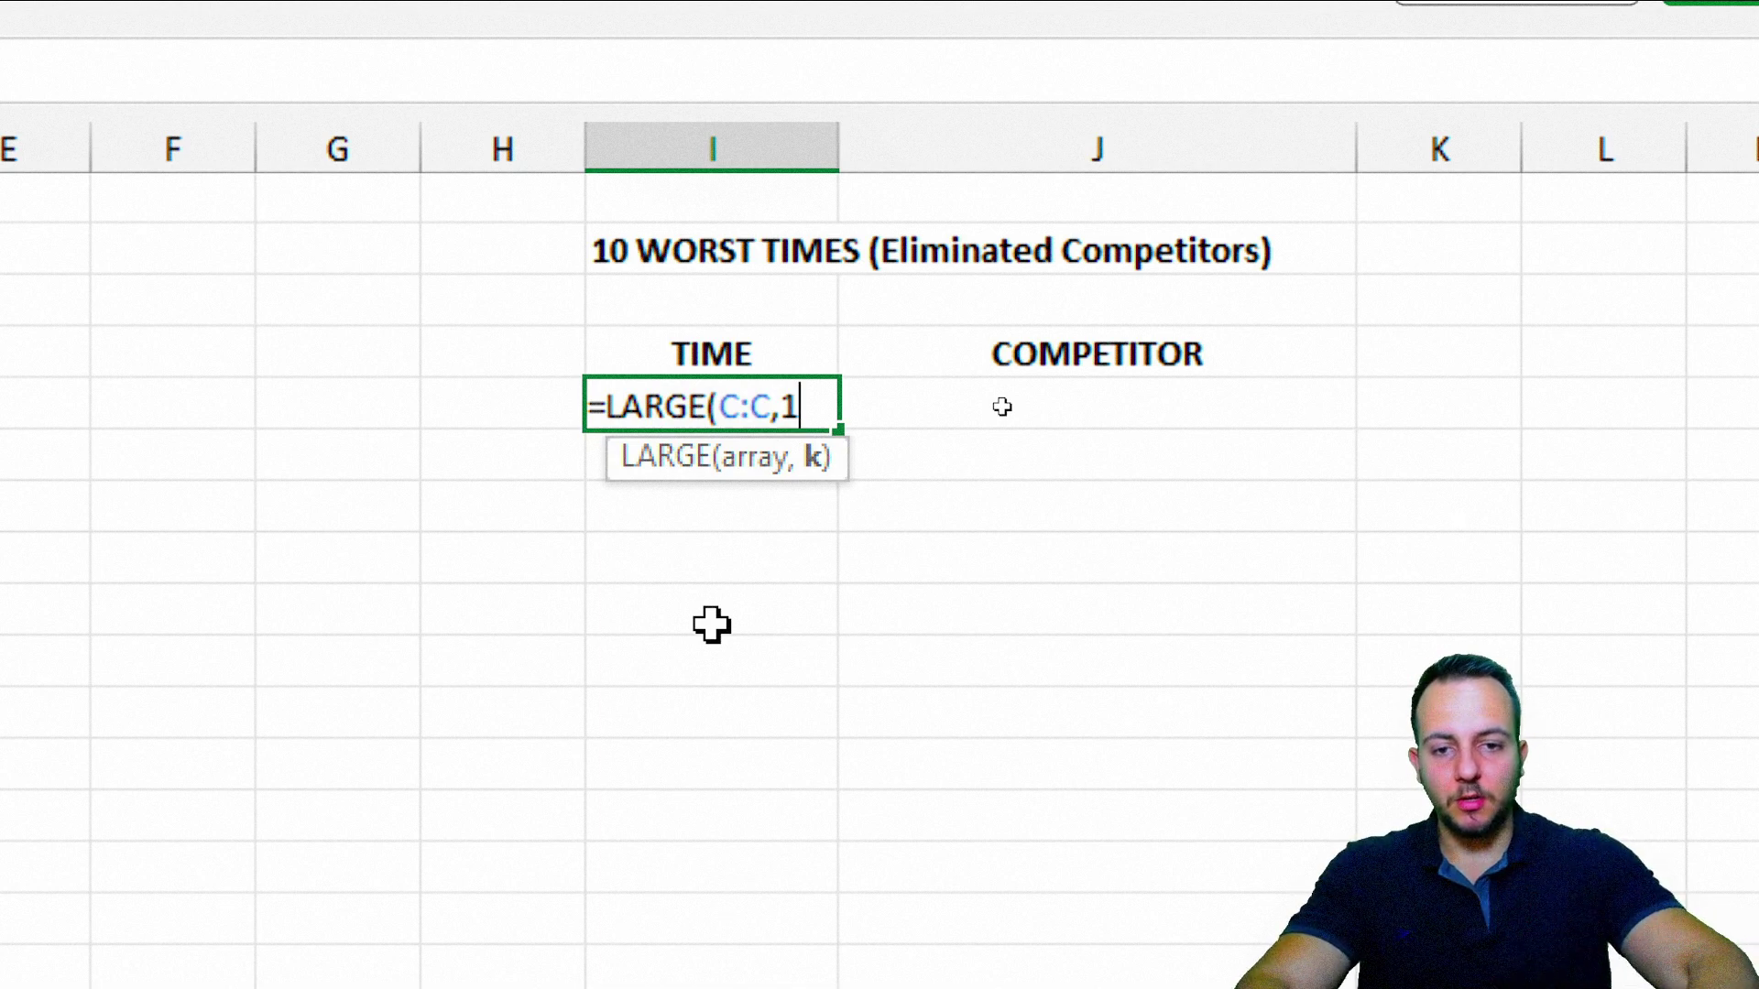
type(")")
key("Return")
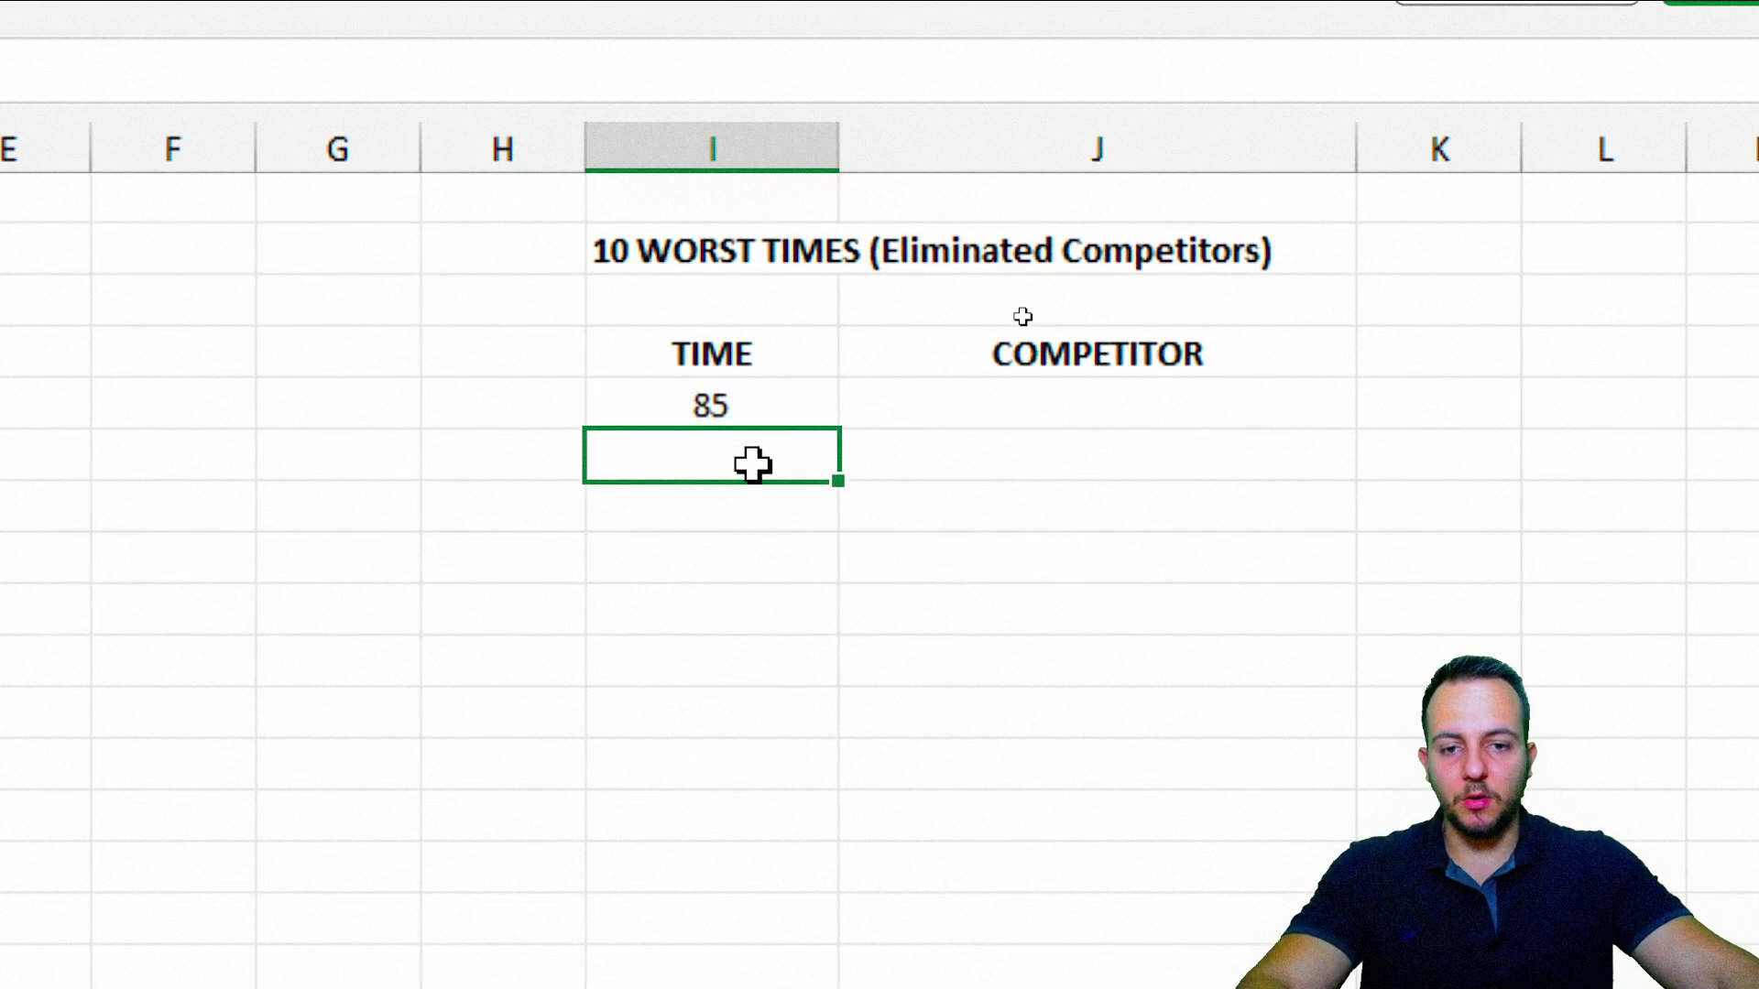
Copy the LARGE formula down the TIME column and inspect the copied formulas
left_click(820, 398)
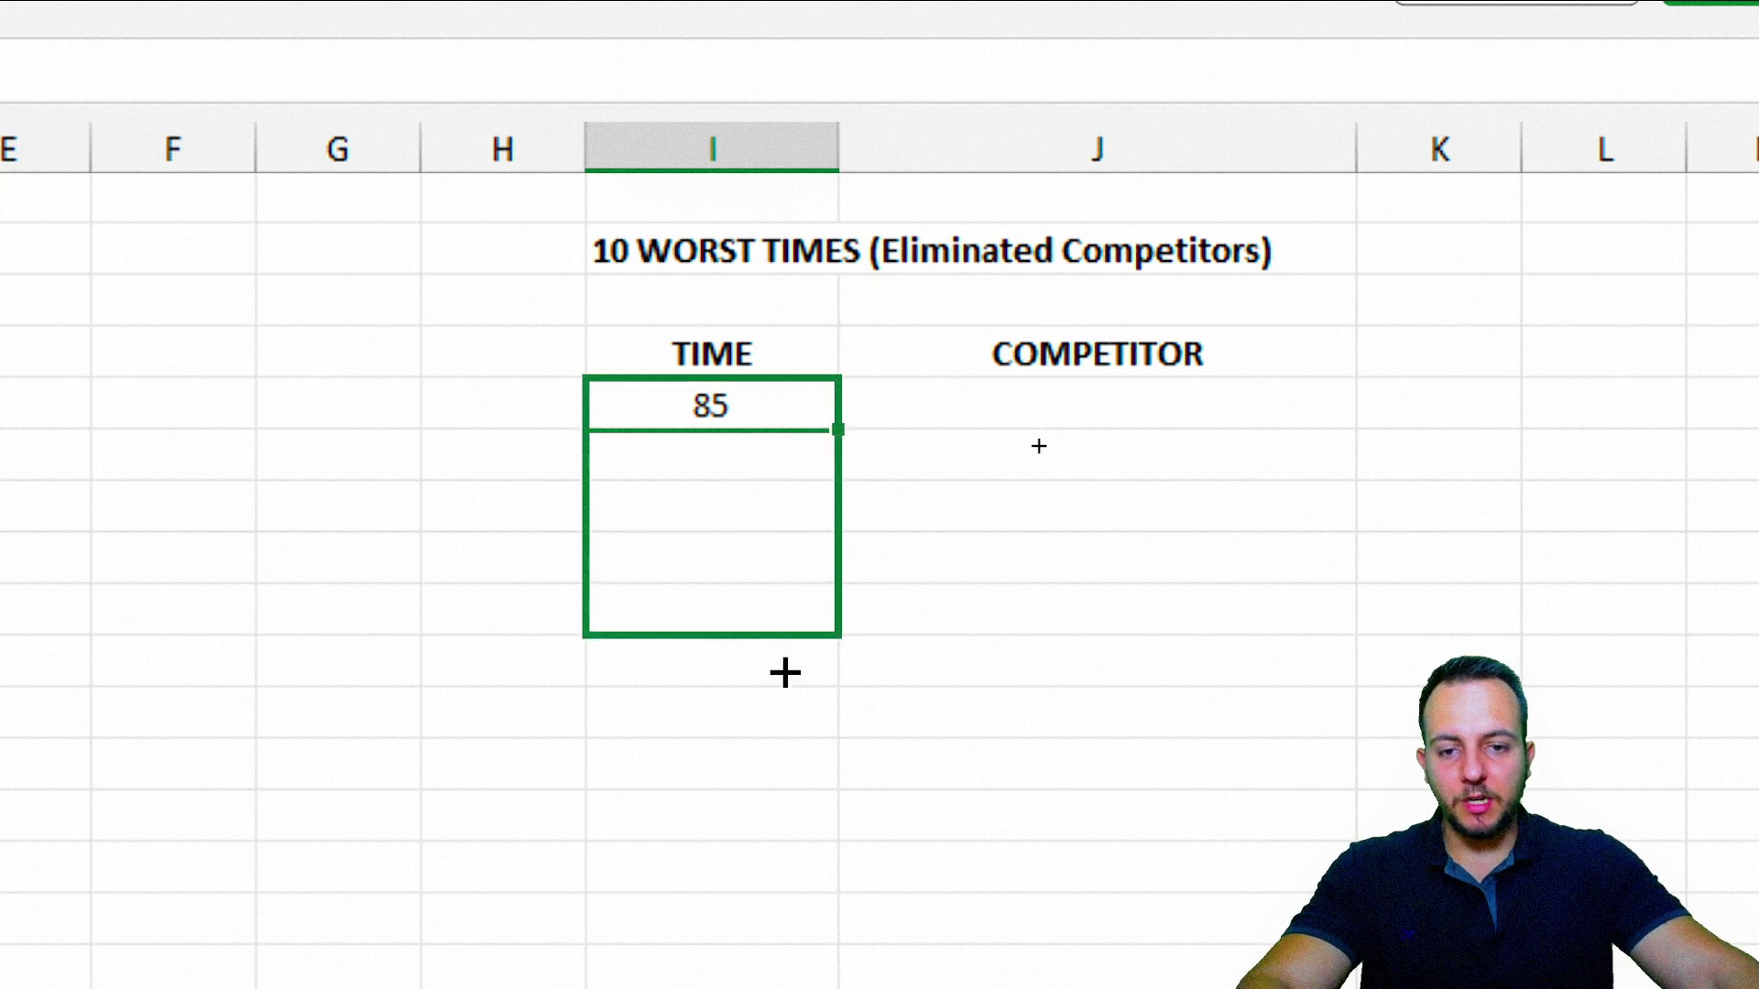
left_click_drag(841, 431, 774, 774)
left_click(802, 472)
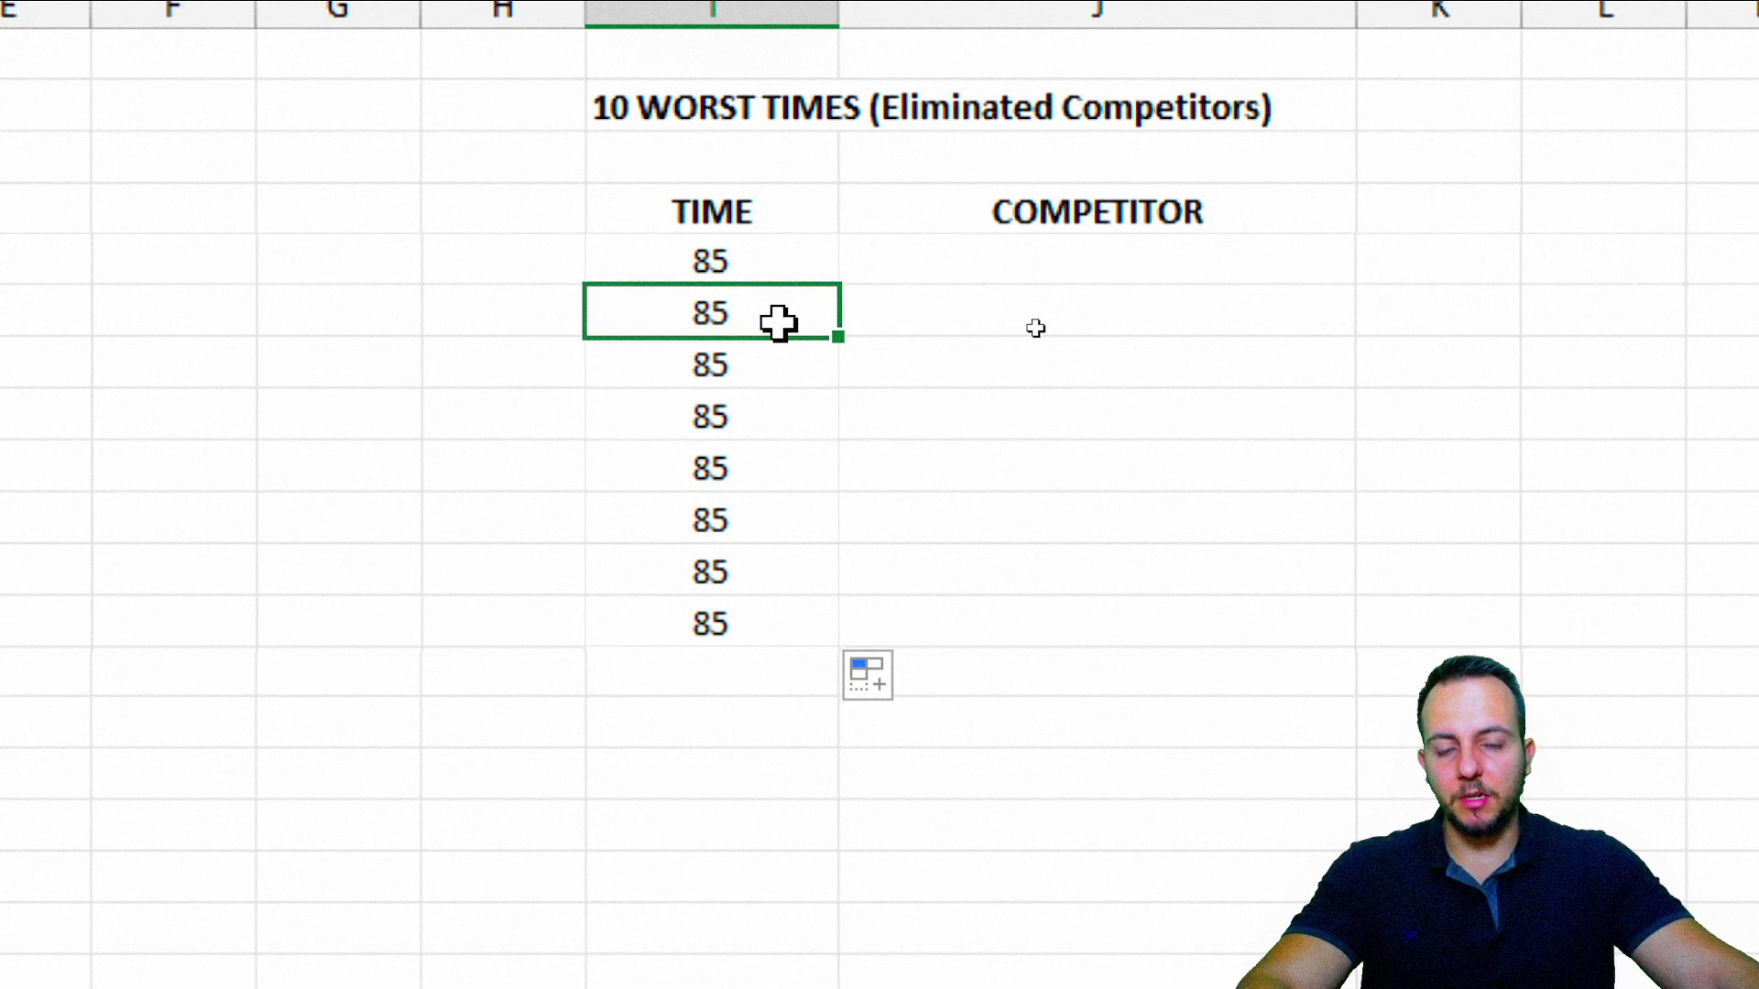
left_click(737, 262)
left_click(734, 369)
left_click(734, 459)
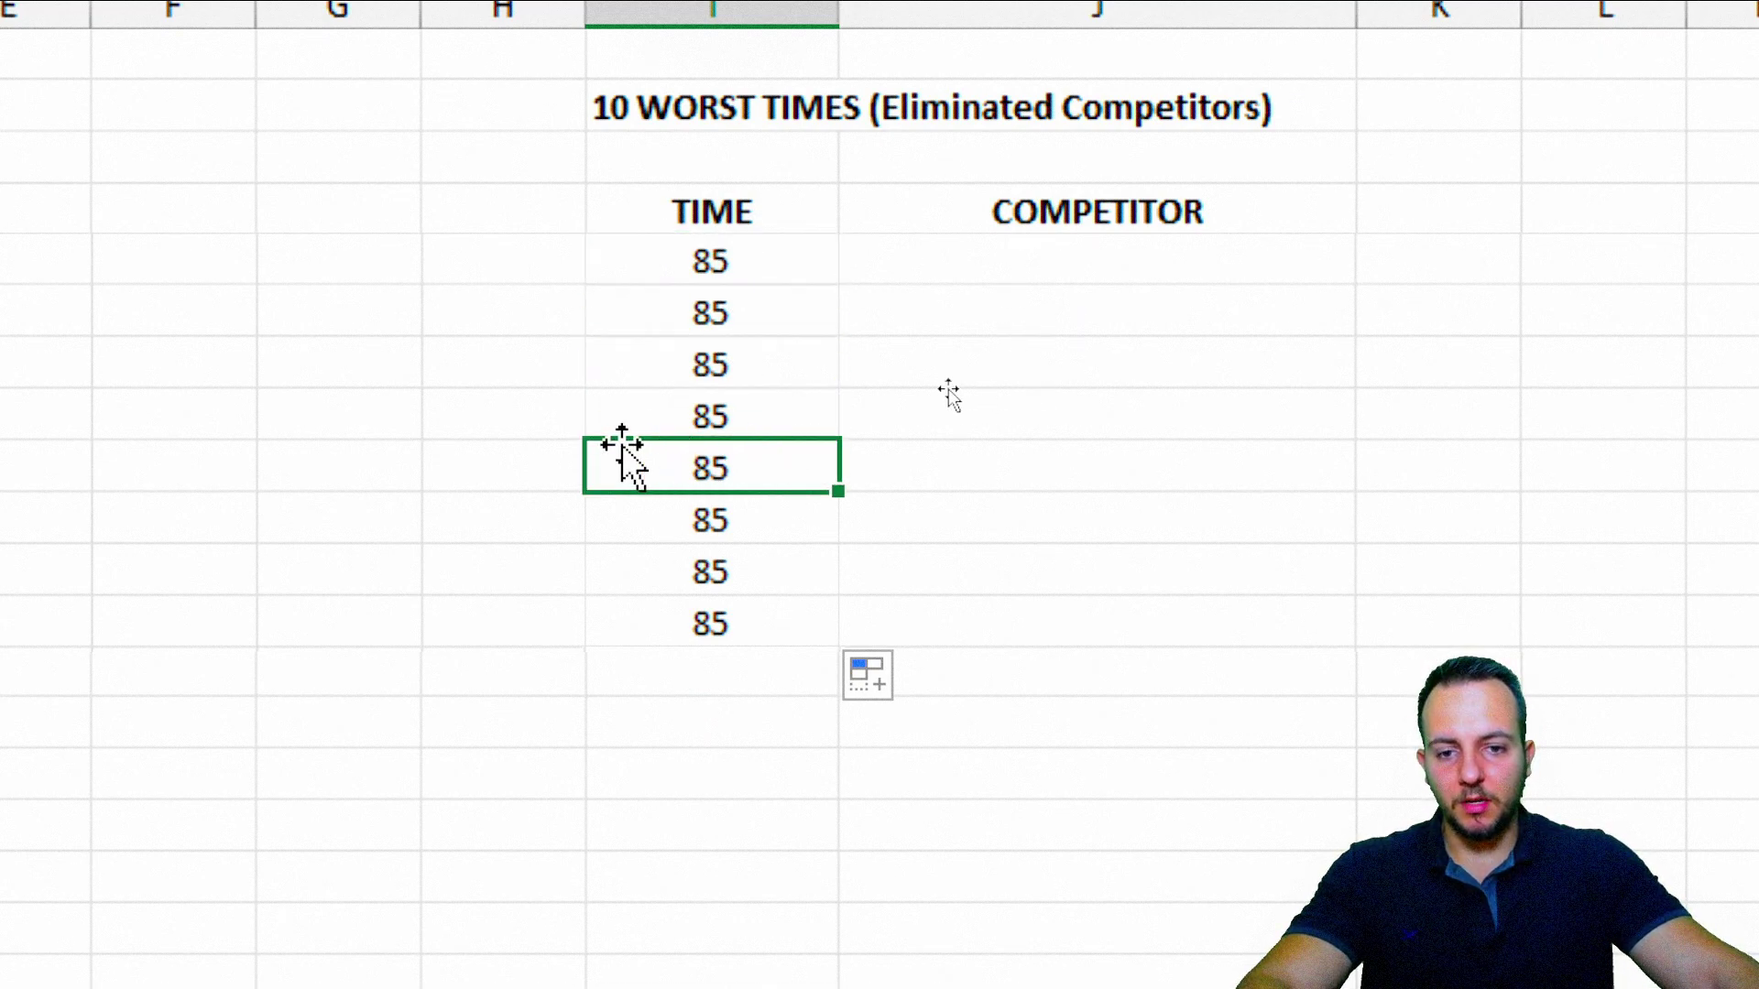
double_click(776, 462)
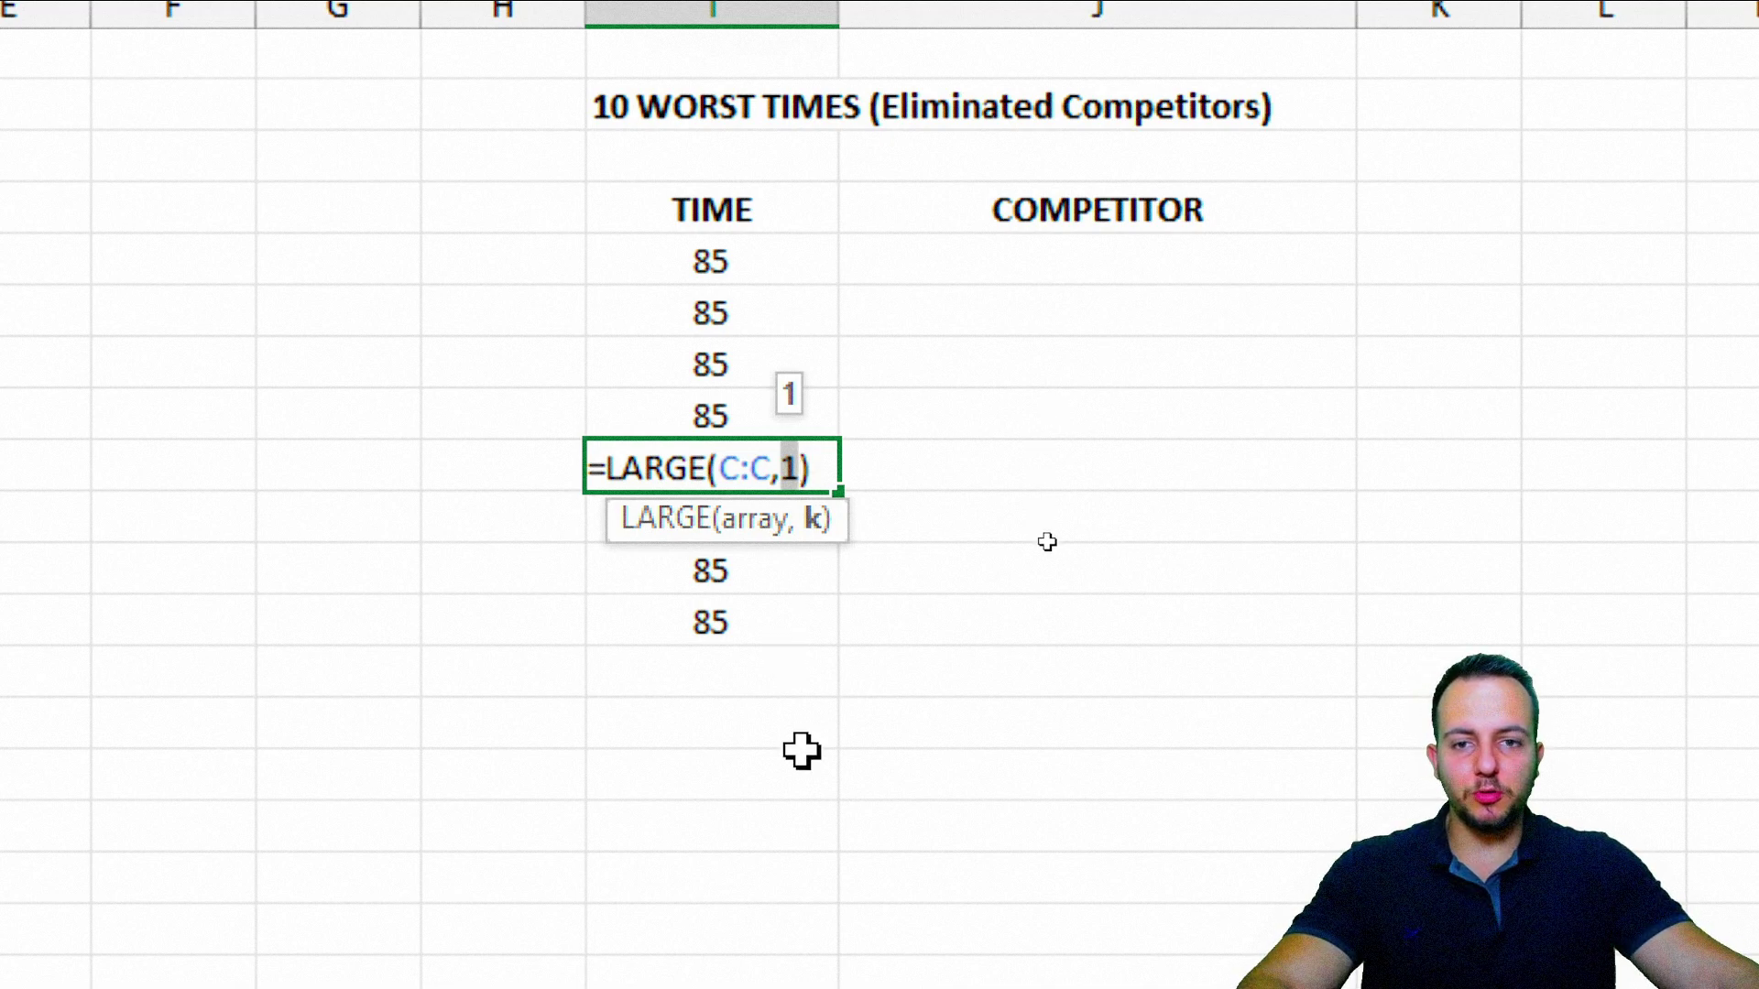
key("Escape")
double_click(838, 491)
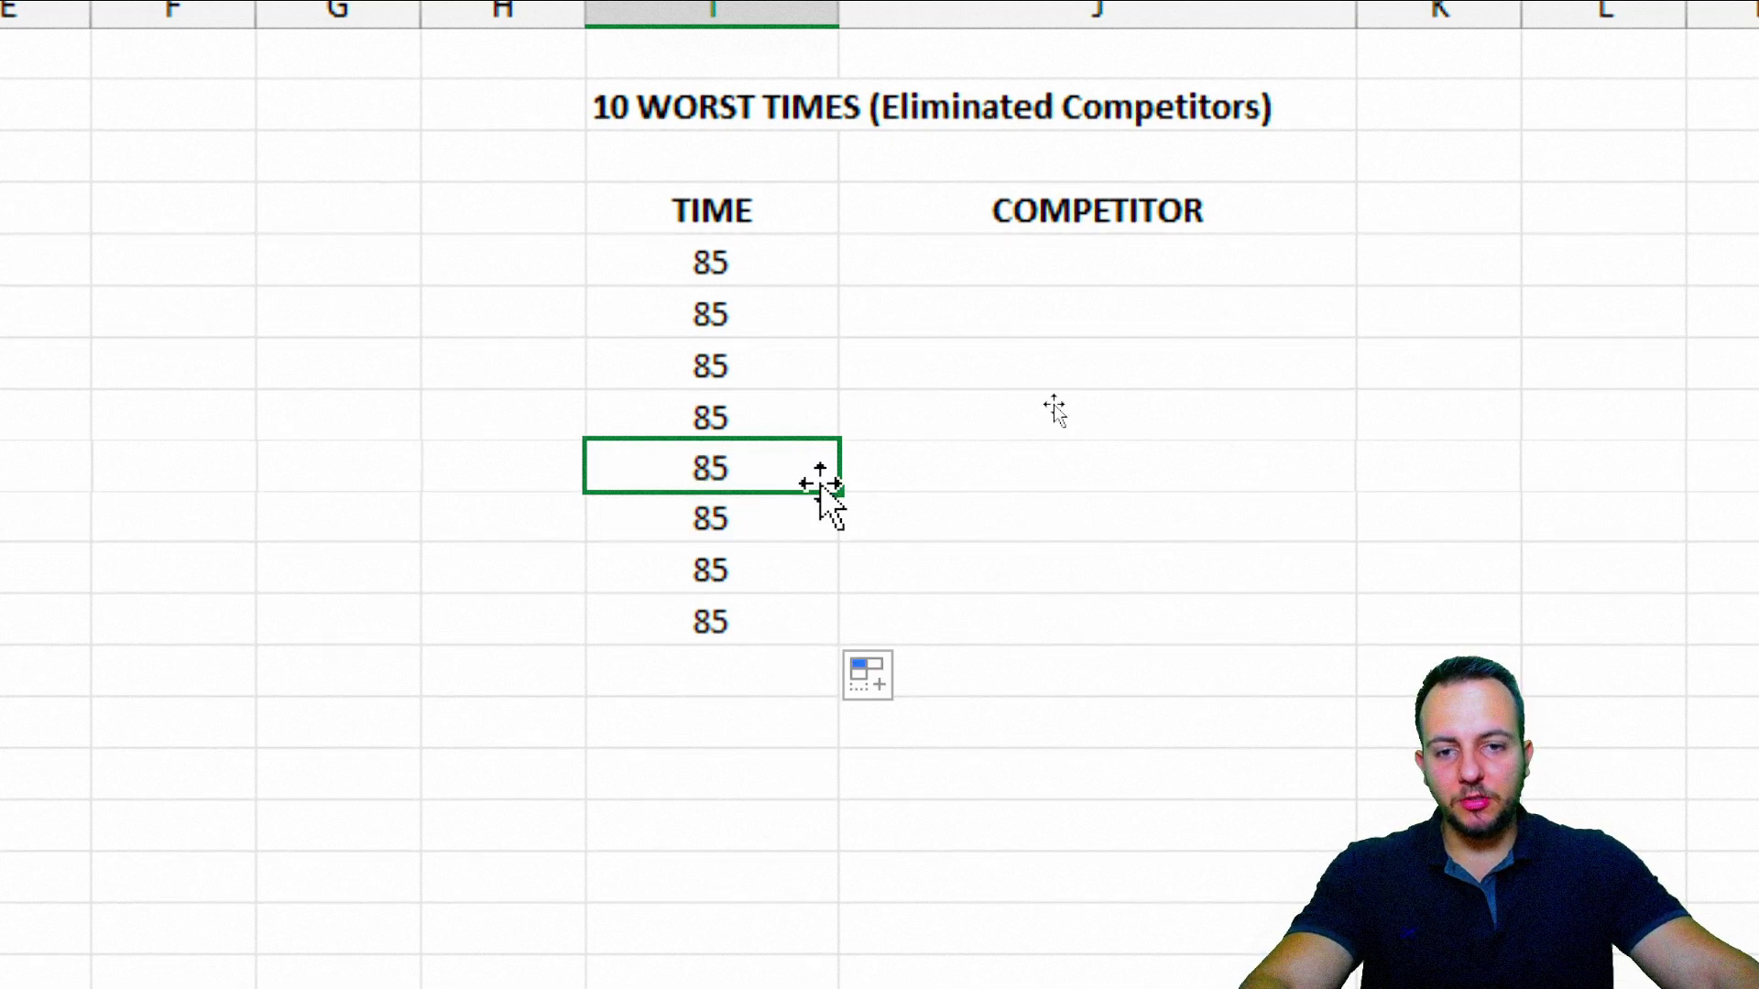
Change k to 2, 3 and 4 in the next three cells, giving 84.8, 83.3 and 82.5
left_click(792, 323)
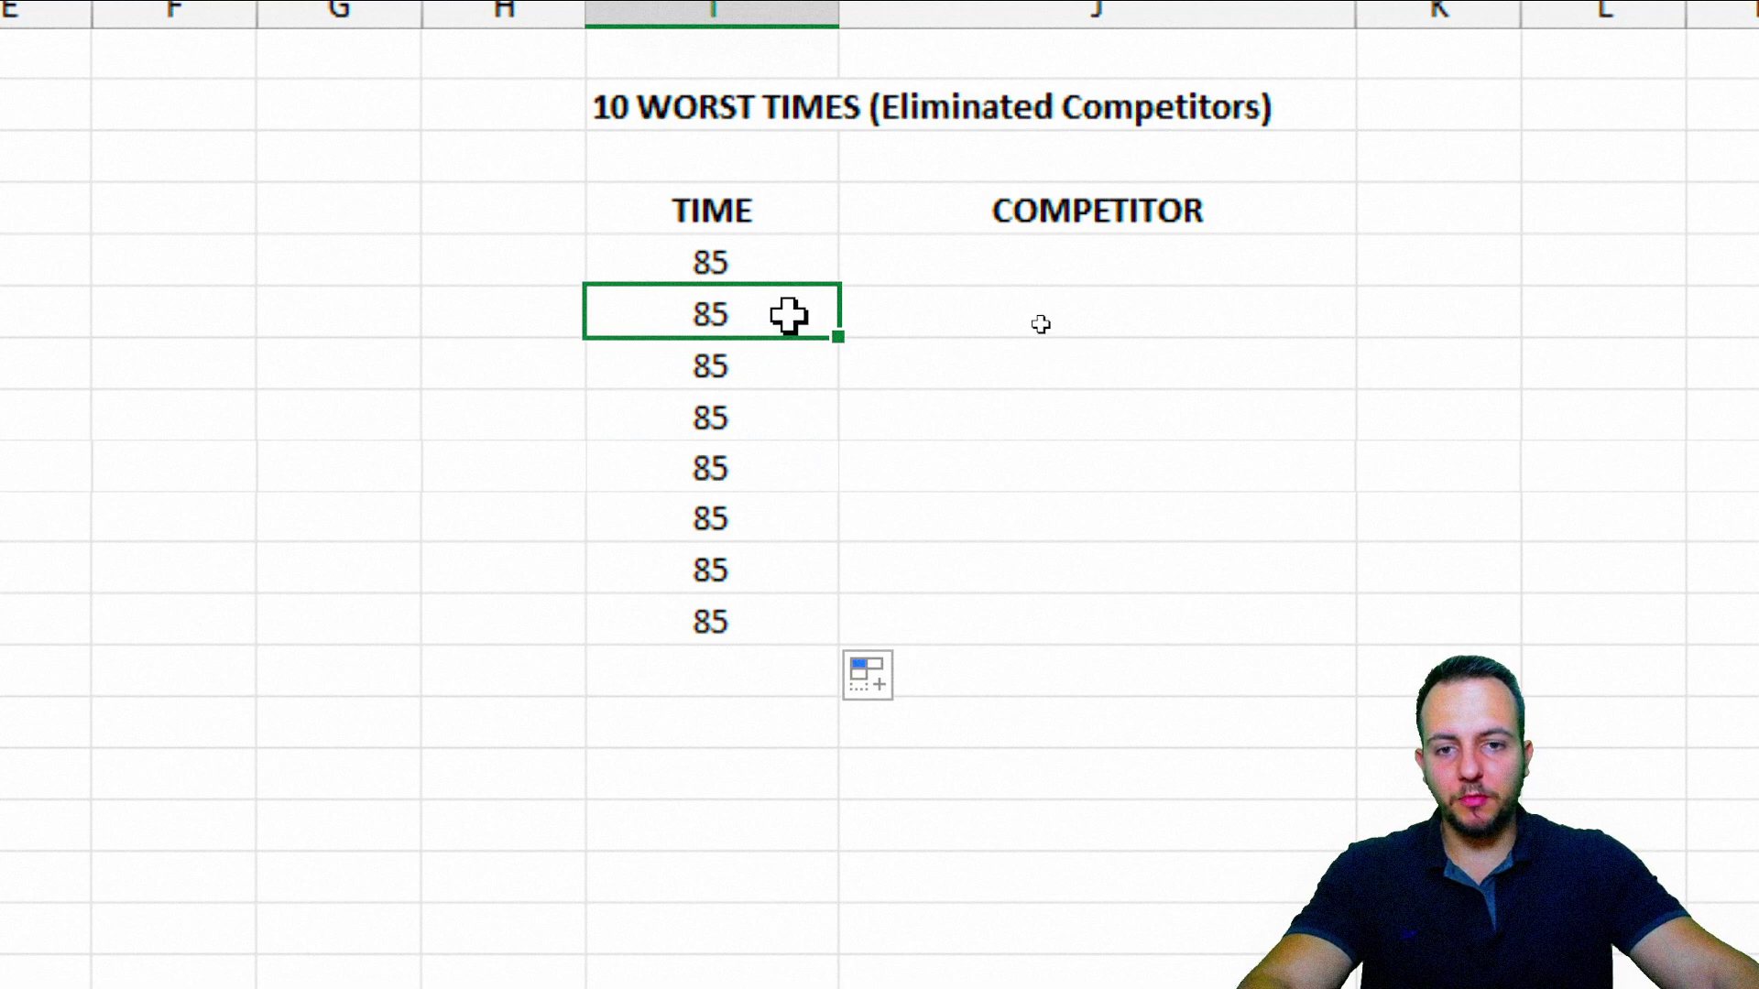
double_click(739, 318)
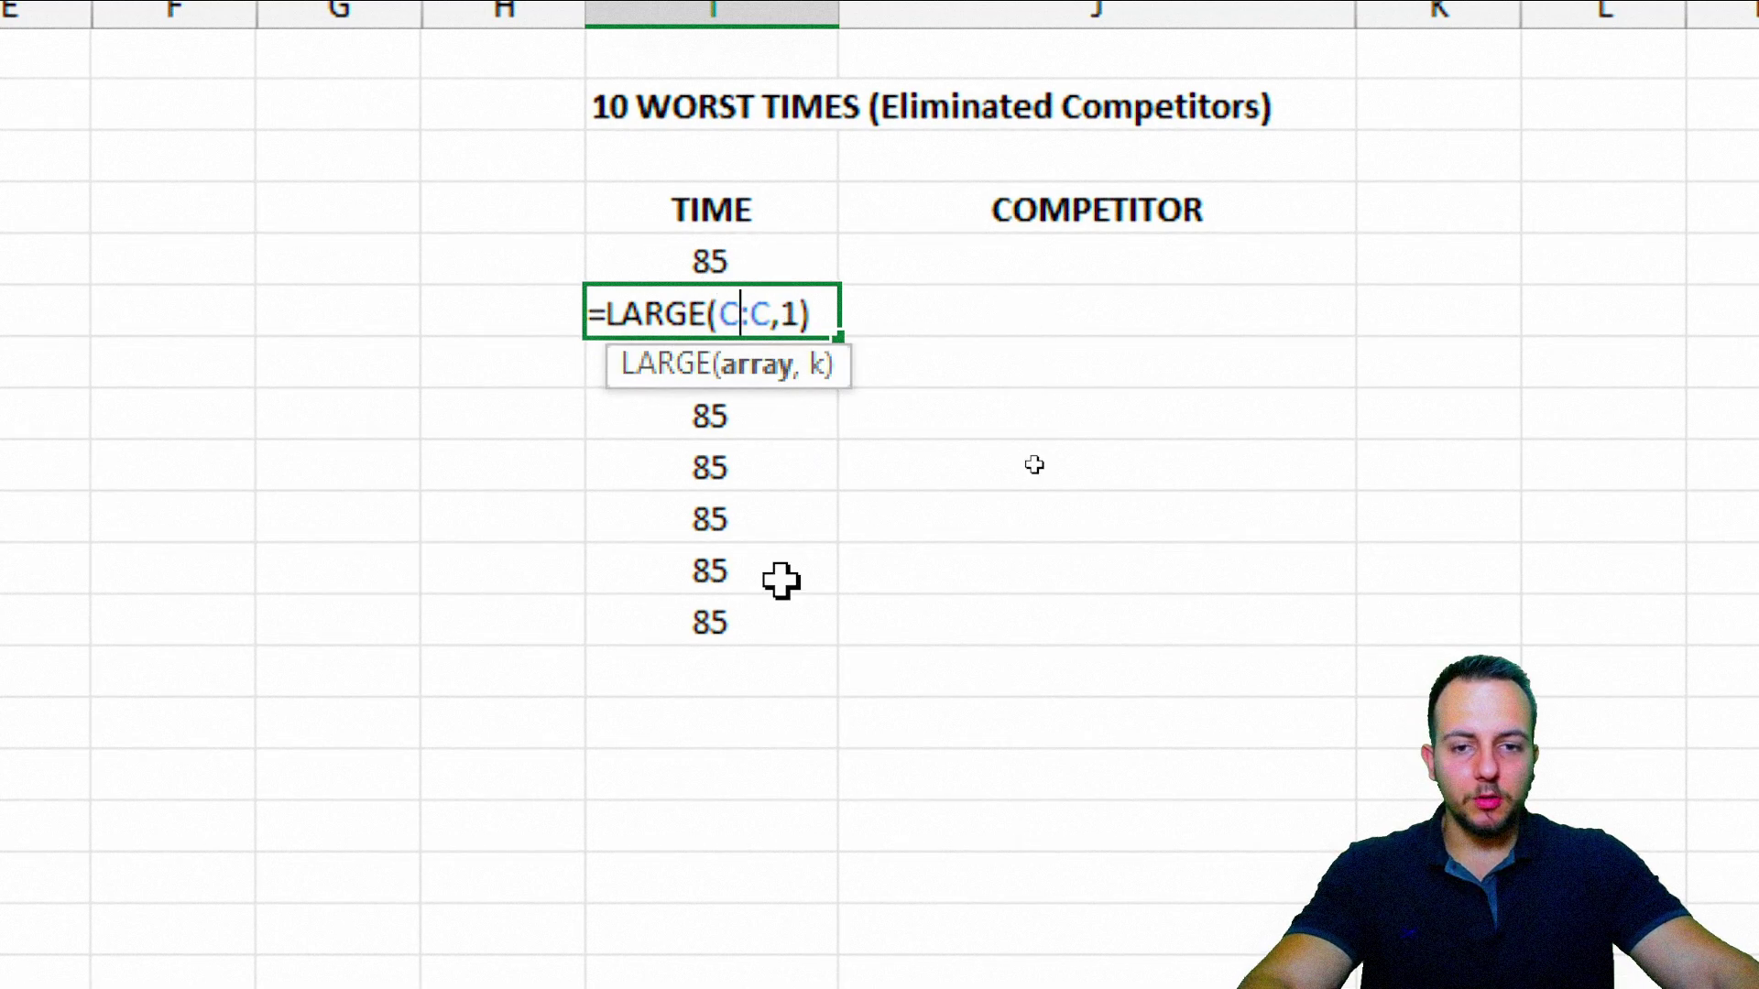
double_click(788, 314)
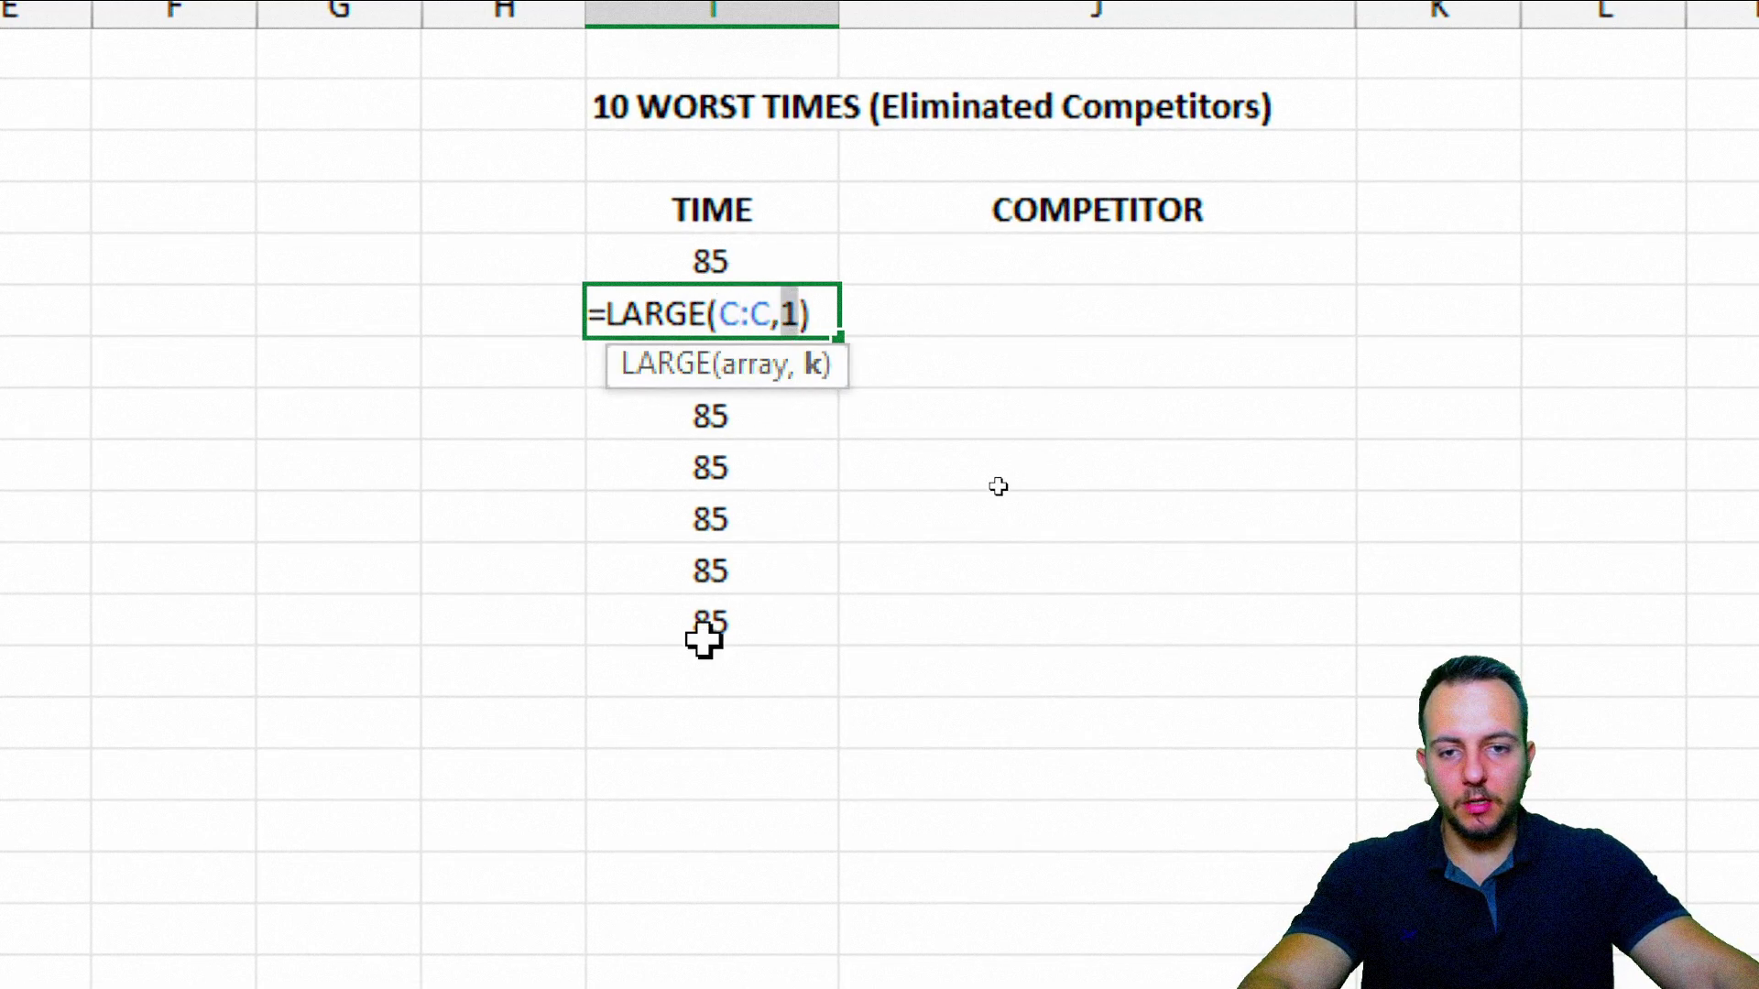
type("2")
key("Return")
key("F2")
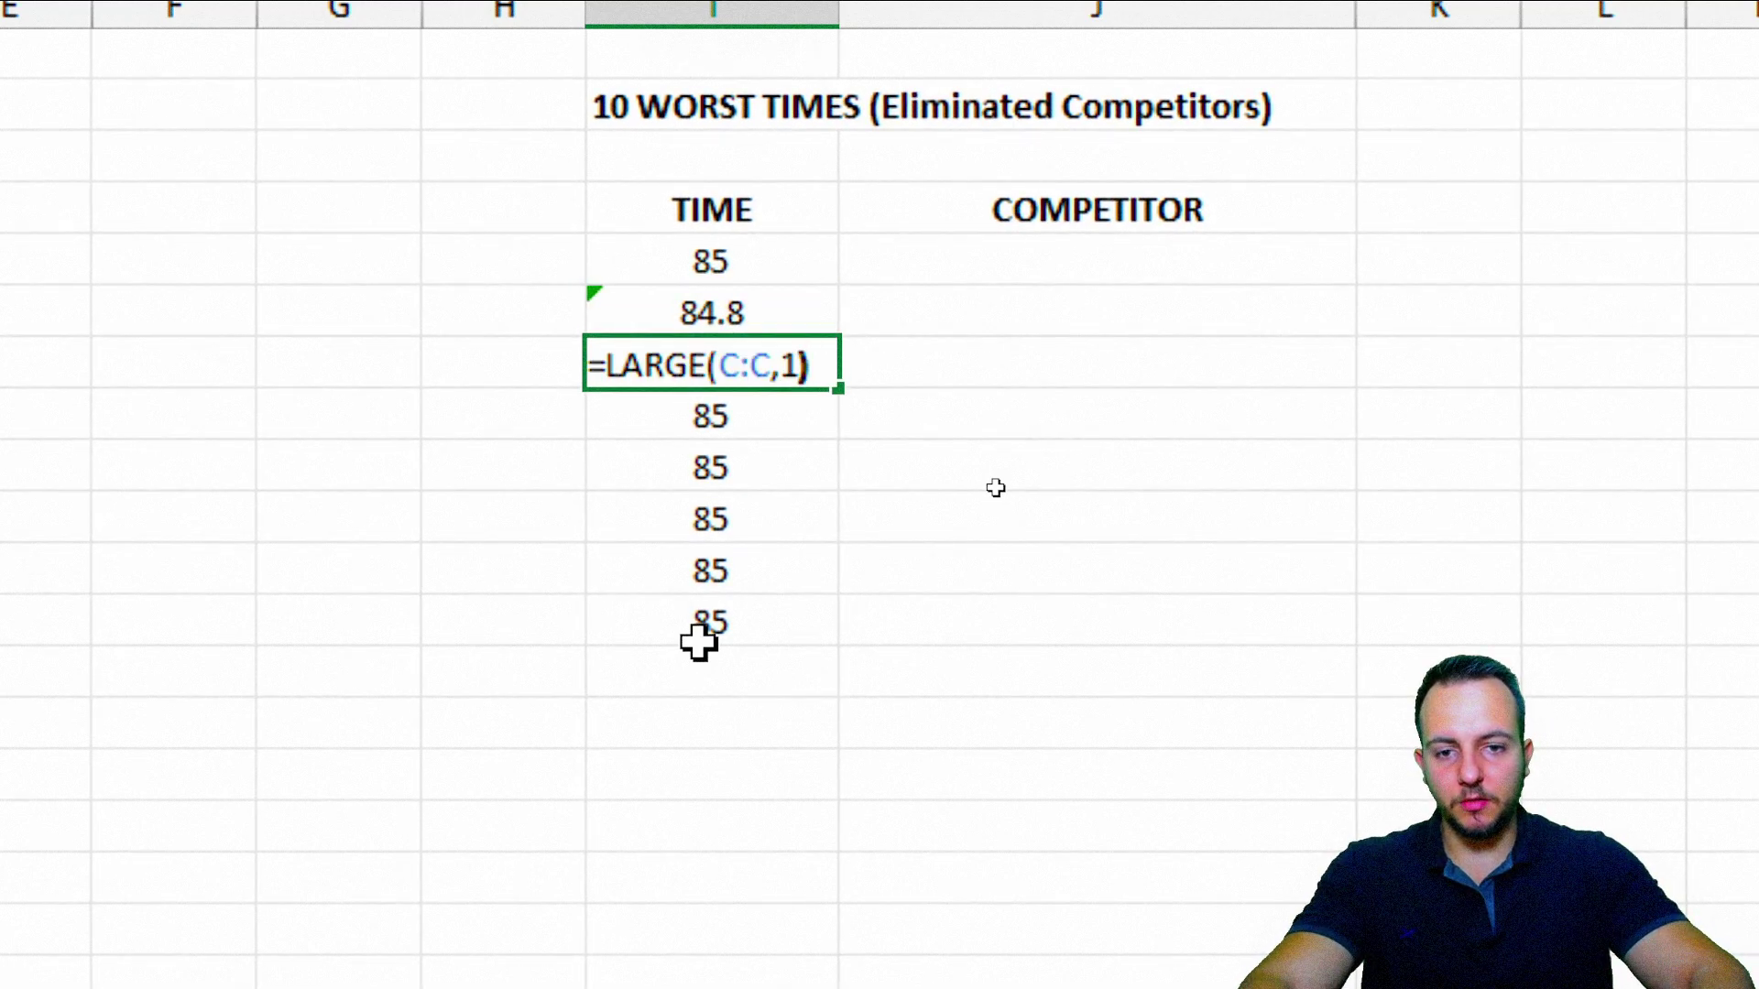
key("Left")
key("shift+Left")
type("3")
key("Return")
key("F2")
key("Left")
key("shift+Left")
type("4")
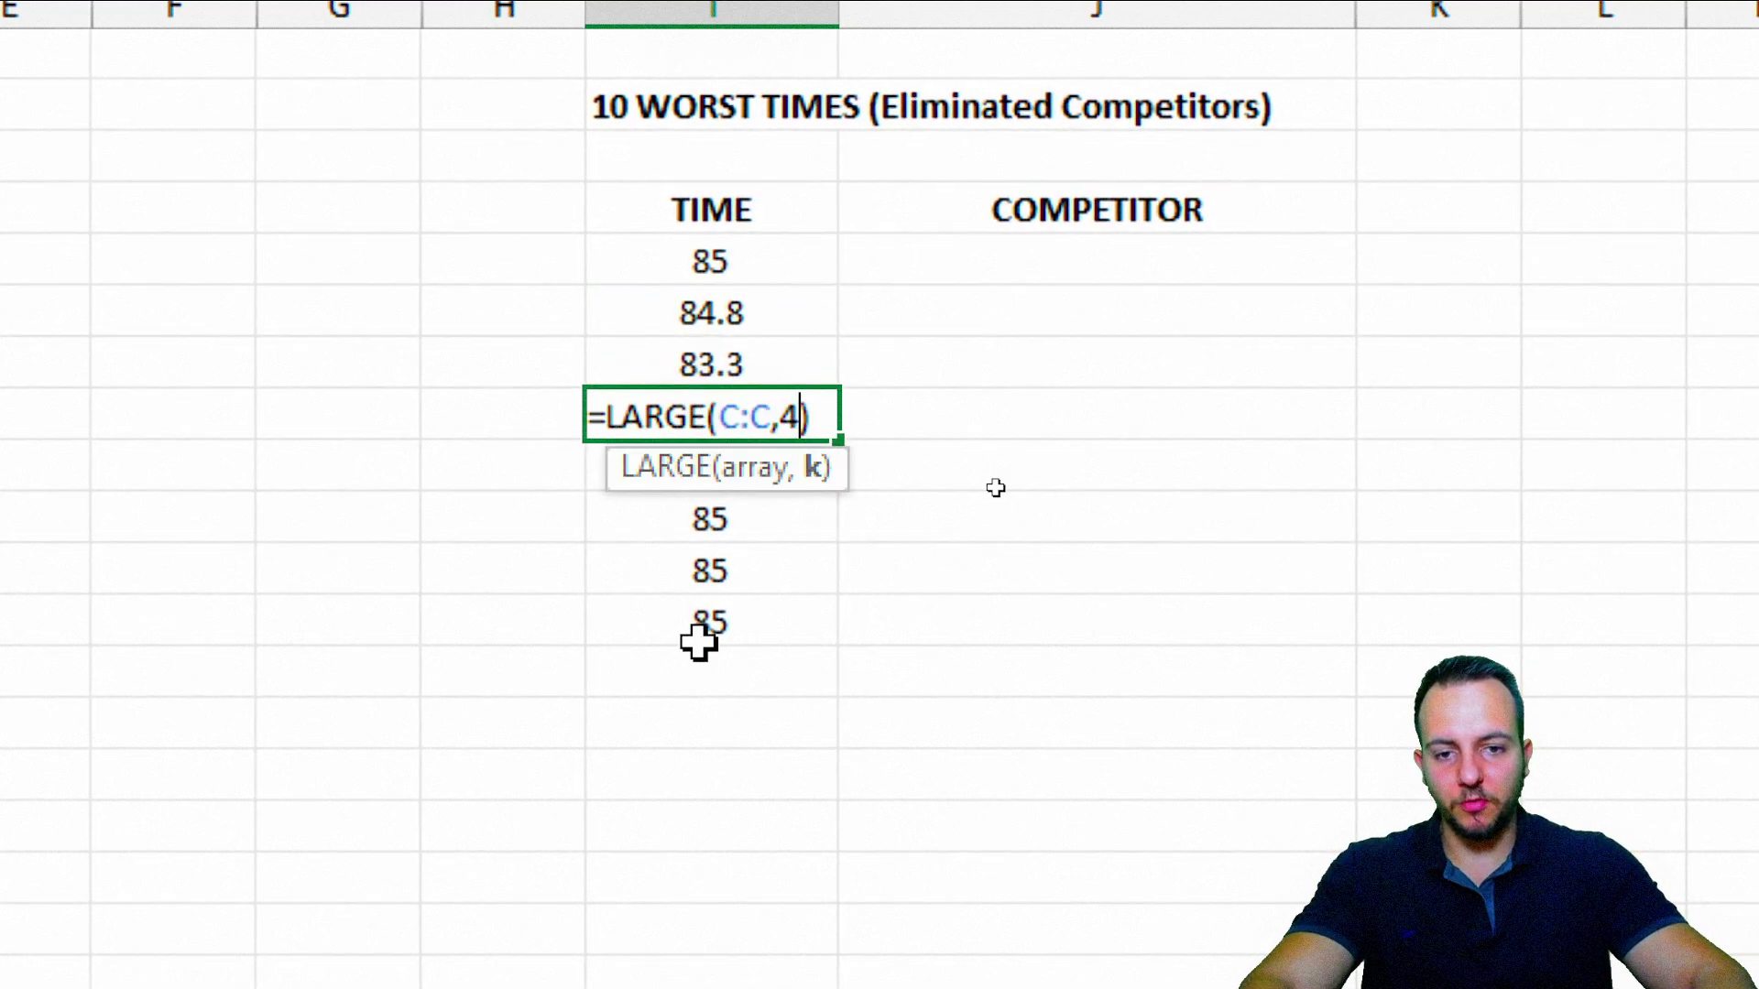
key("Return")
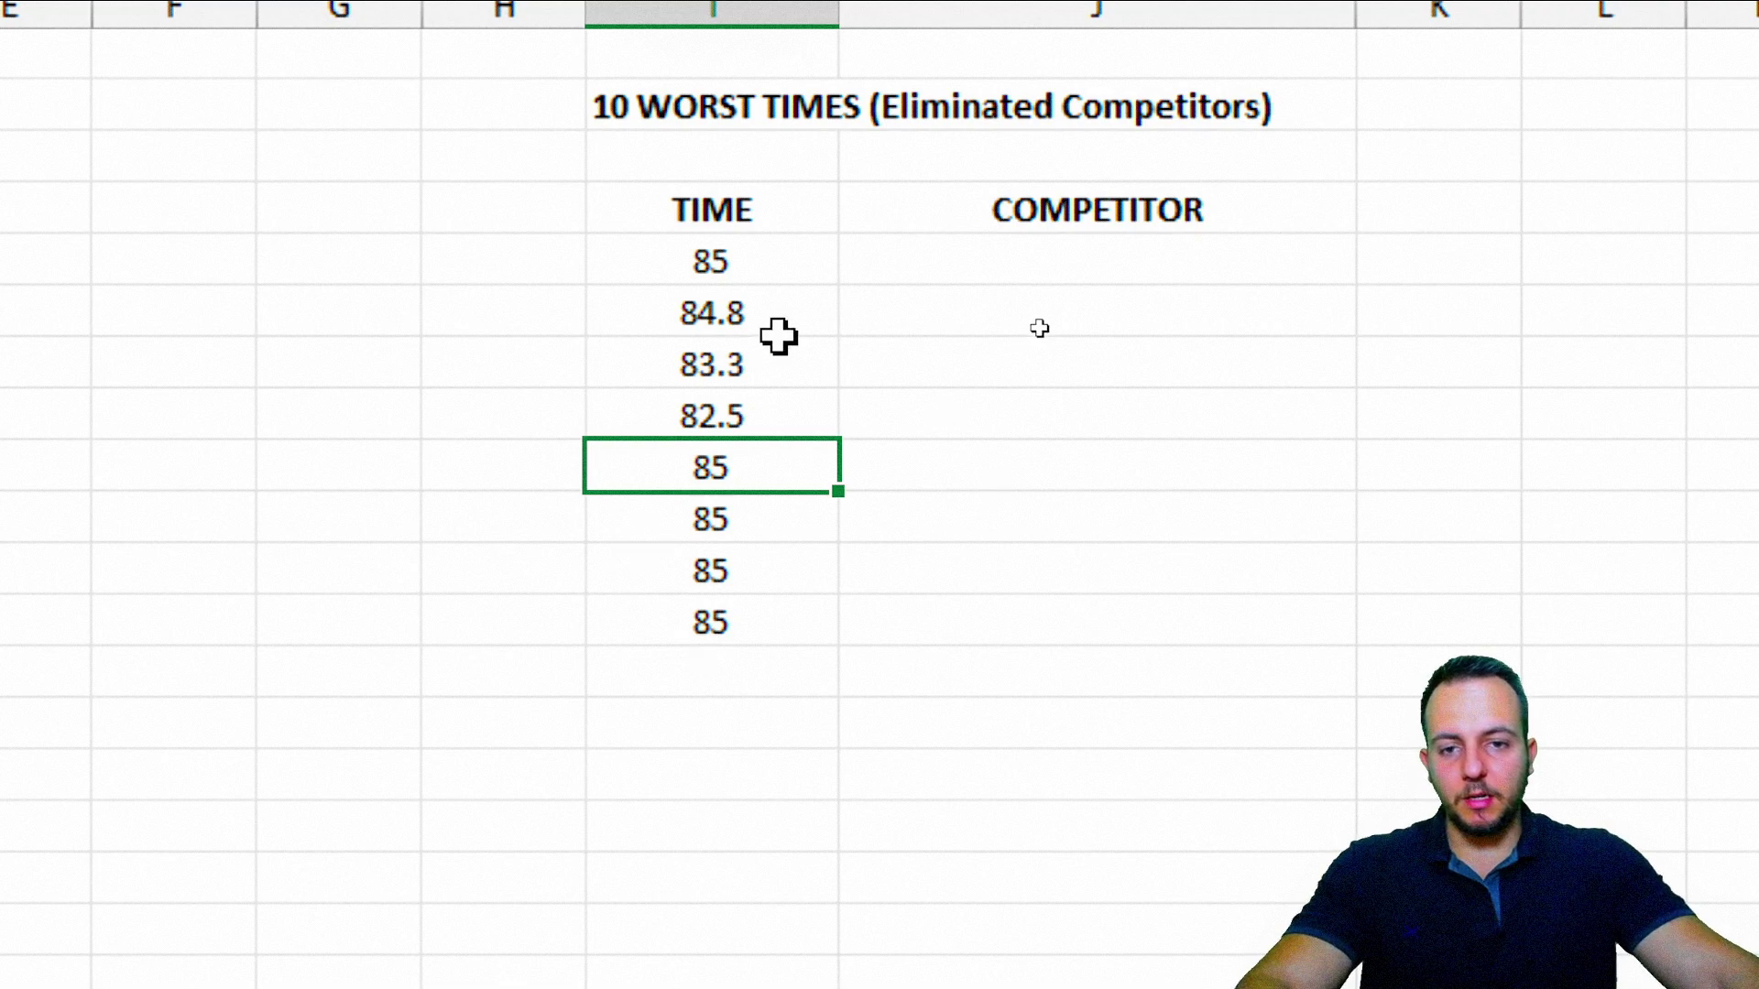
left_click_drag(804, 255, 769, 632)
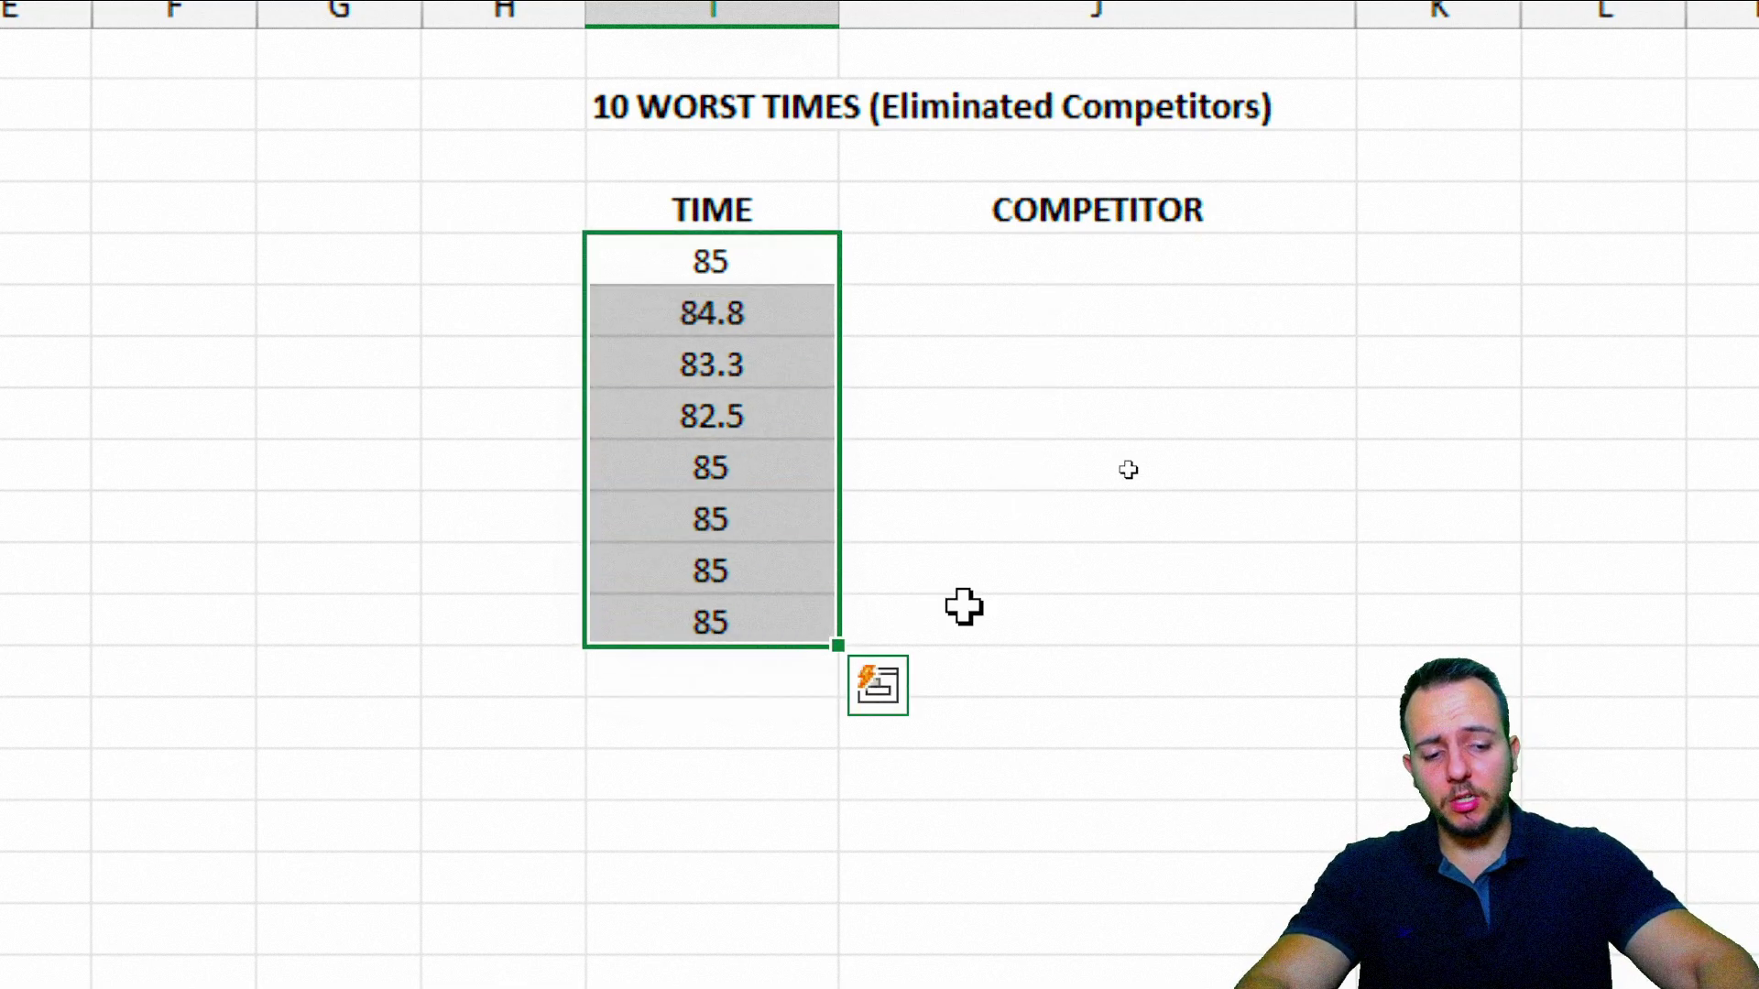
Delete the trial LARGE results from the TIME column
key("Delete")
key("Up")
key("Up")
key("Down")
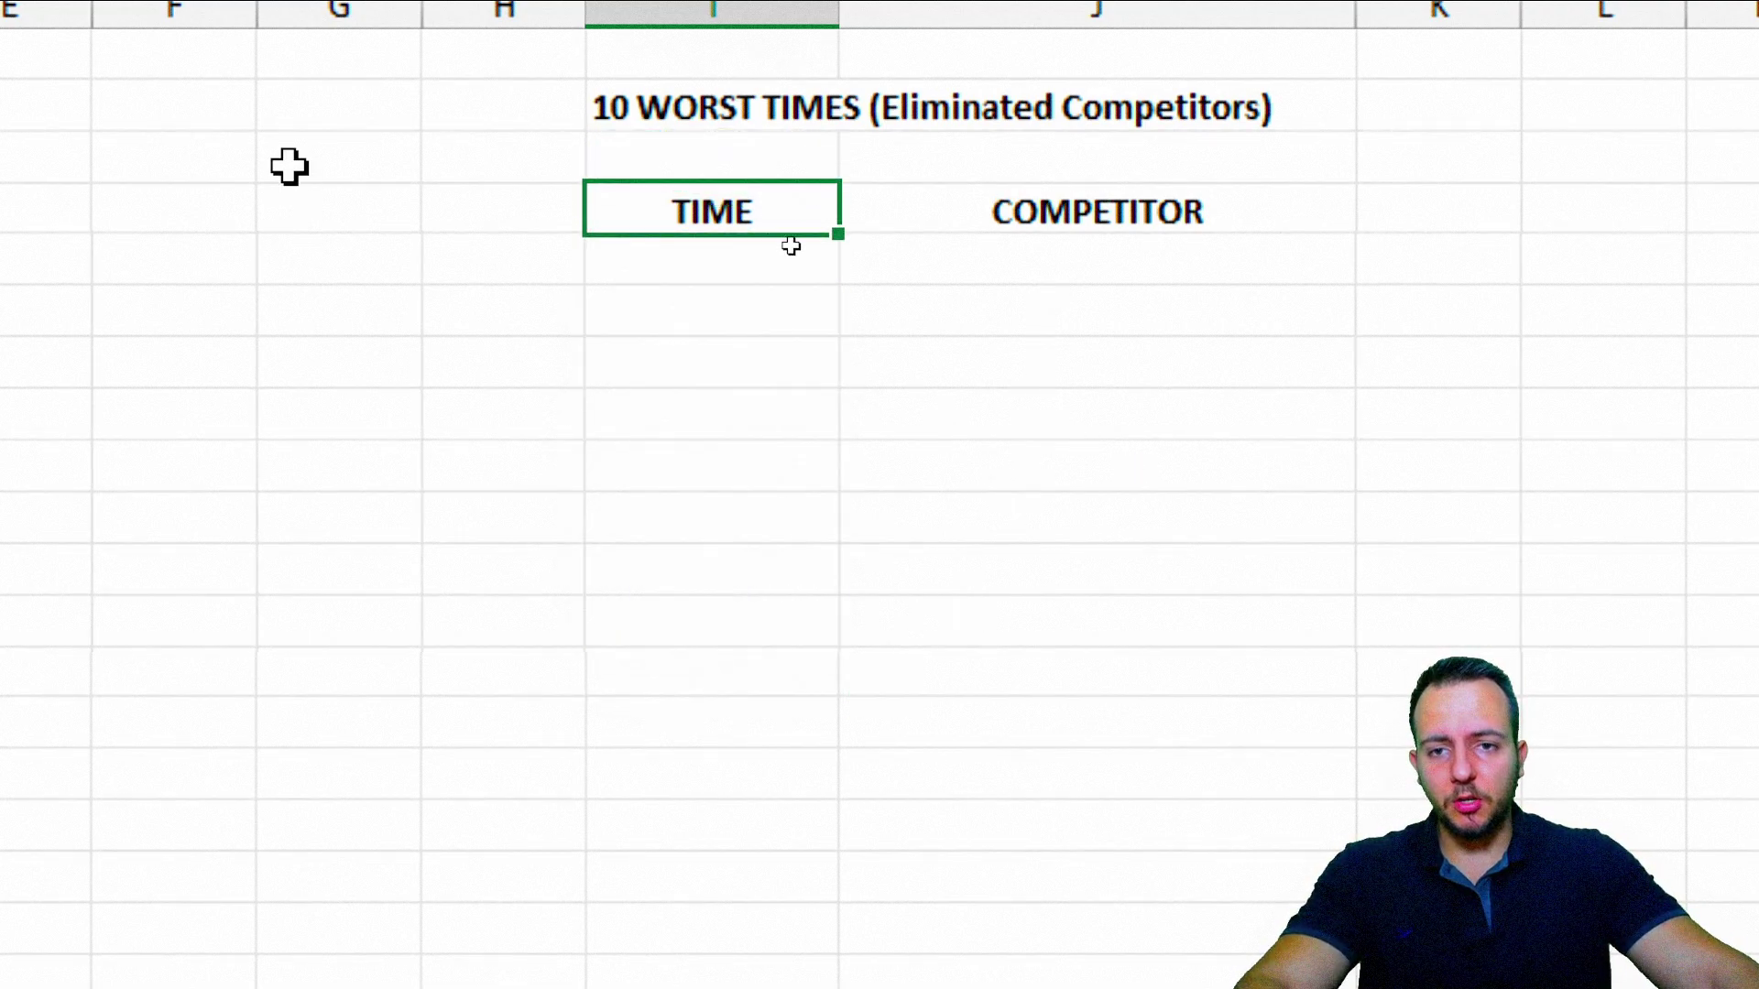
Type ranks 1 to 4 in column H and fill the series down to 10
left_click(495, 103)
left_click(536, 351)
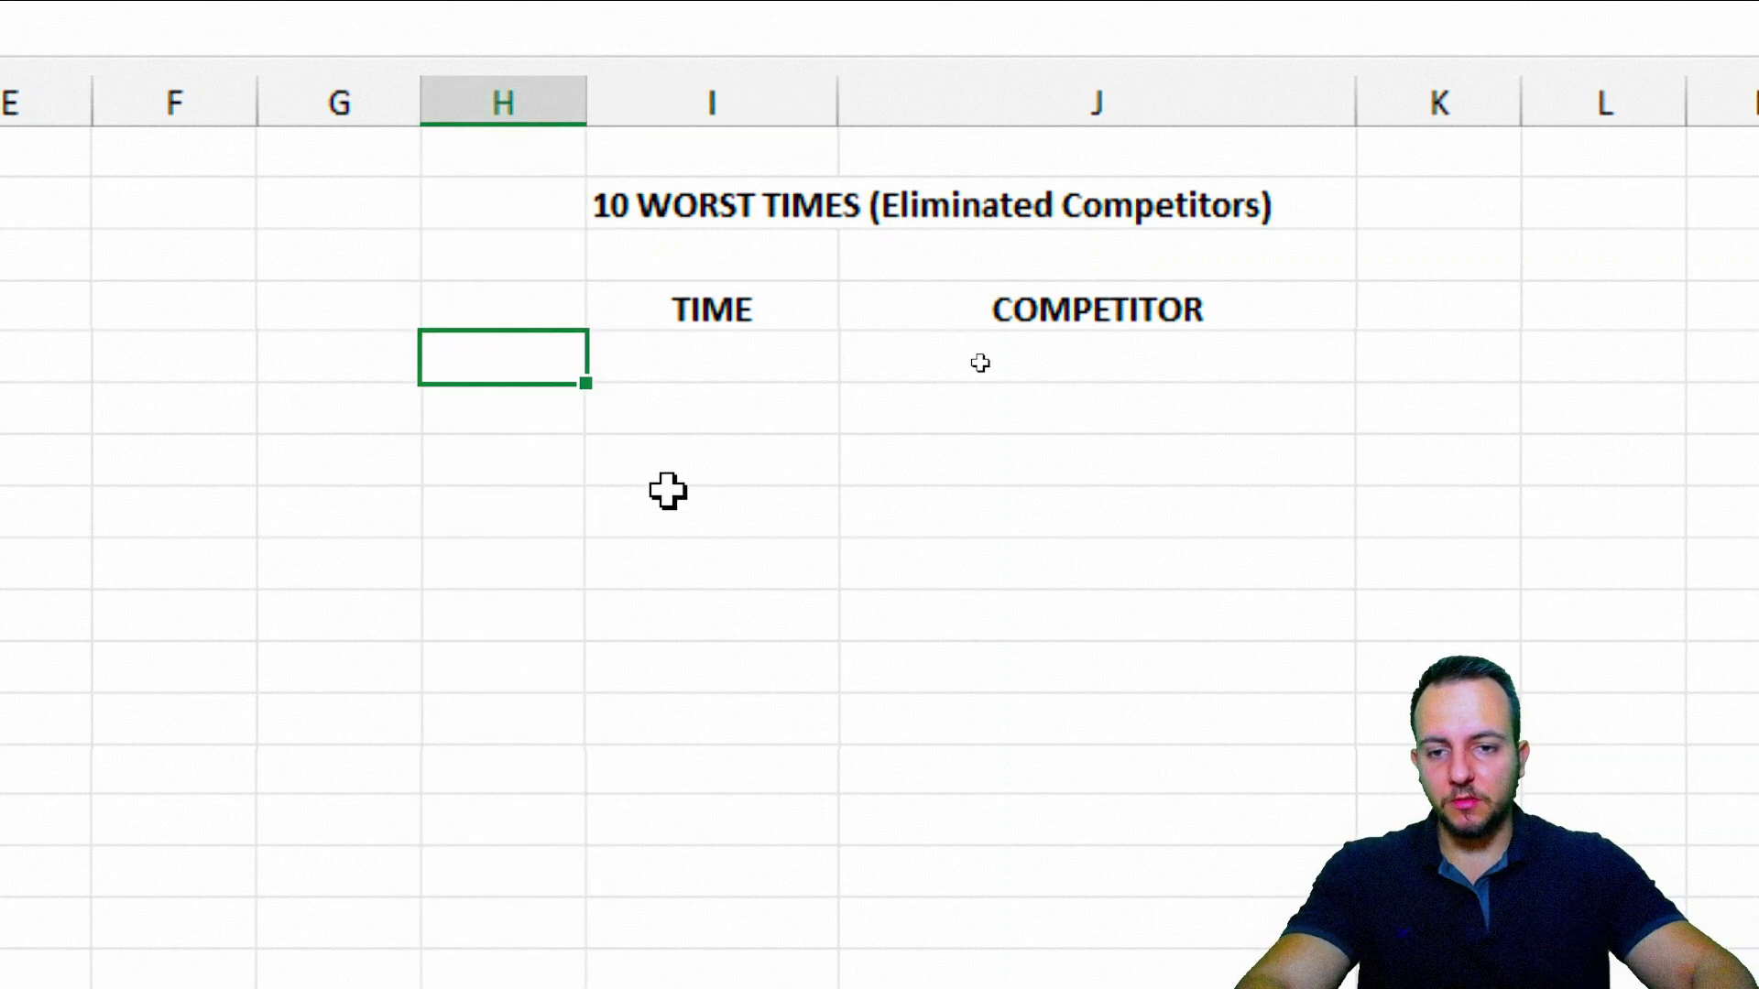
type("1")
key("Return")
type("2")
key("Return")
type("3")
key("Return")
type("4")
key("Return")
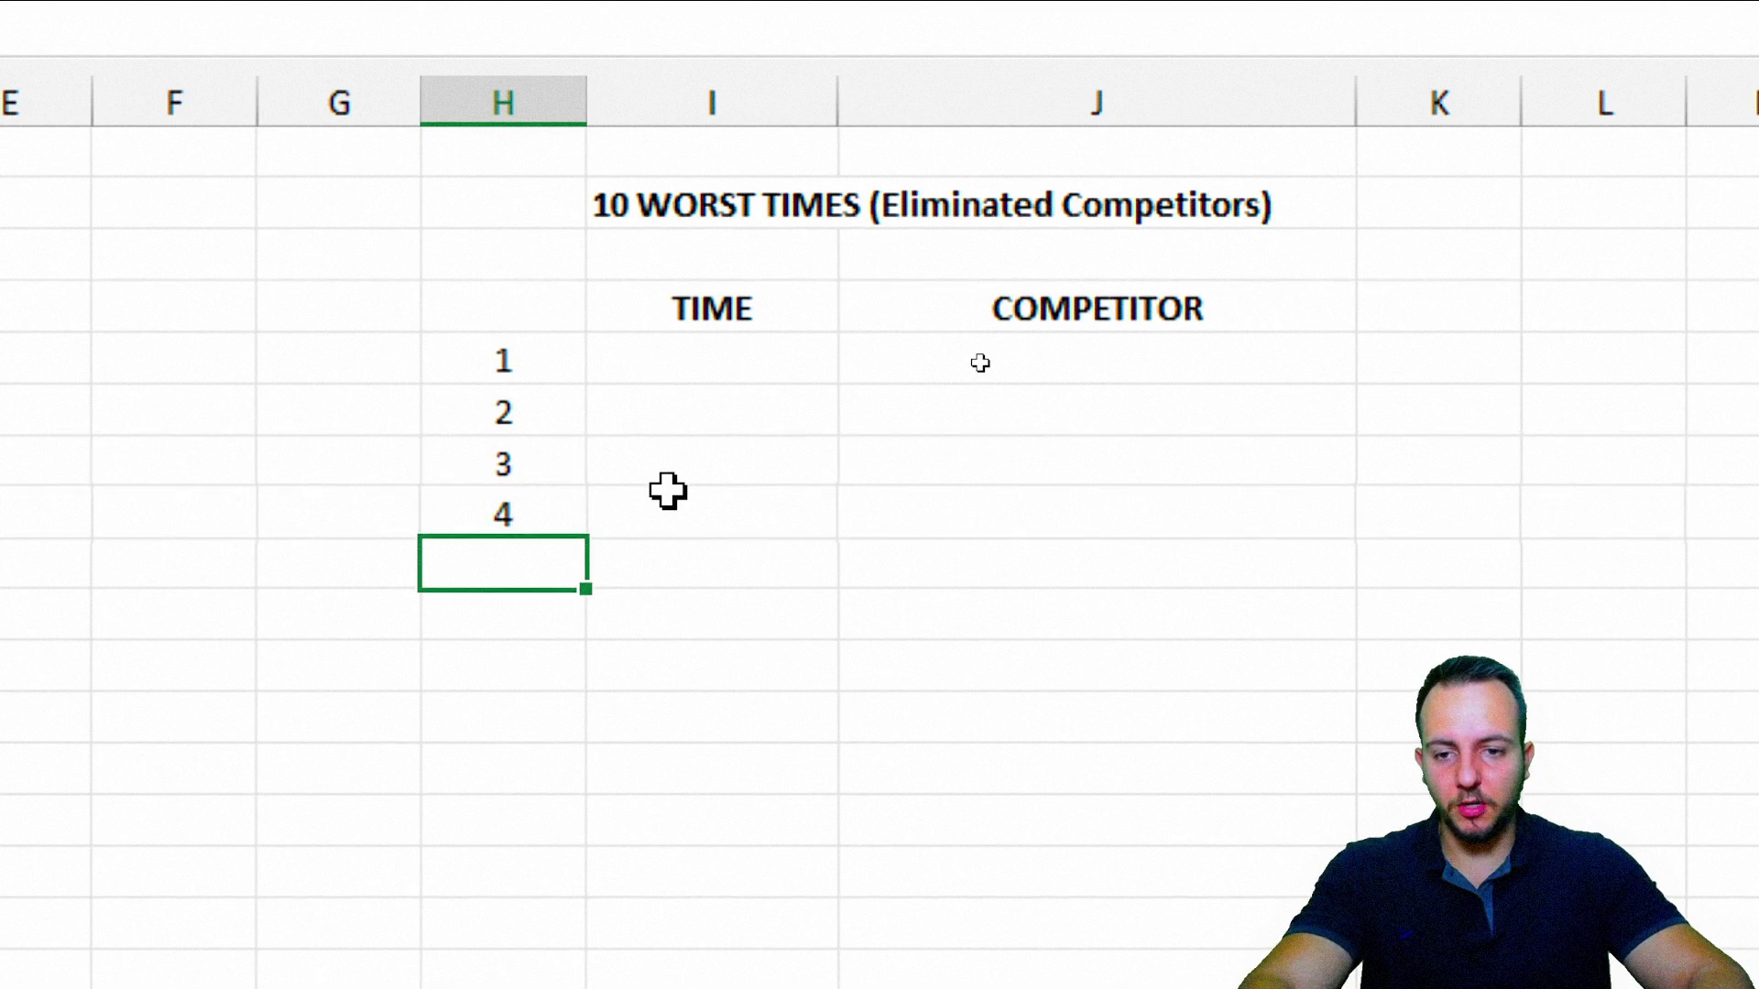
mouse_move(575, 352)
left_mouse_down()
mouse_move(513, 502)
mouse_move(636, 671)
left_mouse_up()
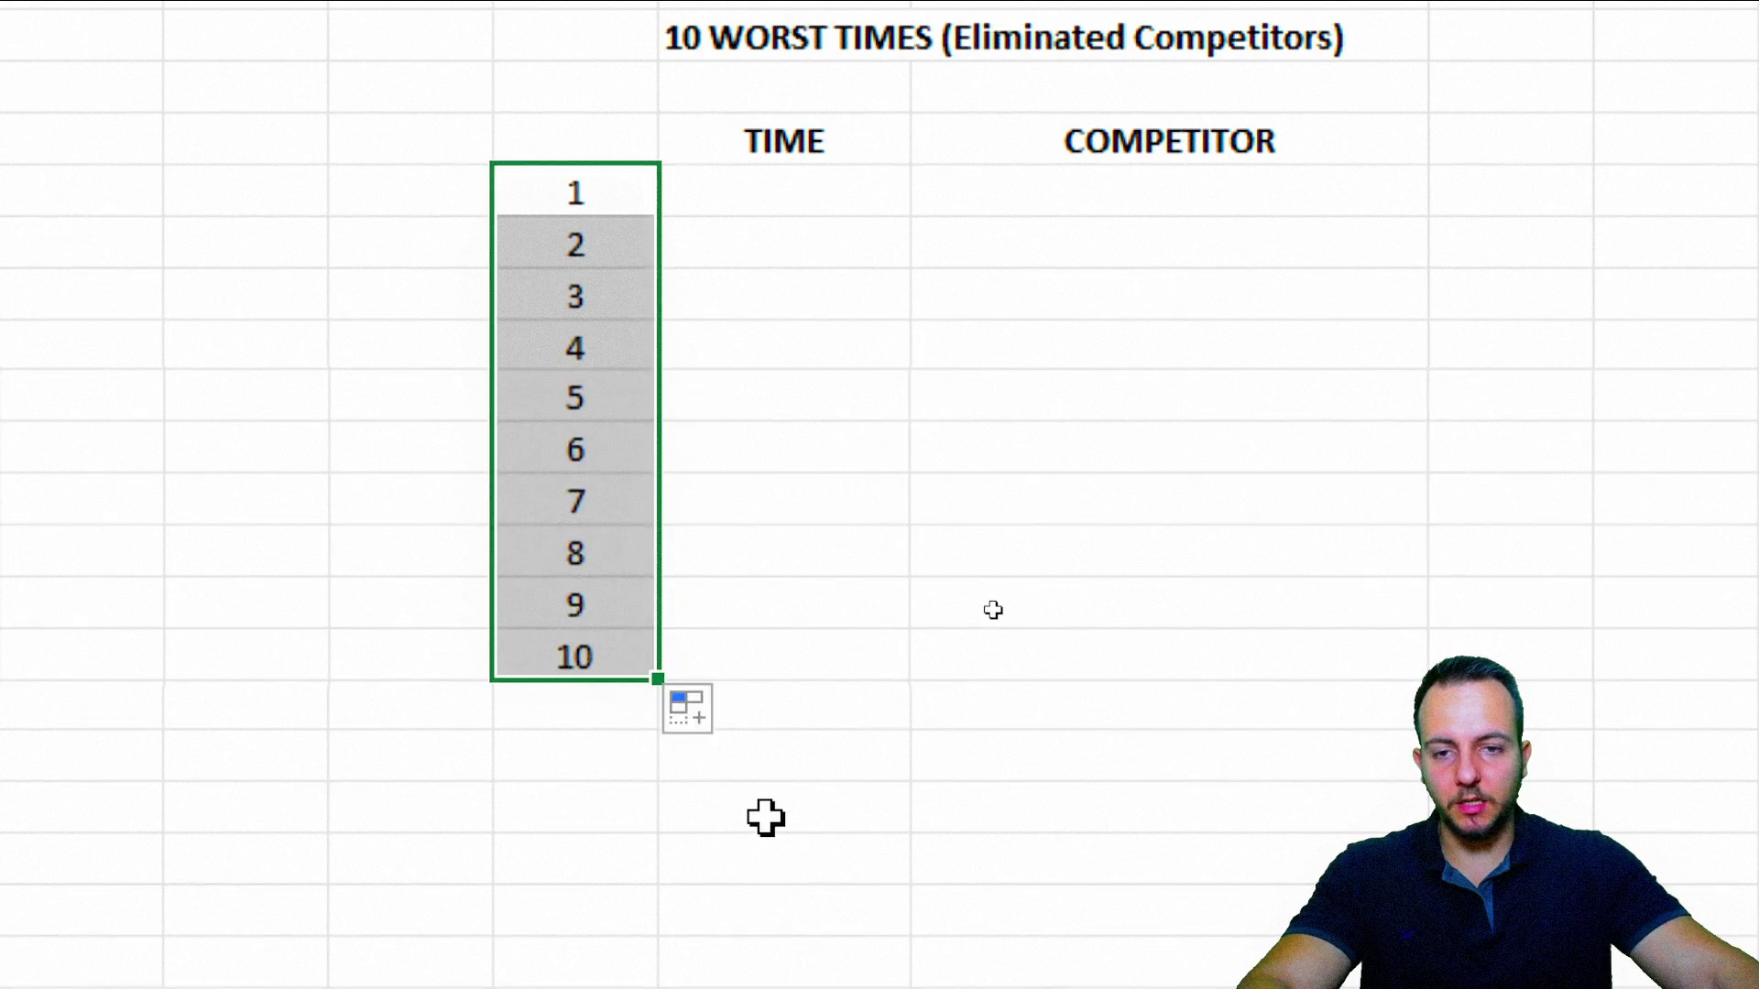
left_click(779, 189)
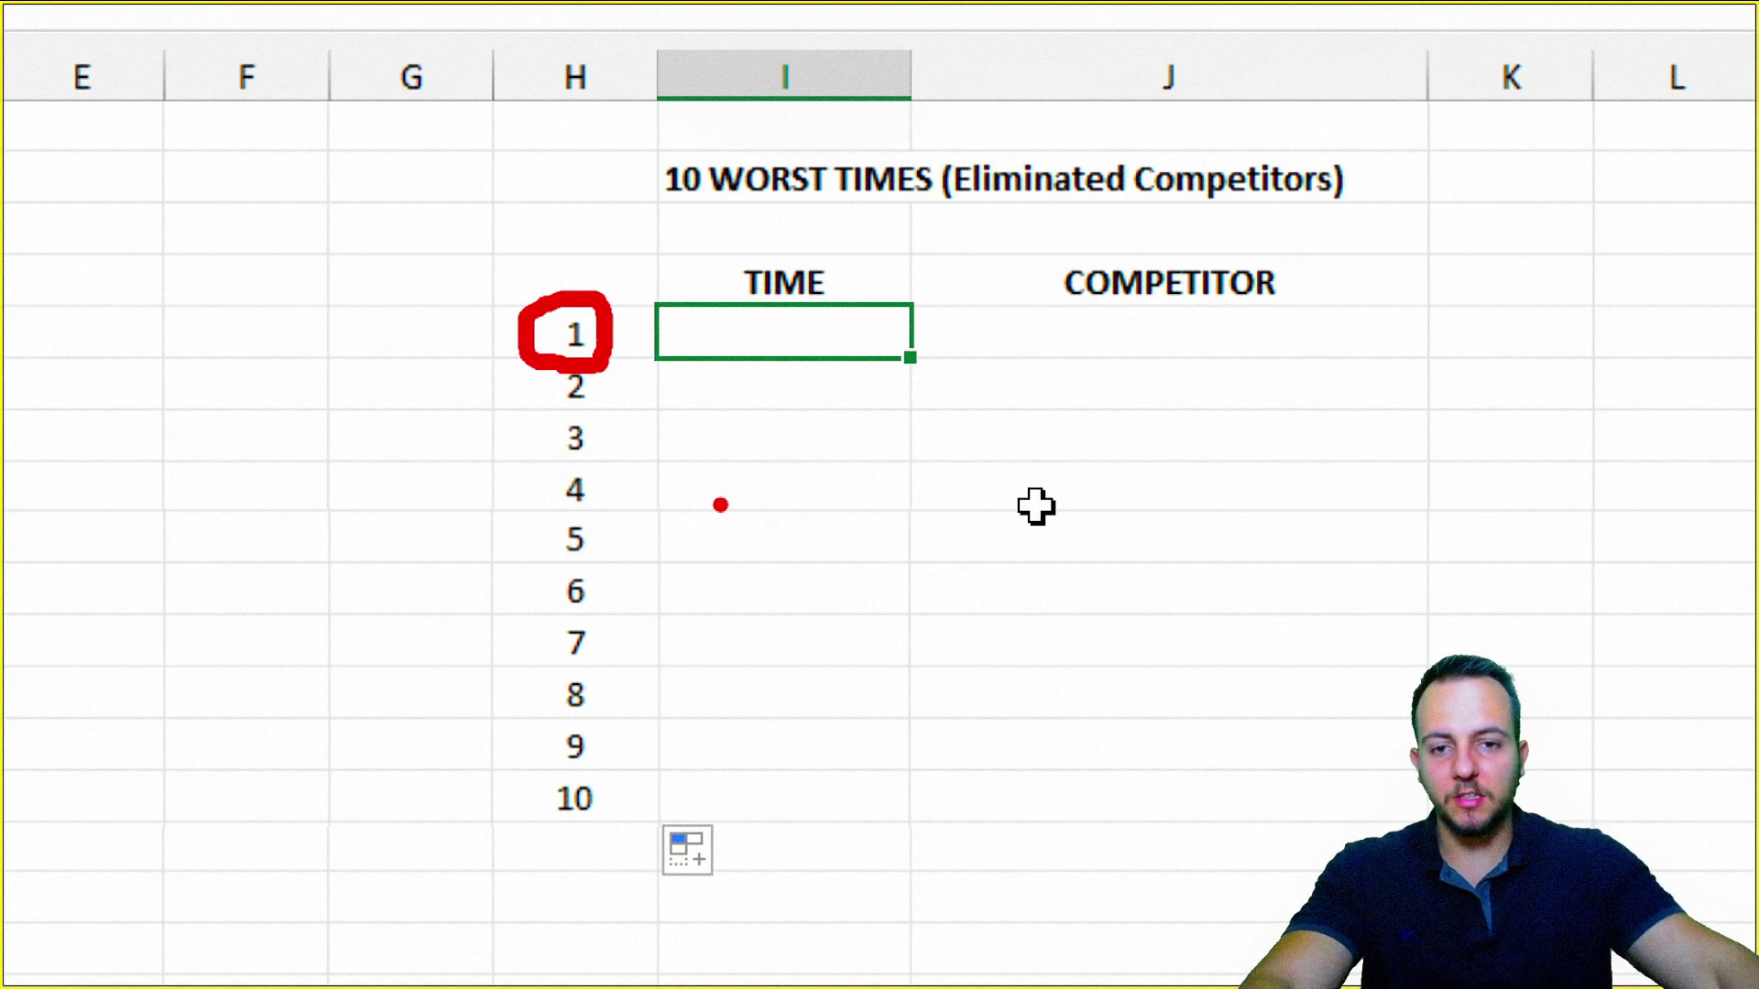
Enter =LARGE(C:C,H5) beside rank 1 and fill it to rank 10, listing 85 down to 80.15
type("=")
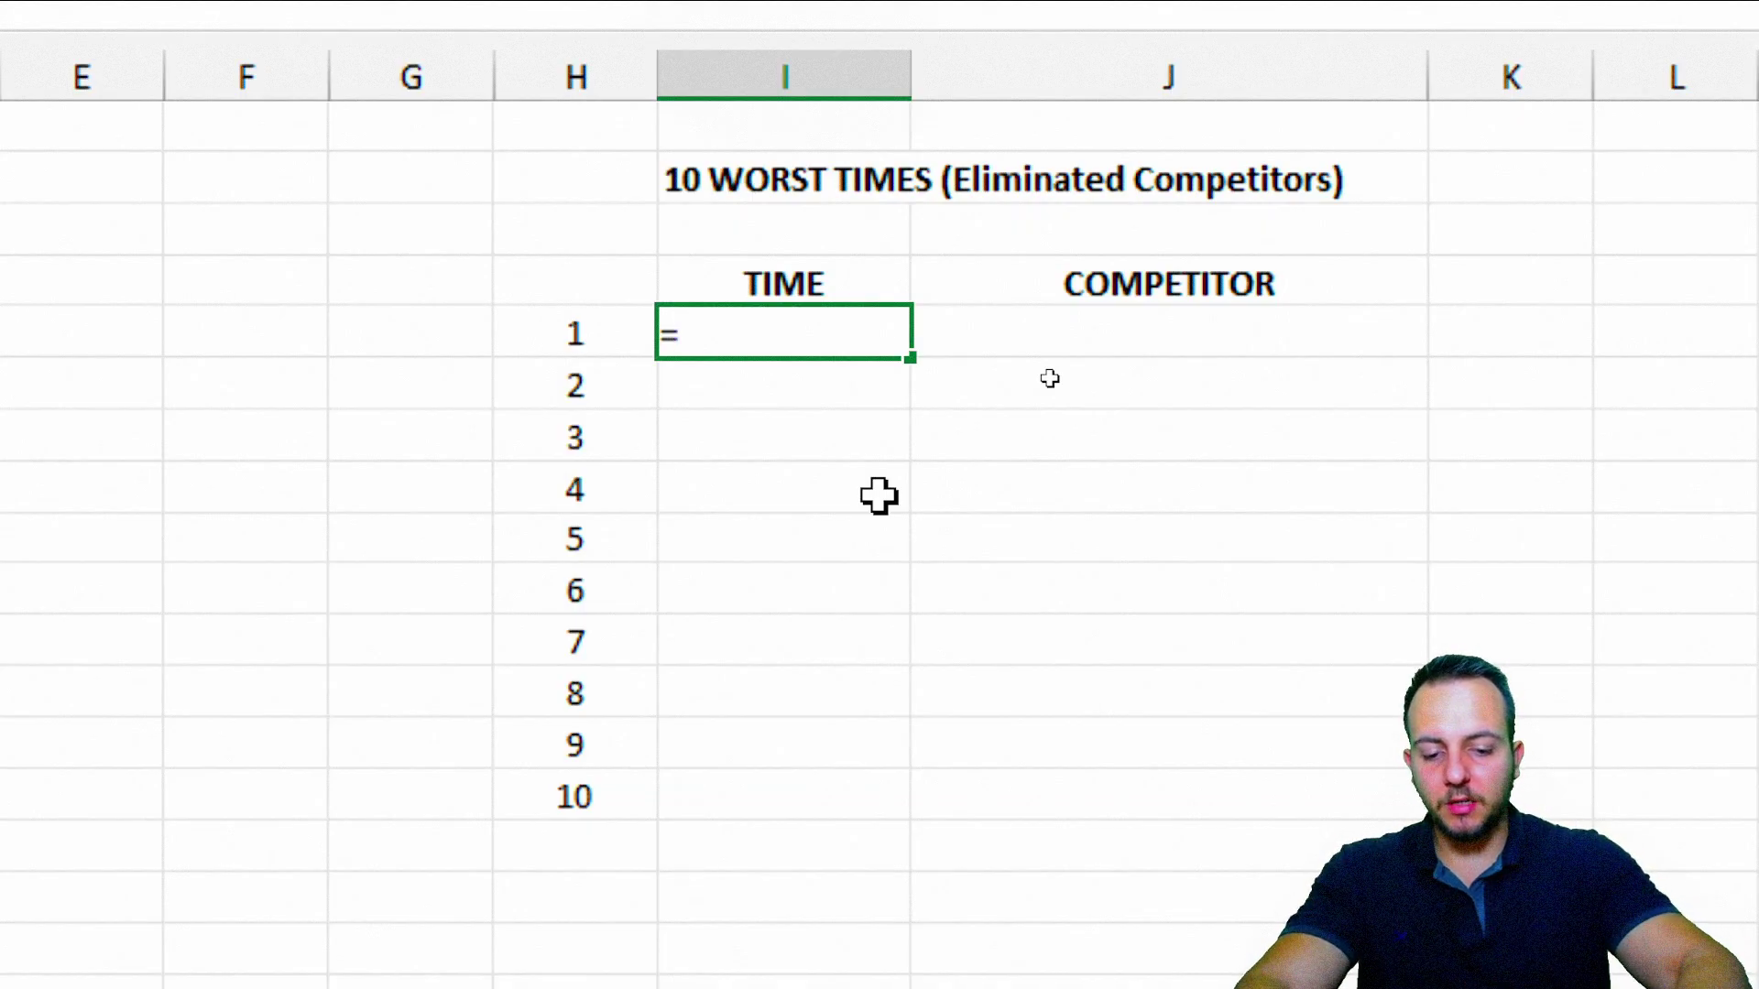
type("large")
double_click(778, 393)
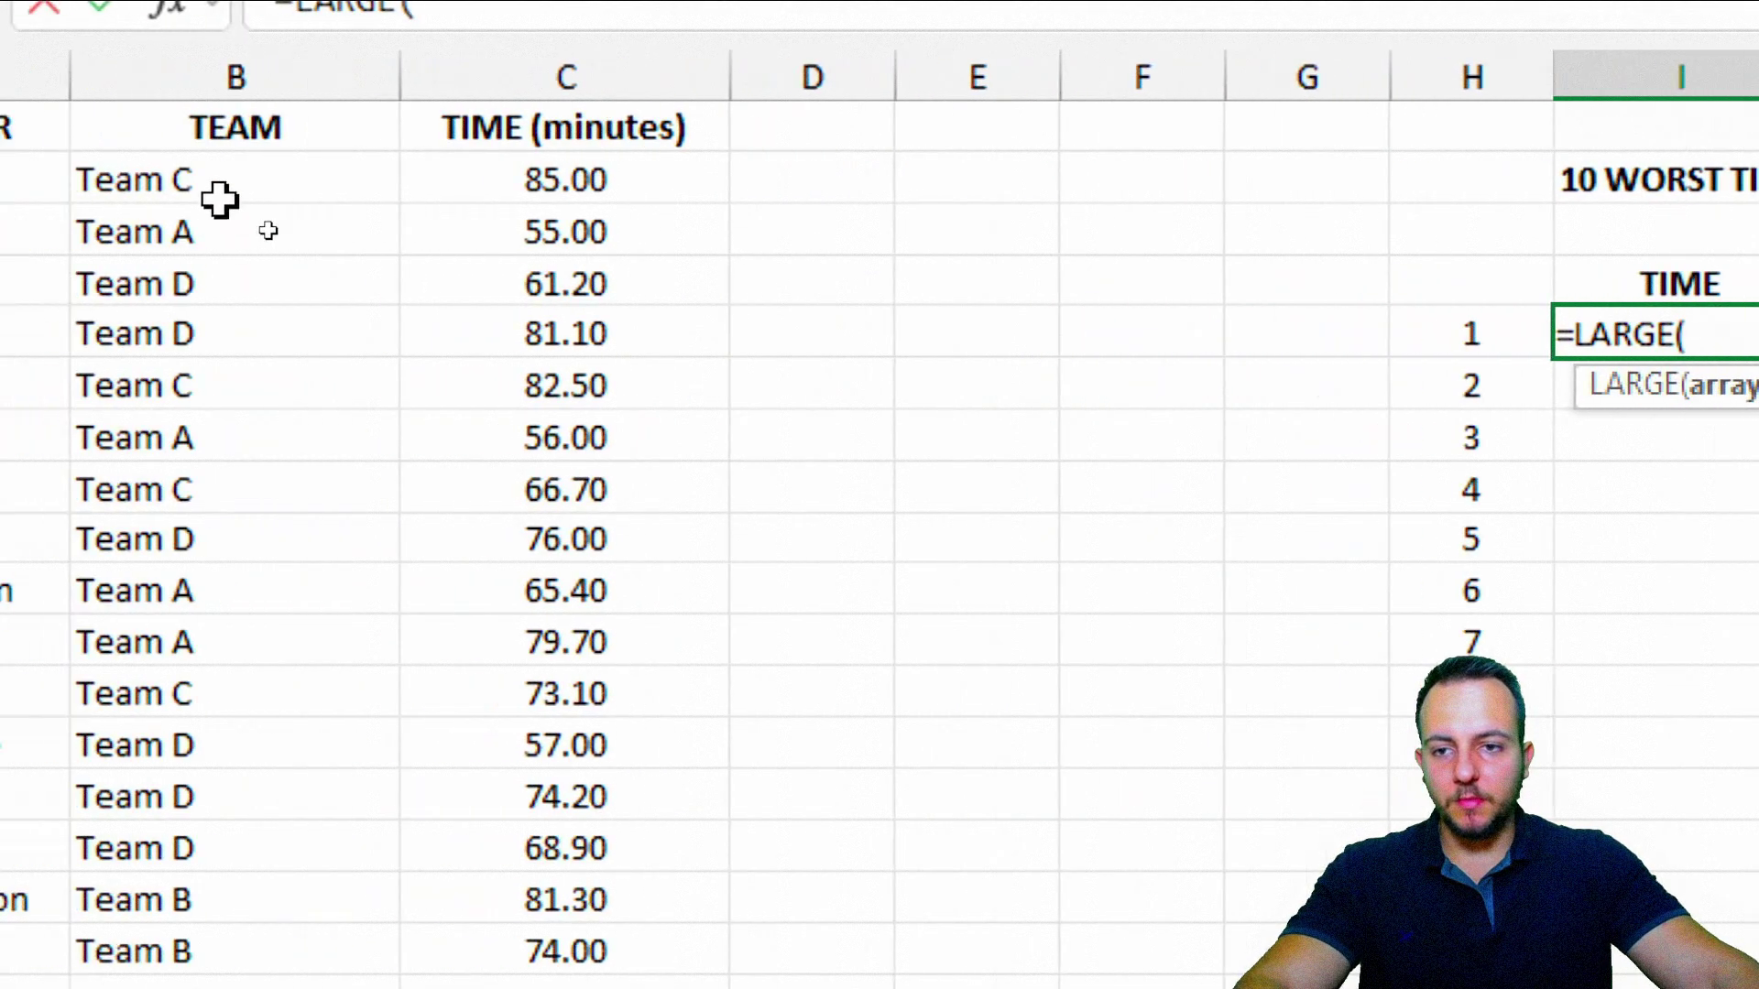
left_click(508, 114)
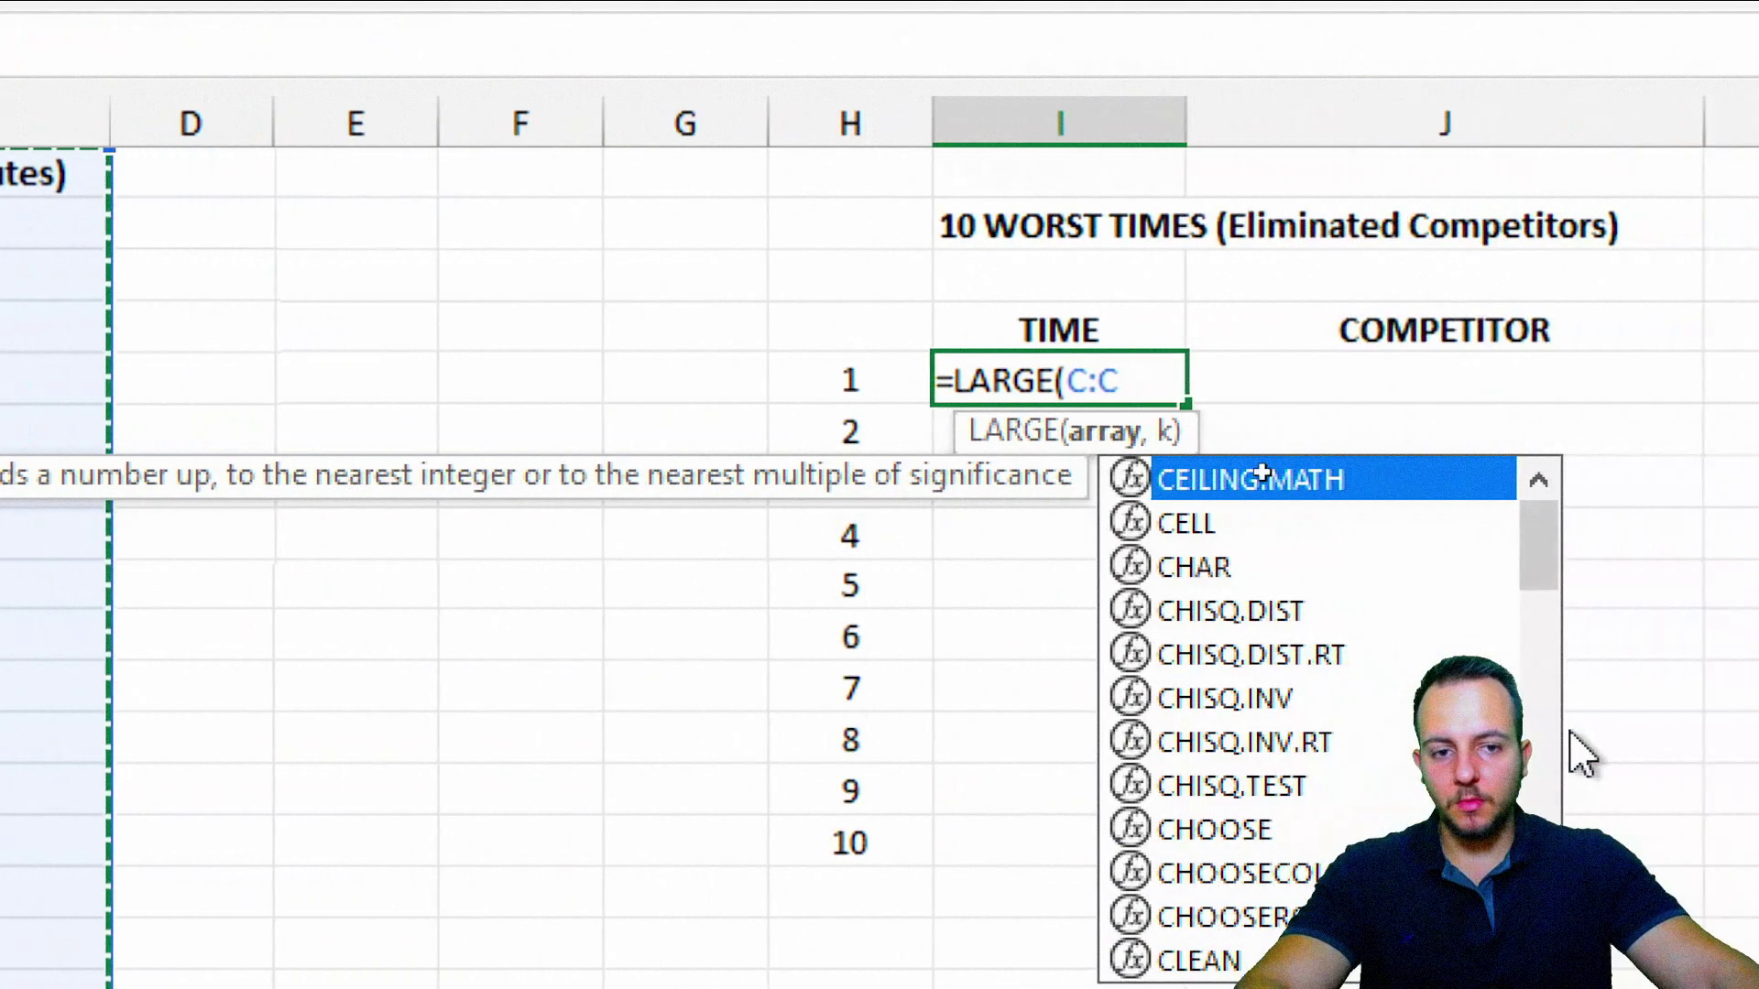
type(",")
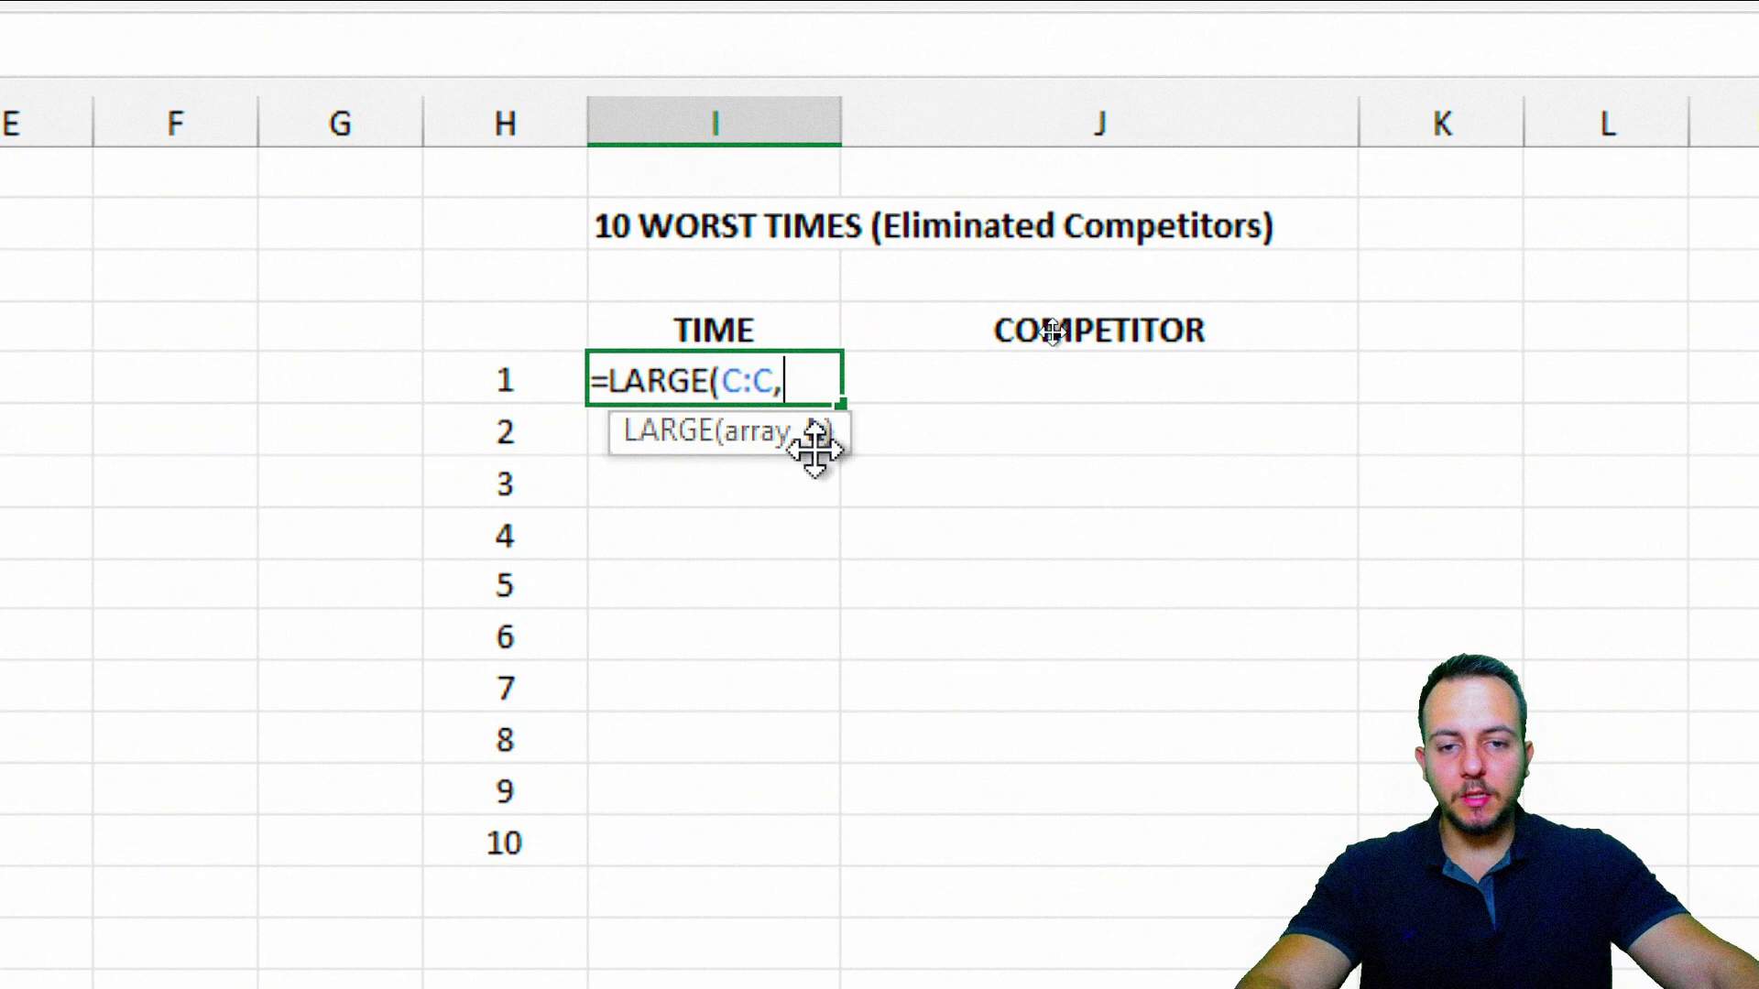
left_click(509, 385)
key("Return")
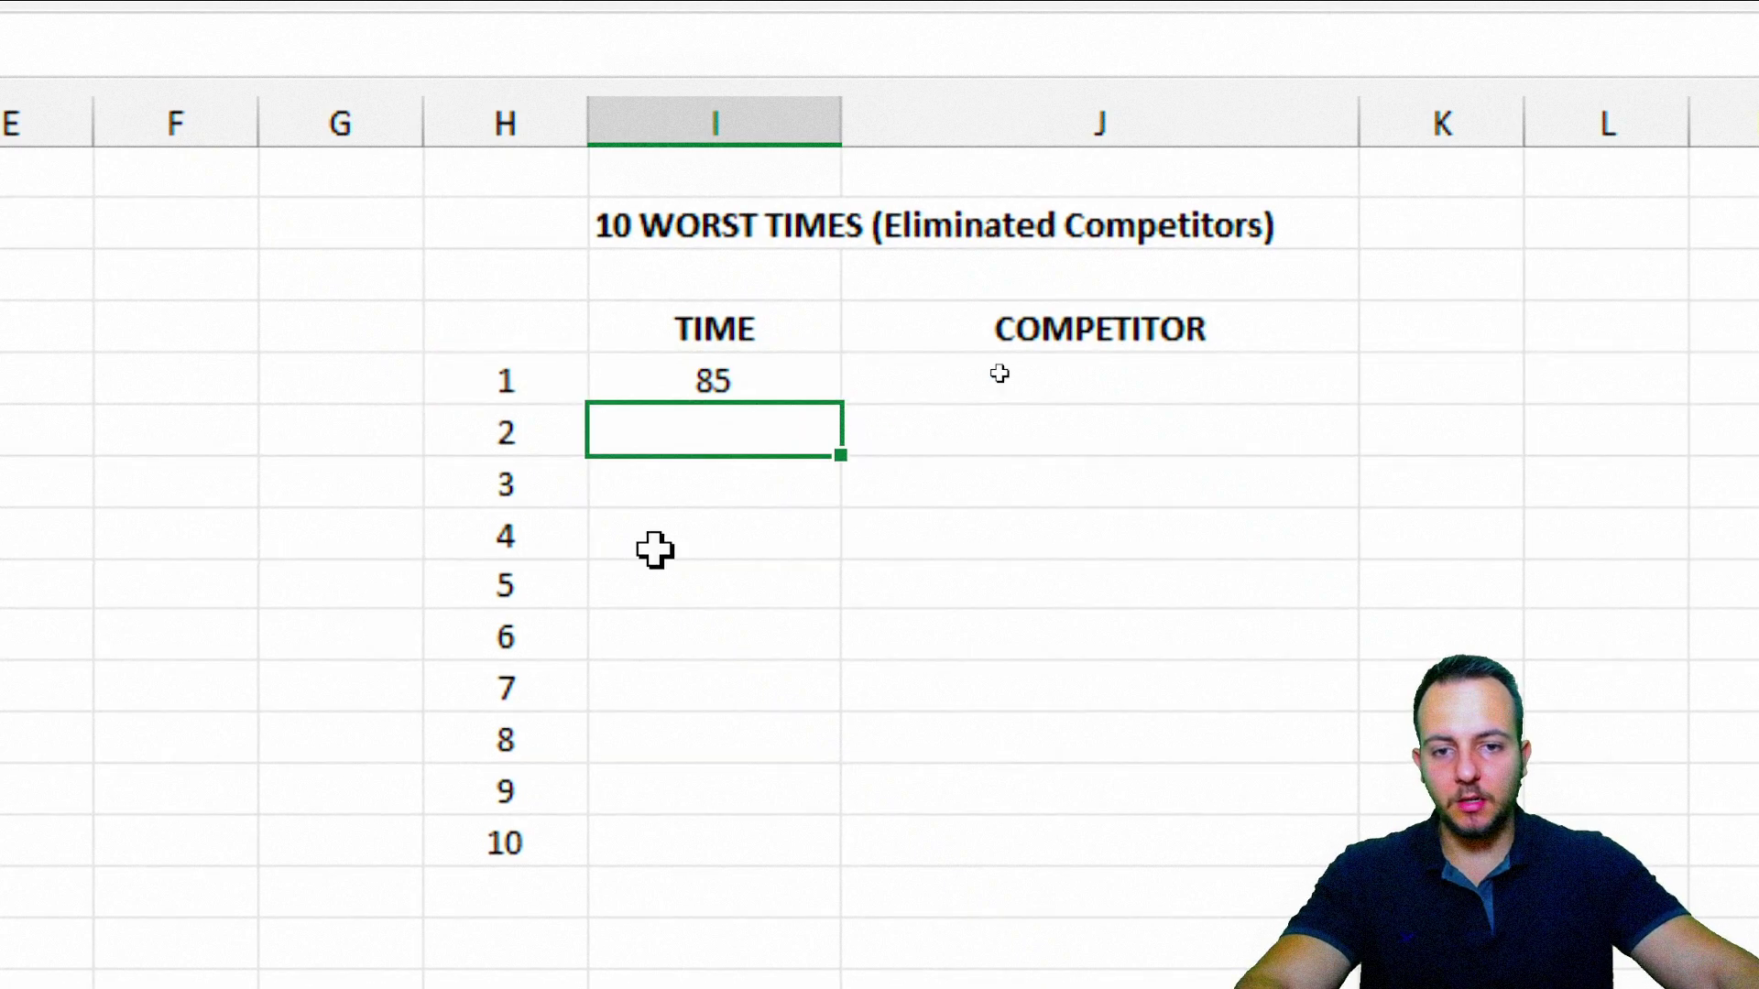
left_click(778, 366)
left_click_drag(842, 404, 777, 856)
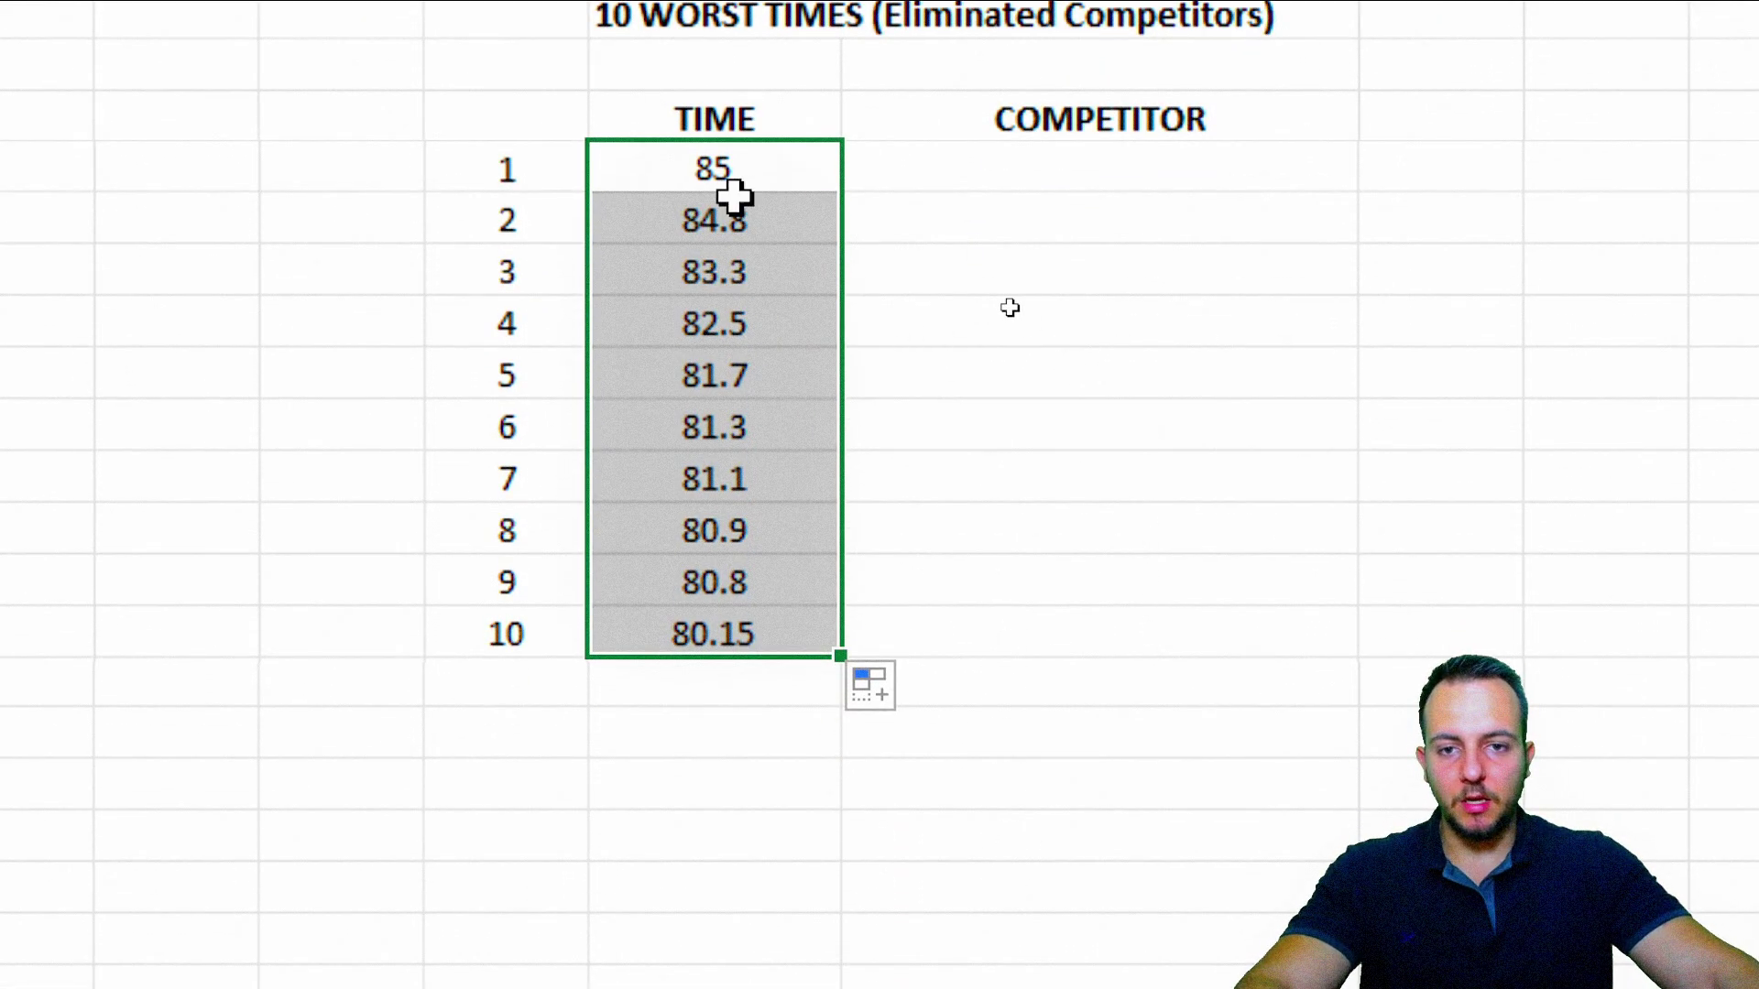
left_click_drag(753, 224, 746, 742)
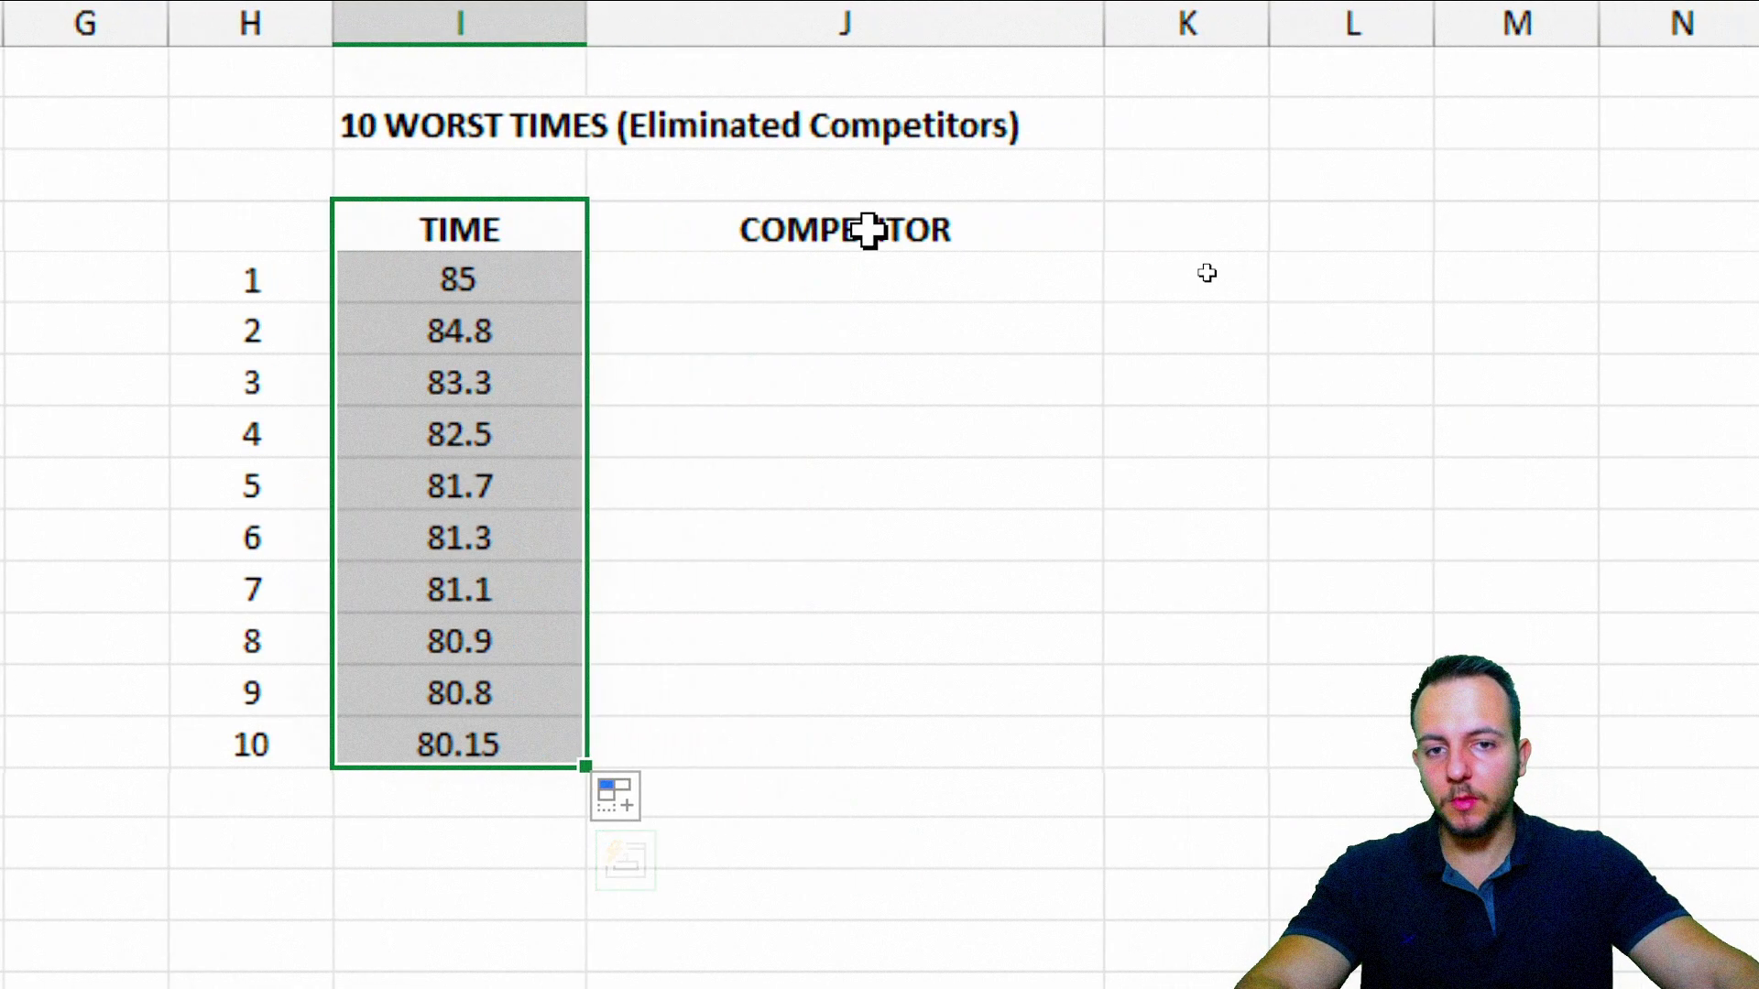
left_click_drag(868, 230, 777, 744)
left_click(864, 283)
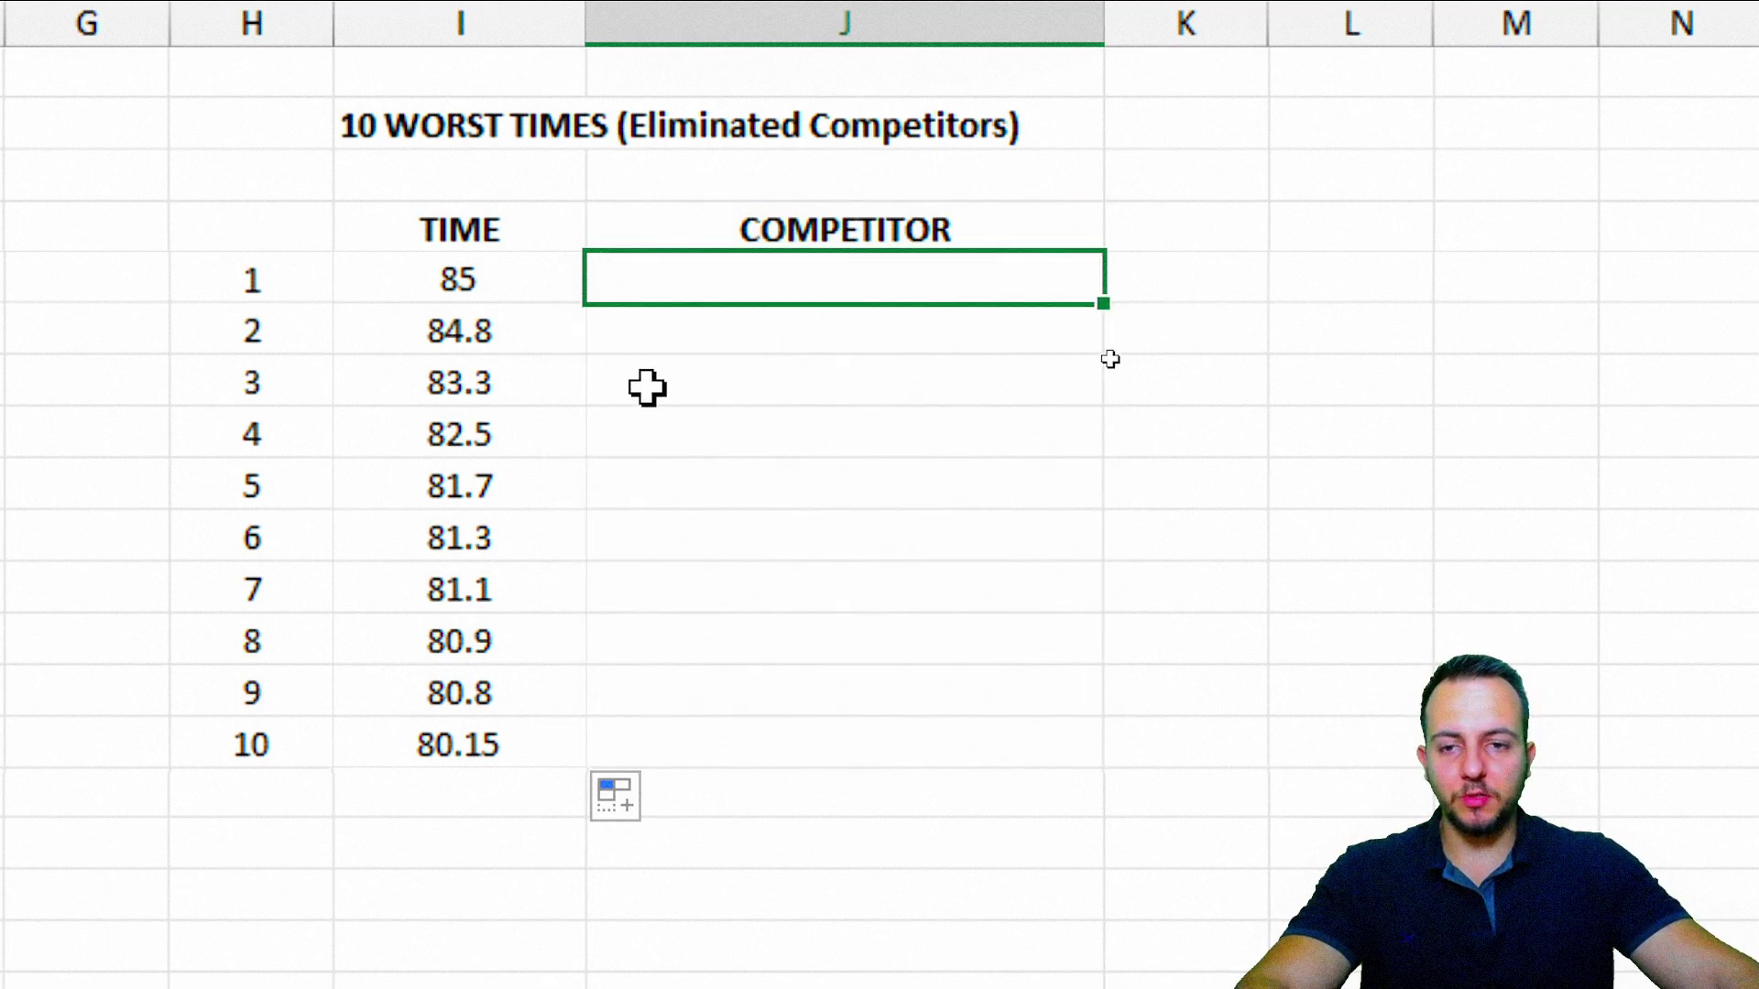
left_click_drag(431, 258, 414, 248)
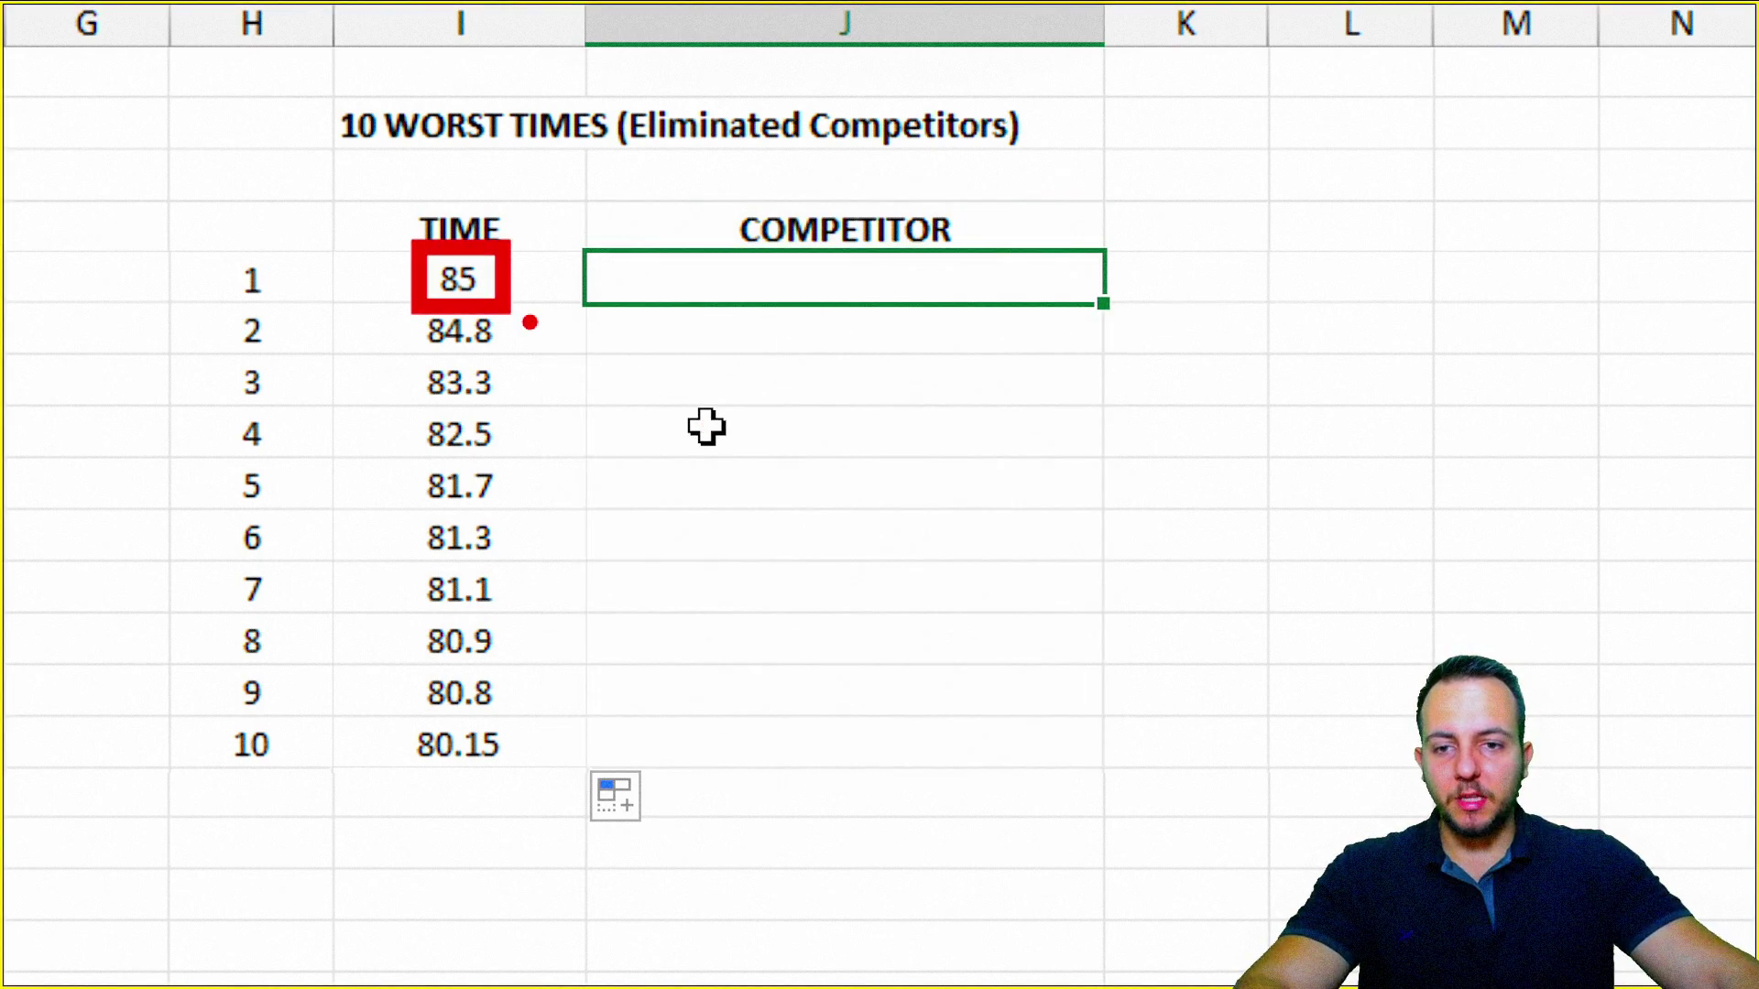
left_click_drag(703, 449, 550, 372)
mouse_move(866, 210)
left_mouse_down()
mouse_move(944, 373)
mouse_move(1154, 234)
left_mouse_up()
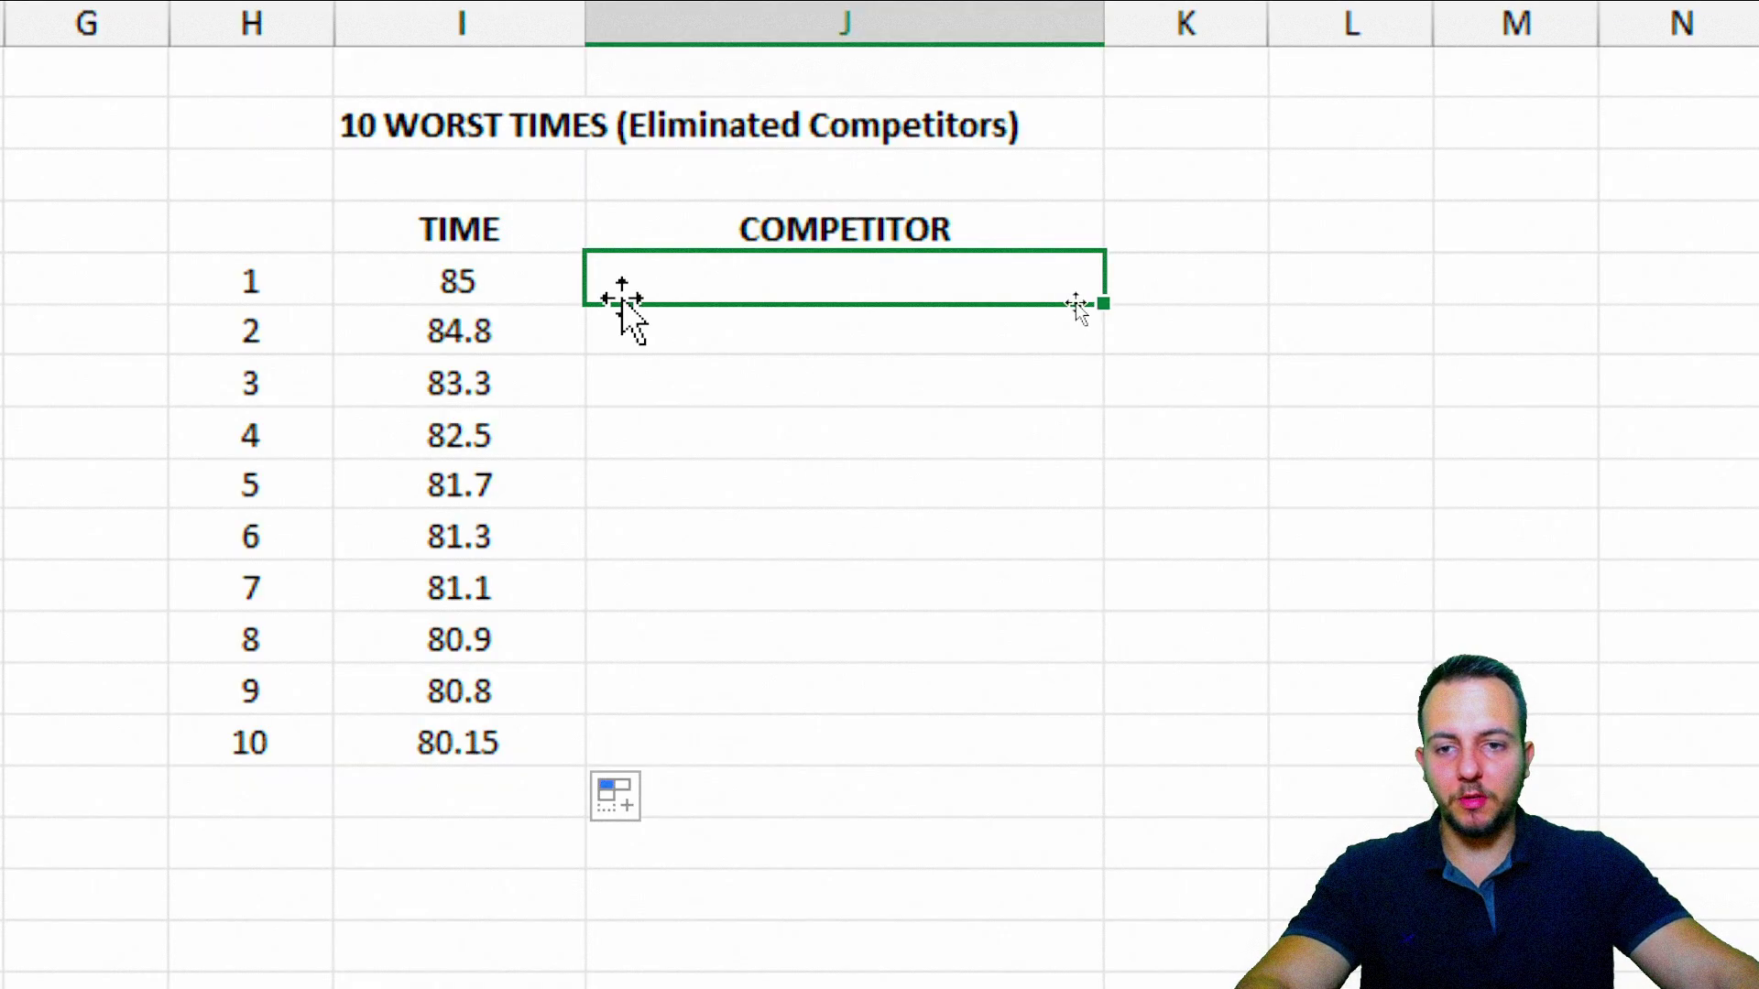
left_click(532, 289)
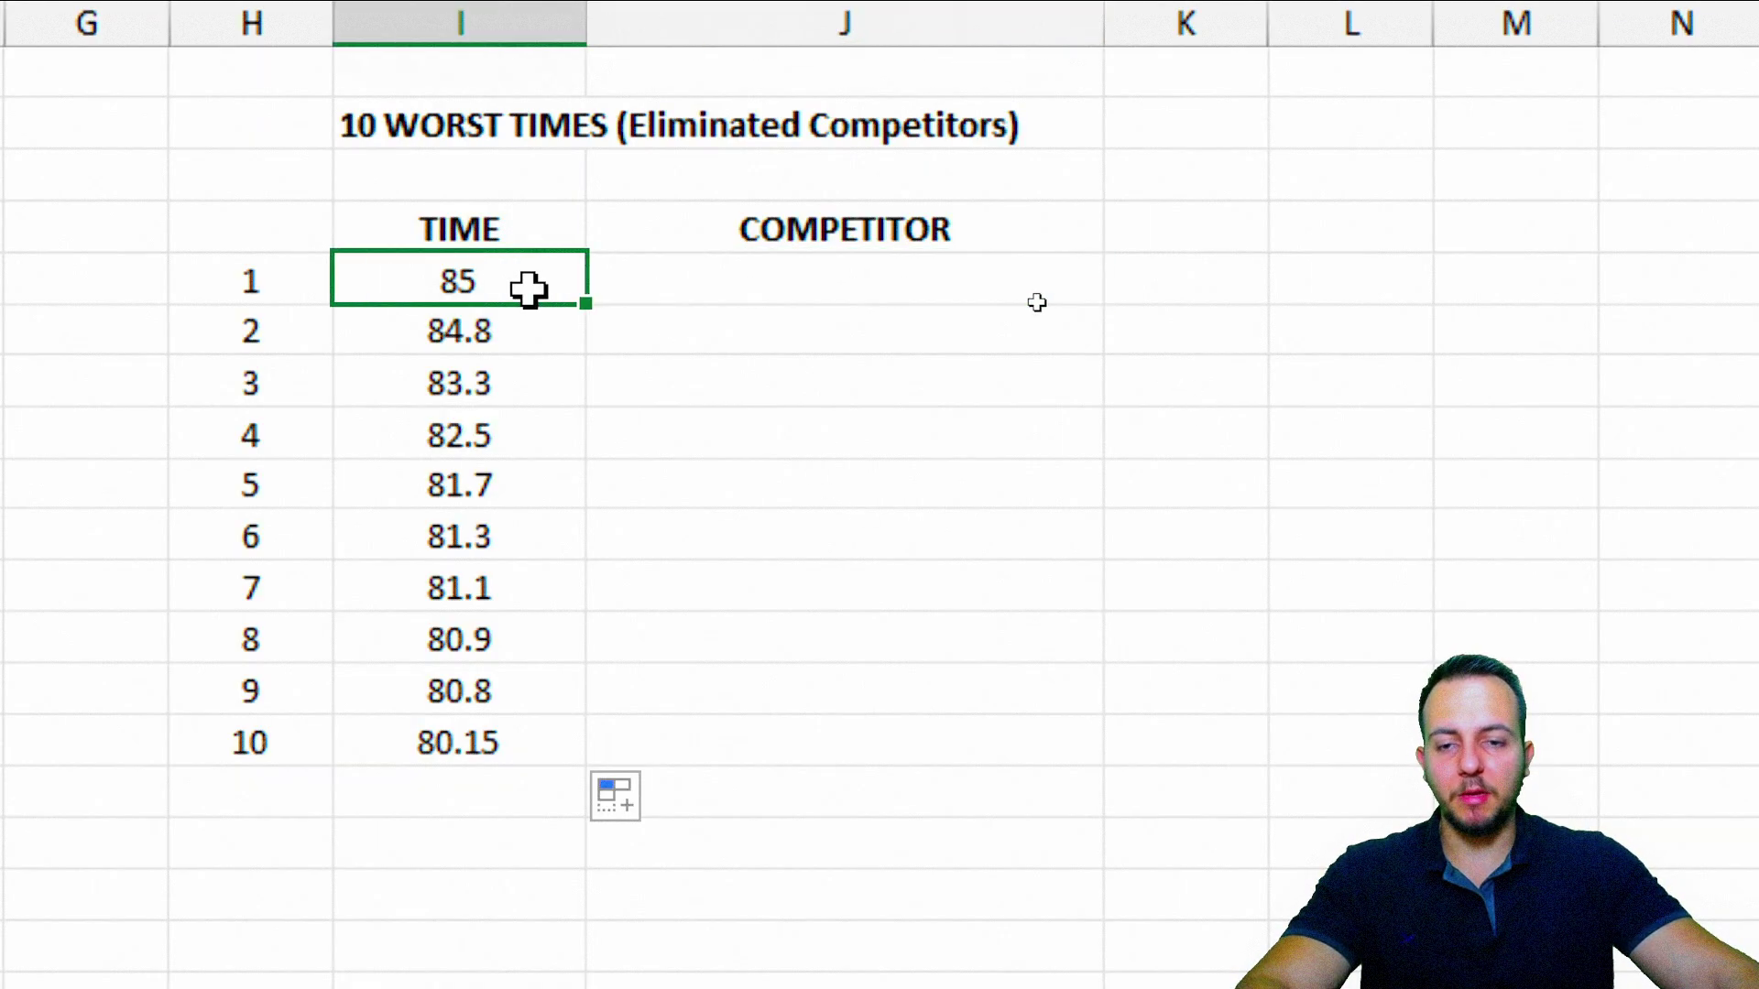
left_click(713, 289)
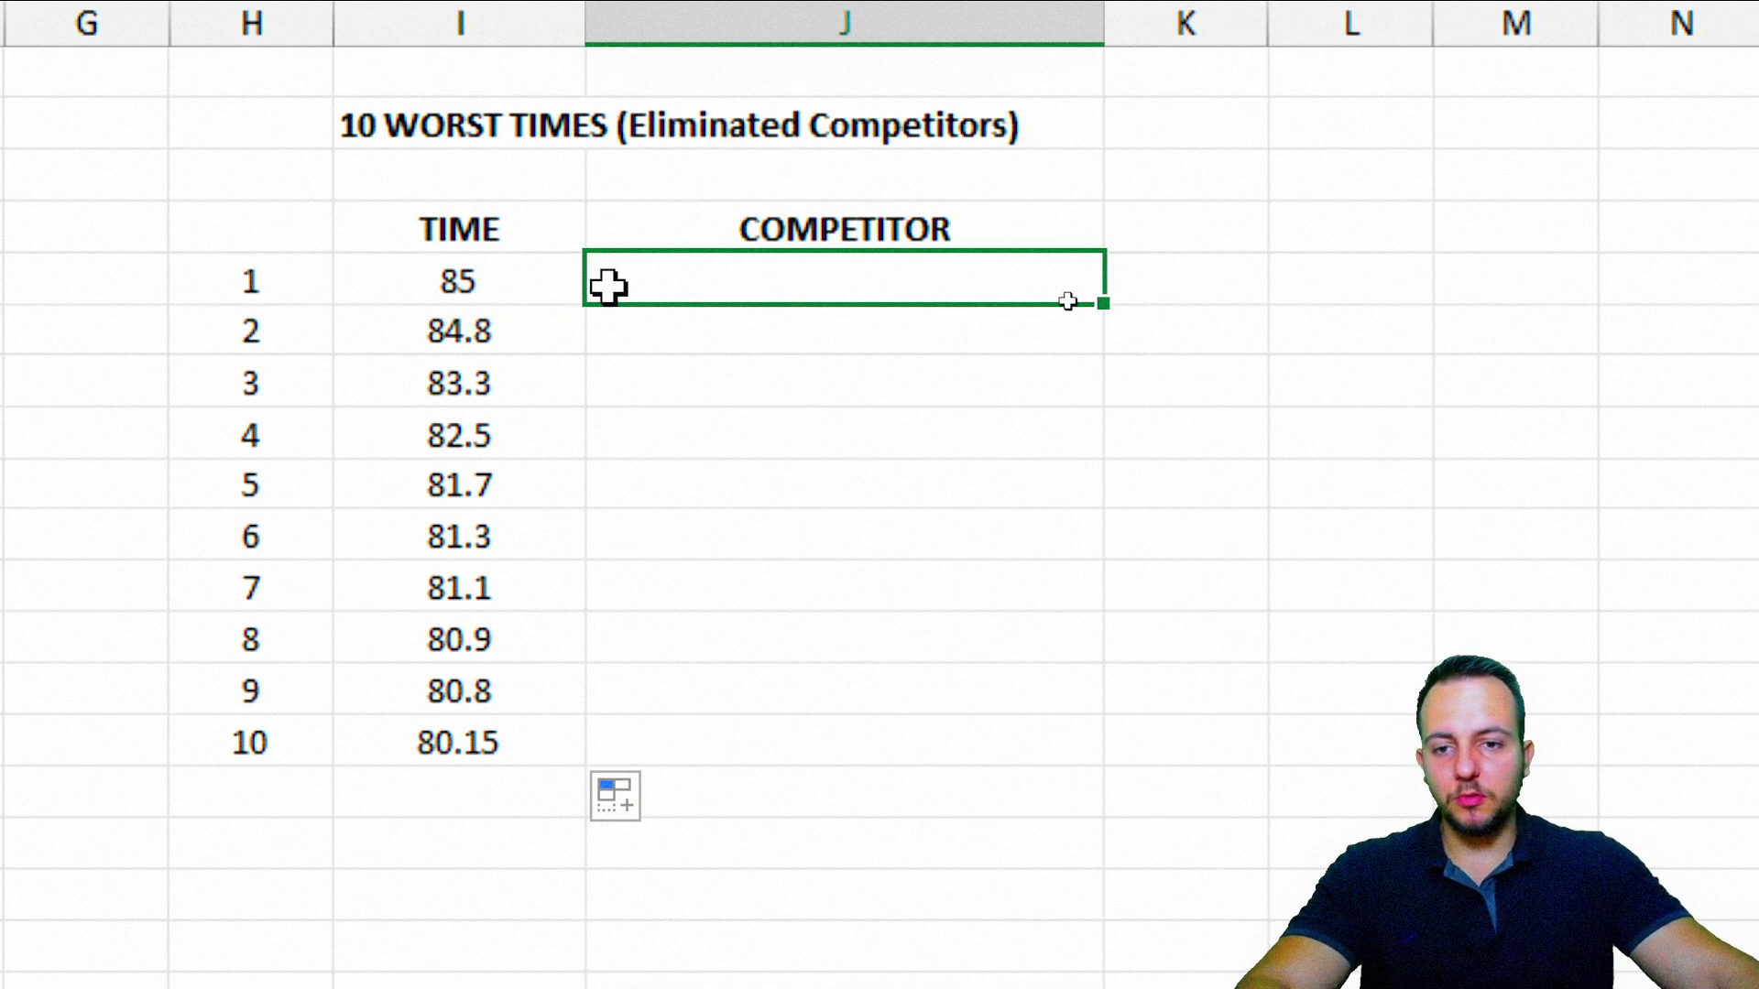
left_click(500, 284)
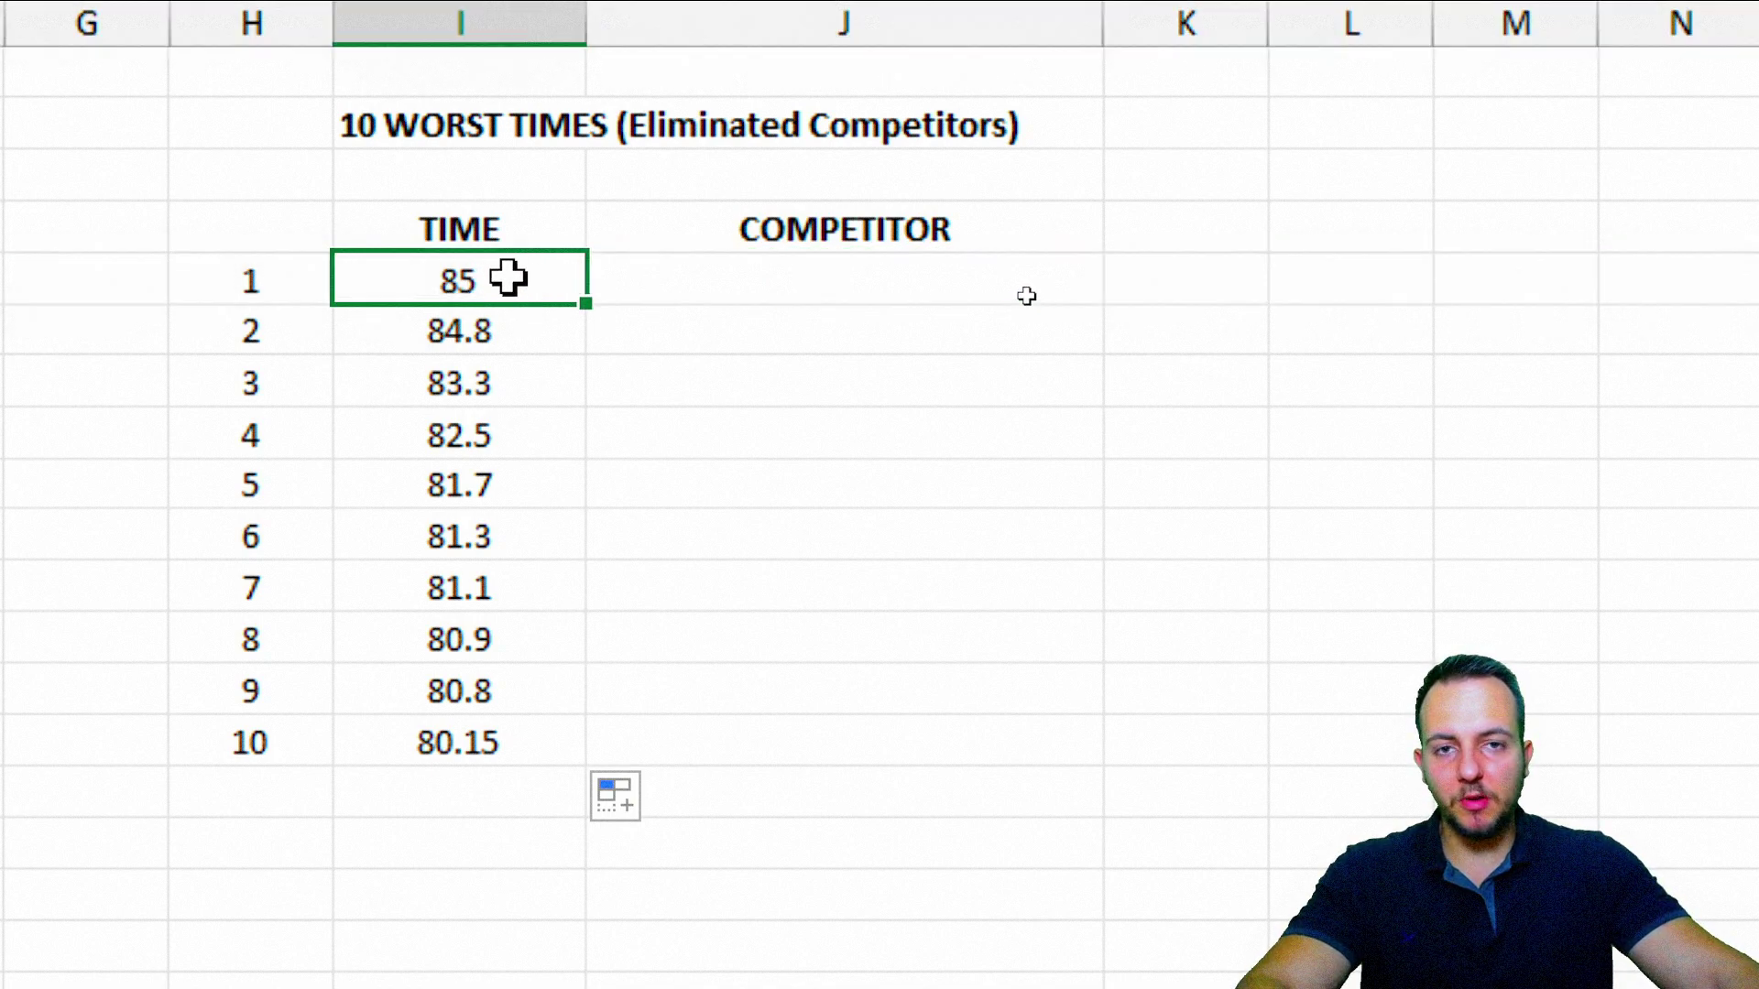
left_click(733, 278)
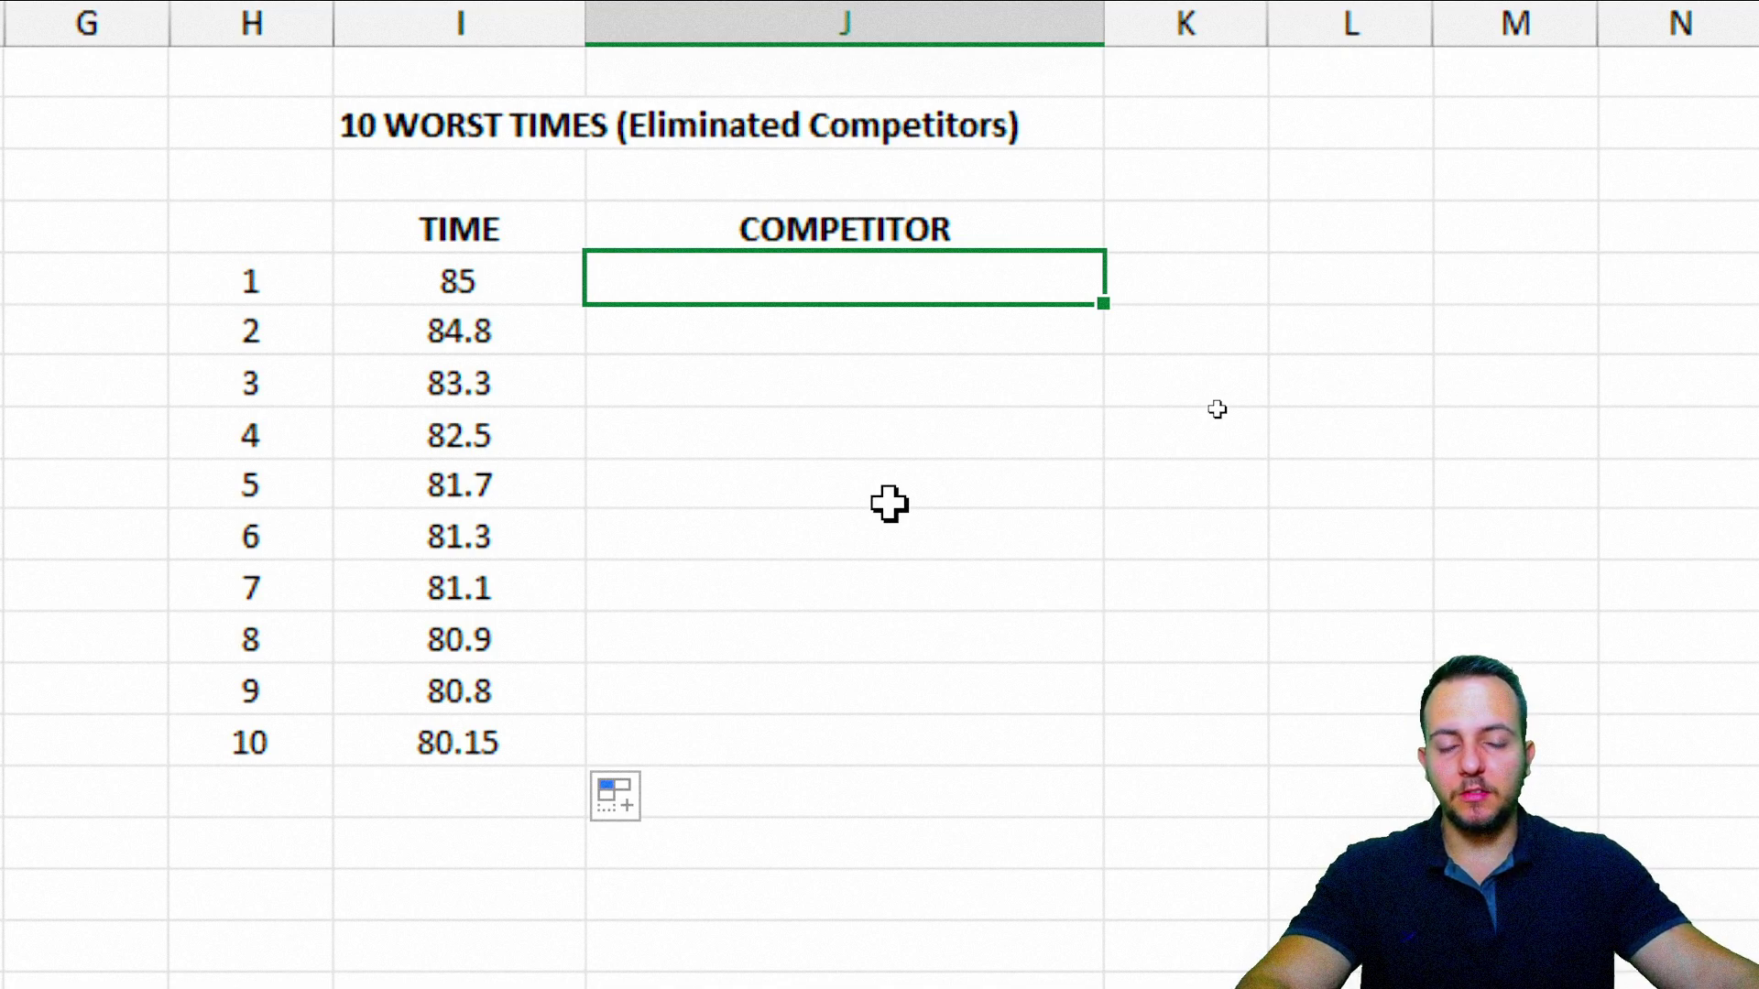
Start a VLOOKUP on the time in I5 and column C, then abandon it
type("=")
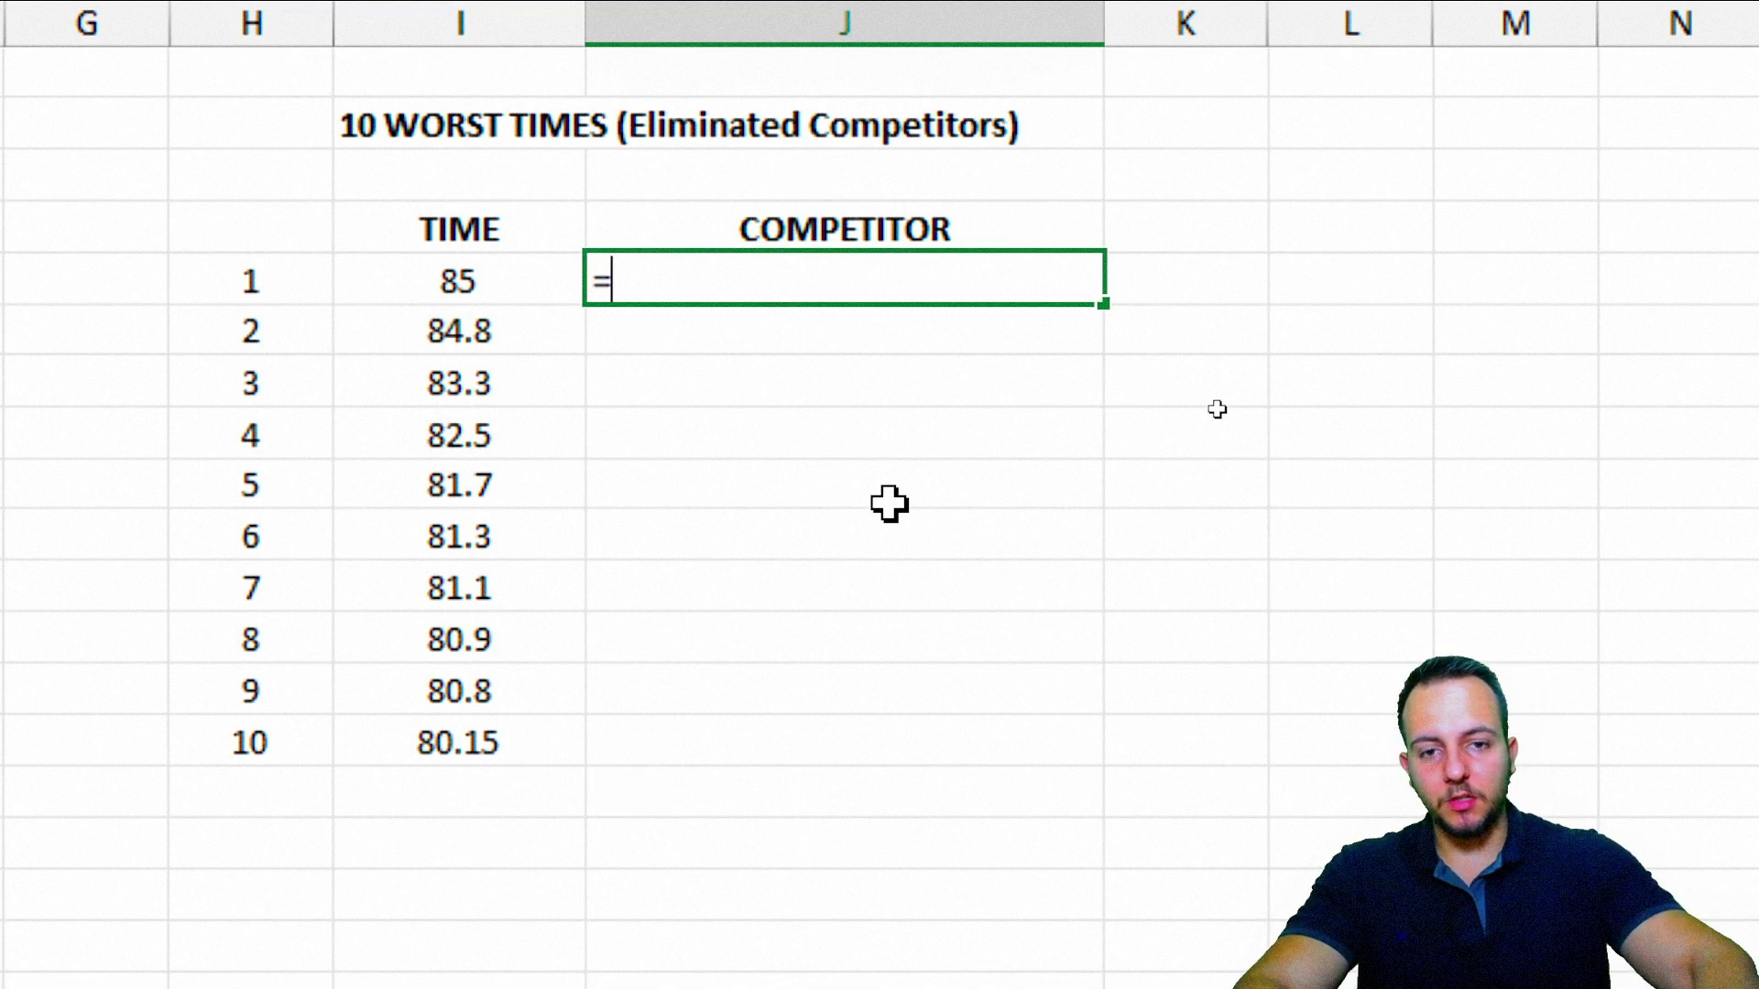
type("vlo")
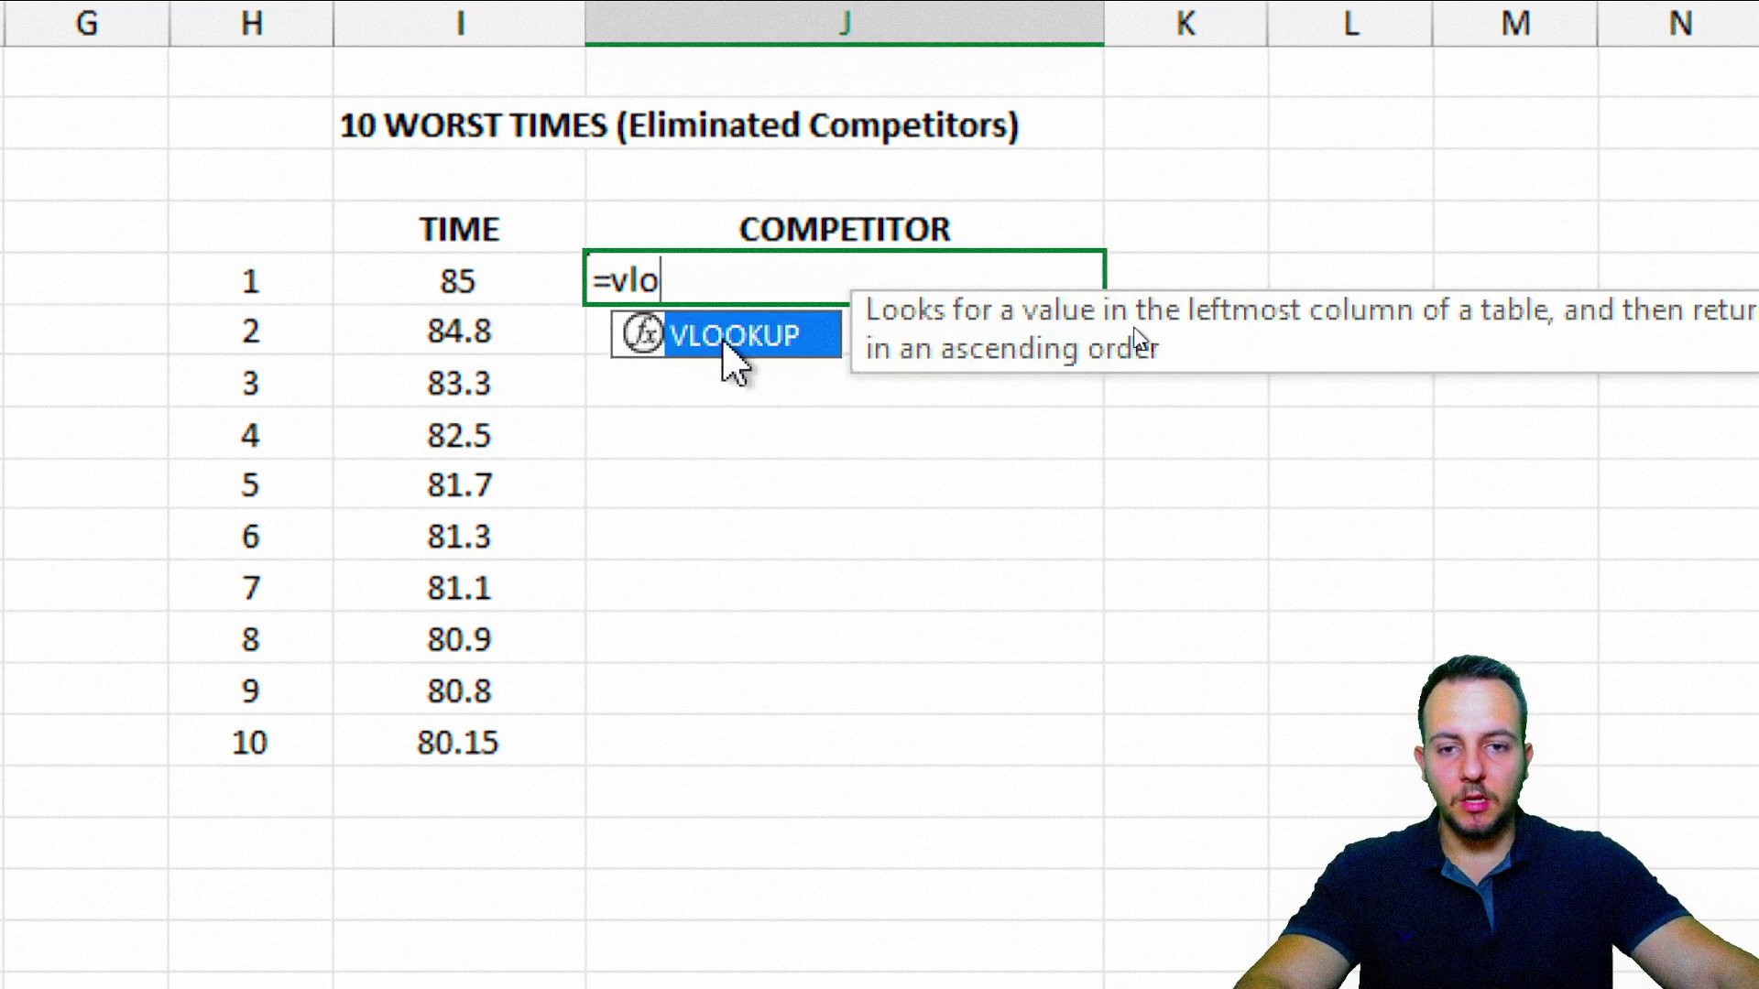
double_click(728, 337)
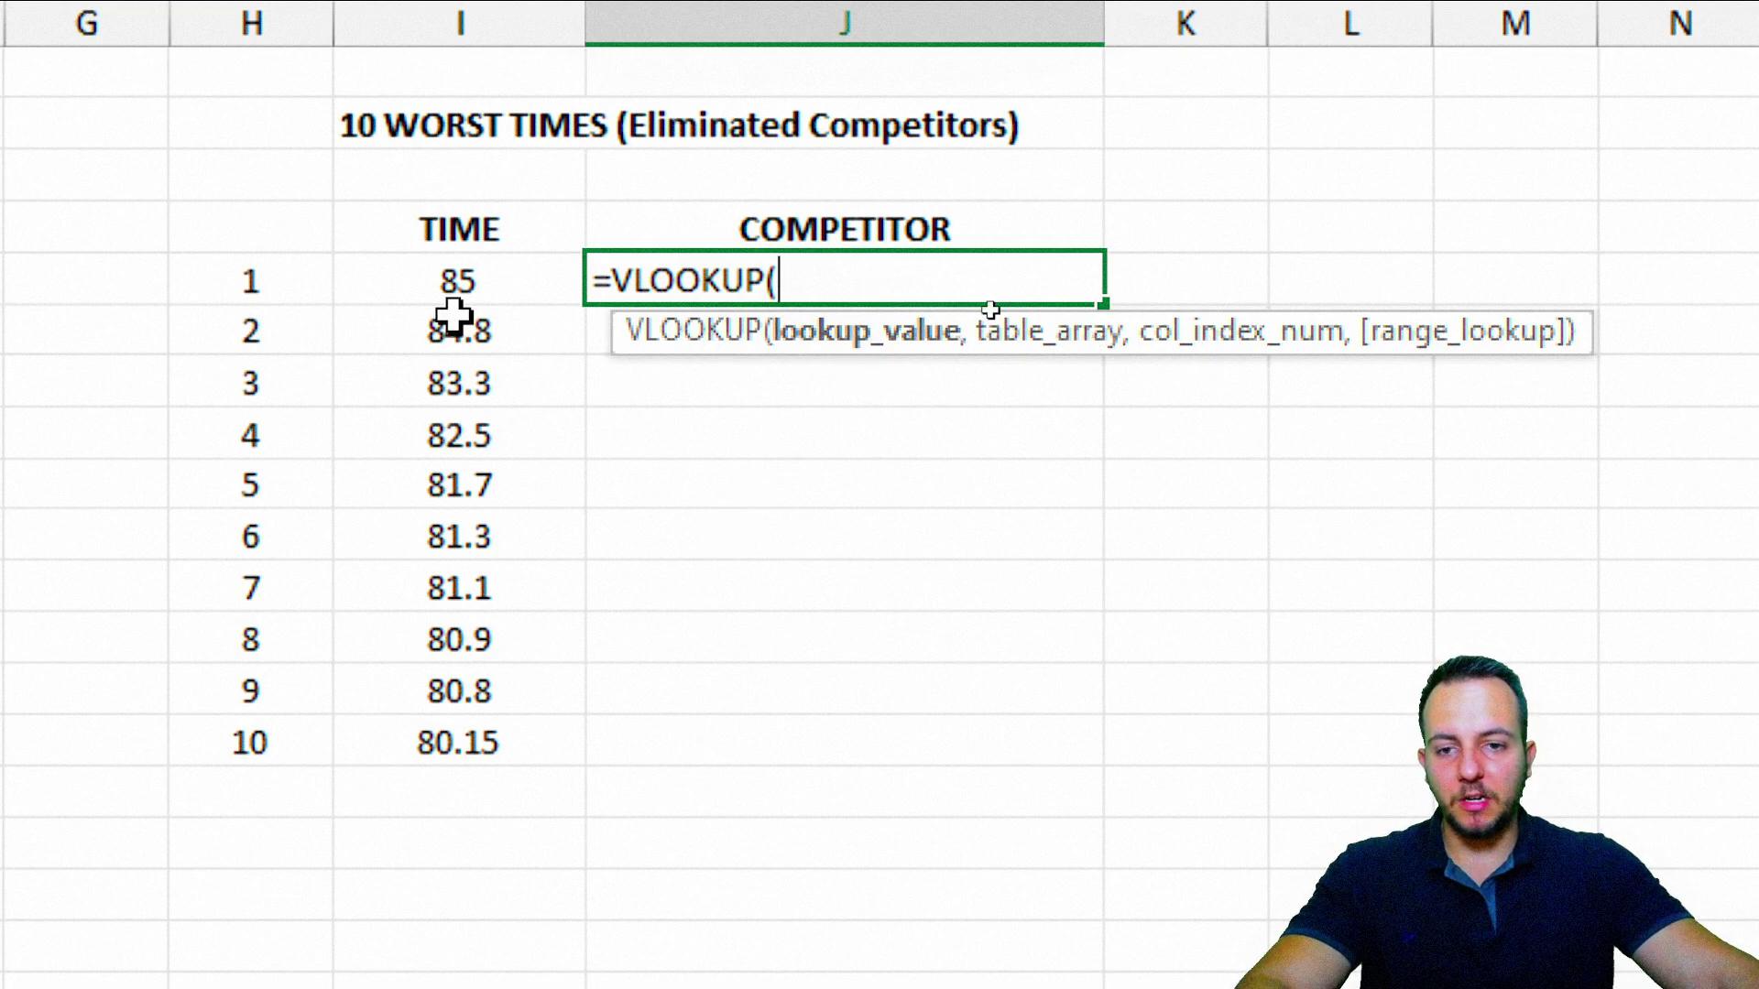
left_click(438, 270)
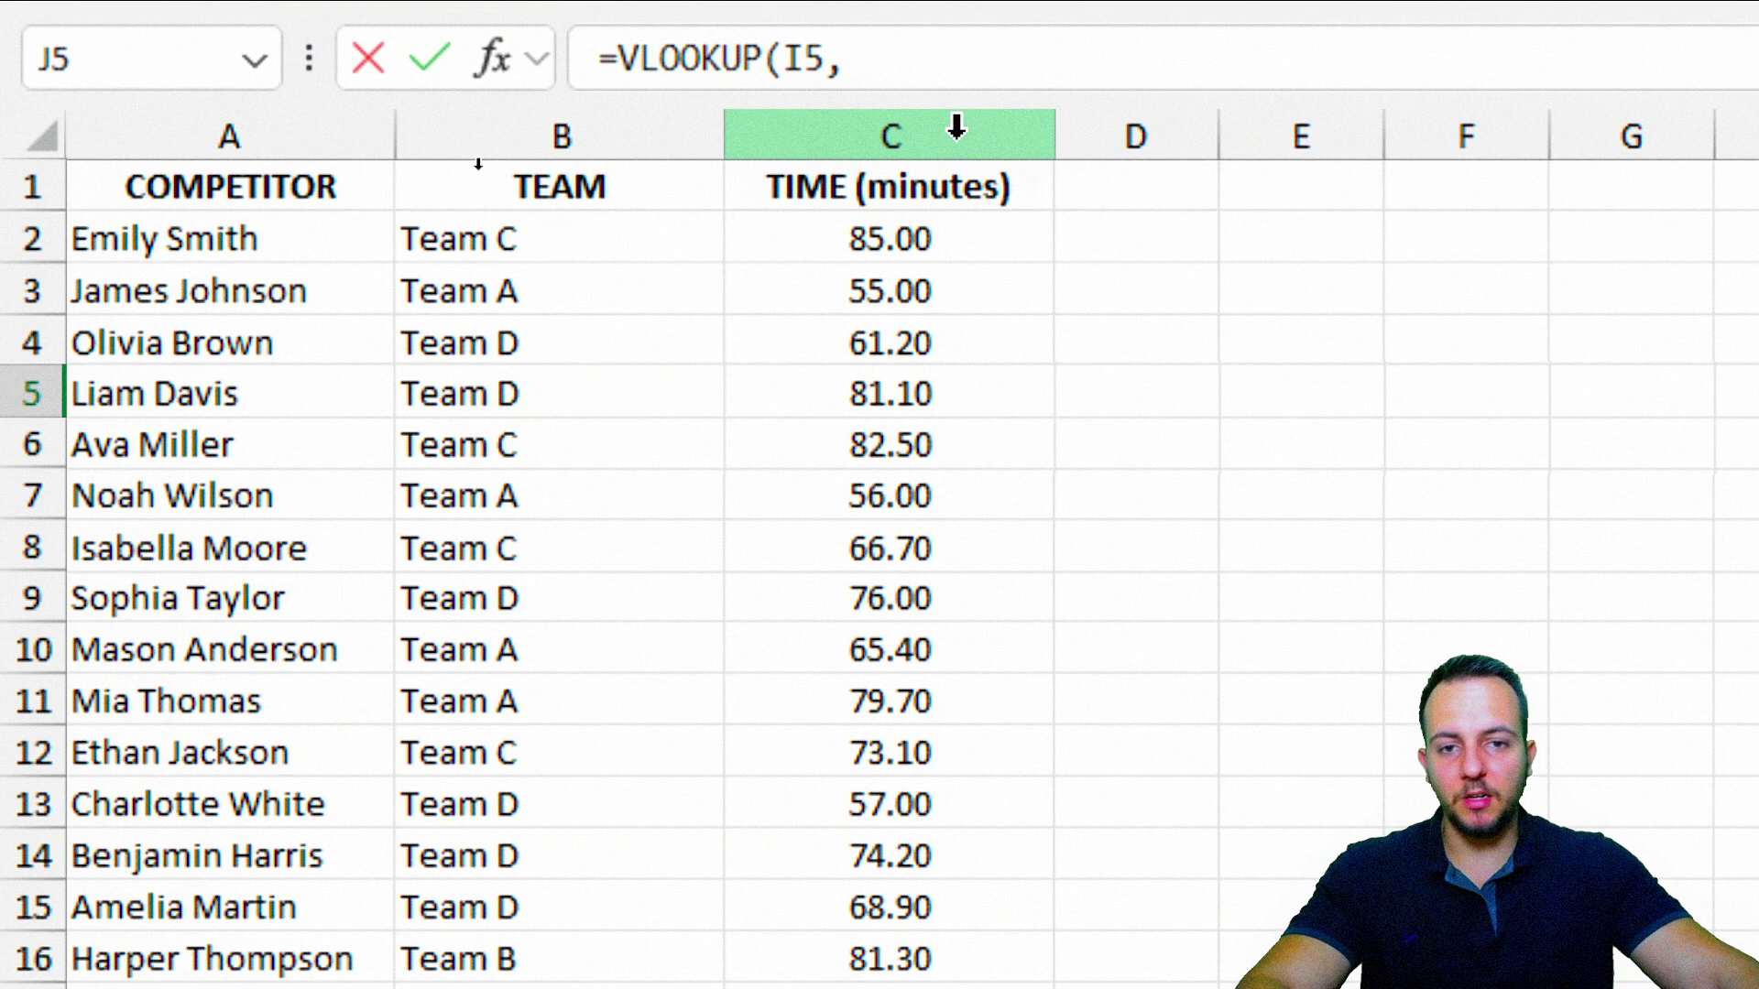
left_click(933, 128)
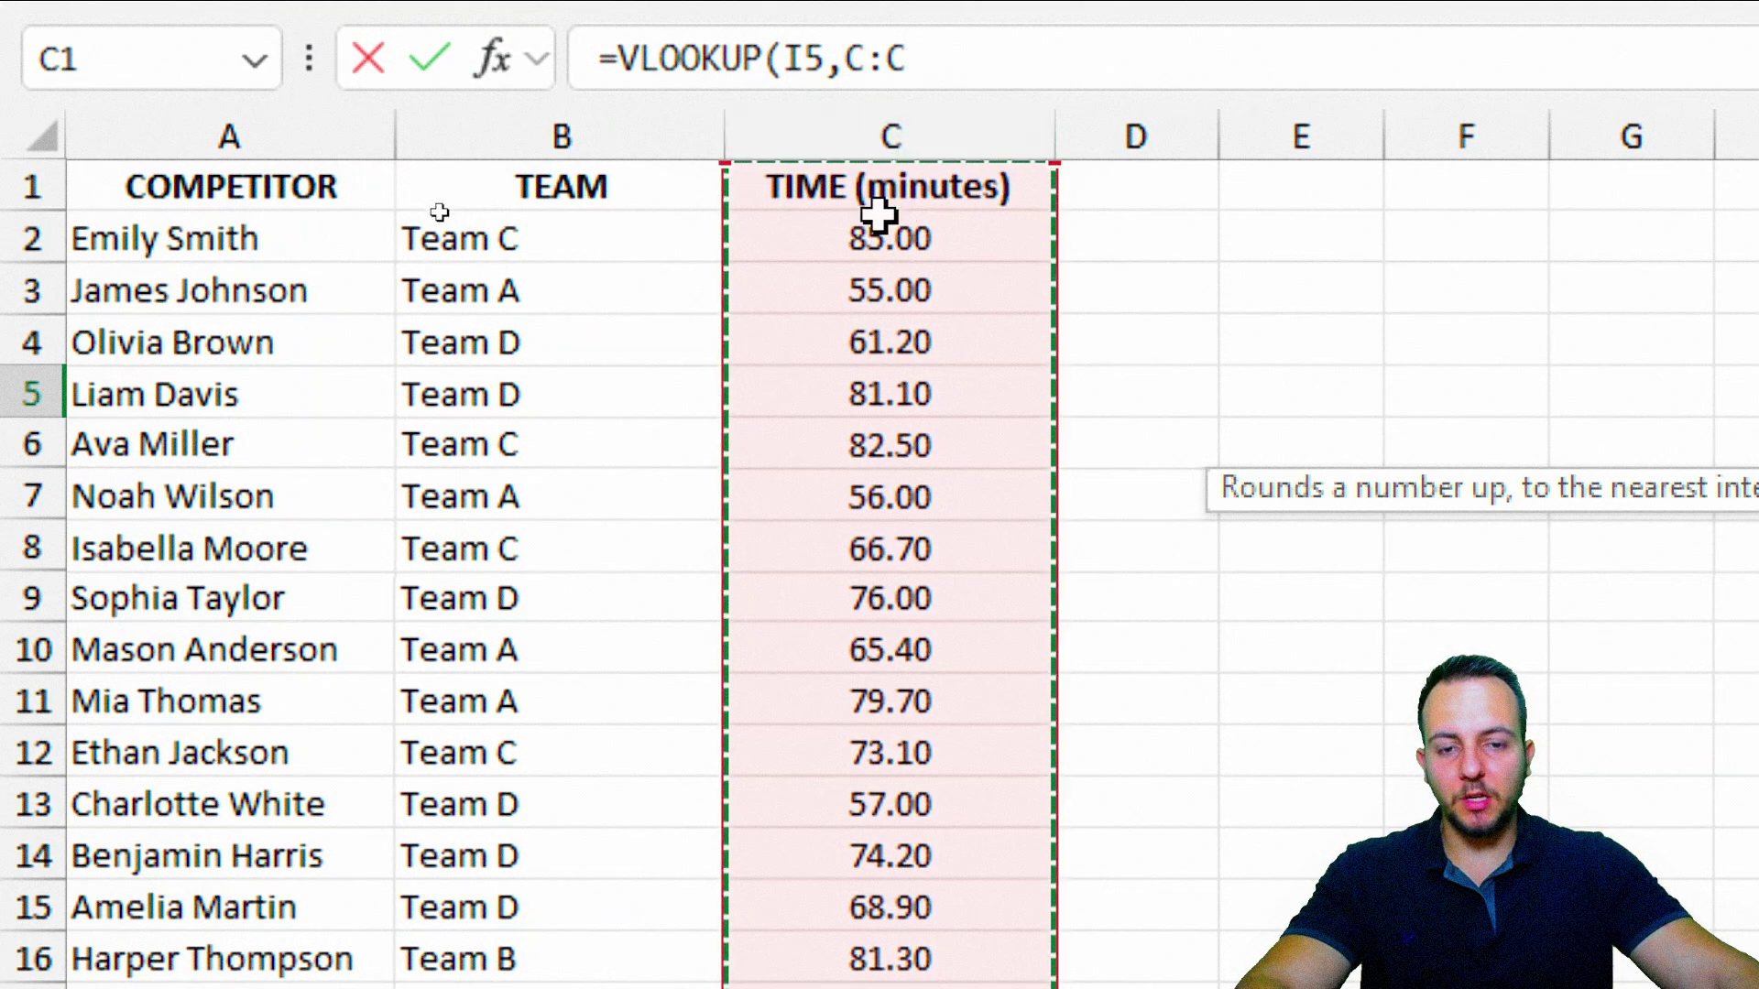
left_click(1199, 321)
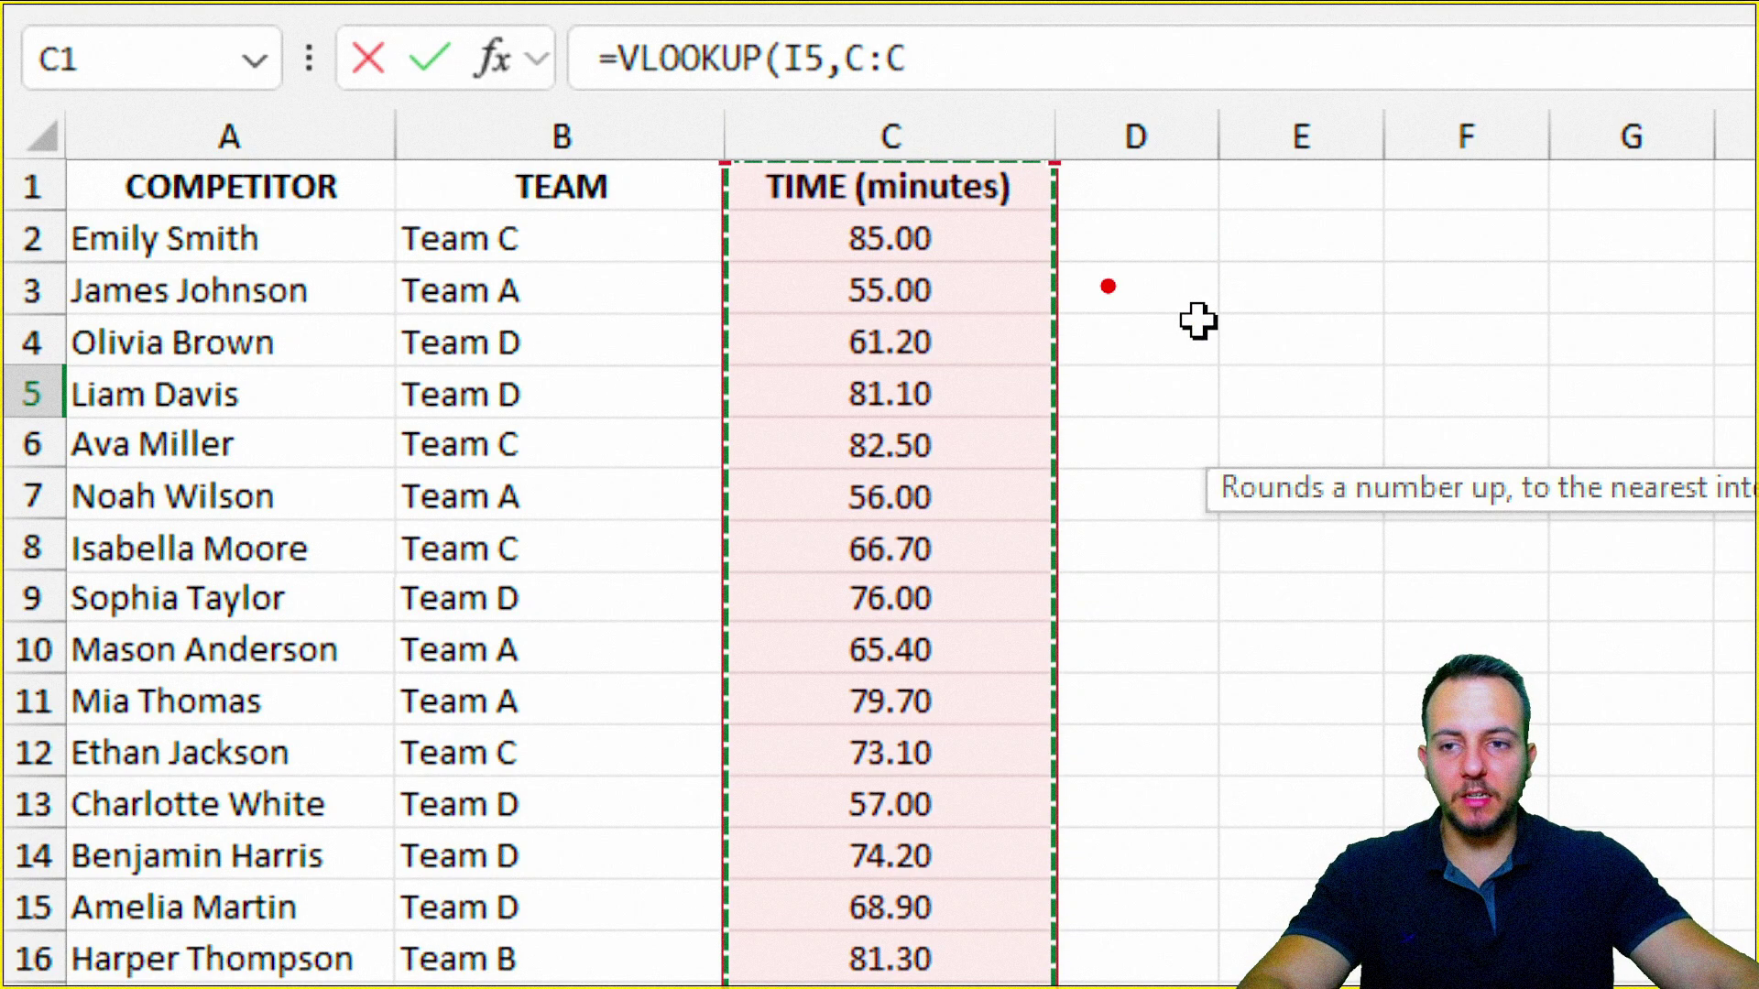
mouse_move(806, 401)
left_mouse_down()
mouse_move(464, 510)
mouse_move(312, 348)
left_mouse_up()
mouse_move(312, 348)
left_mouse_down()
mouse_move(303, 486)
mouse_move(472, 394)
left_mouse_up()
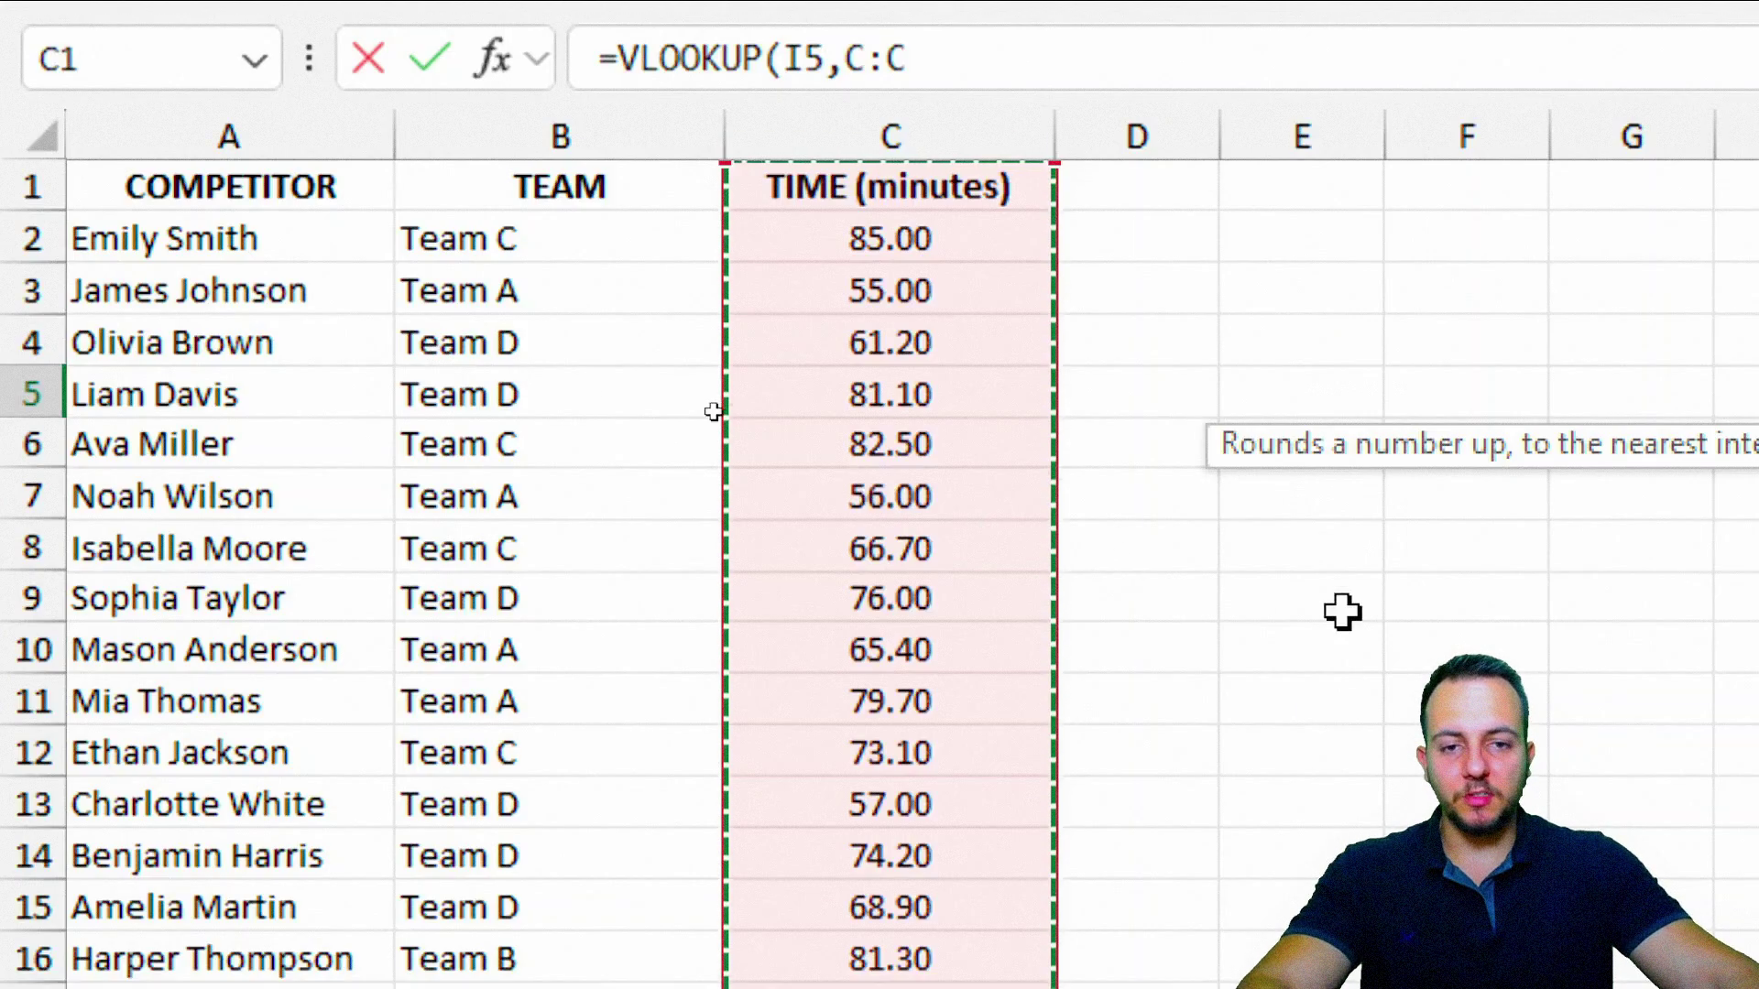
key("Escape")
Enter =XLOOKUP(I5,C:C,A:A) in J5 to return the competitor for the worst time
type("=")
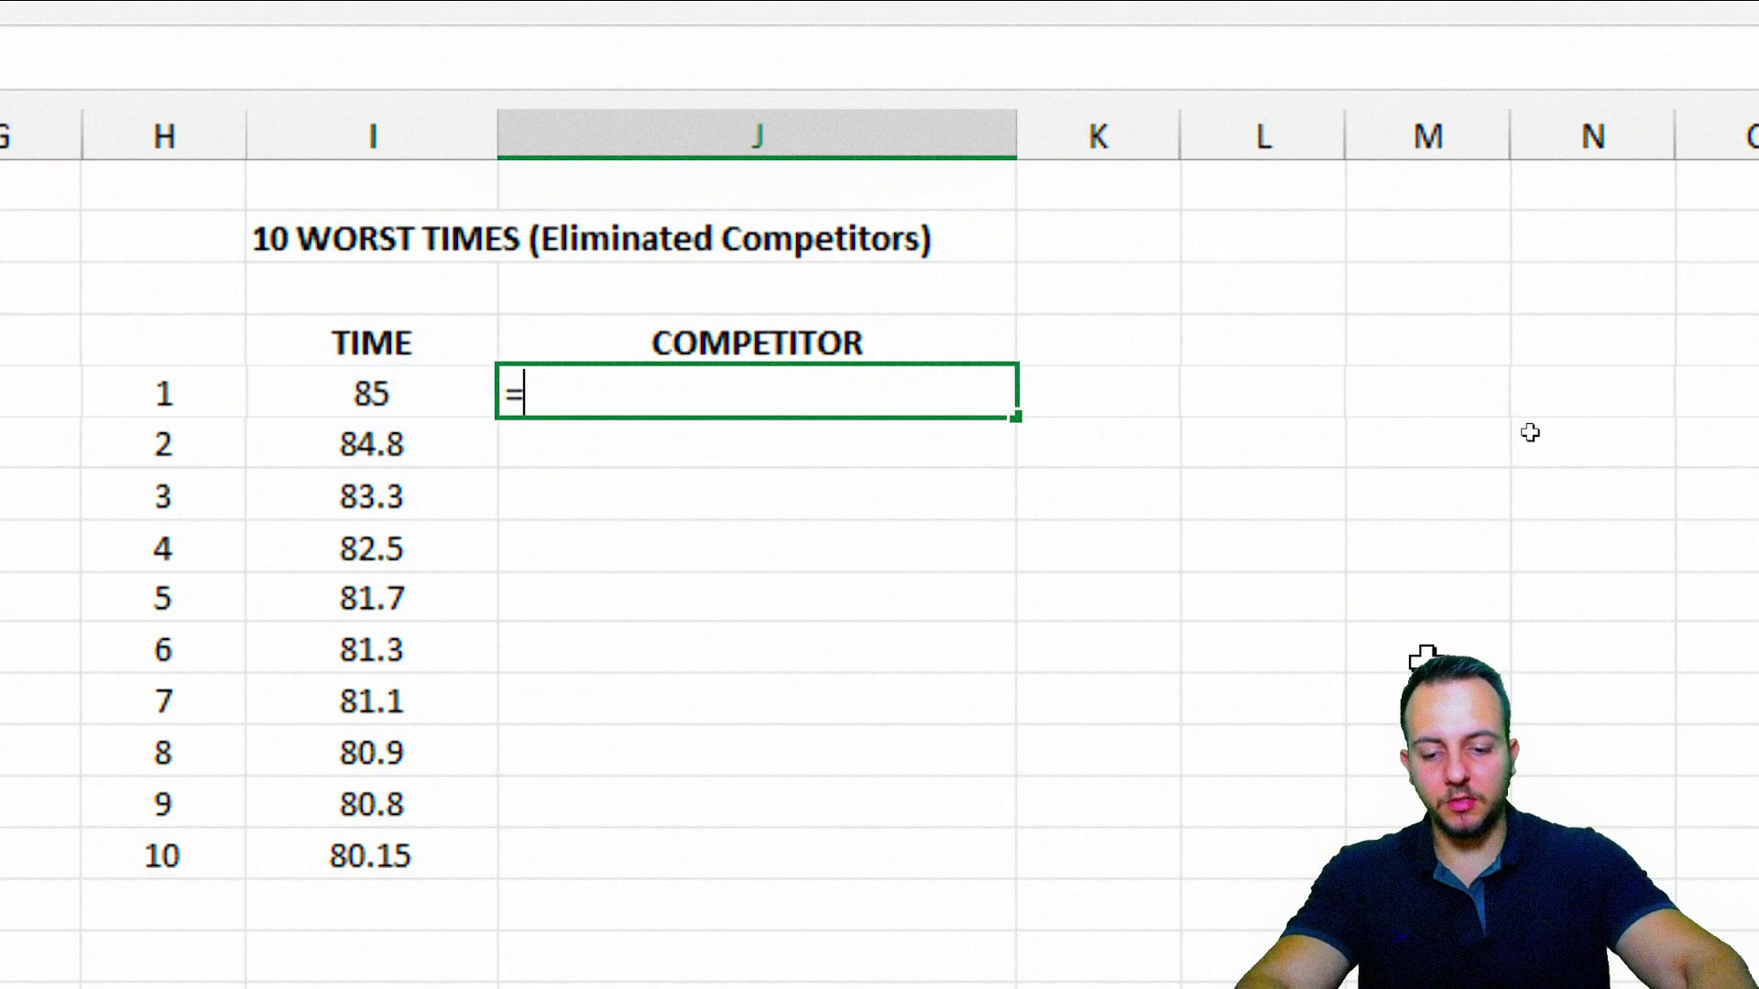
type("xlo")
key("Tab")
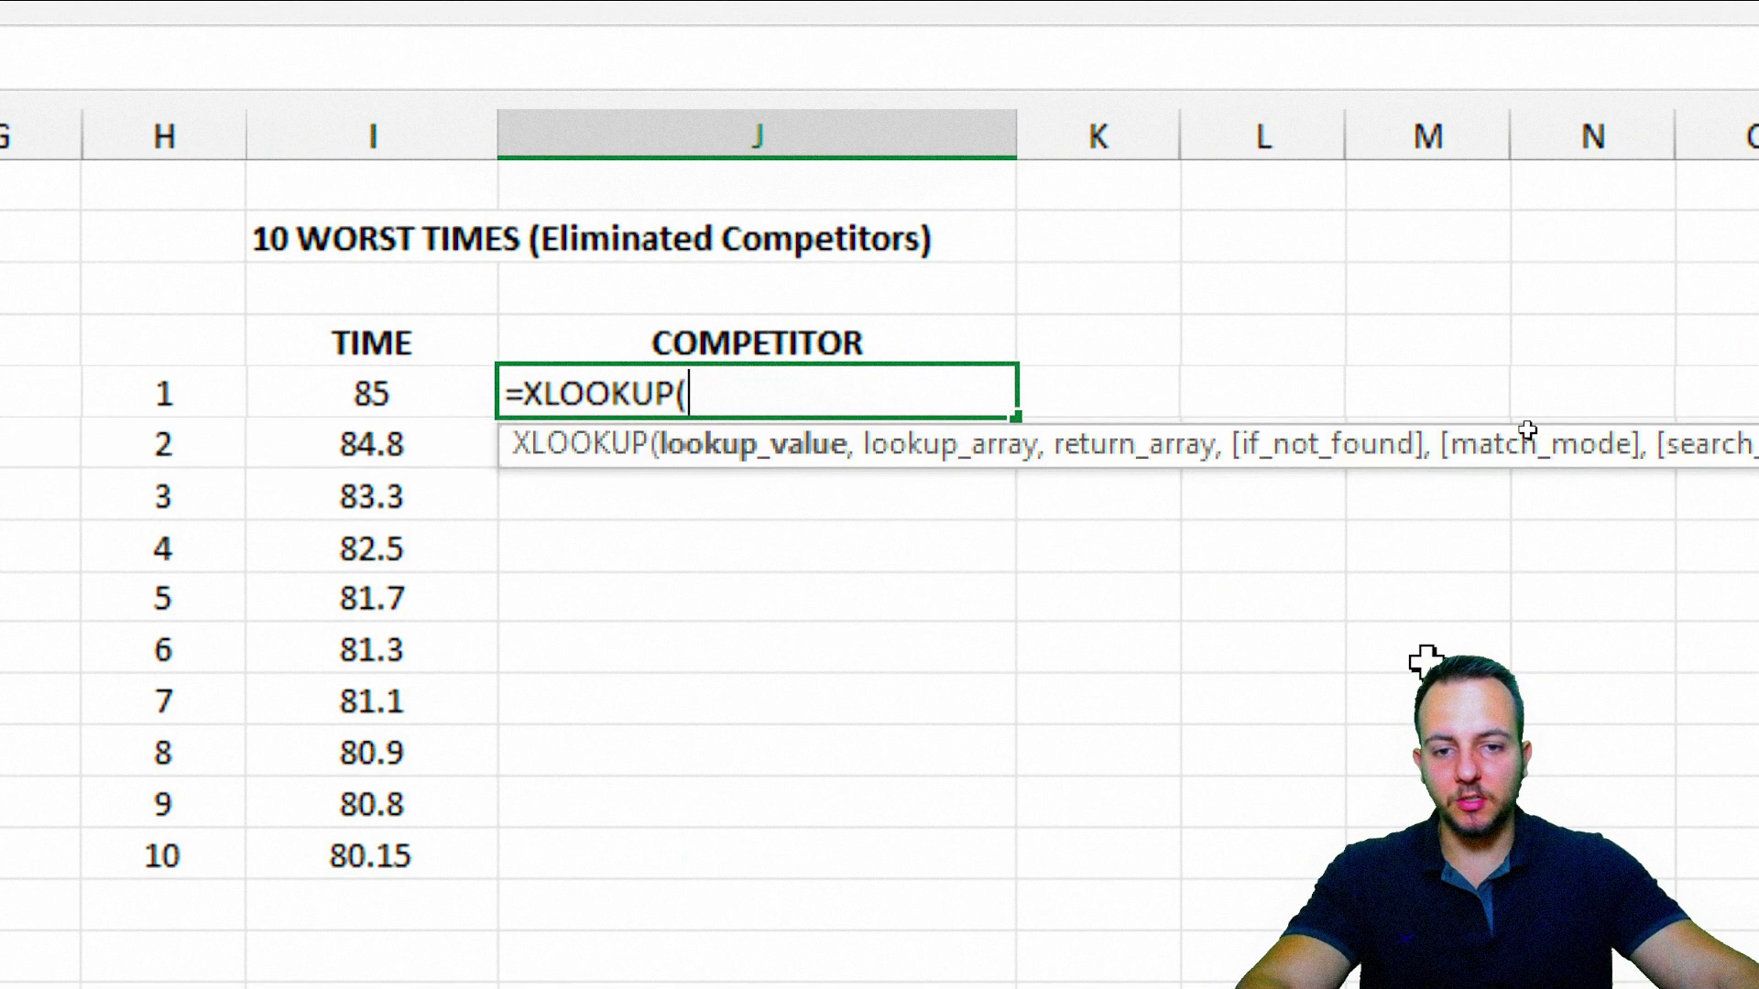
left_click(464, 441)
key("Up")
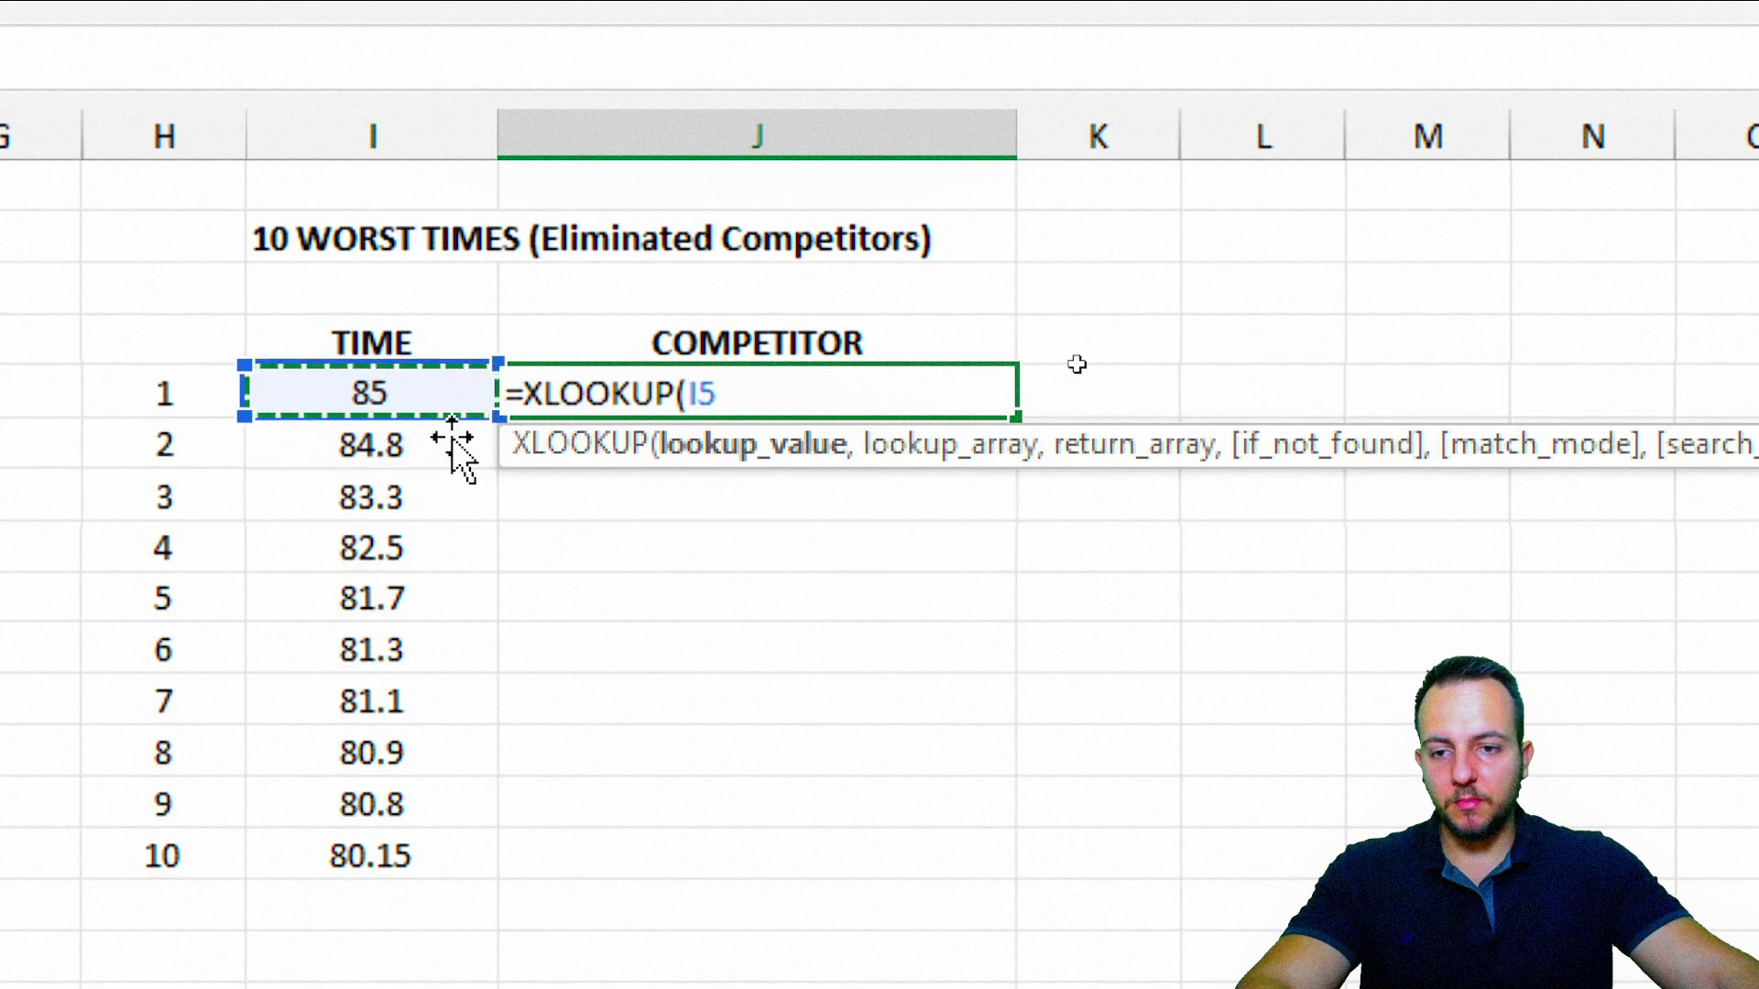
type(",")
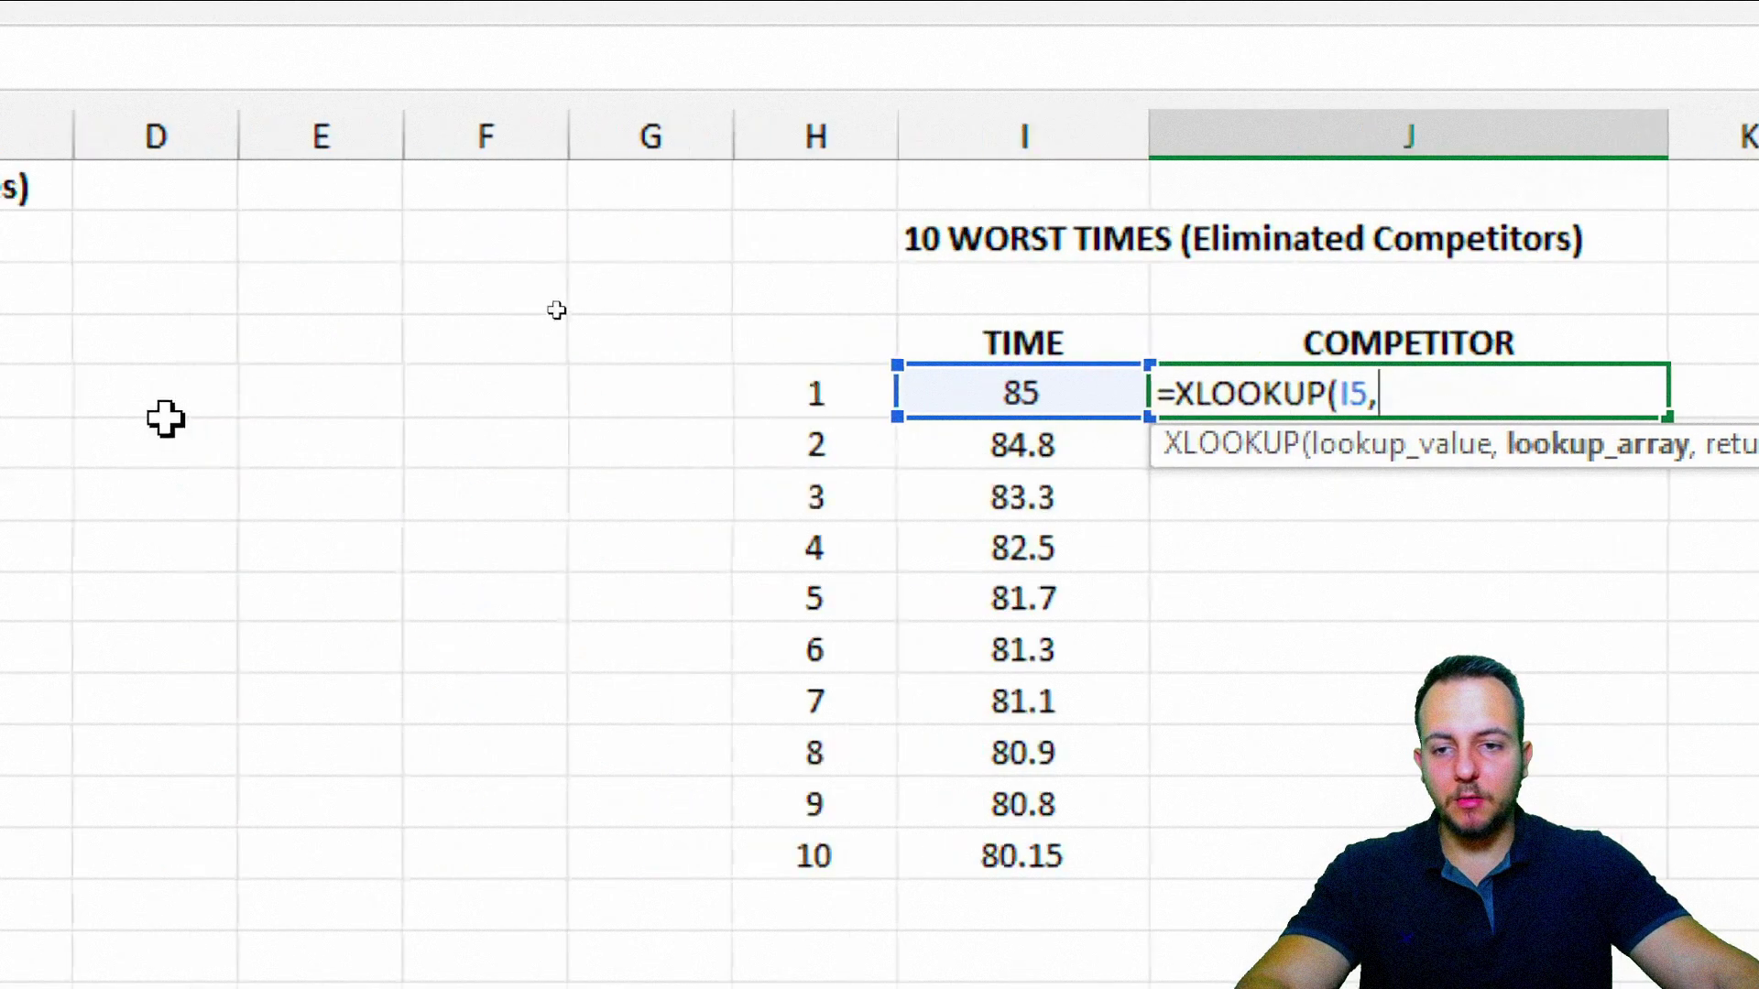
key("ctrl+Page_Up")
left_click(954, 122)
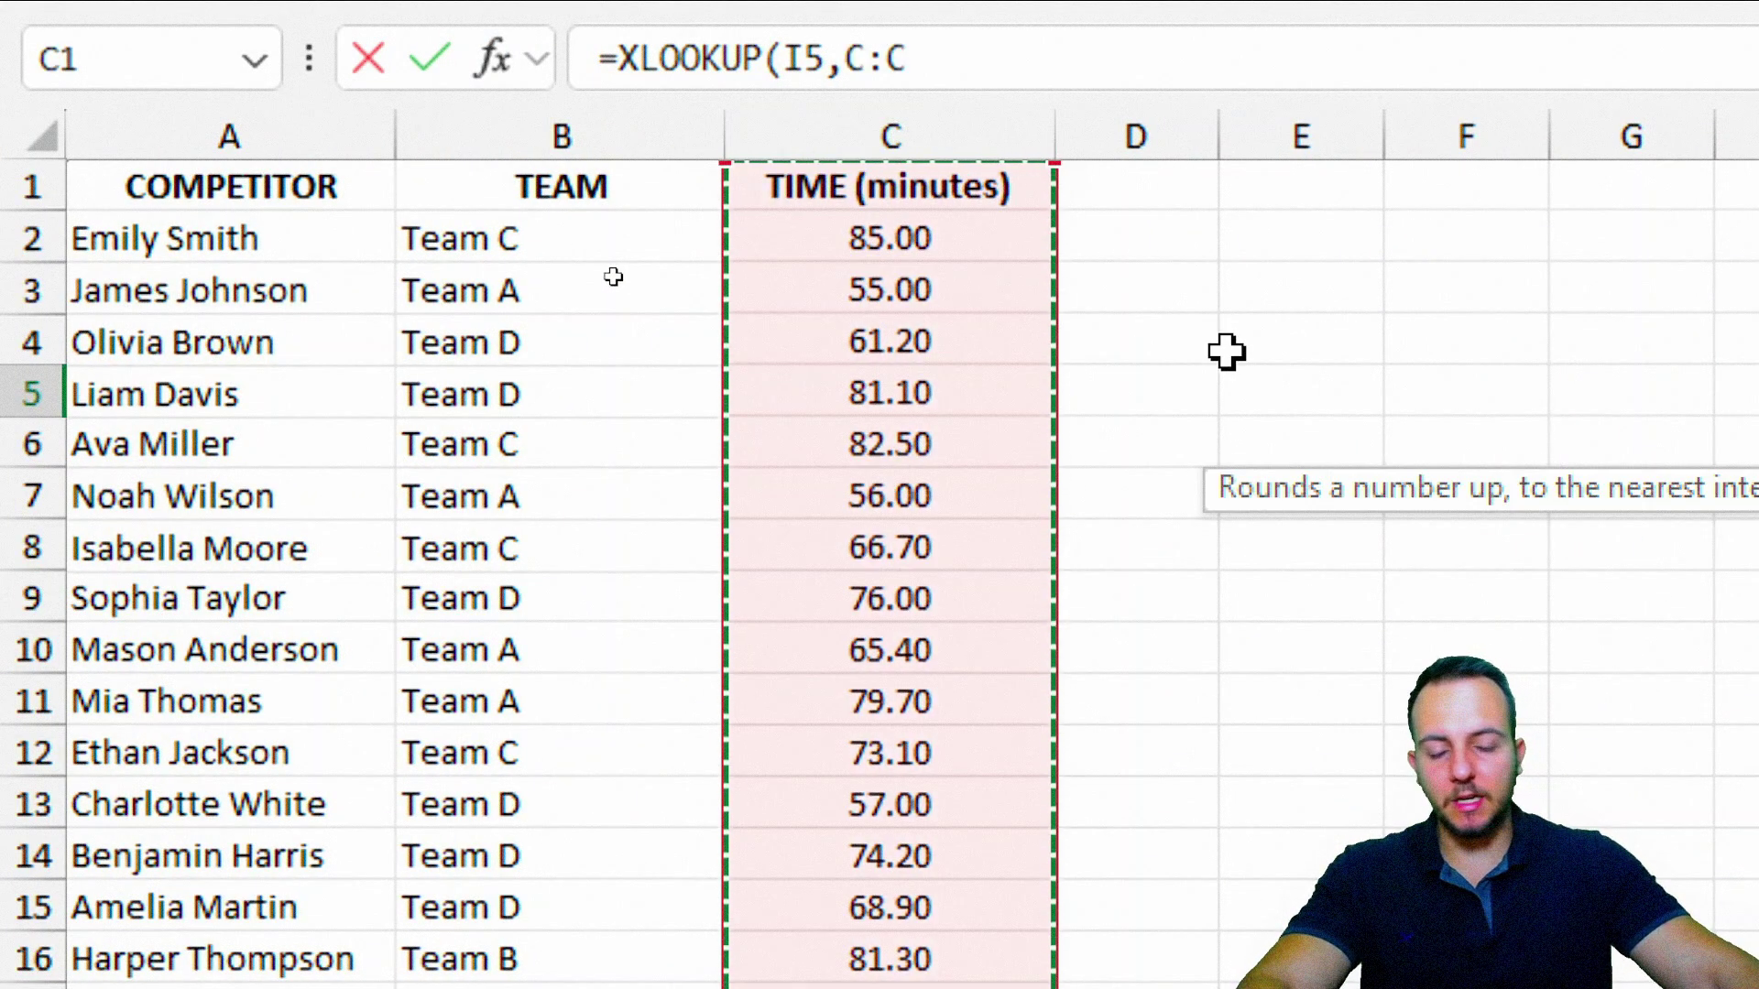
type(",")
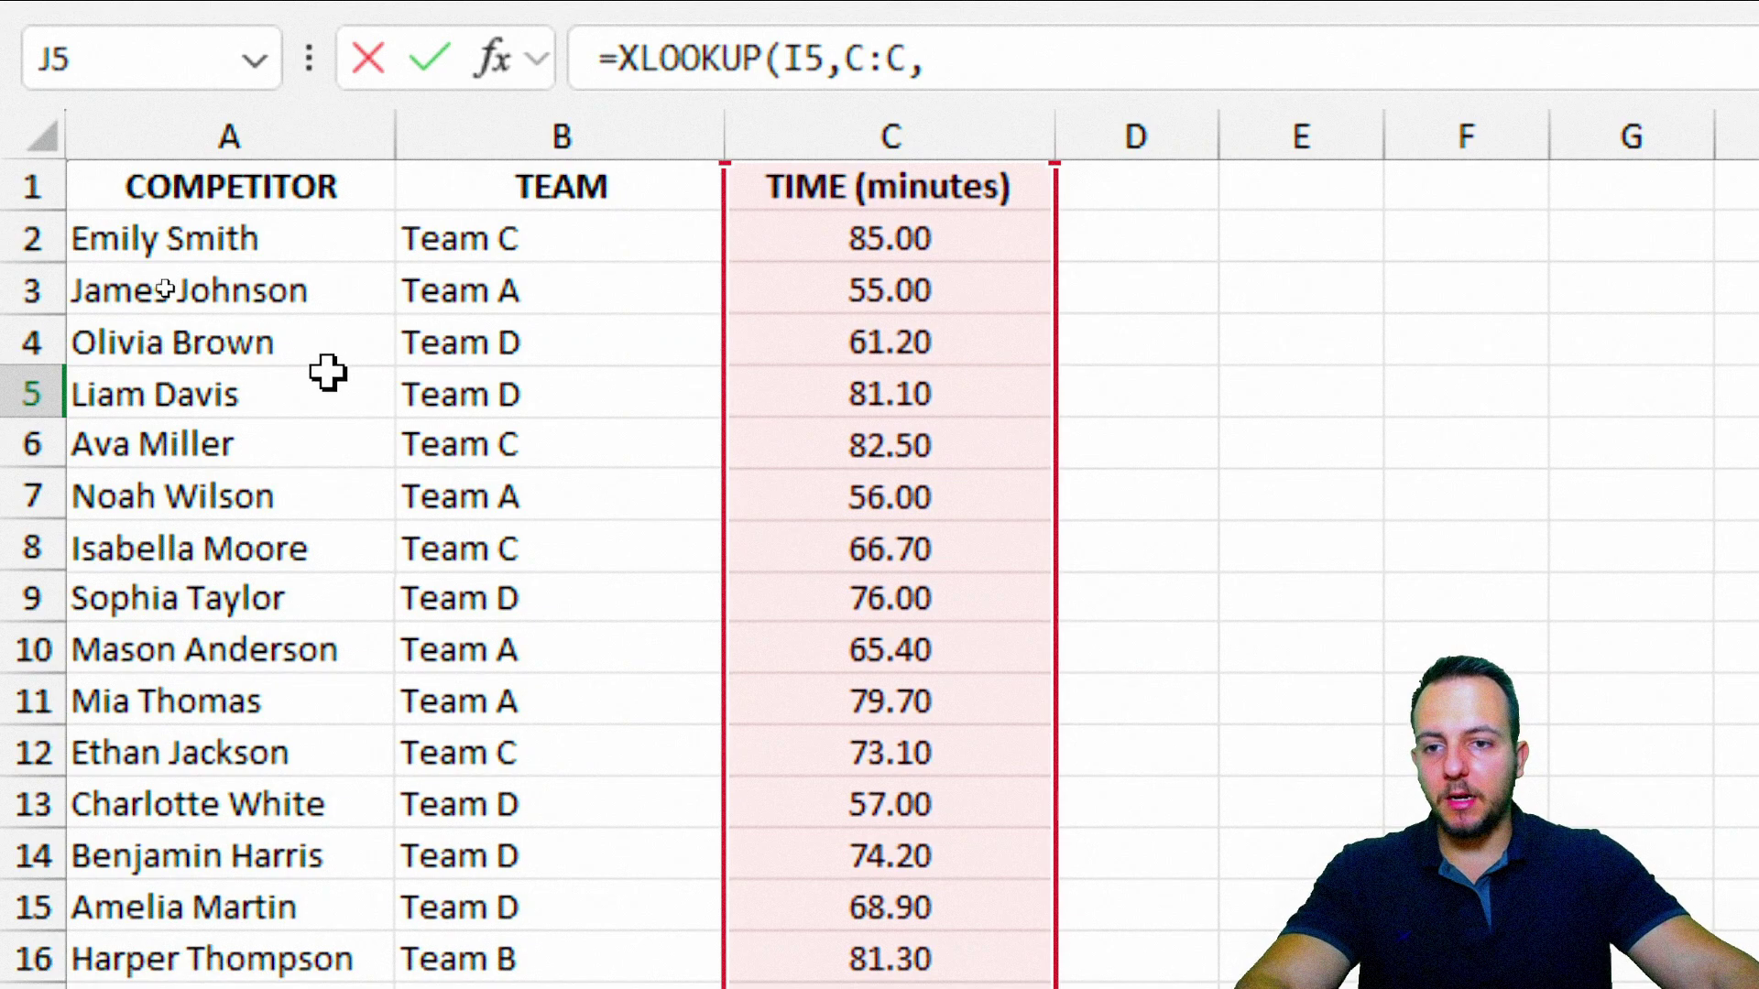
key("ctrl+Page_Down")
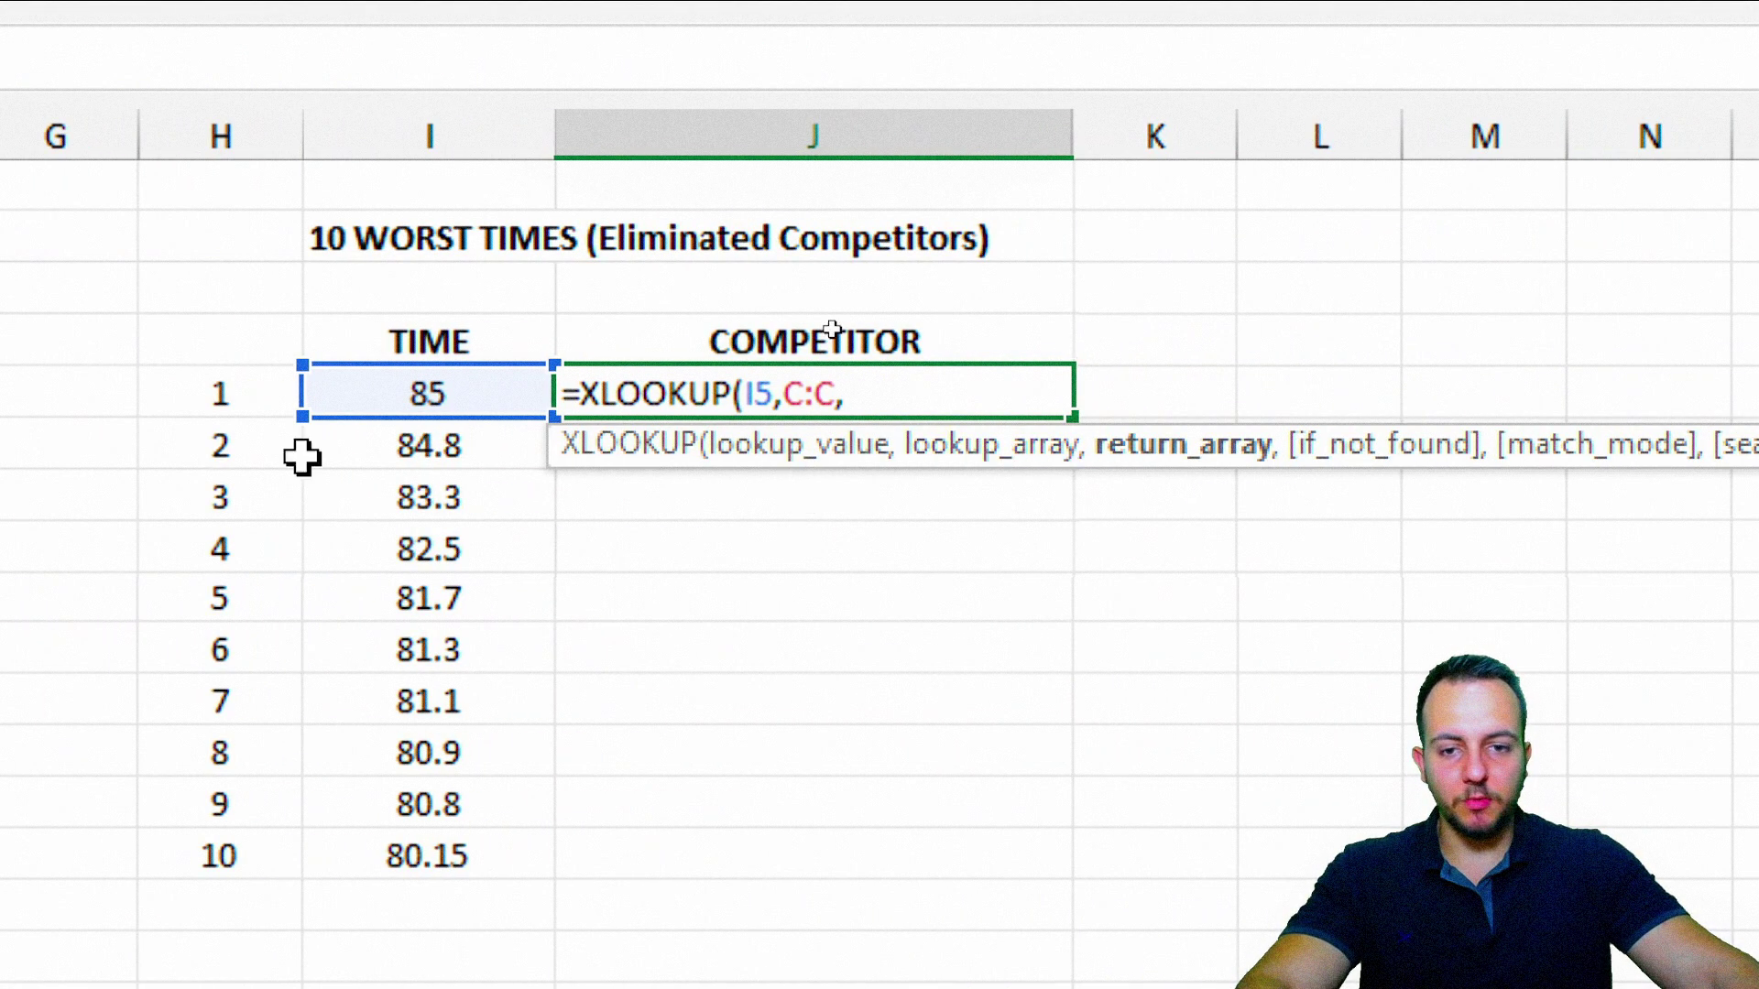
key("ctrl+Page_Up")
left_click(246, 128)
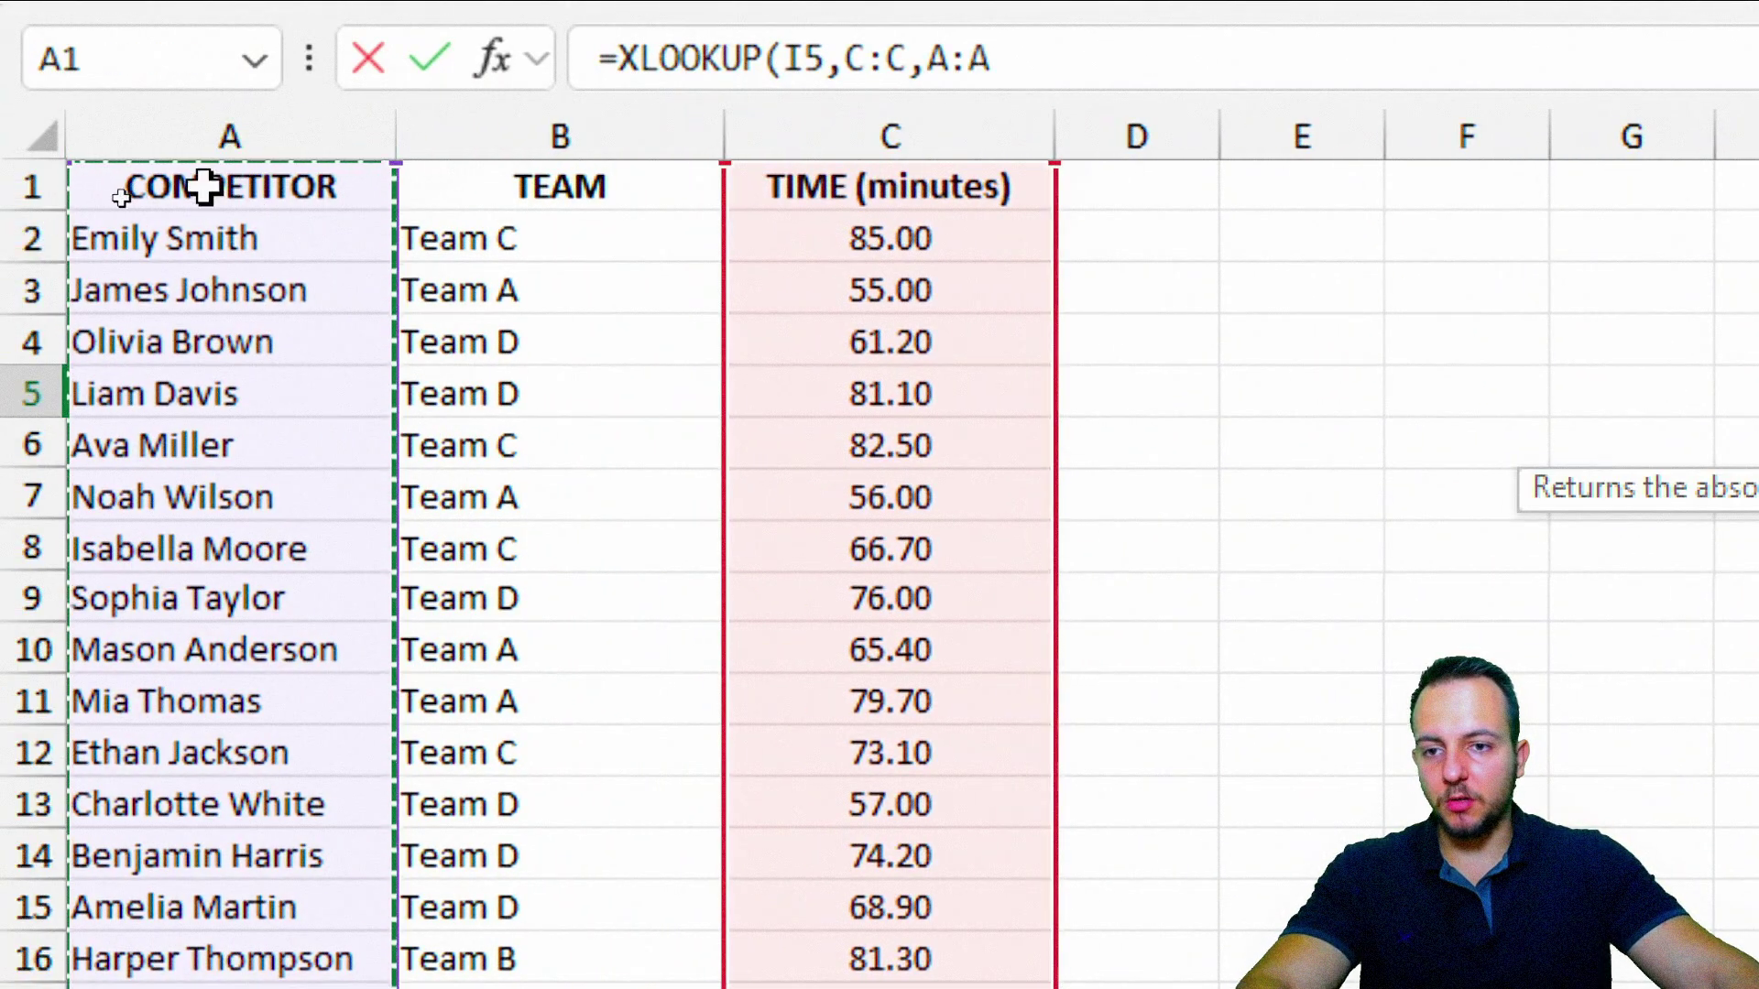
key("ctrl+Page_Down")
type(")")
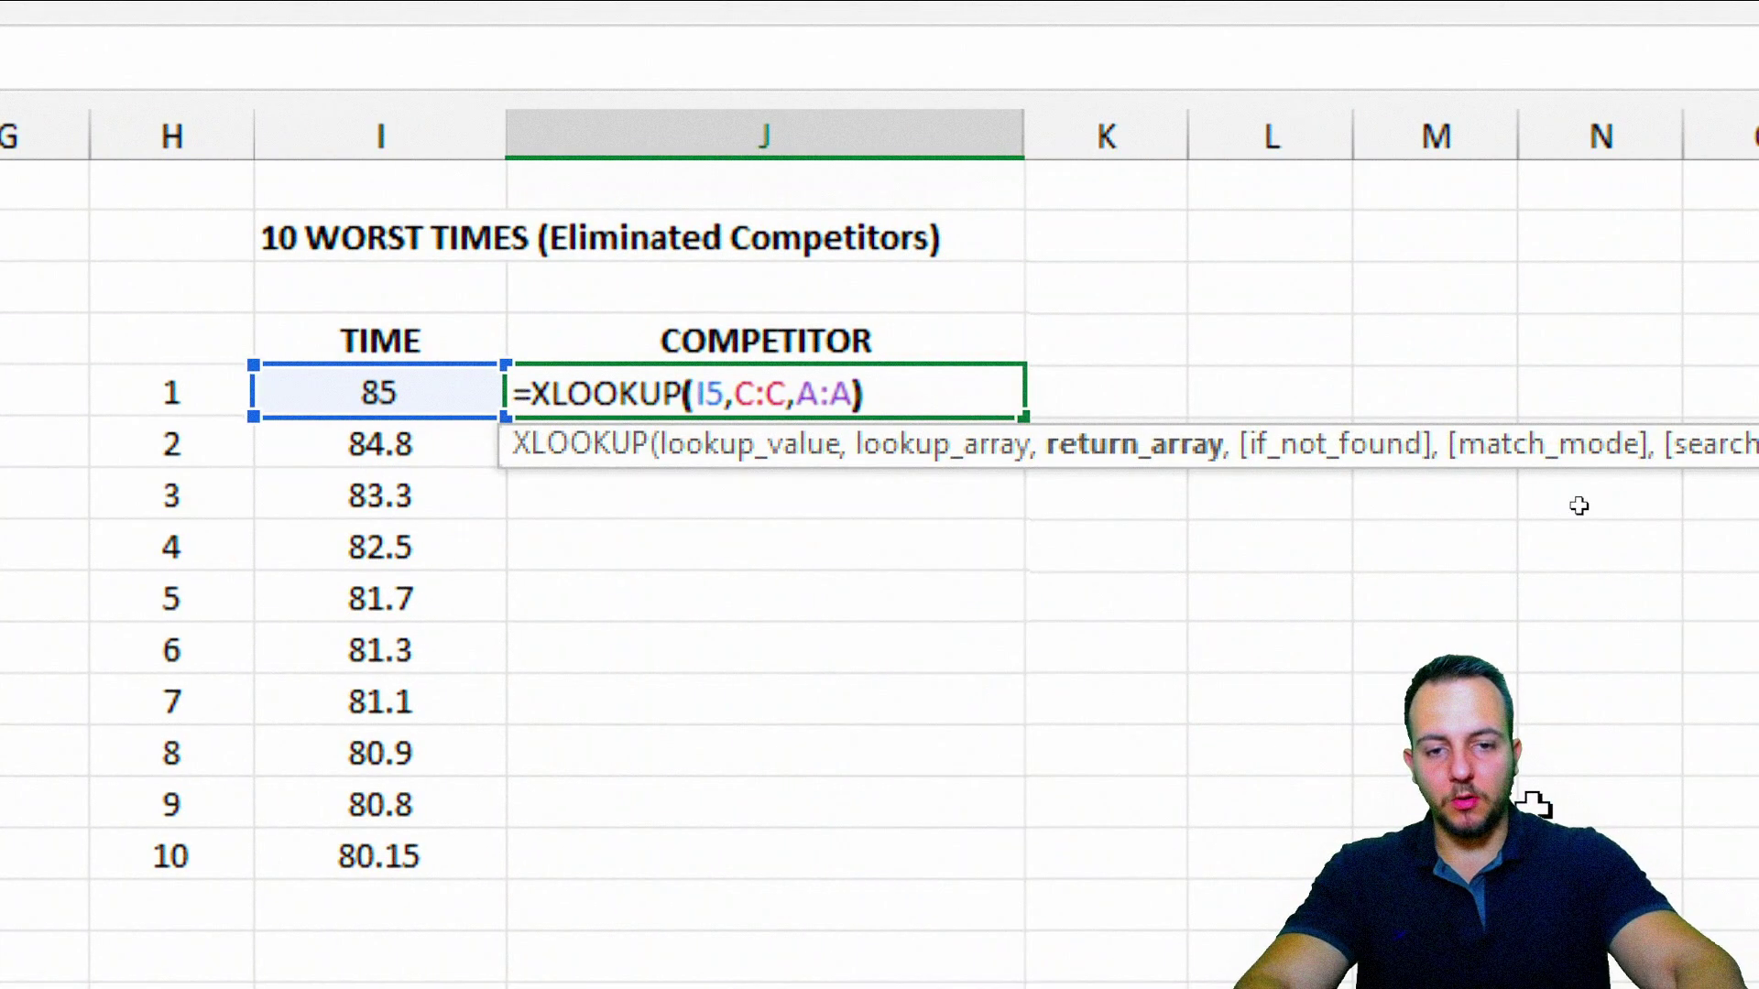
key("Return")
Fill the XLOOKUP formula from J5 down to J14
left_click(856, 392)
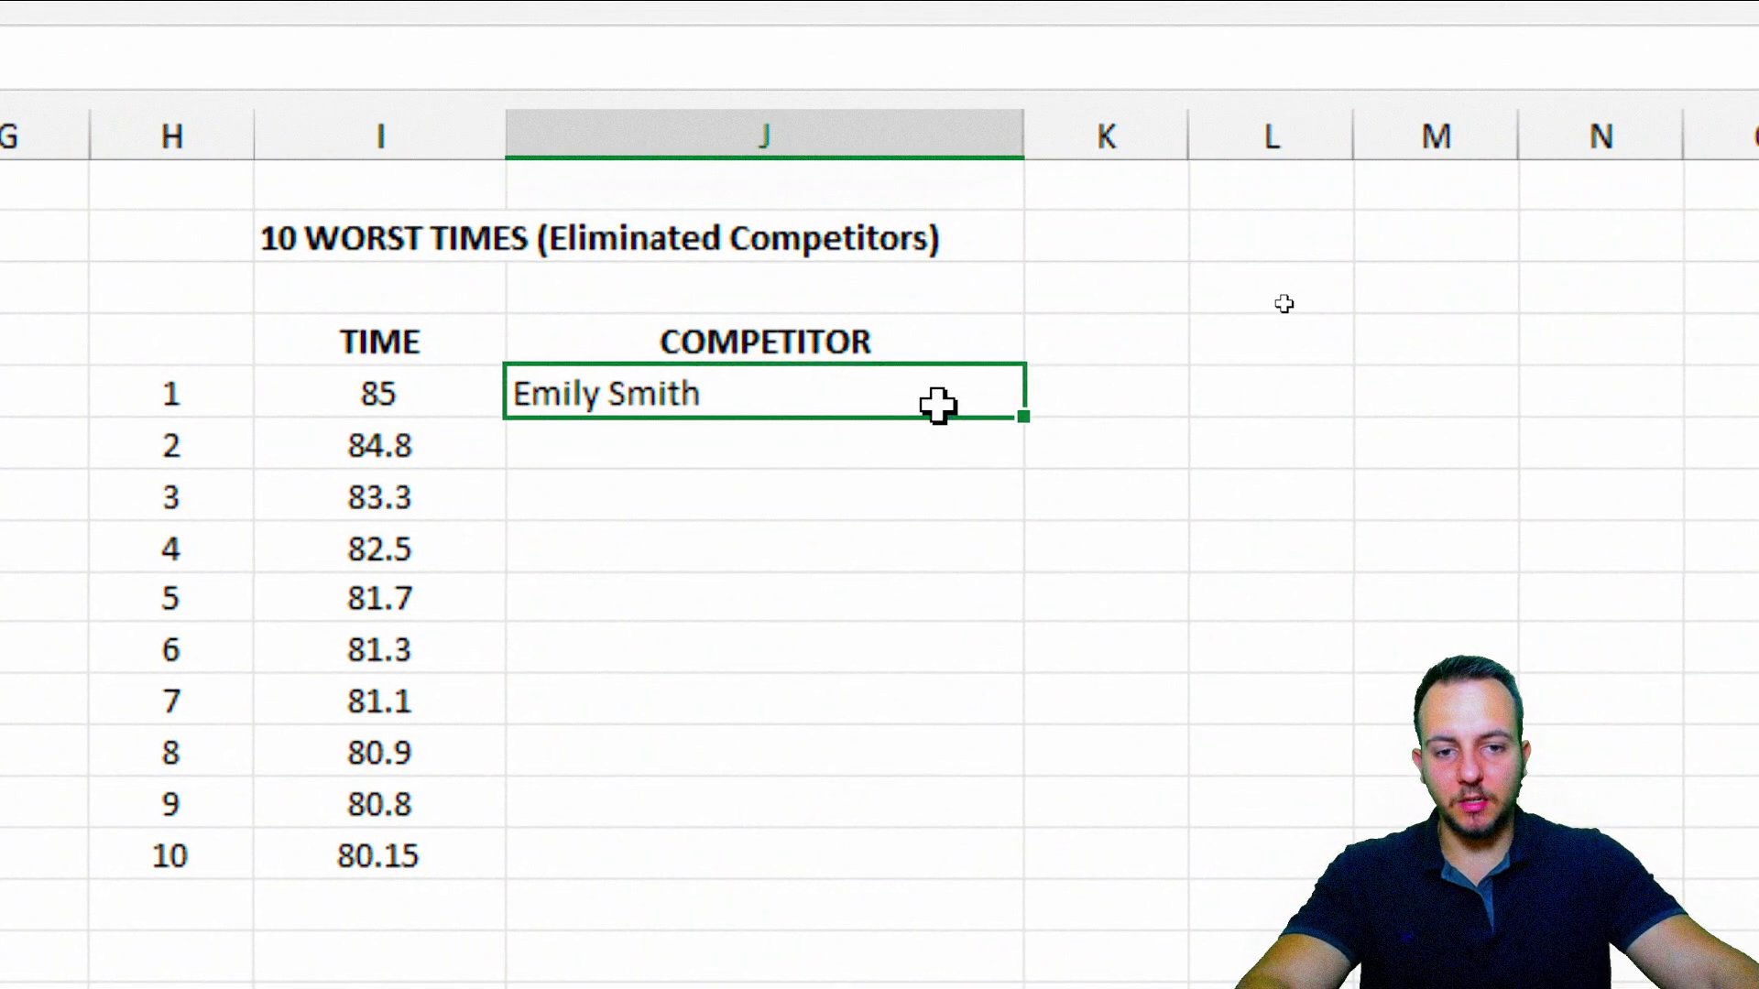
left_click_drag(1030, 417, 931, 848)
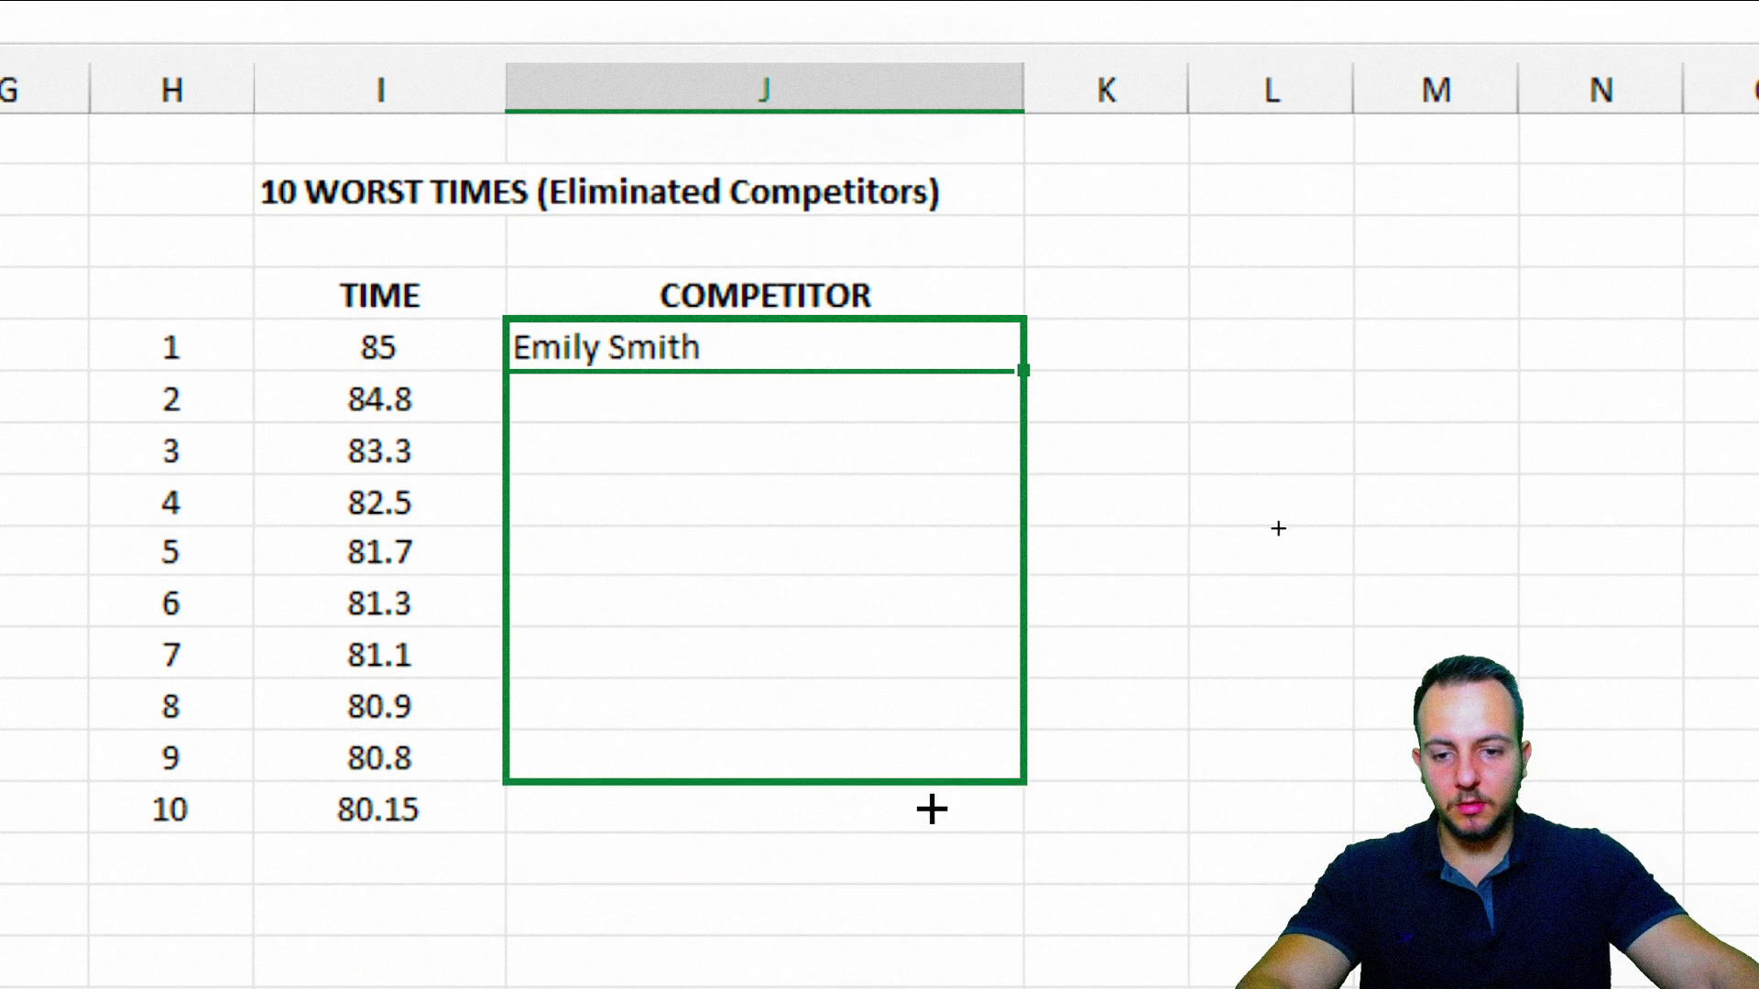
left_click(380, 295)
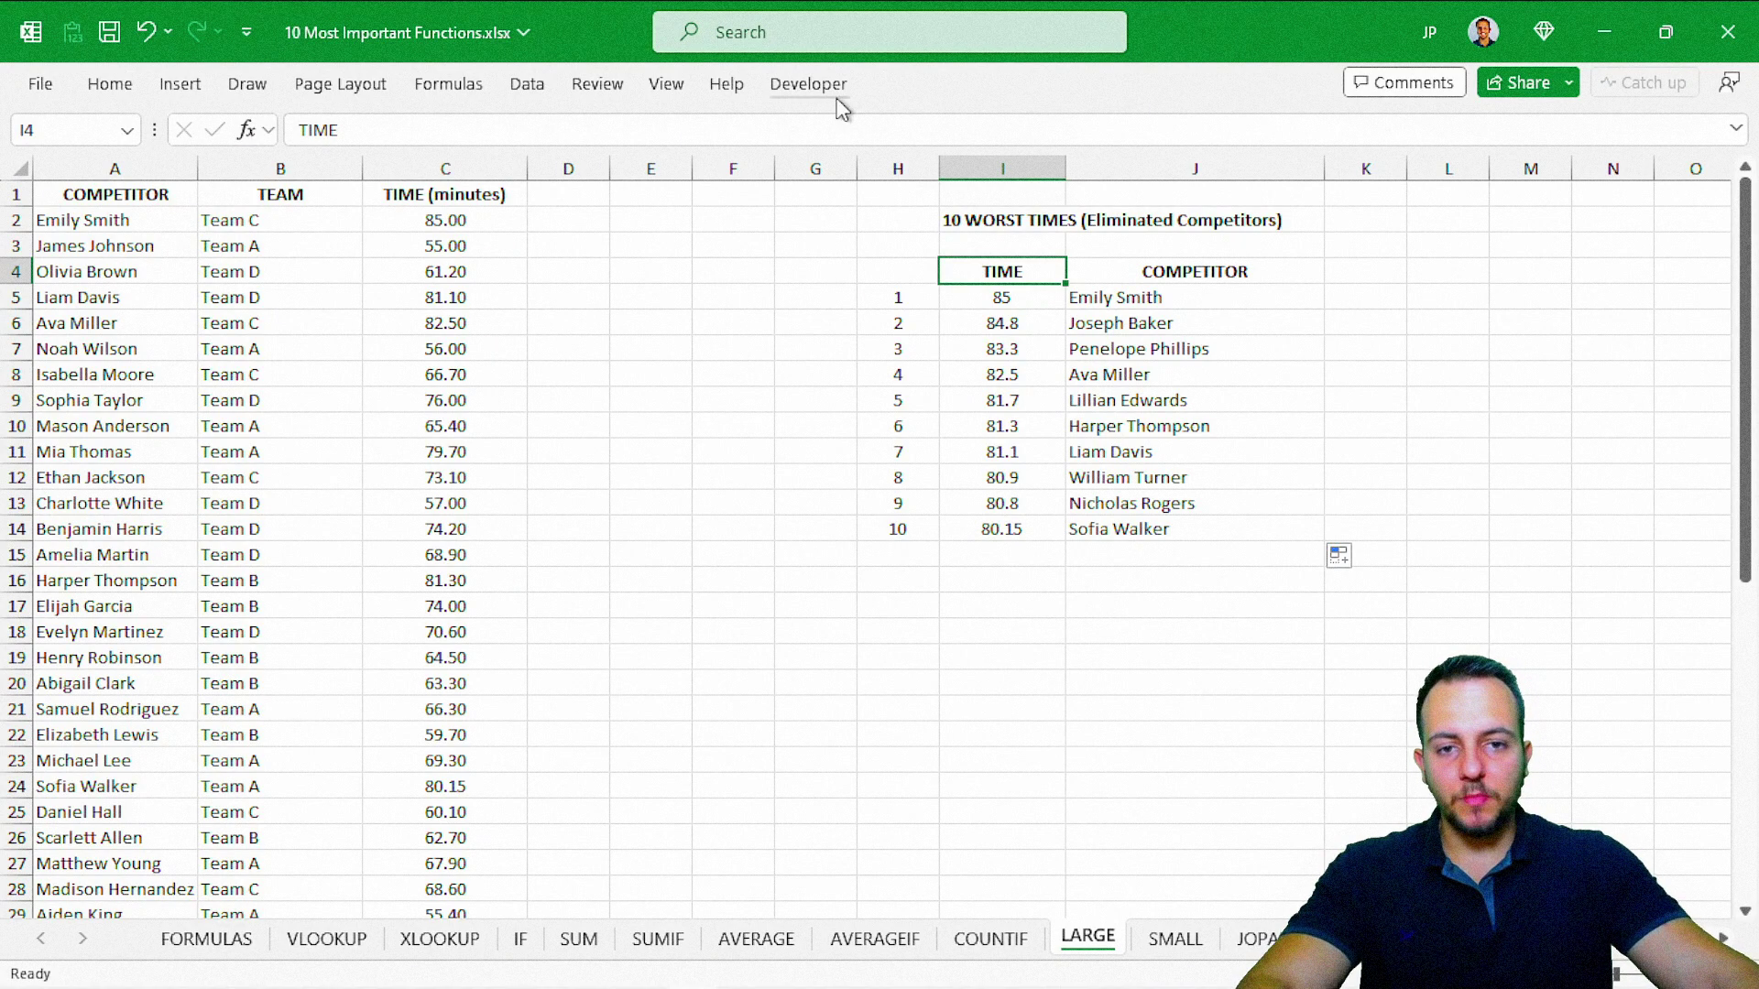
left_click(906, 166)
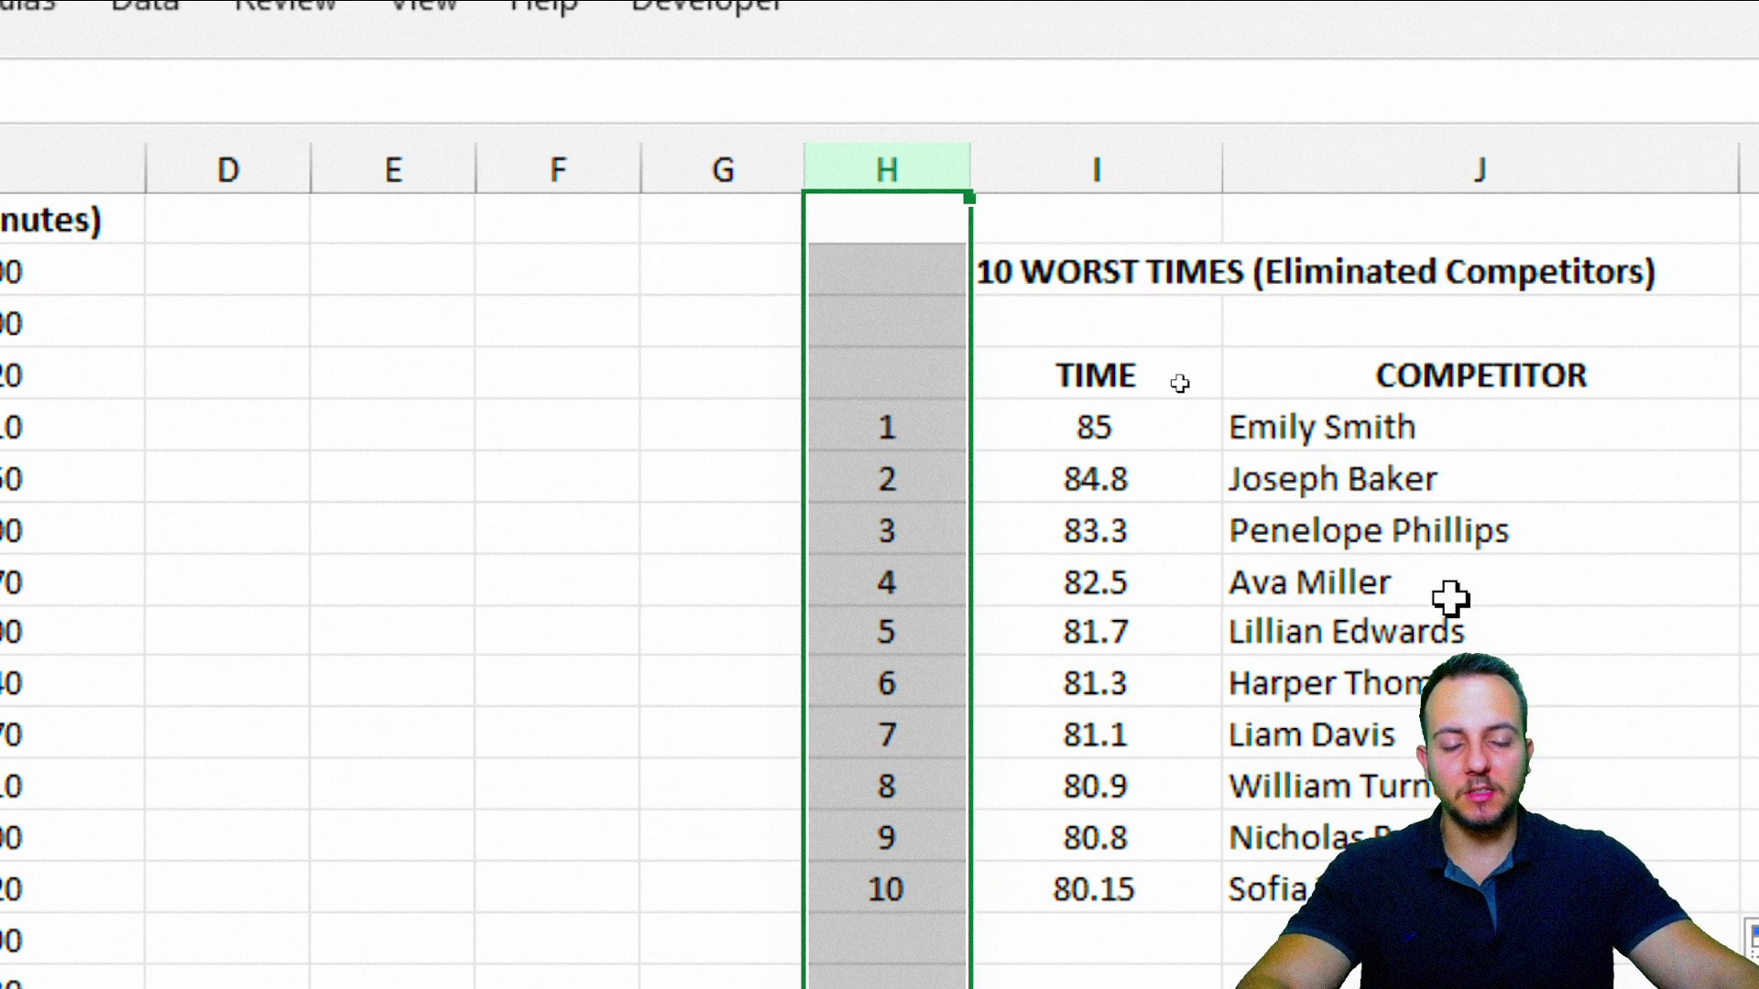
left_click(1033, 172)
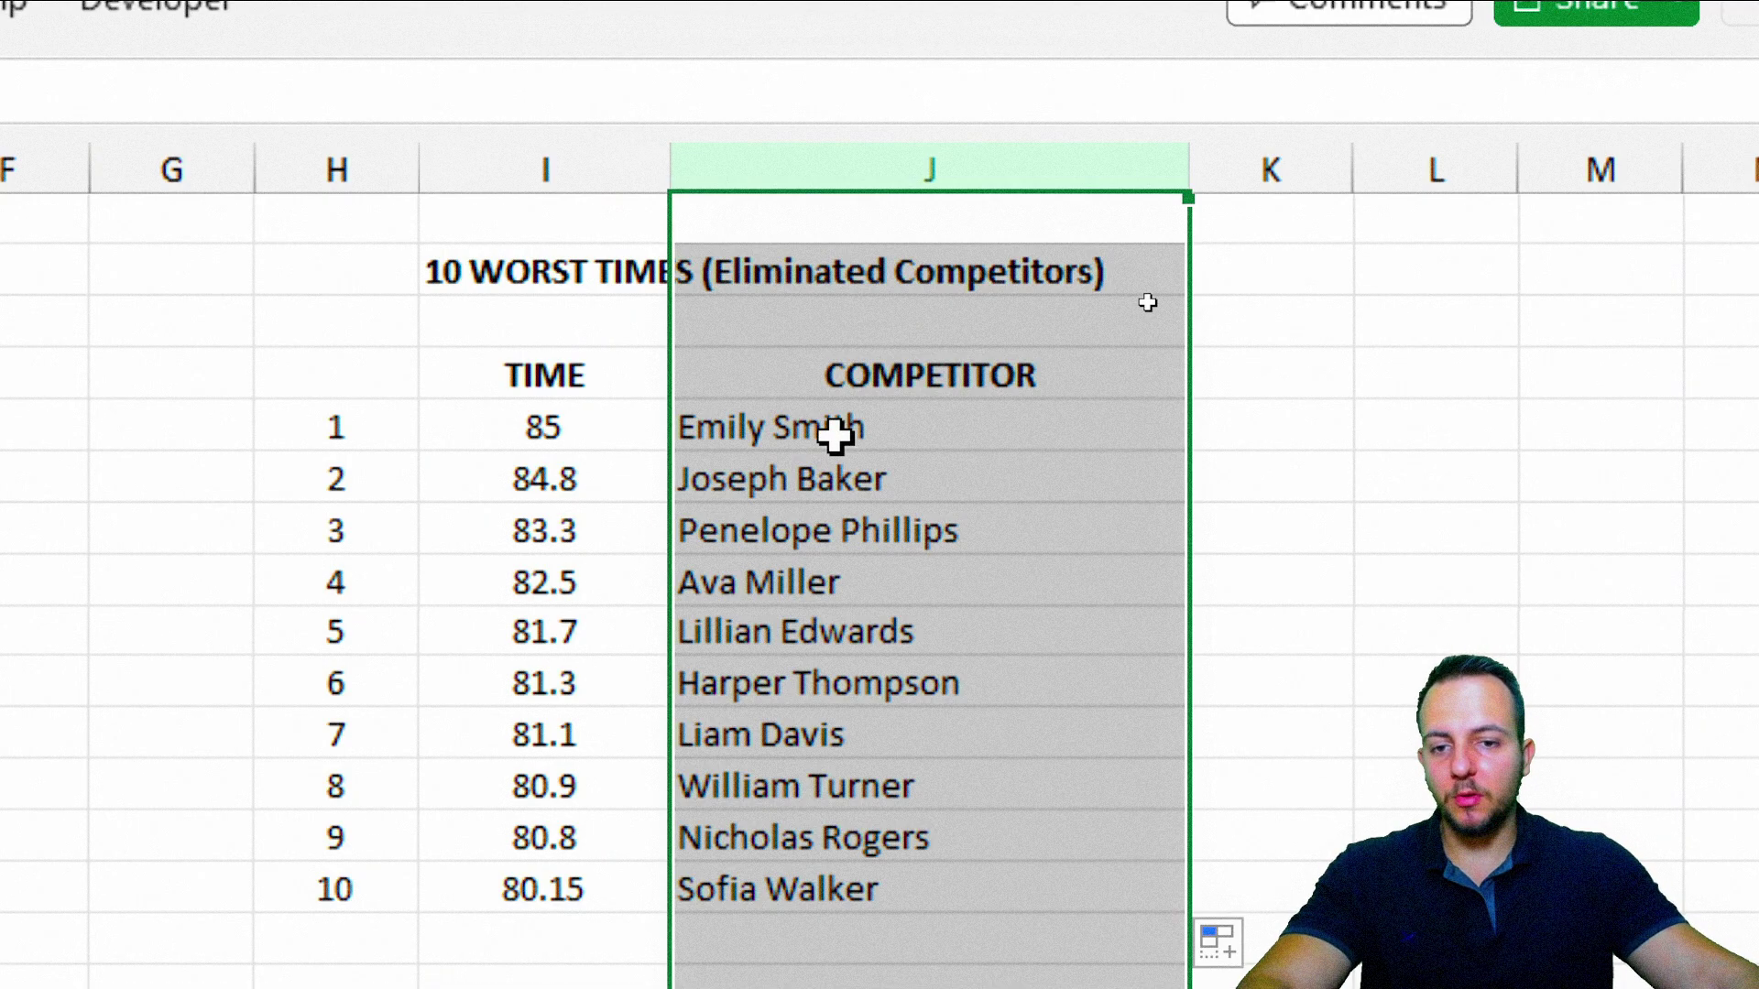
left_click(561, 377)
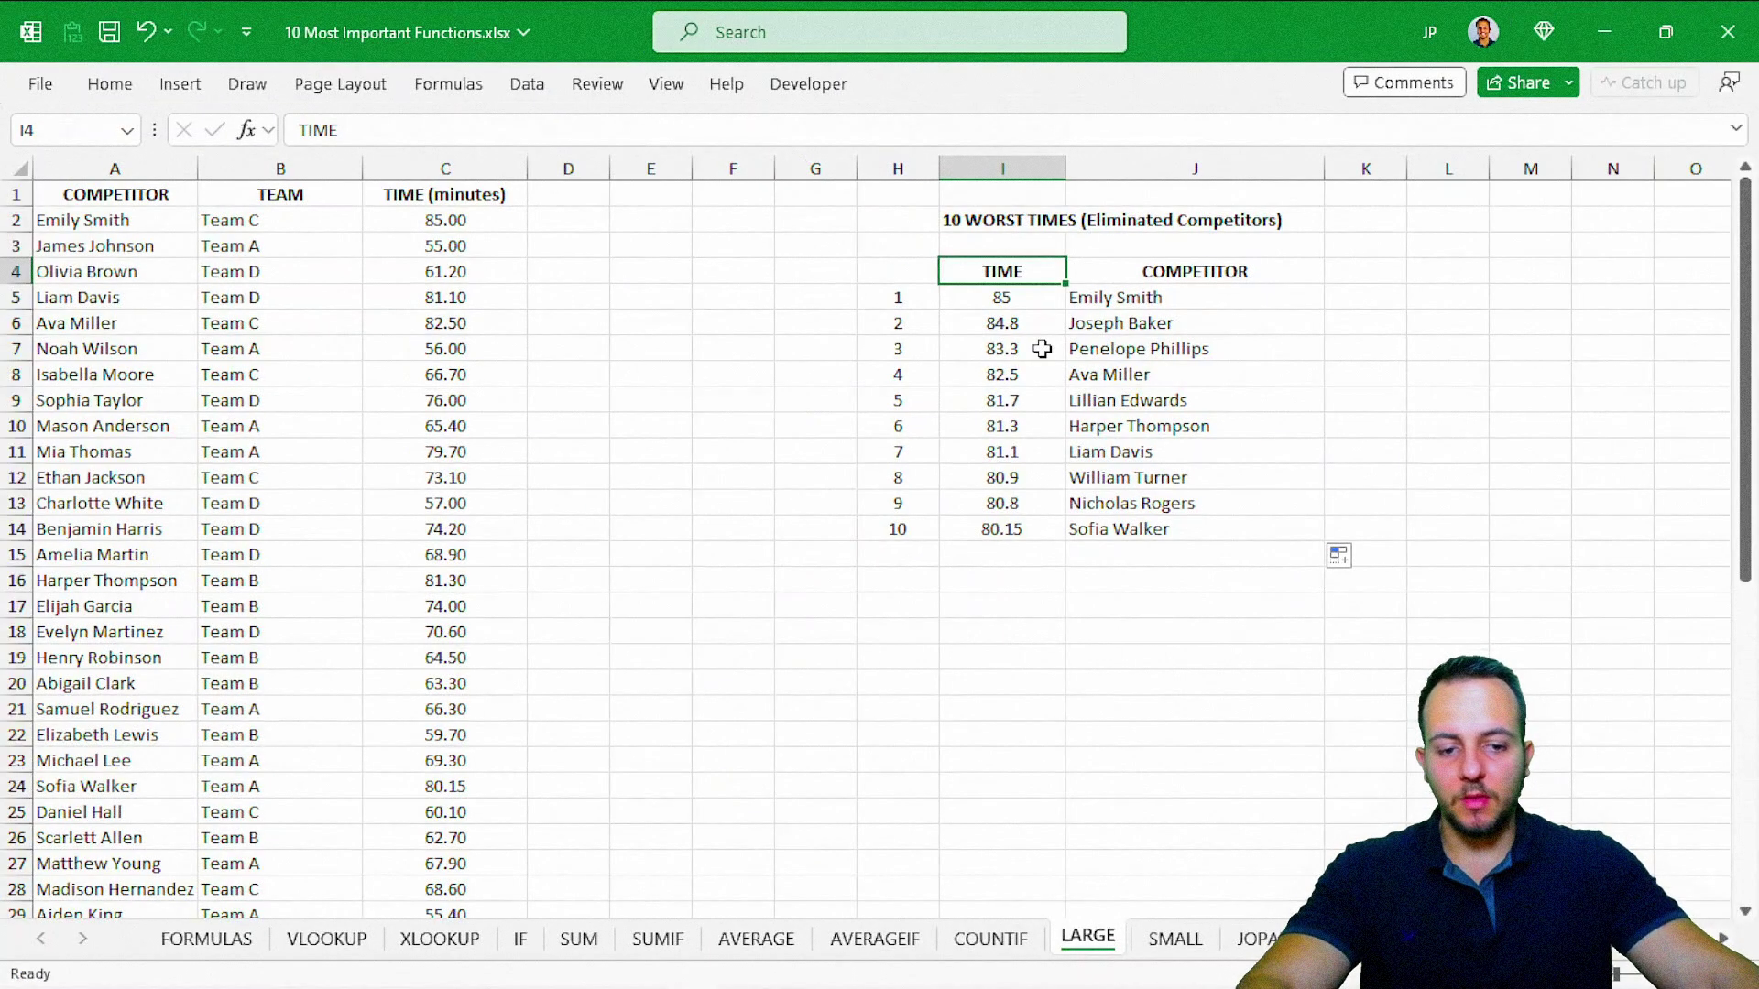
left_click(182, 189)
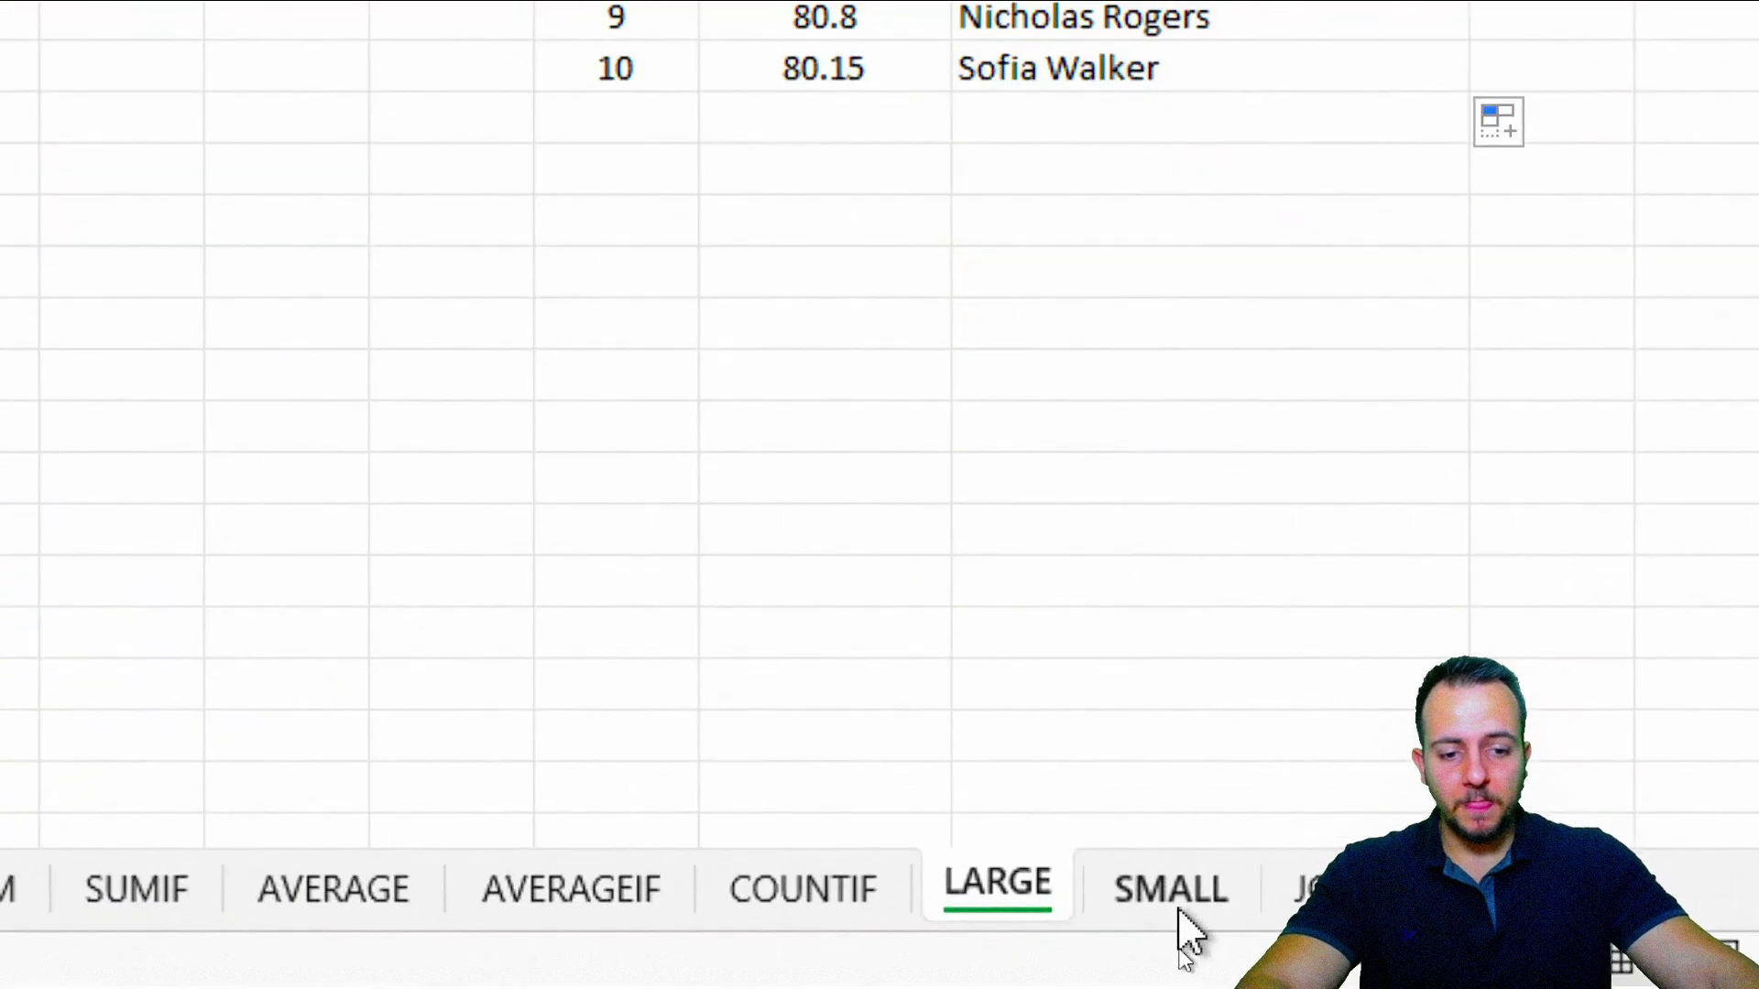
Open the SMALL sheet and scroll through its competitor times beside the empty TOP 10 BEST TIMES table
left_click(1188, 936)
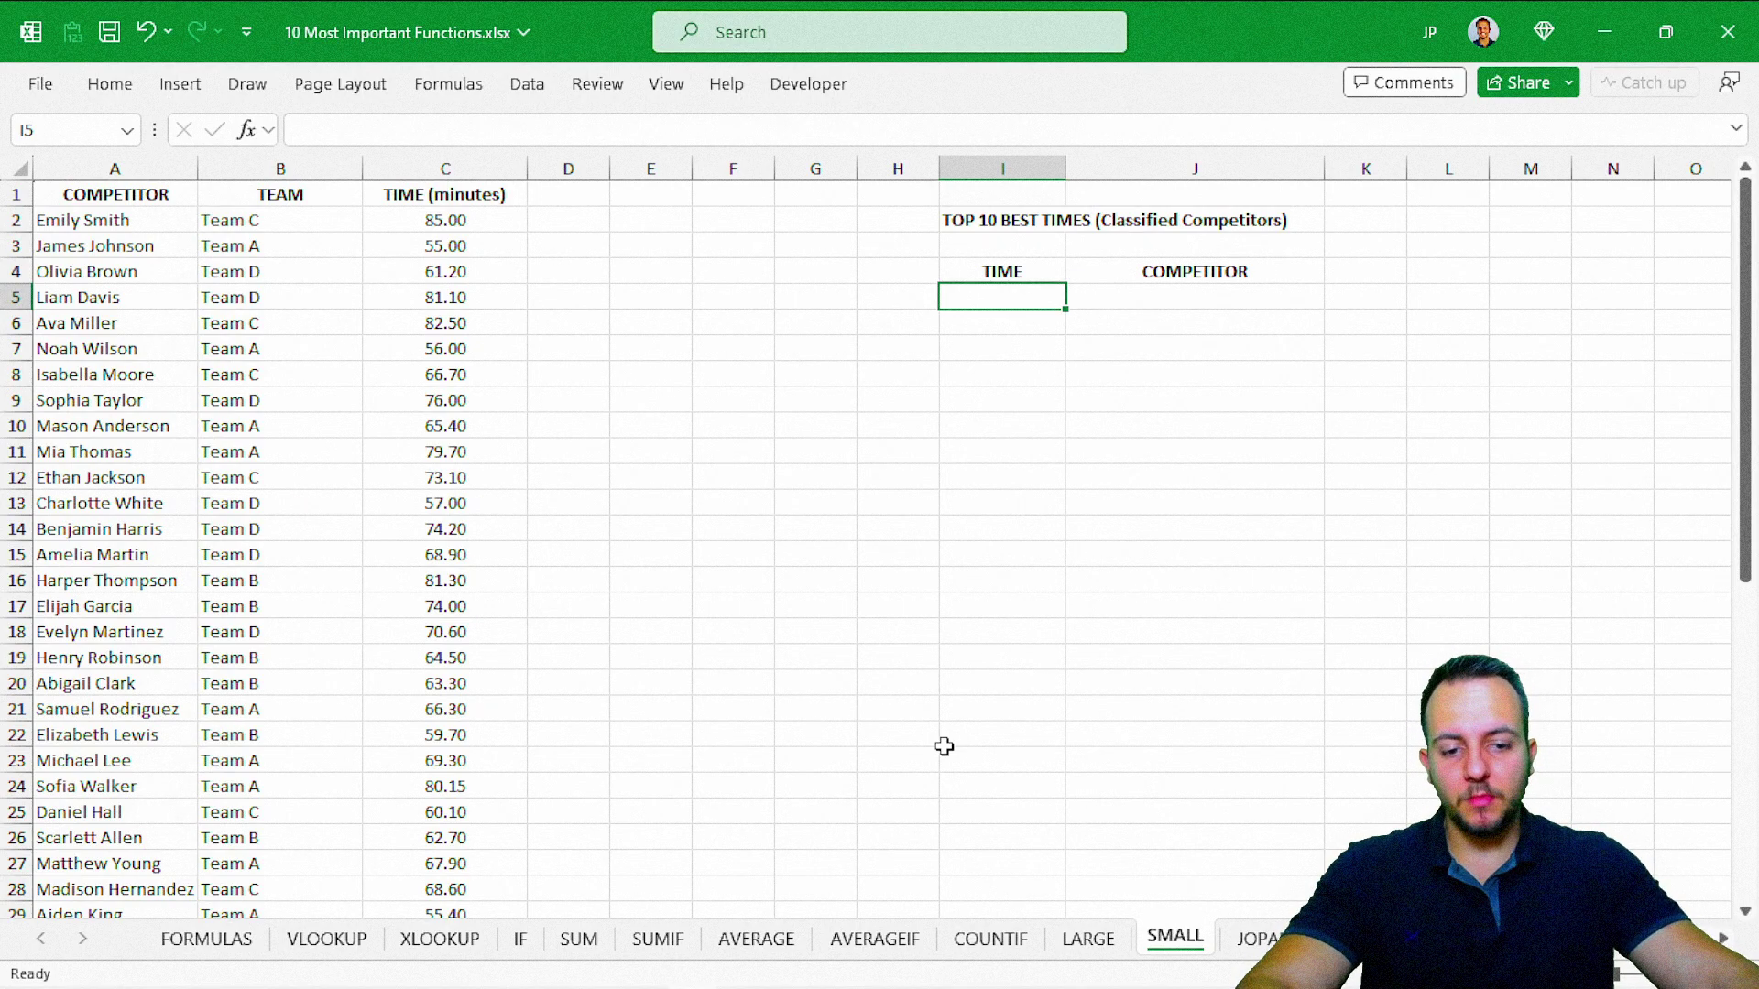
left_click(1090, 936)
left_click(1173, 939)
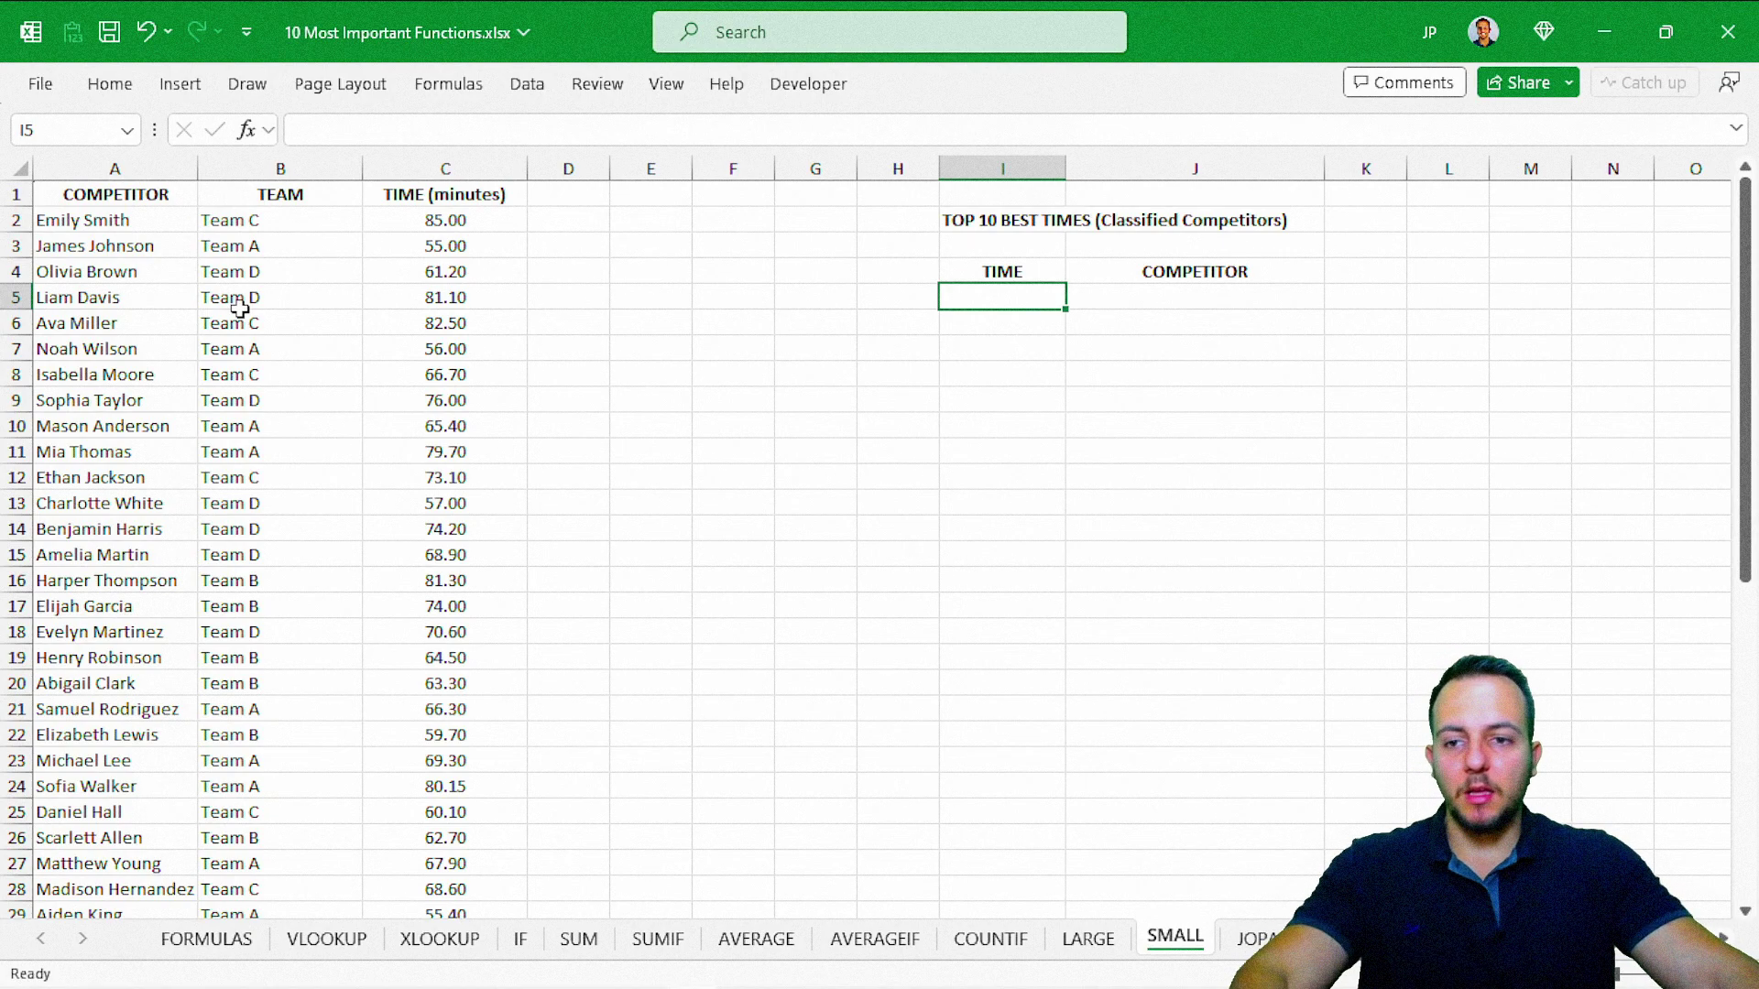
scroll(243, 302, "down", 6)
scroll(303, 431, "down", 4)
scroll(327, 479, "up", 4)
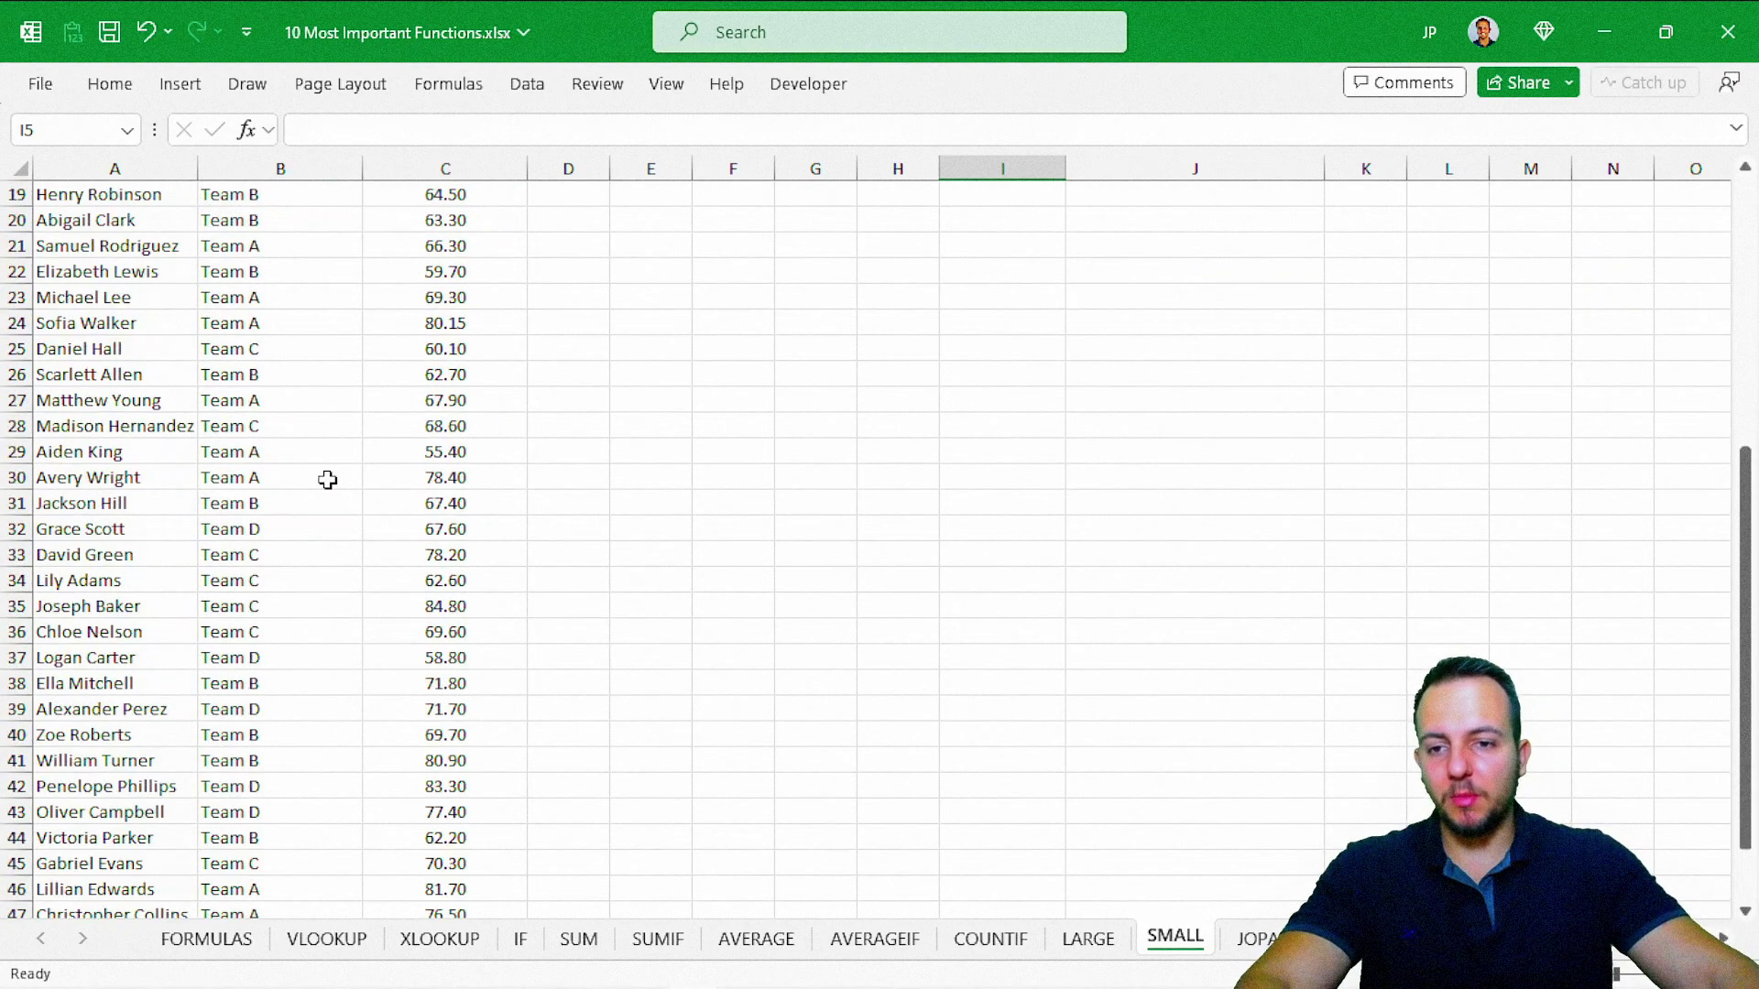
scroll(327, 479, "up", 6)
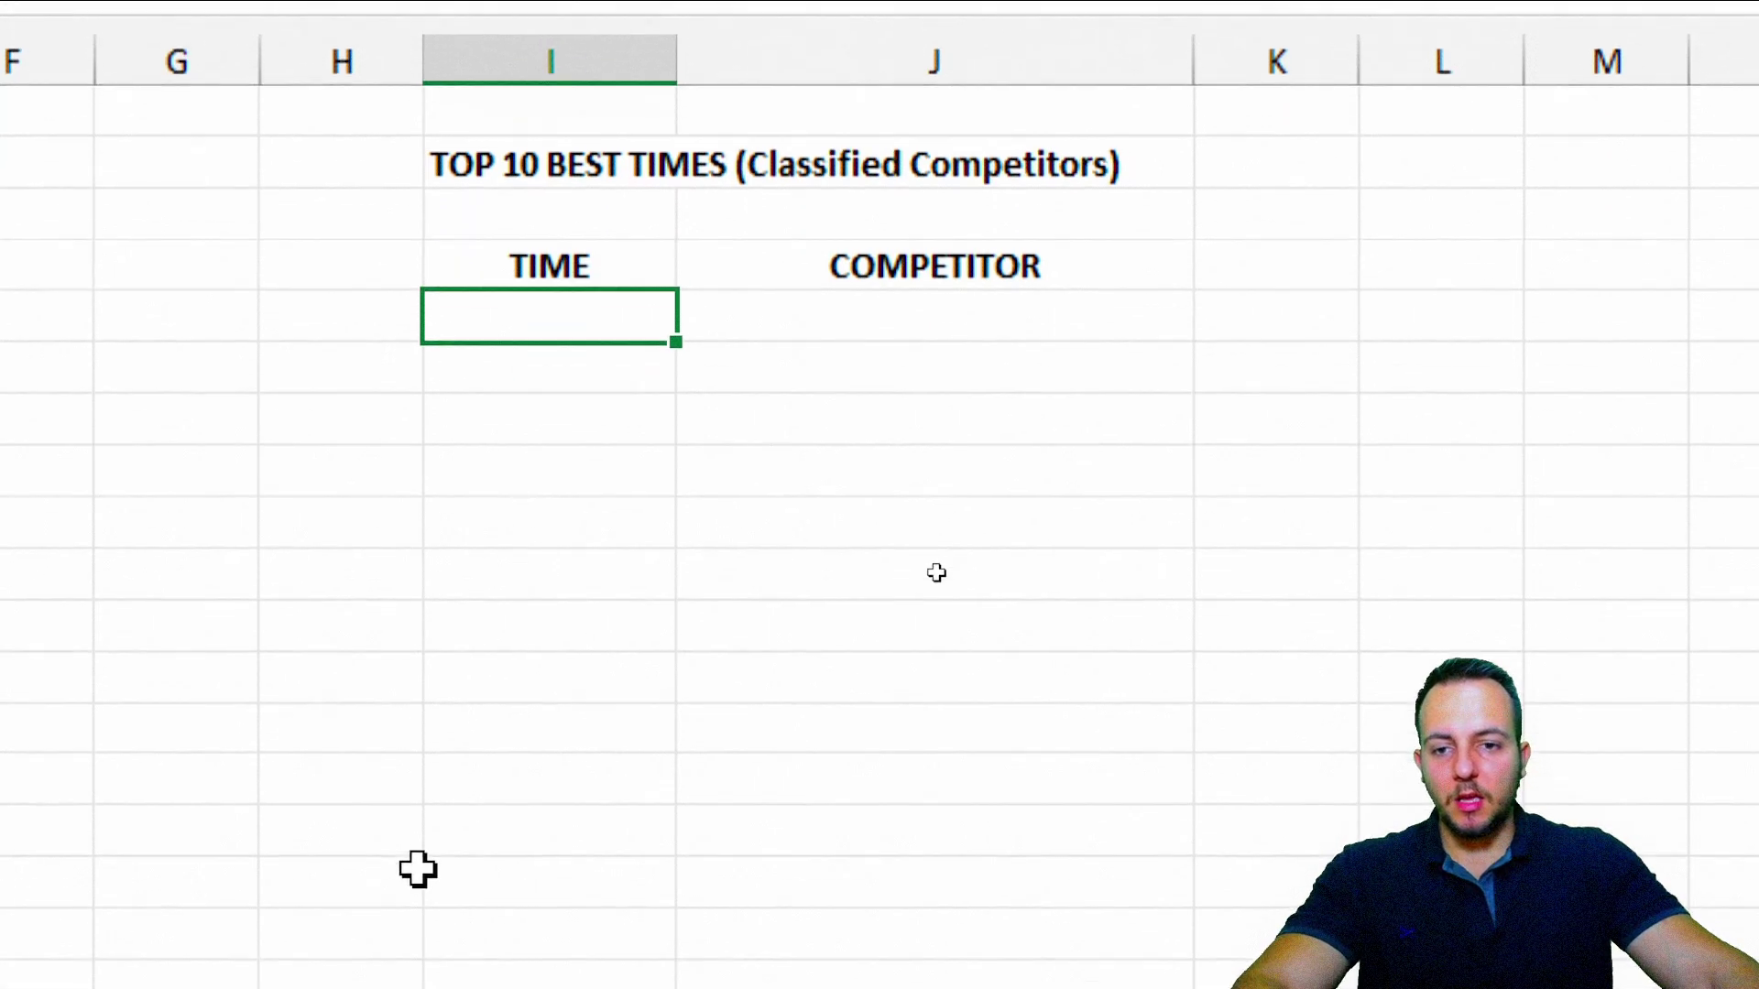
Number the ranks 1 to 10 in H5:H14 by entering 1, 2, 3 and extending the series
left_click(400, 323)
type("1")
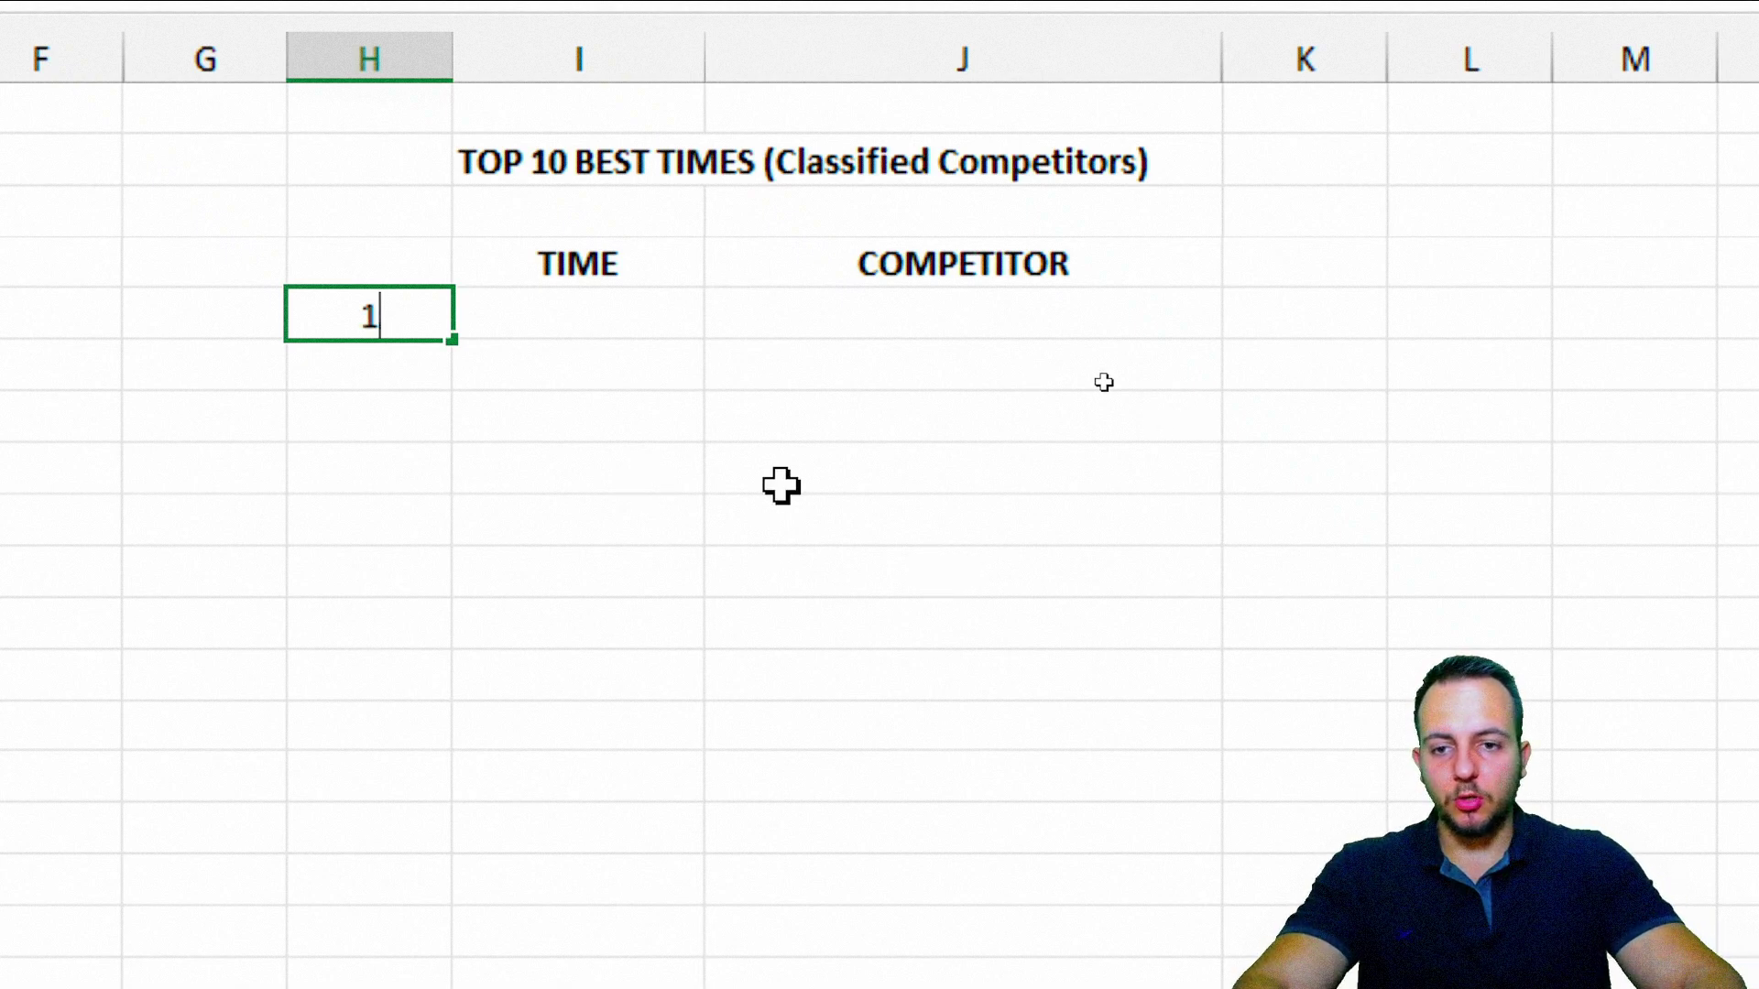
key("Return")
type("2")
key("Return")
type("3")
key("Return")
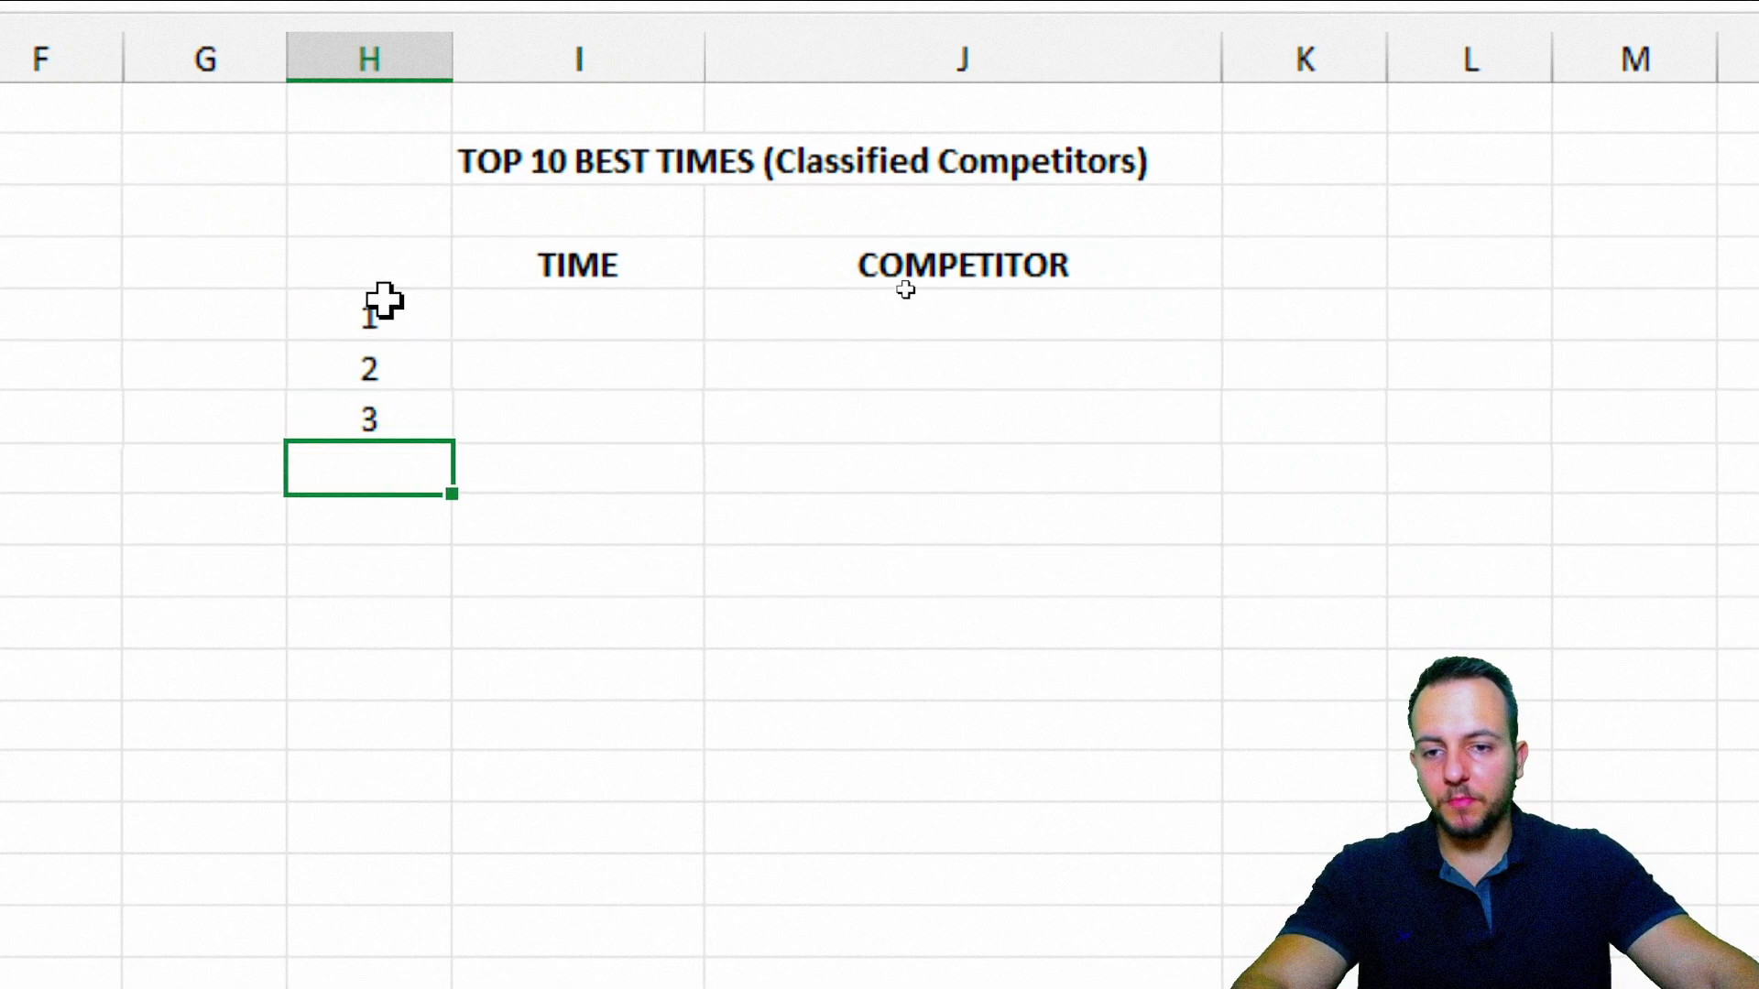
left_click_drag(383, 300, 404, 830)
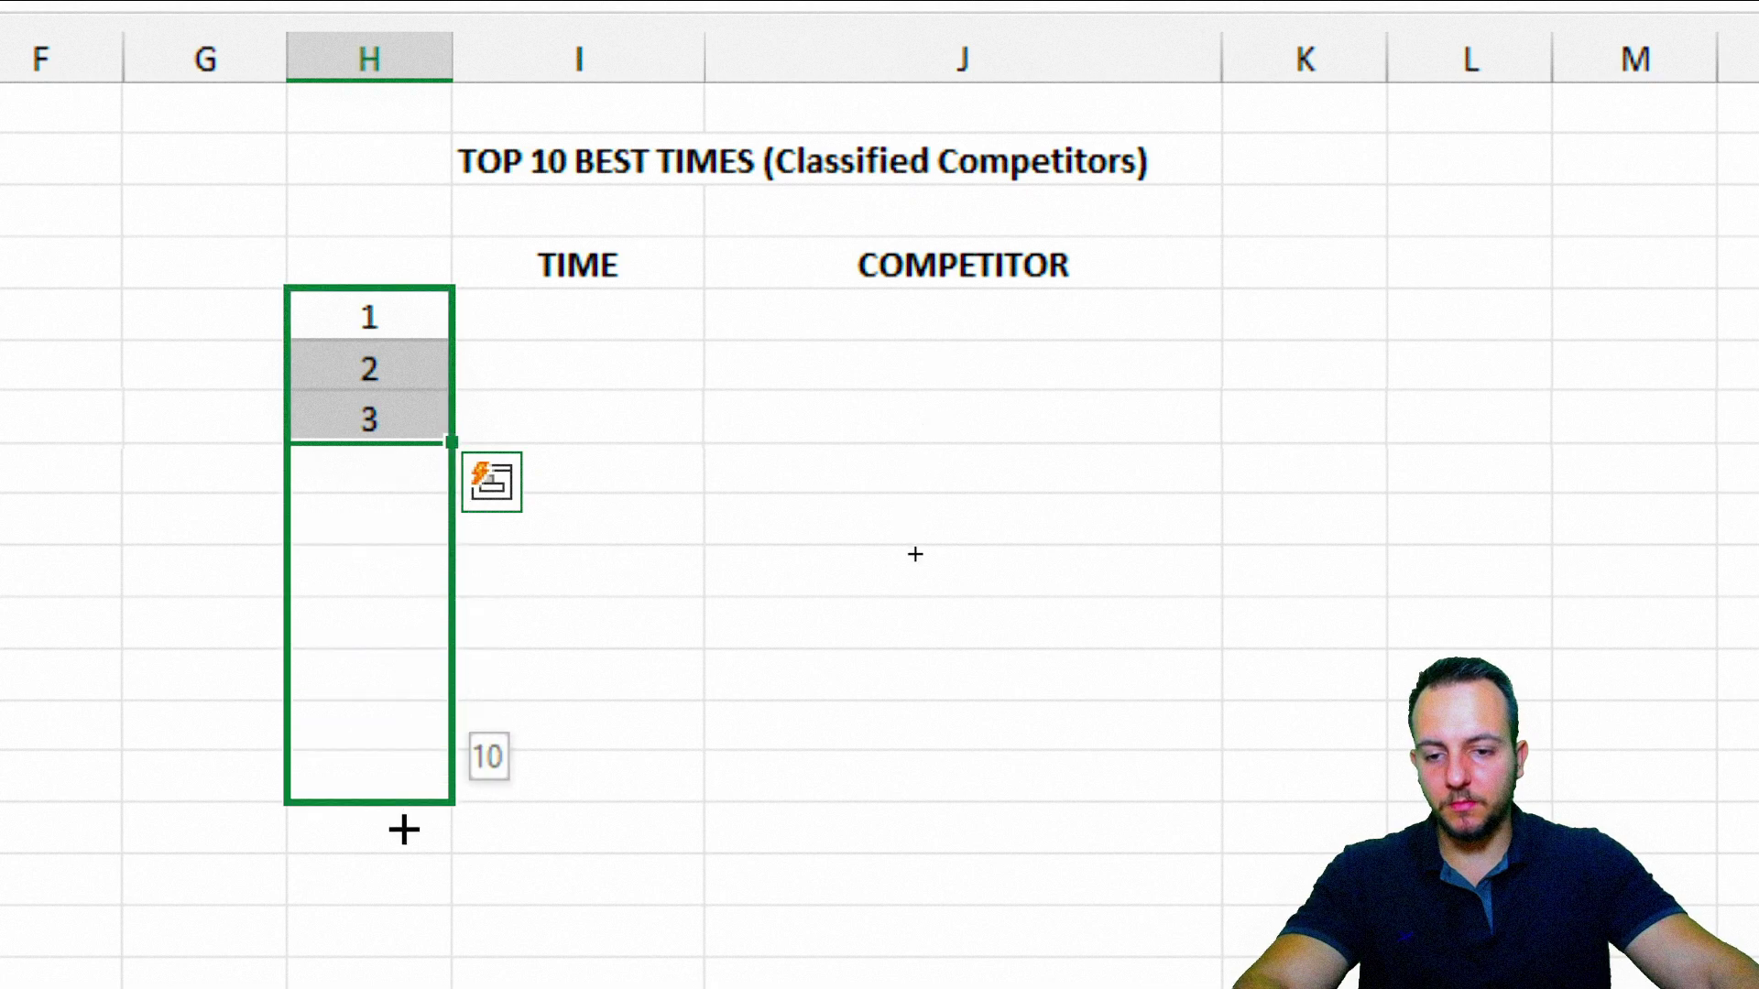
Enter =SMALL(C:C,H5) in I5 so it returns the best time, 55
left_click(646, 316)
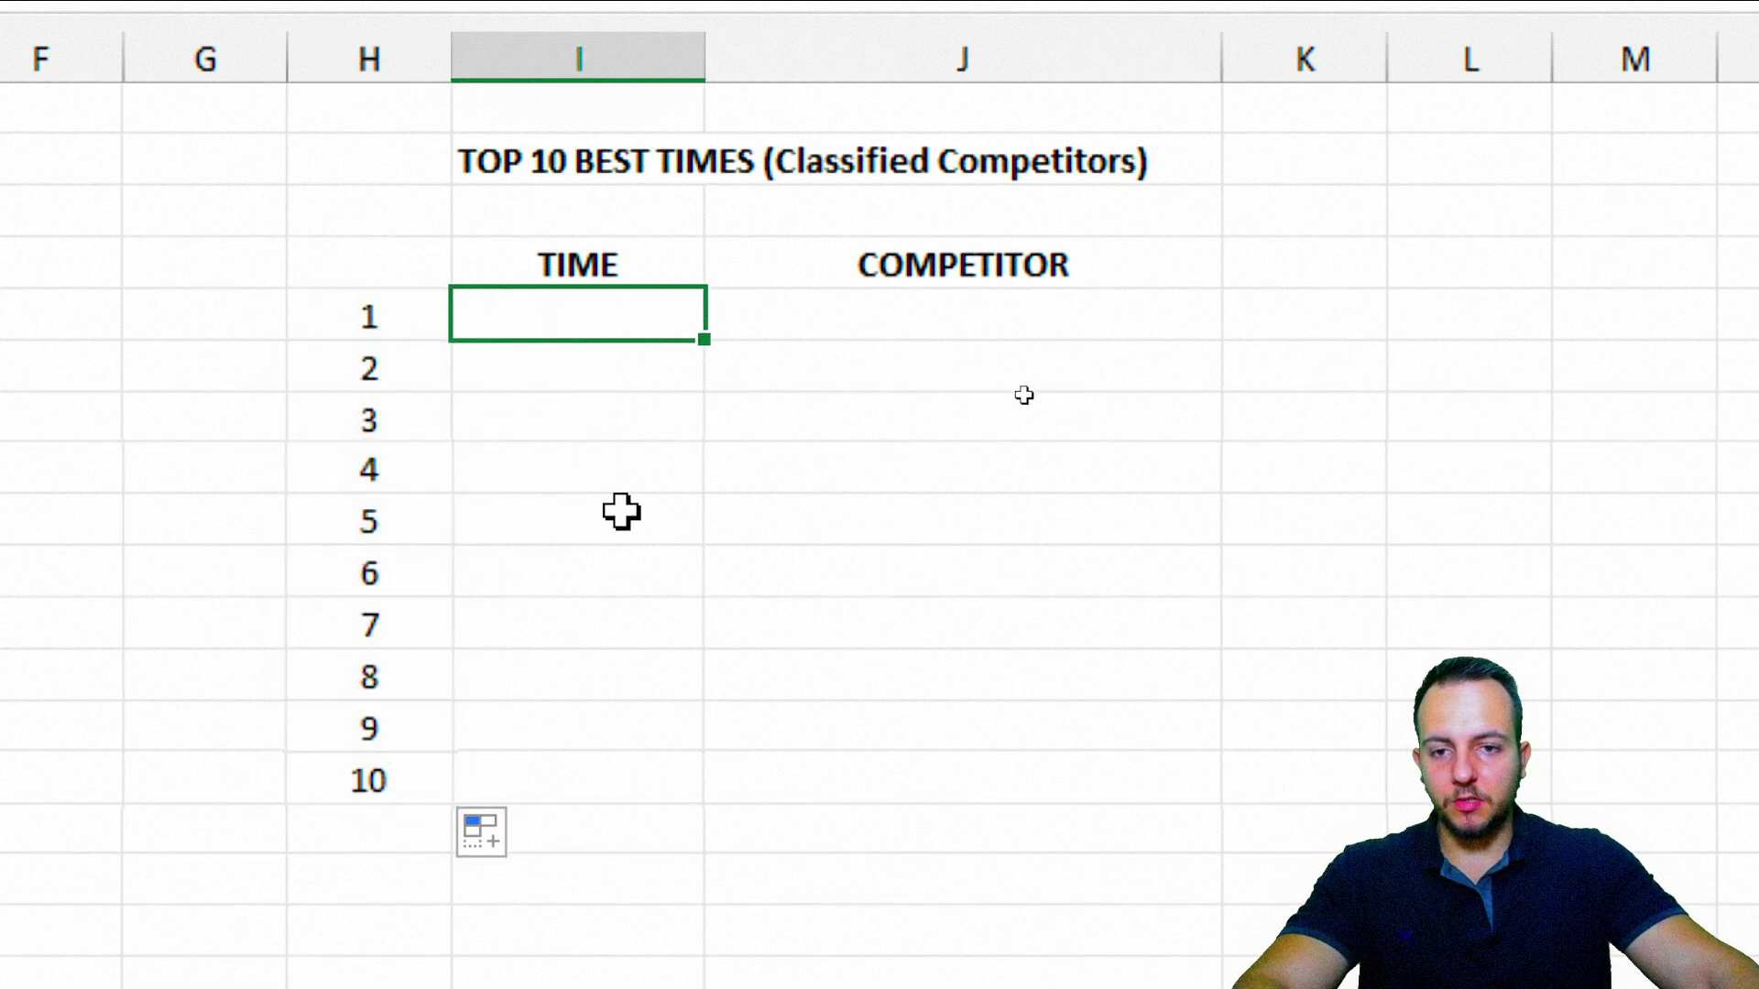
type("=sma")
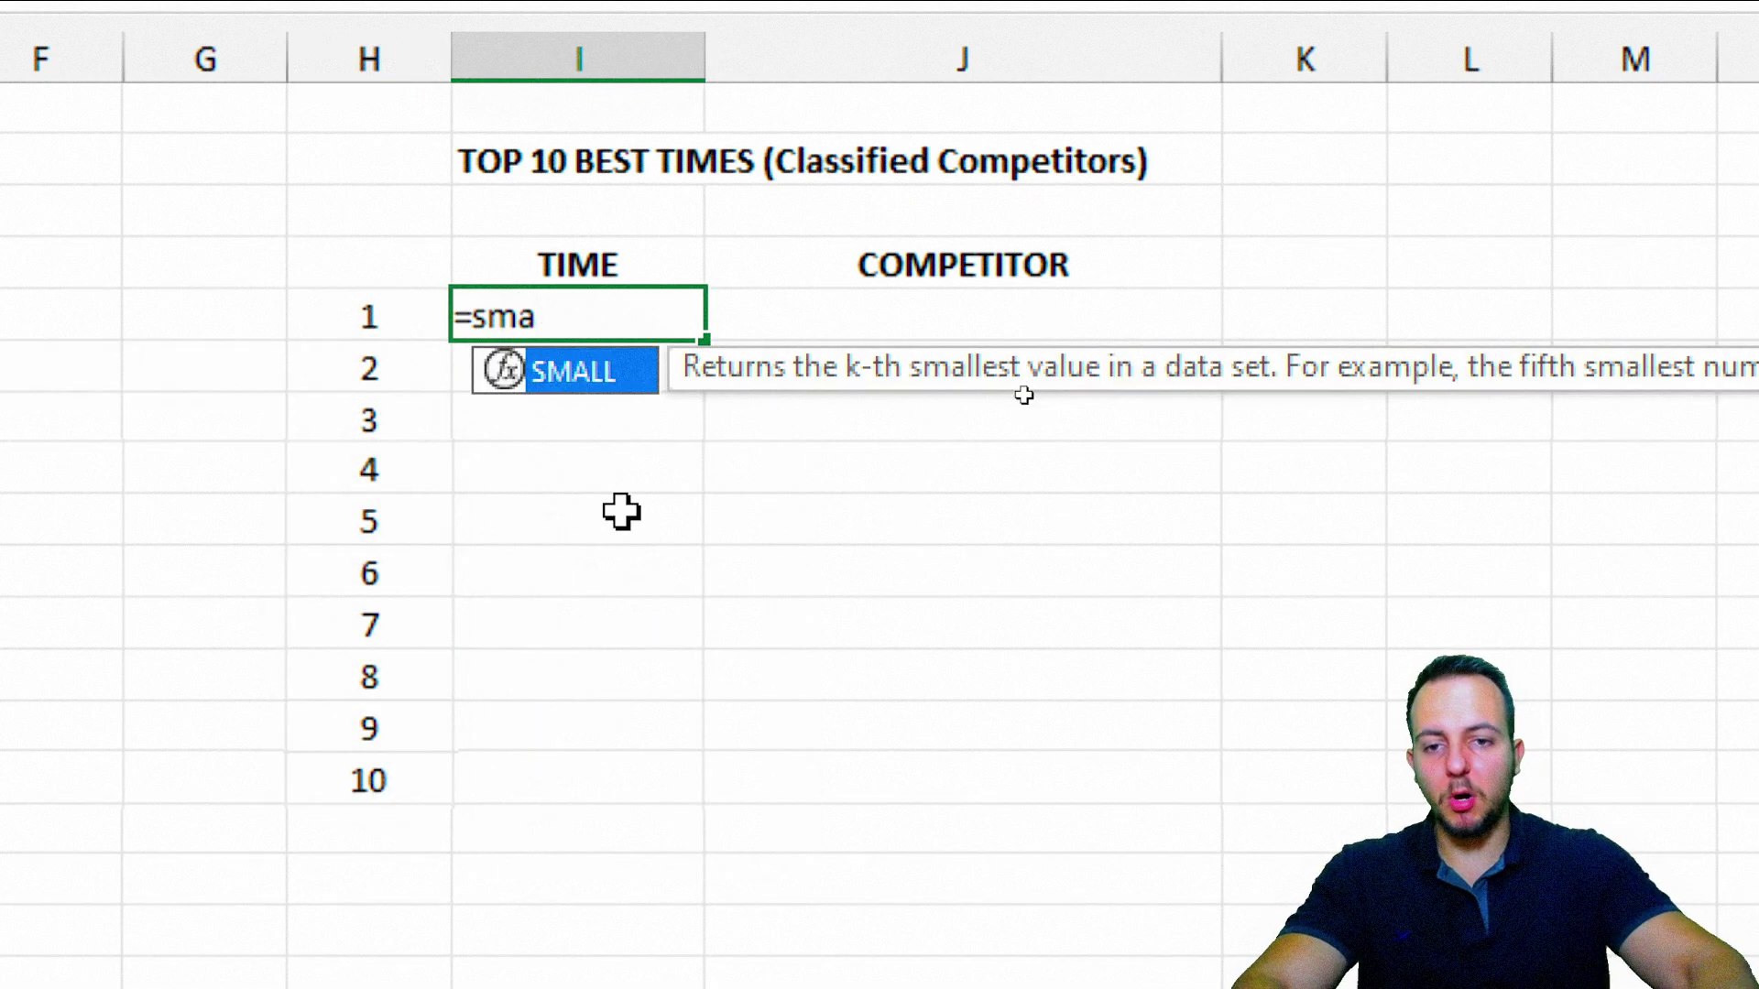
double_click(596, 374)
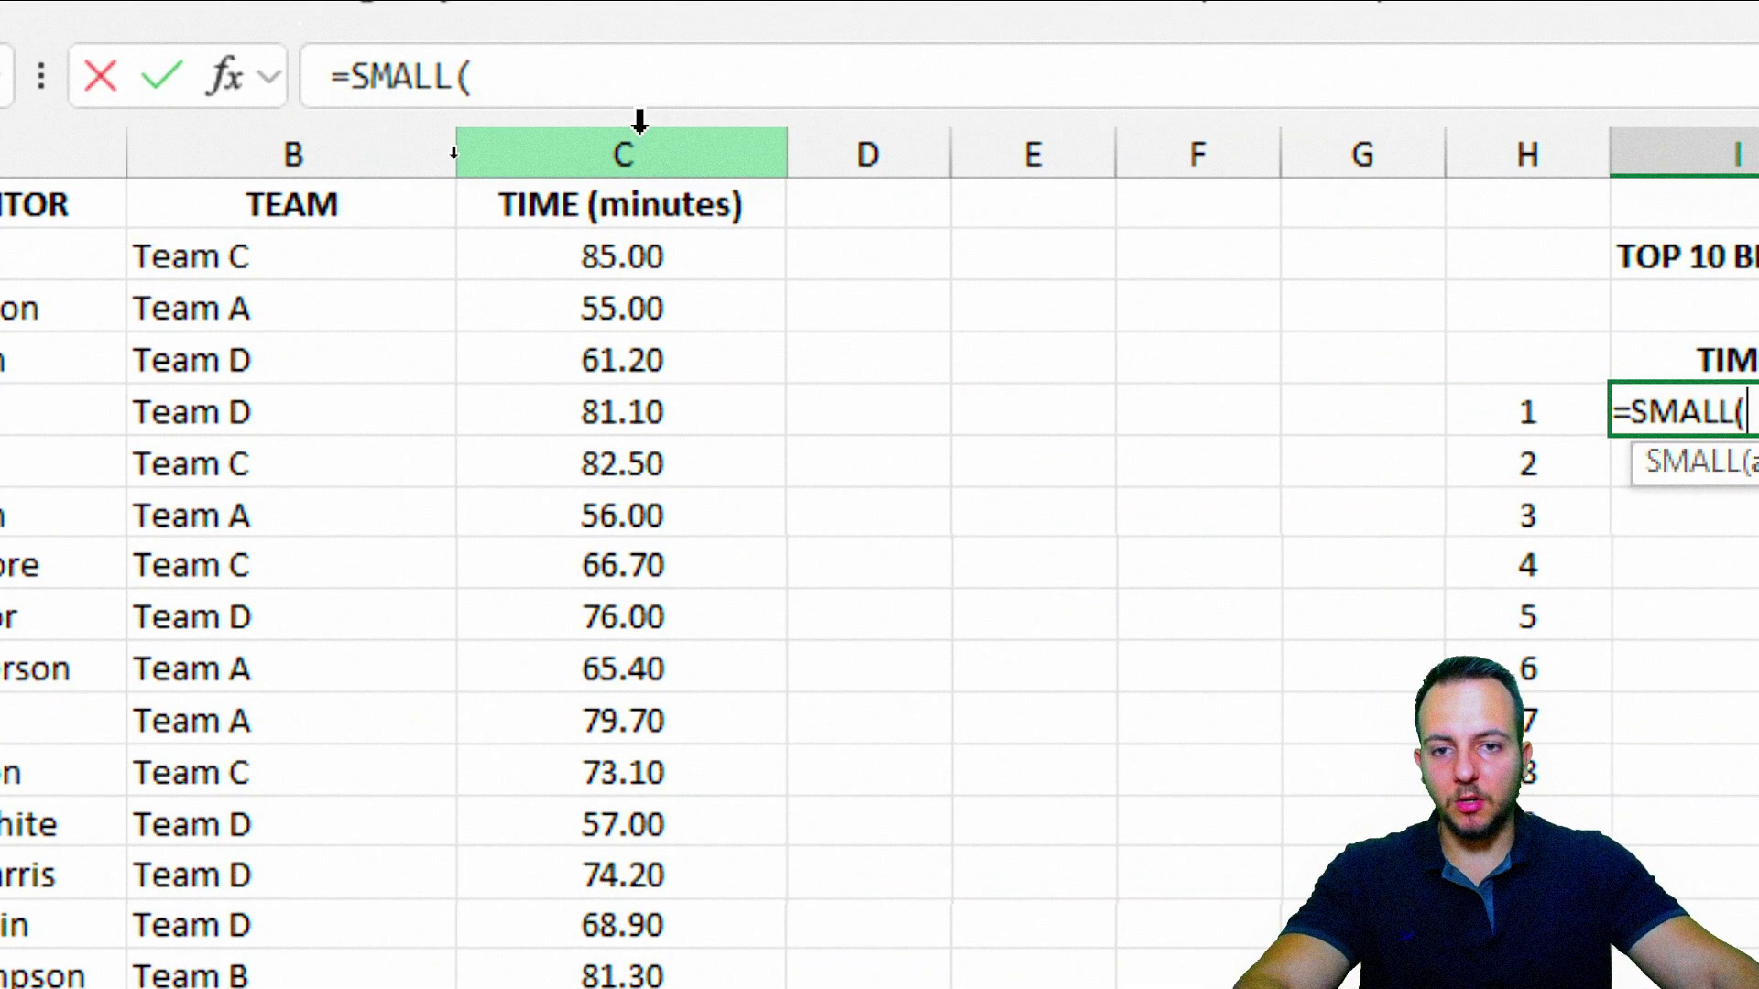
left_click(636, 133)
type(",")
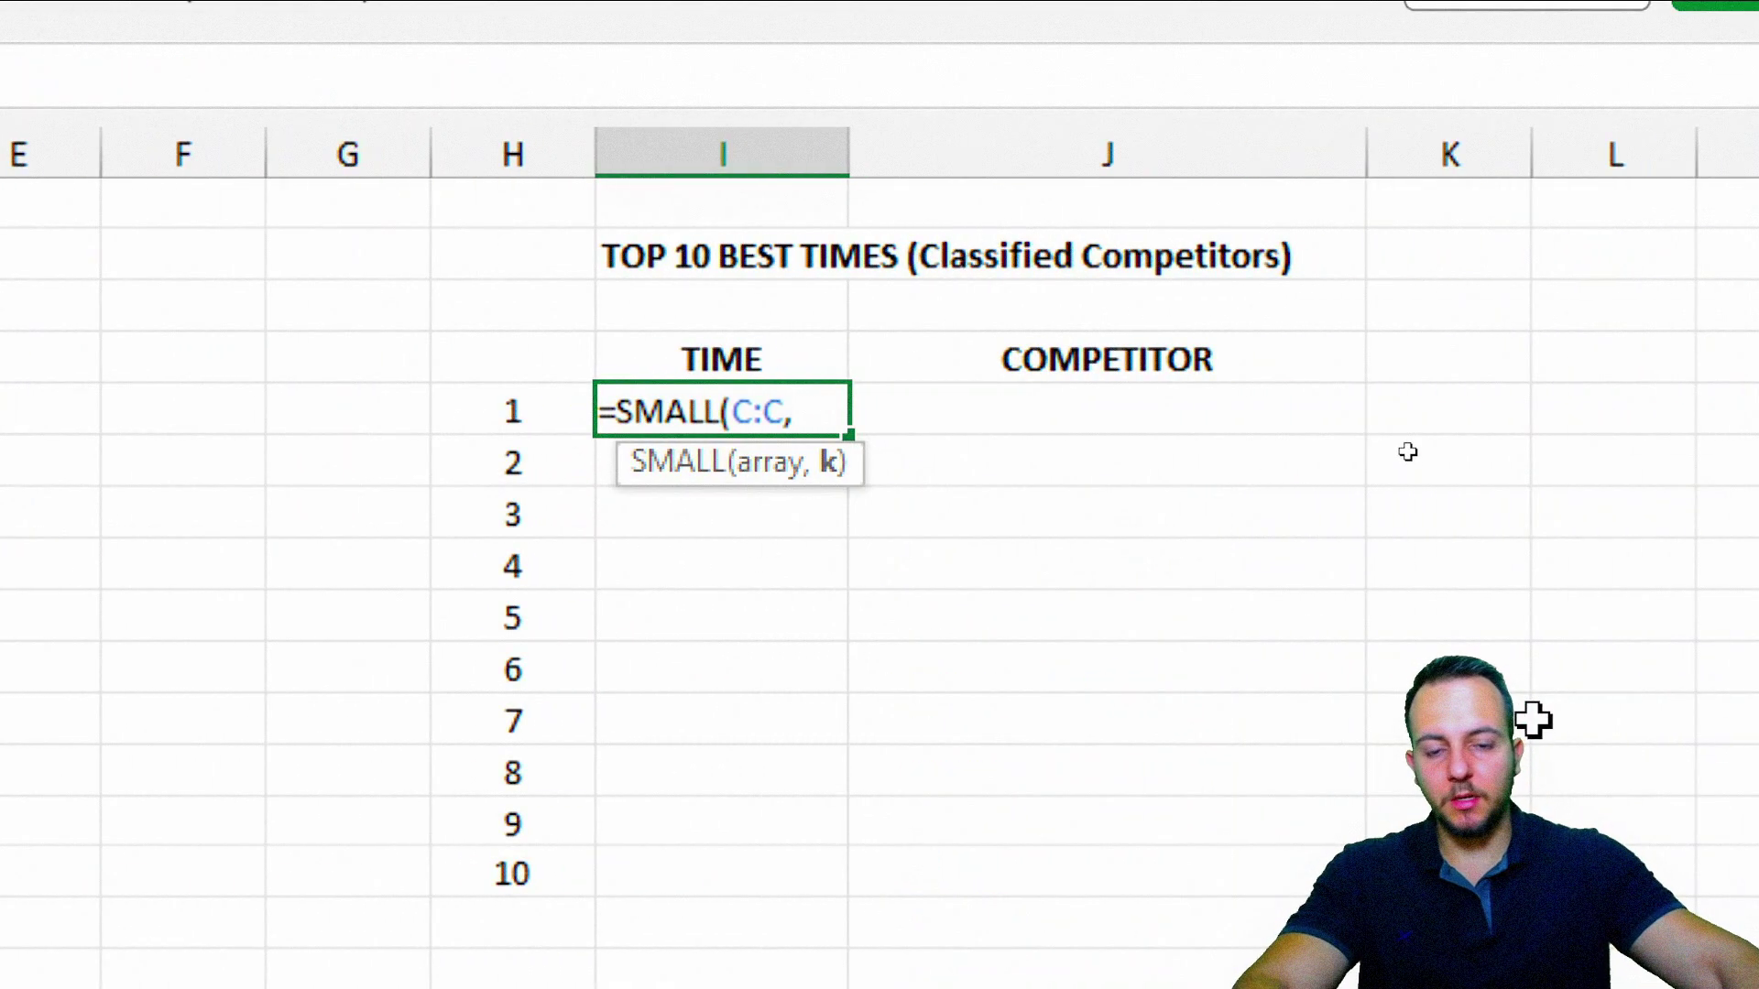
left_click(565, 404)
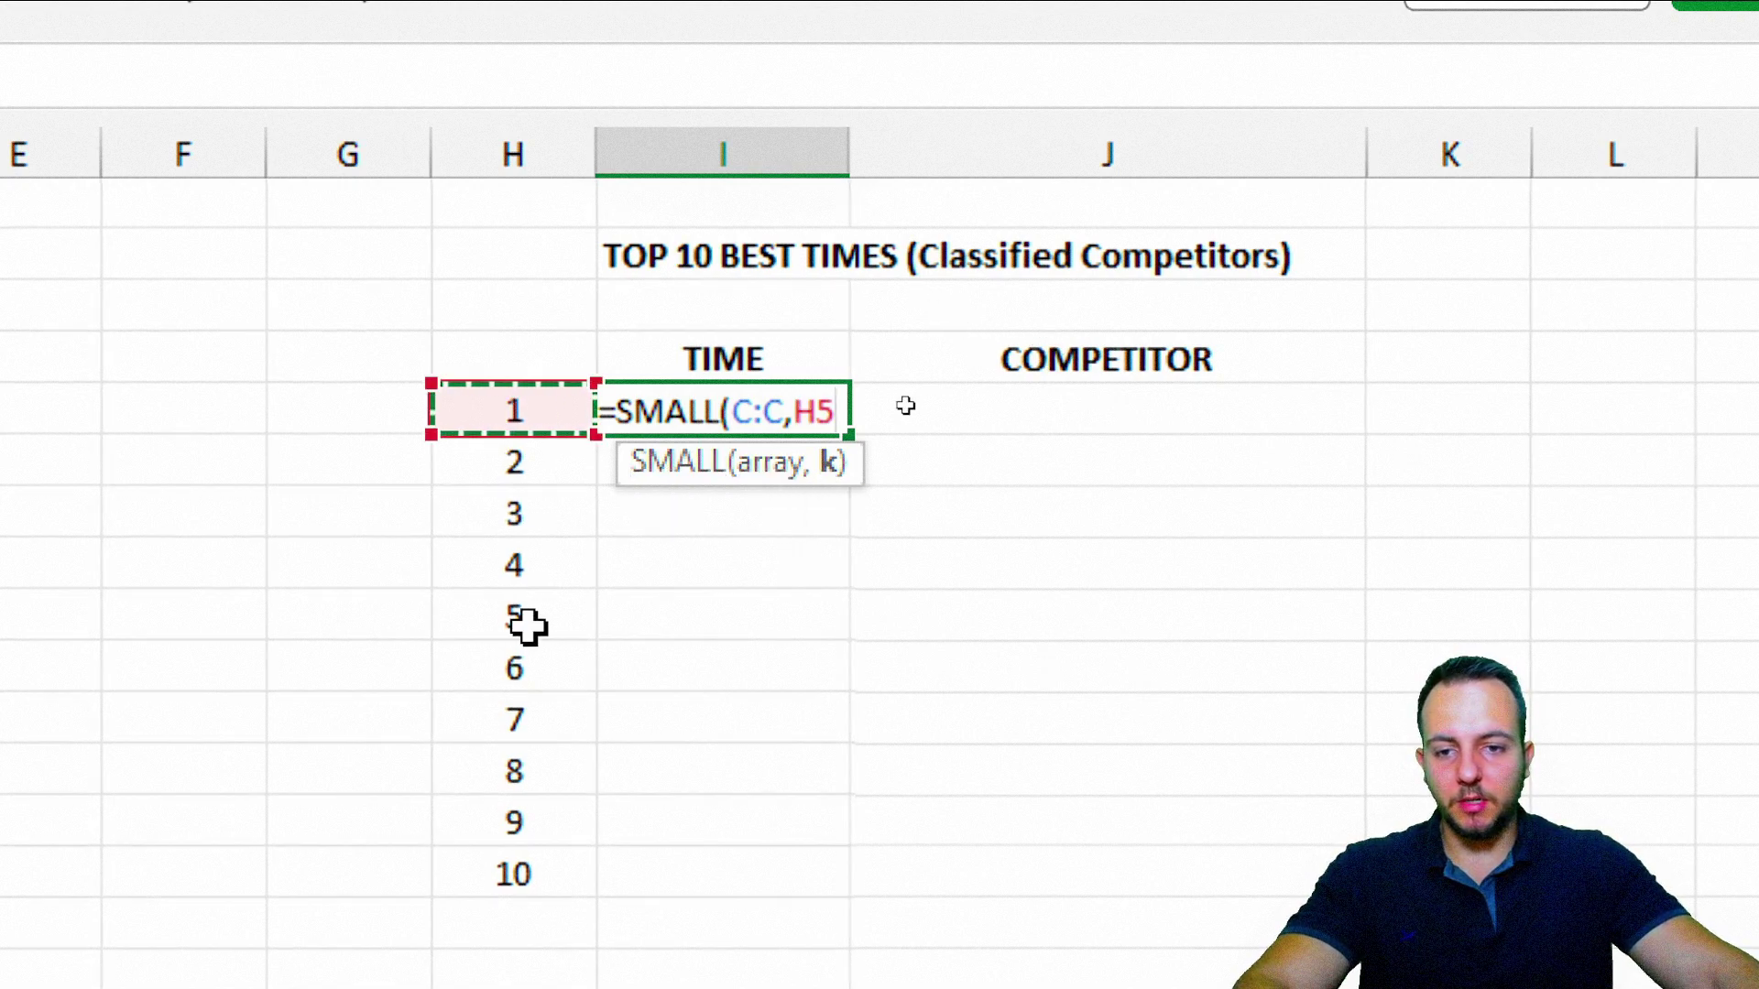
key("Return")
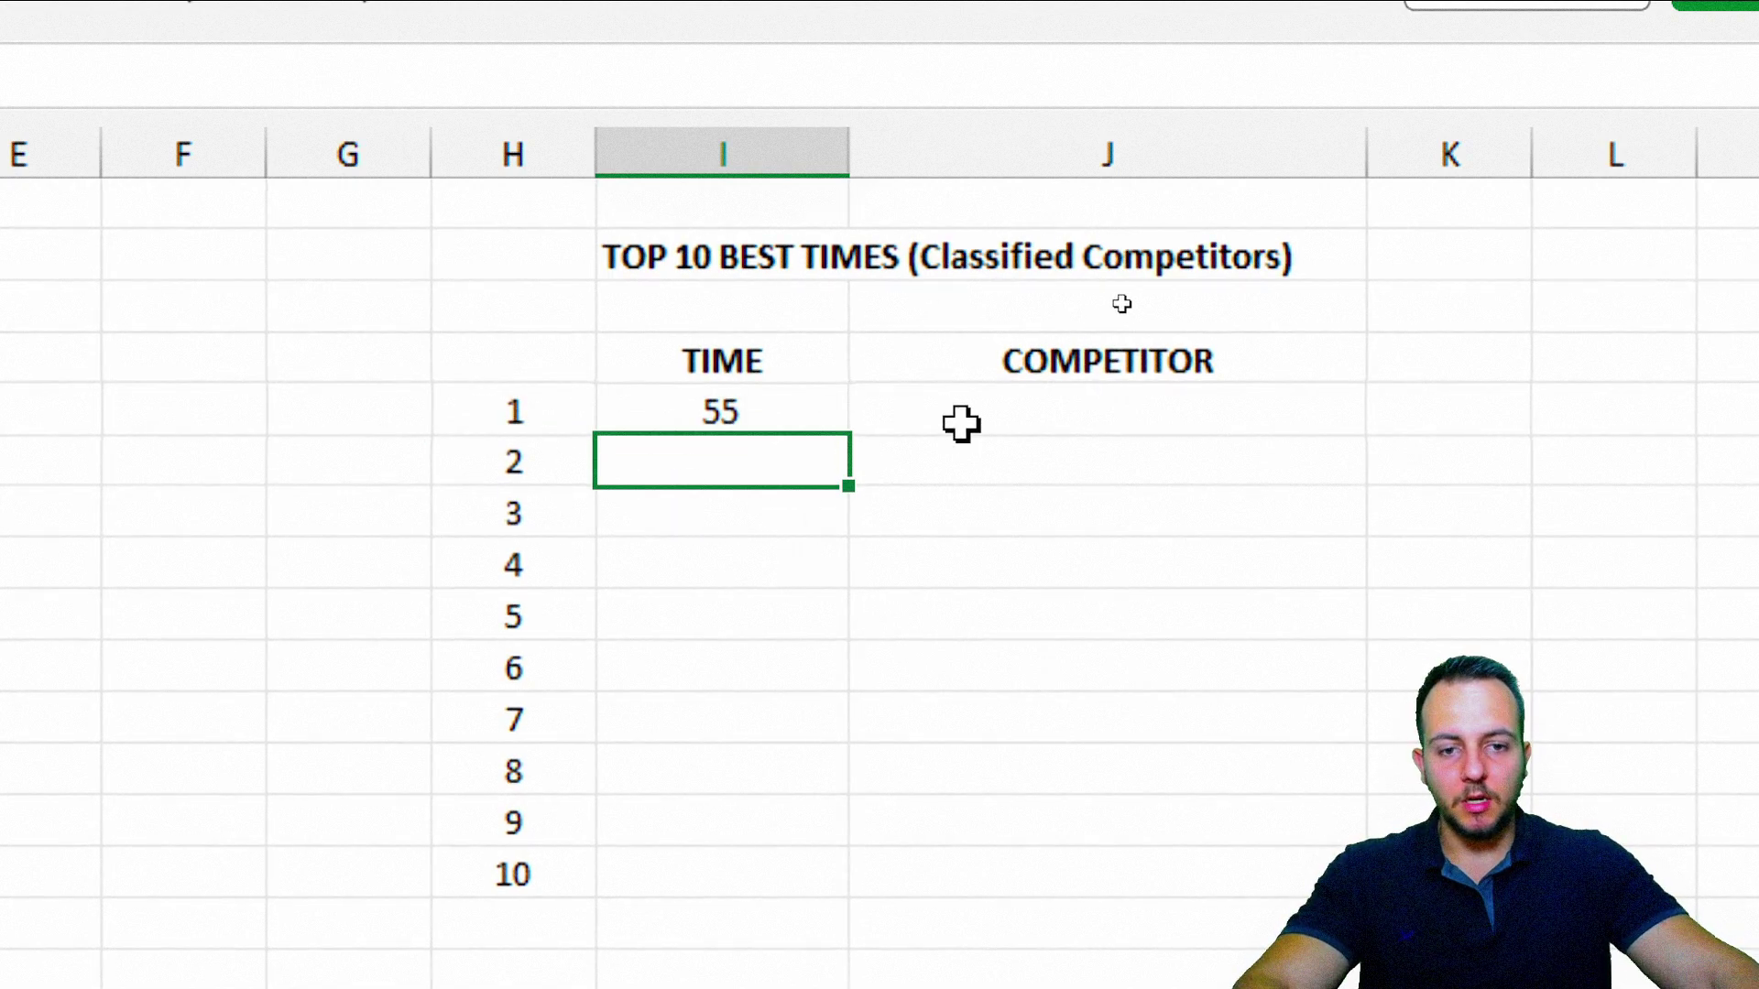
left_click(958, 421)
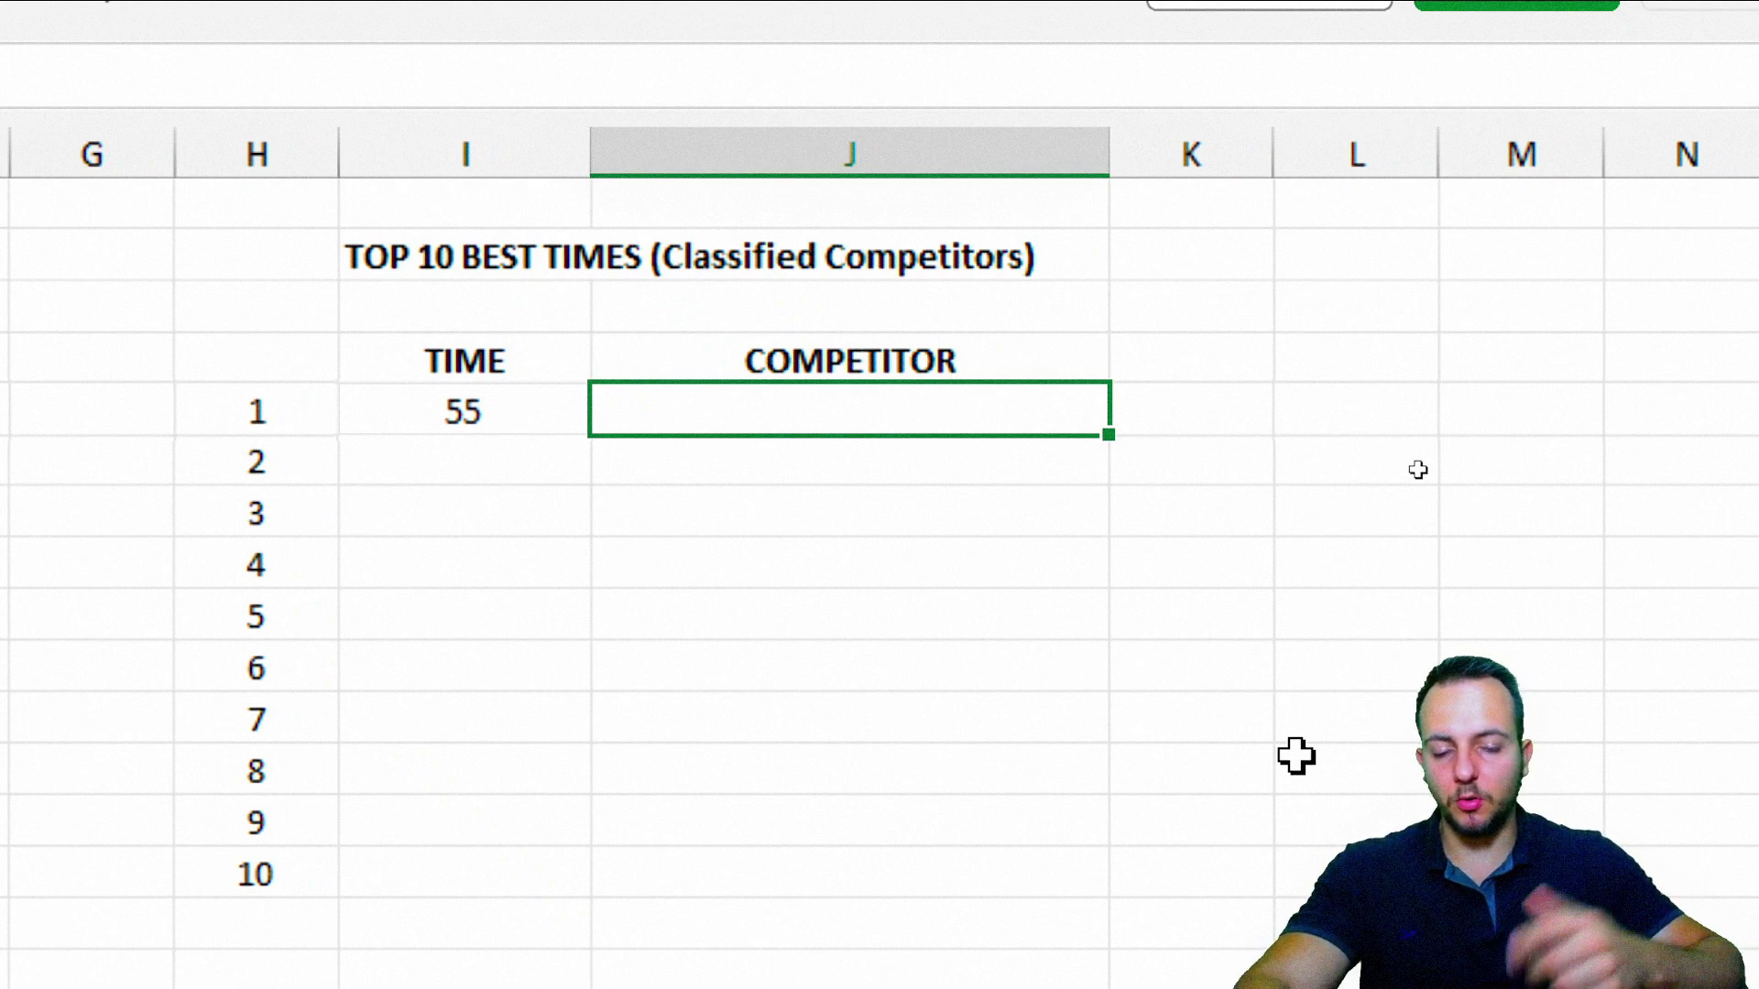
Enter =XLOOKUP(I5,C:C,A:A) in J5 to show the competitor with the best time
type("=xlok")
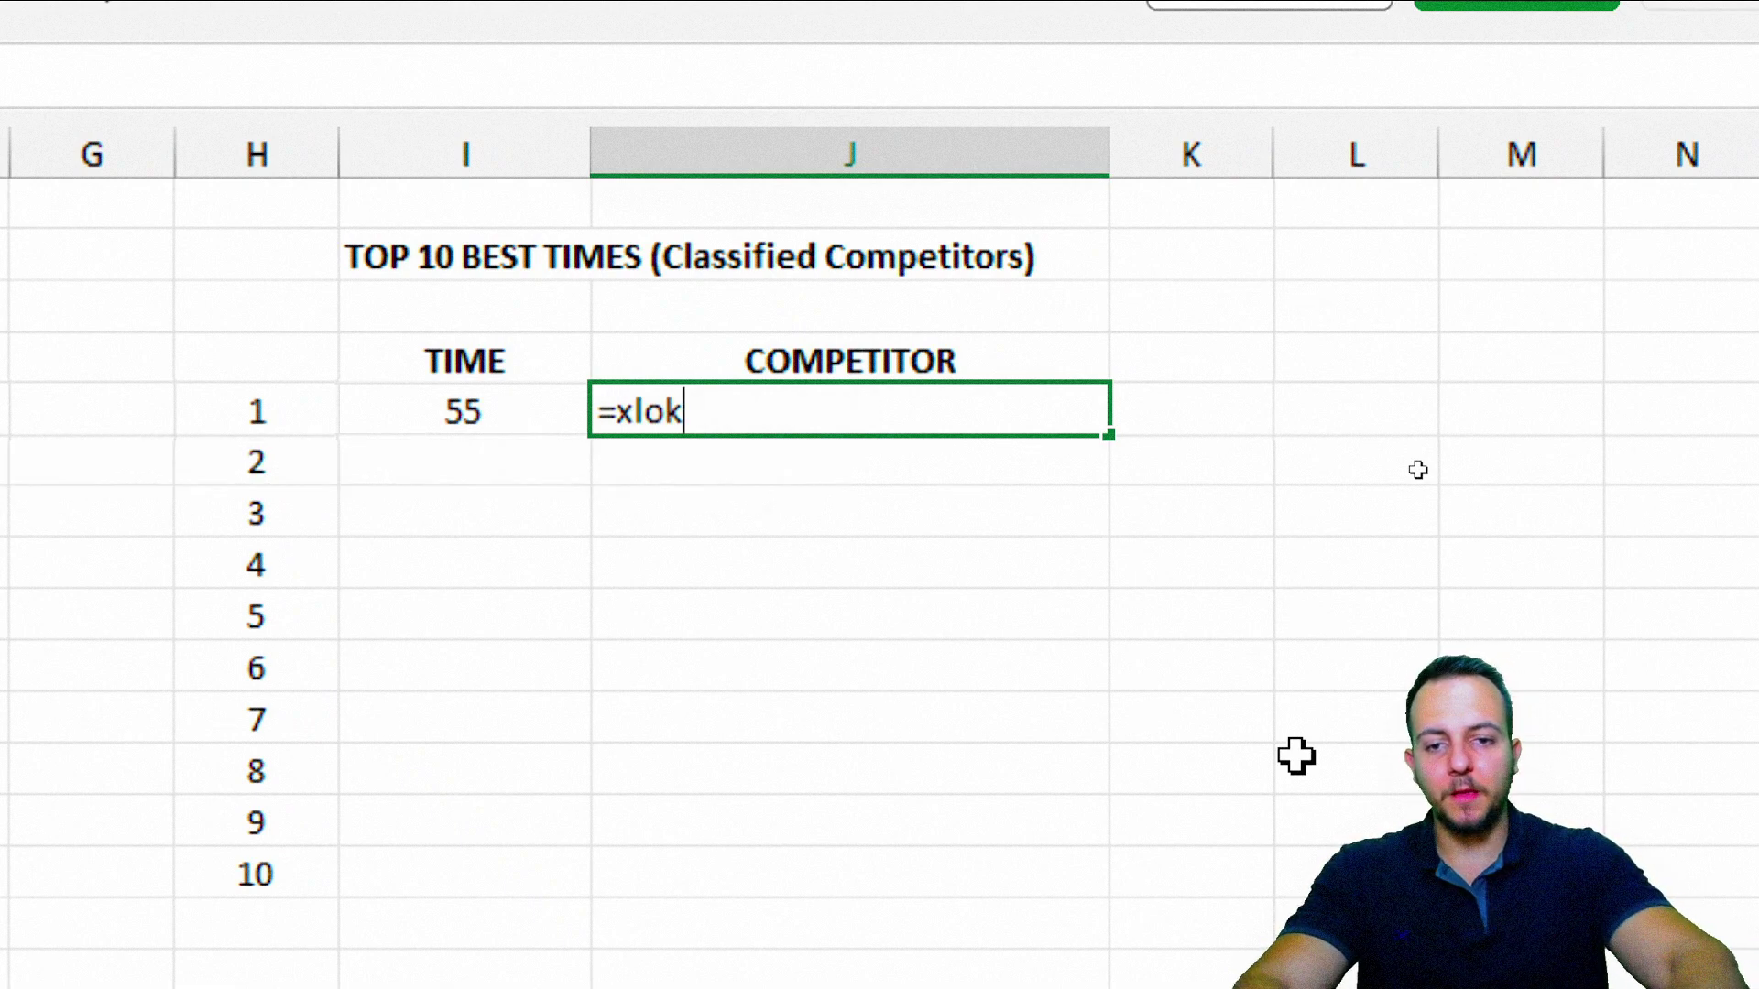
key("BackSpace")
key("Tab")
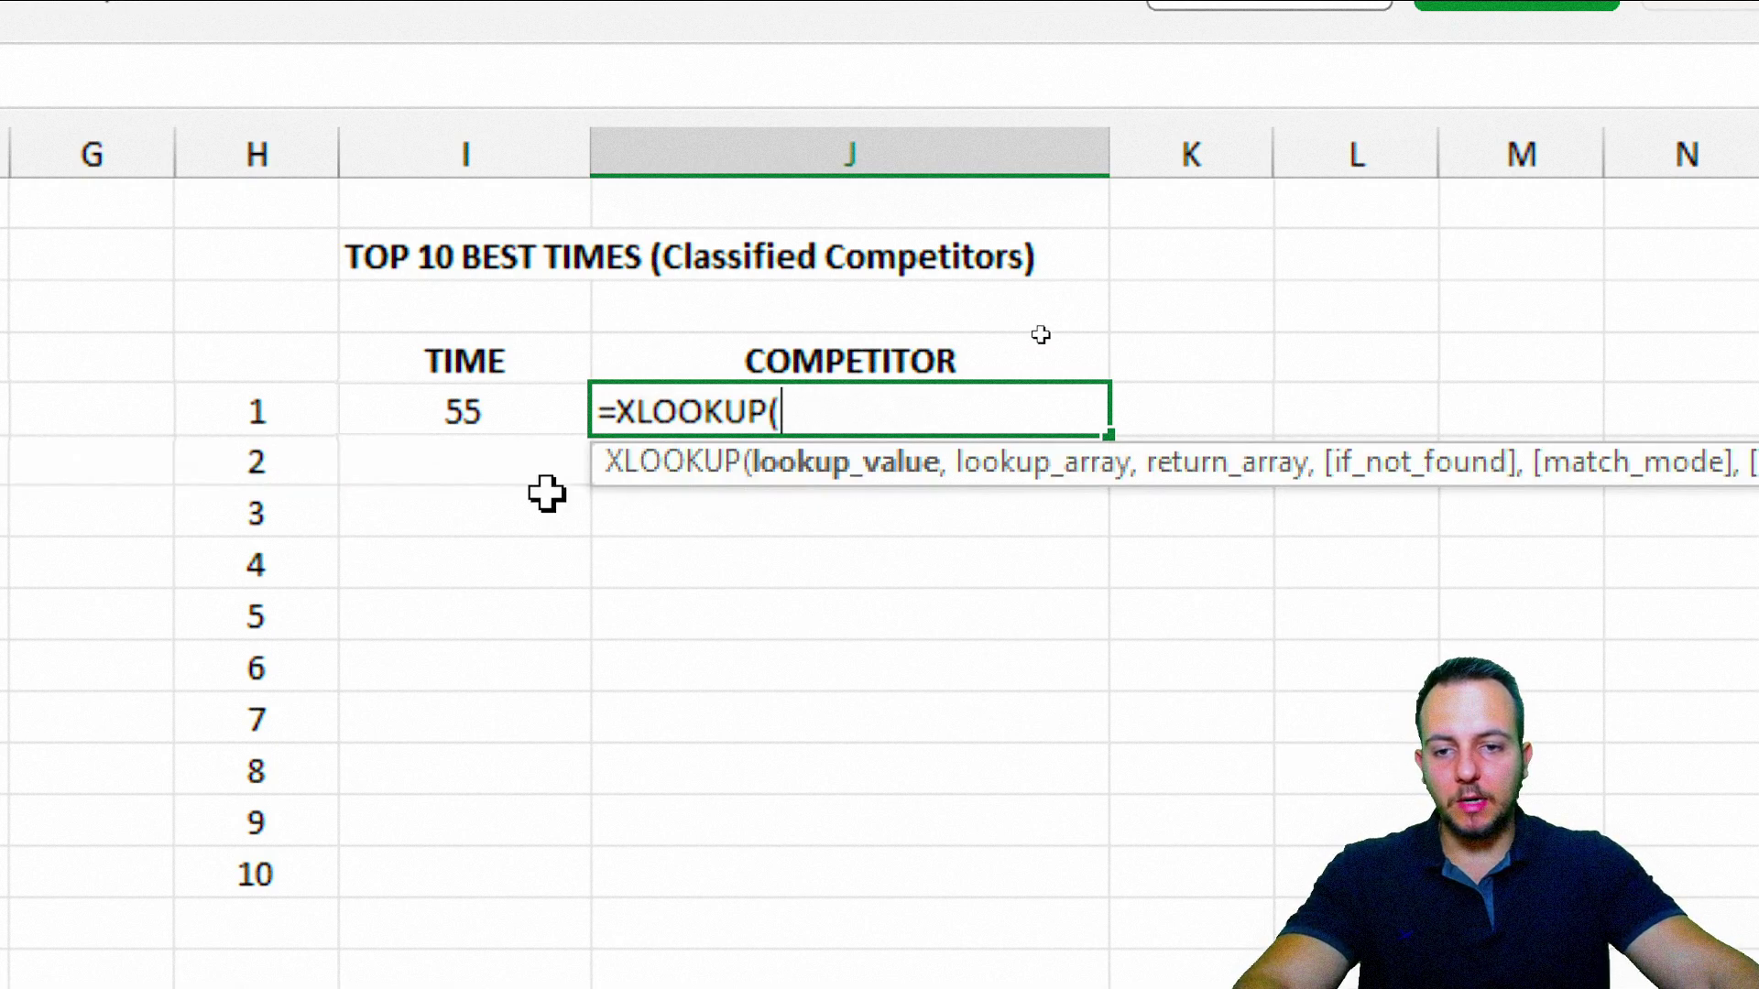
left_click(501, 414)
type(",")
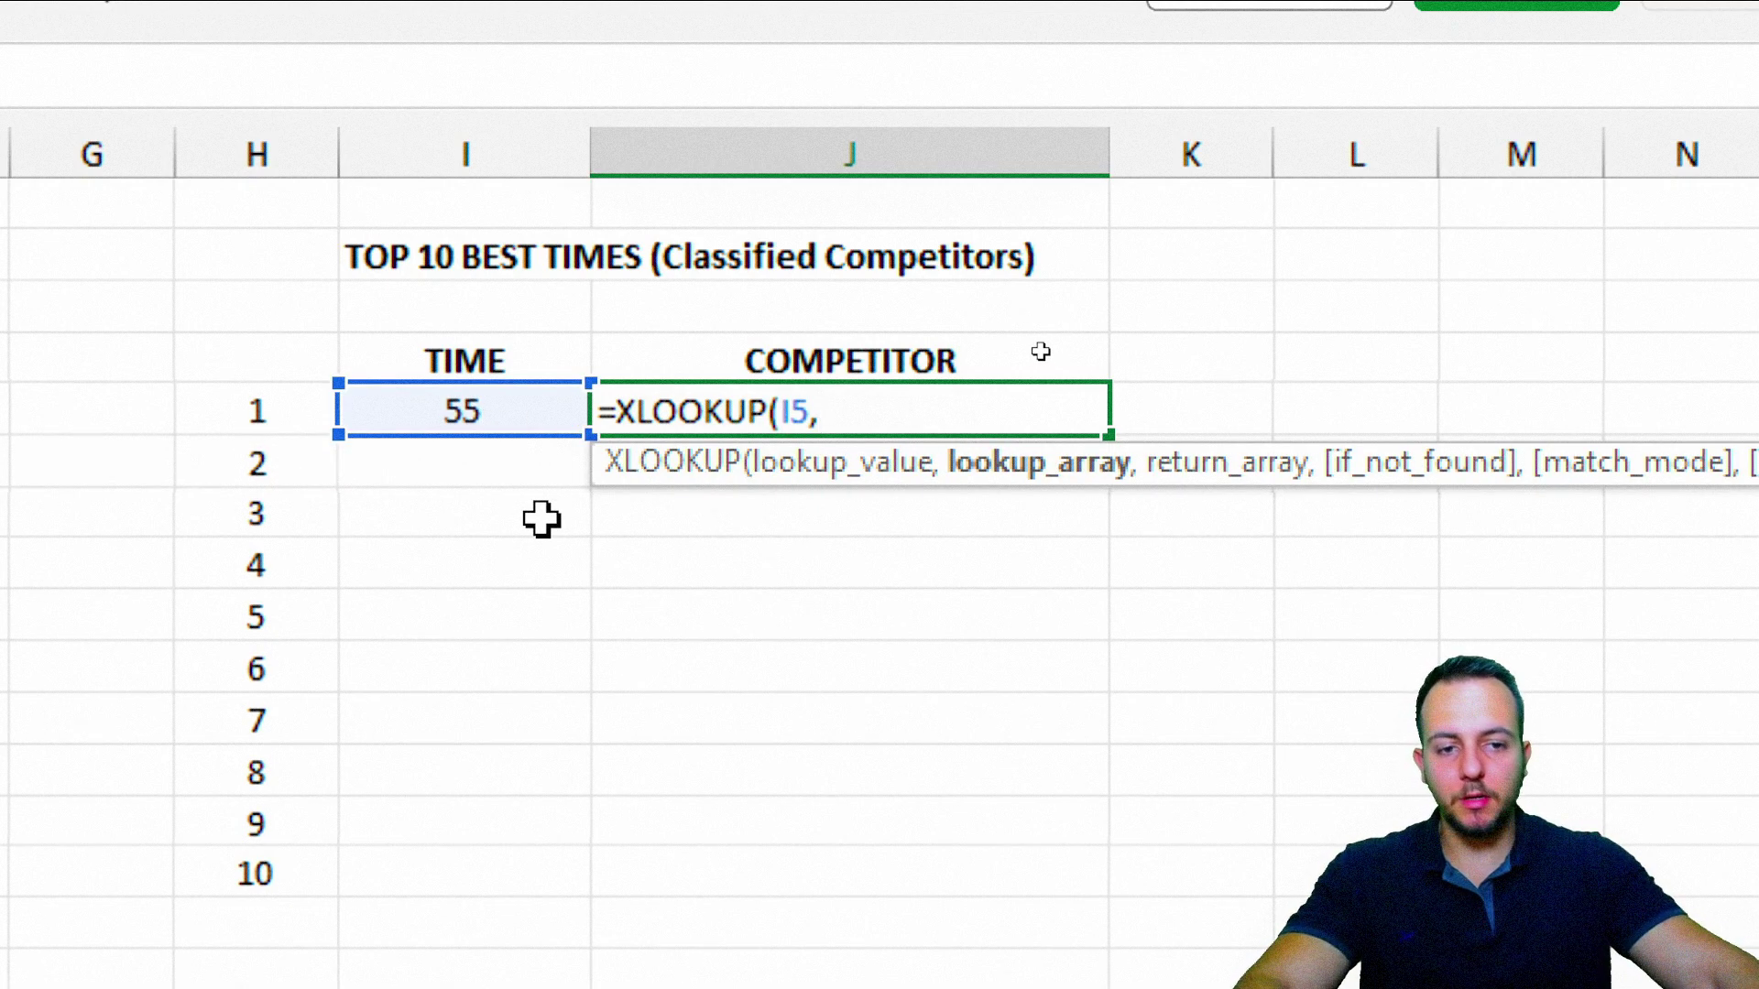
left_click(793, 156)
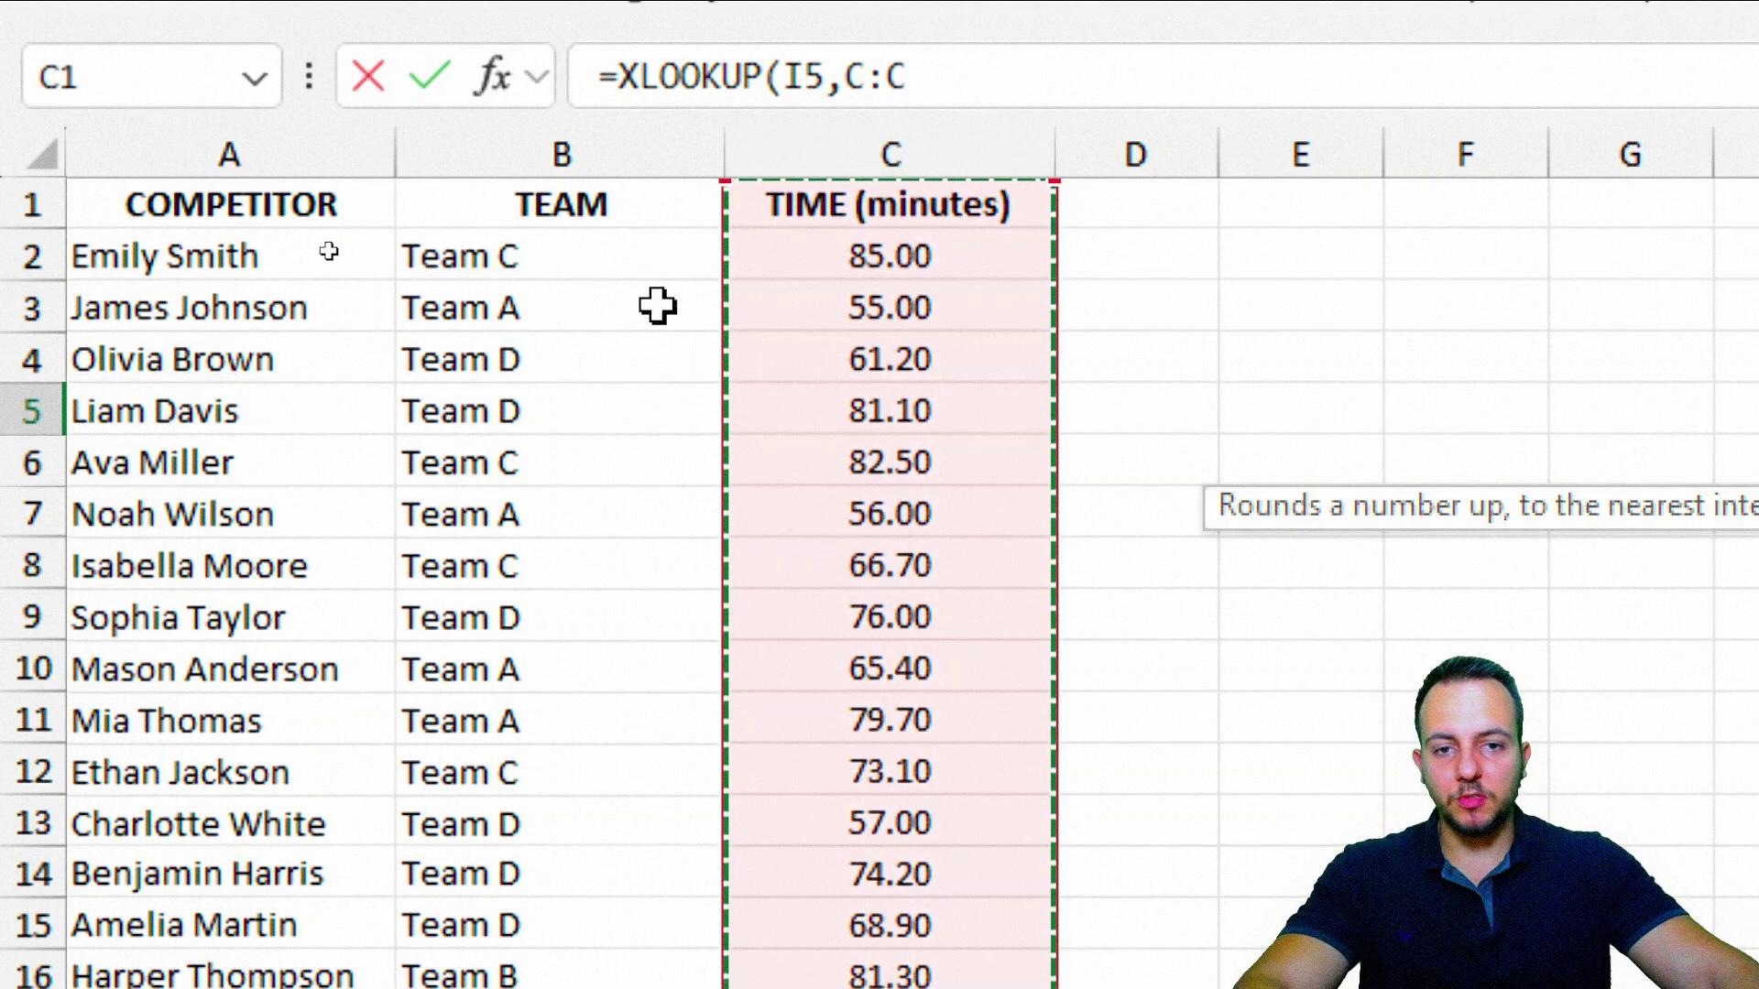
type(",")
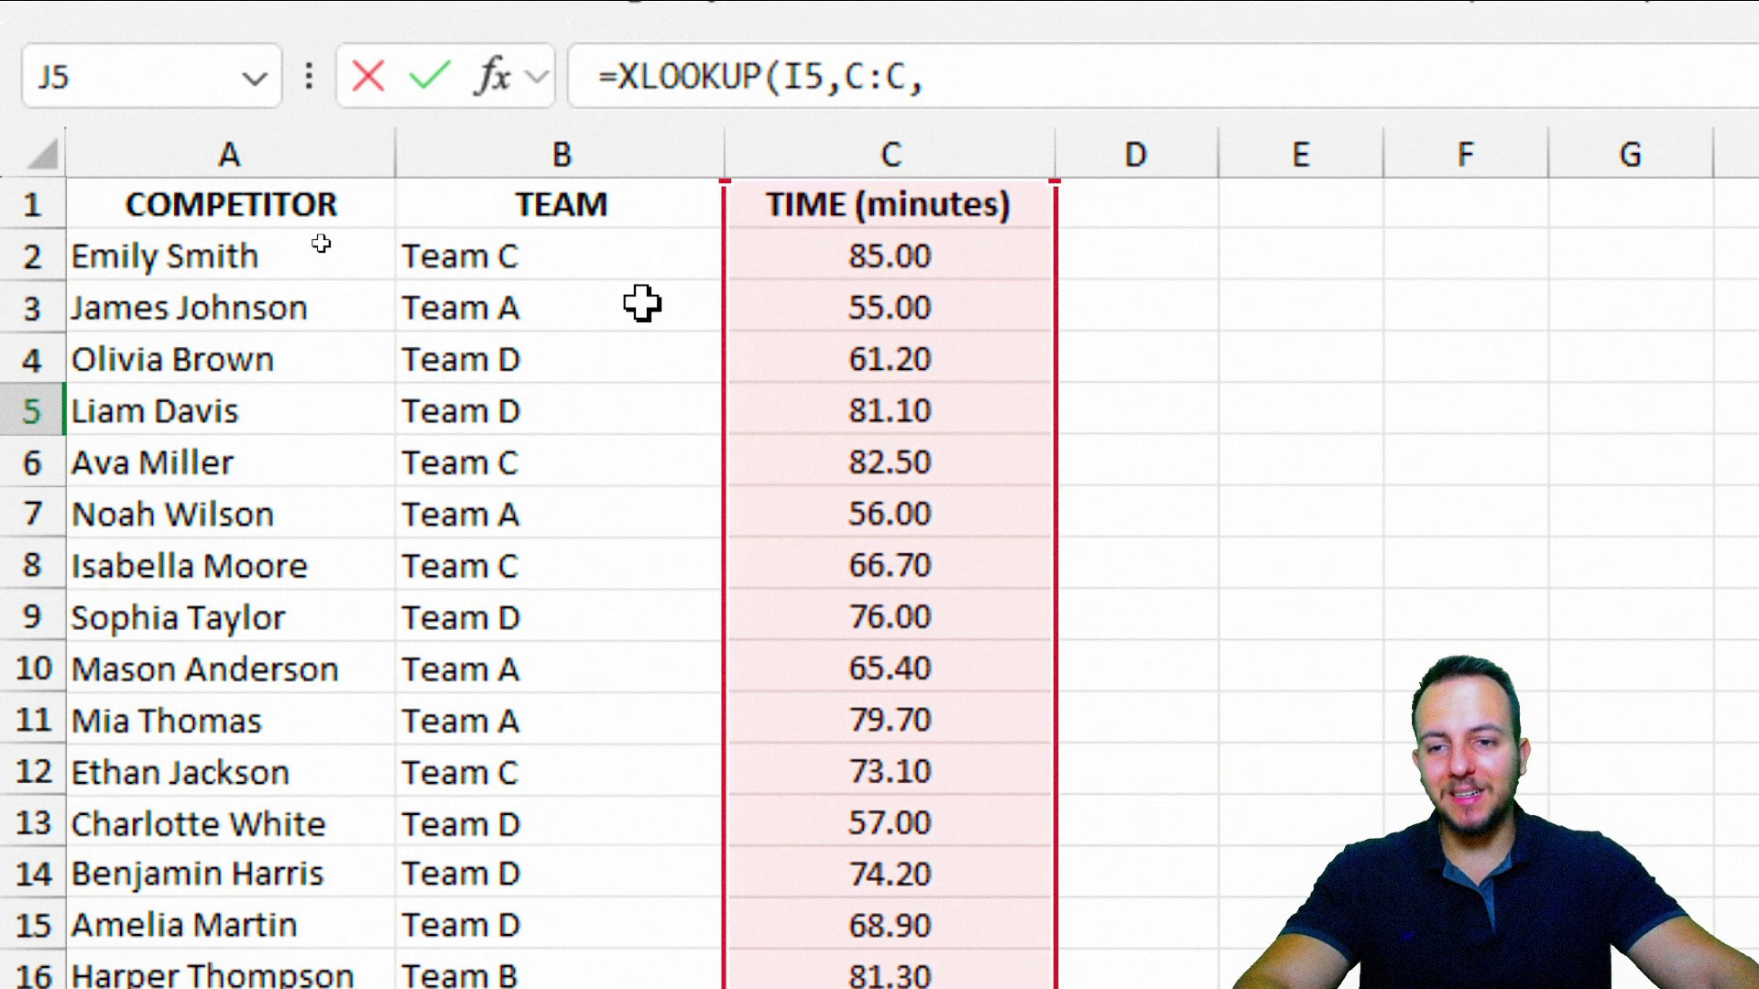
left_click(283, 146)
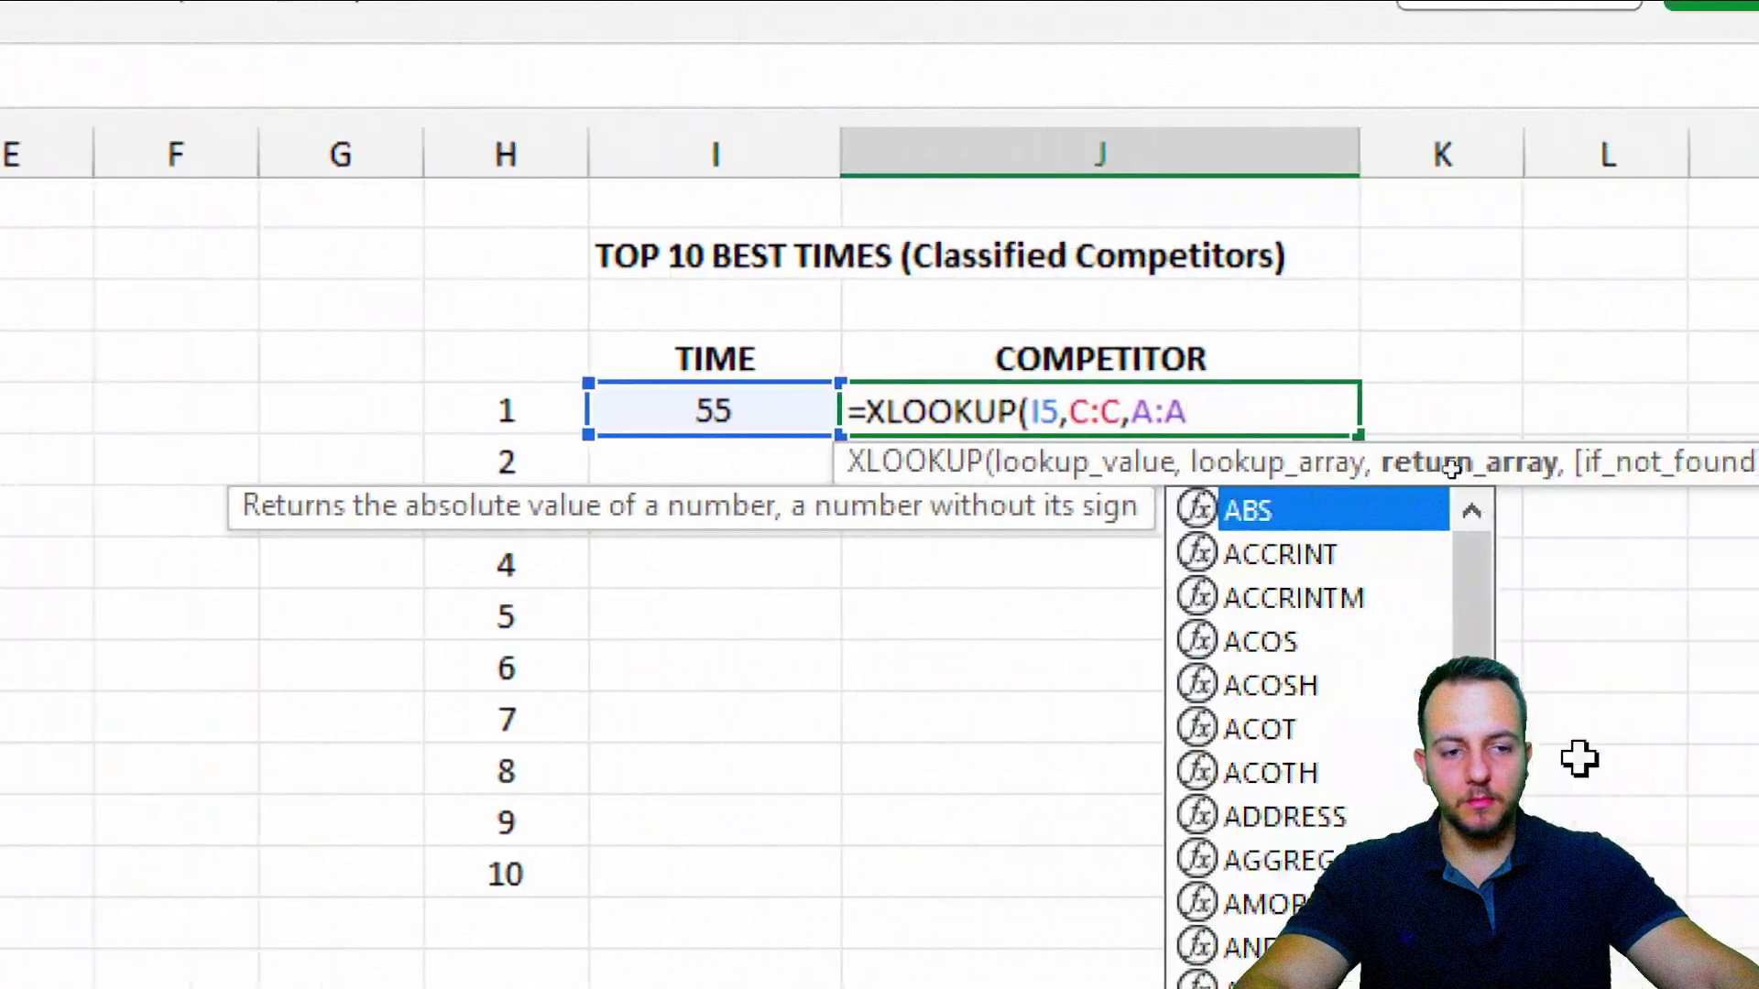
key("Return")
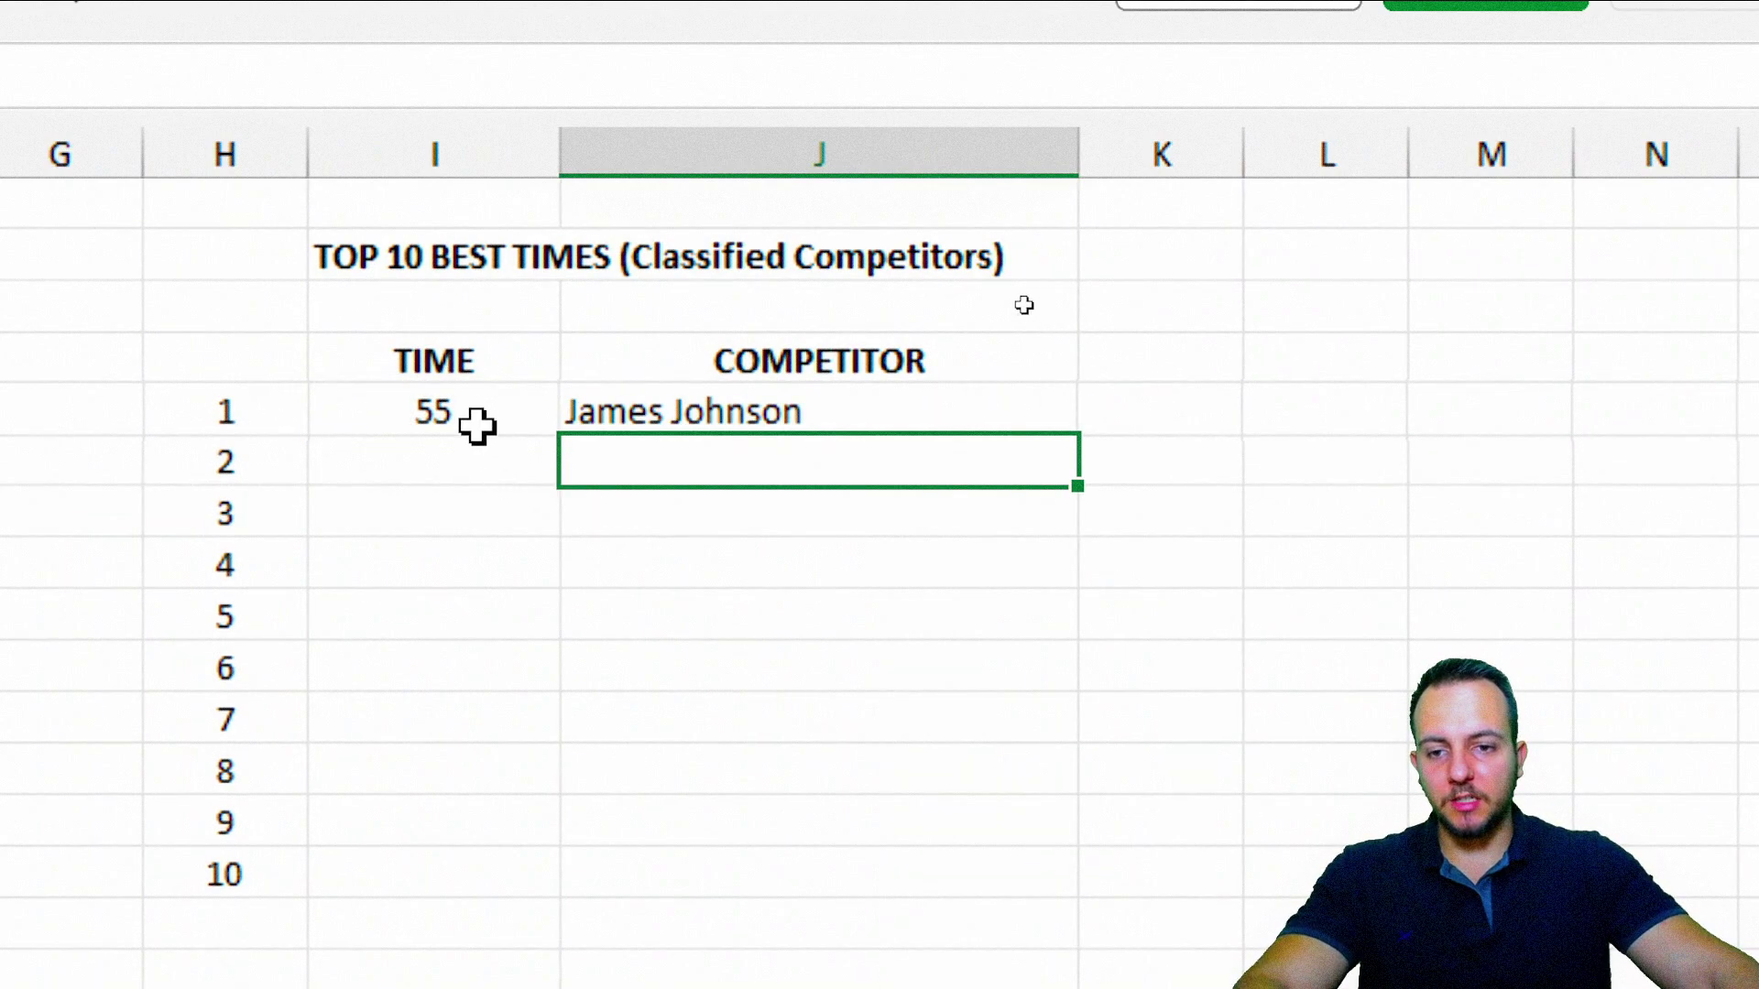
Copy the I5:J5 formulas down to row 14, filling times 55 to 62.2 with names
left_click_drag(477, 425, 647, 420)
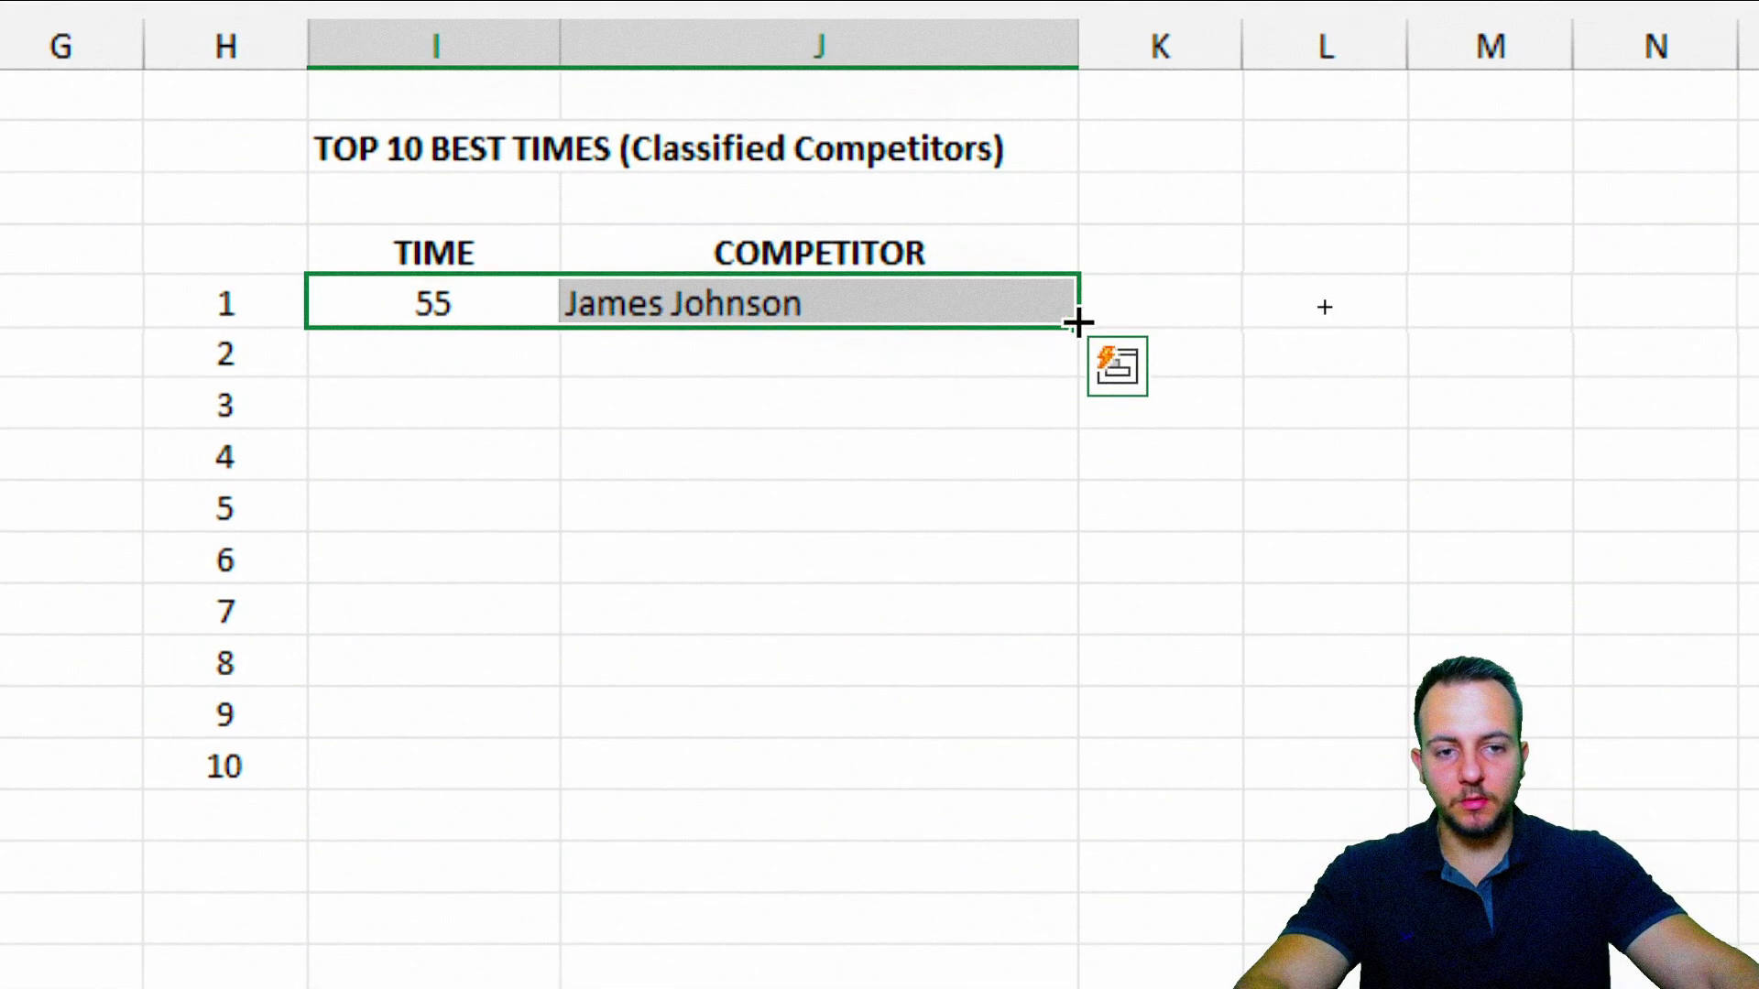
left_click_drag(1075, 330, 1045, 778)
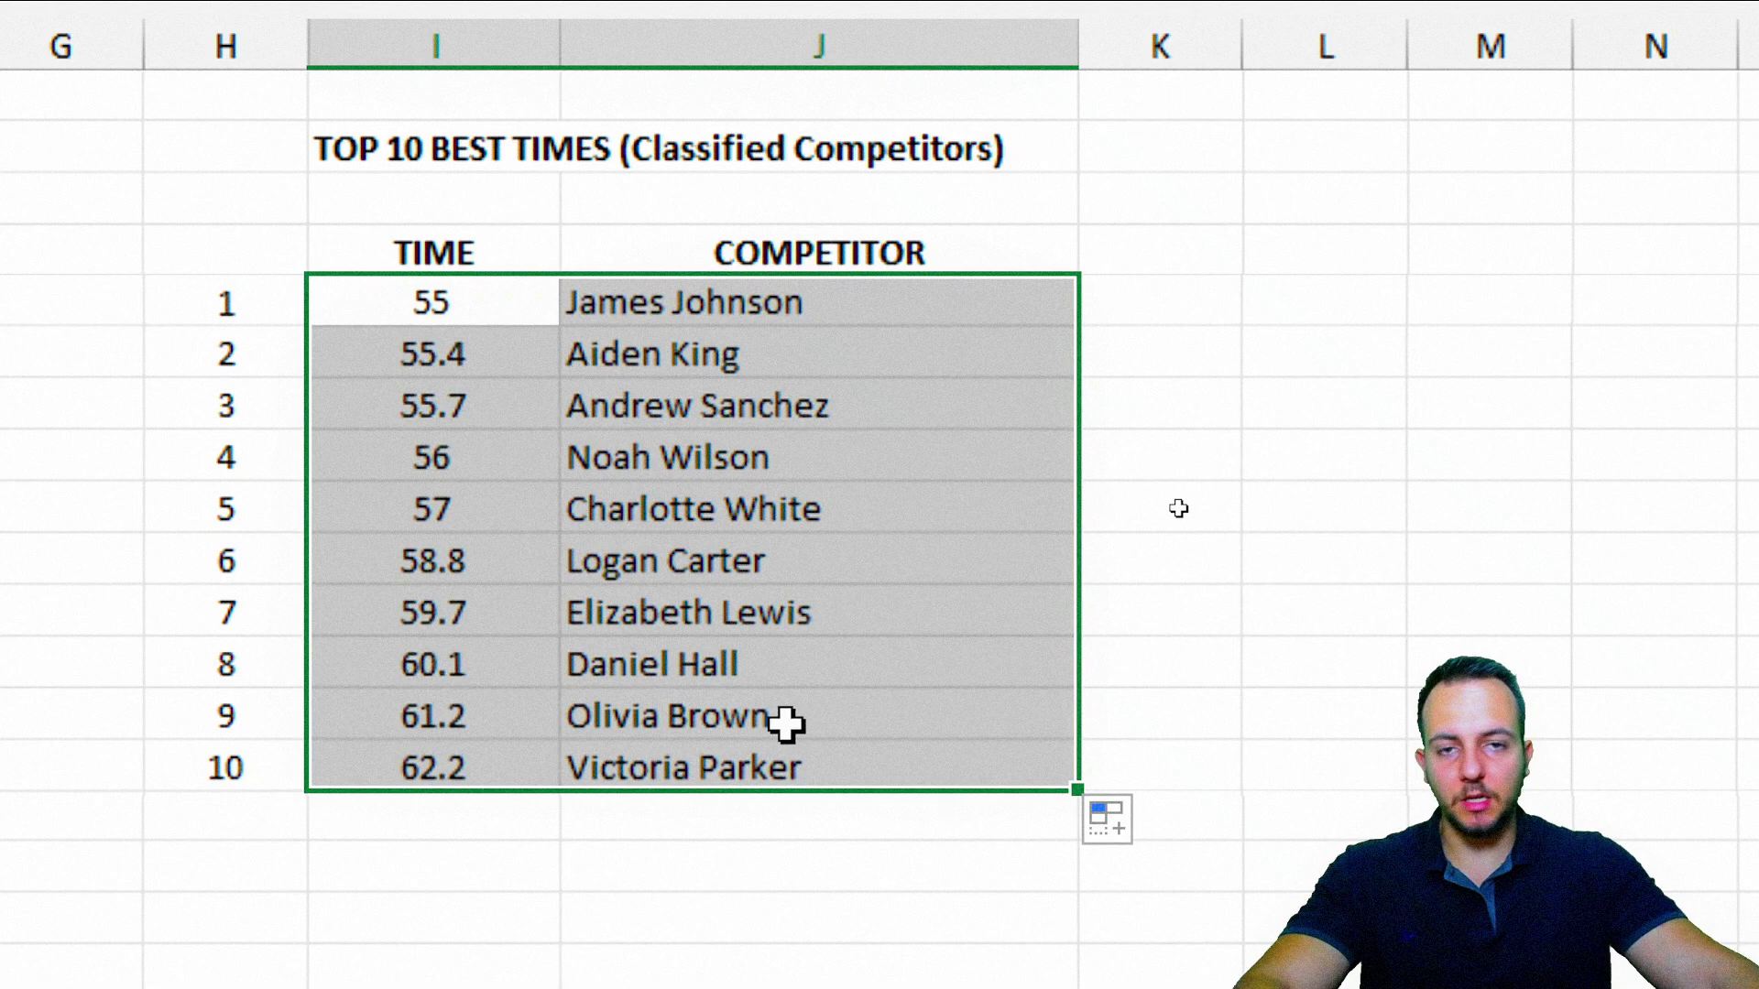
left_click(481, 252)
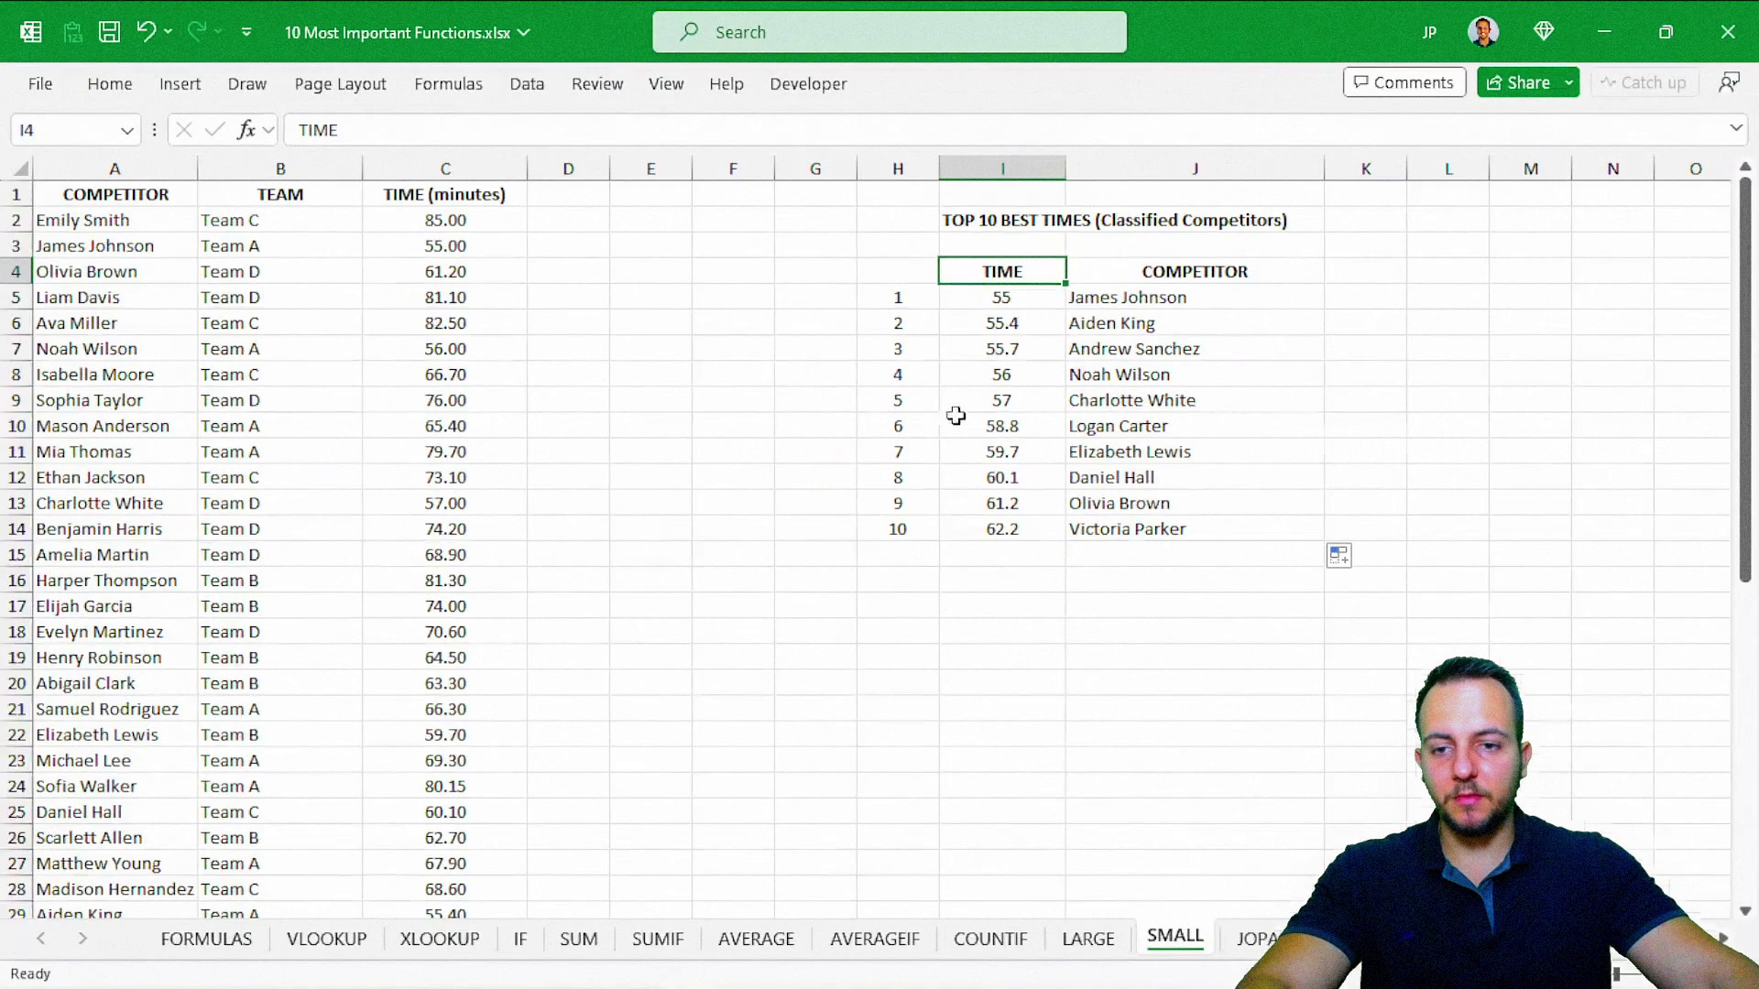
scroll(424, 343, "down", 4)
scroll(425, 344, "up", 2)
scroll(403, 320, "up", 2)
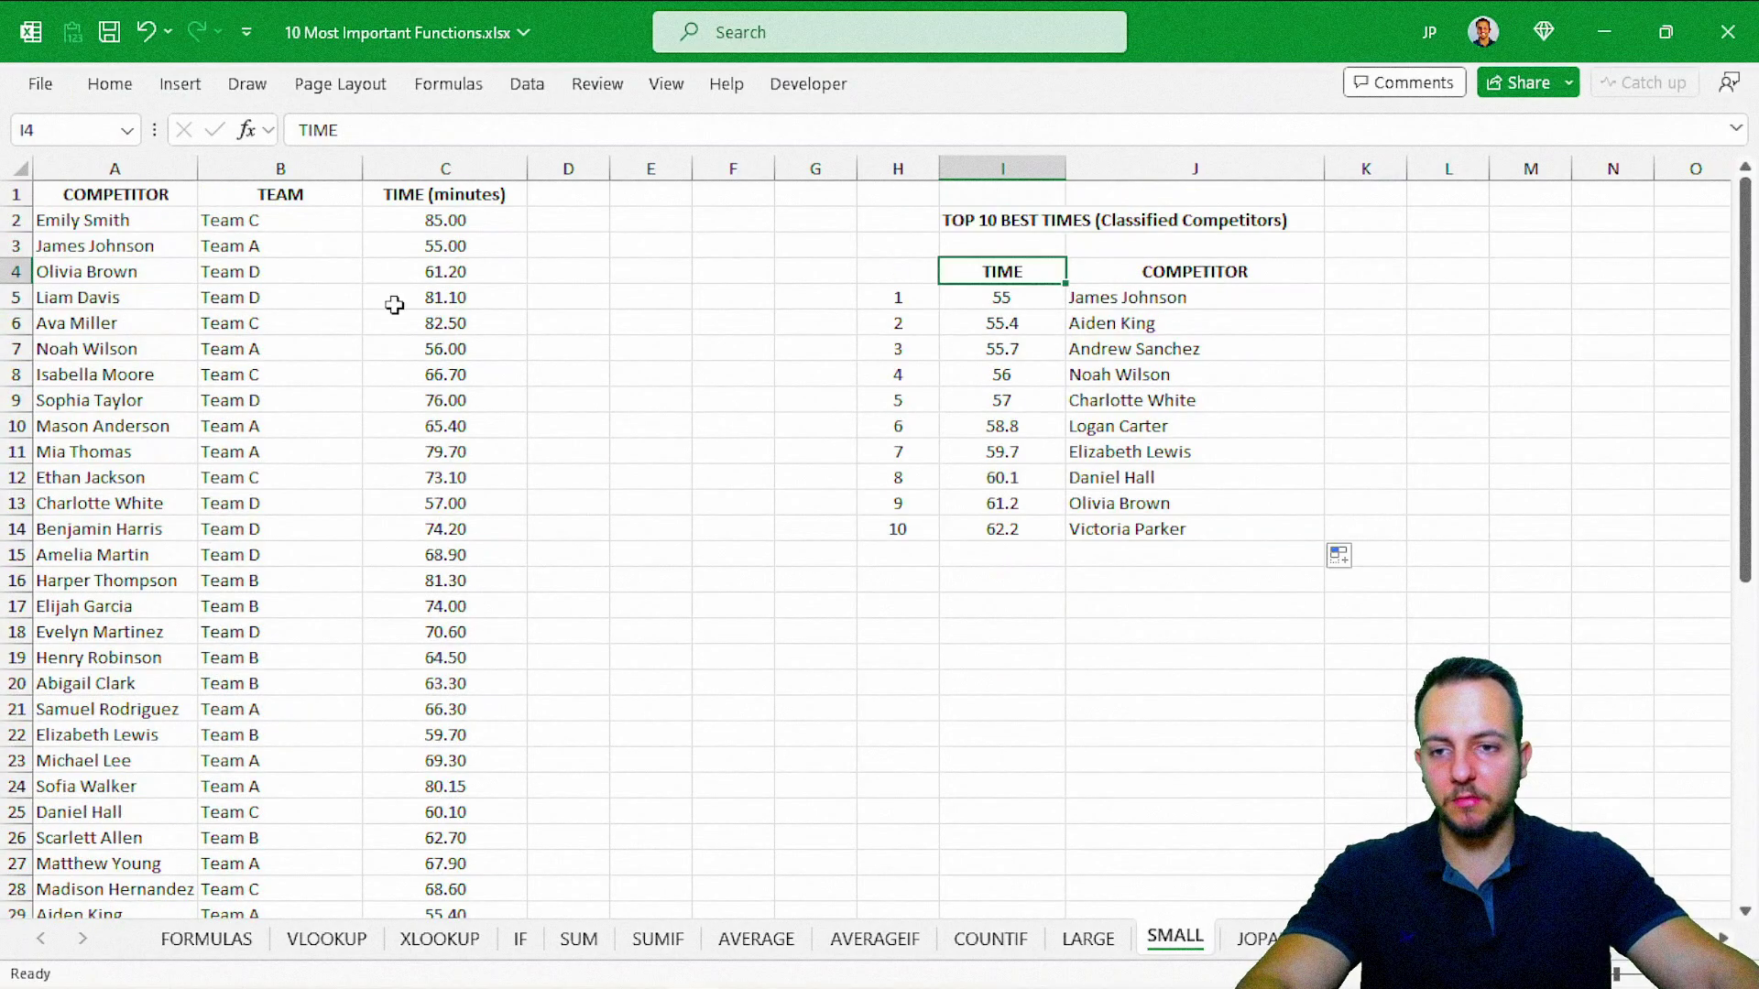
Return to cell A1, then move left past the LARGE and COUNTIF sheets toward VLOOKUP
left_click(152, 211)
key("Up")
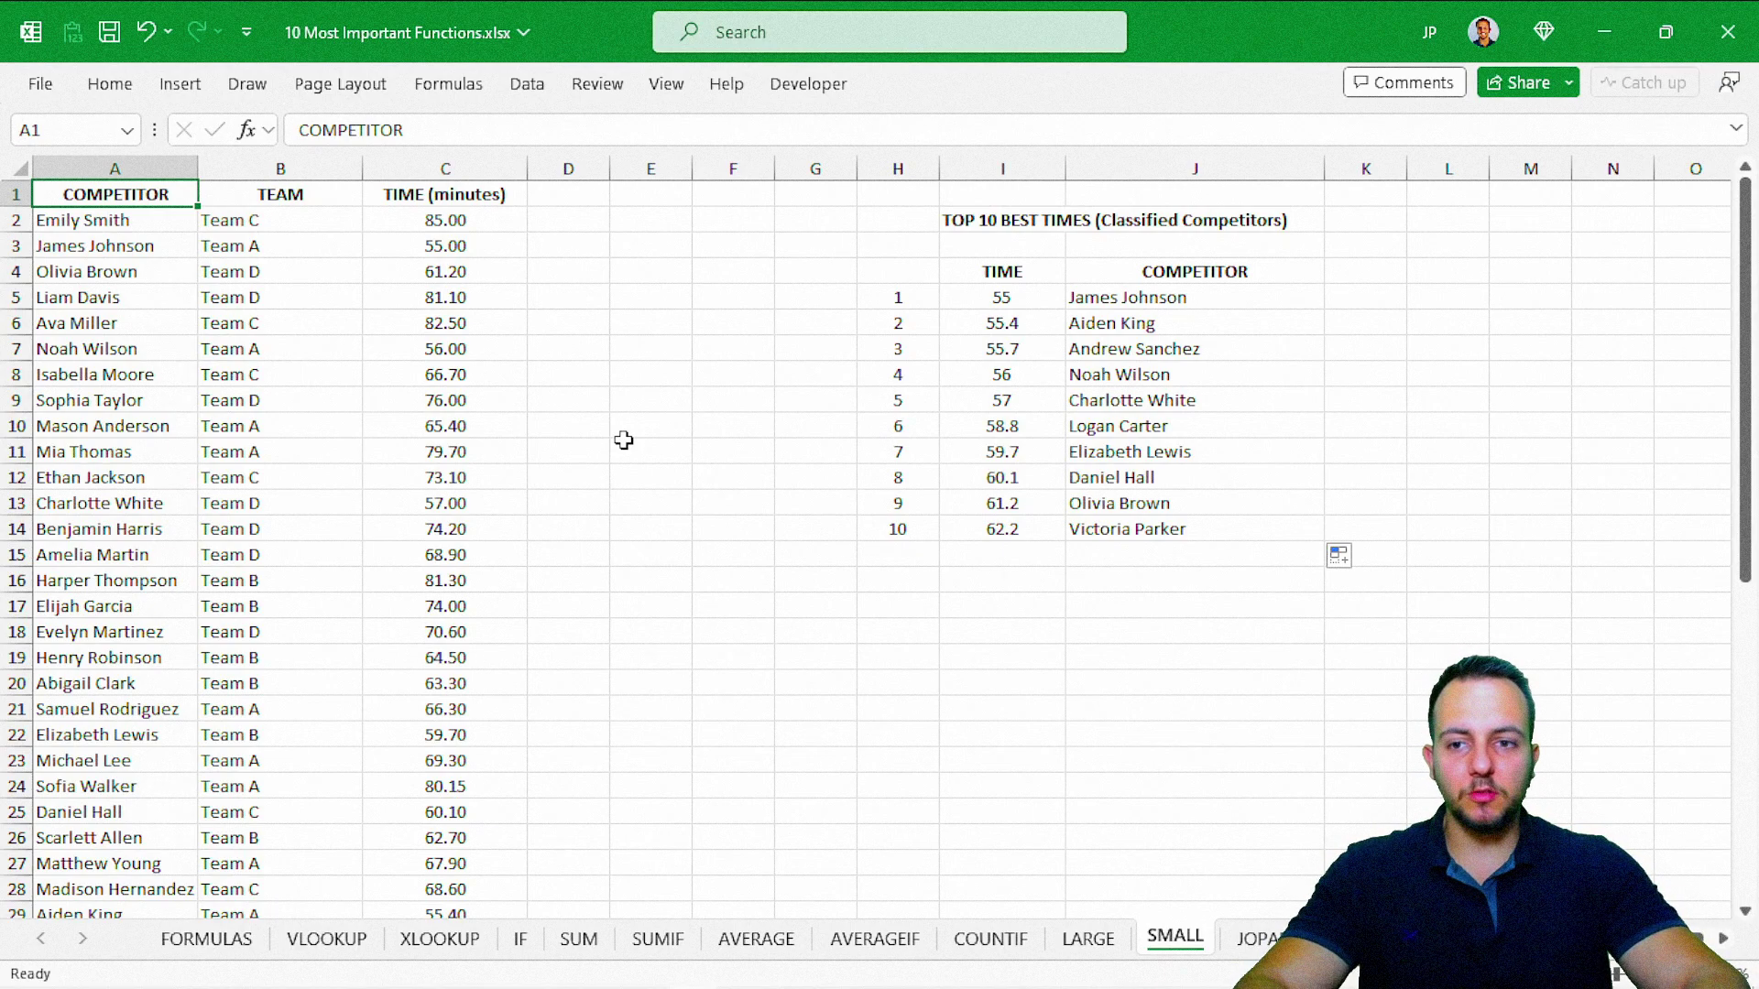
key("ctrl+Page_Up")
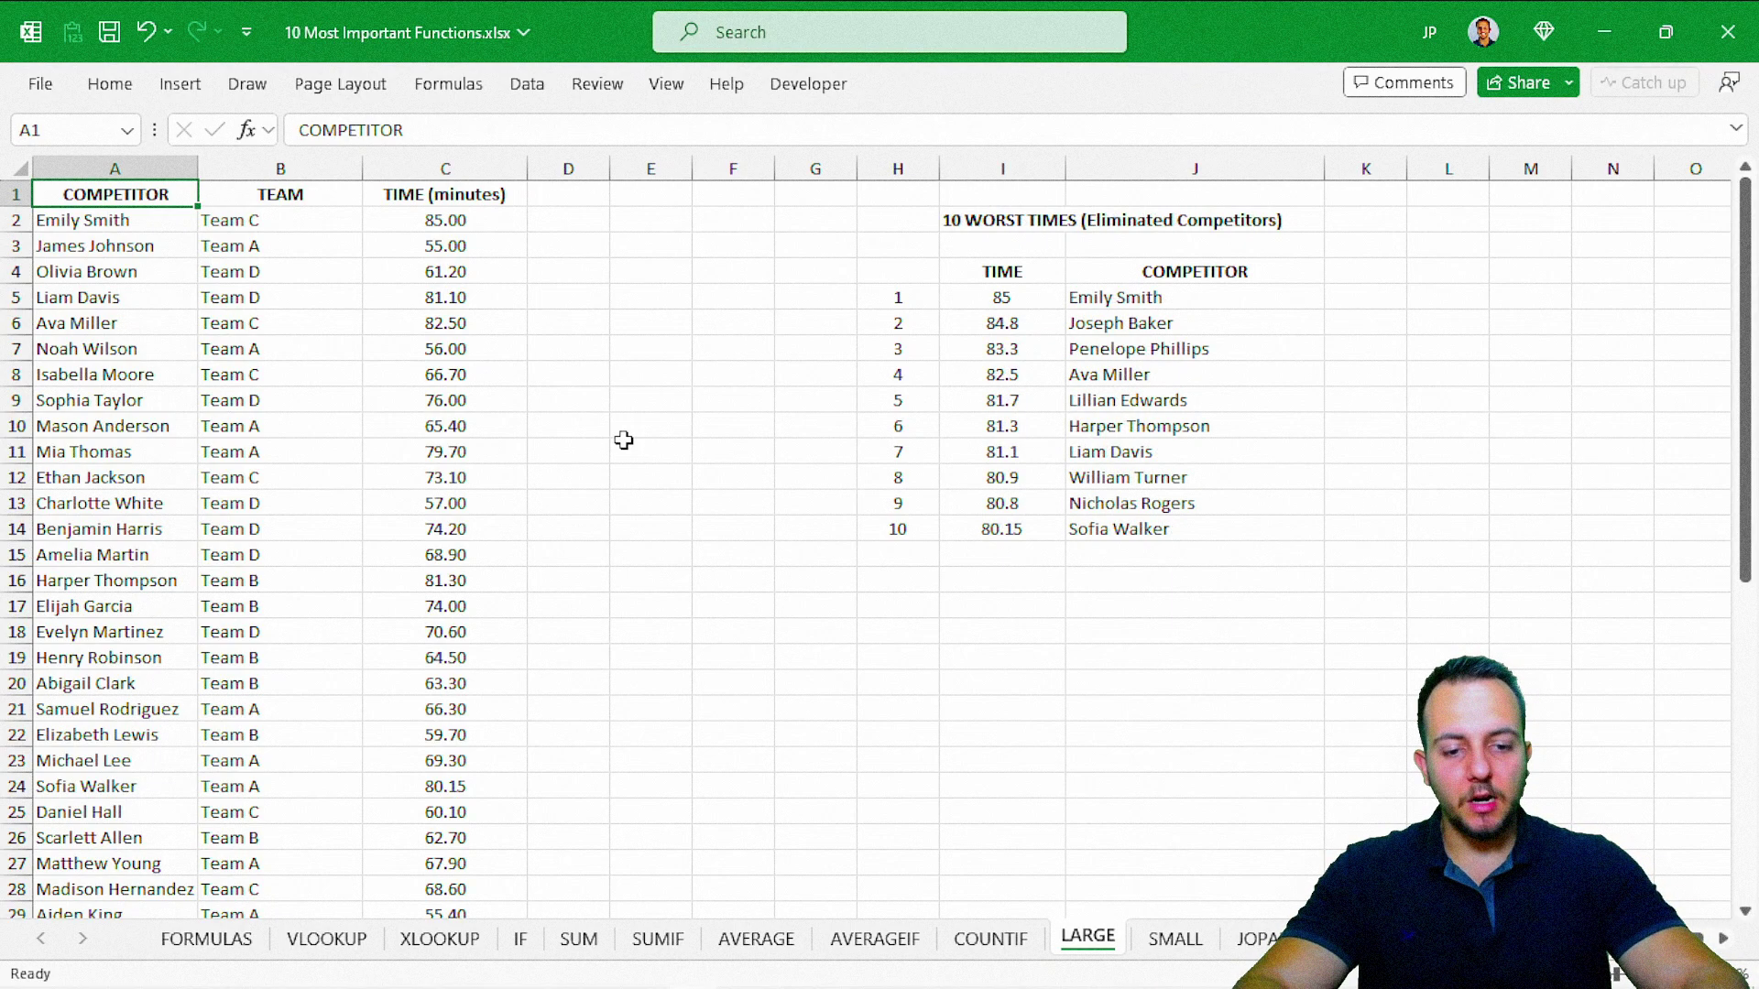
key("ctrl+Page_Up")
key("ctrl+Page_Up")
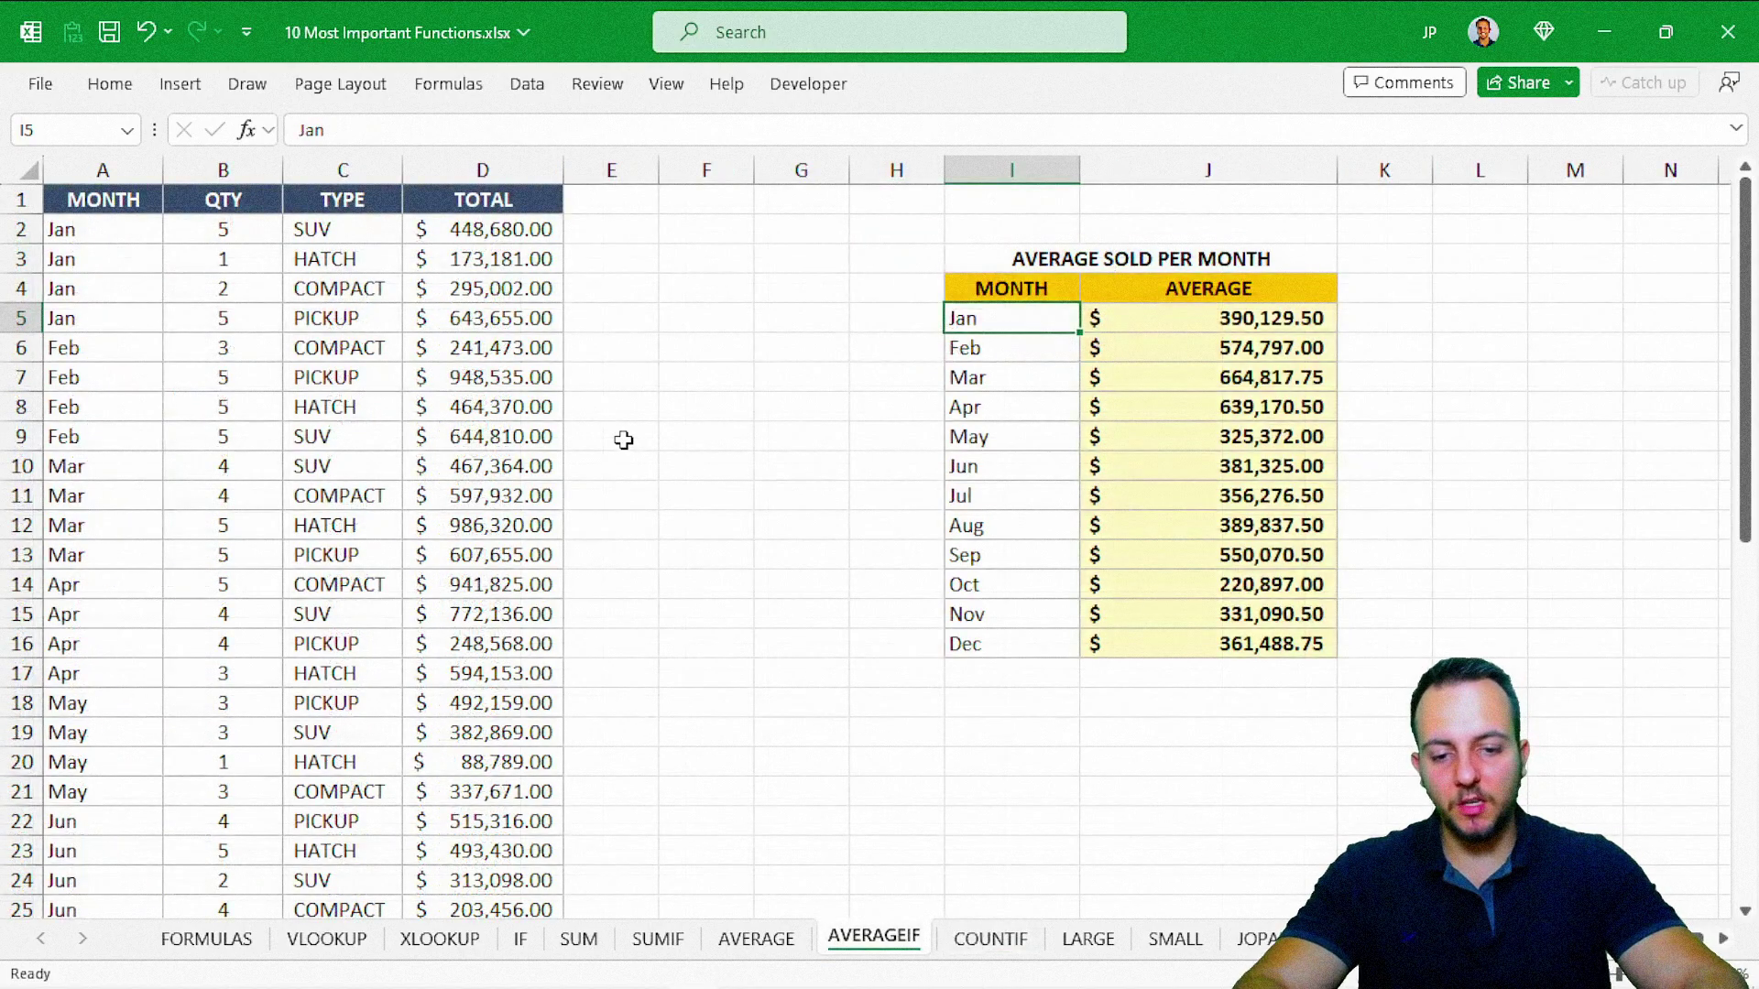
key("ctrl+Page_Up")
key("ctrl+Page_Up")
key("ctrl+Page_Up")
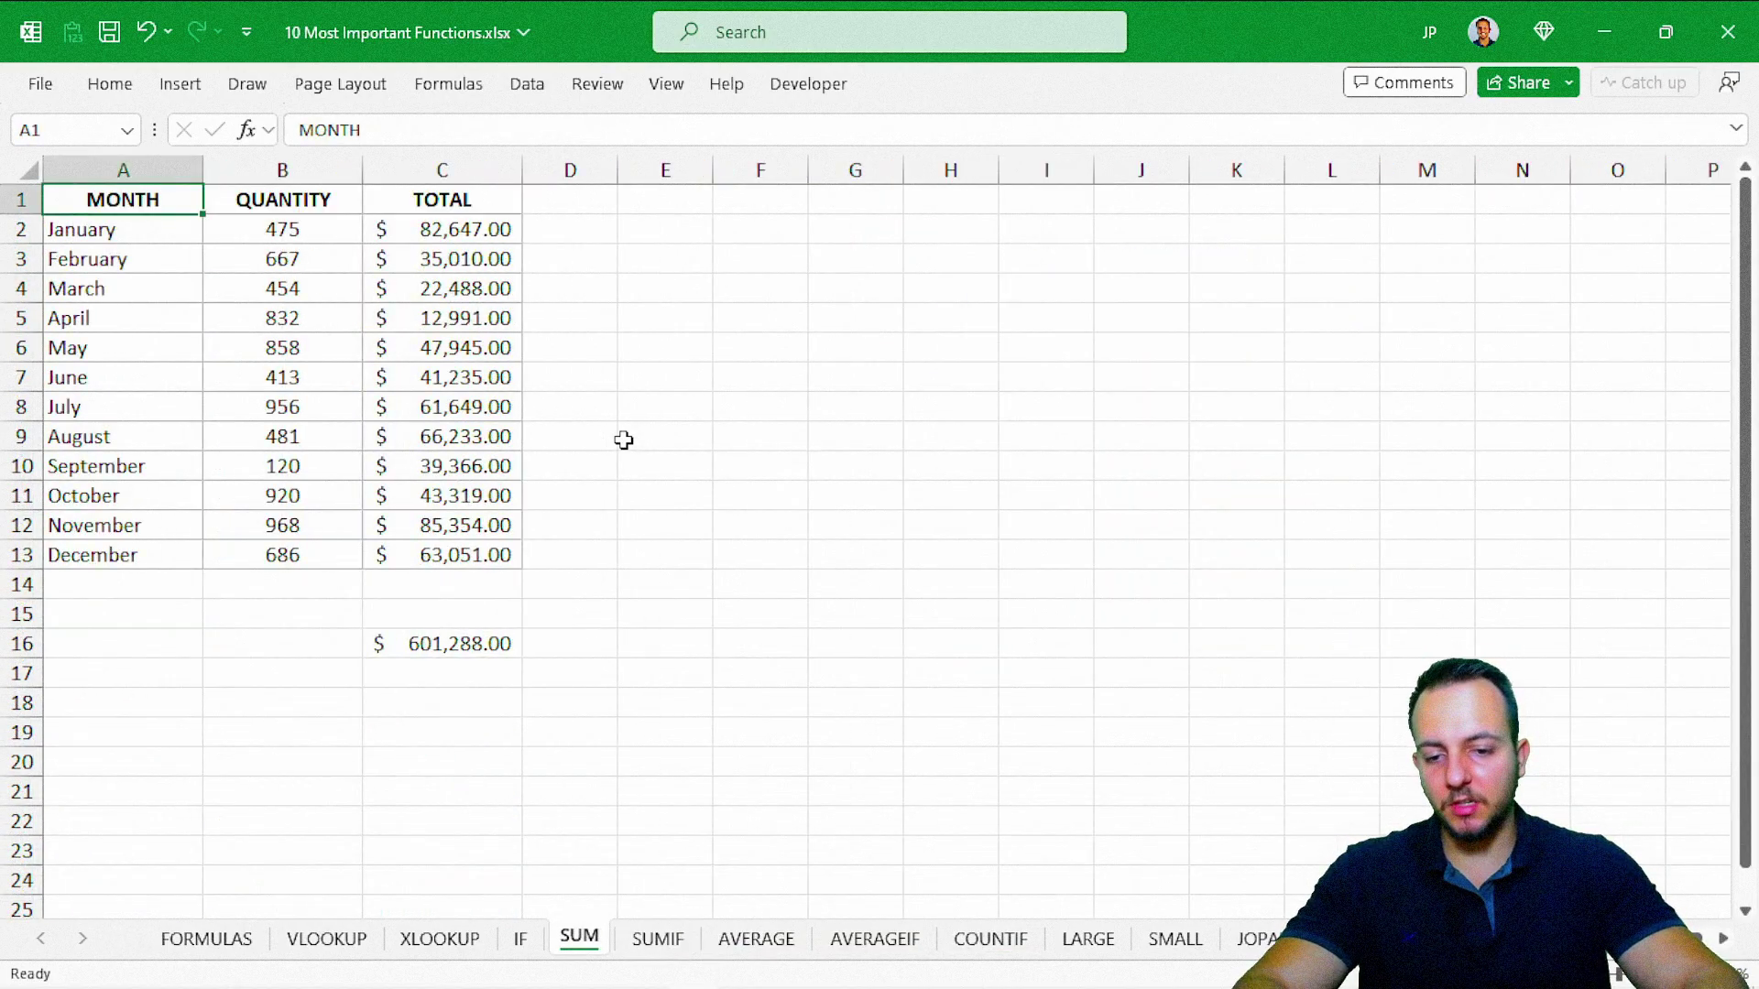
key("ctrl+Page_Up")
key("ctrl+Page_Up")
key("ctrl+Page_Up")
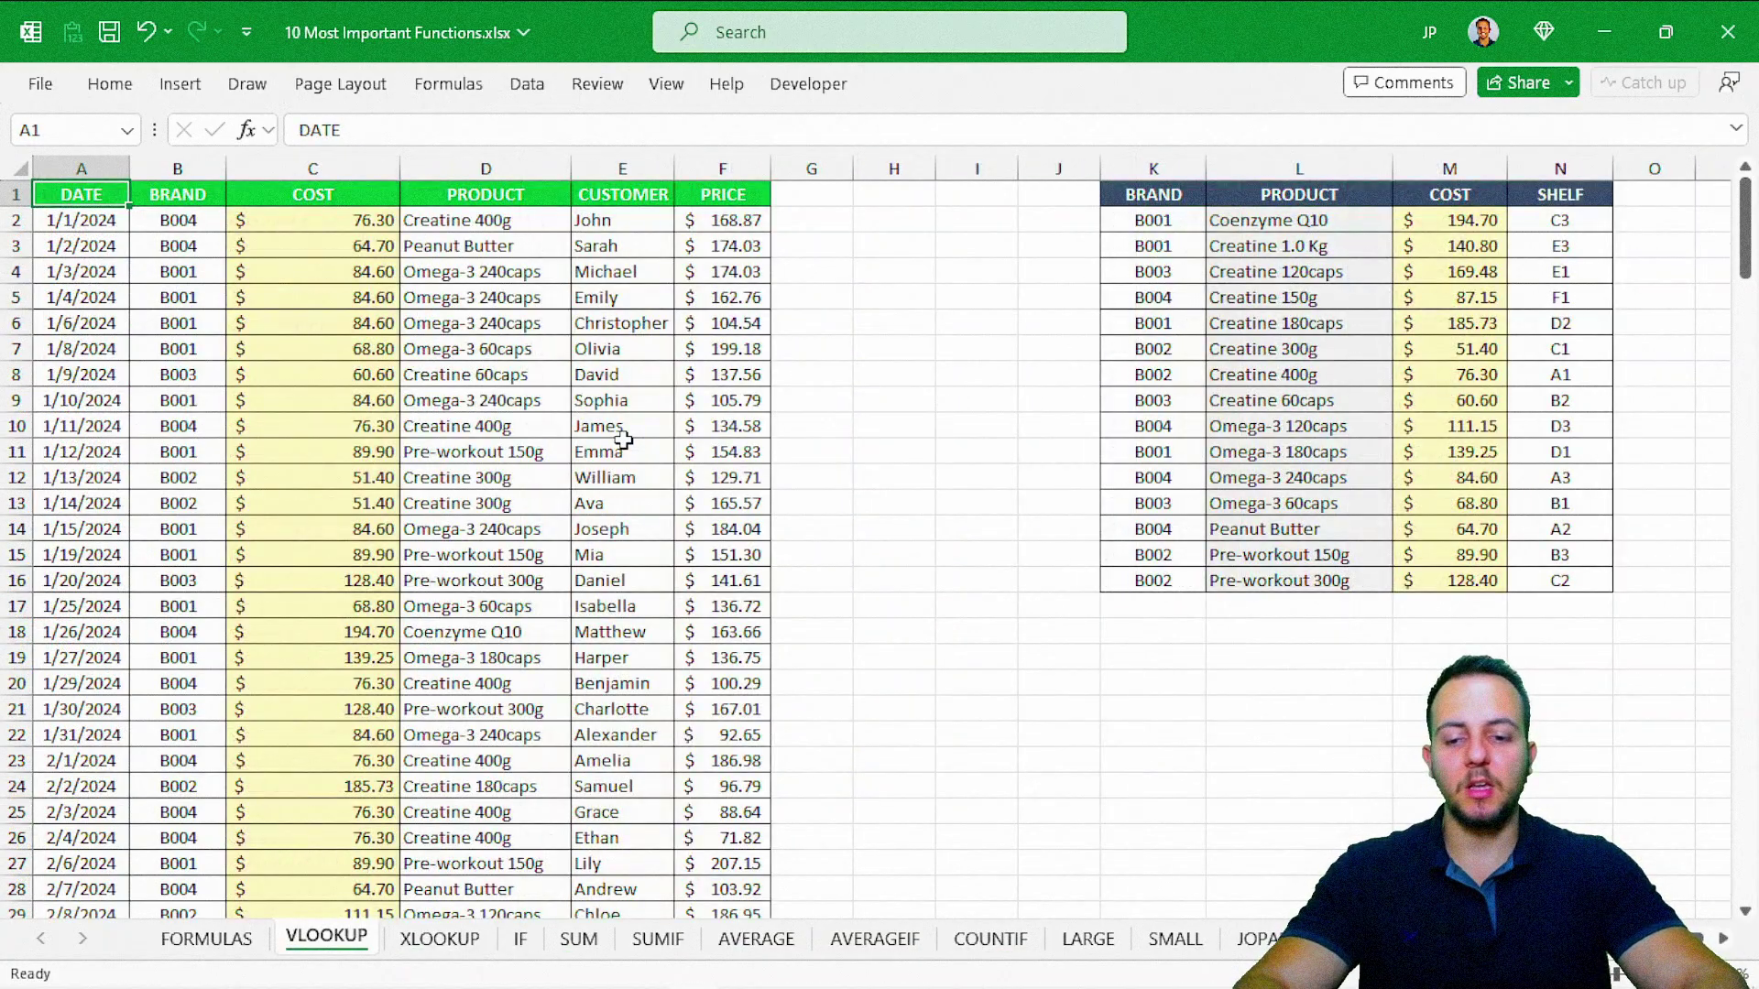